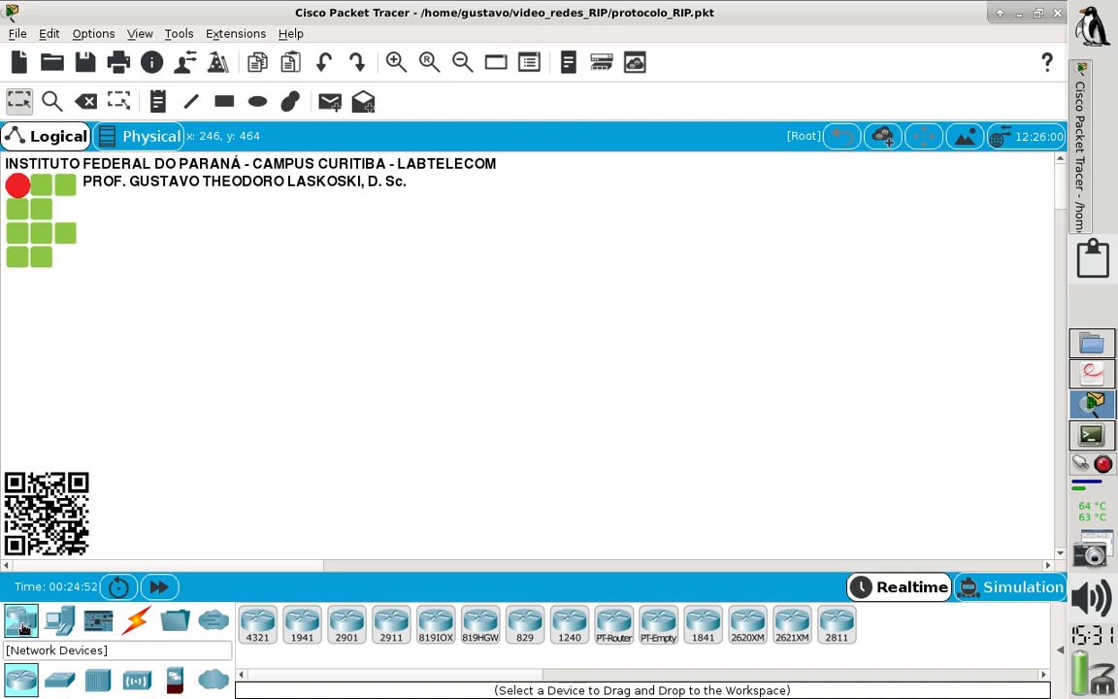
- Place three 2960 switches in a triangle: one lower left, one upper centre and one lower right
click(57, 683)
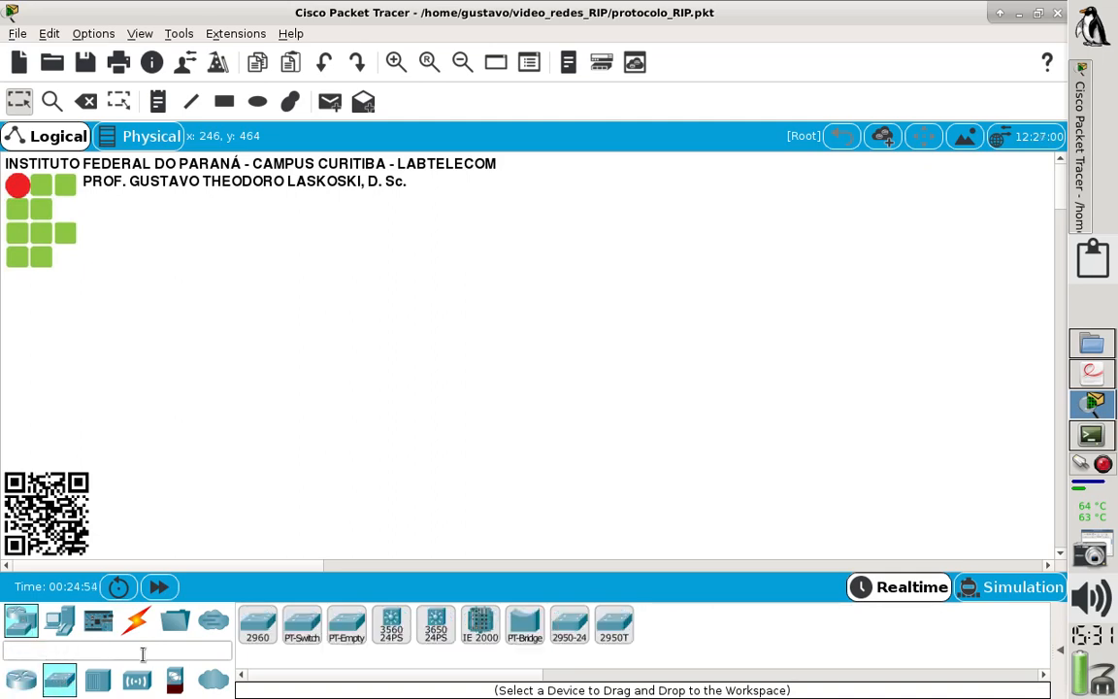
drag(257, 621, 355, 440)
drag(273, 624, 519, 277)
drag(260, 626, 674, 439)
drag(355, 439, 368, 439)
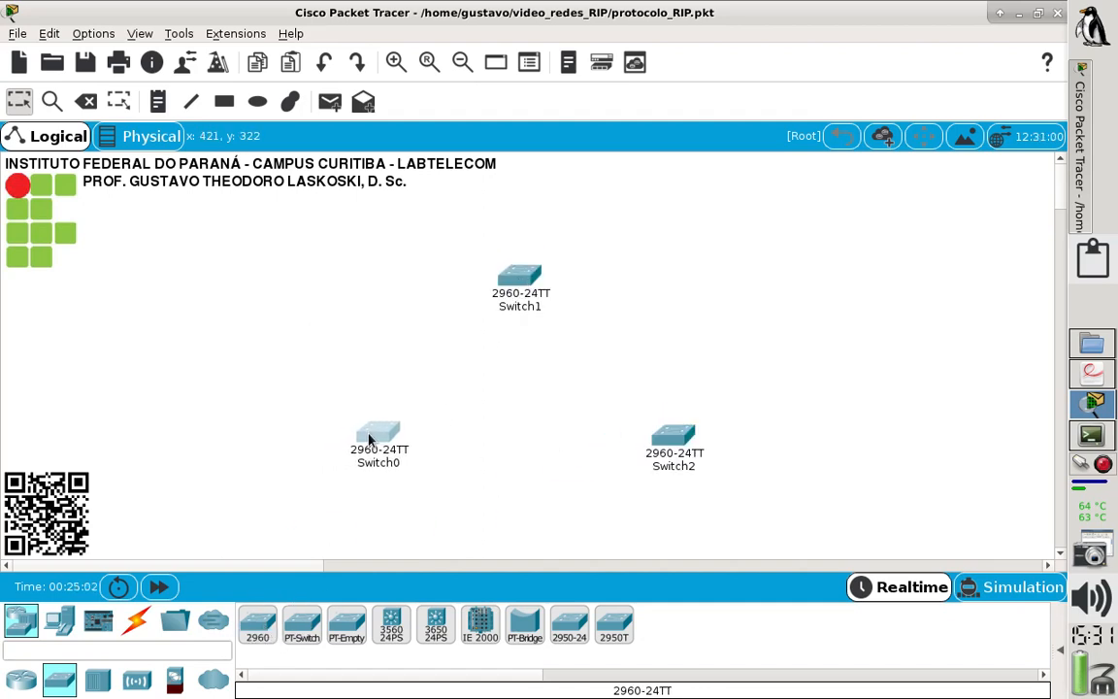
- Place four PCs: two to the left of Switch0 and one on each side above Switch1
click(64, 628)
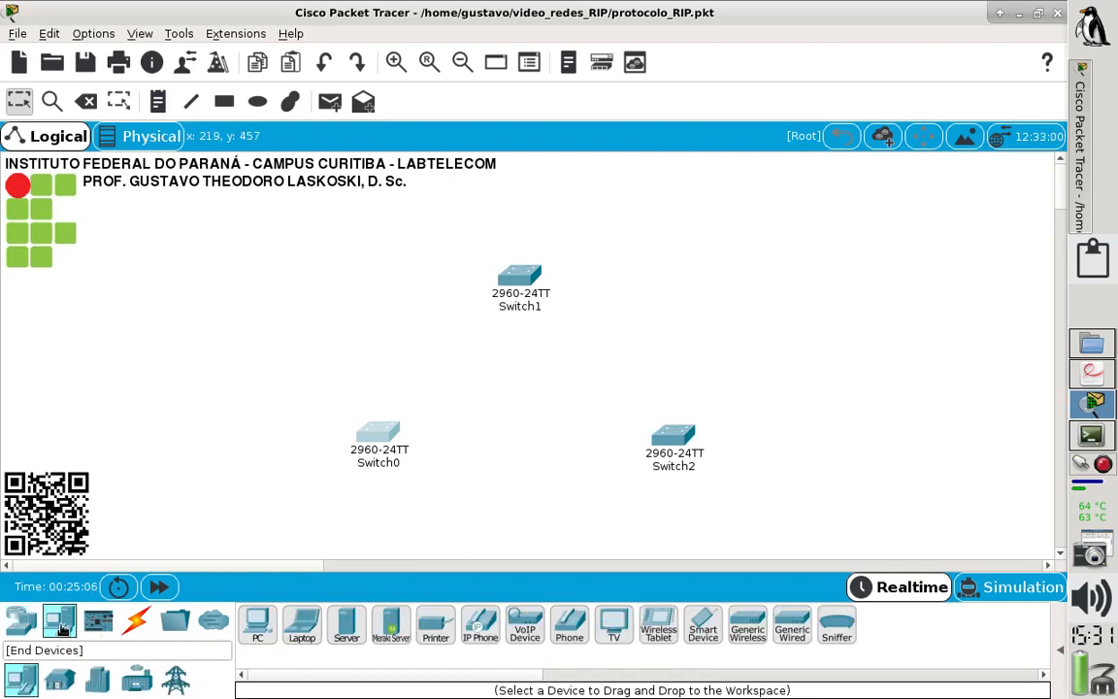
click(257, 626)
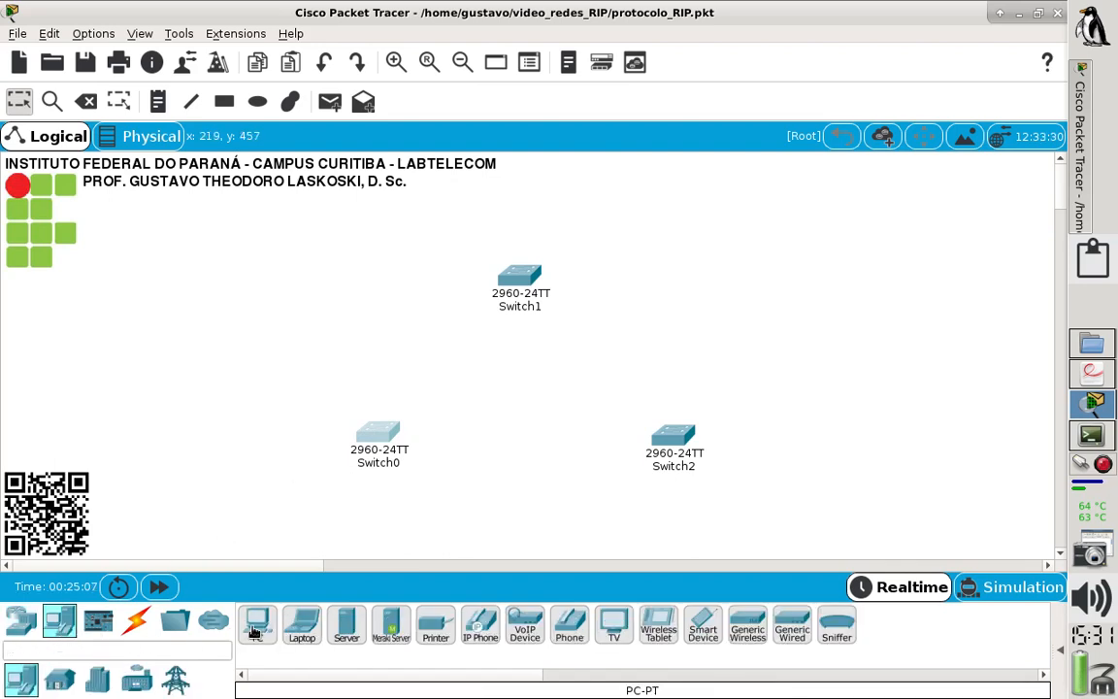
click(279, 405)
drag(257, 600, 279, 500)
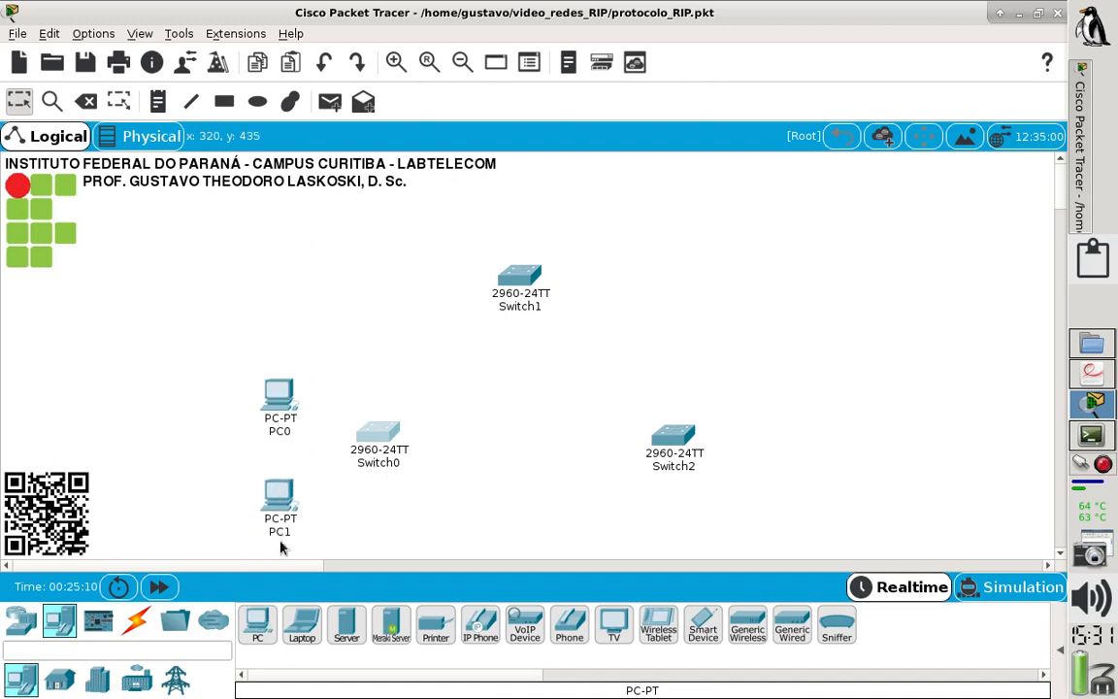
drag(259, 621, 456, 231)
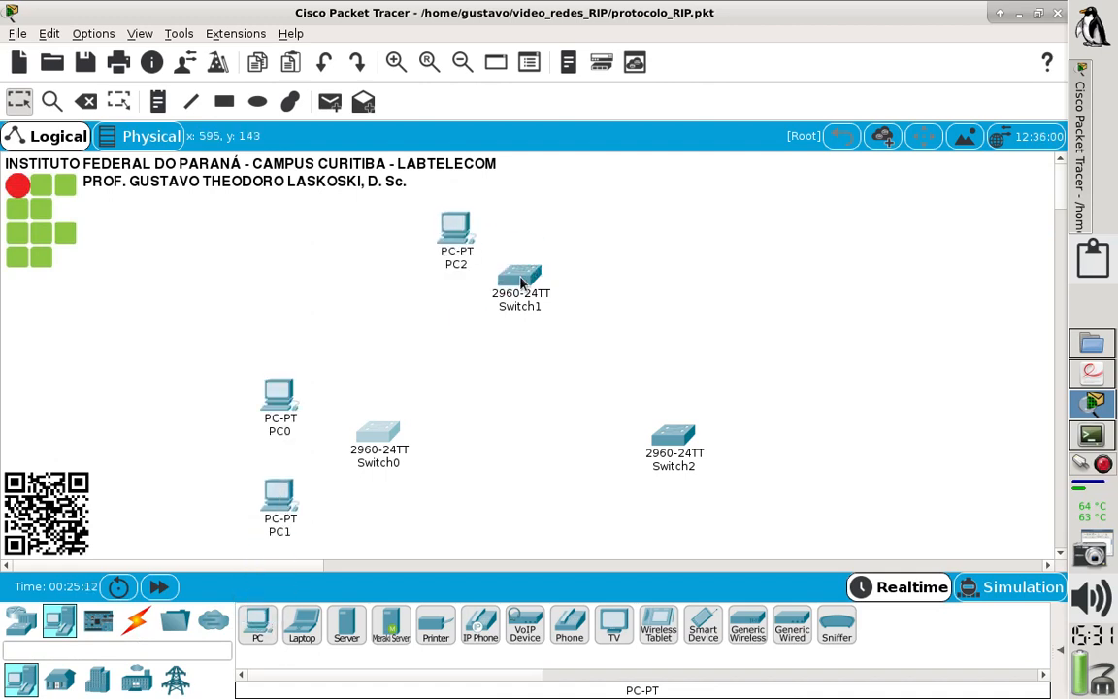
drag(253, 639, 573, 231)
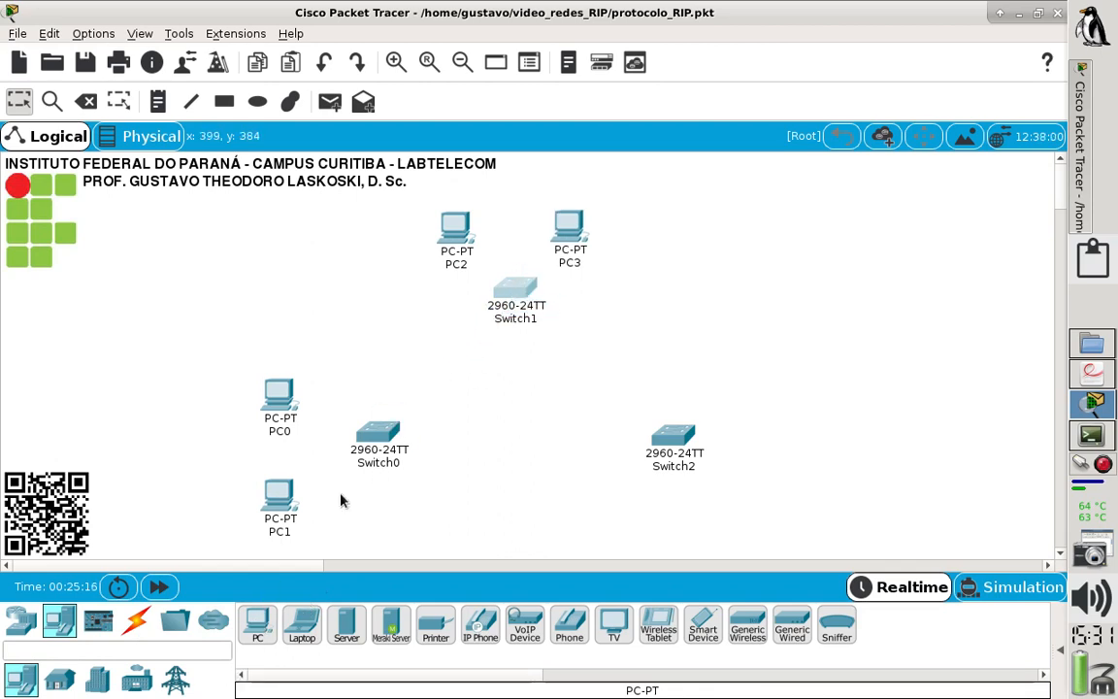
- Place two PCs to the right of Switch2 and shift the PCs and Switch2 further right
drag(249, 634, 797, 393)
drag(272, 633, 798, 506)
drag(602, 387, 875, 506)
click(587, 414)
- Select PC2, PC3 and Switch1 as a group and move them slightly up and to the right
drag(473, 305, 580, 223)
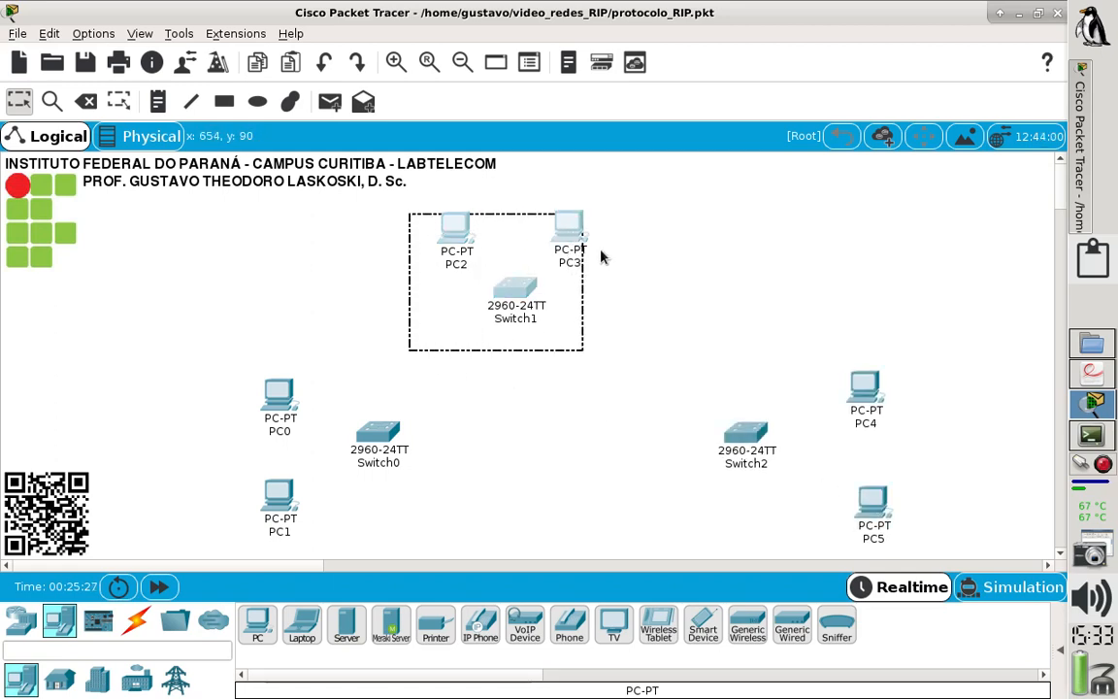
click(594, 254)
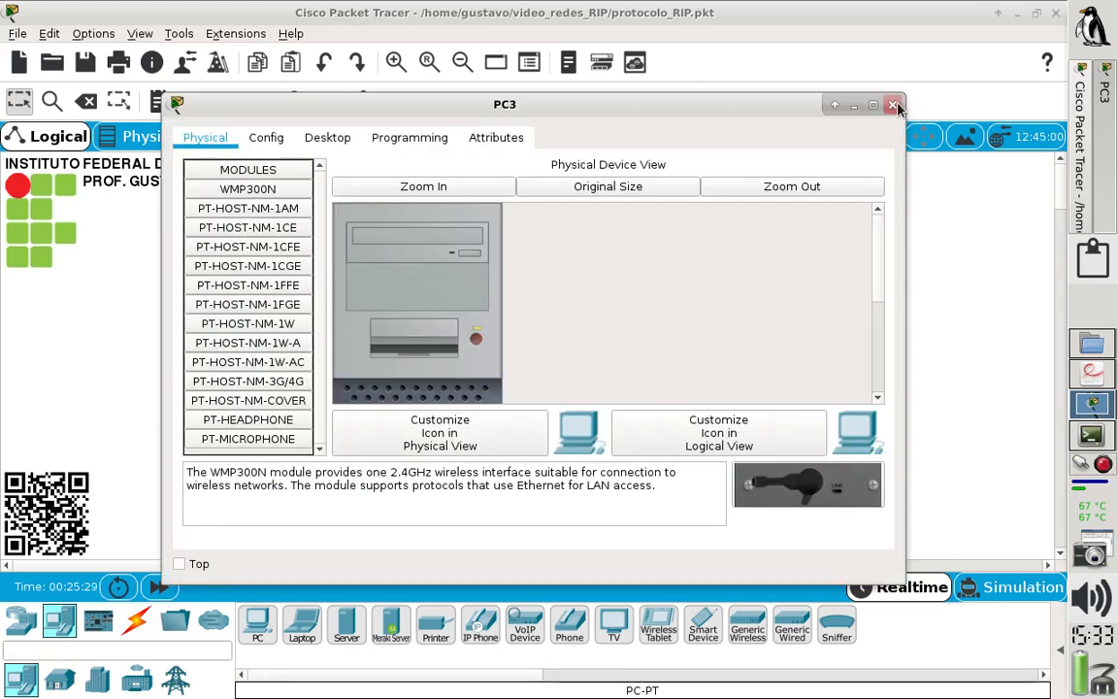
click(890, 104)
drag(412, 213, 593, 334)
drag(519, 315, 565, 291)
click(542, 389)
- Select PC0, PC1 and Switch0 as a group and move them to the left
drag(427, 371, 234, 547)
drag(270, 512, 229, 508)
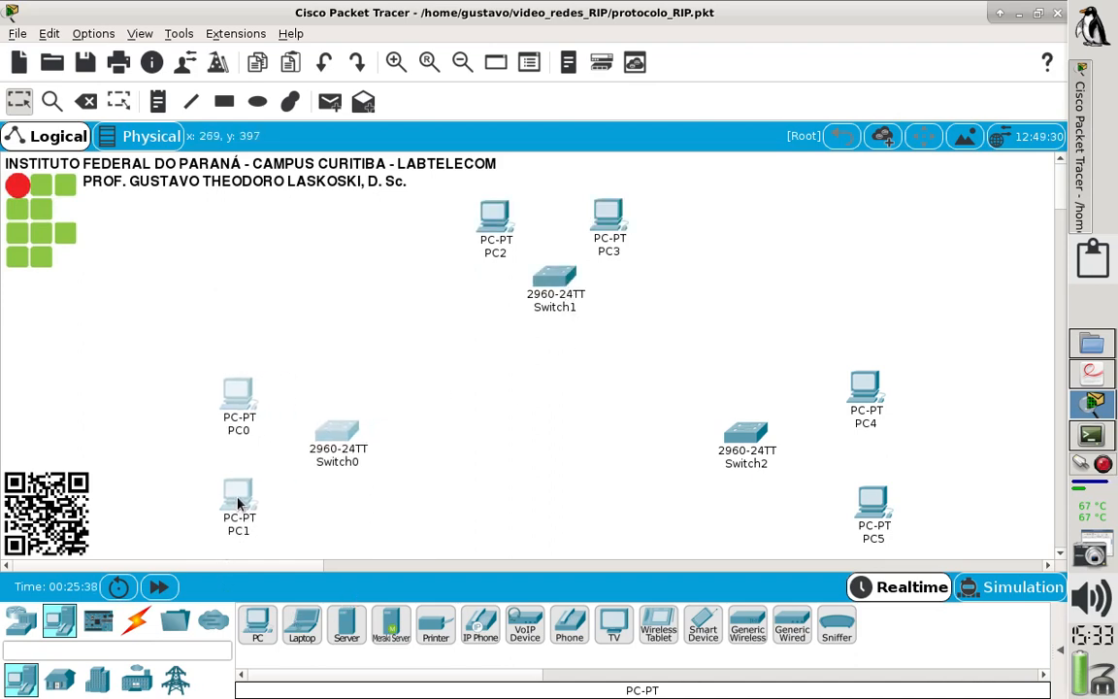
click(683, 444)
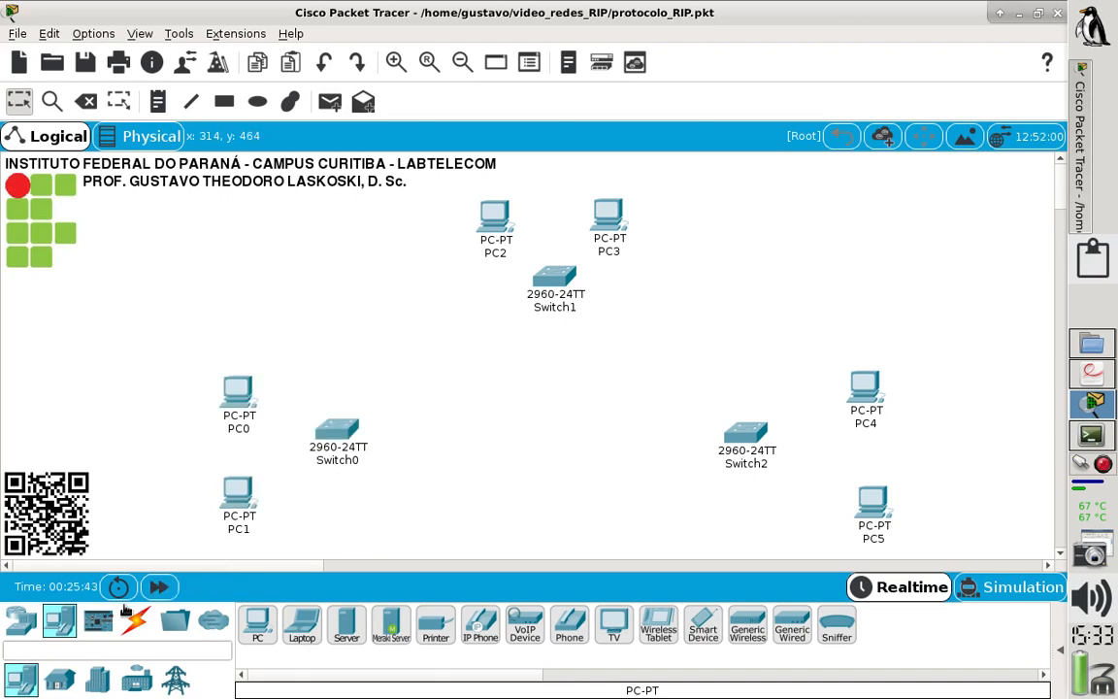
- Place three 2811 routers, one on the inner side of each switch, and fine-tune the positions of Router0 and Router2
click(33, 628)
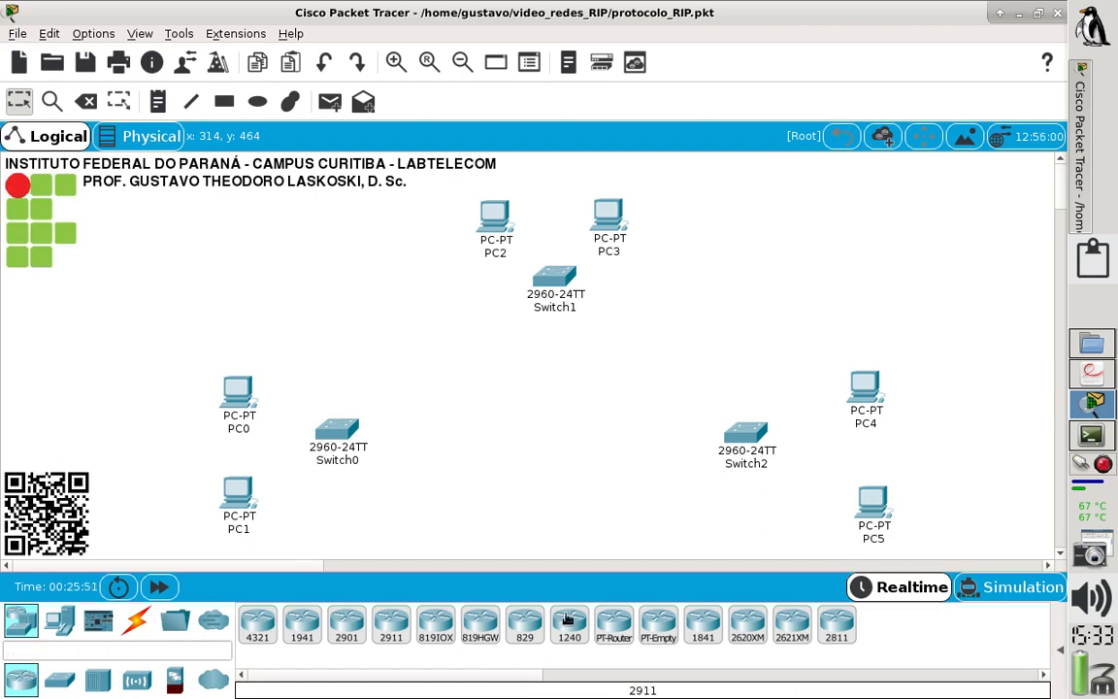
drag(833, 628, 447, 427)
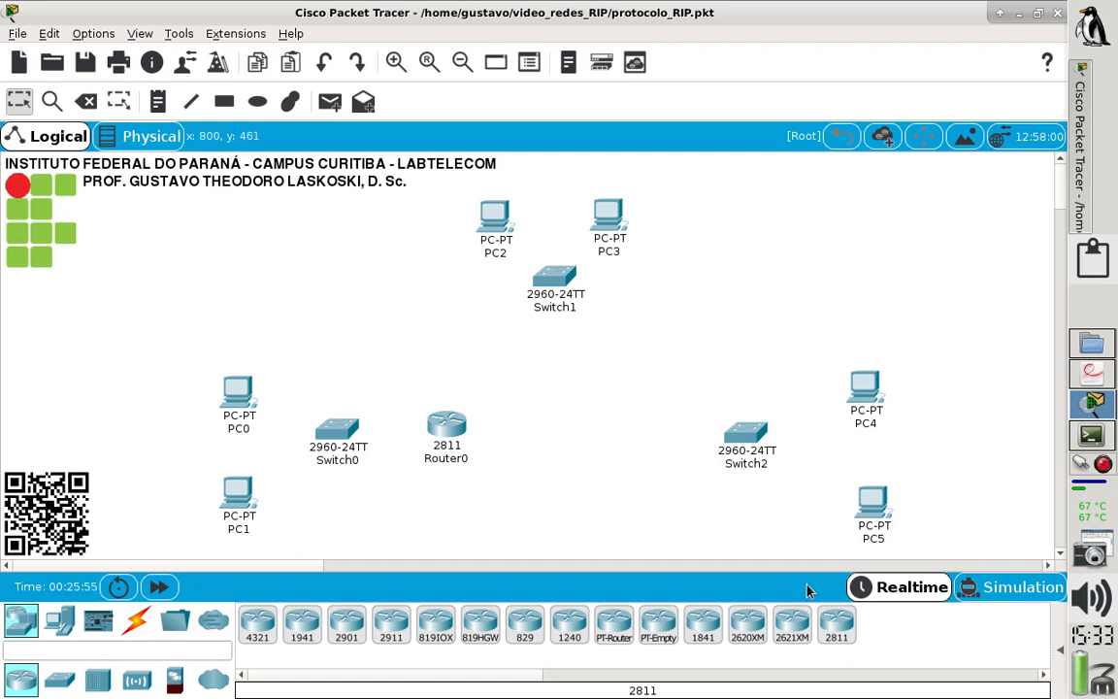
drag(837, 623, 663, 431)
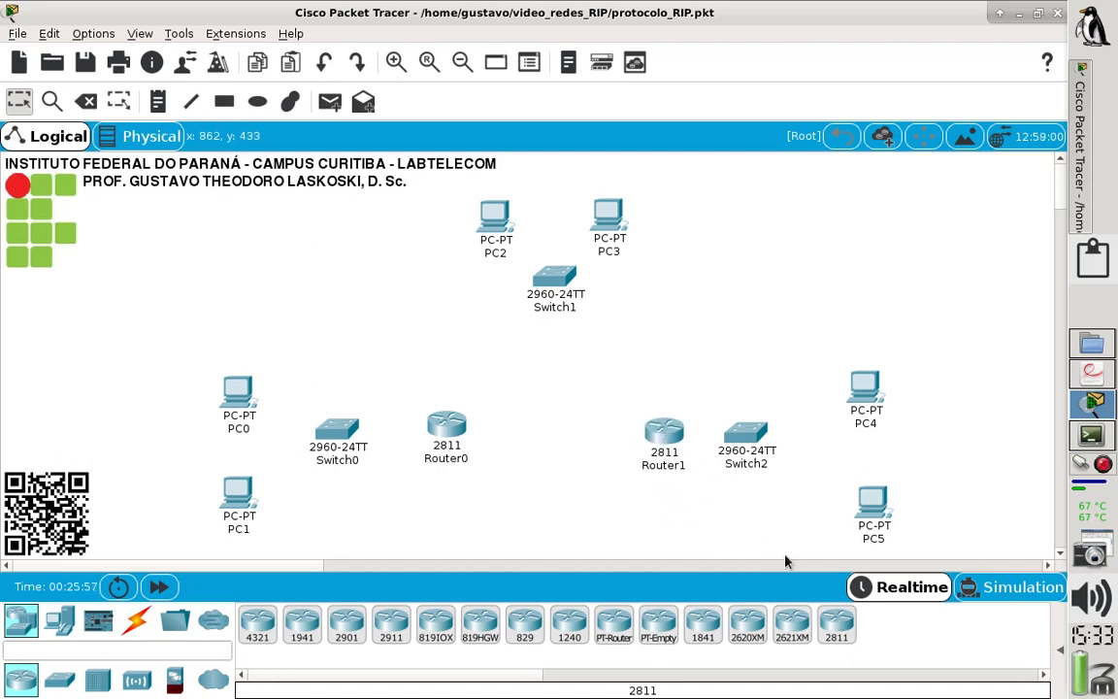
drag(845, 619, 562, 364)
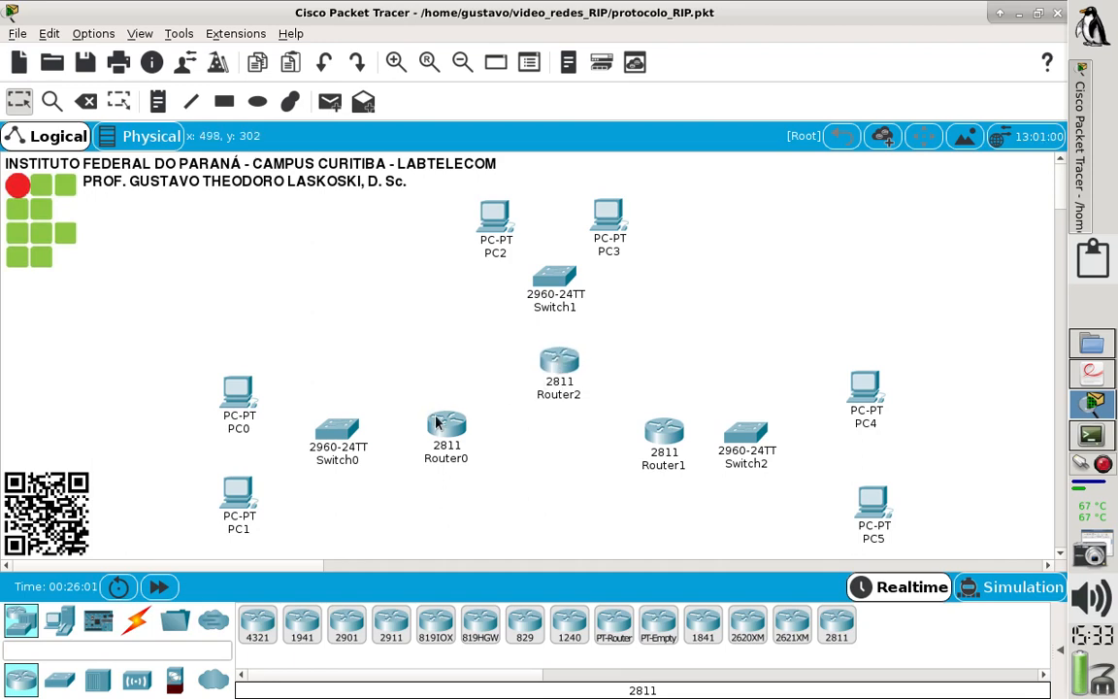
drag(452, 430, 455, 430)
drag(559, 371, 554, 366)
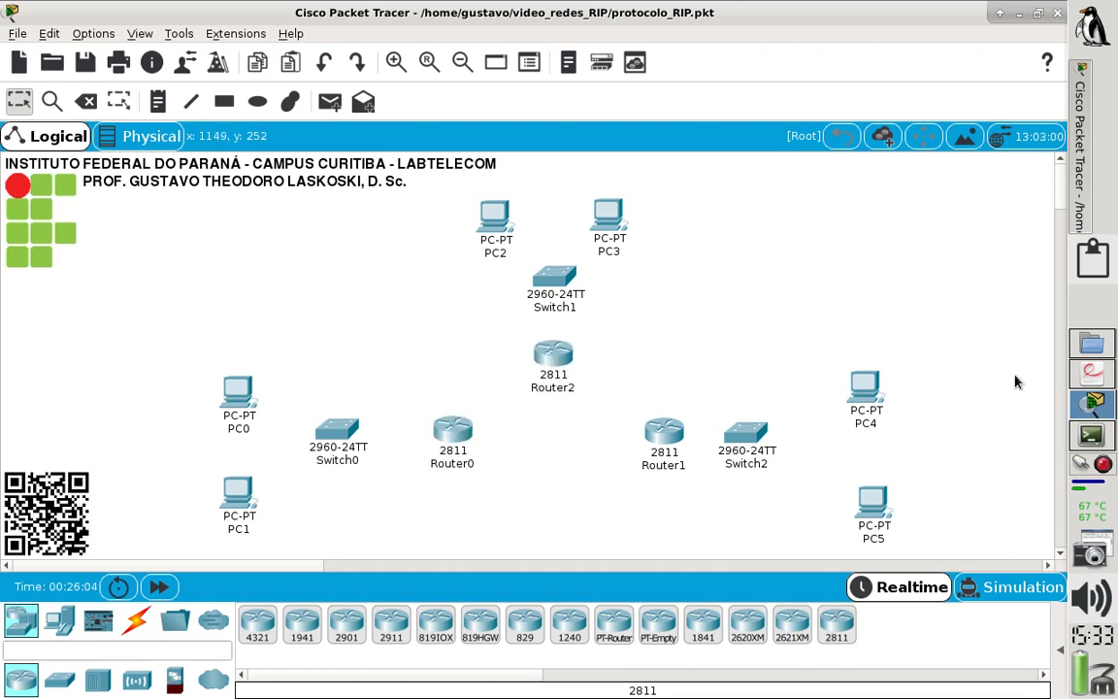
- Check the lab PDF's topology diagram and swap the two routers so Router1 sits below Switch1 and Router2 beside Switch2
click(1080, 386)
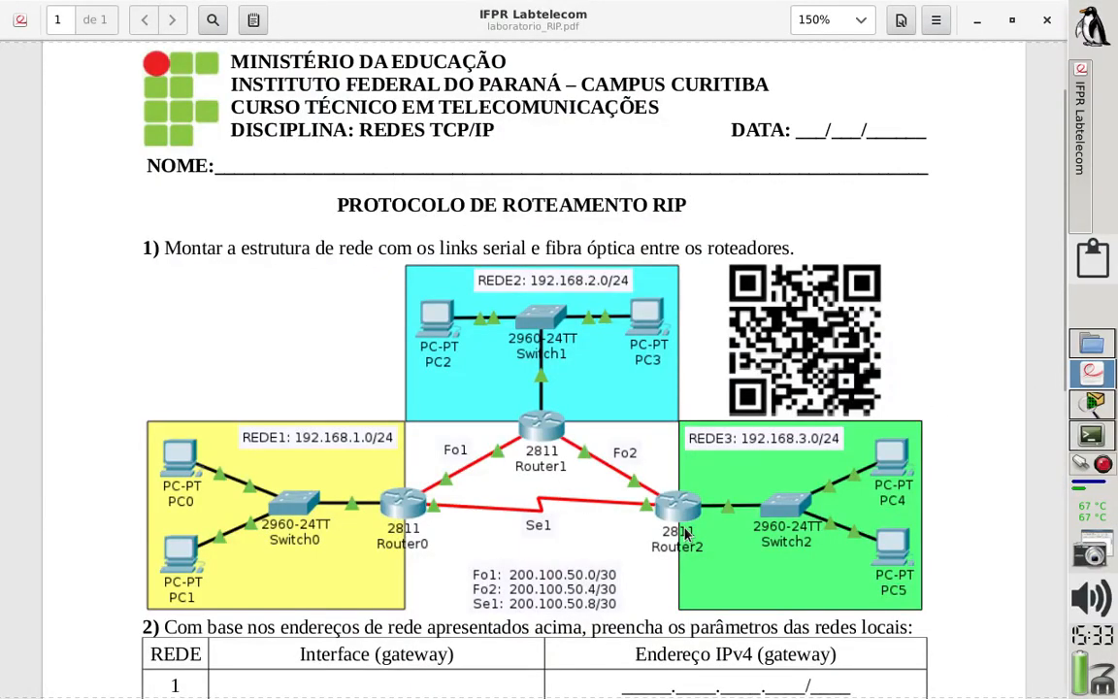
click(1093, 402)
drag(535, 372, 589, 476)
drag(645, 435, 532, 357)
drag(609, 460, 641, 433)
click(571, 499)
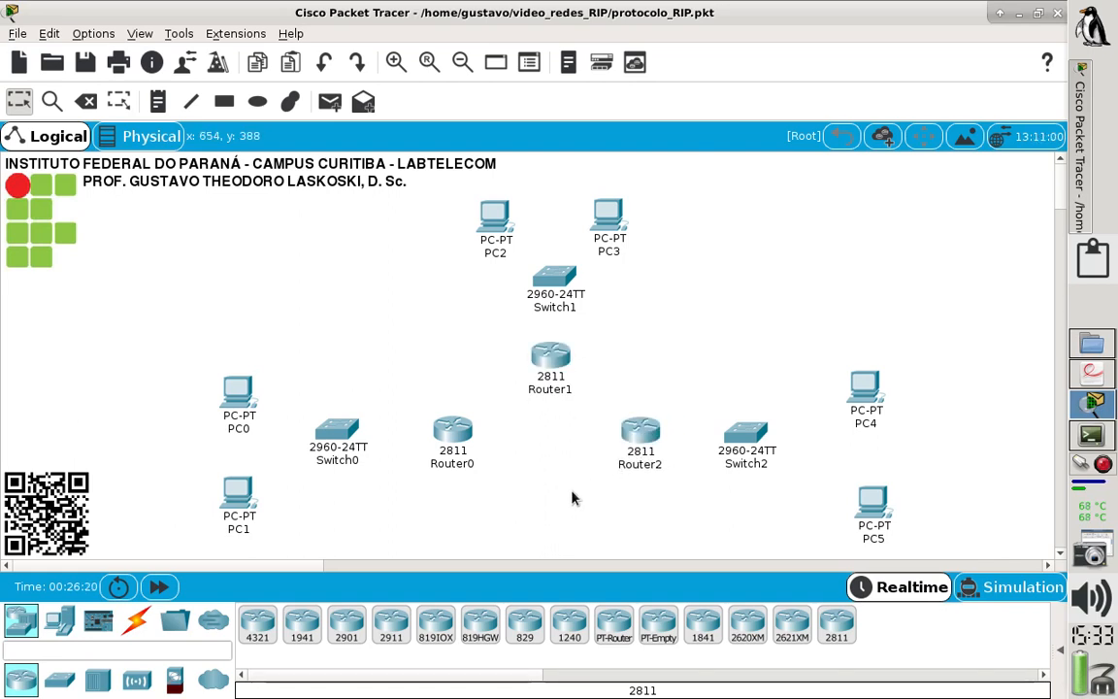
- Connect FastEthernet0/1 of Switch0 to FastEthernet0 of PC0 with a copper straight-through cable
click(140, 623)
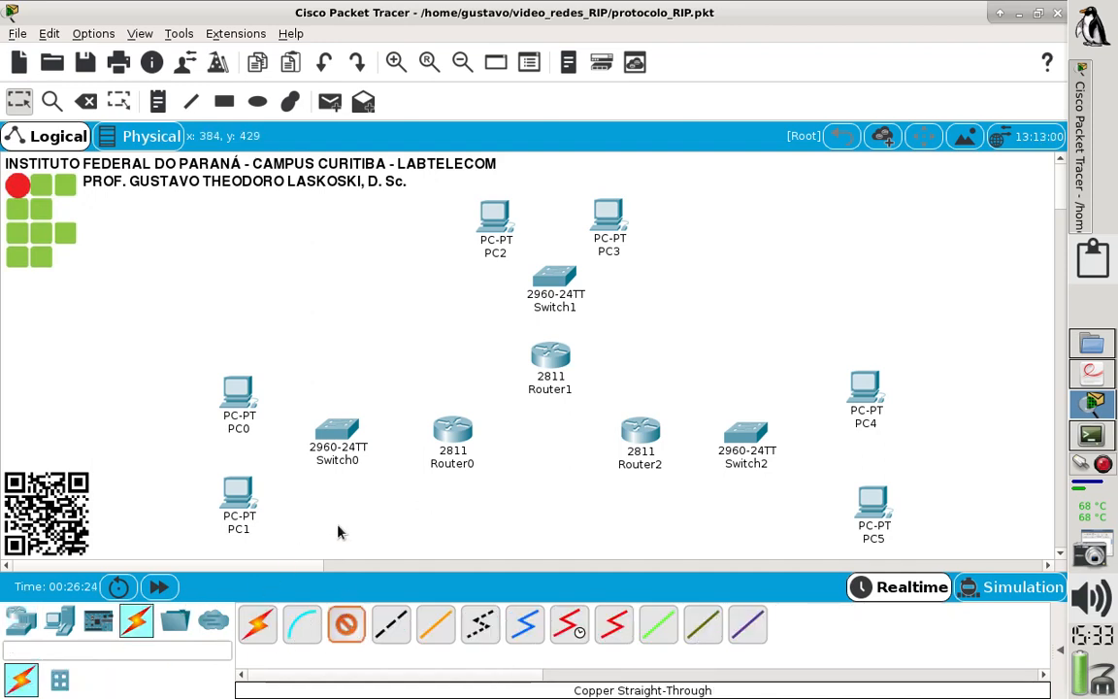
click(337, 437)
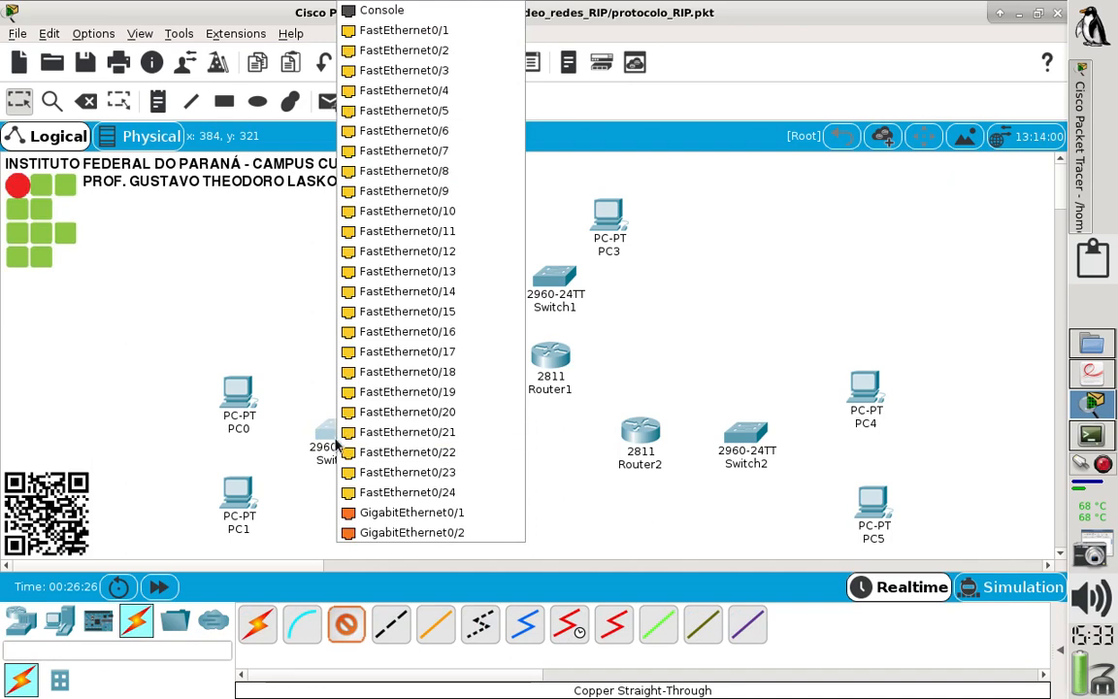
click(396, 37)
click(241, 397)
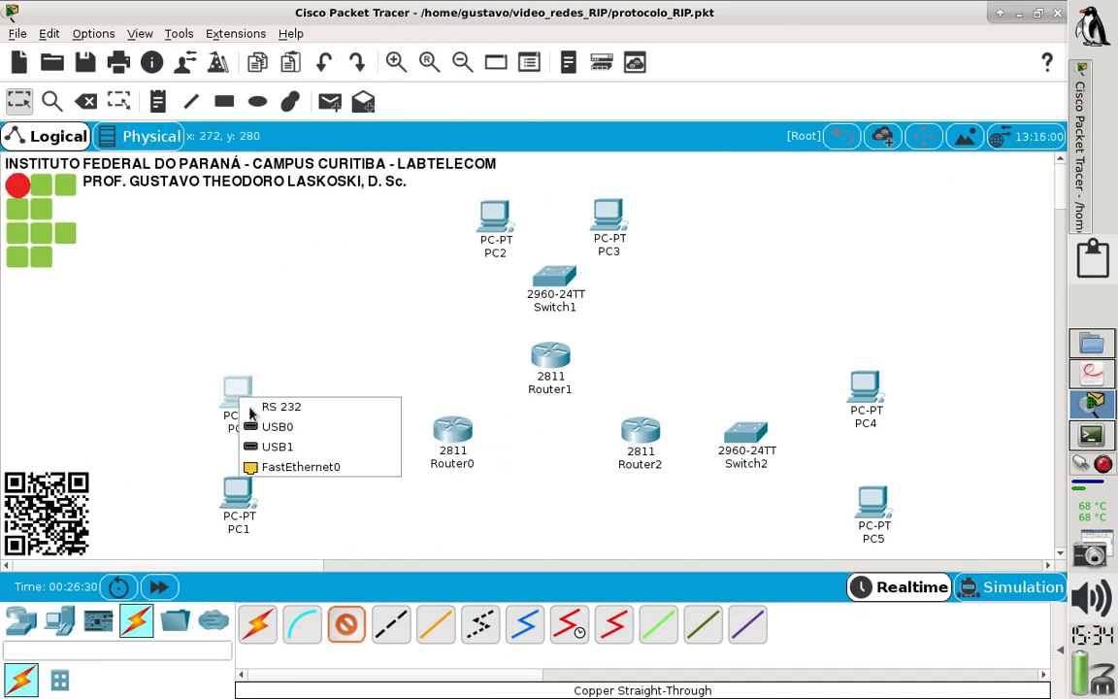
click(315, 468)
- Connect FastEthernet0/2 of Switch0 to FastEthernet0 of PC1 with a copper straight-through cable
click(347, 624)
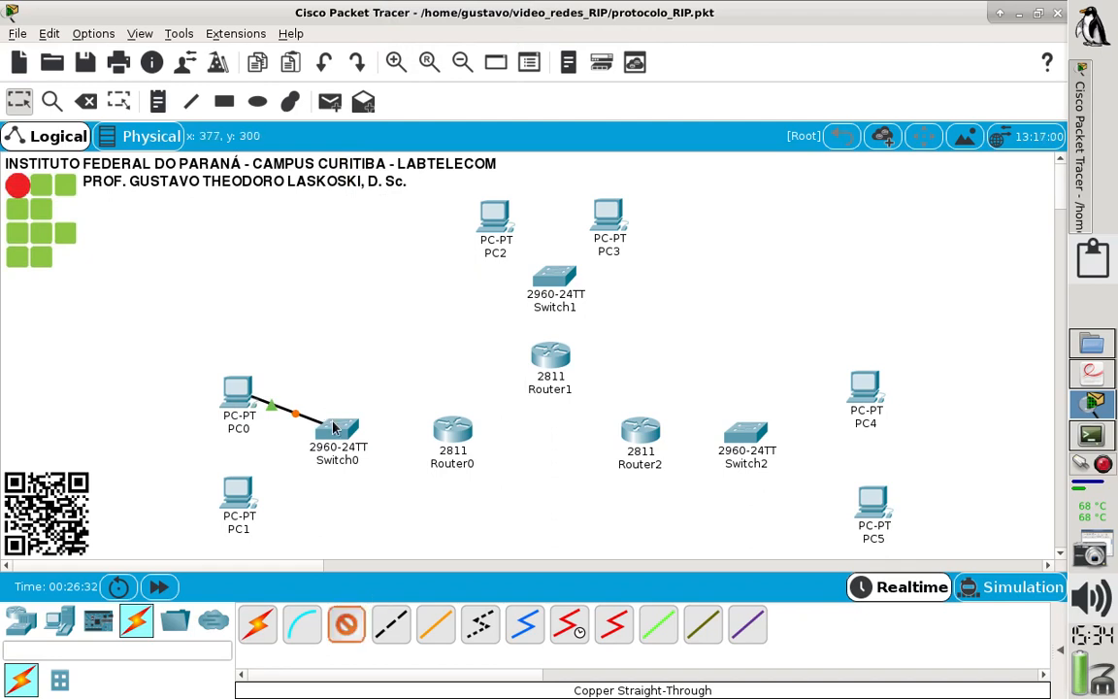
click(333, 429)
click(451, 30)
click(235, 519)
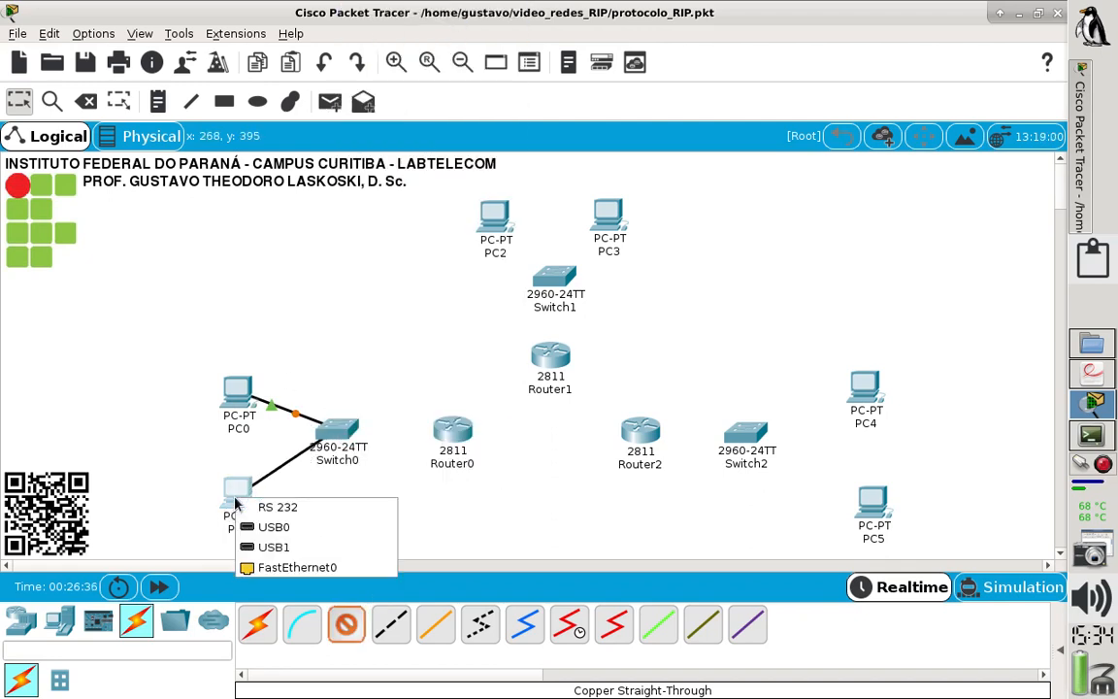
click(281, 567)
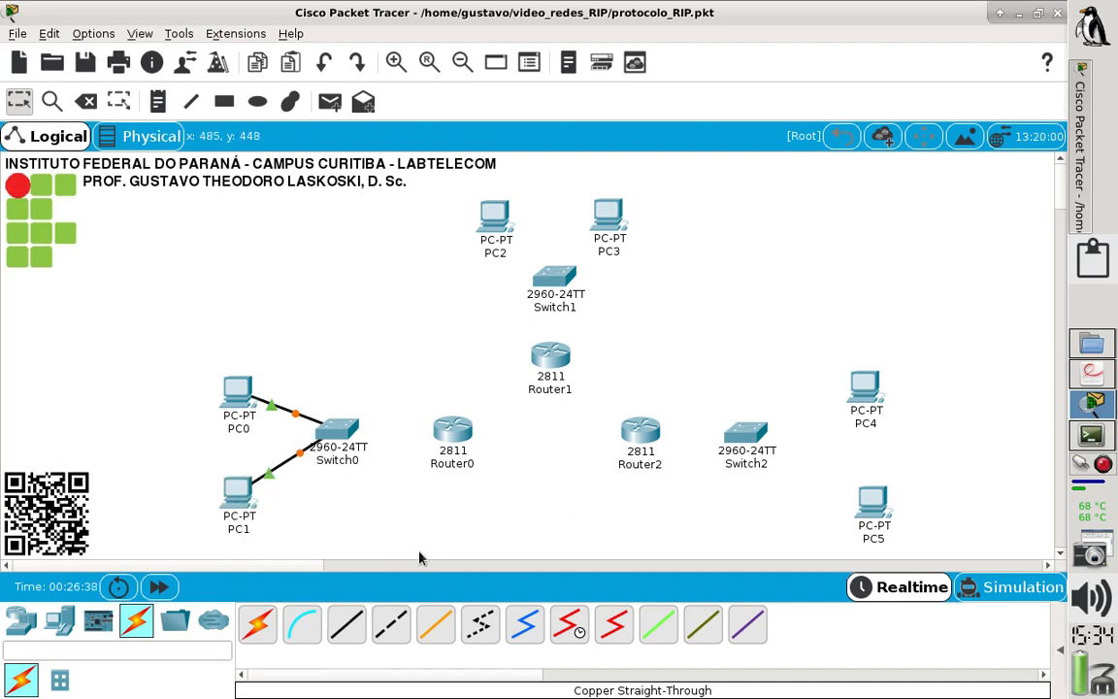
- Connect Router0 to FastEthernet0/24 of Switch0 with a copper straight-through cable and shift both devices slightly left
mouse_move(457, 441)
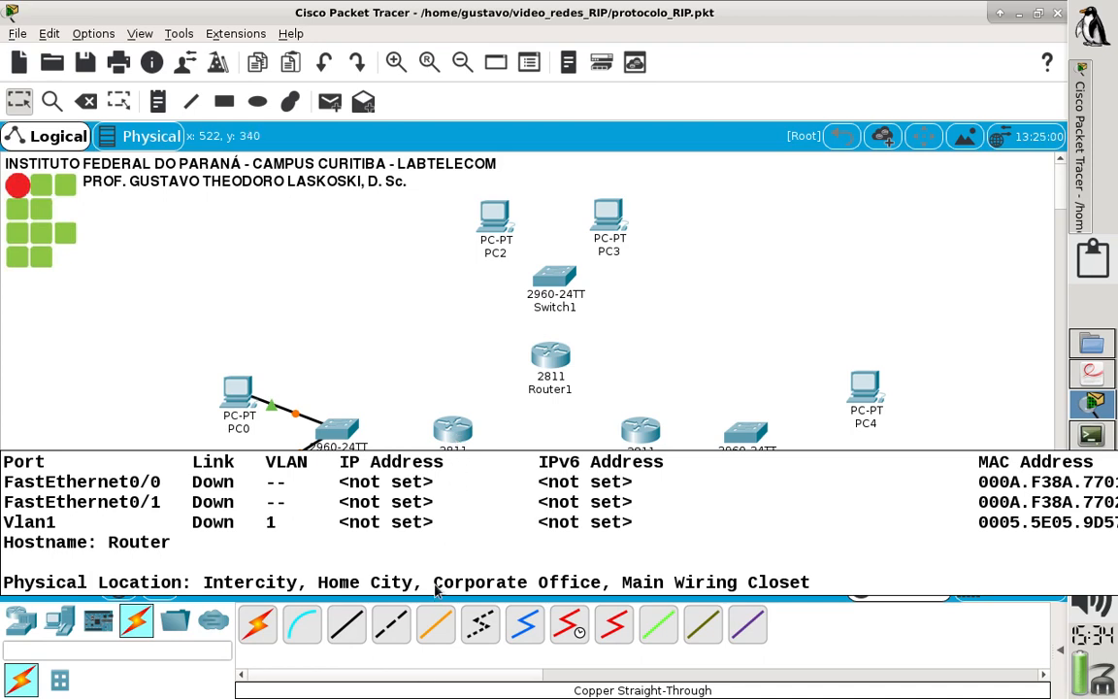
click(347, 624)
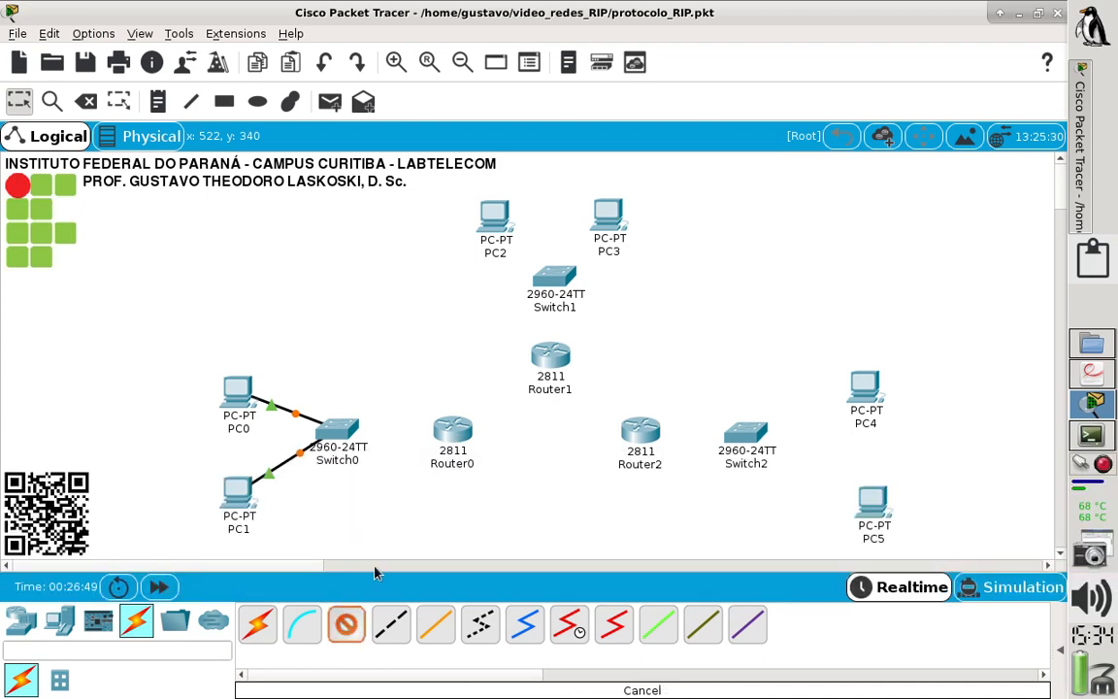
click(447, 442)
click(494, 485)
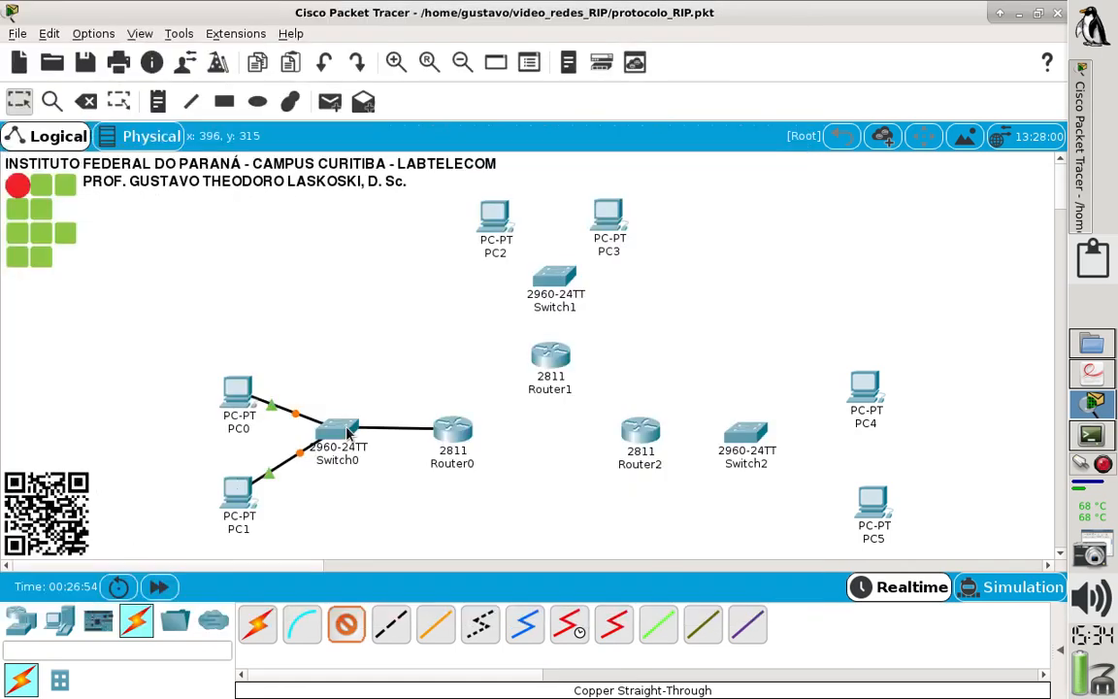
click(347, 433)
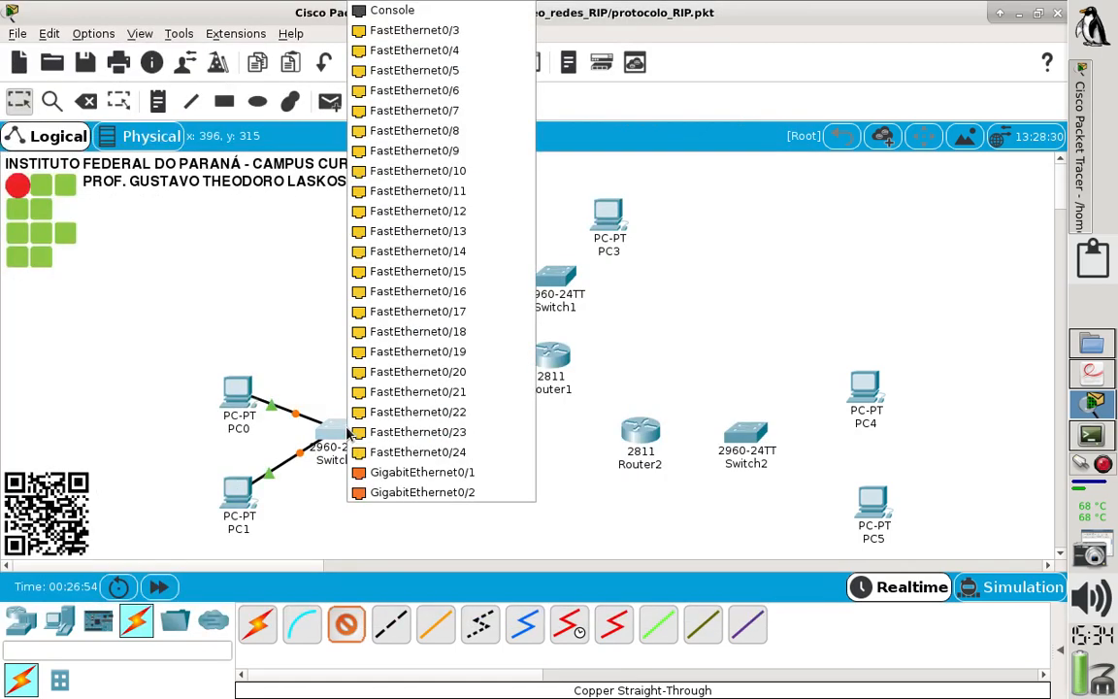
click(458, 454)
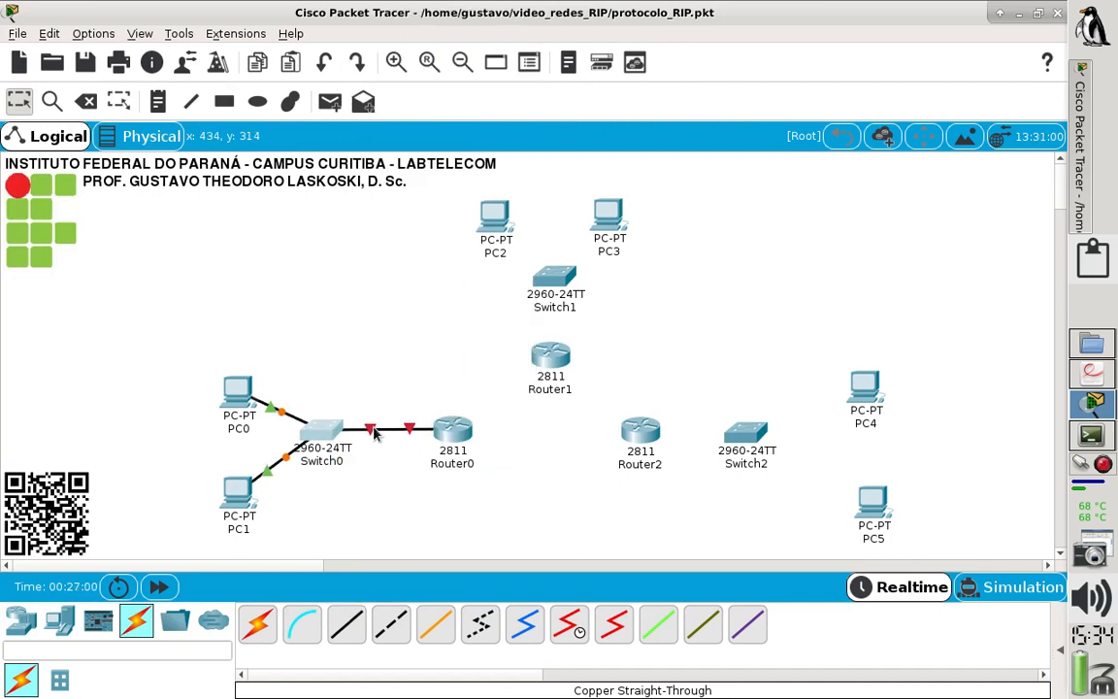
mouse_move(455, 433)
mouse_down()
mouse_move(423, 441)
mouse_move(438, 442)
mouse_up()
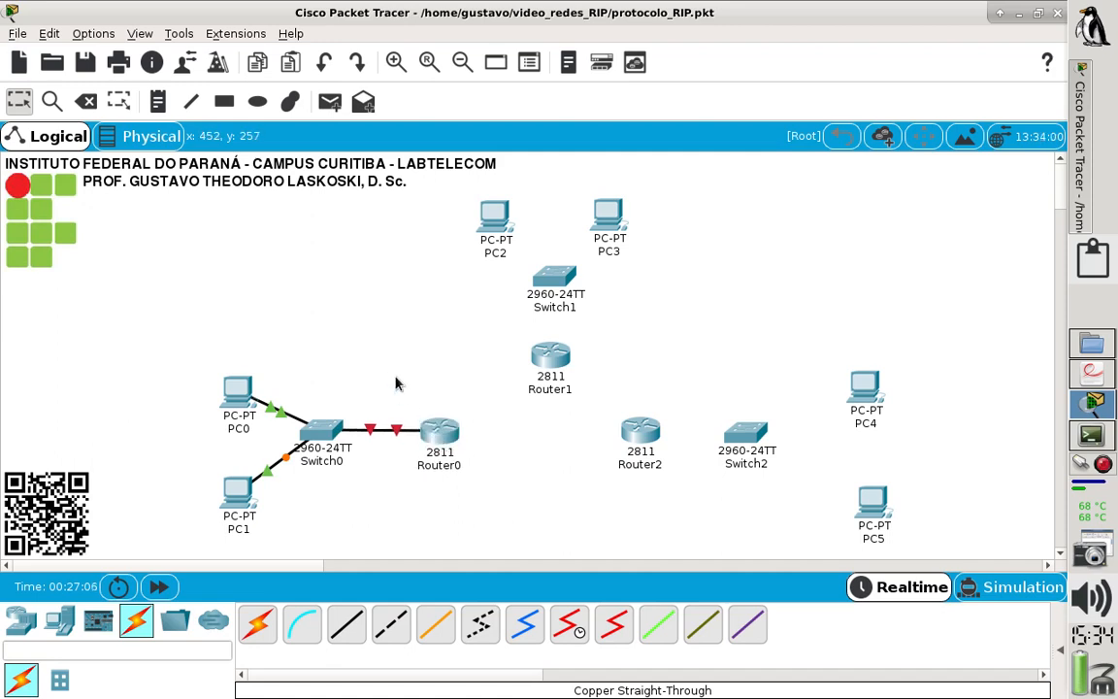
- Connect FastEthernet0 of PC2 to FastEthernet0/1 of Switch1 with a copper straight-through cable
click(350, 631)
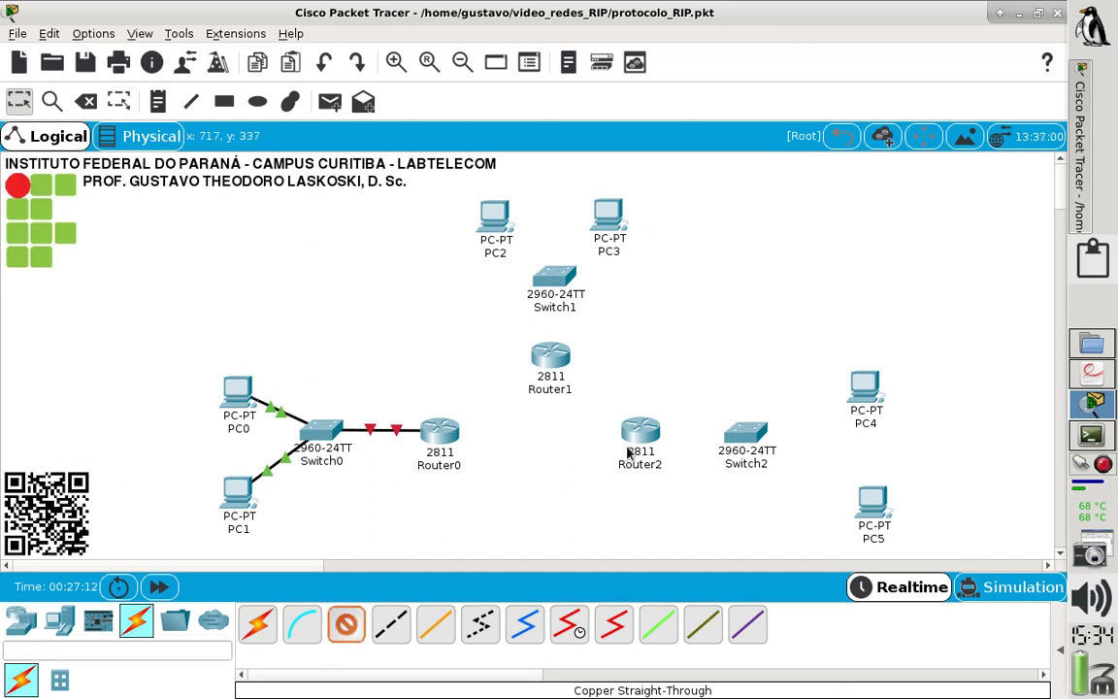
mouse_move(628, 453)
click(490, 219)
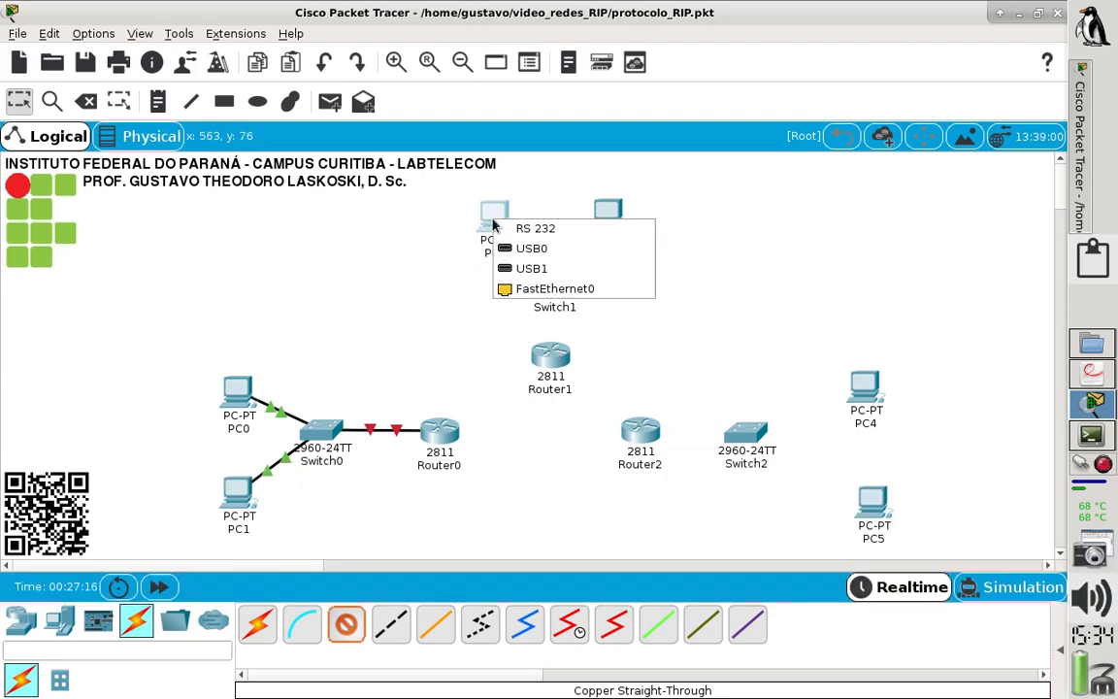
click(543, 288)
click(549, 282)
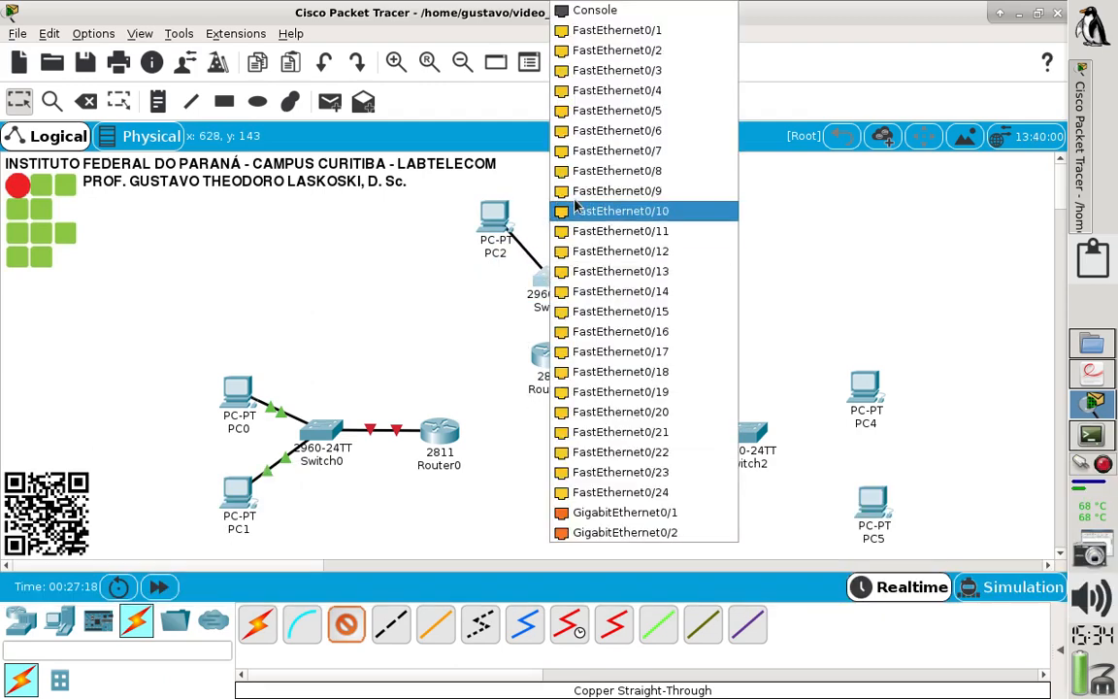
click(582, 29)
- Connect PC3 to FastEthernet0/2 of Switch1 with a copper straight-through cable and move PC2 slightly upward
click(346, 623)
click(608, 225)
click(642, 299)
click(555, 279)
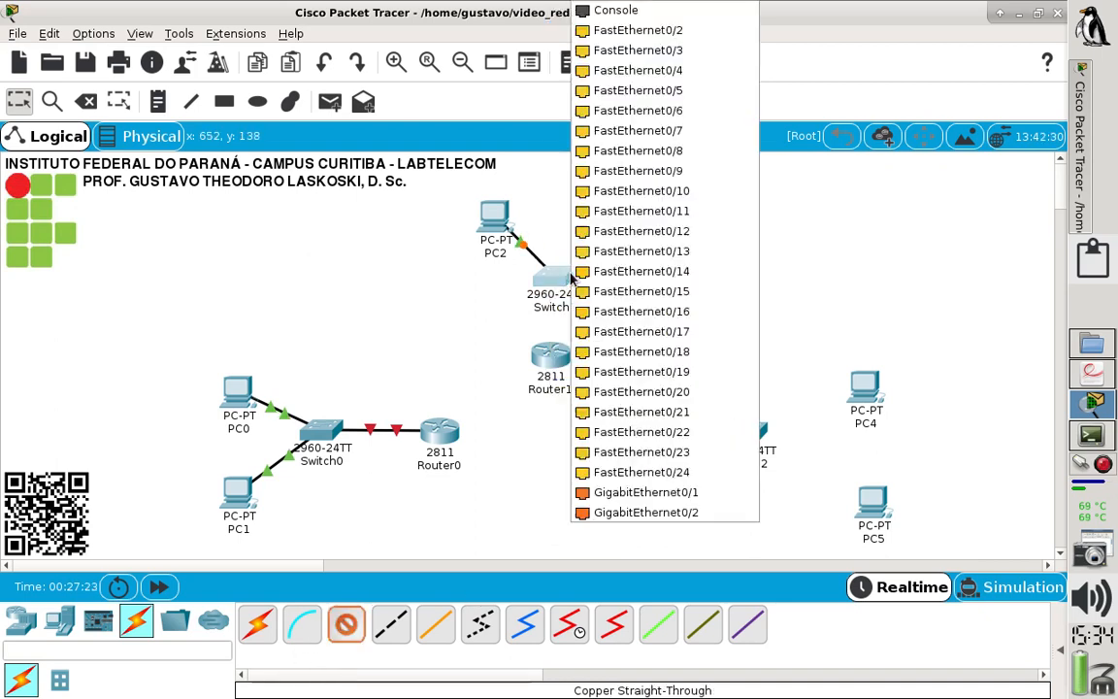
click(704, 35)
drag(501, 218, 496, 201)
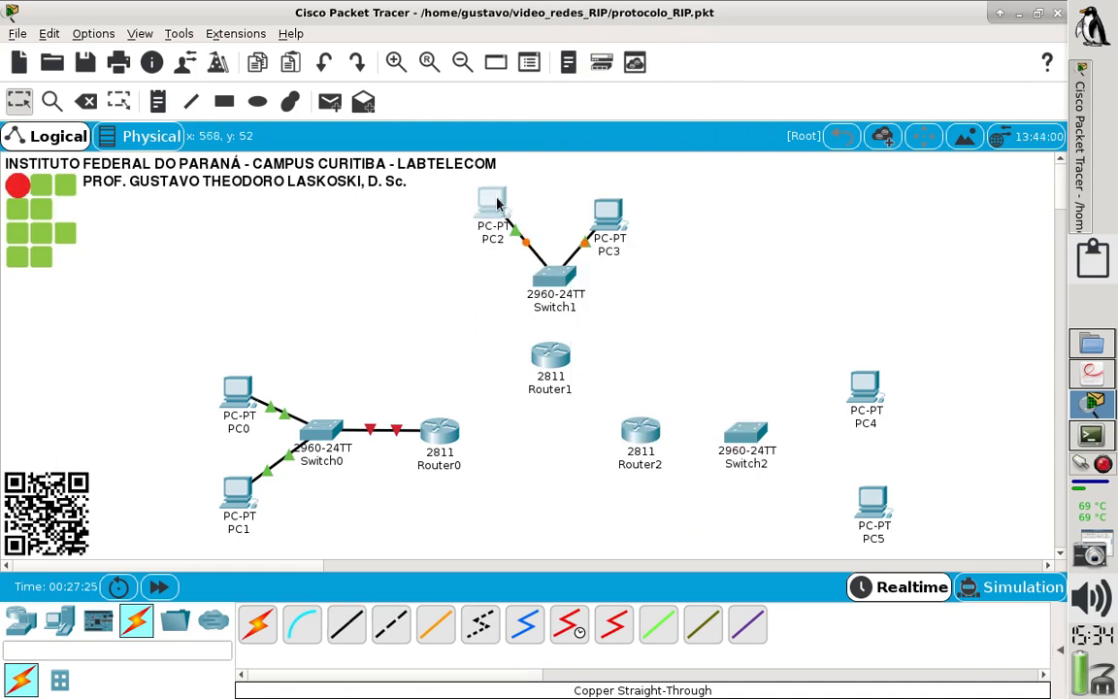
- Shift PC3 and Switch1 slightly upward, and connect Router1 to FastEthernet0/24 of Switch1 with a copper straight-through cable
drag(601, 210, 597, 203)
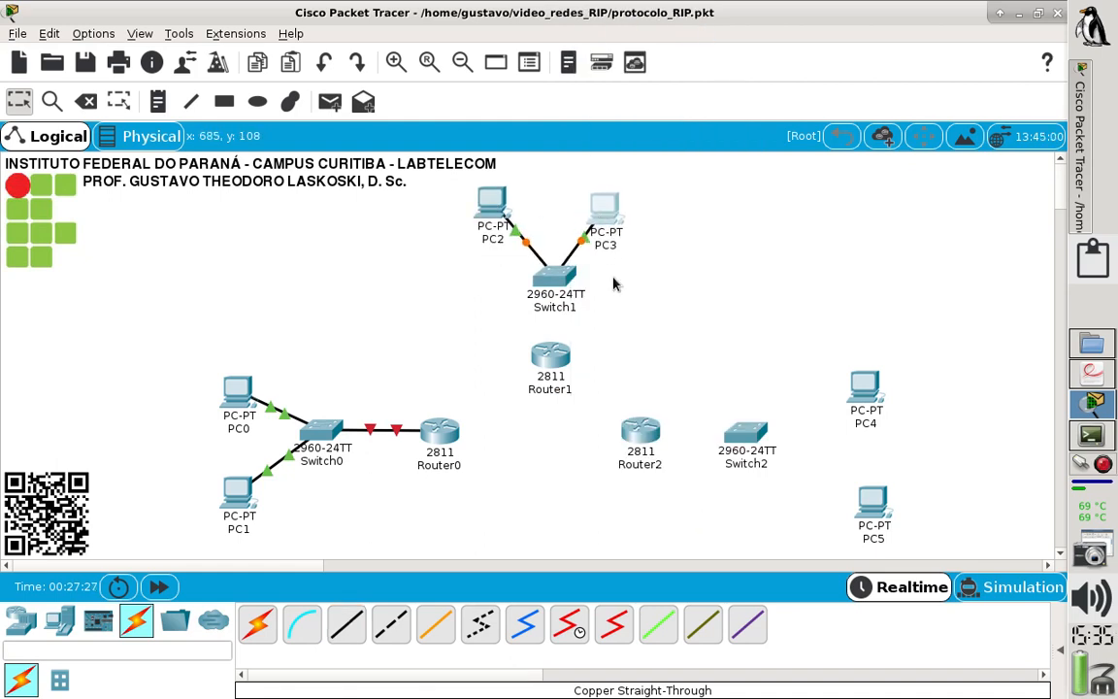
mouse_move(570, 276)
mouse_down()
mouse_move(570, 296)
mouse_move(584, 282)
mouse_move(569, 264)
mouse_up()
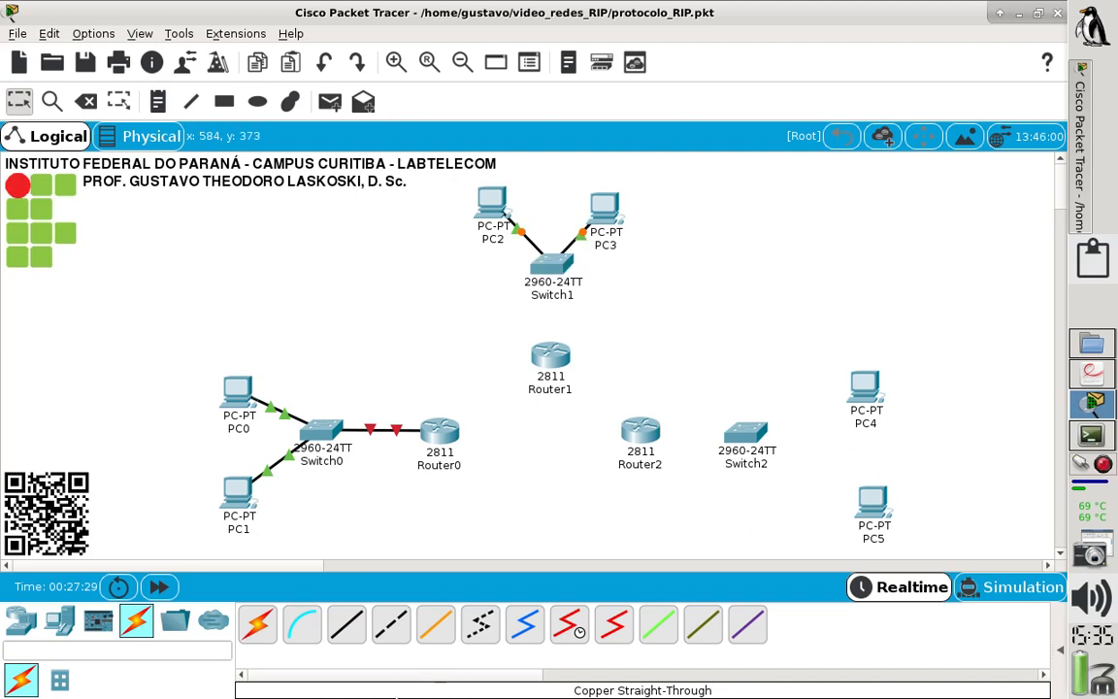
click(345, 624)
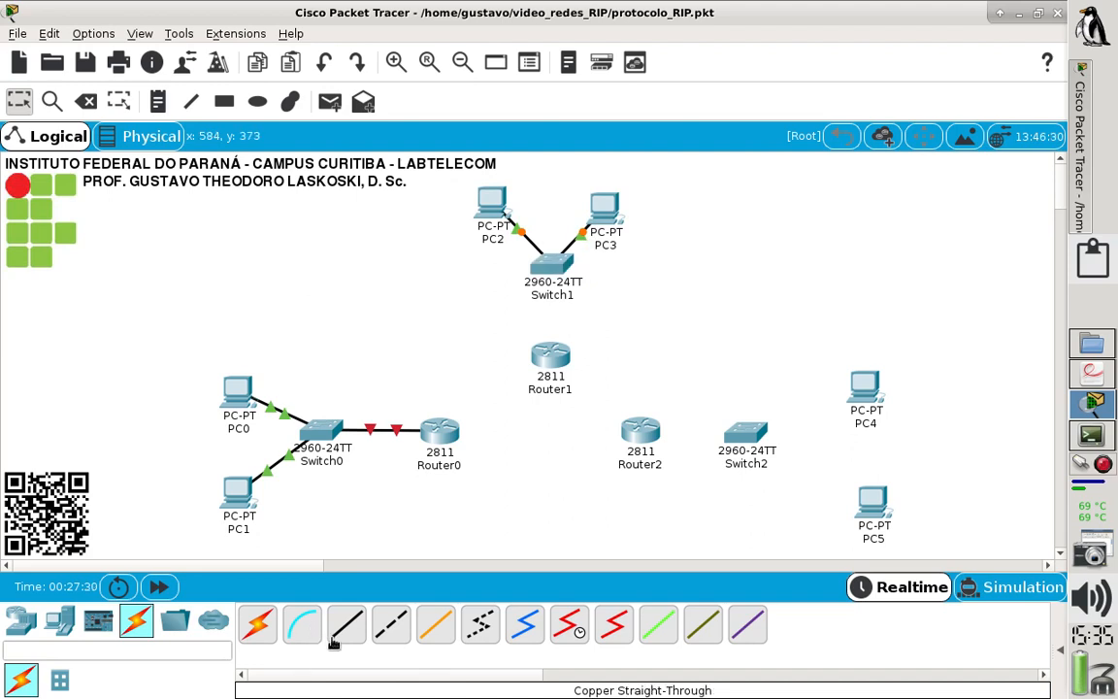
click(555, 357)
click(568, 401)
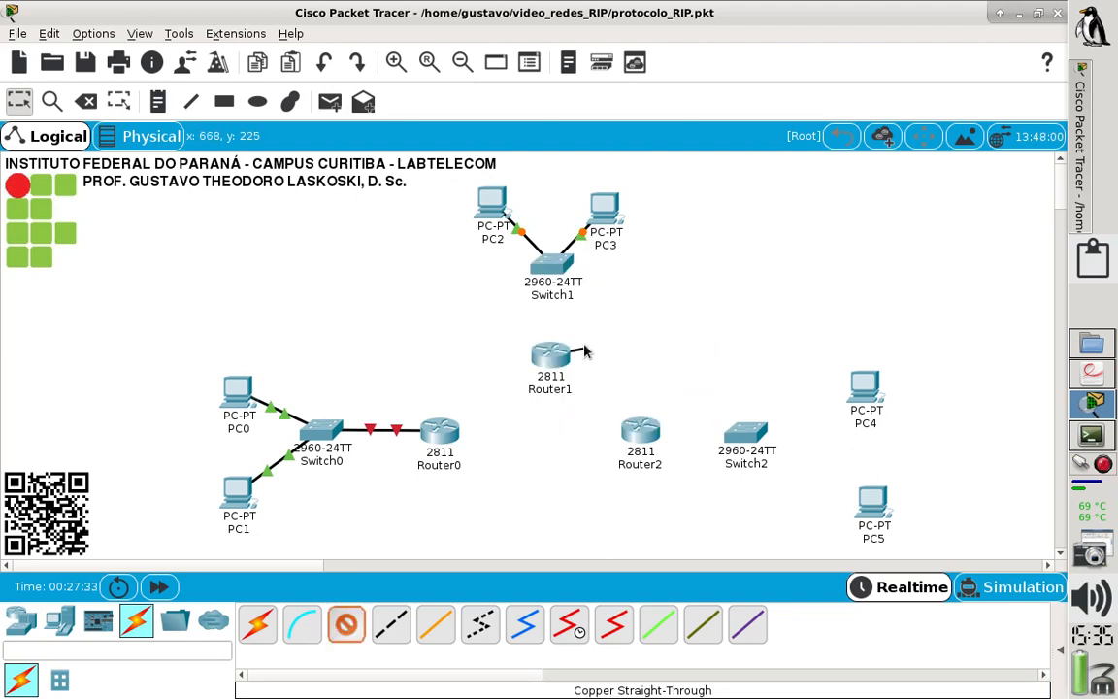
click(549, 262)
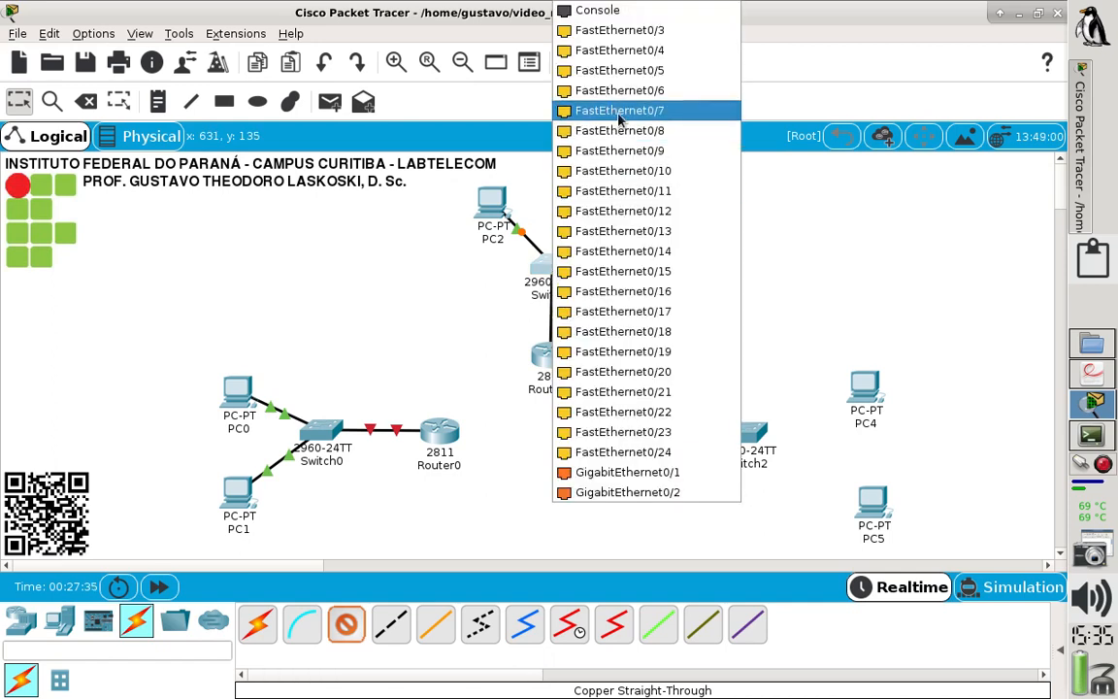
click(626, 452)
drag(559, 365, 559, 352)
- Shift Router2 and Switch2 to the right and connect FastEthernet0/1 of Switch2 to FastEthernet0 of PC4 with a copper straight-through cable
drag(650, 443, 670, 448)
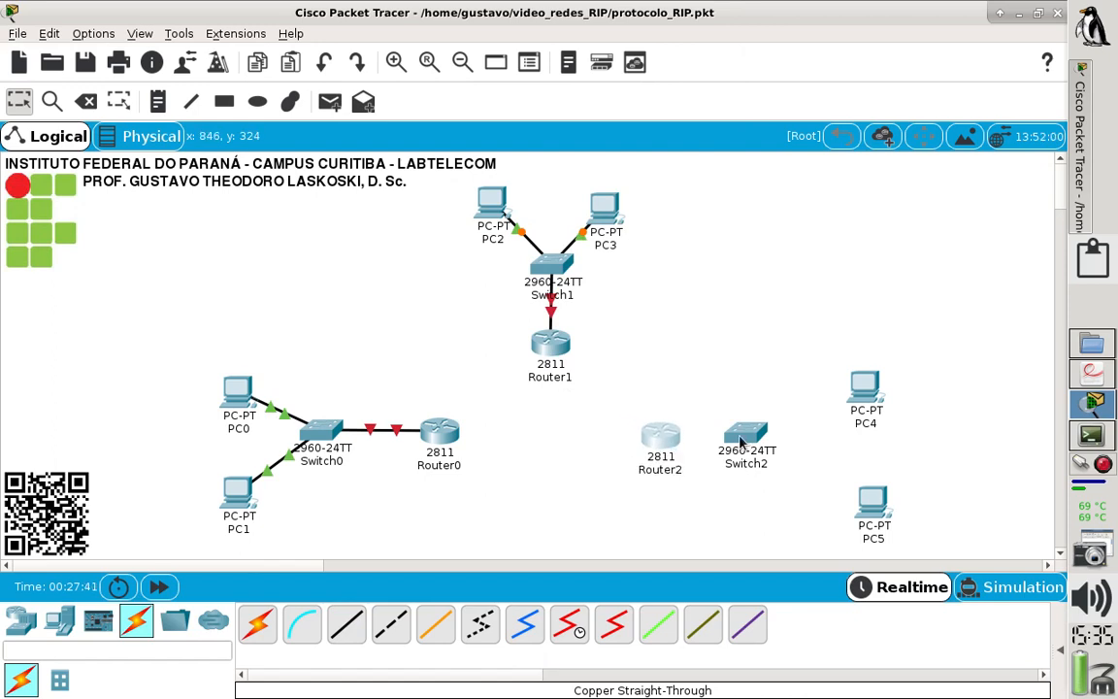
drag(745, 433, 771, 436)
click(347, 624)
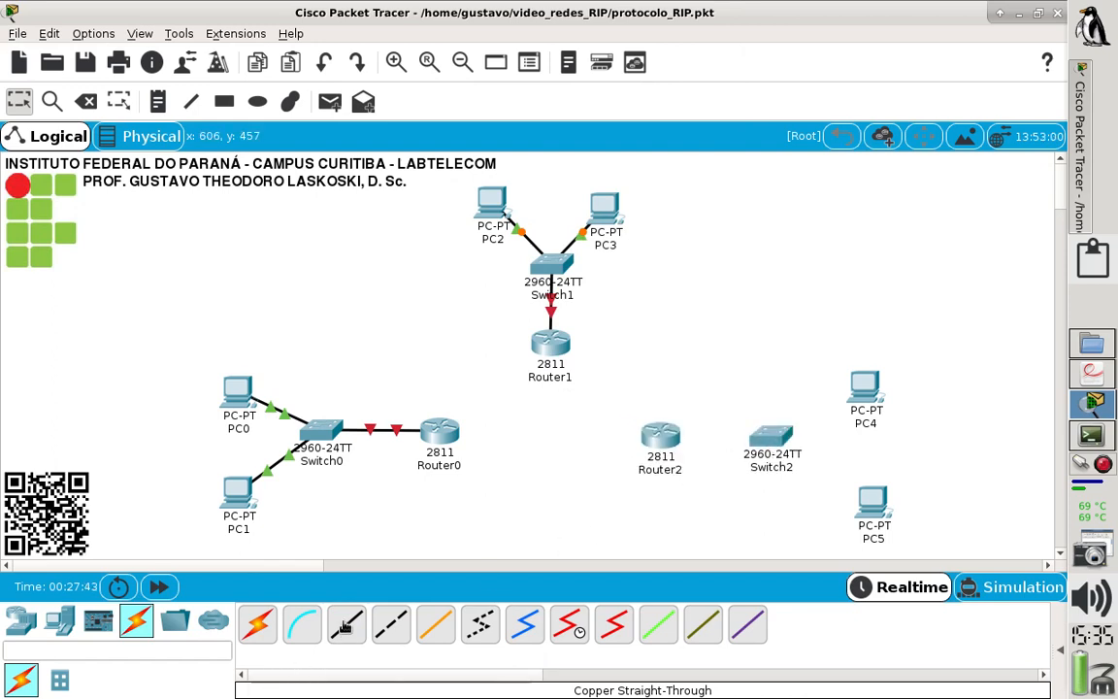
click(788, 437)
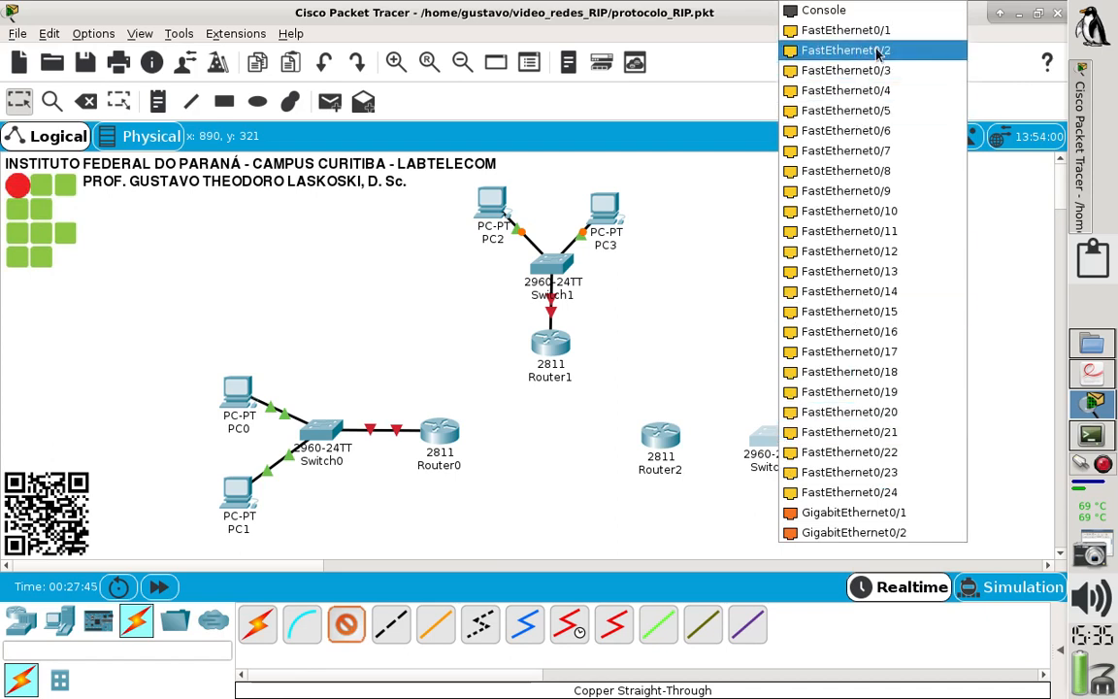
click(794, 31)
click(860, 389)
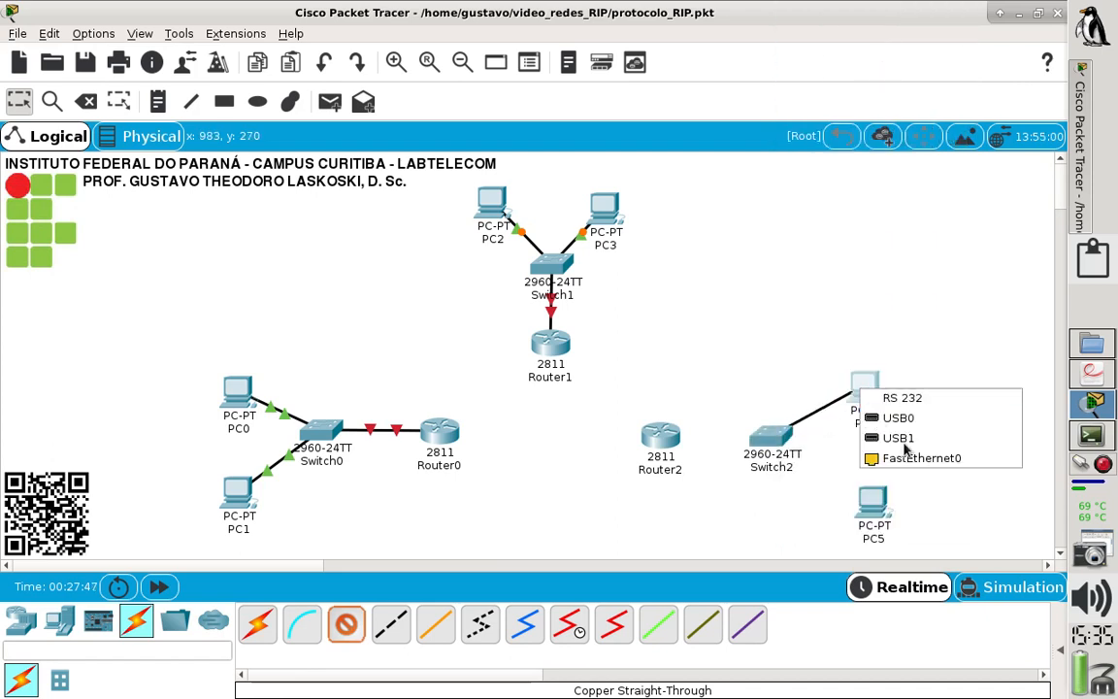
click(902, 456)
- Connect FastEthernet0 of PC5 to FastEthernet0/2 of Switch2 with a copper straight-through cable
click(346, 624)
click(872, 503)
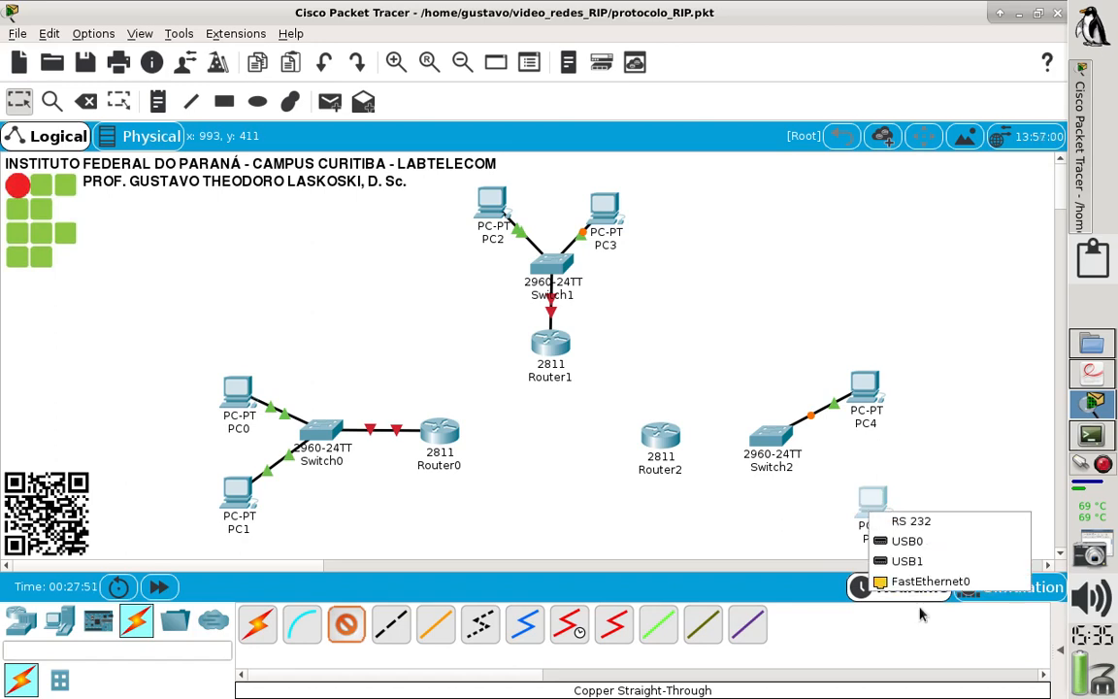
click(917, 580)
click(776, 447)
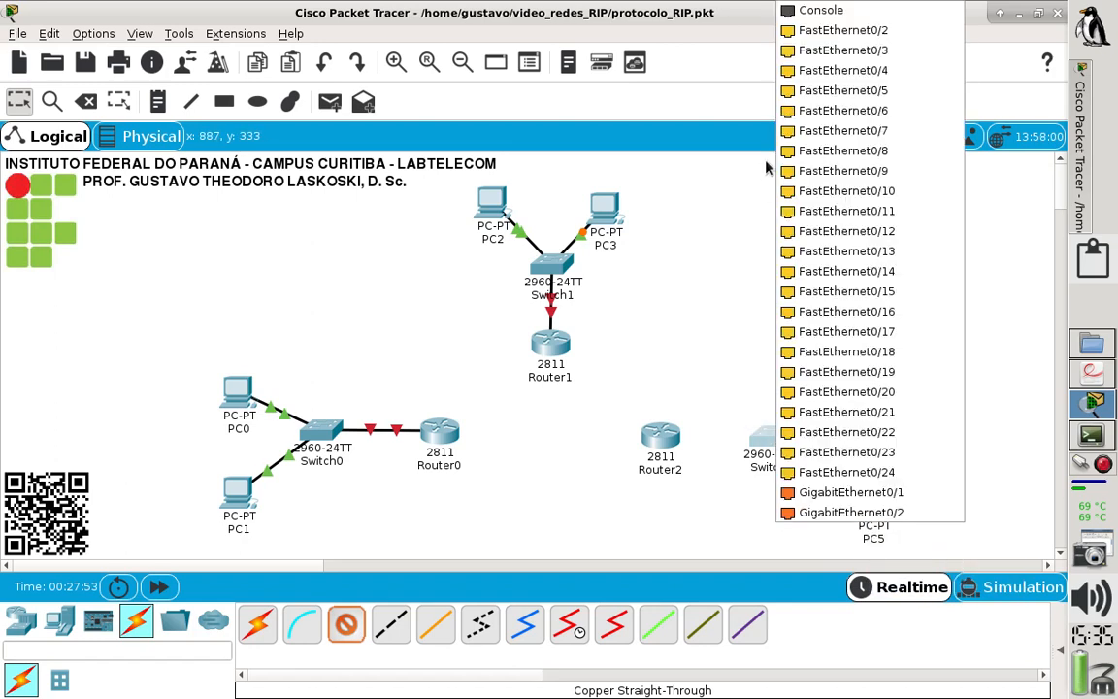
click(802, 29)
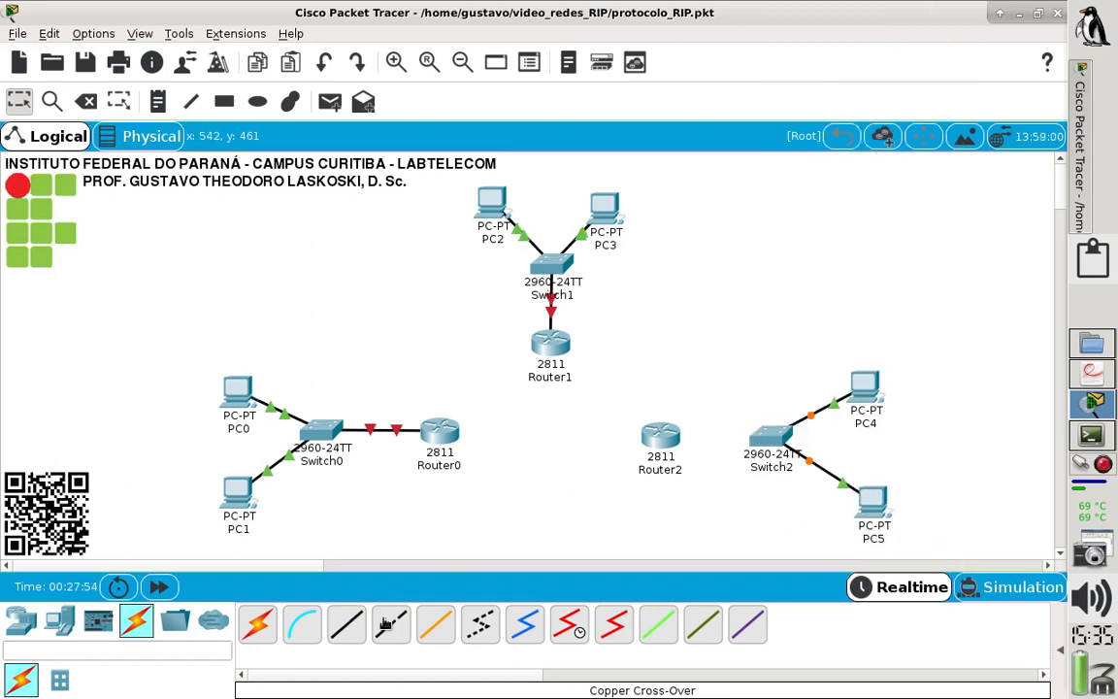
- Connect Router2 to FastEthernet0/24 of Switch2 with a copper straight-through cable and shift Router2 slightly left
click(346, 624)
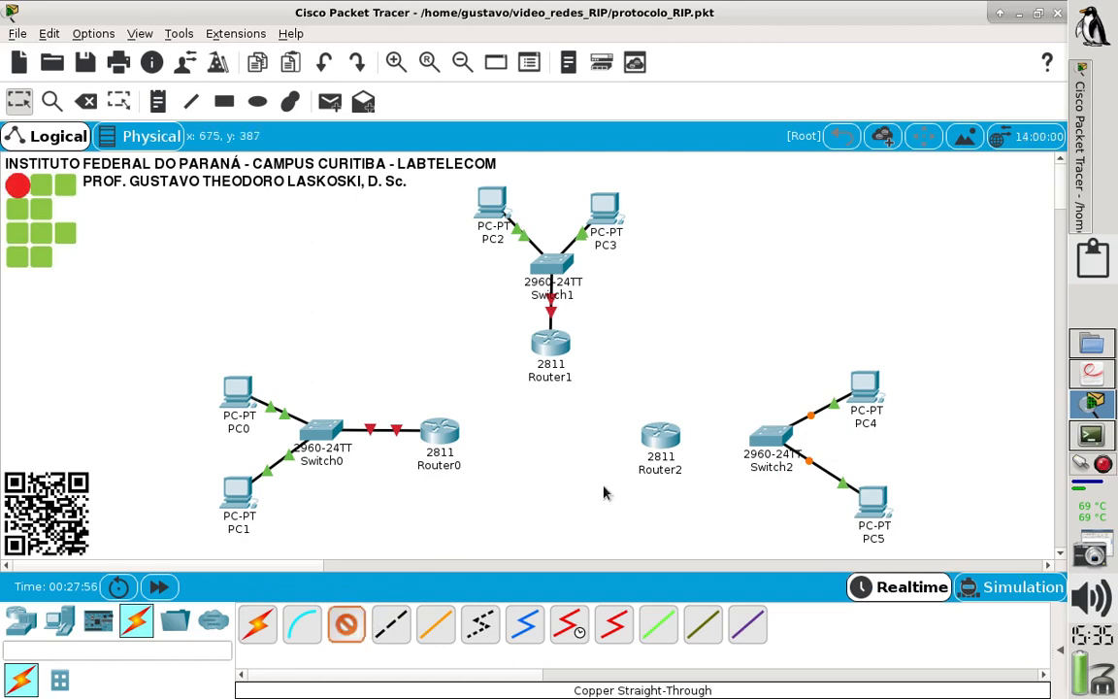
click(653, 453)
click(708, 484)
click(766, 442)
click(805, 452)
drag(660, 449, 652, 448)
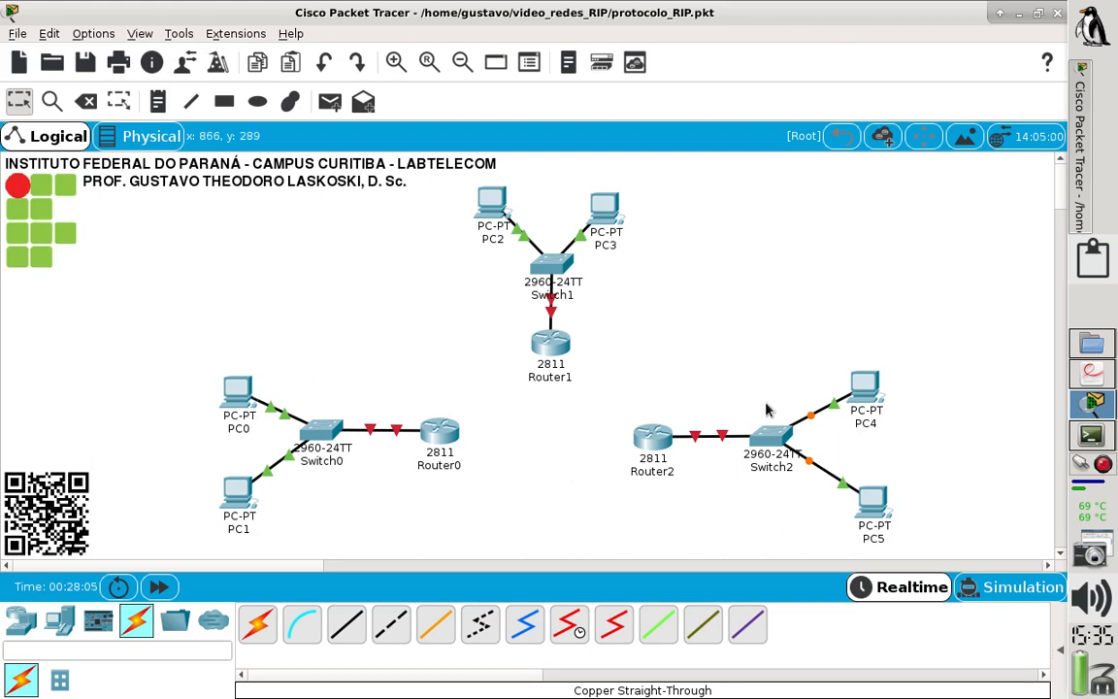
- Check the router links in laboratorio_RIP.pdf, return to Packet Tracer and switch off Router0 in its physical device view
click(1087, 376)
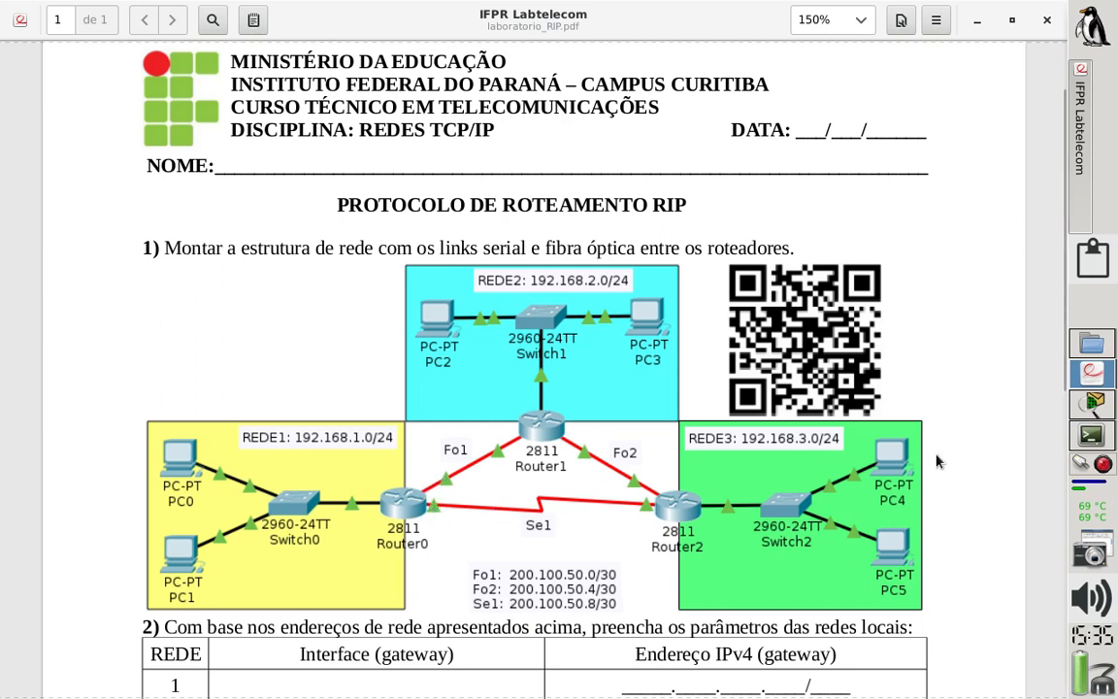
click(1092, 403)
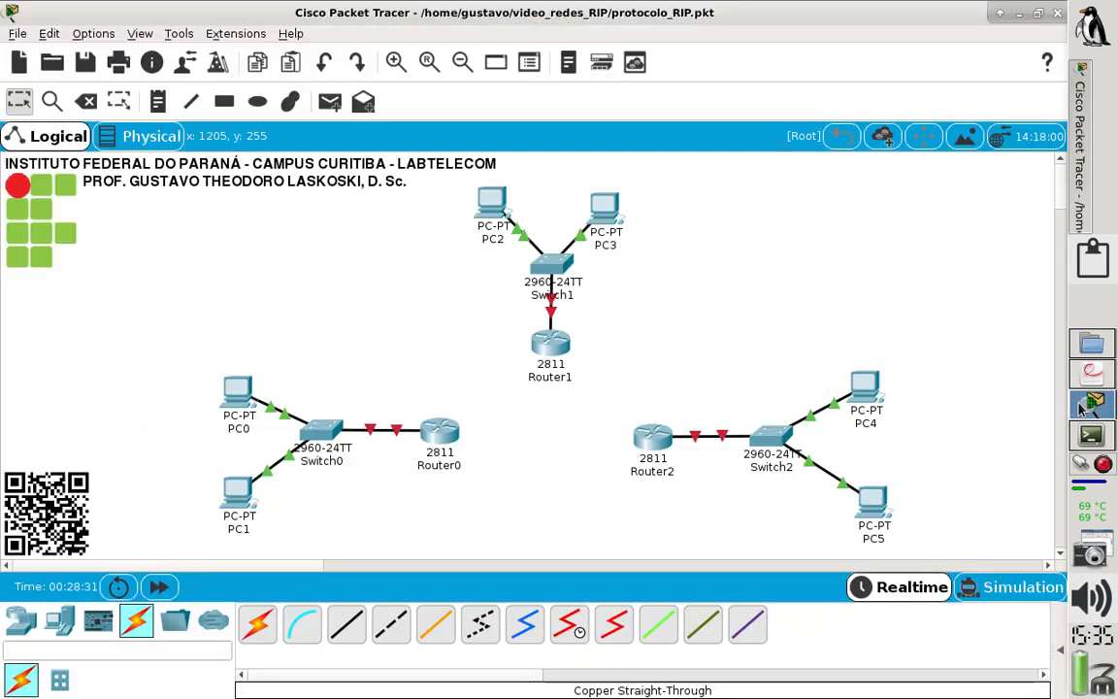
click(439, 430)
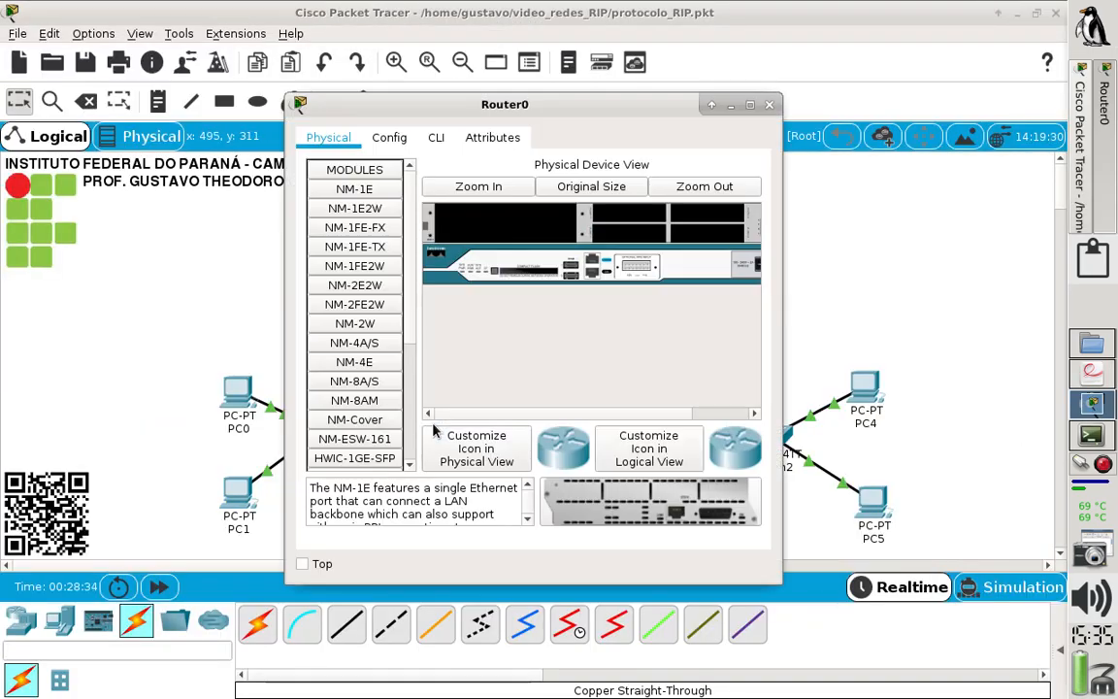
click(750, 105)
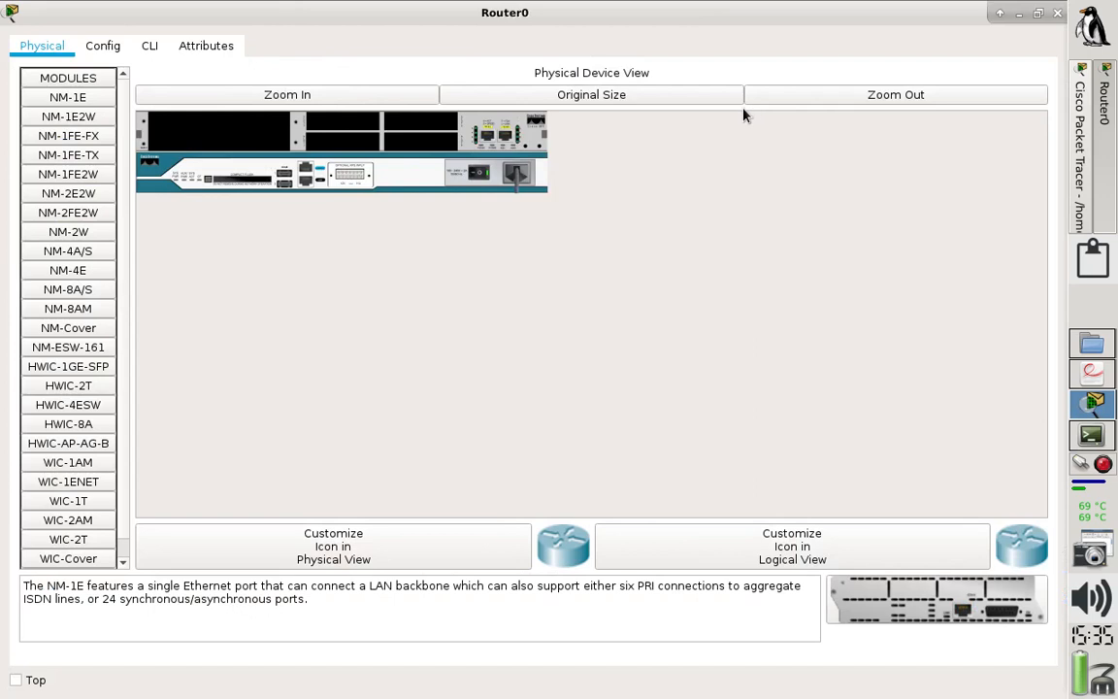
click(355, 100)
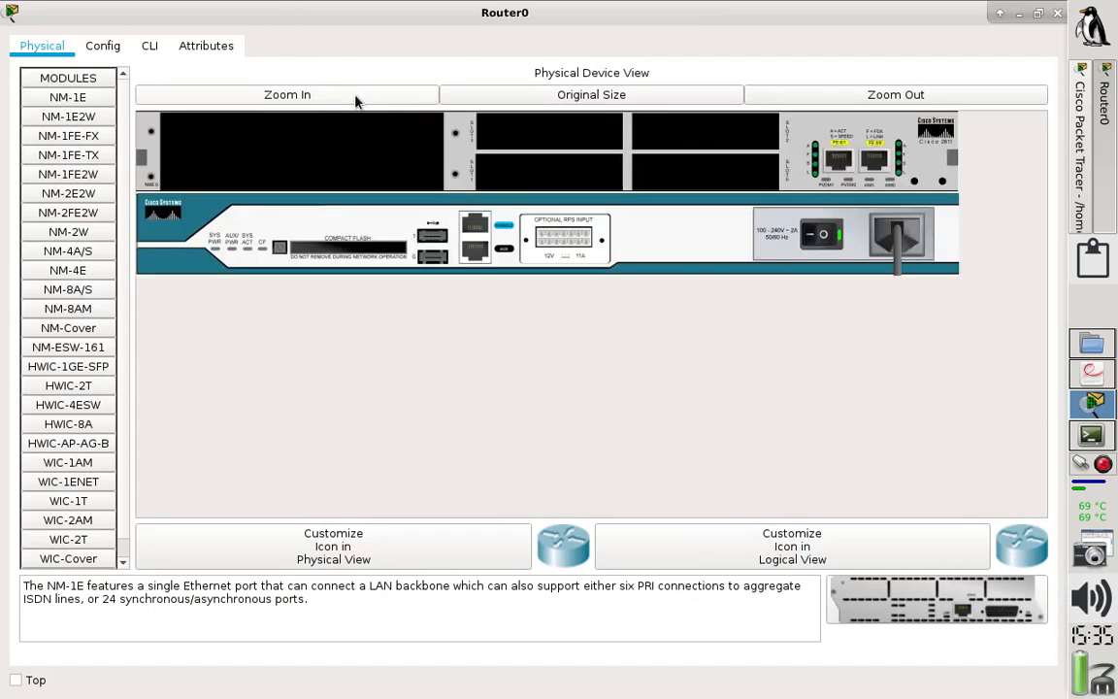
click(807, 238)
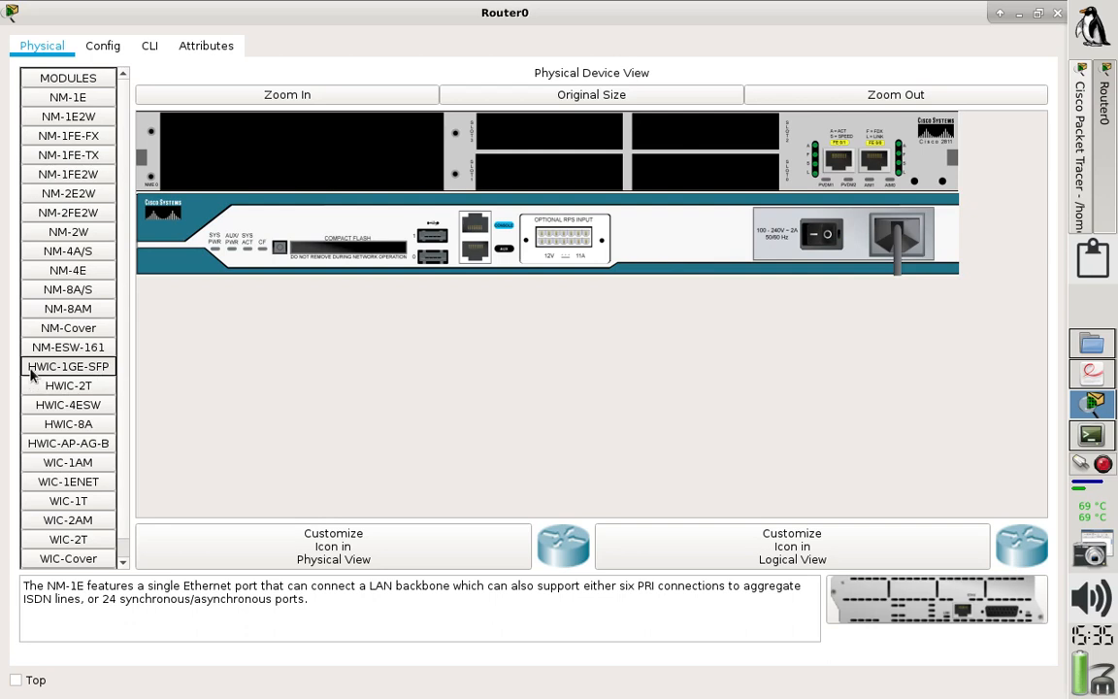
- Install an HWIC-1GE-SFP module in Router0's lower-right small slot and fit a GLC-LH-SMD transceiver into it
click(97, 371)
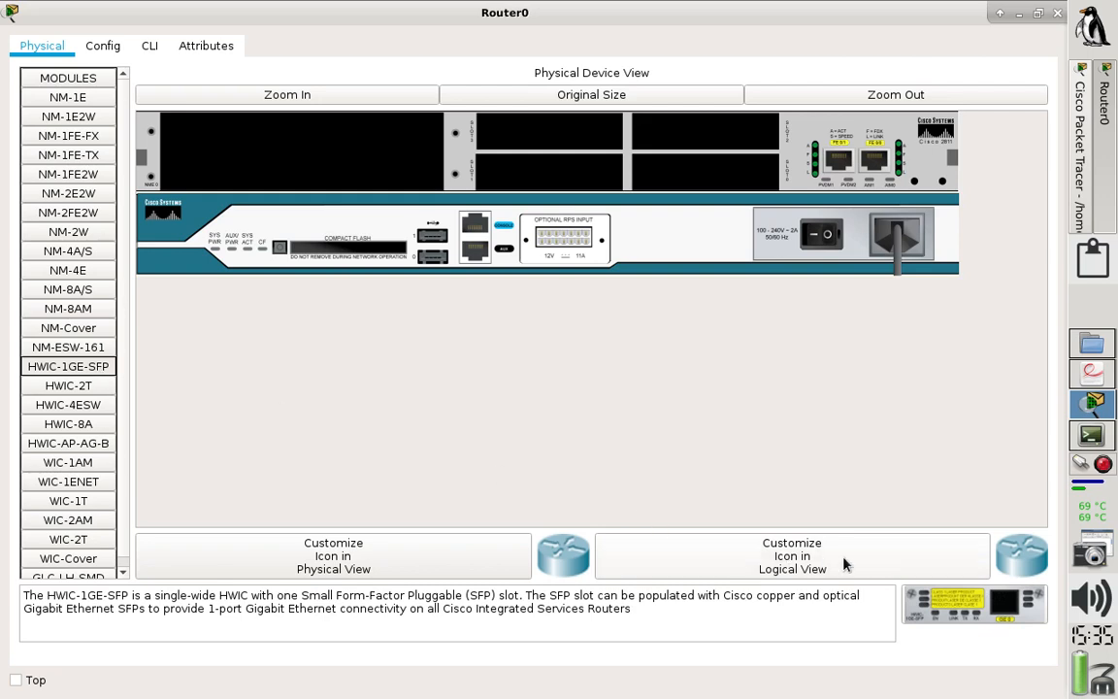
drag(946, 600, 723, 183)
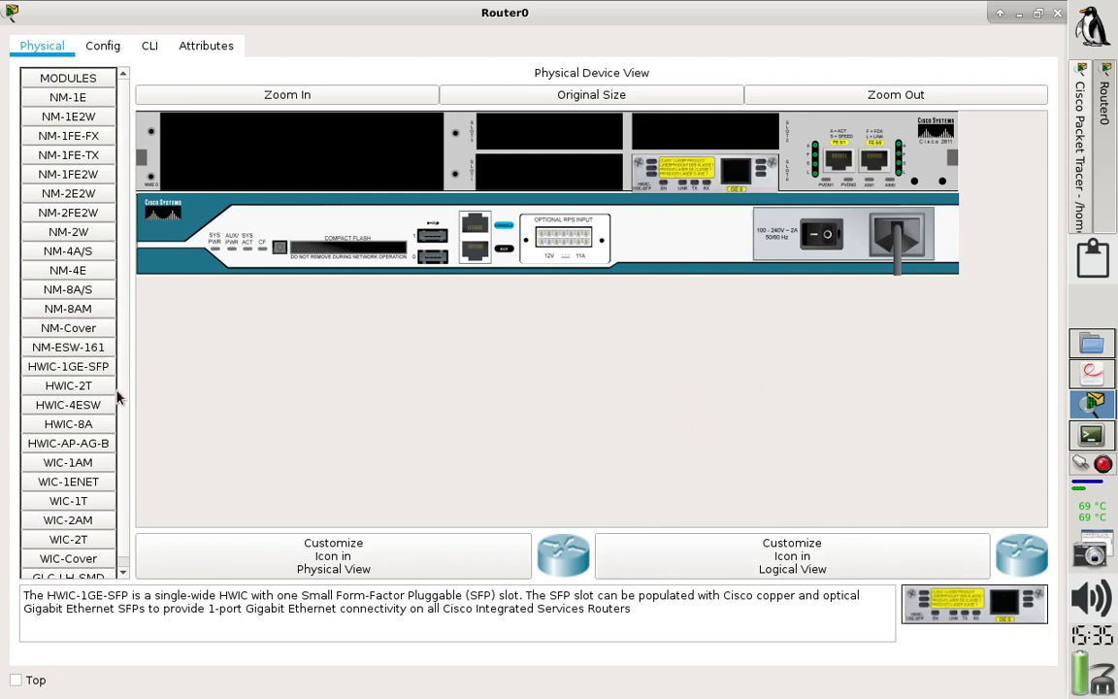
scroll(122, 399, down, 1)
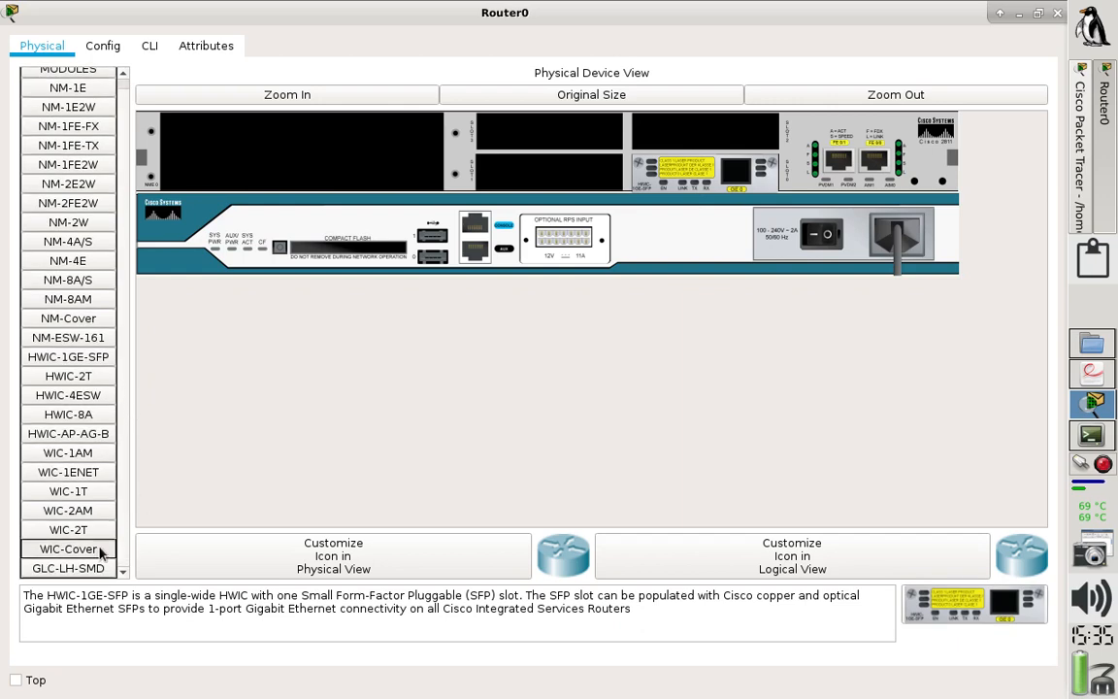
click(76, 576)
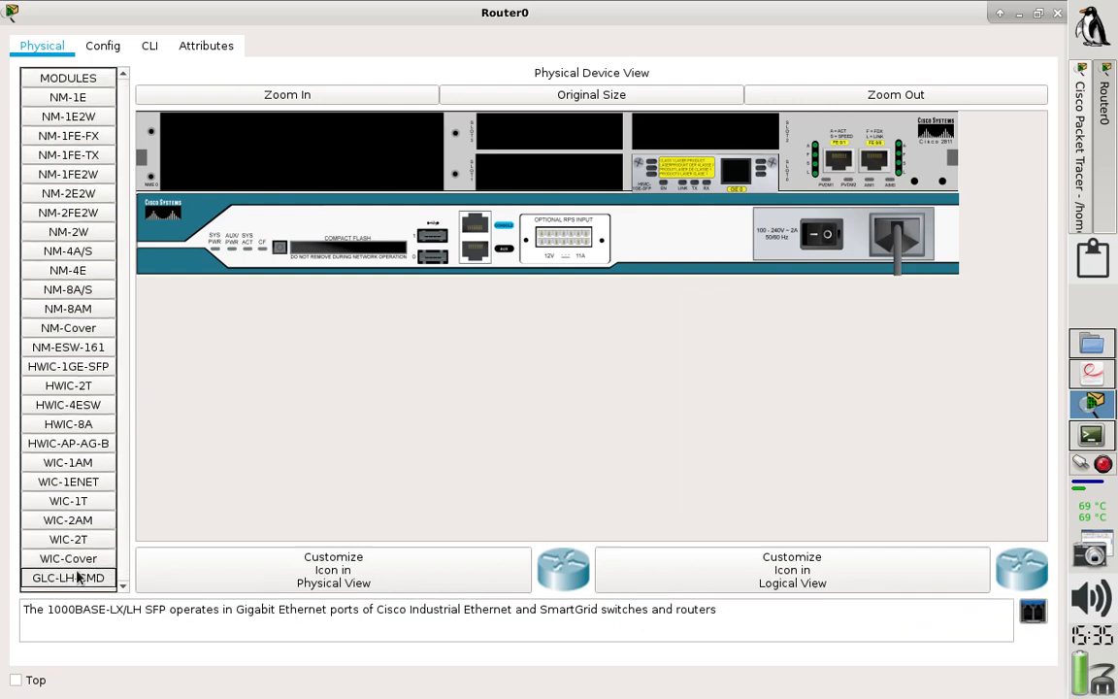
drag(1035, 611, 738, 178)
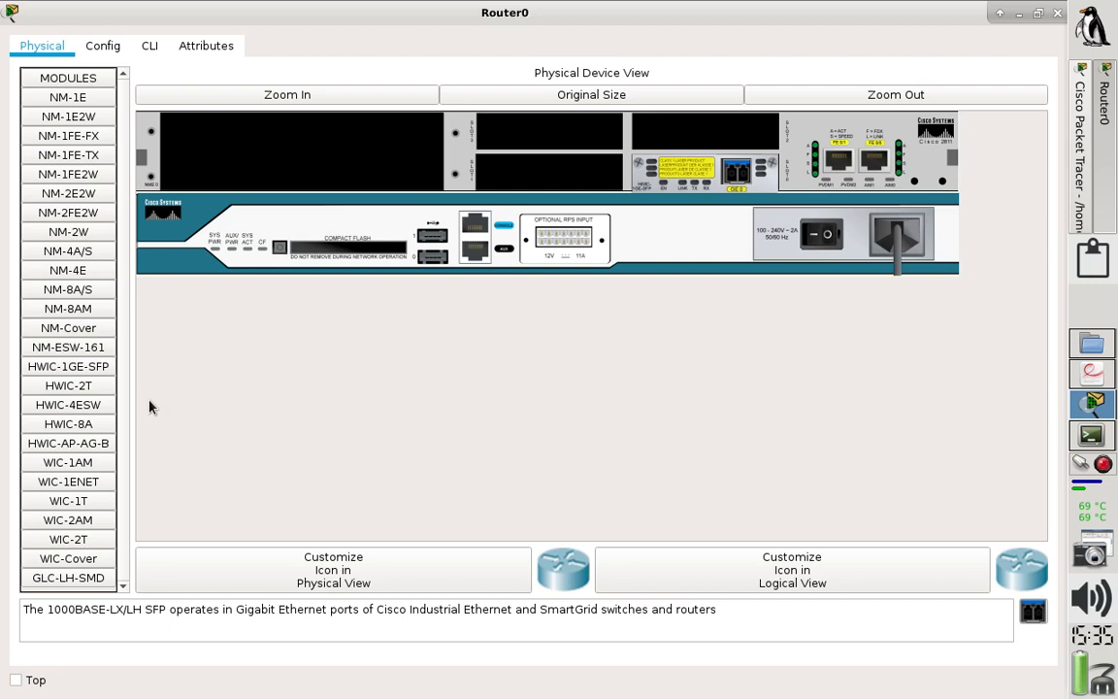
- Install an HWIC-2T serial card in Router0's lower-left small slot and close the two upper small slots with WIC-Cover plates
click(64, 384)
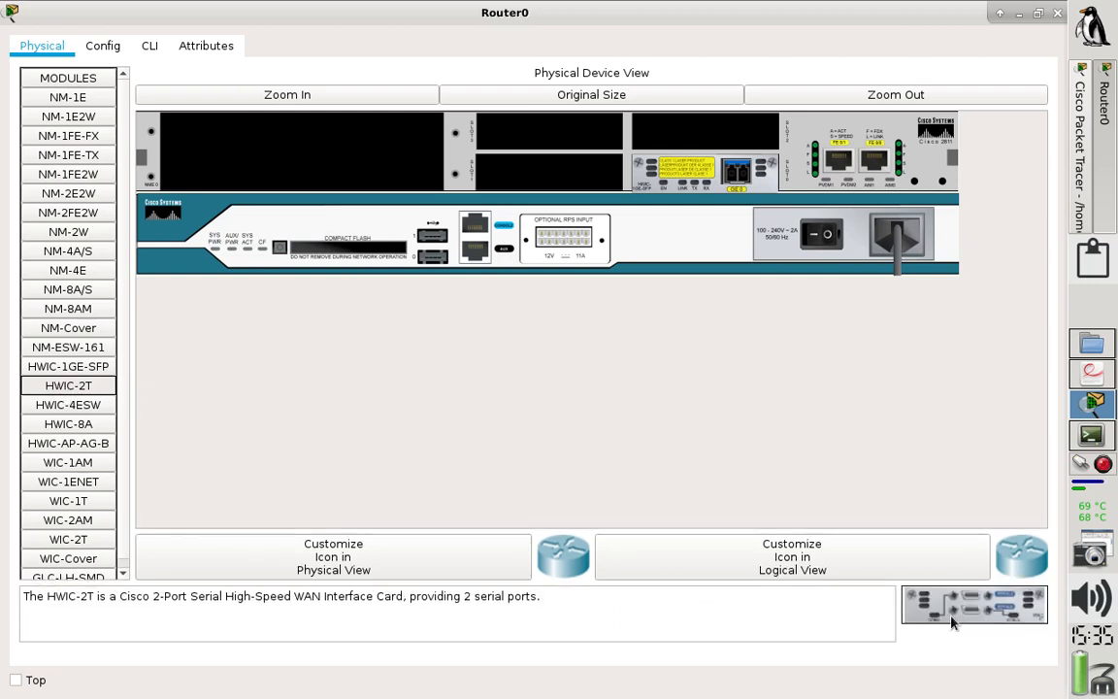
drag(953, 621, 548, 174)
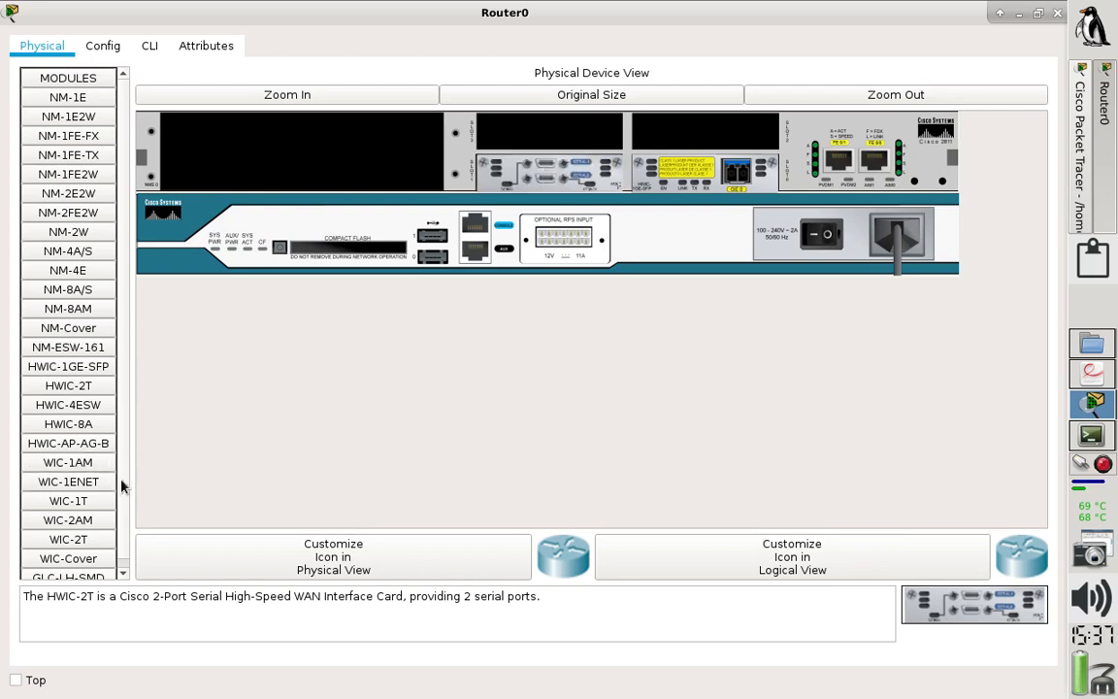
drag(70, 557, 495, 136)
drag(65, 561, 684, 132)
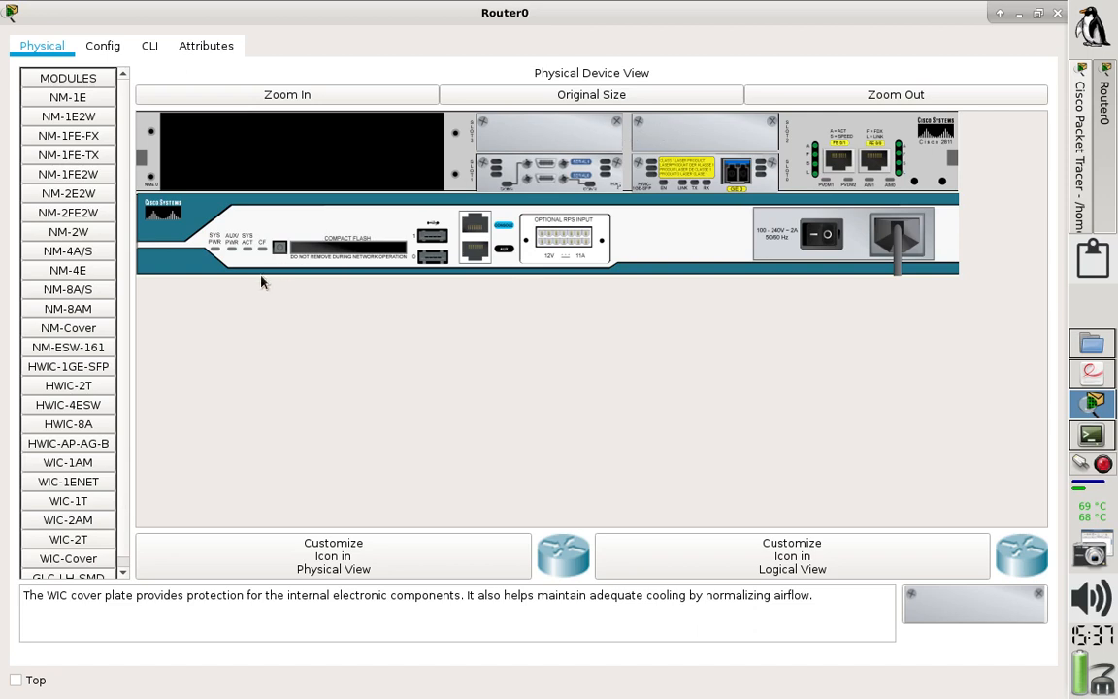
- Cover Router0's large empty slot with an NM-Cover plate, power the router back on and close its window
click(61, 331)
drag(904, 596, 320, 151)
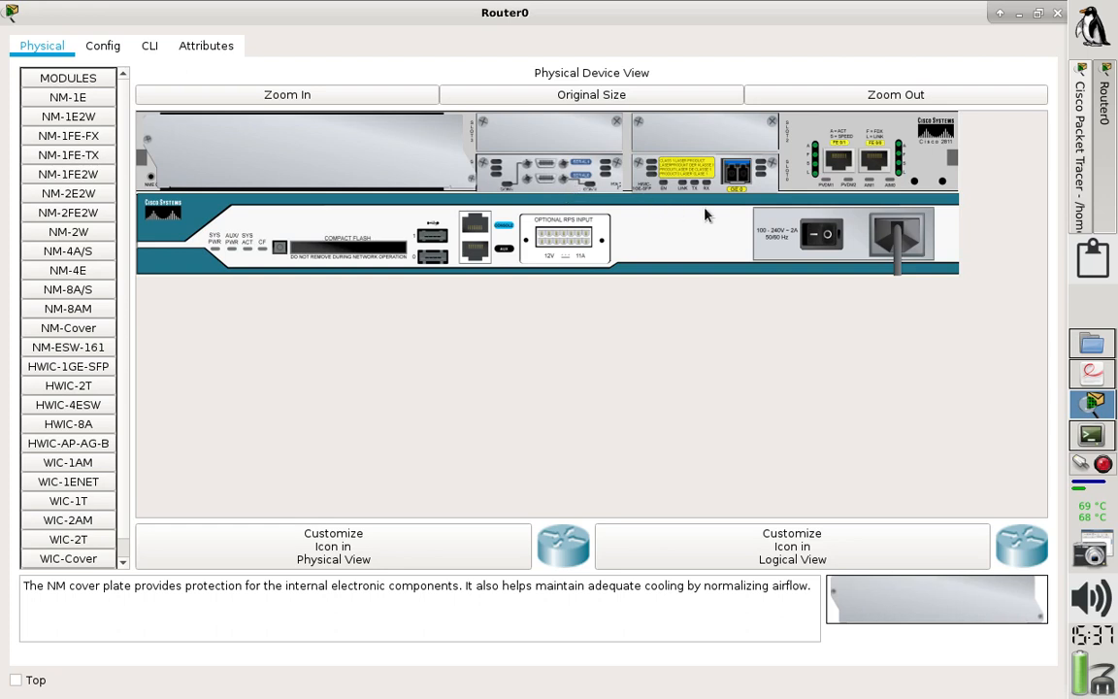
click(821, 239)
click(822, 239)
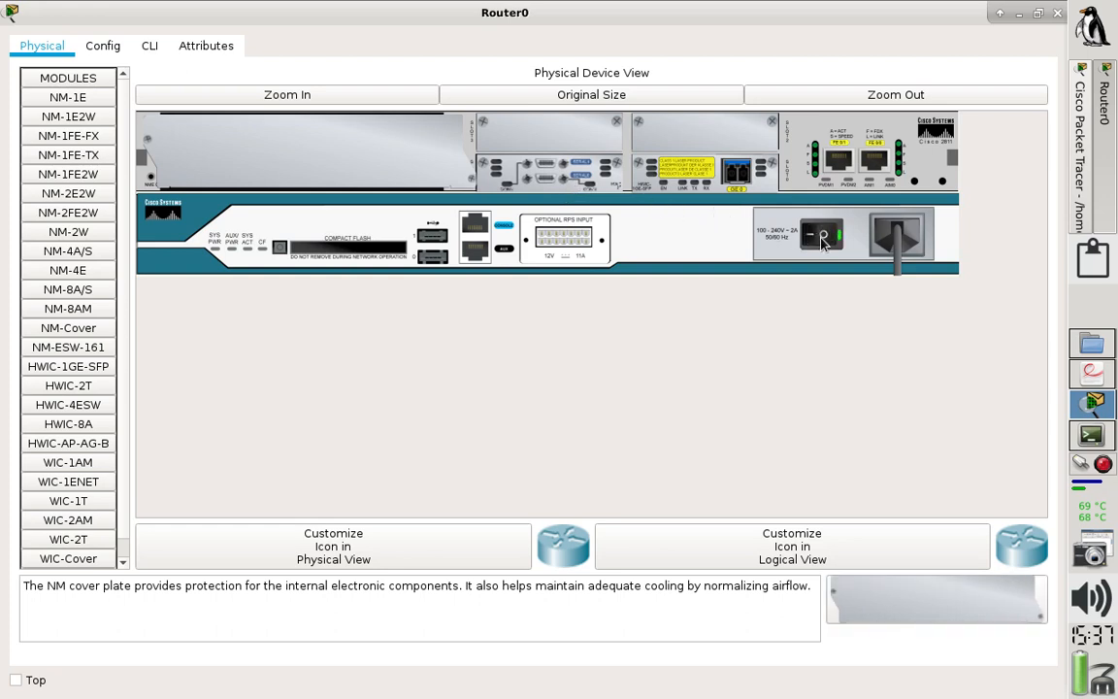
click(1057, 13)
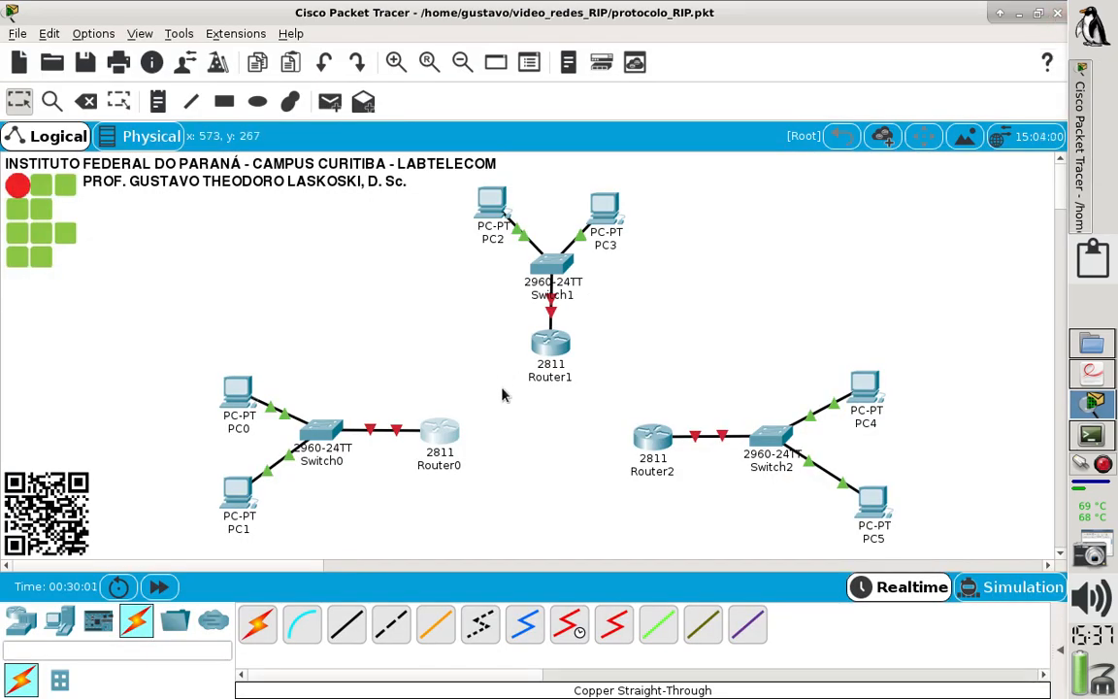
- Review the links required for Router1 in the lab sheet, return to Packet Tracer and power off Router1 in its physical device view
mouse_move(449, 434)
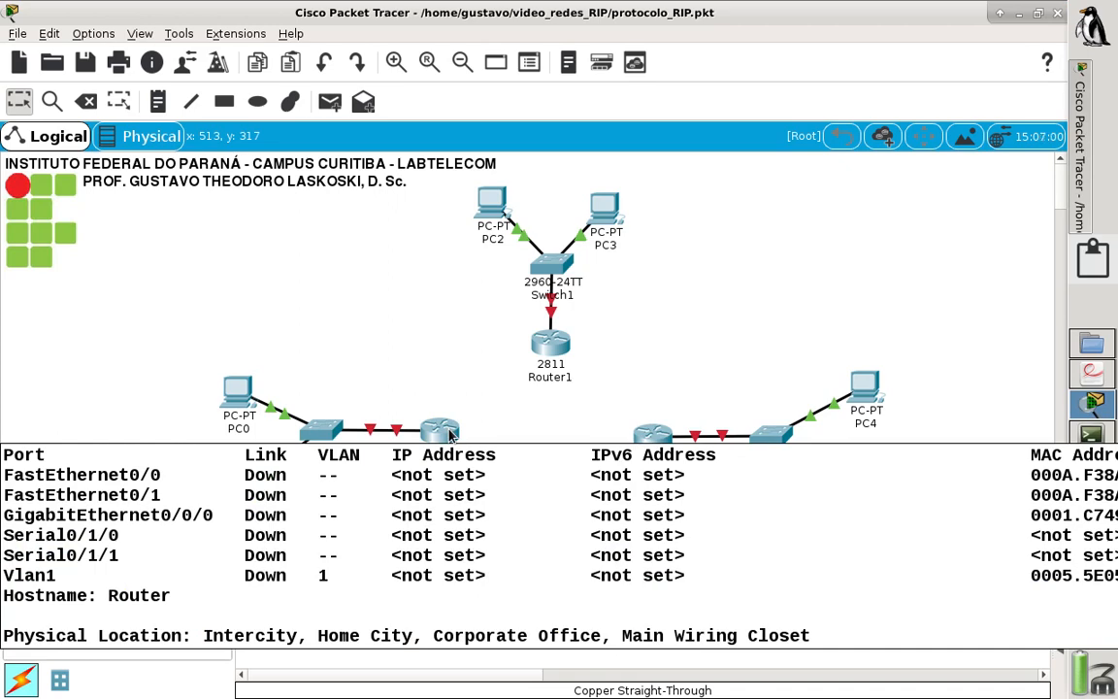
click(1091, 372)
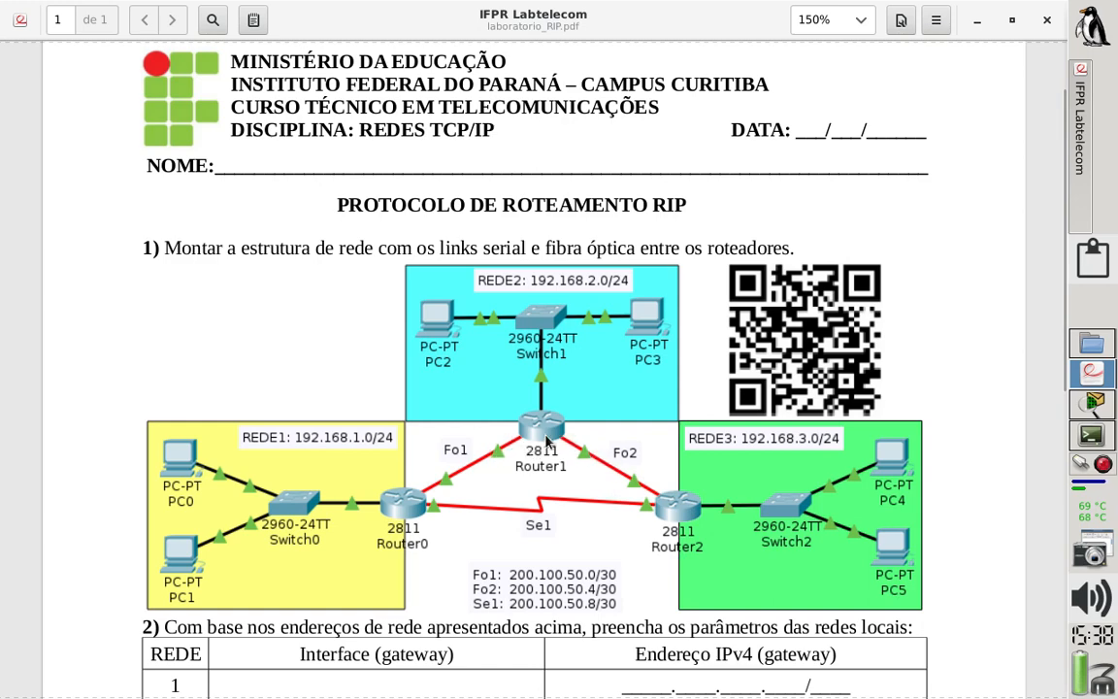
click(1094, 404)
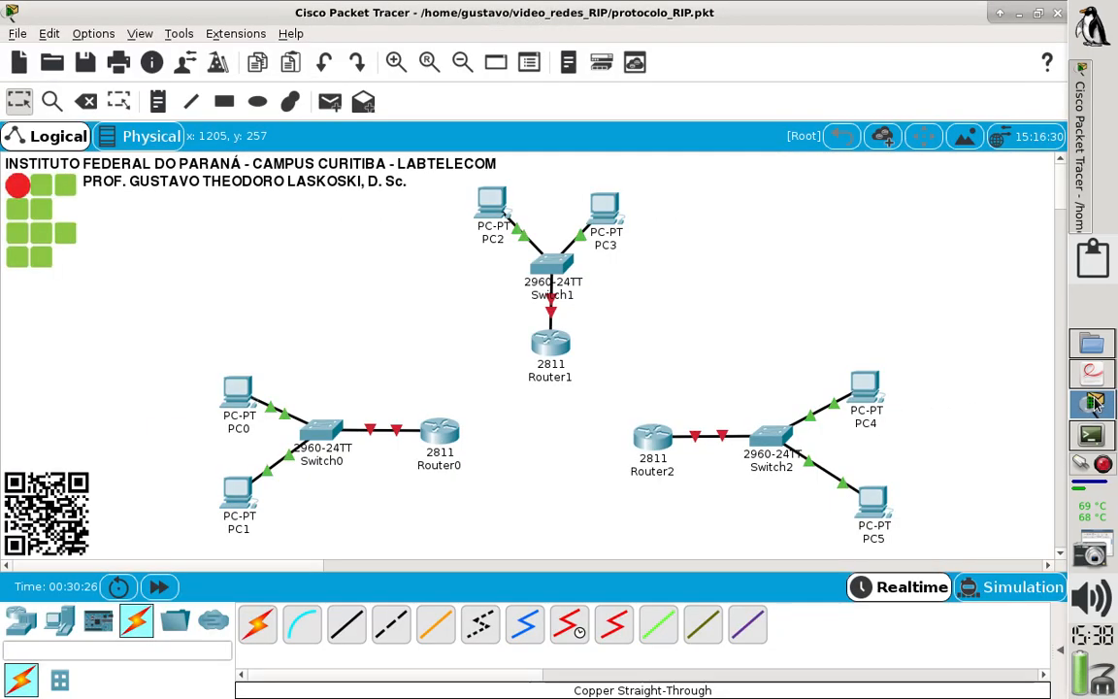
click(549, 343)
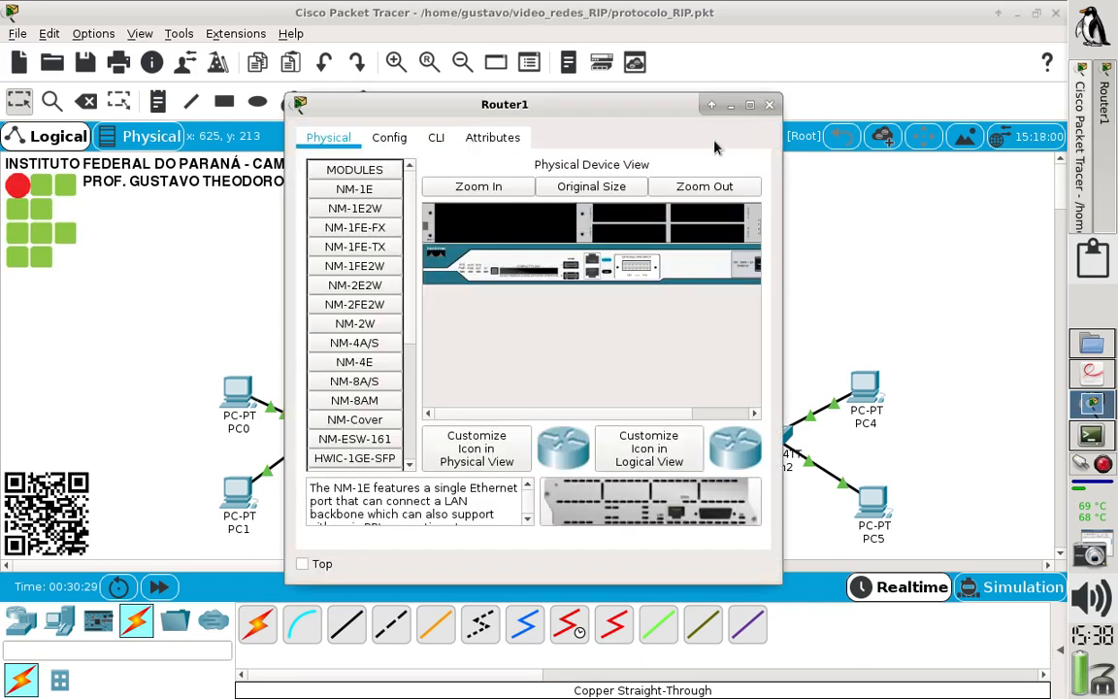
click(750, 105)
click(333, 99)
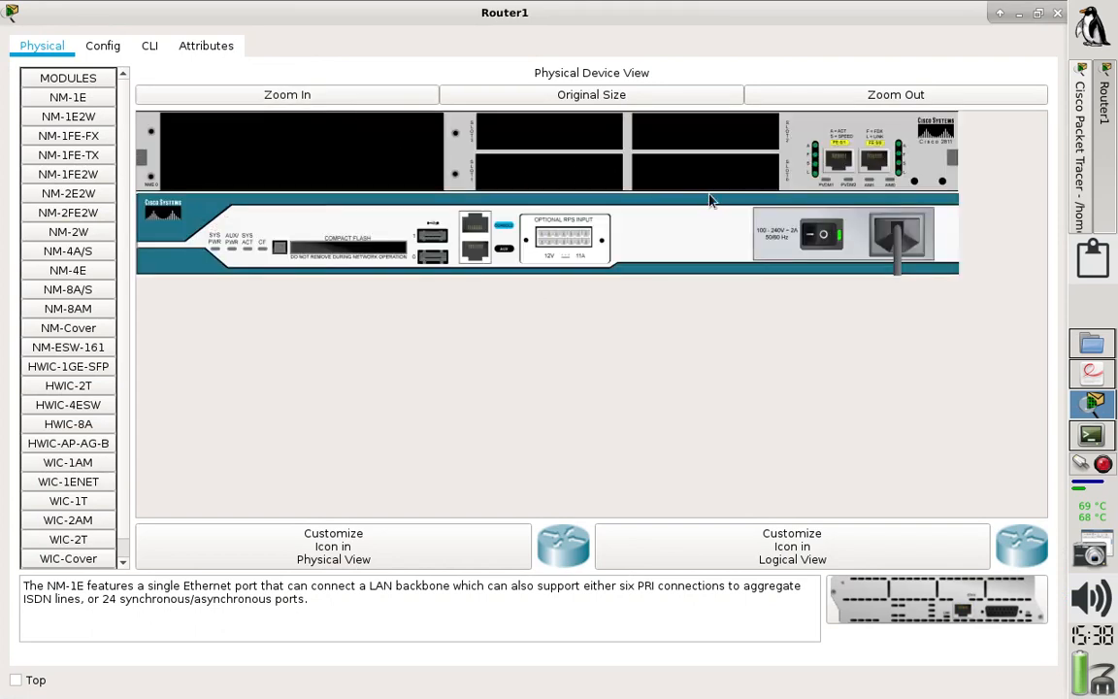
click(812, 237)
- Install HWIC-1GE-SFP modules in both lower small slots of Router1 and fit a GLC-LH-SMD transceiver into each
click(98, 373)
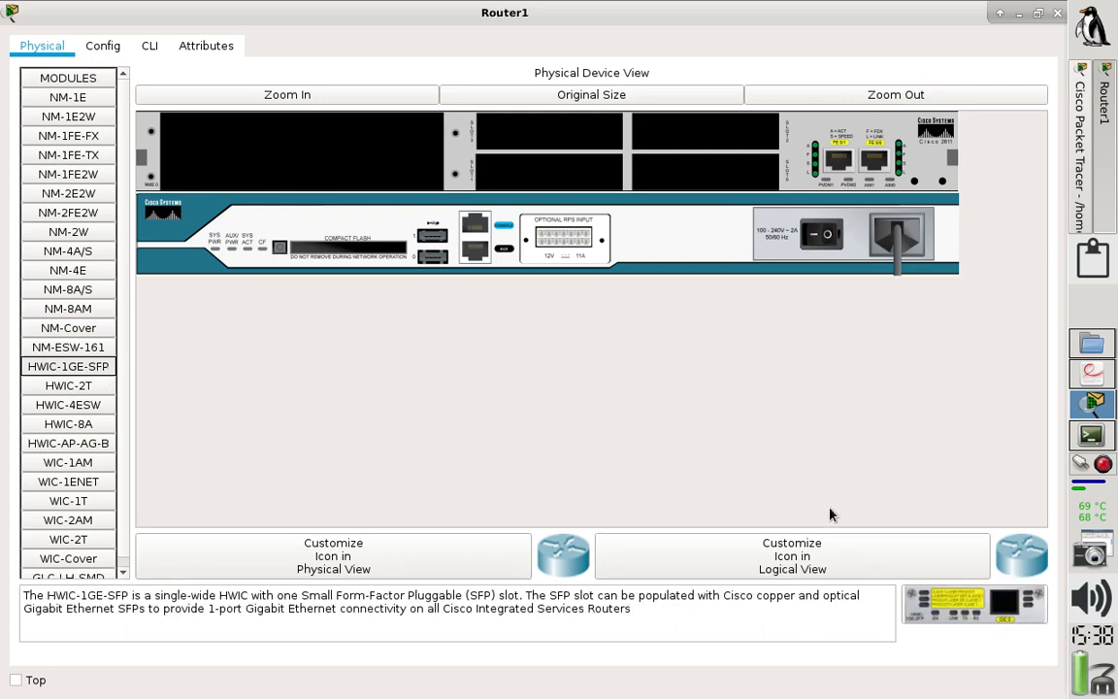
drag(975, 604, 708, 184)
drag(988, 609, 517, 184)
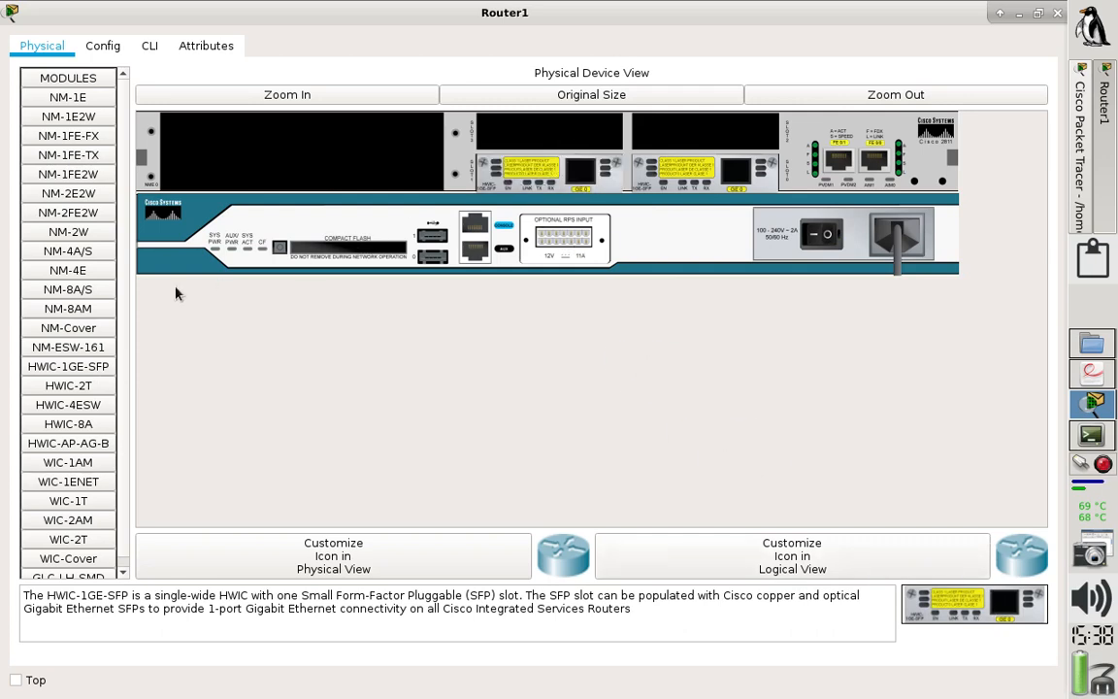
scroll(124, 366, down, 1)
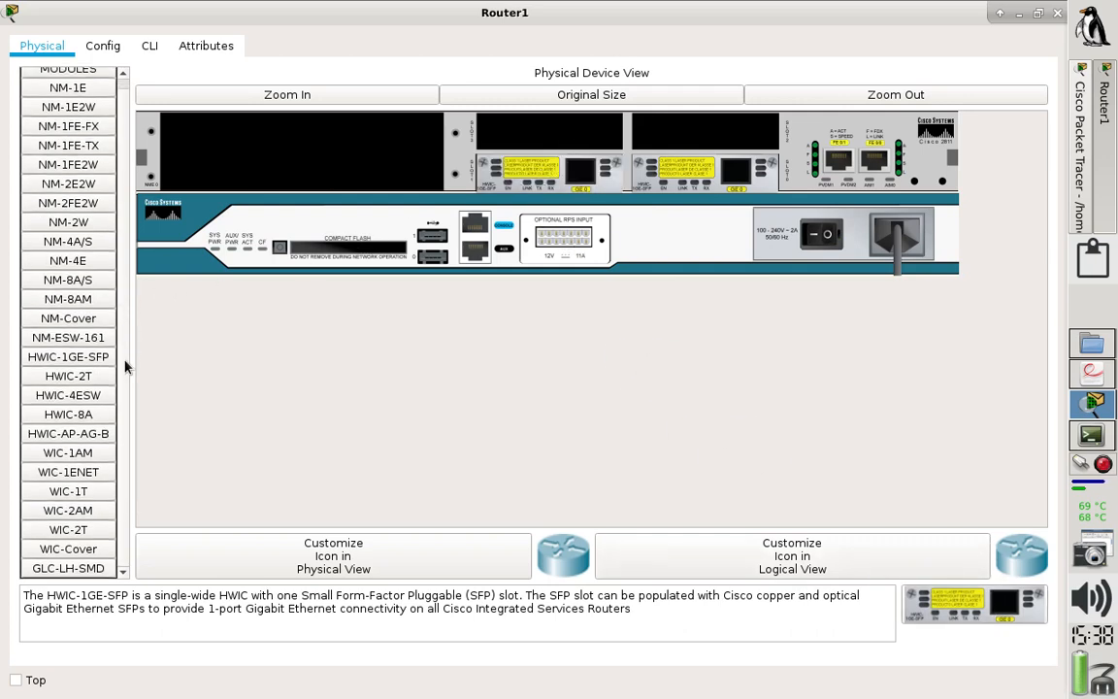
click(87, 573)
drag(1032, 609, 734, 177)
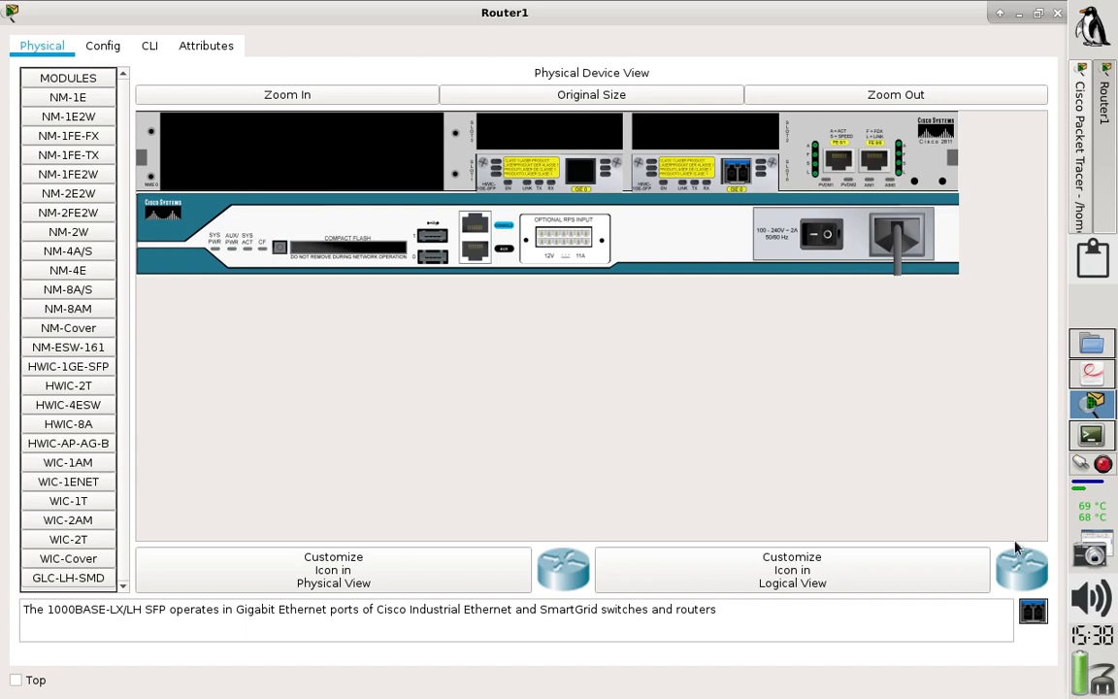
drag(734, 363, 580, 175)
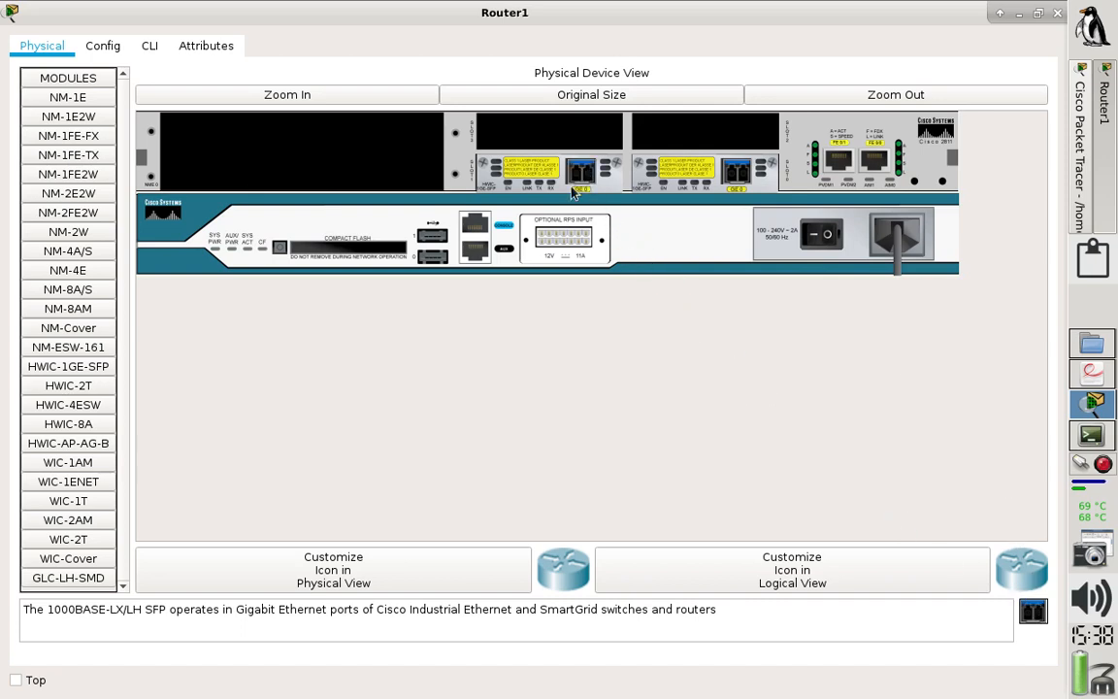
- Cover Router1's large slot with an NM-Cover and its two upper small slots with WIC-Cover plates, and power the router back on
click(68, 328)
drag(955, 608, 304, 161)
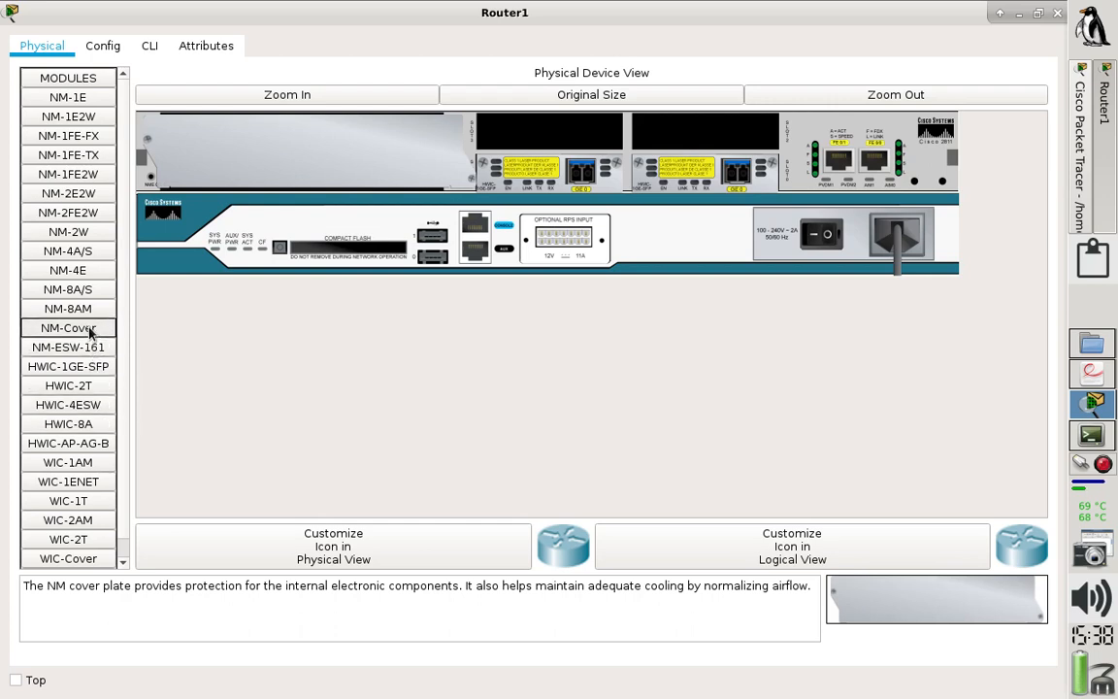
scroll(124, 362, down, 1)
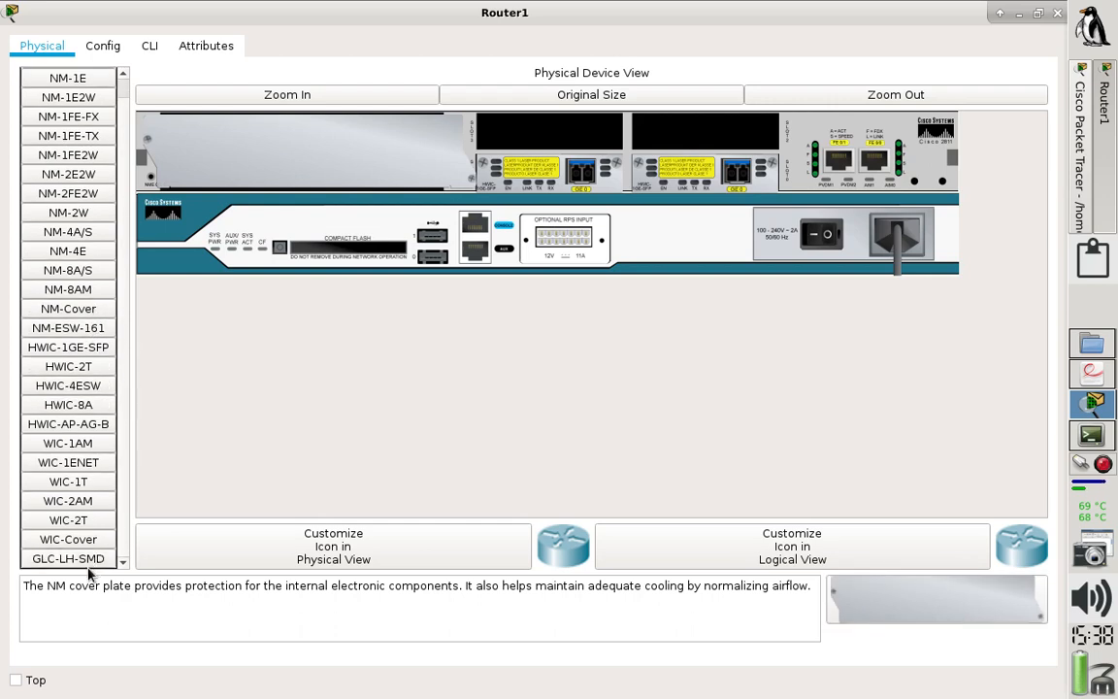
drag(77, 538, 544, 146)
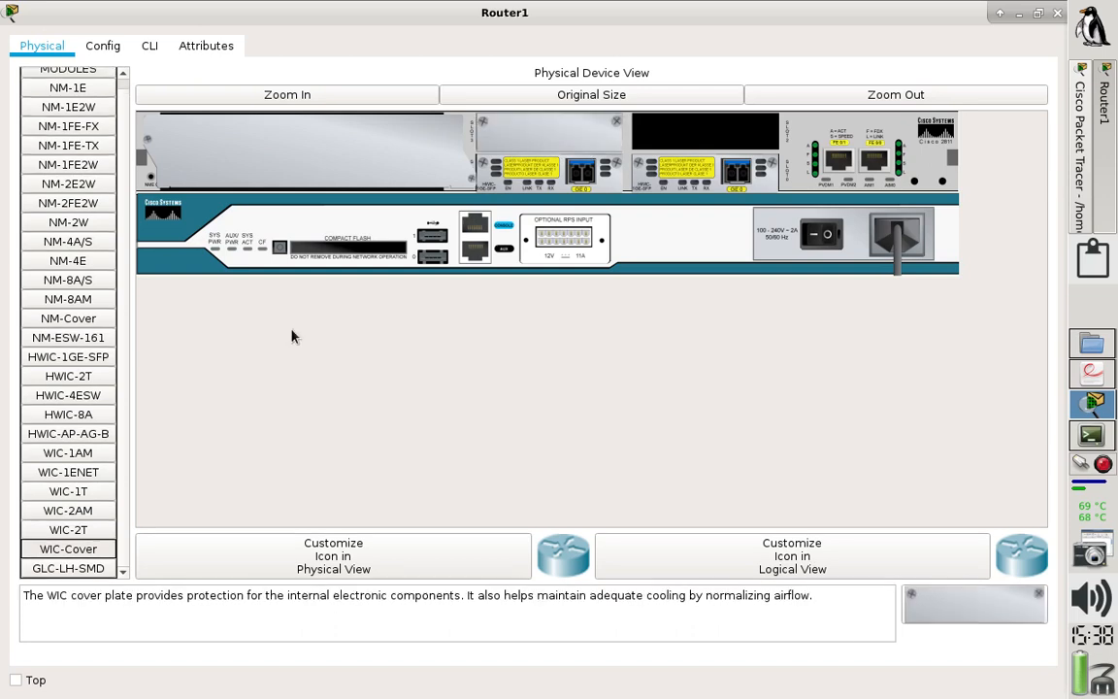
drag(68, 548, 694, 143)
click(807, 237)
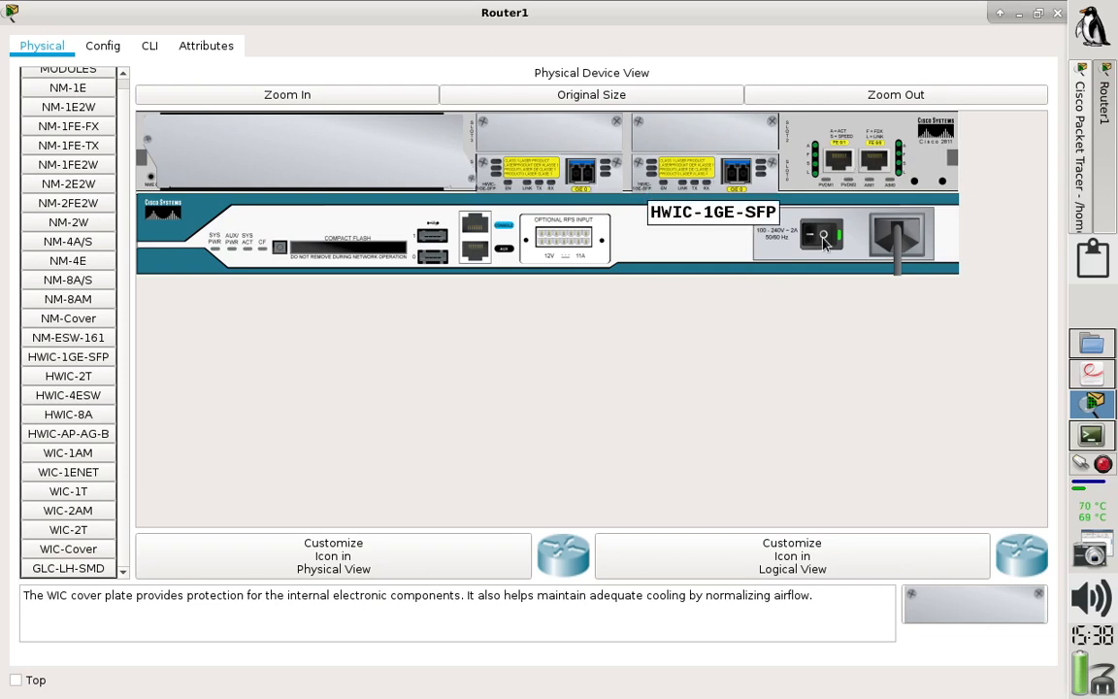
click(1057, 12)
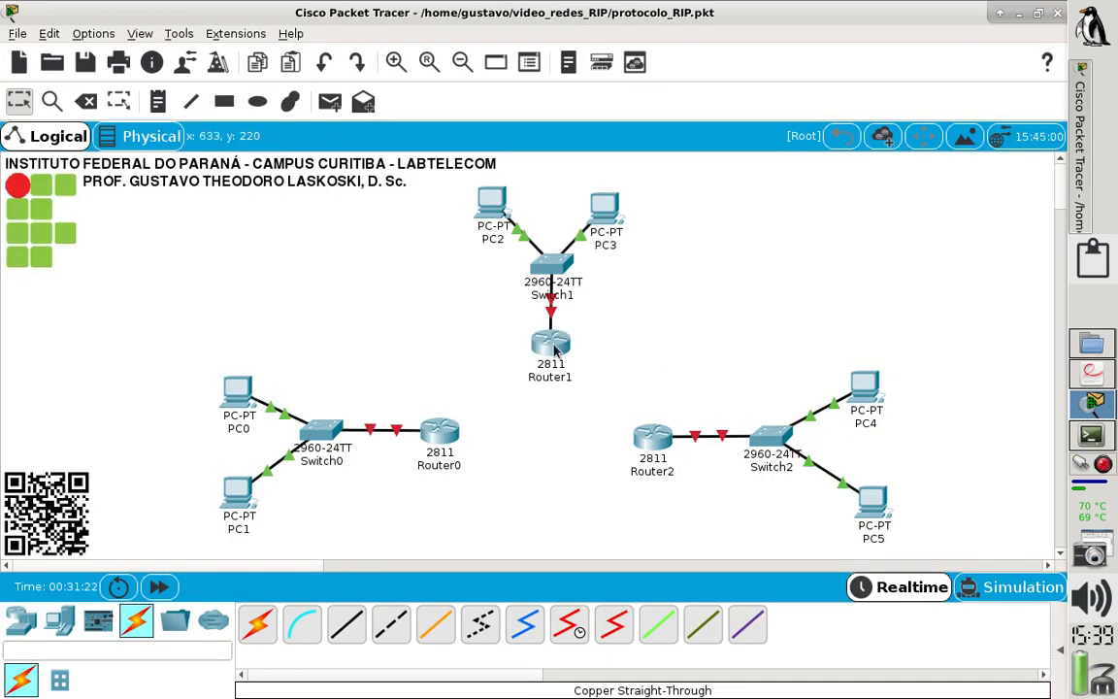
- Review the links required for Router2 in the lab sheet, return to Packet Tracer and power off Router2 in its physical device view
mouse_move(555, 351)
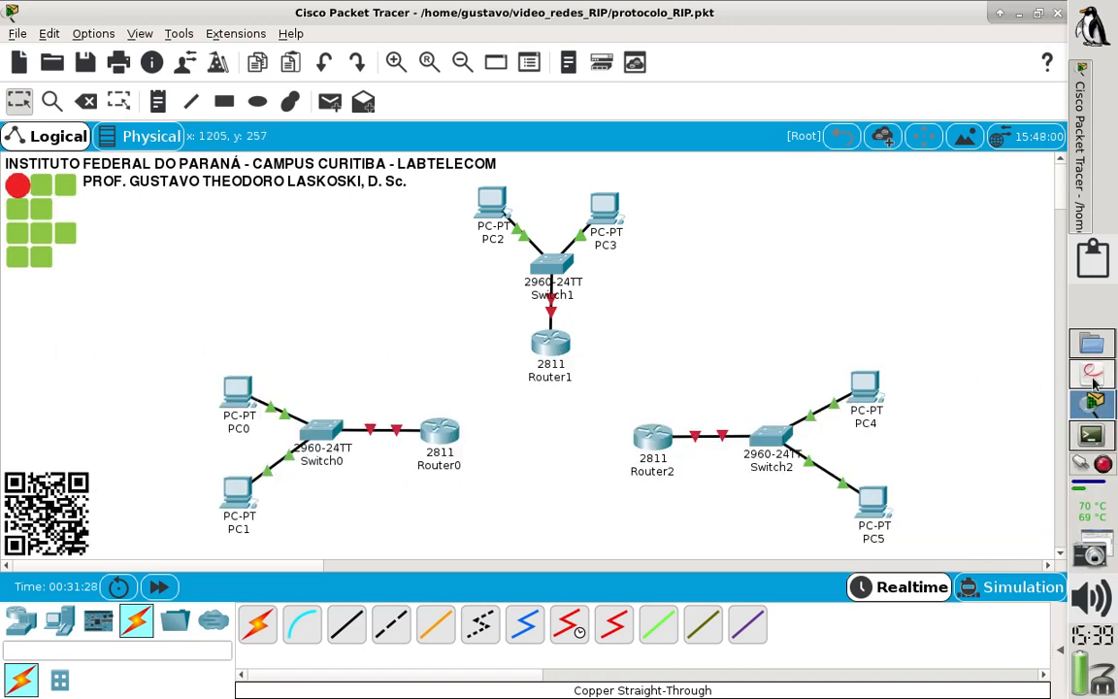
click(1094, 380)
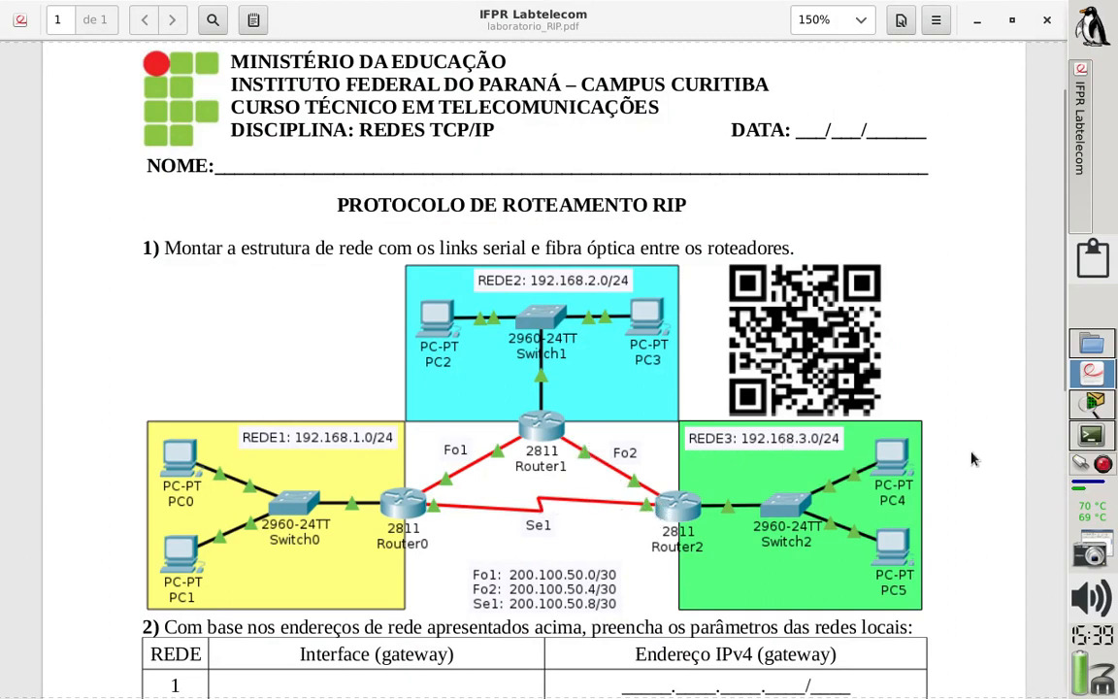
click(1090, 409)
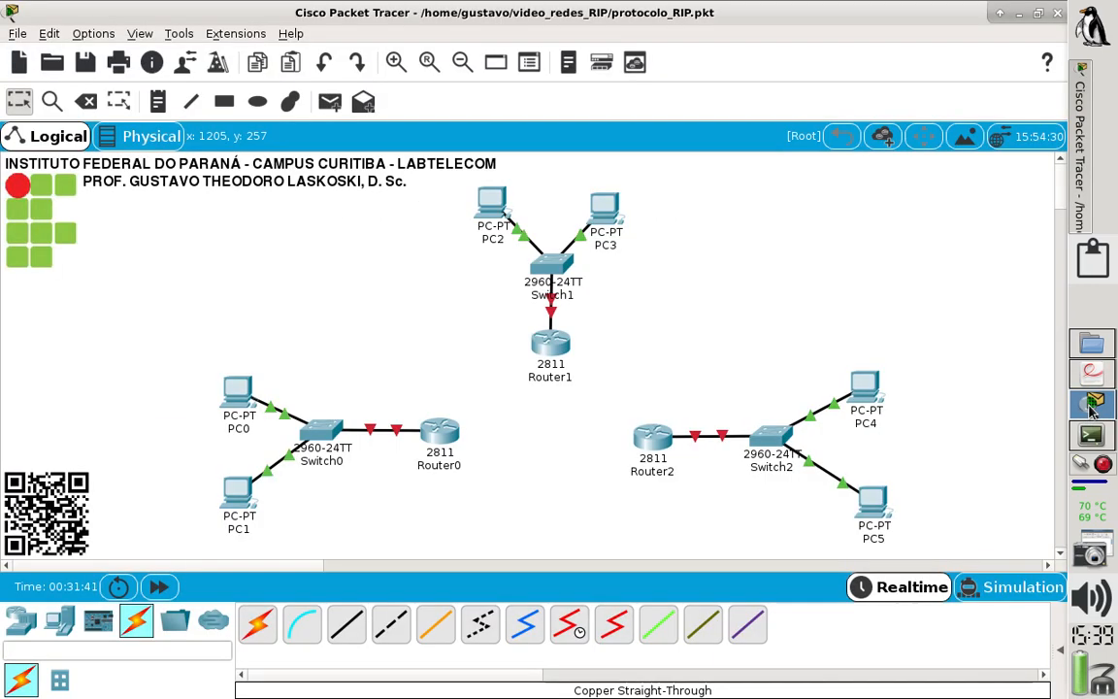
click(652, 440)
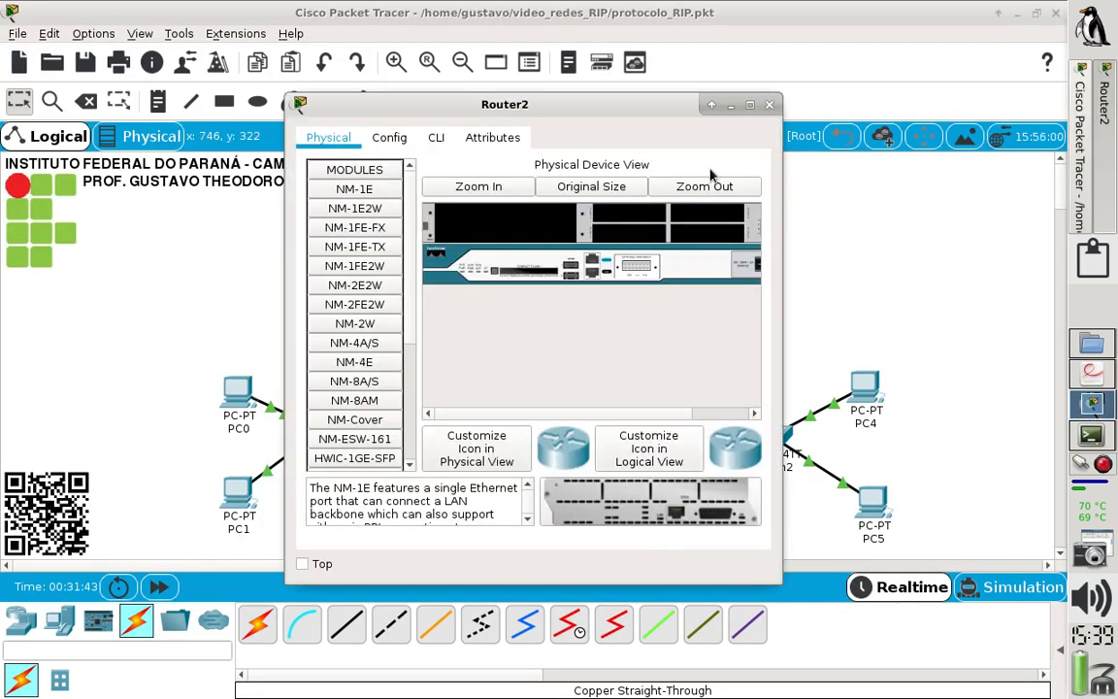
click(748, 104)
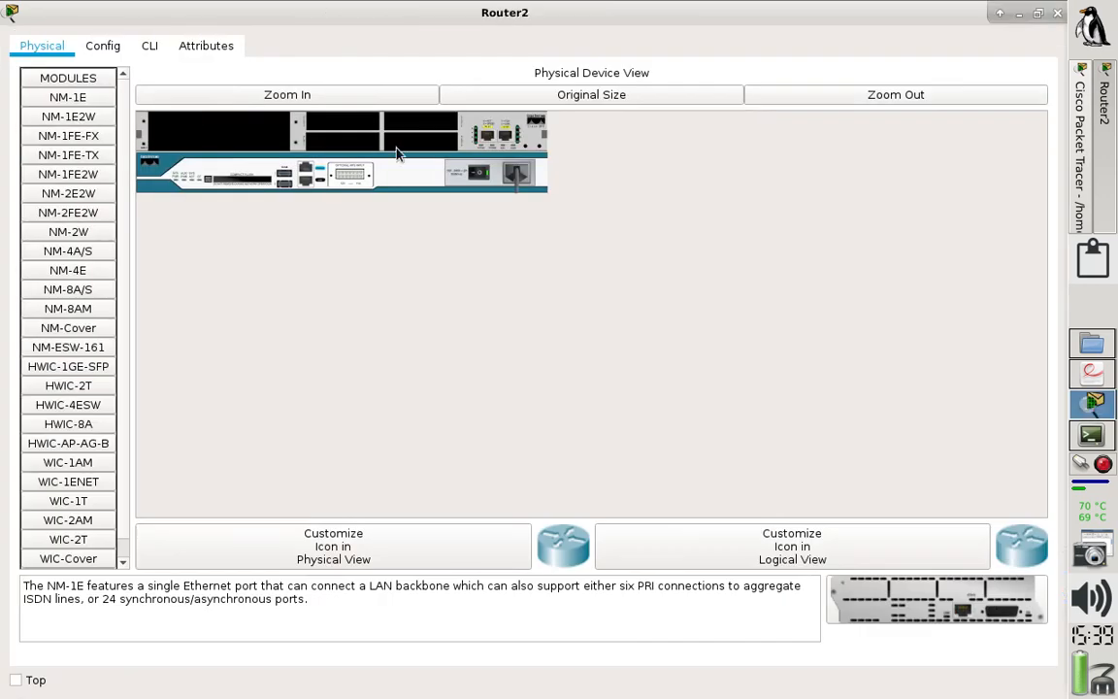
click(250, 95)
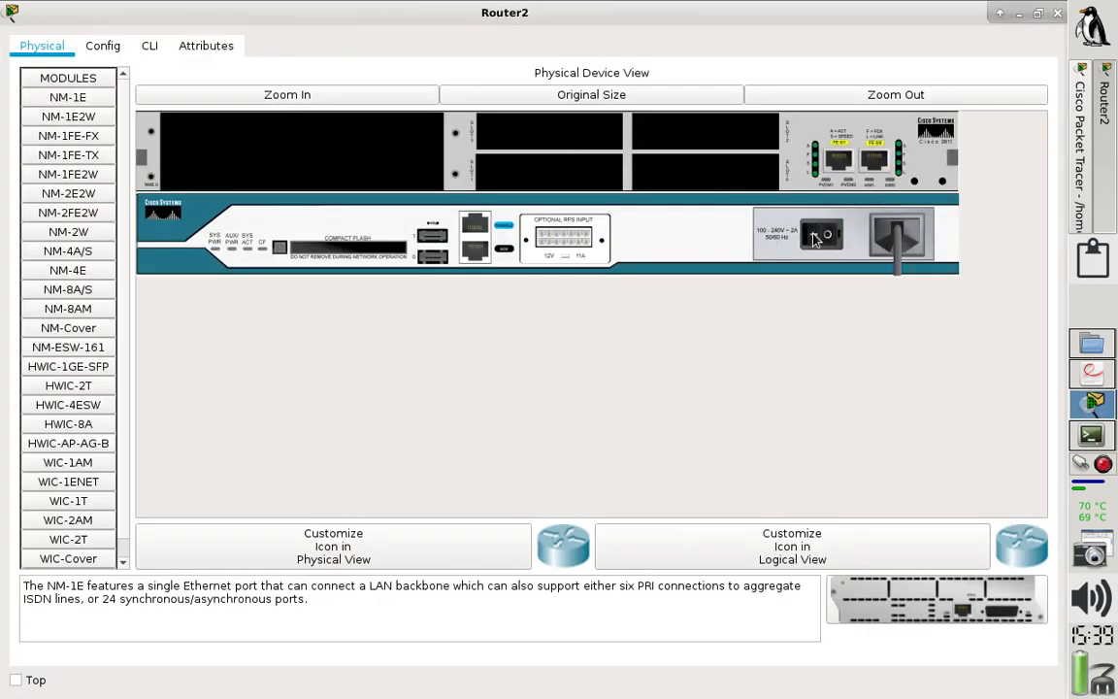
- Install an HWIC-1GE-SFP with a GLC-LH-SMD transceiver in Router2's lower-right small slot and an HWIC-2T serial card in the lower-left one
click(80, 372)
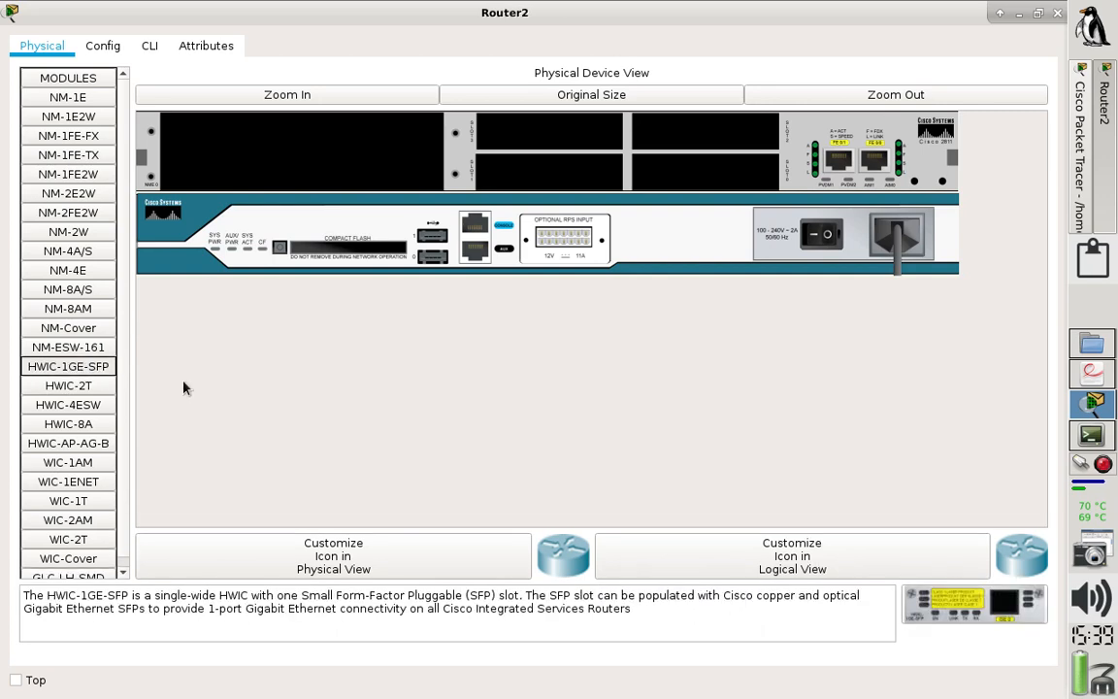
drag(920, 601, 684, 173)
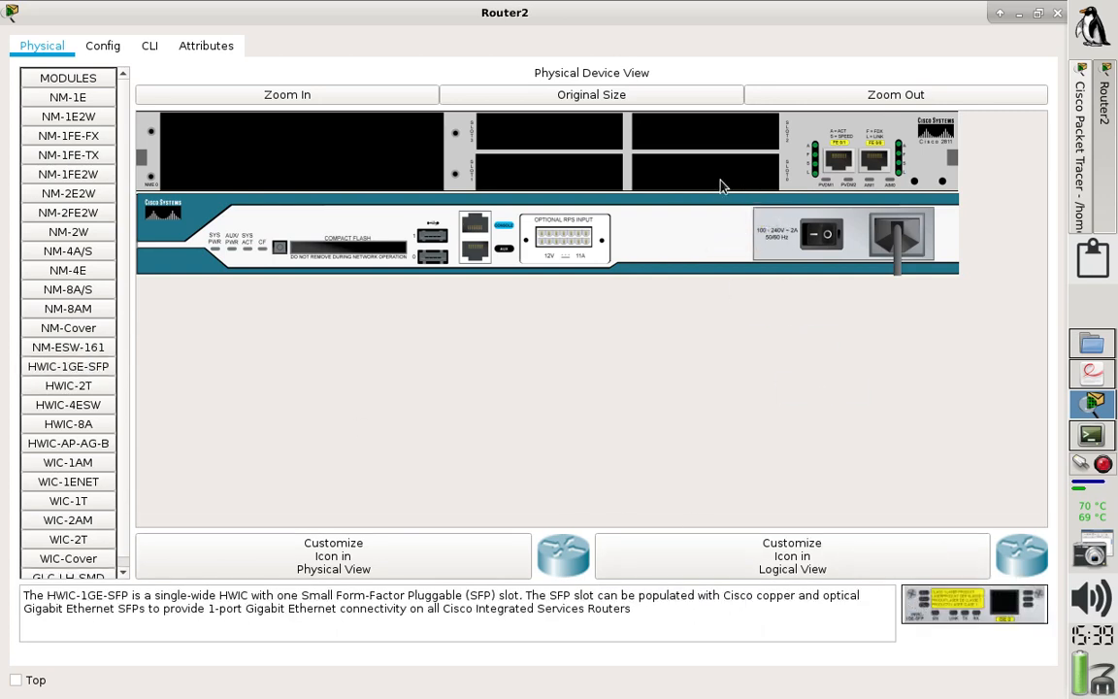
click(89, 572)
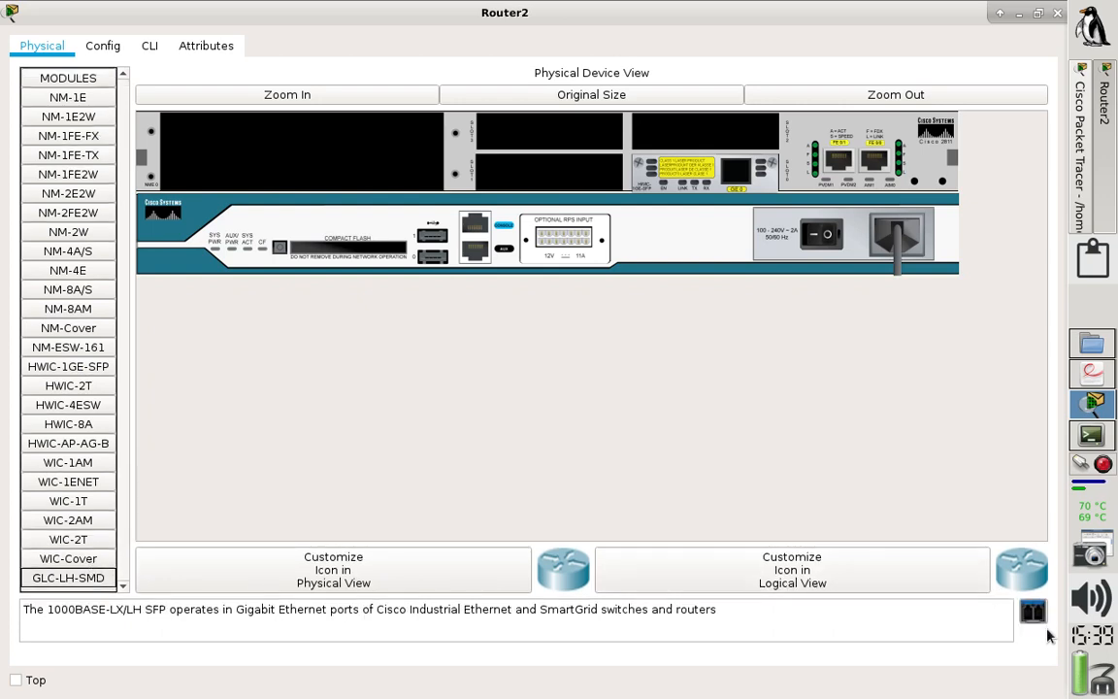
drag(1030, 608, 738, 177)
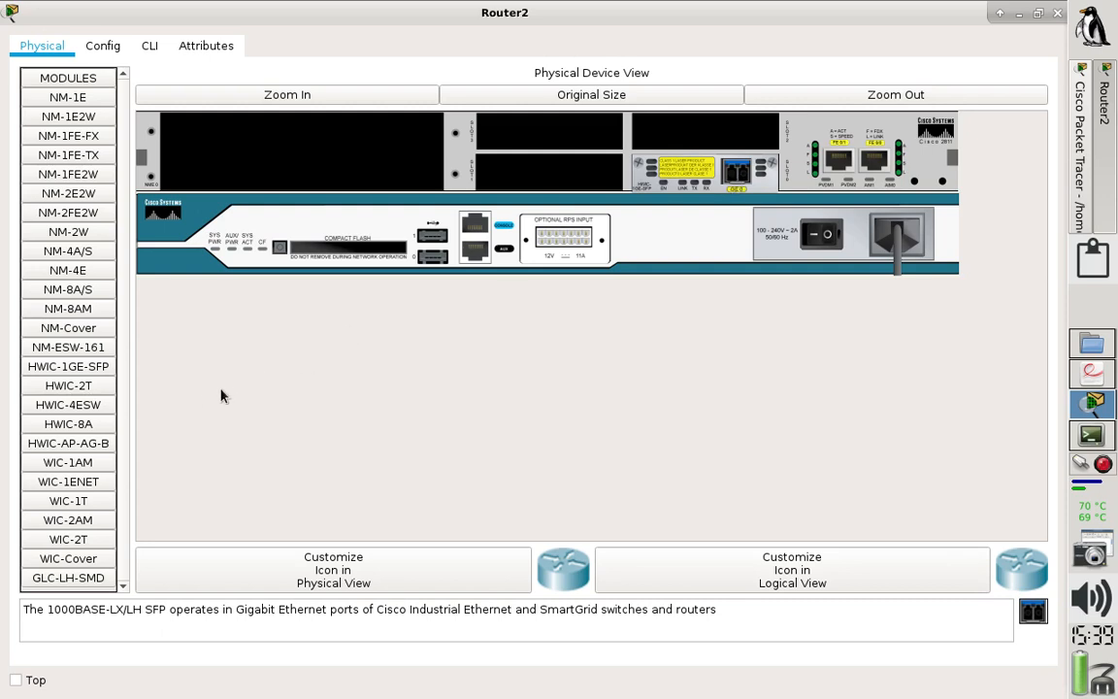
click(81, 387)
drag(81, 387, 524, 181)
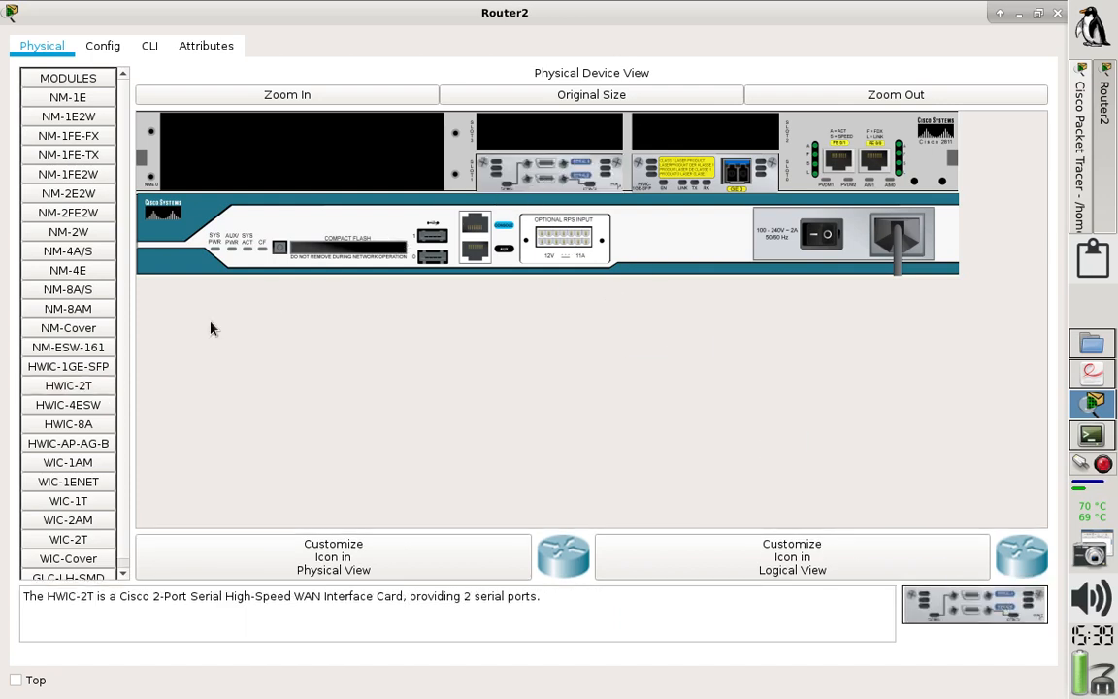
- Close Router2's large slot with an NM-Cover and its two upper small slots with WIC-Cover plates, and power the router back on
click(68, 328)
drag(68, 328, 268, 199)
scroll(110, 429, down, 1)
click(83, 537)
drag(83, 536, 603, 131)
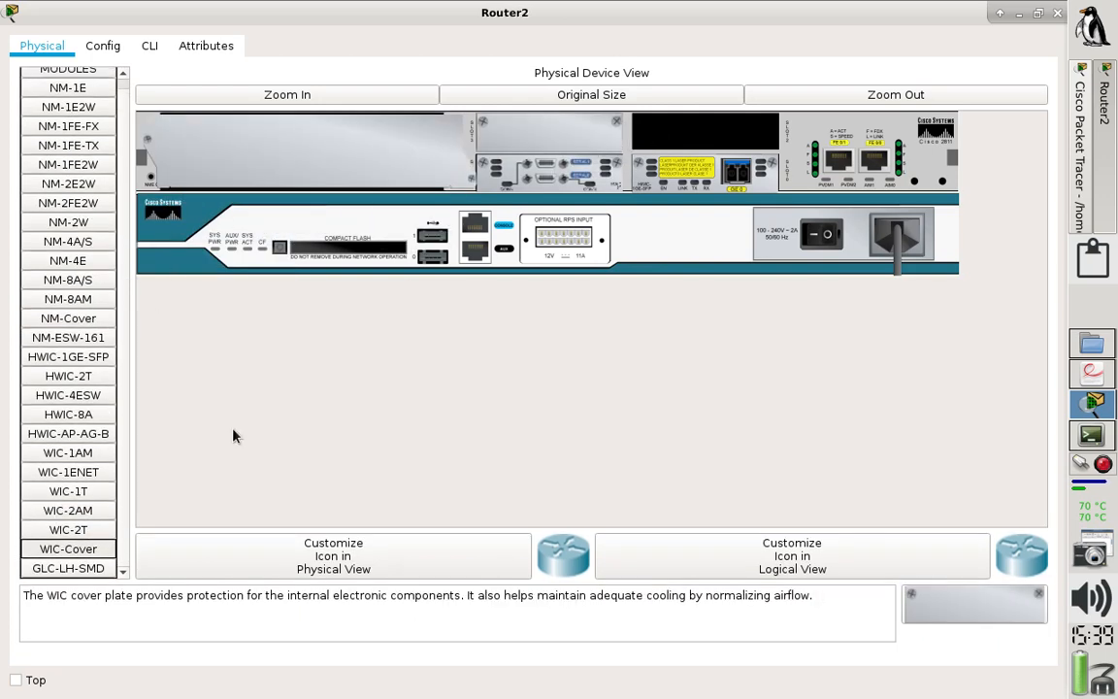
drag(87, 549, 713, 140)
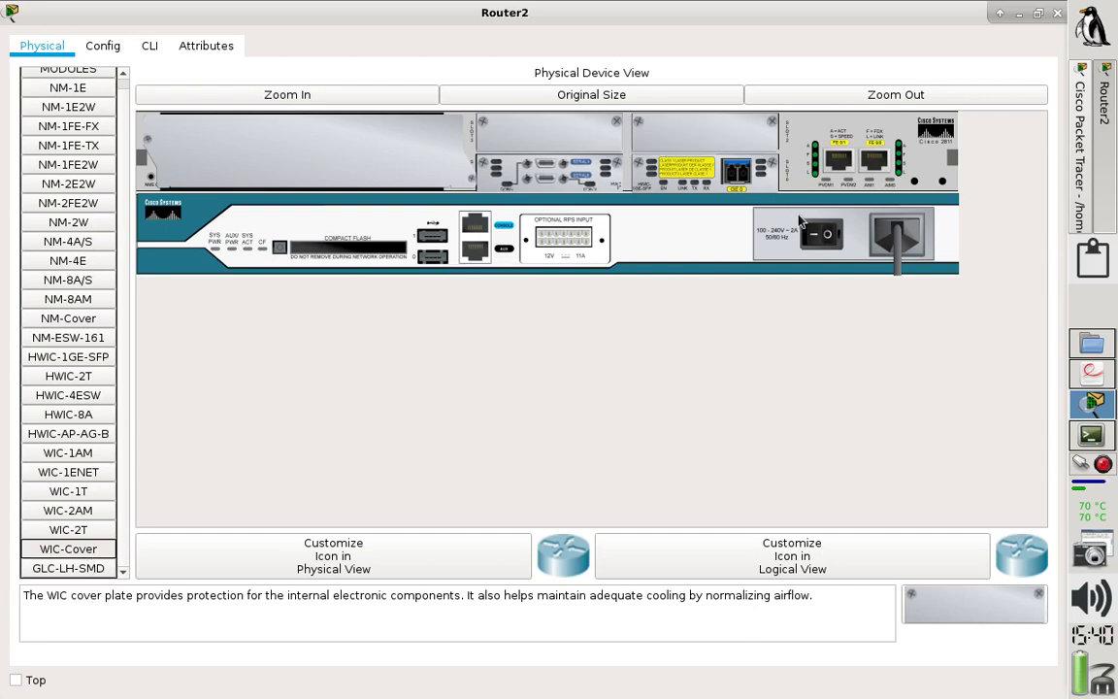
click(815, 238)
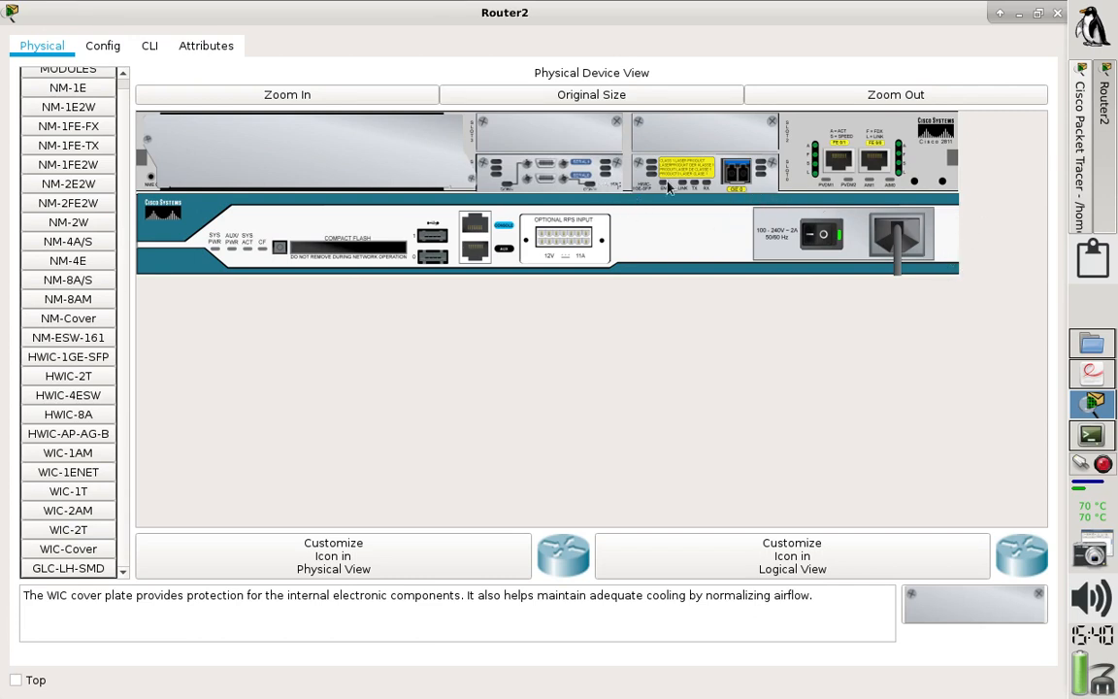
click(1056, 14)
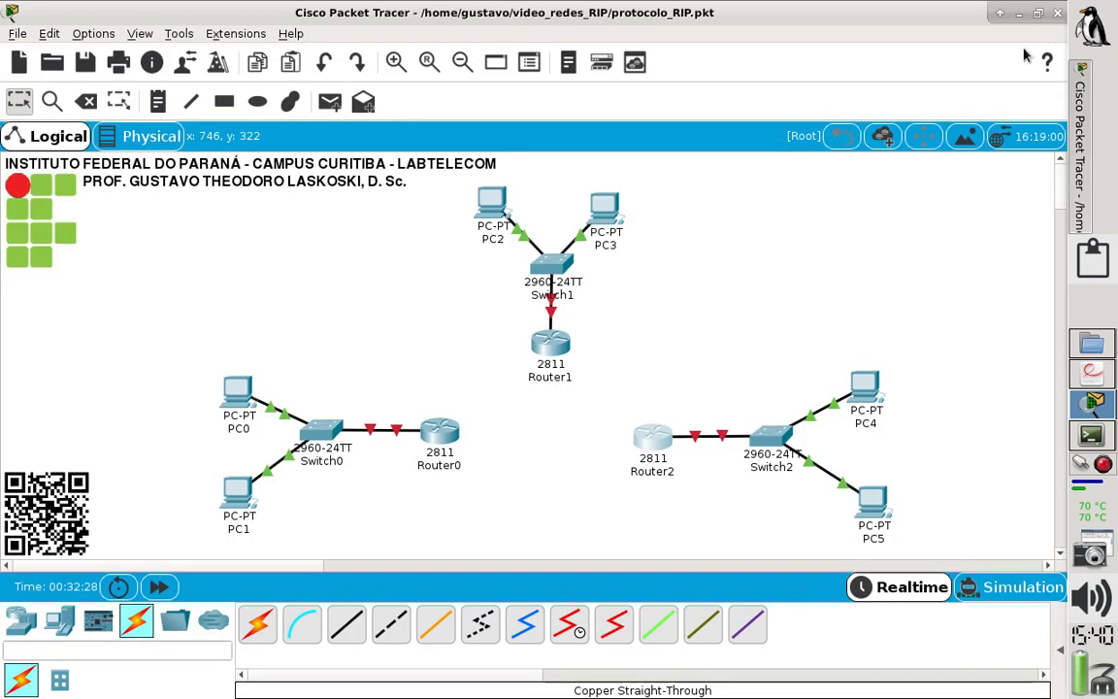
- Connect Router0's GigabitEthernet0/0/0 to Router1's GigabitEthernet0/0/0 with a fiber cable
mouse_move(647, 440)
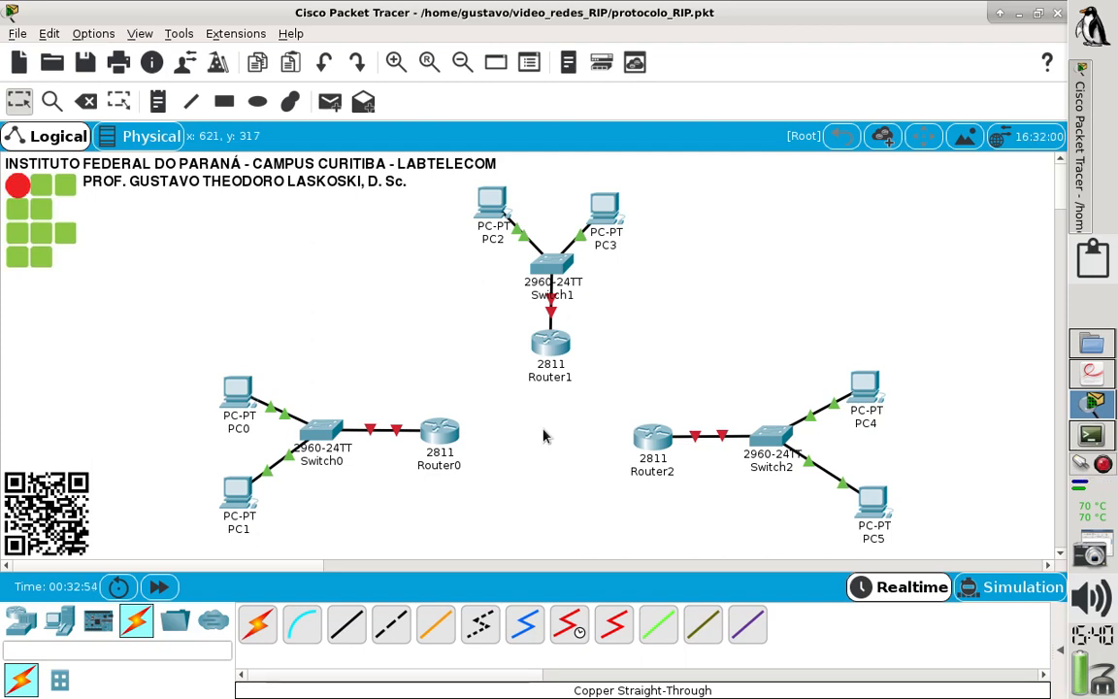
click(439, 628)
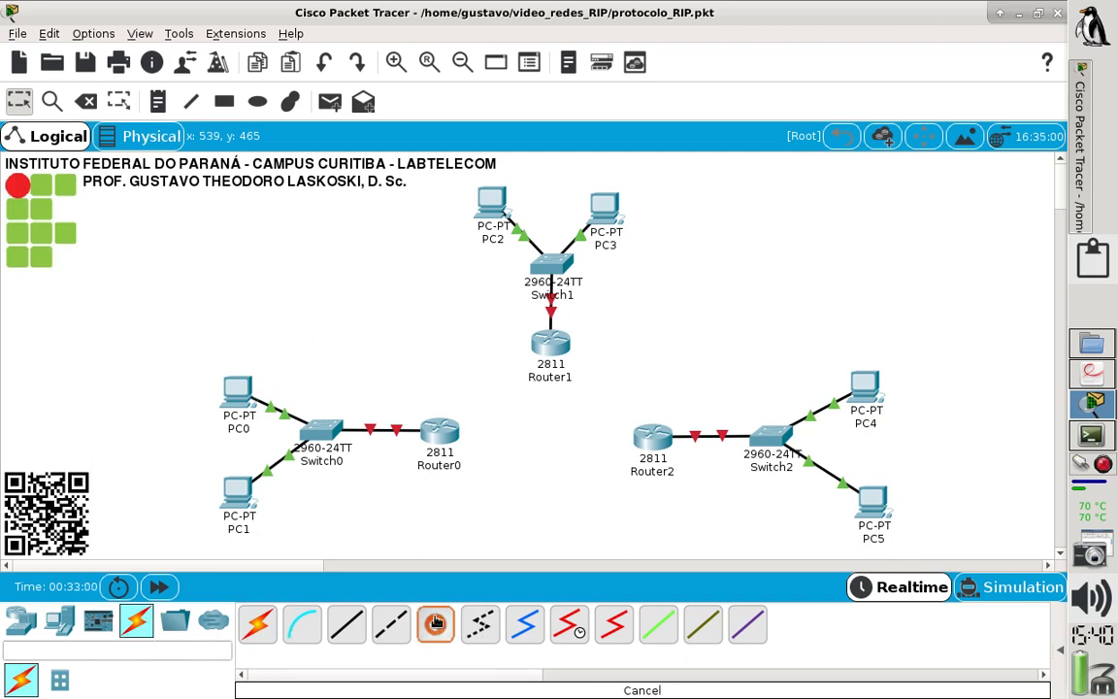
click(435, 625)
click(435, 624)
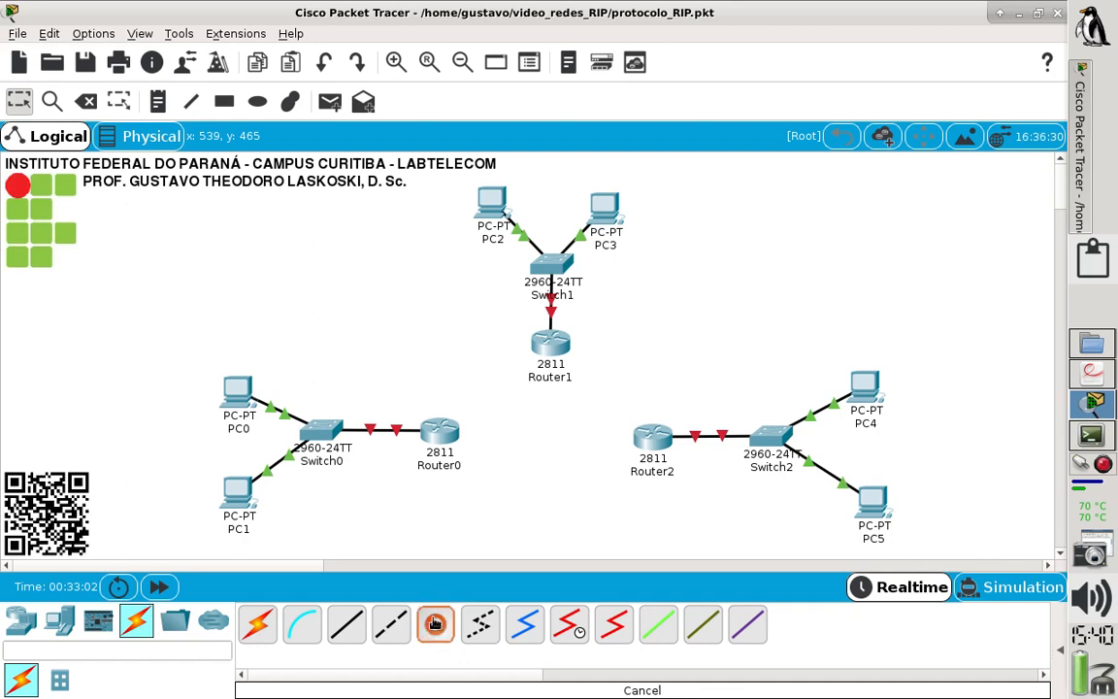
click(444, 437)
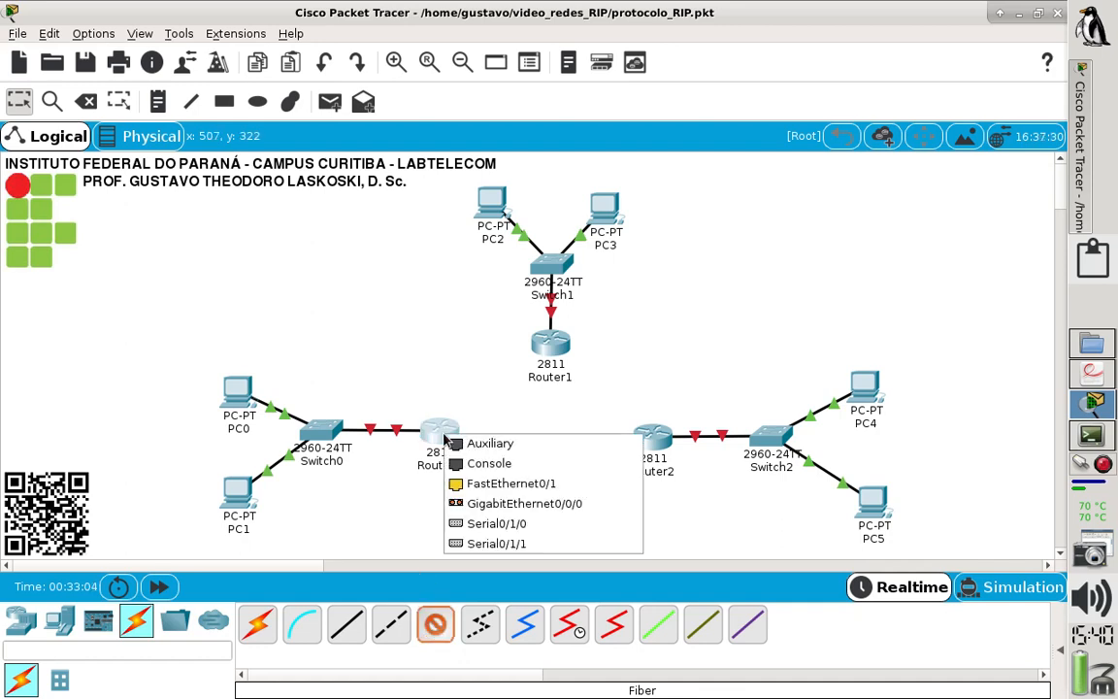
click(564, 505)
click(540, 345)
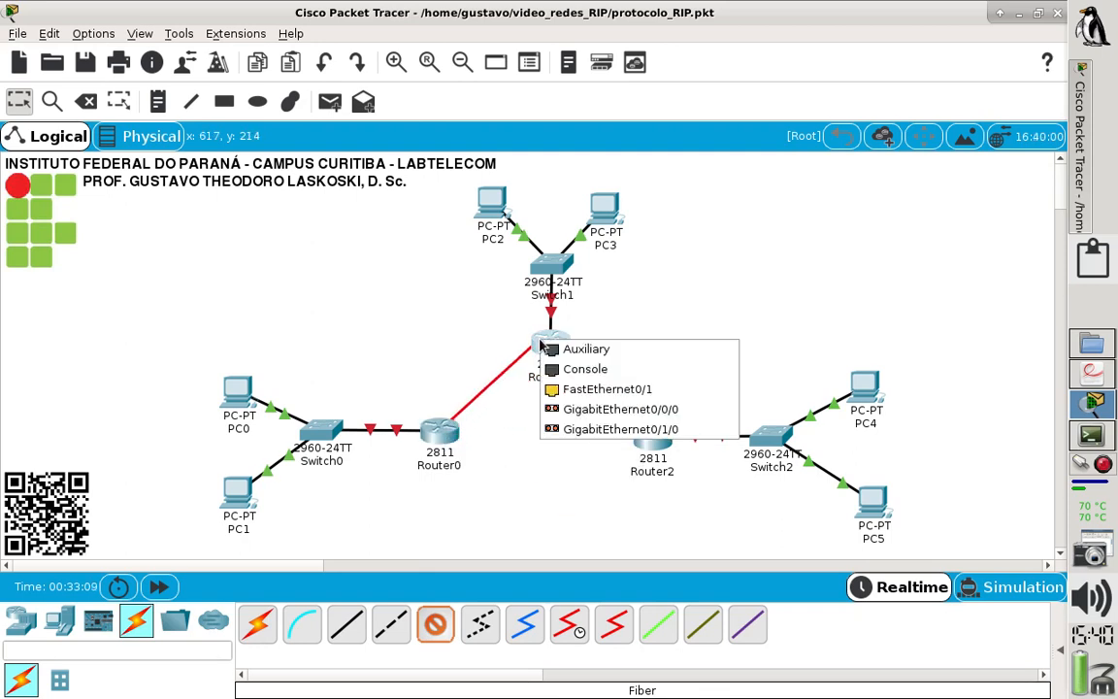
click(605, 409)
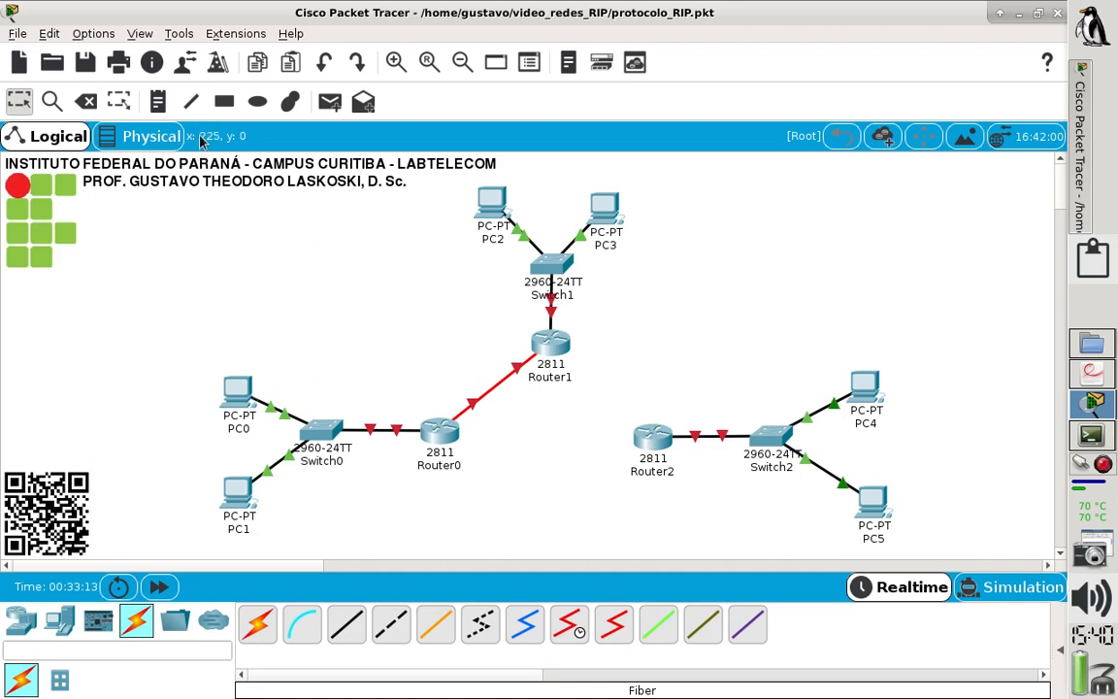
- Add the note "G0/0/0" beside Router1's end of the fiber link and position it just above the cable
click(157, 100)
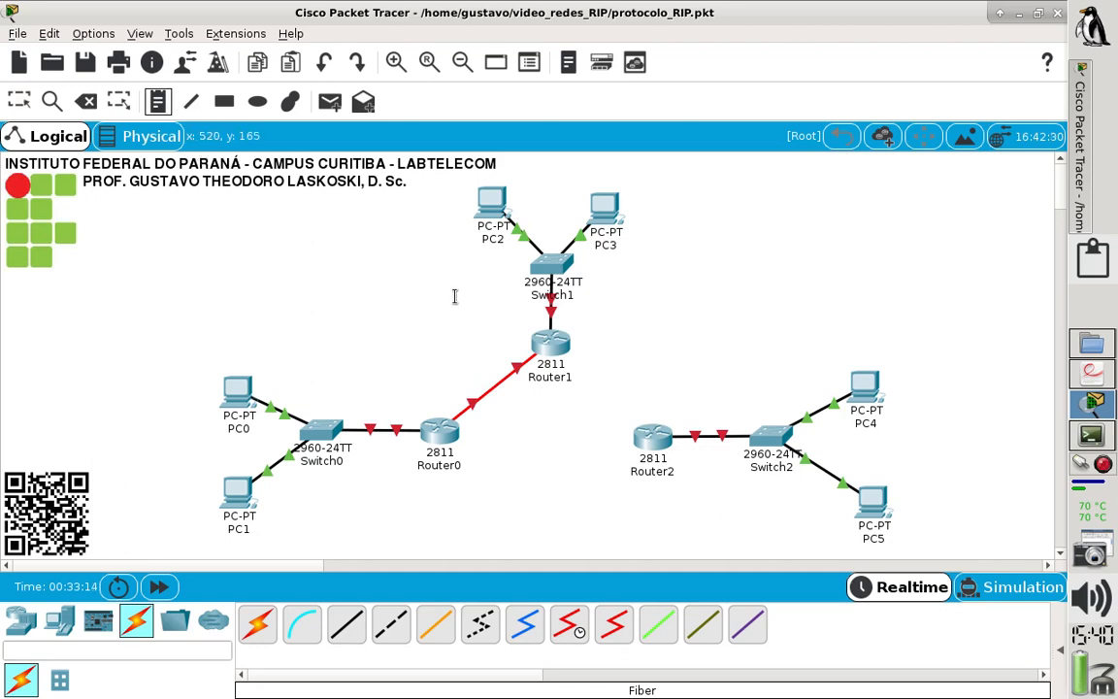
click(479, 357)
text(G0/0/0)
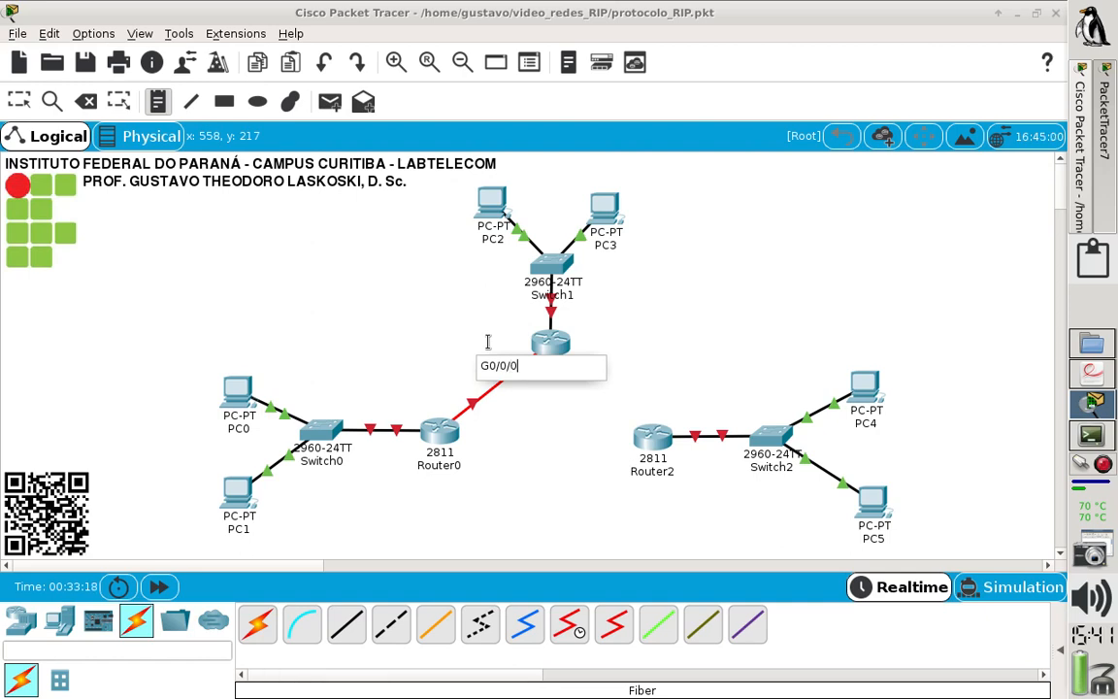
click(413, 324)
click(23, 101)
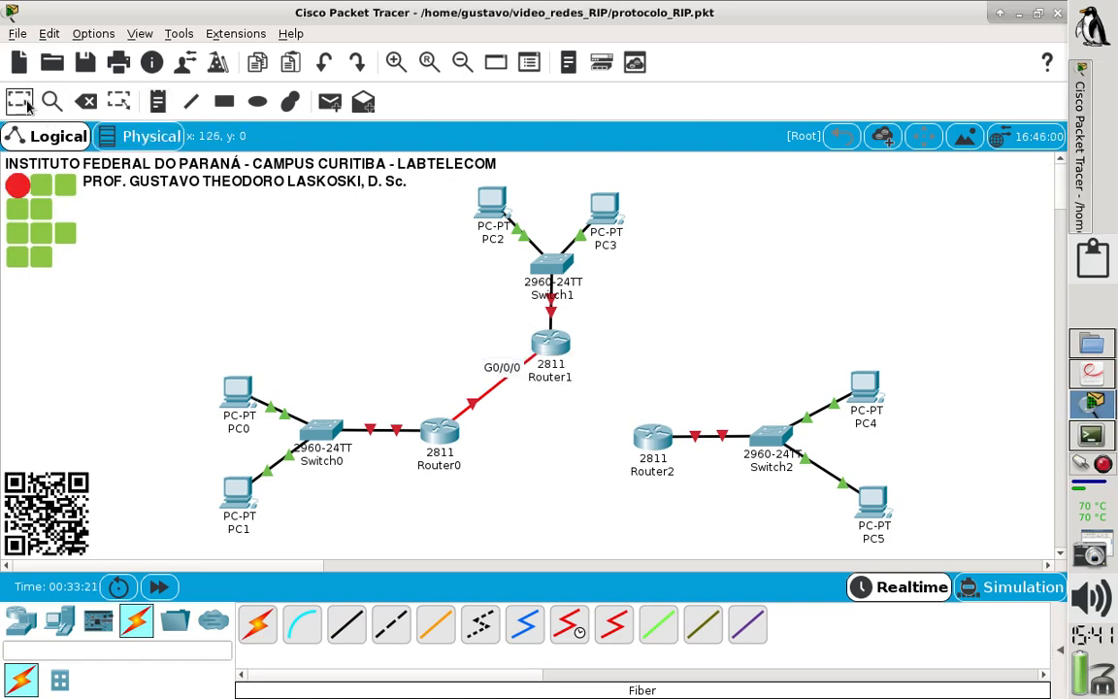
drag(491, 369, 488, 359)
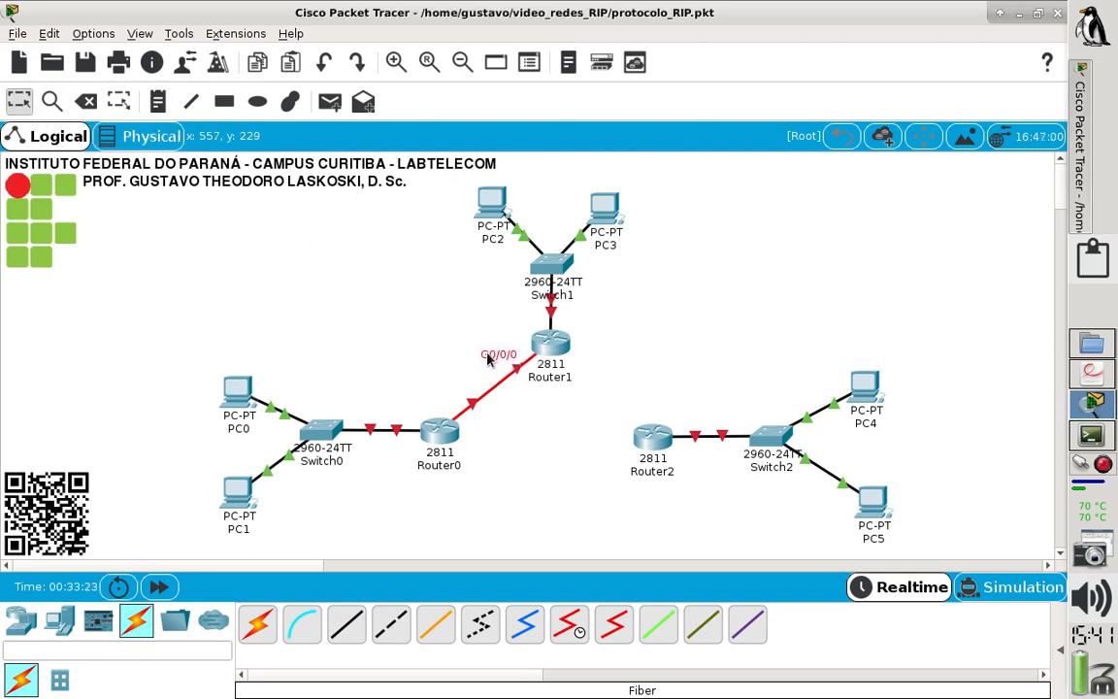
click(583, 363)
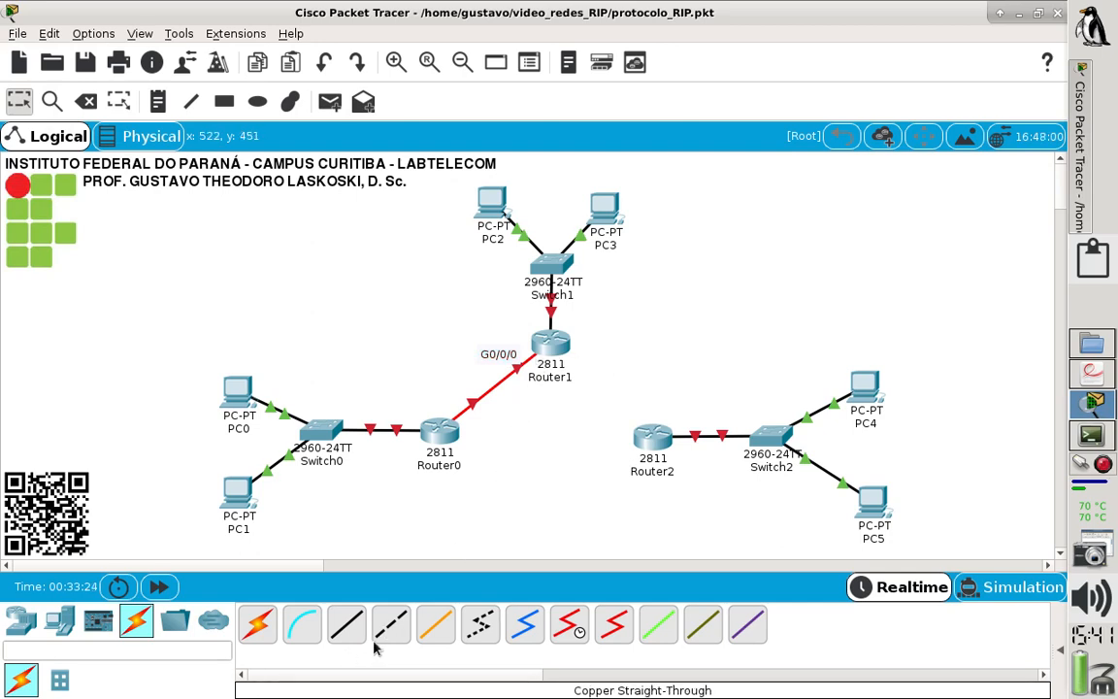
- Connect Router1's GigabitEthernet0/1/0 to Router2's GigabitEthernet0/0/0 with a fiber cable
click(434, 626)
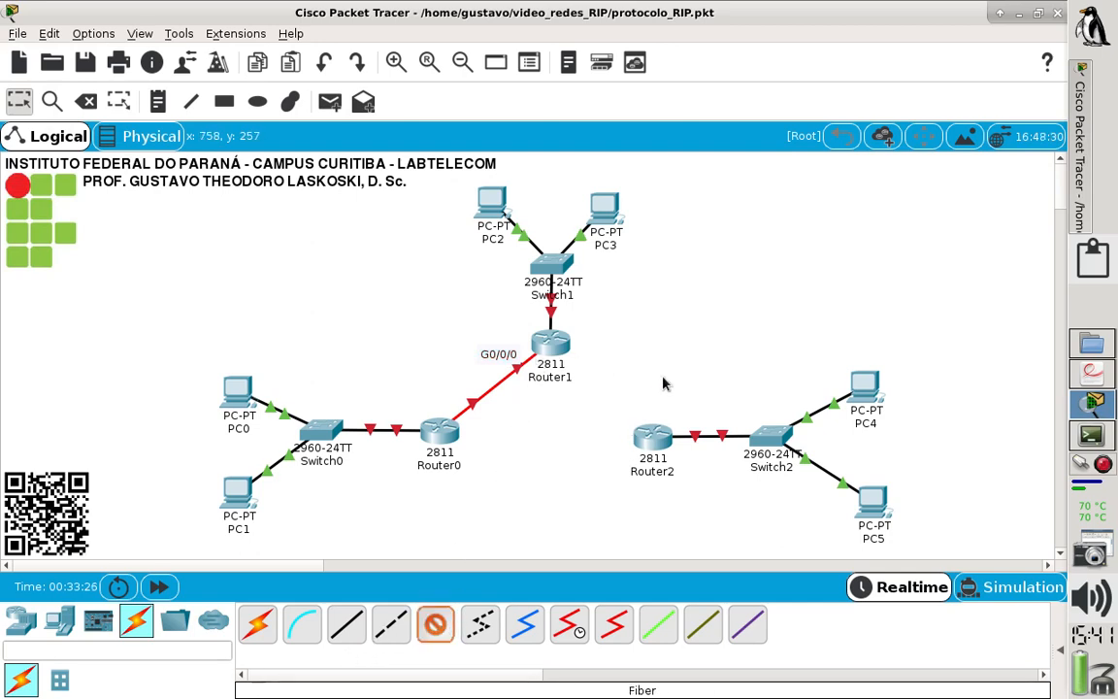
click(563, 346)
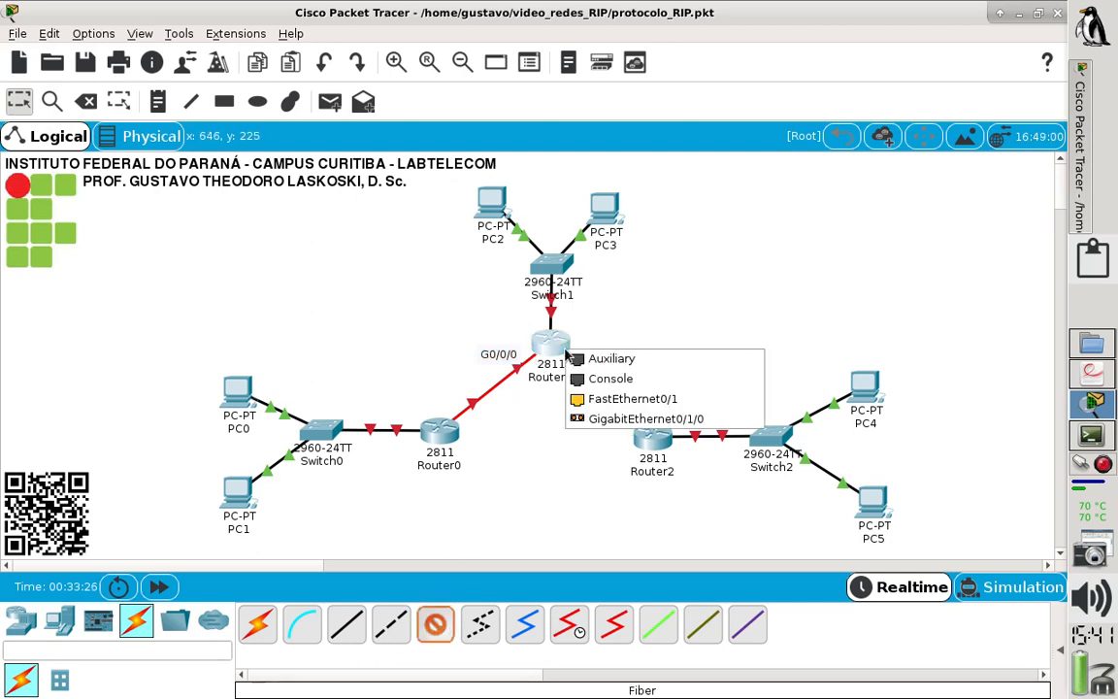
click(691, 425)
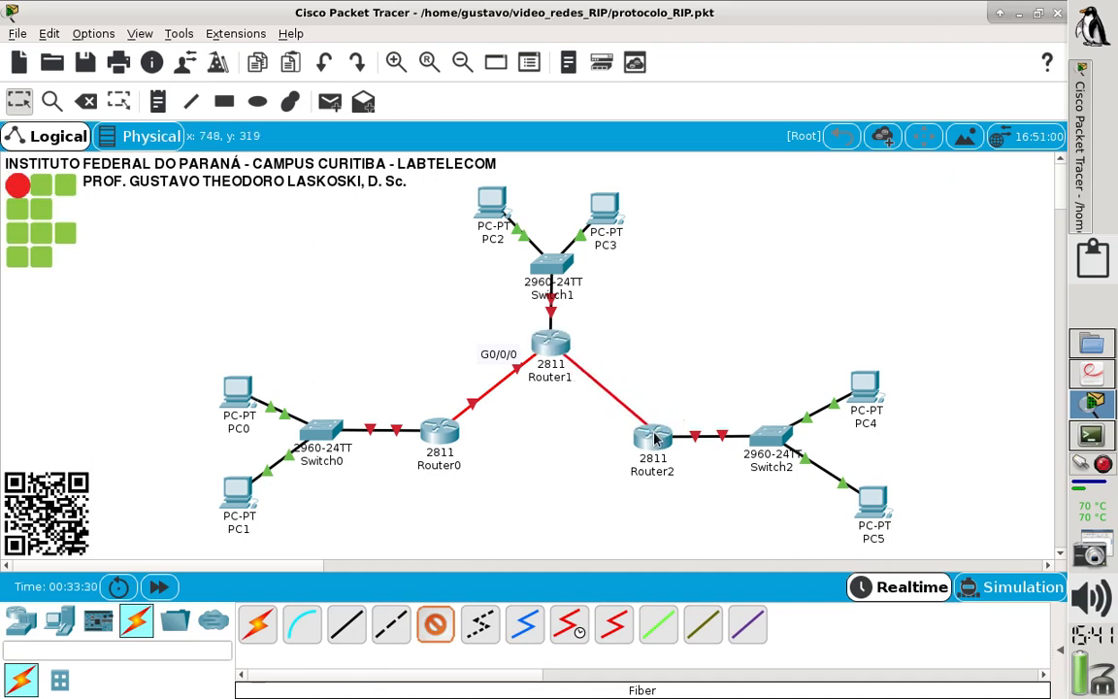
click(655, 435)
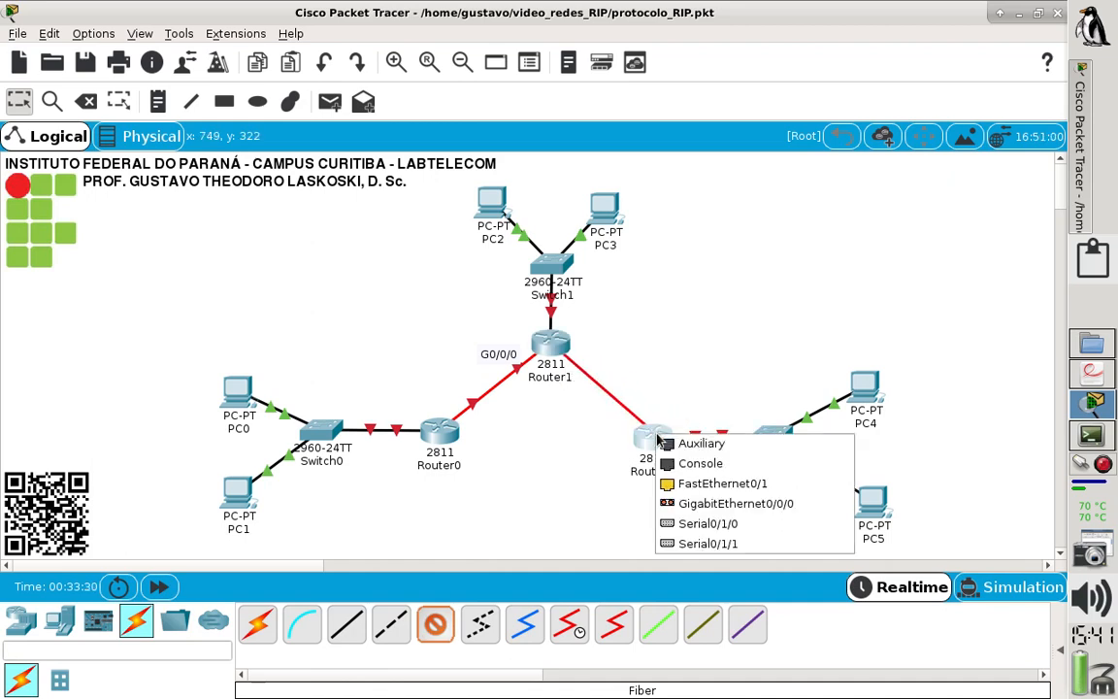
click(784, 512)
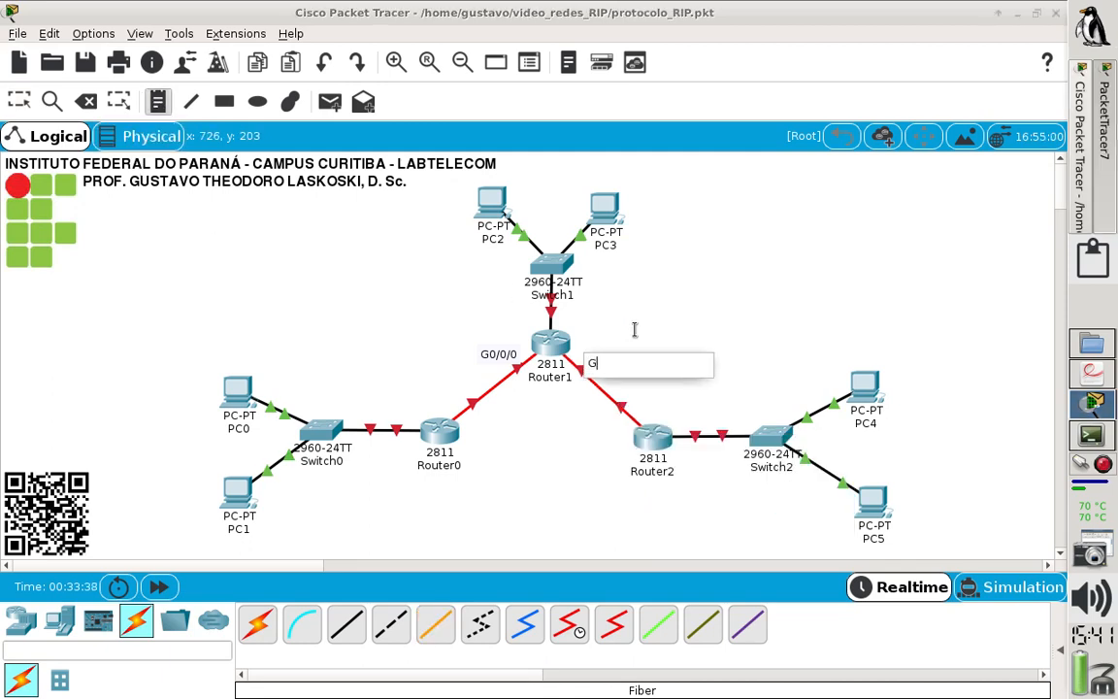
- Add the note "G0/1/0" beside Router1's end of the fiber link to Router2 and align it with the "G0/0/0" note on the router's other side
text(G0/1/0)
key(Escape)
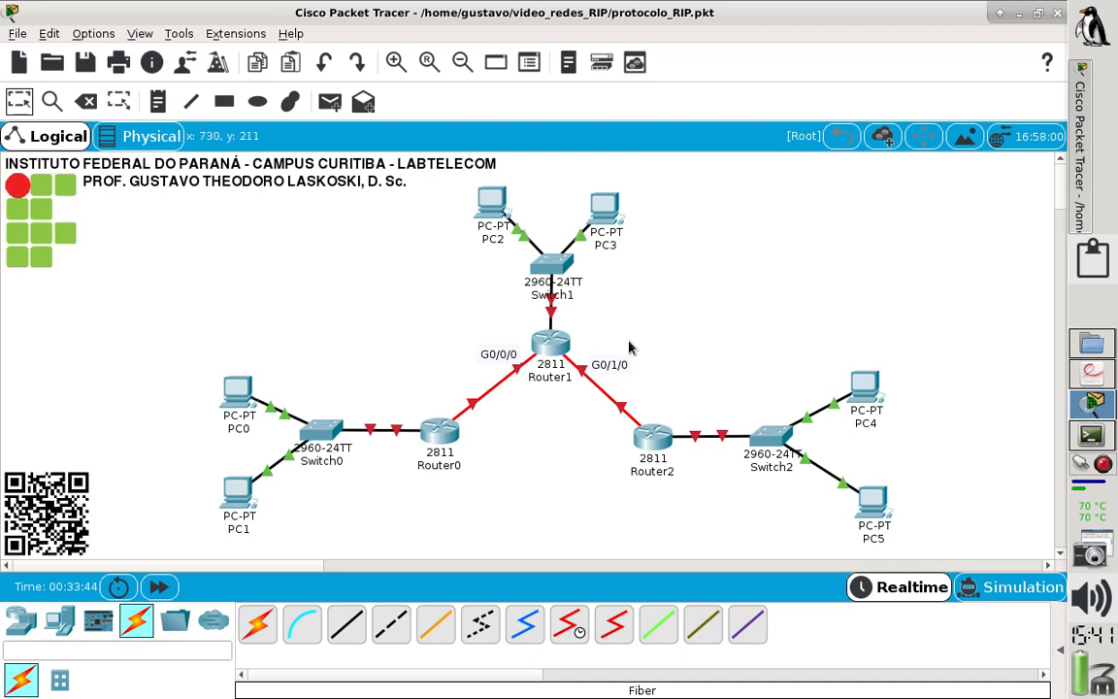
drag(604, 366, 606, 356)
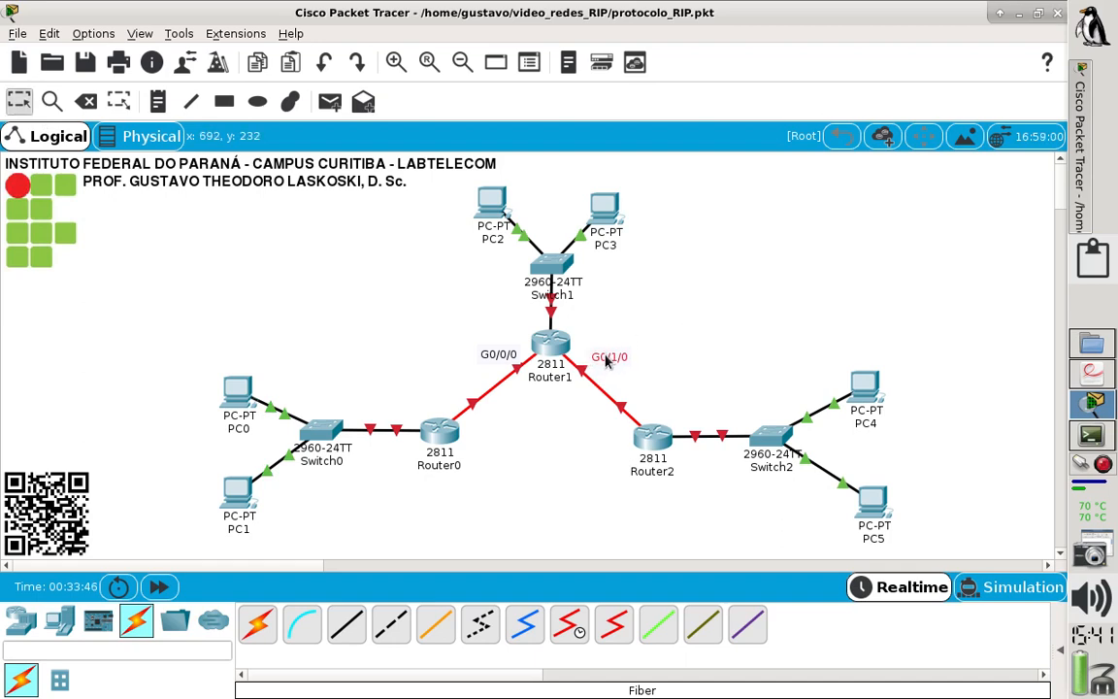
drag(505, 363, 501, 361)
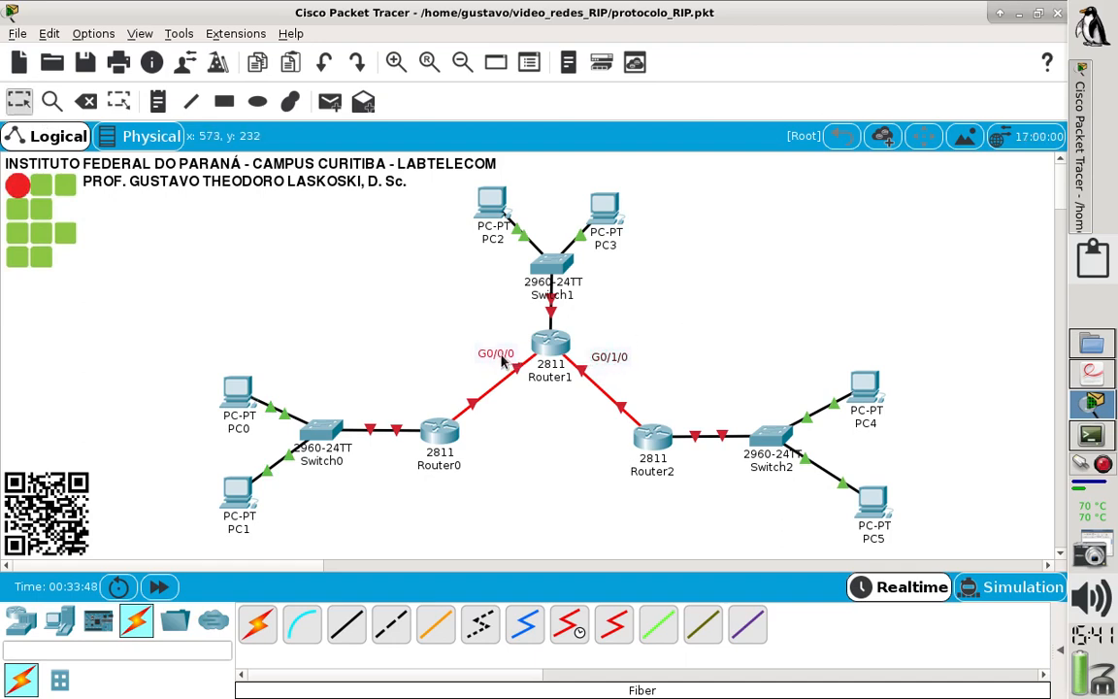
click(546, 497)
- Connect Router0's Serial0/1/0 to Router2's Serial0/1/0 with a Serial DCE cable, starting from Router0
mouse_move(652, 442)
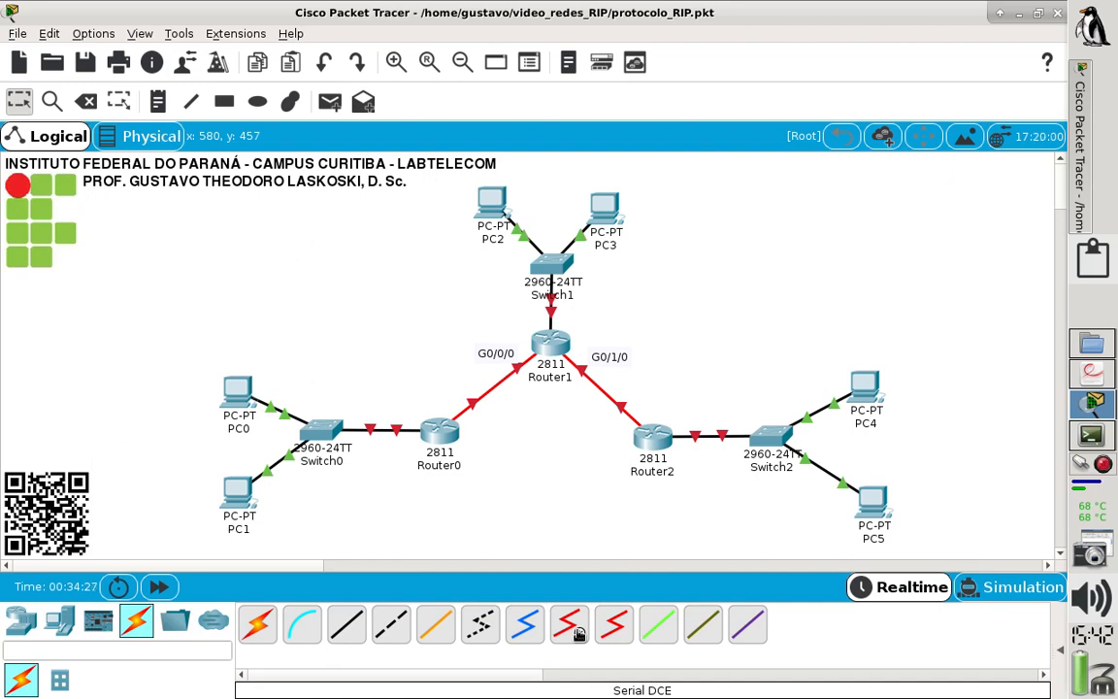
click(579, 633)
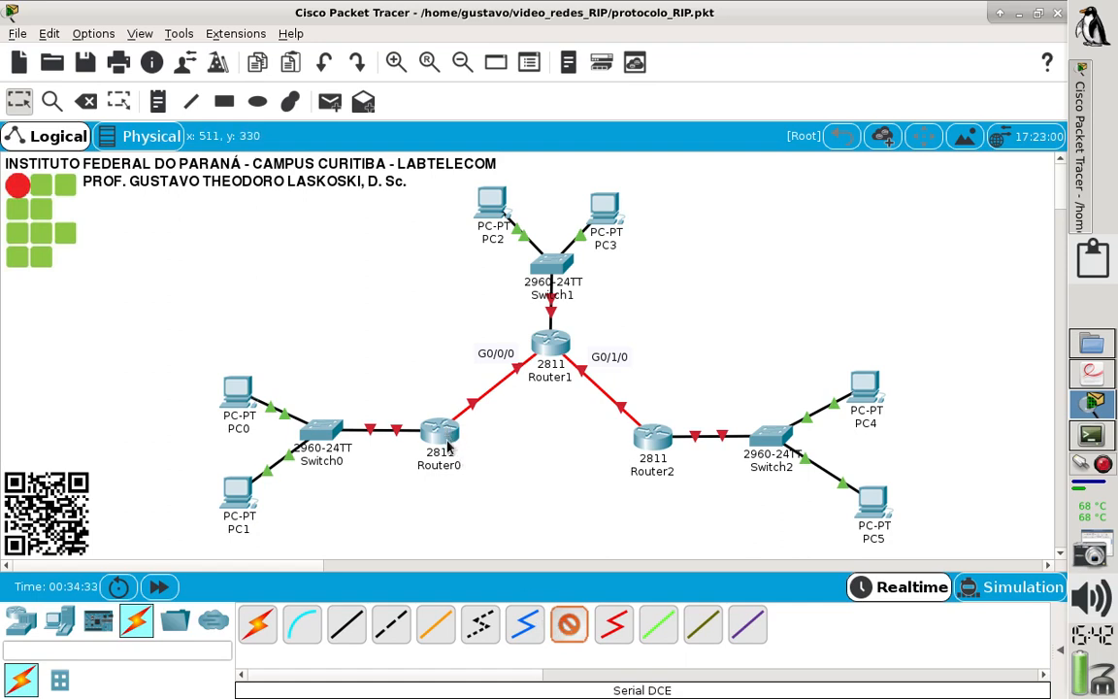
click(444, 438)
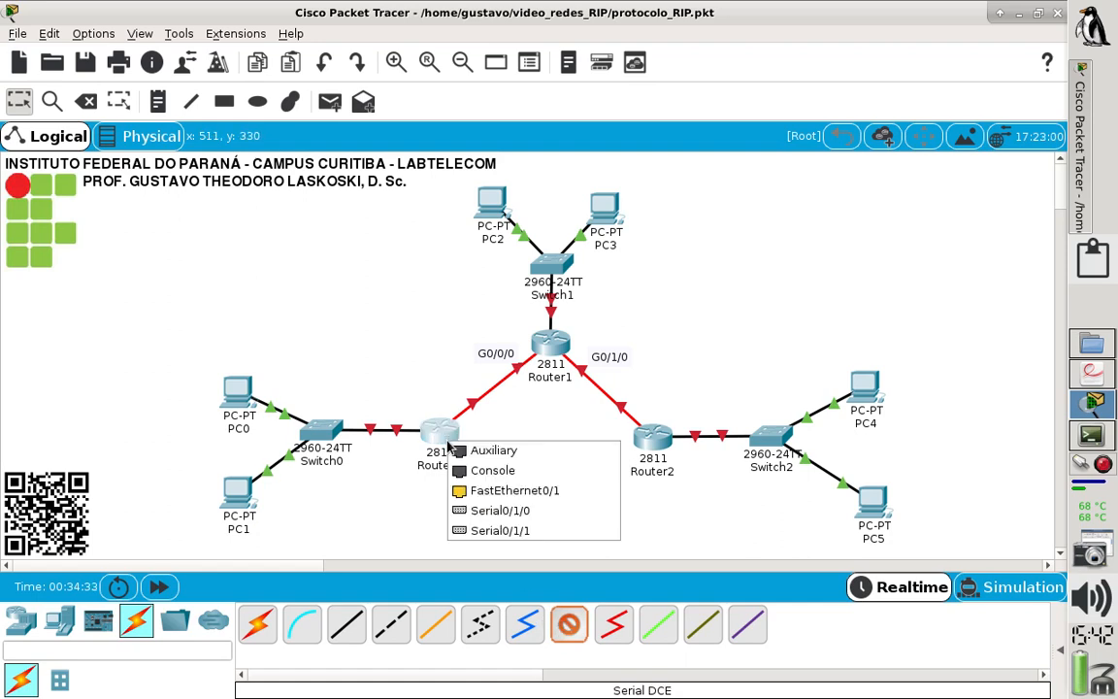
click(511, 522)
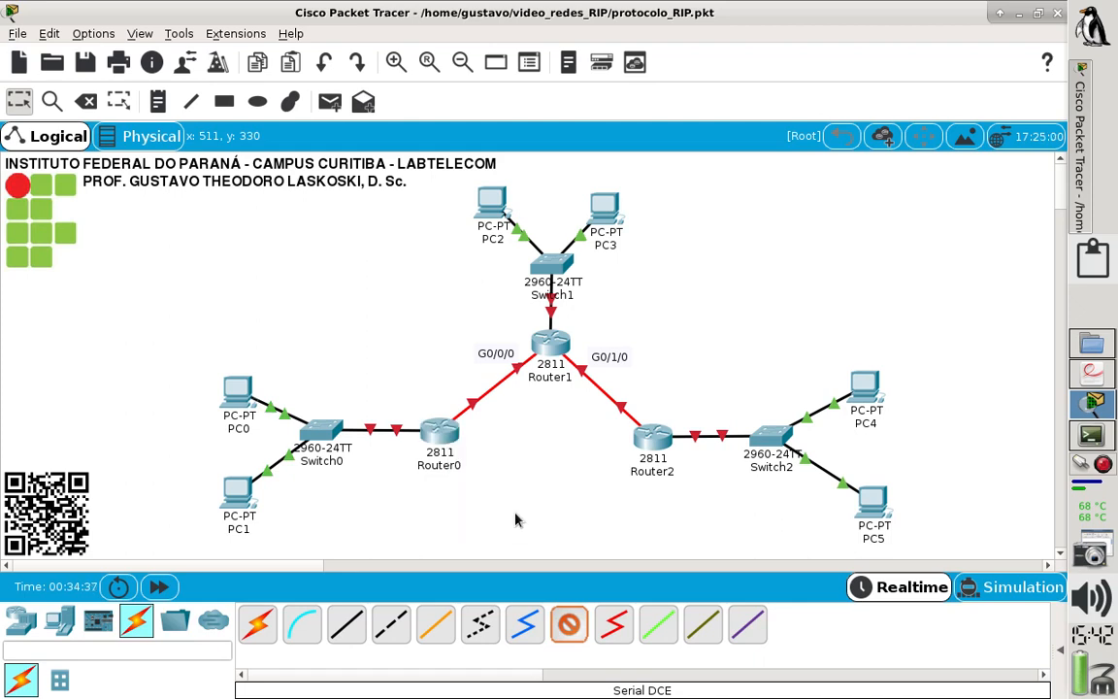
click(650, 449)
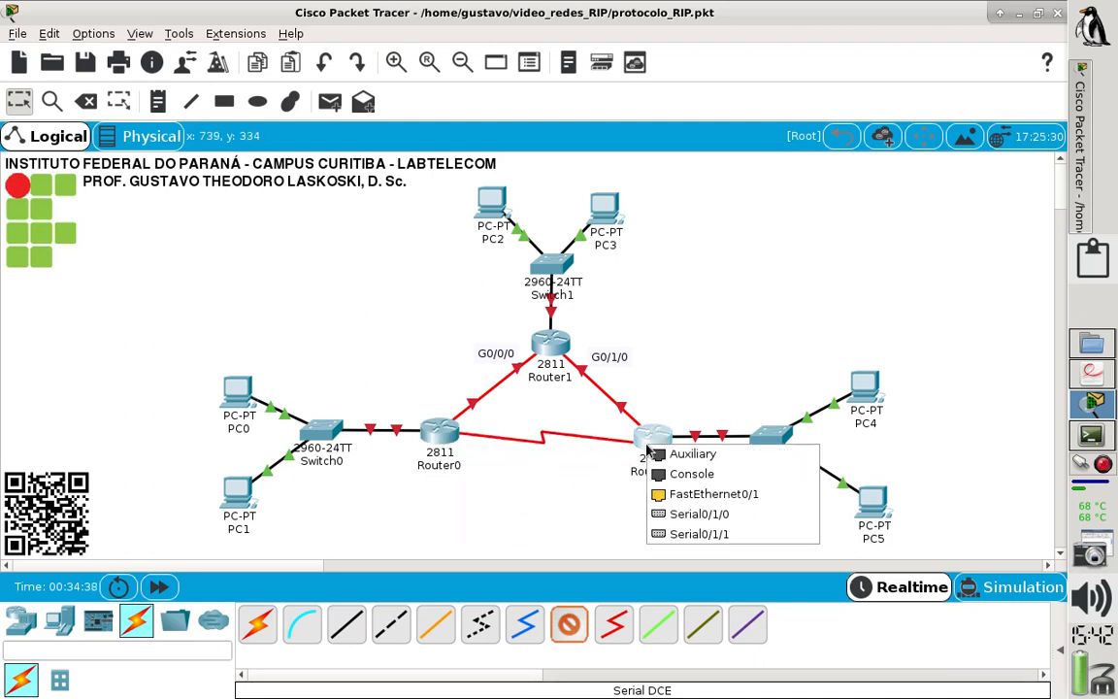
click(683, 515)
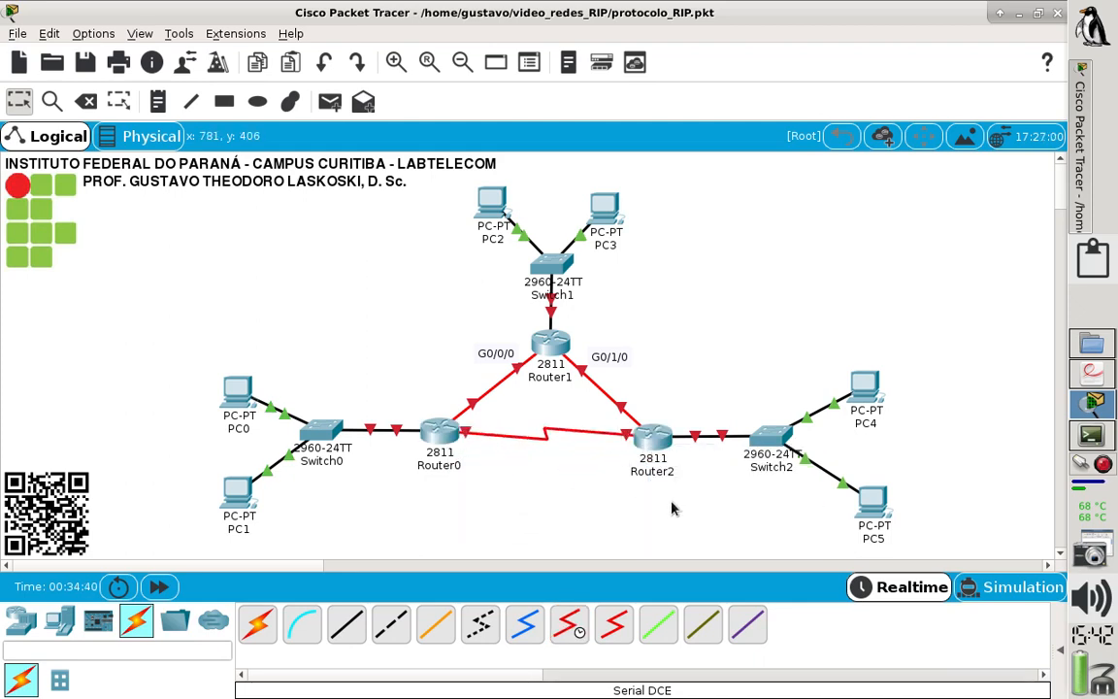
- Add the two-line note "S0/1/0 (DCE)" at Router0's end of the serial link and position it just below the cable
click(157, 101)
click(467, 450)
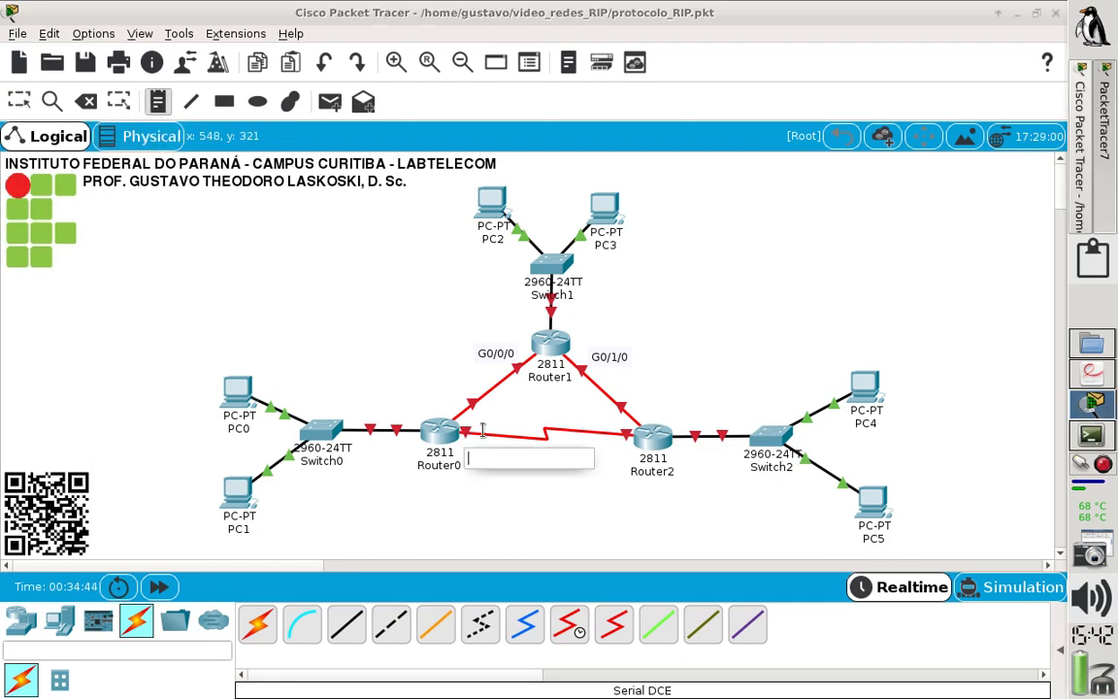
text(S0)
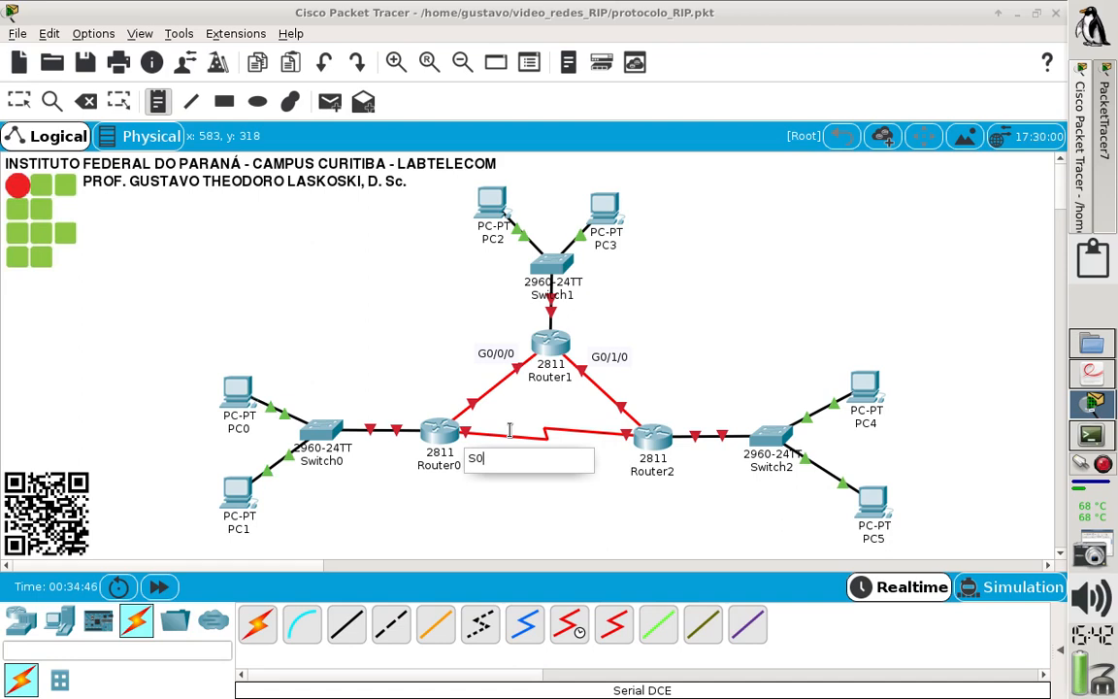
text(/1/0)
key(Return)
text(DCE))
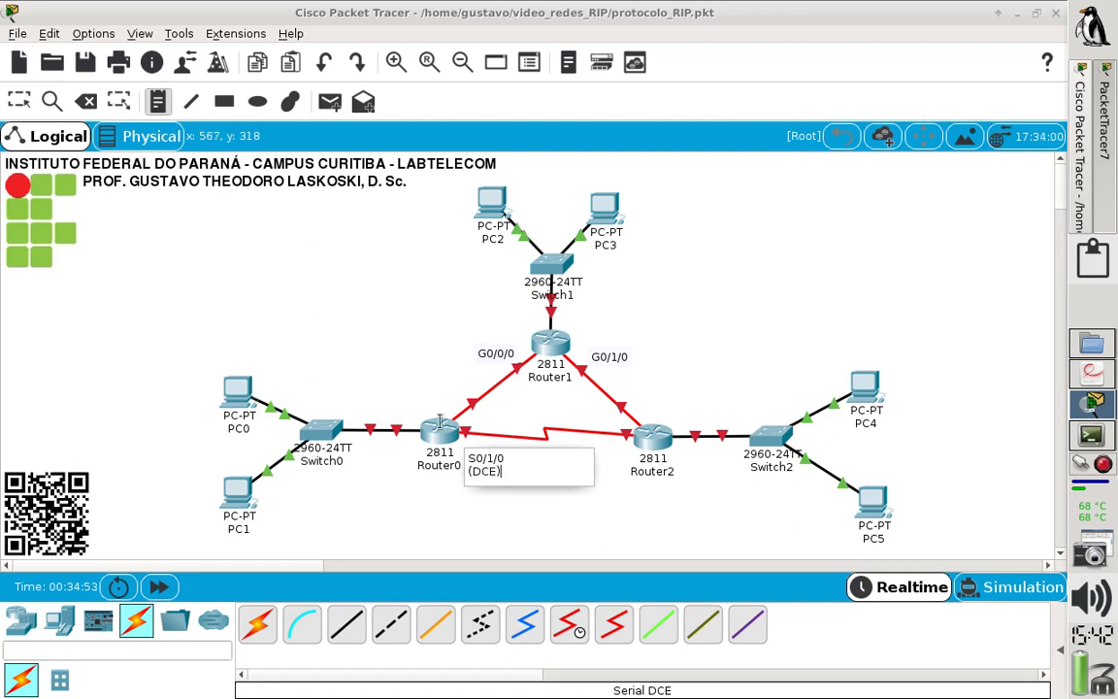
click(332, 314)
click(30, 110)
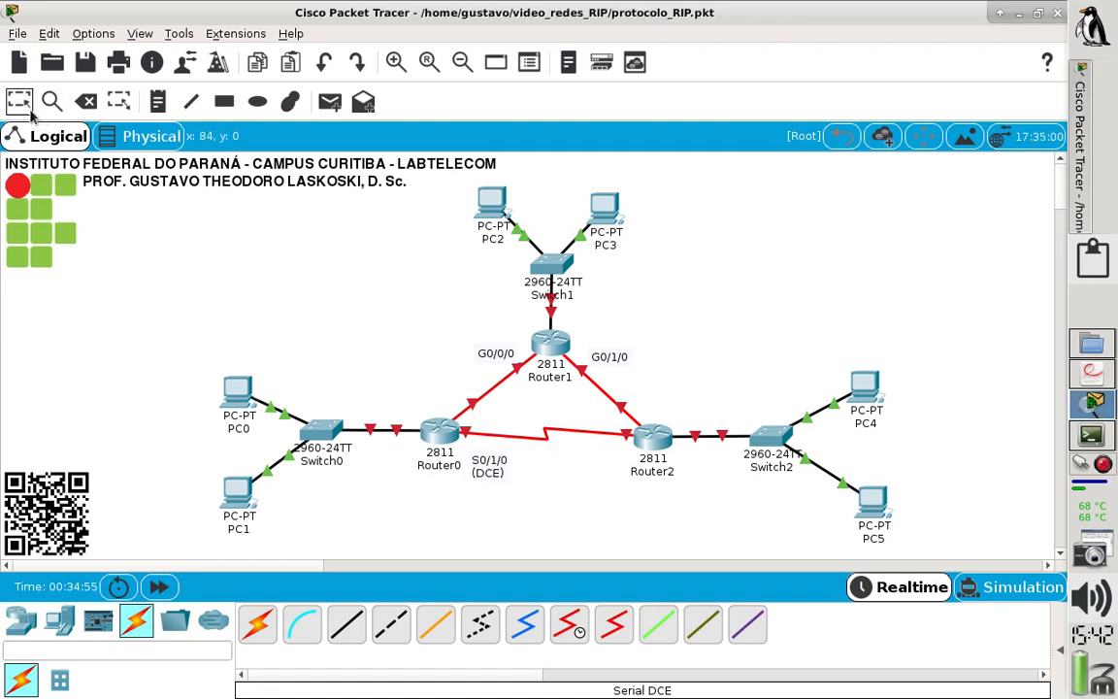
drag(494, 467, 492, 462)
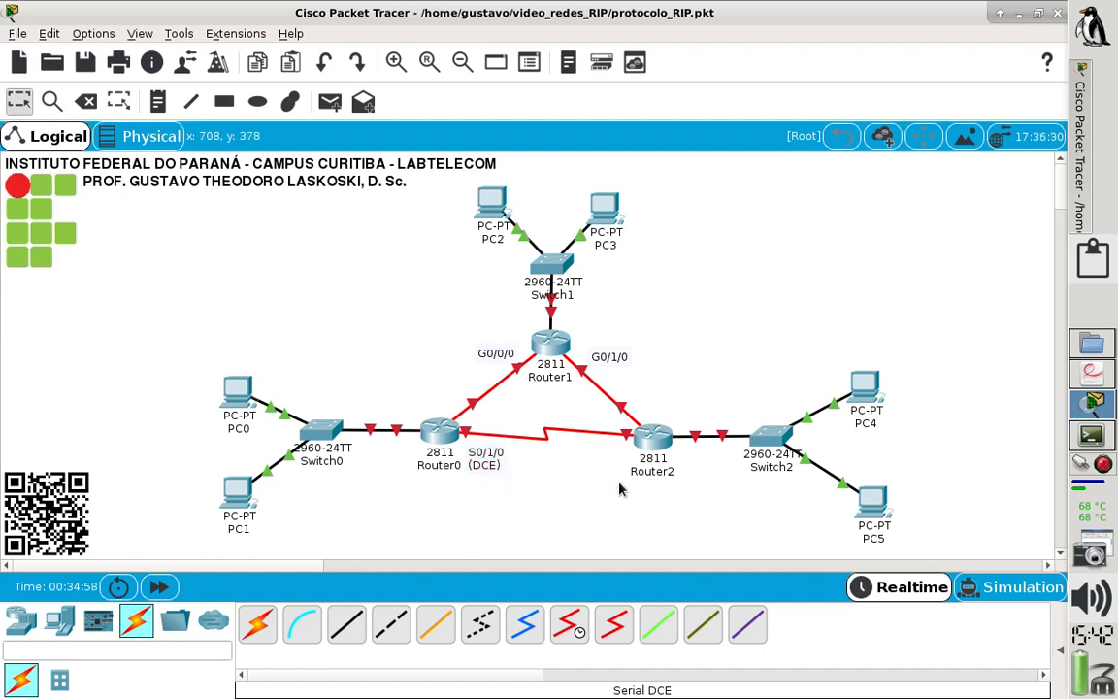
- Add the two-line note "S0/1/0 (DTE)" at Router2's end of the serial link and move it clear of the router's name
click(159, 107)
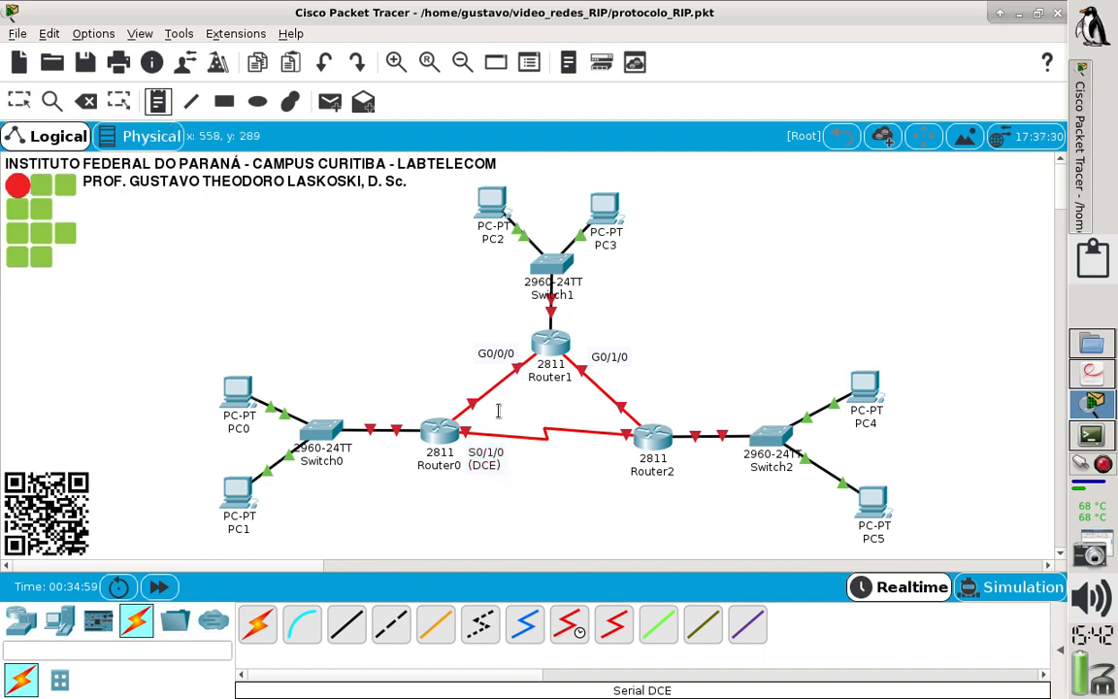
click(592, 448)
text(S0)
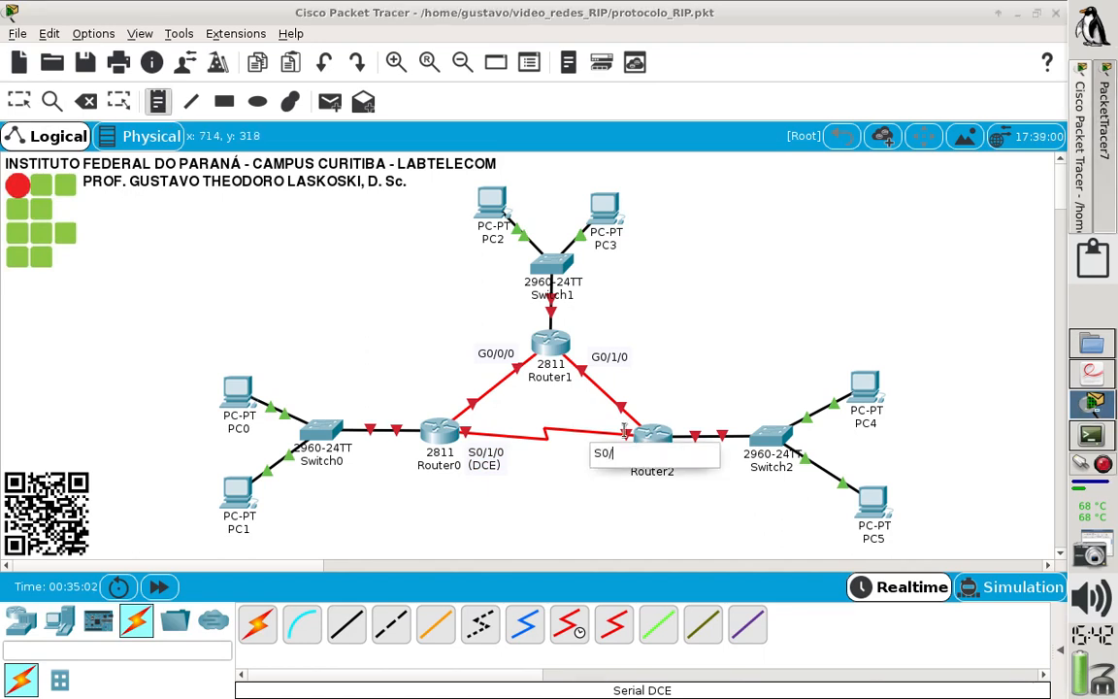
text(/1/0)
key(Return)
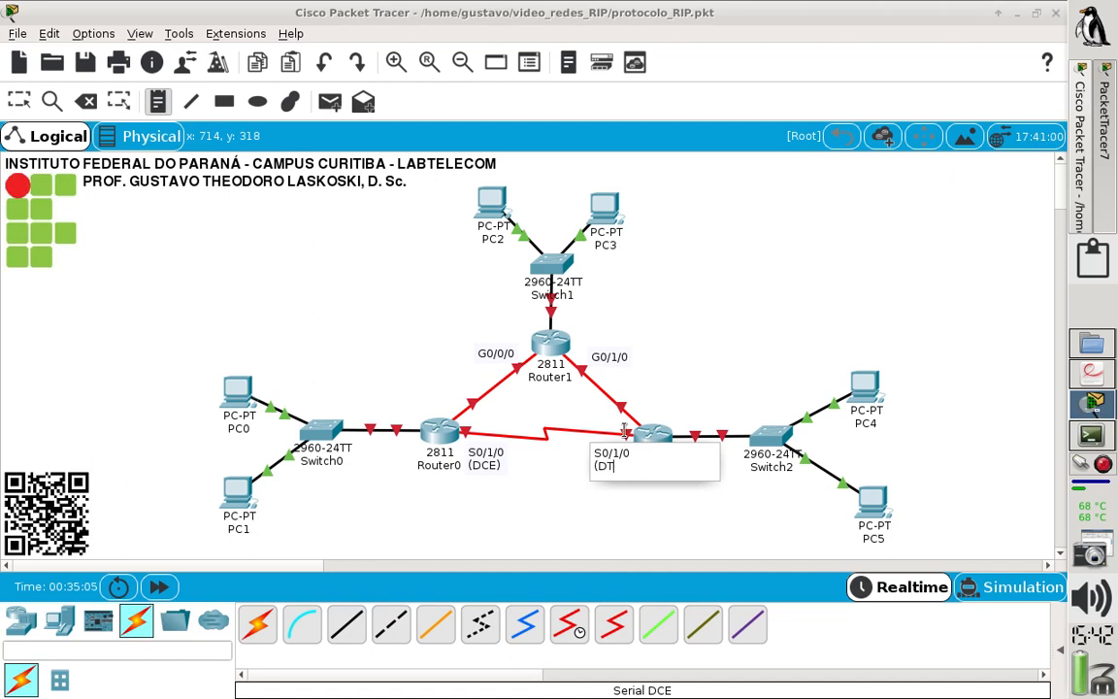
text((DTE))
click(288, 330)
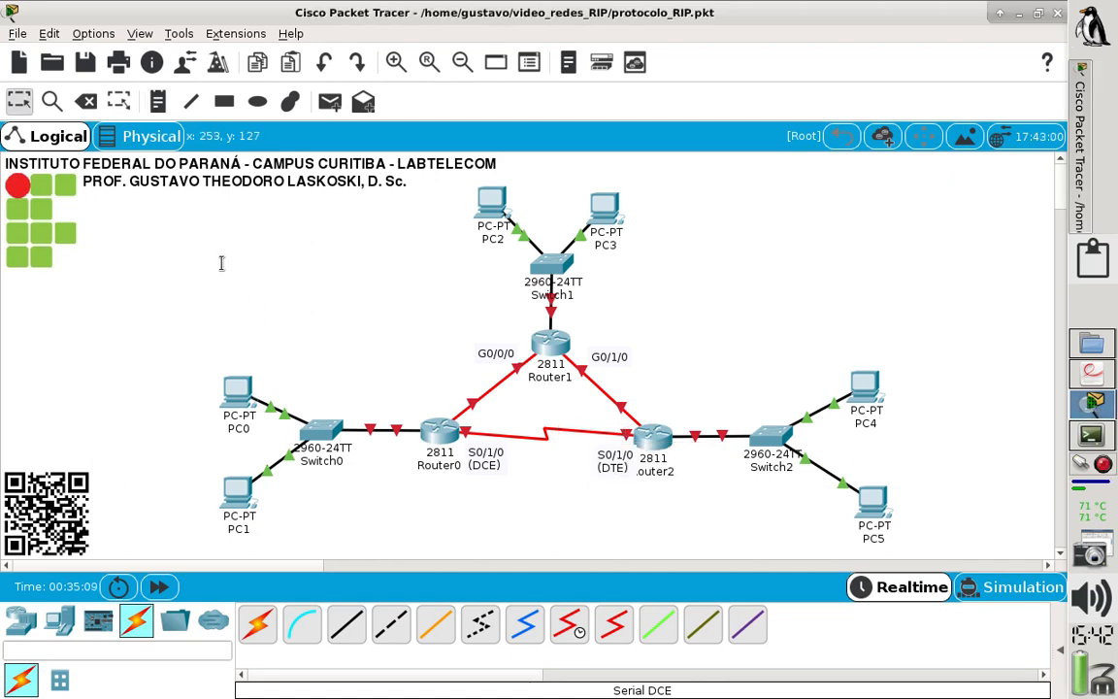
click(19, 101)
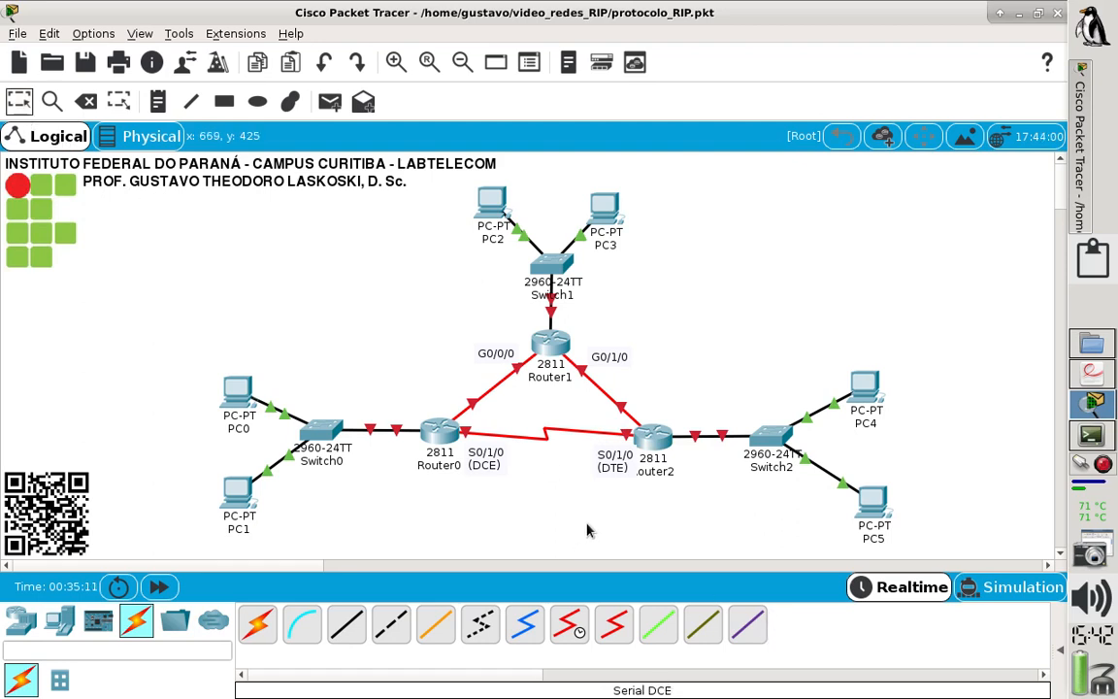
drag(606, 470, 602, 466)
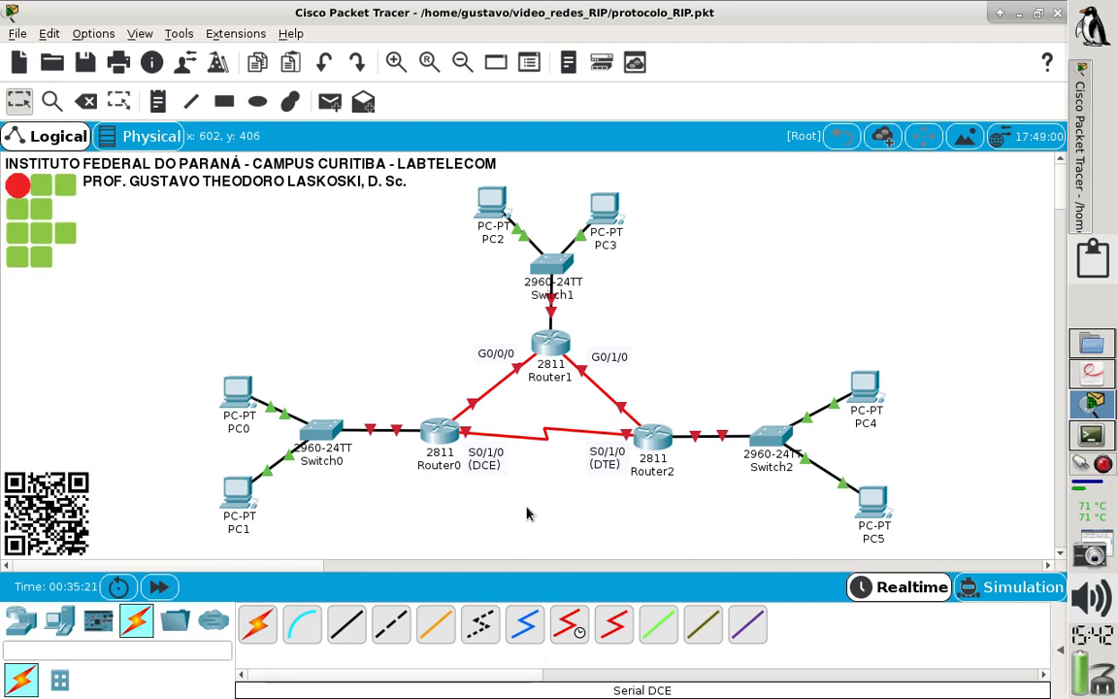
double_click(485, 458)
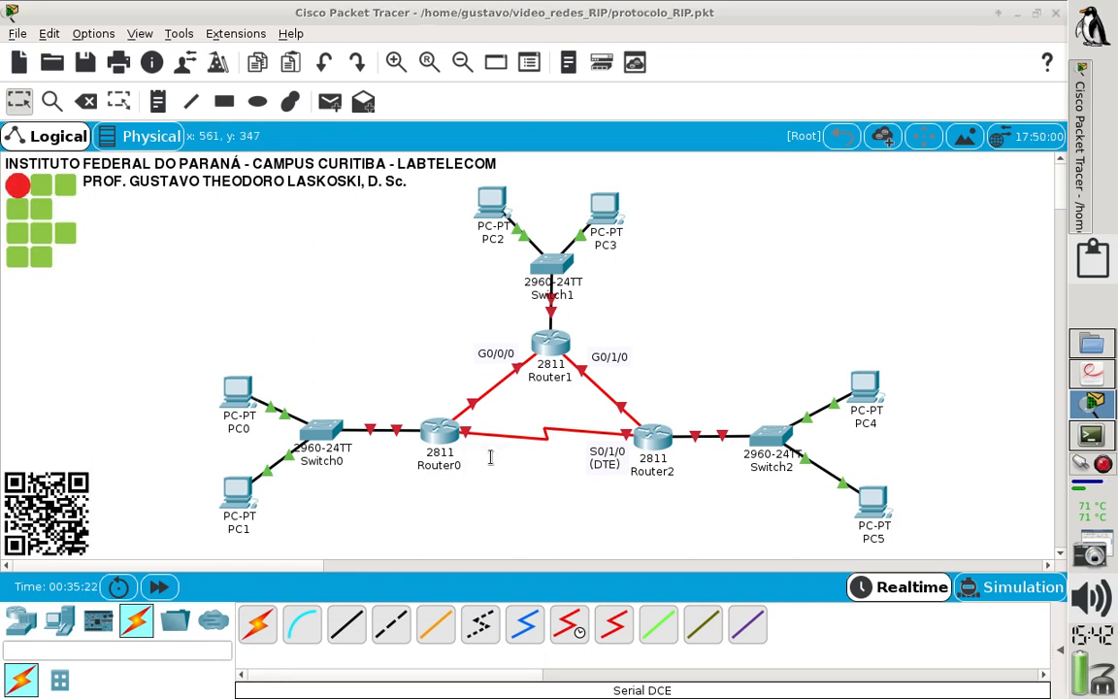
click(530, 504)
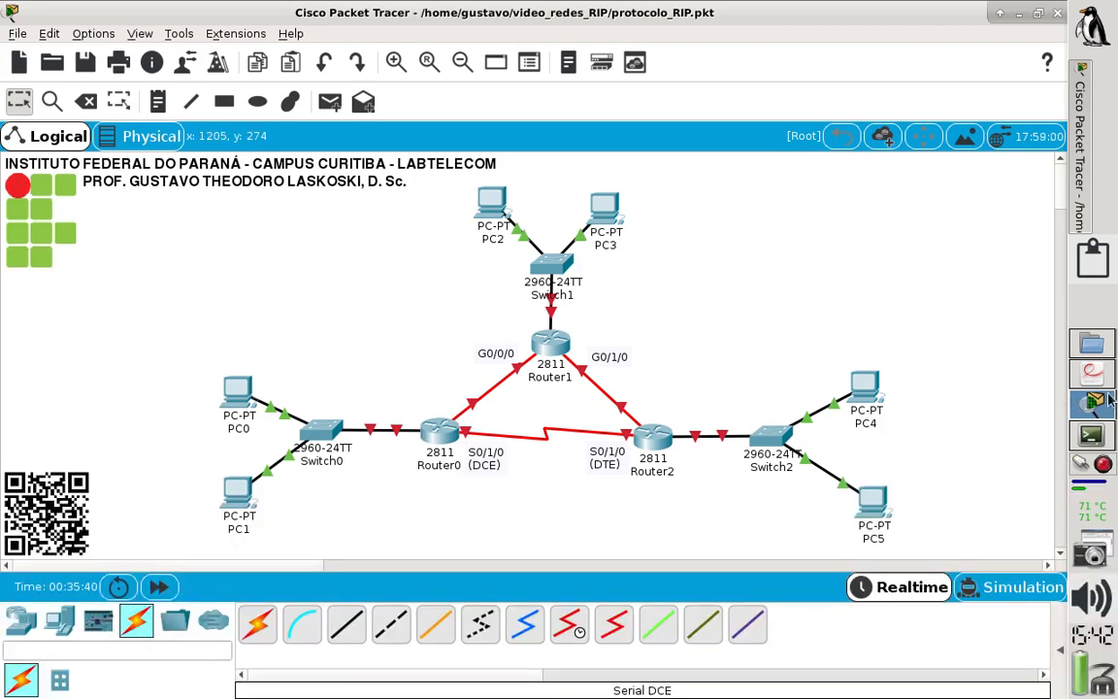
- Check the network areas in the lab sheet PDF and draw a black-outlined rectangle filled light yellow (#ffff7f) around PC0, PC1 and Switch0, reaching Router0
click(1094, 374)
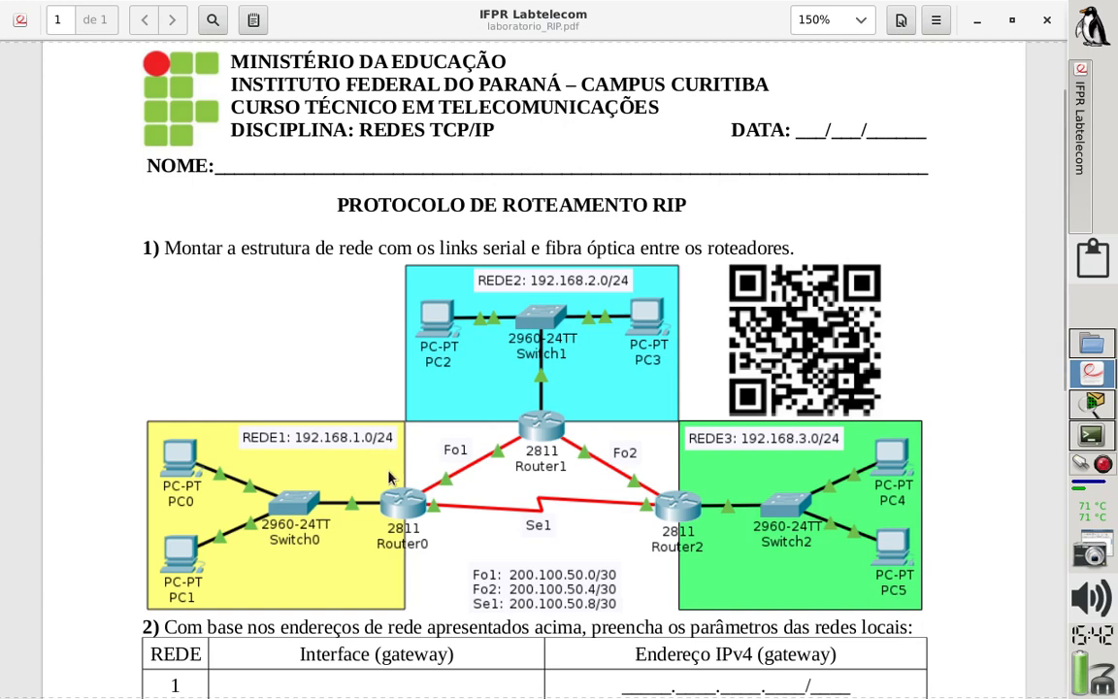
click(1094, 402)
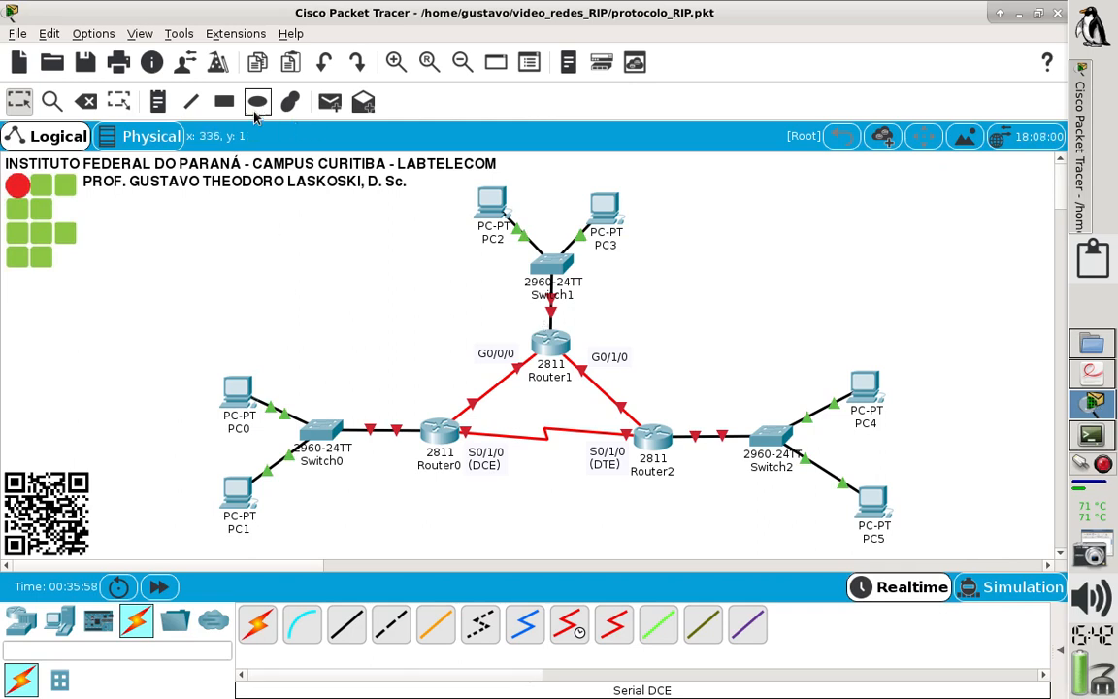
click(225, 103)
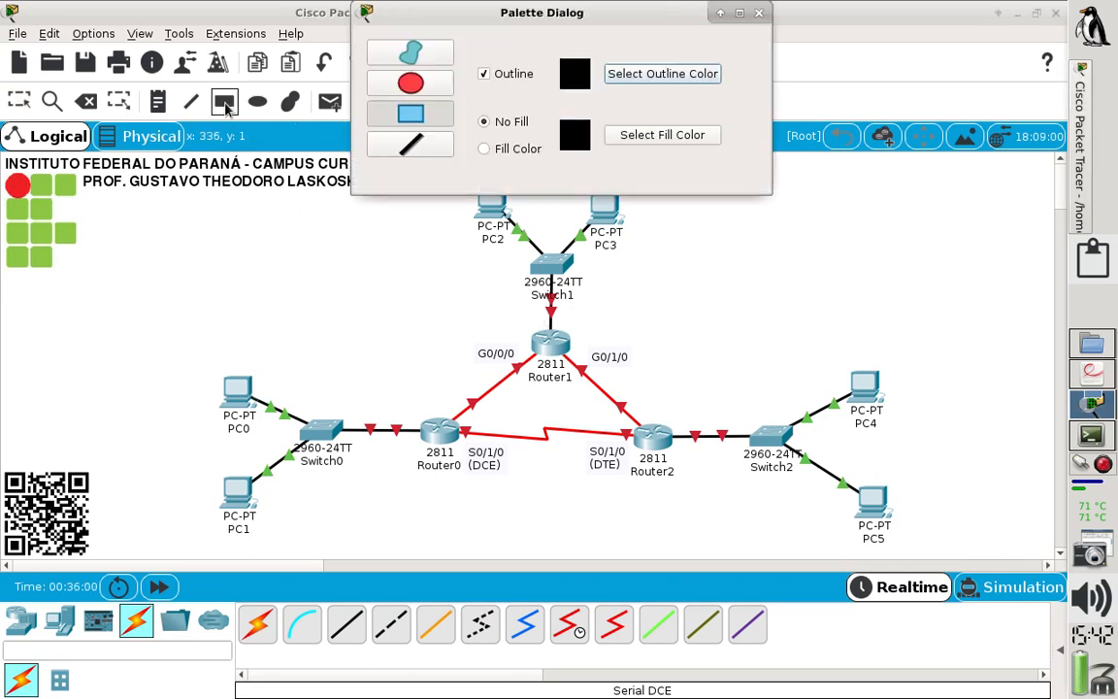
click(515, 149)
click(633, 141)
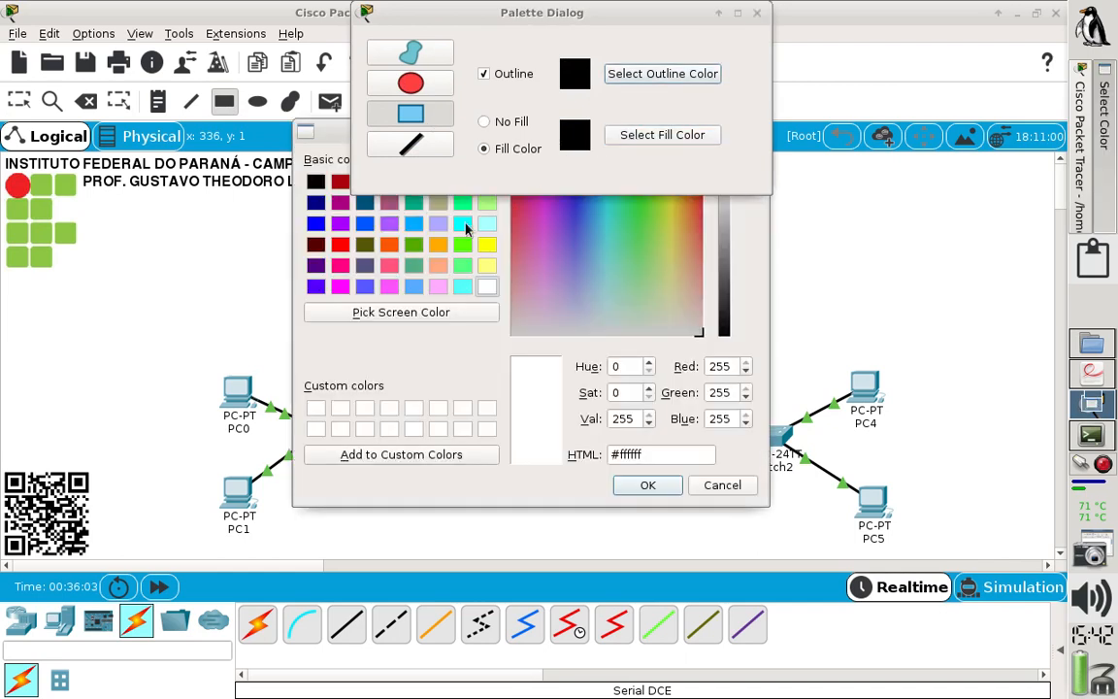
click(487, 272)
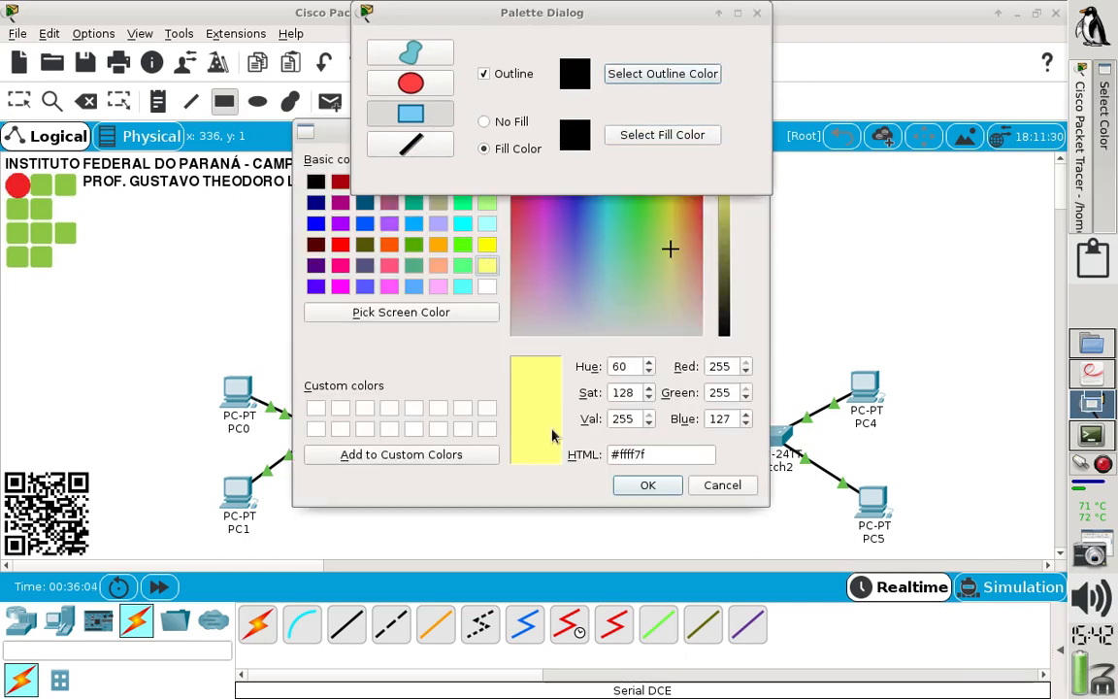
click(648, 485)
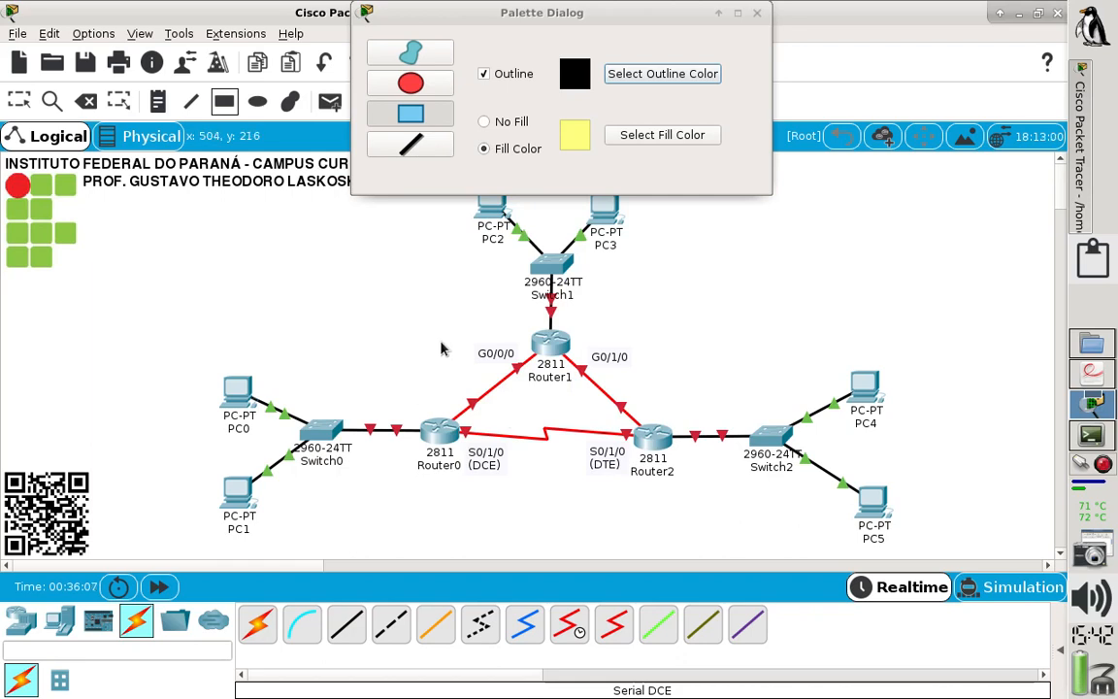
drag(436, 345, 204, 539)
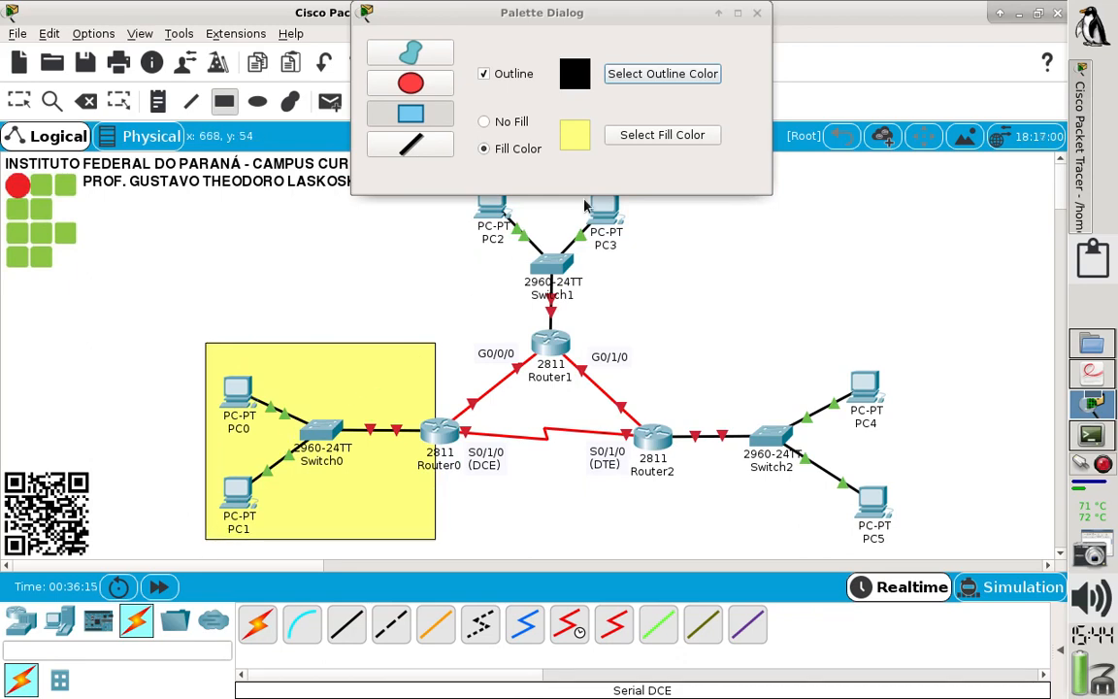
- Finish drawing shapes and move Router0 so it is centred on the yellow rectangle's right edge
click(756, 13)
click(18, 100)
drag(443, 436, 449, 438)
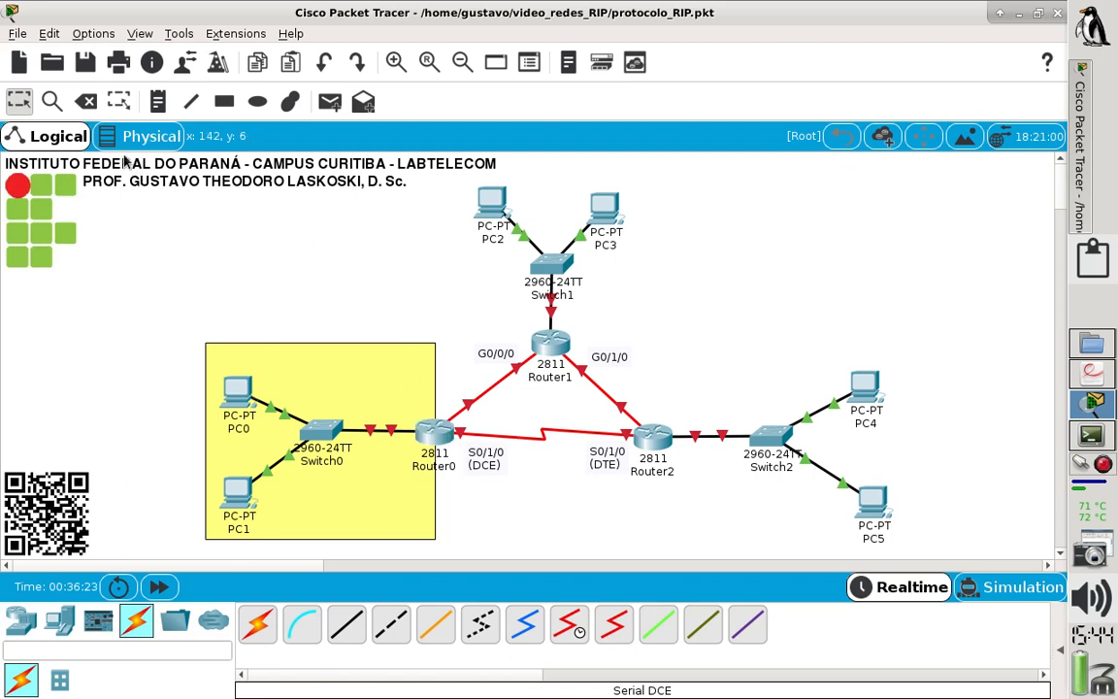
- Add the note "REDE1: 192.168.1.0/24" inside the yellow rectangle and place it near the rectangle's upper-right corner
click(157, 101)
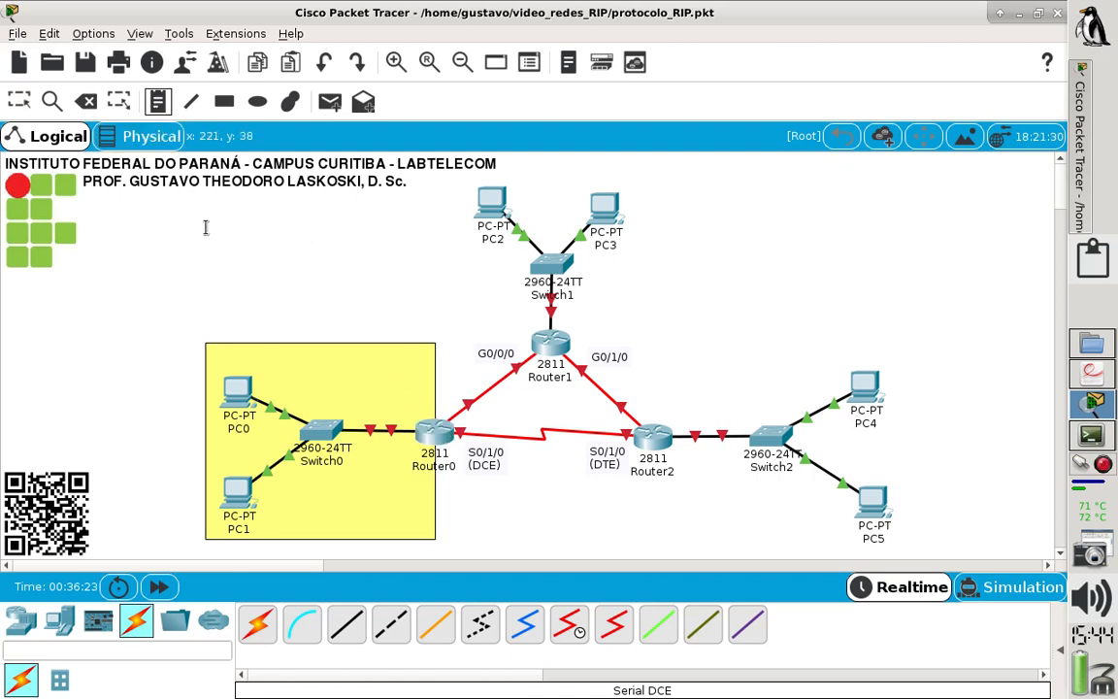
click(246, 356)
text(REDE)
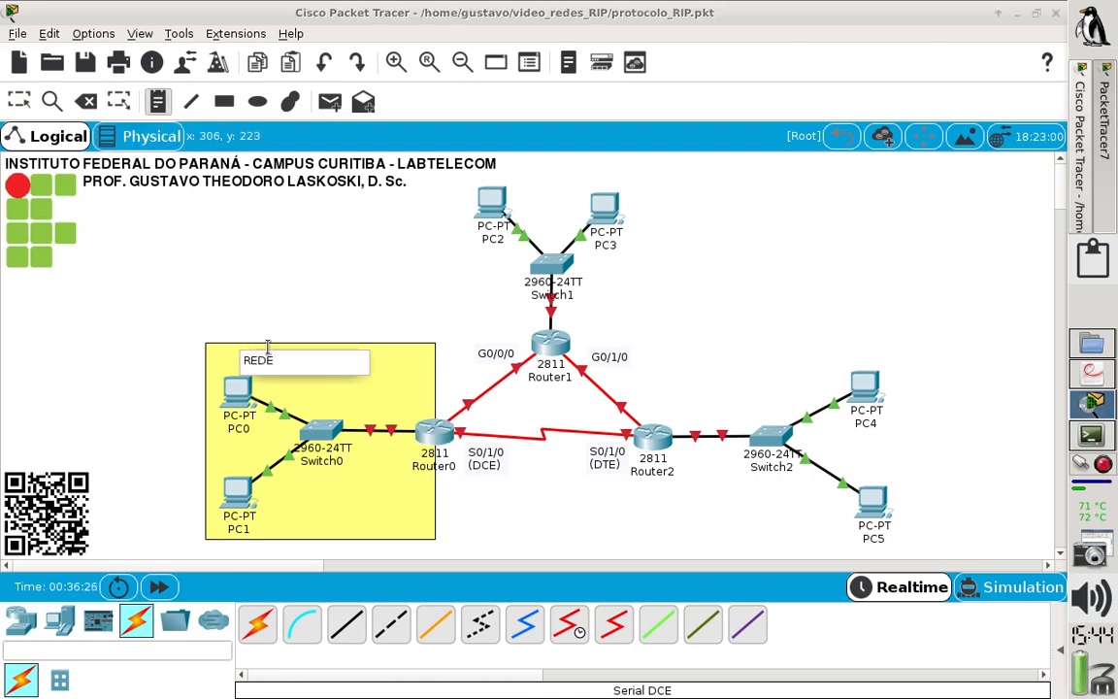
text(1: 192.168.1.)
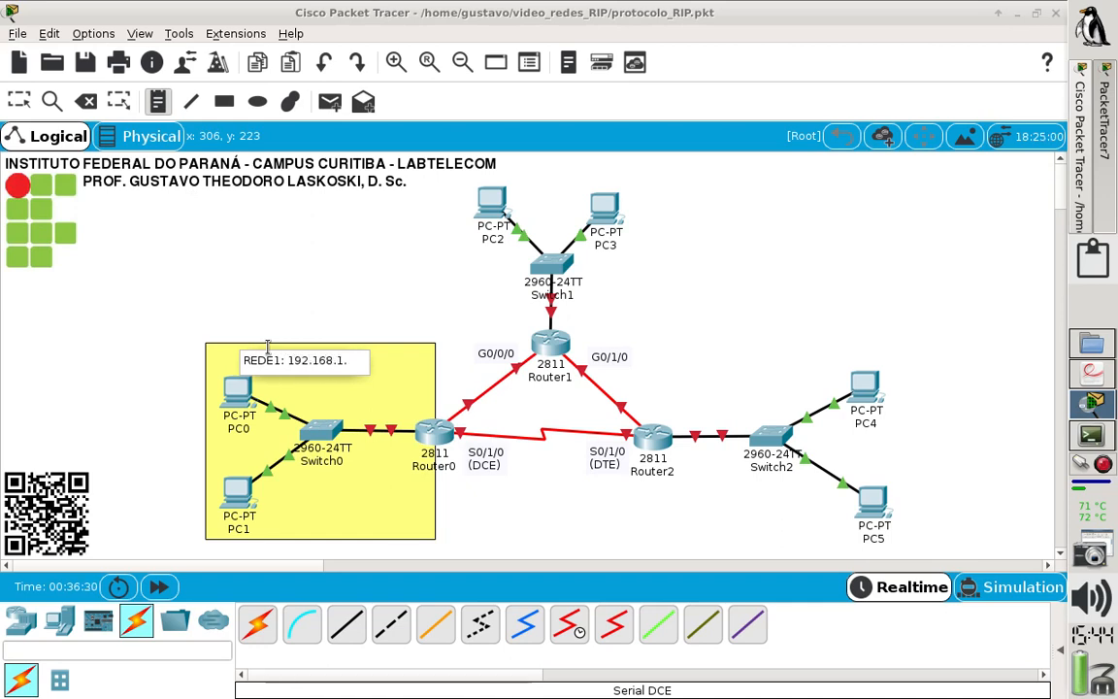
text(0/24)
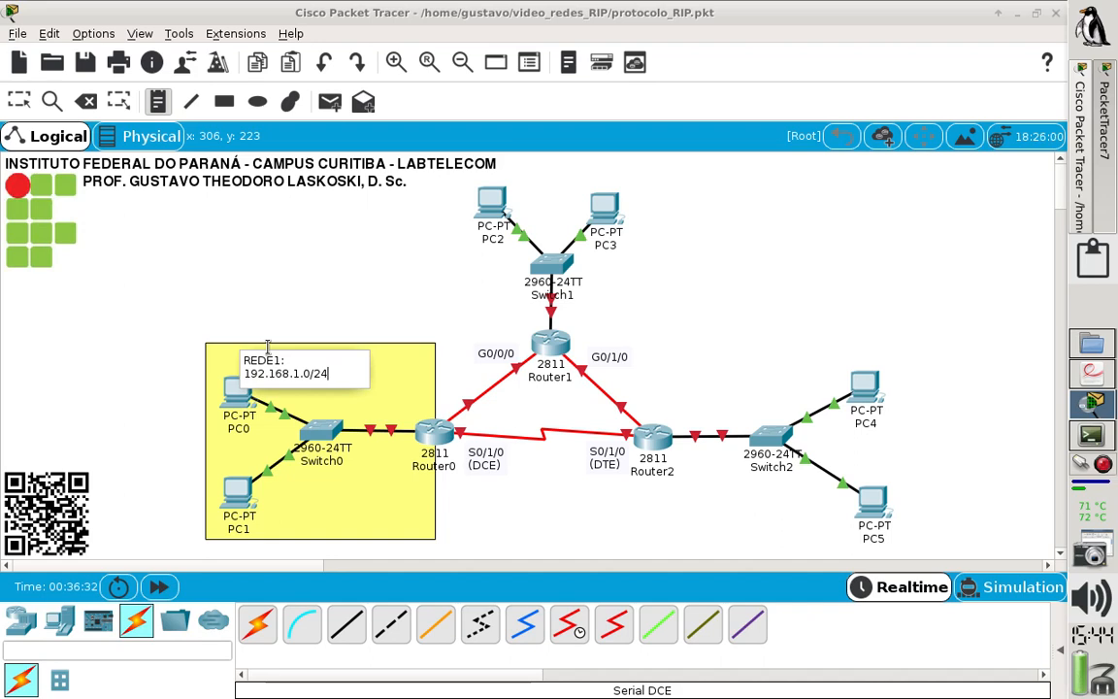
click(262, 294)
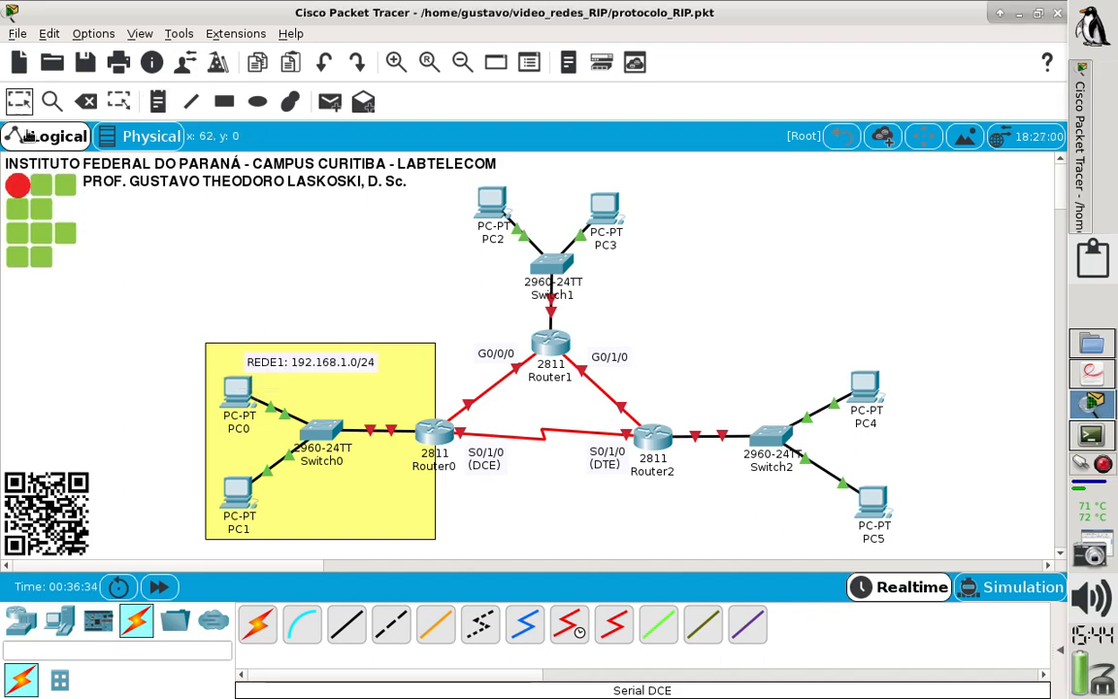
drag(301, 361, 351, 357)
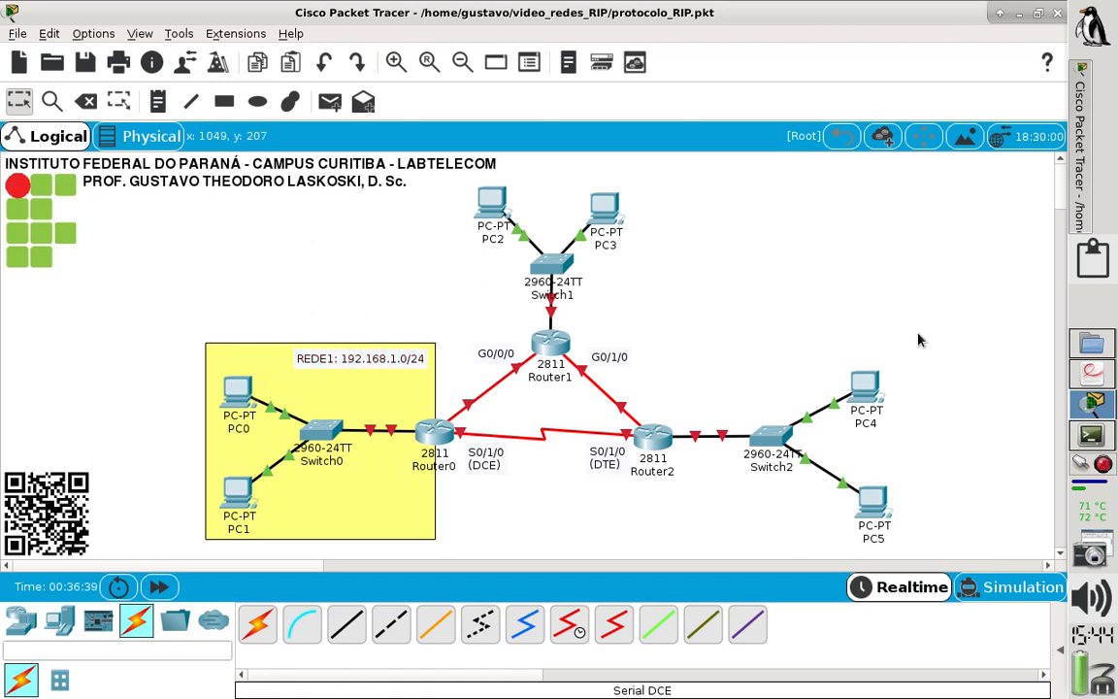
- Switch to the lab sheet PDF and check the colours and labels of the other network areas
click(1091, 375)
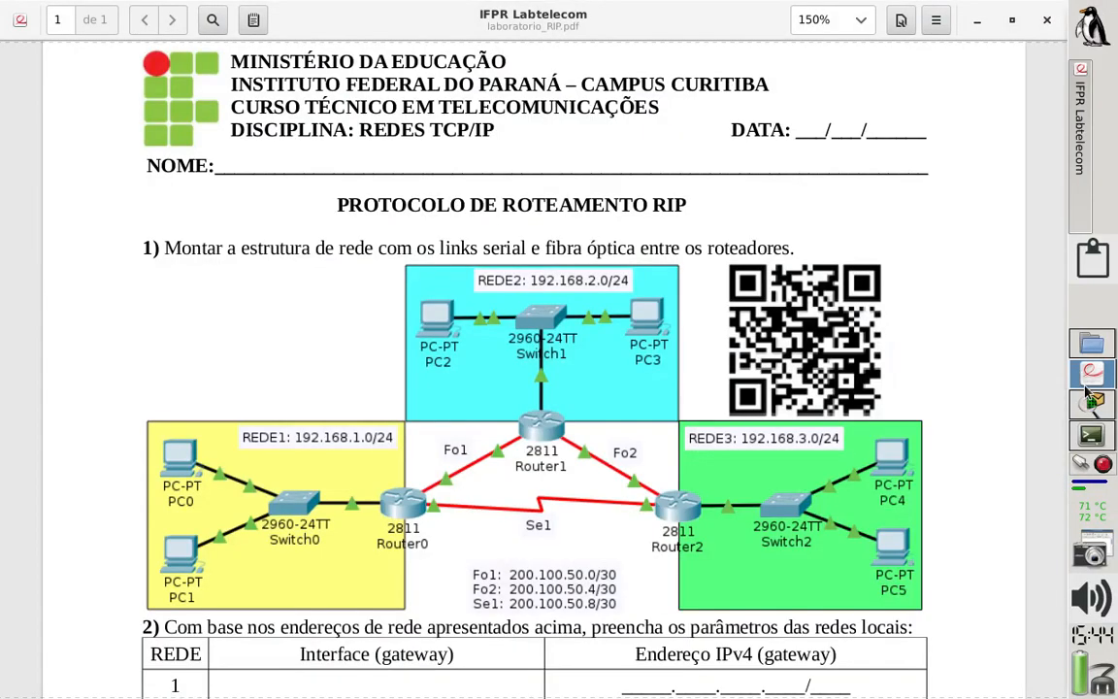
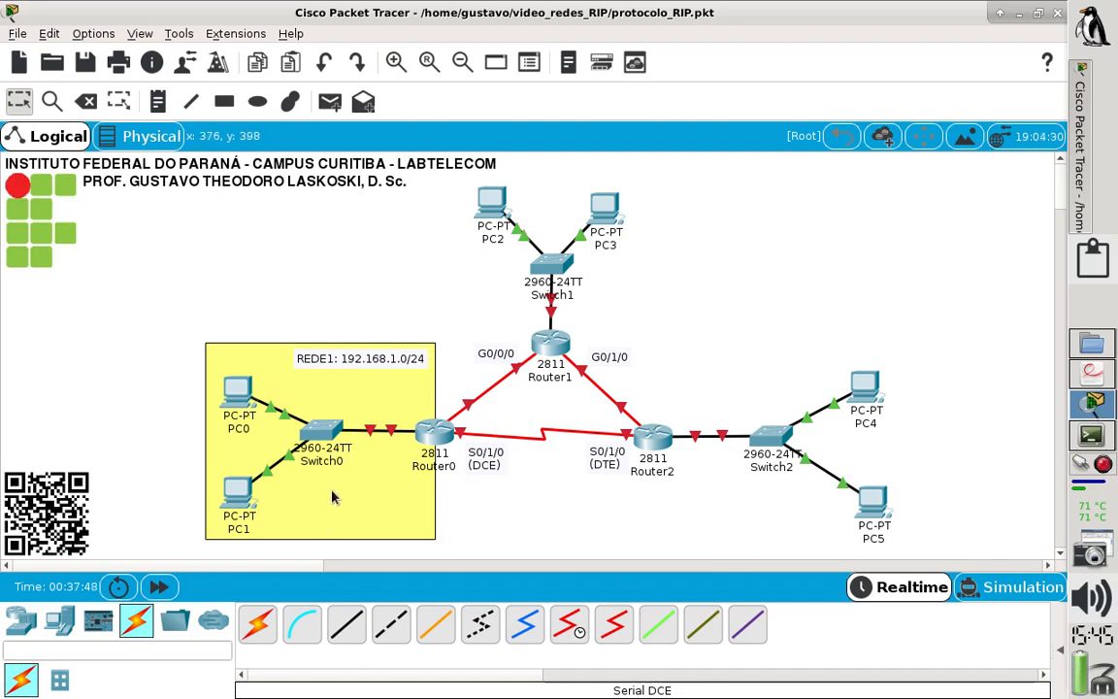
- Add the note "GW: F0/0 192.168.1.254/24" inside the yellow rectangle and place it near the rectangle's lower-right corner
click(158, 101)
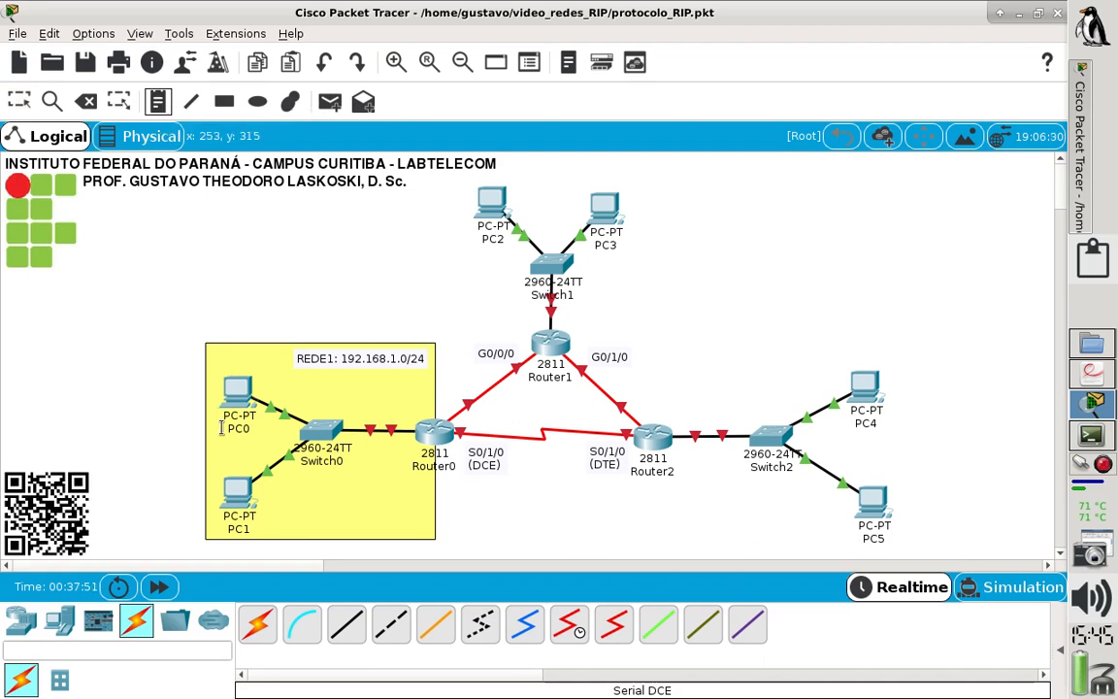
click(271, 523)
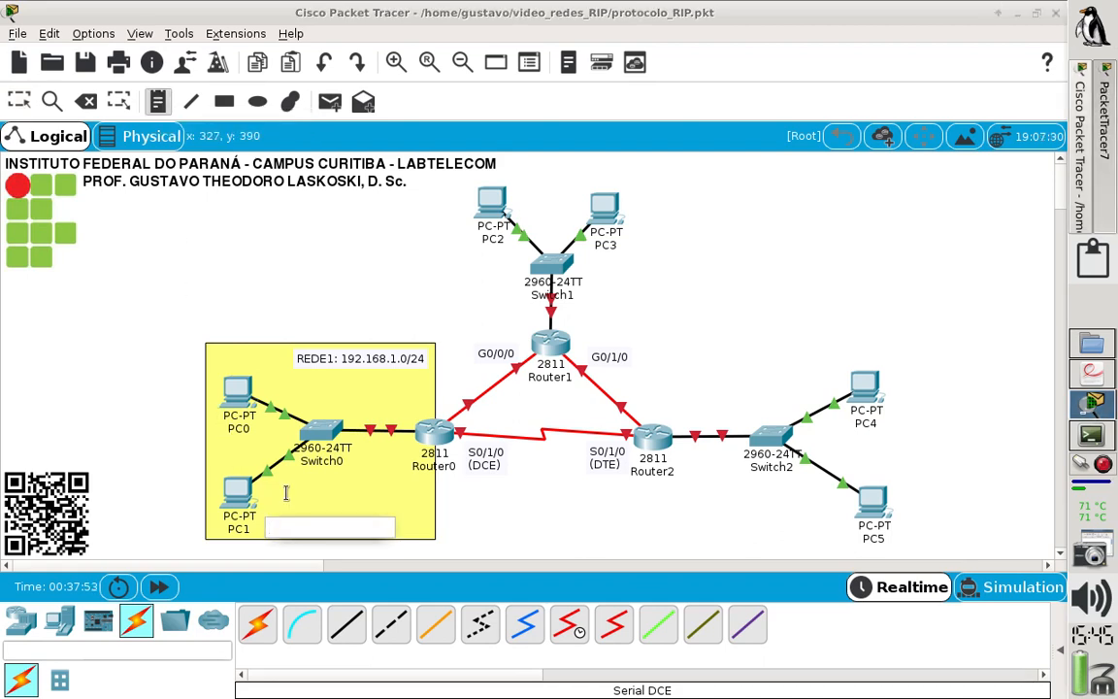
text(GW)
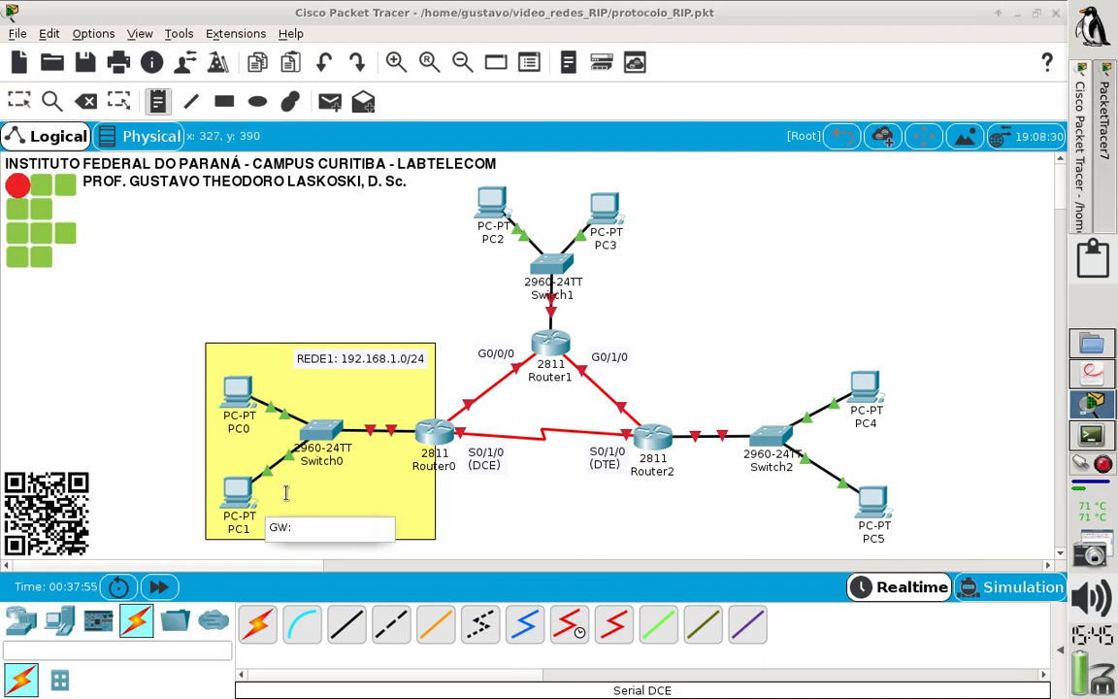
text(: F0/0)
text(192.16)
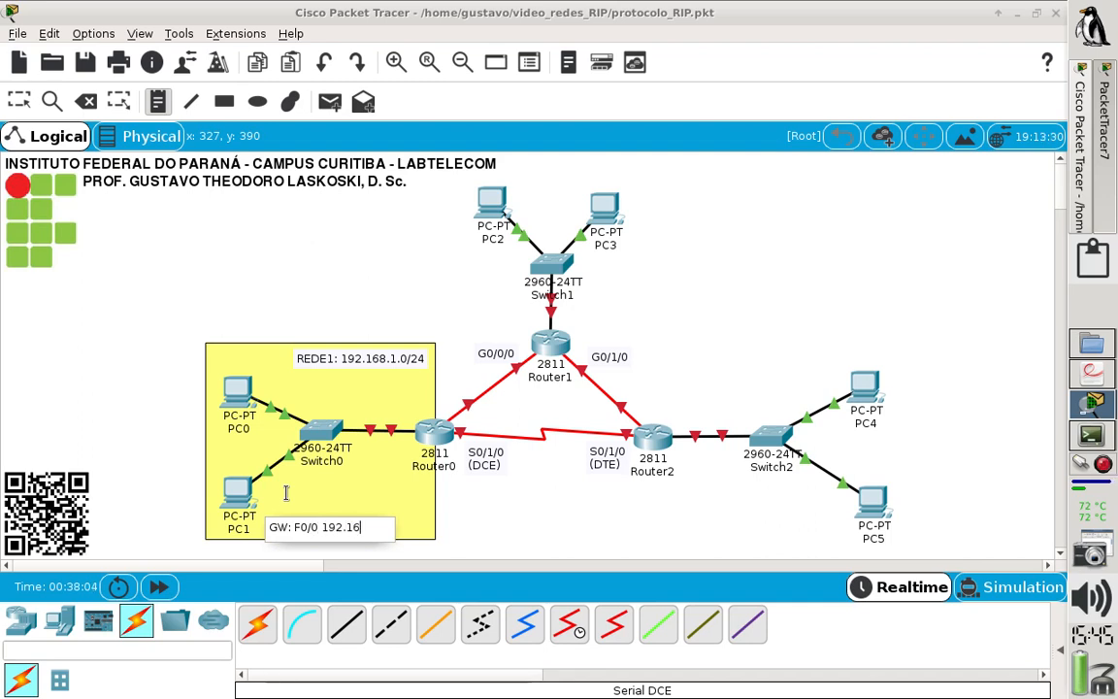
text(8.1.254/)
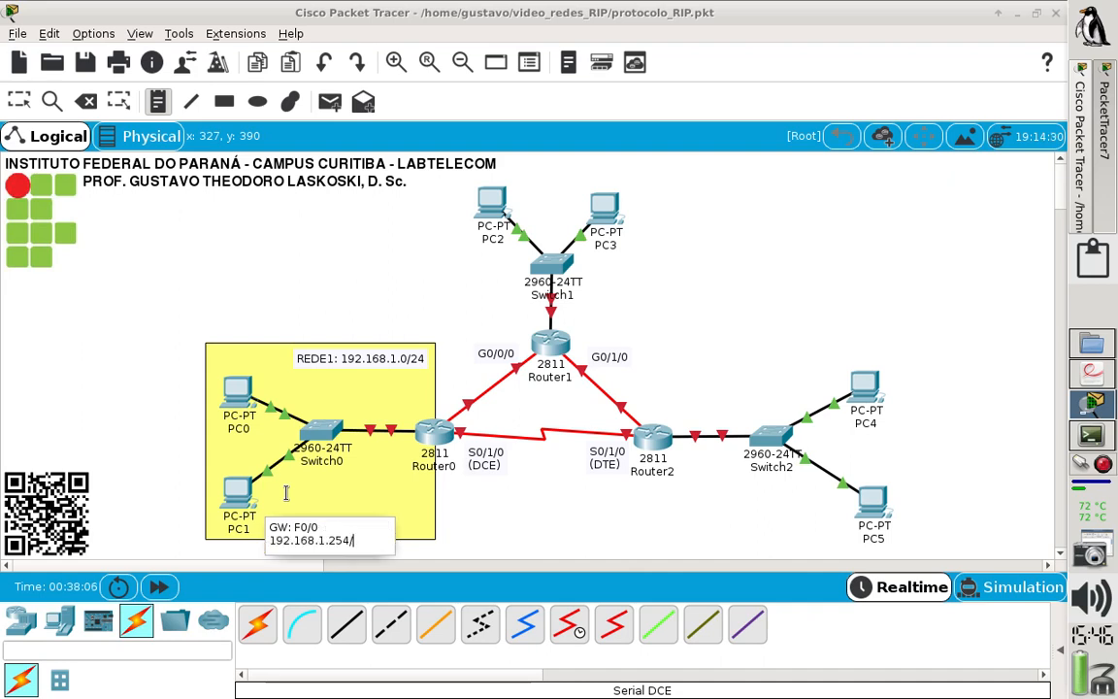
text(24)
click(213, 274)
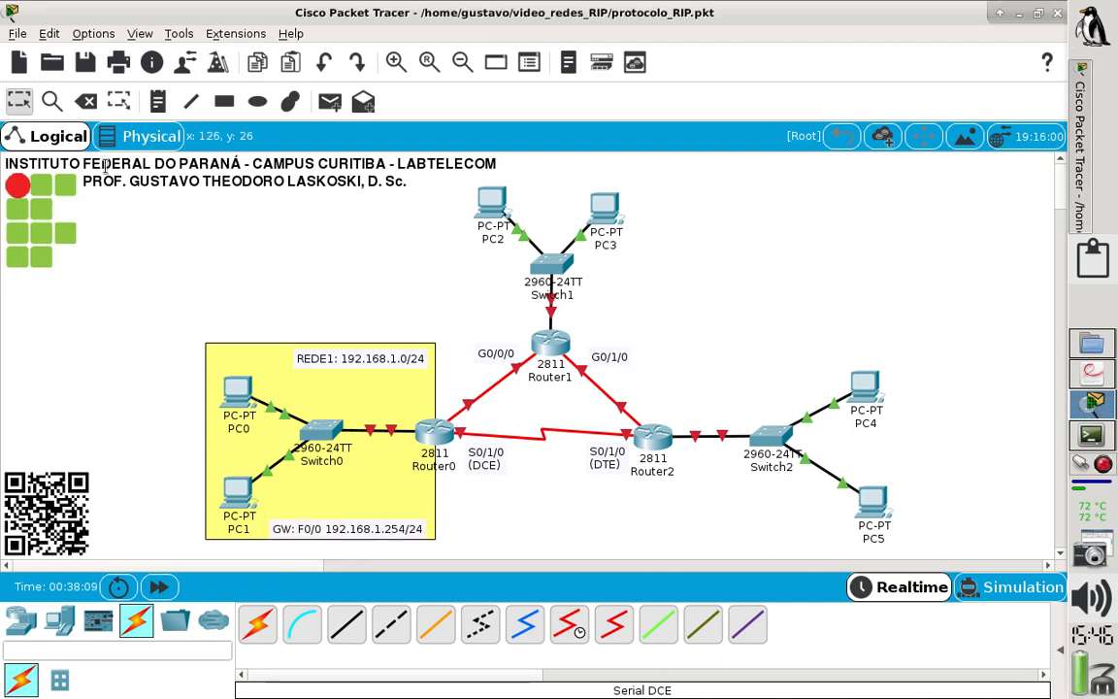
click(19, 101)
drag(349, 528, 351, 526)
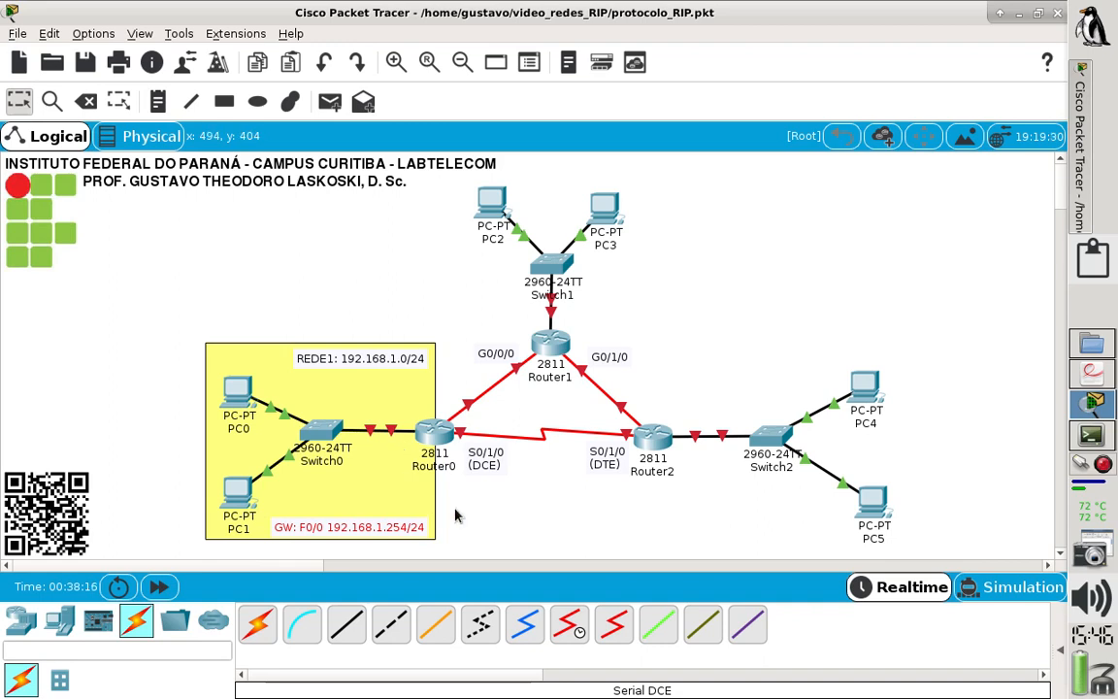
- Open Router0's command line in a maximized window and decline the initial configuration dialog with "no" to reach the router prompt
click(428, 438)
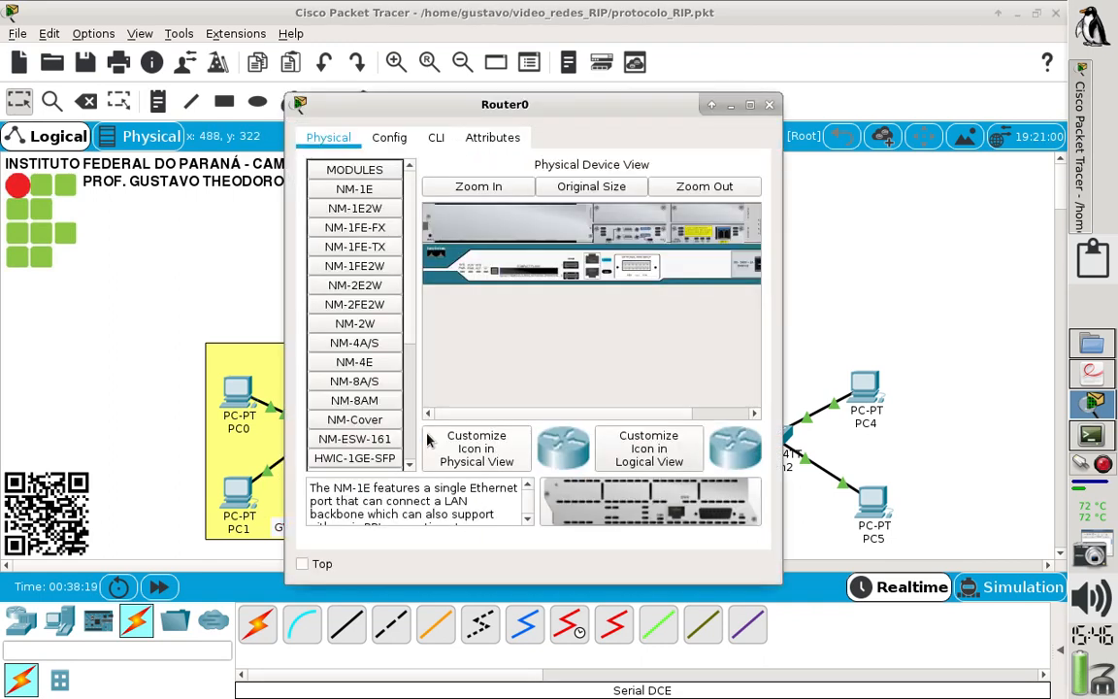
click(439, 138)
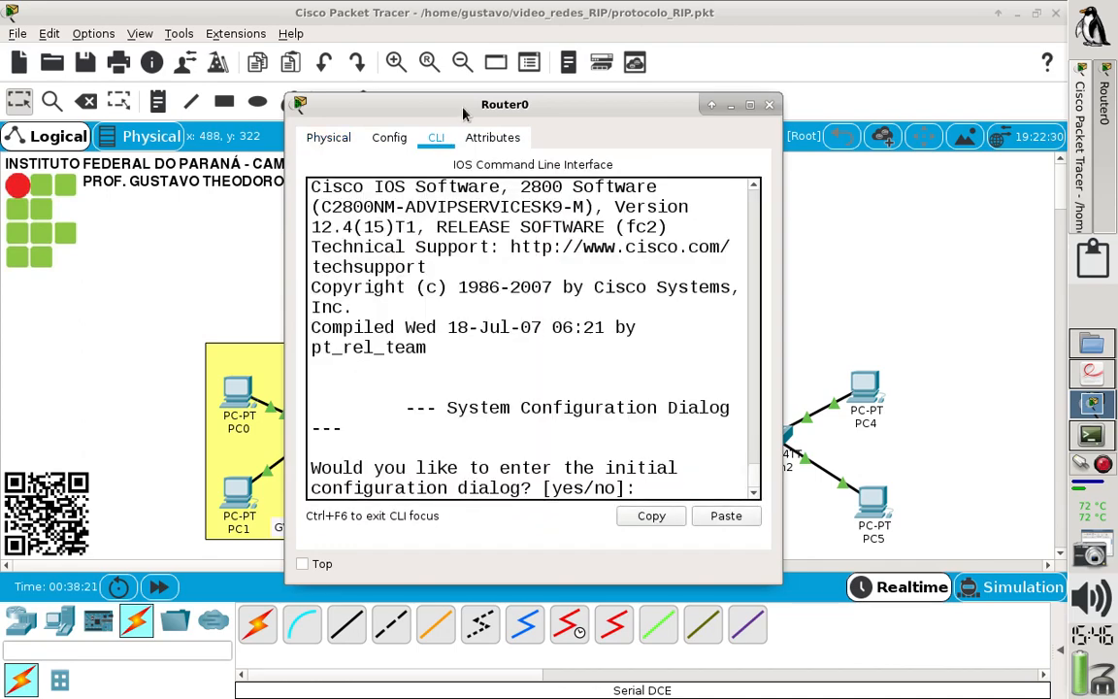
mouse_move(467, 116)
mouse_down()
mouse_move(478, 118)
mouse_move(458, 121)
mouse_up()
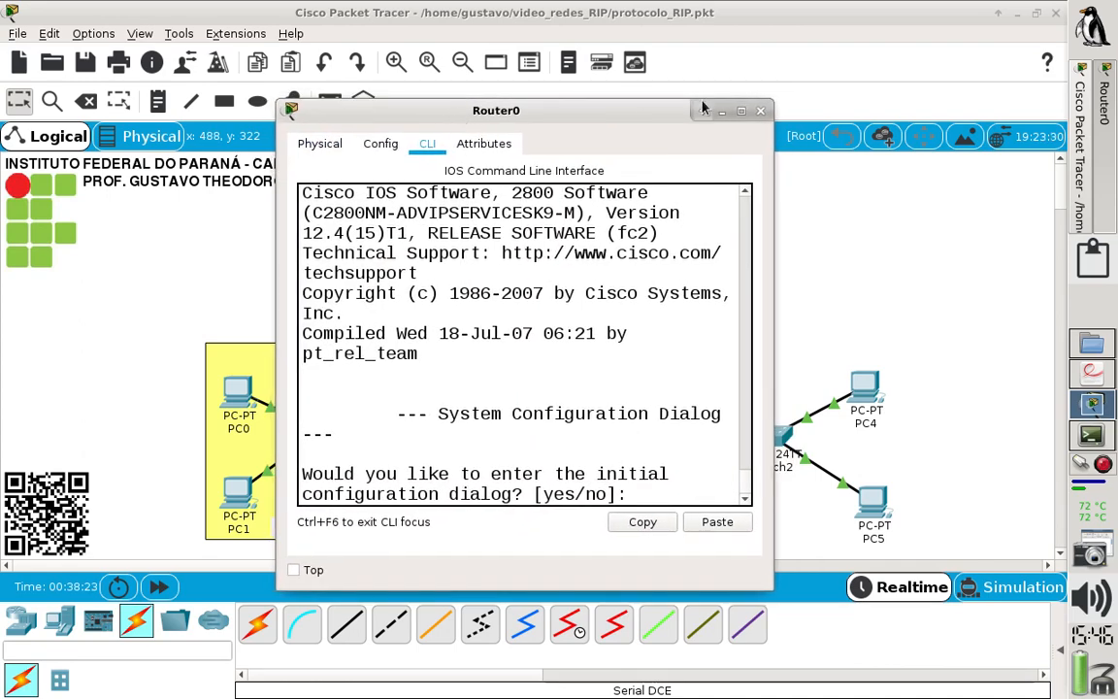
click(740, 112)
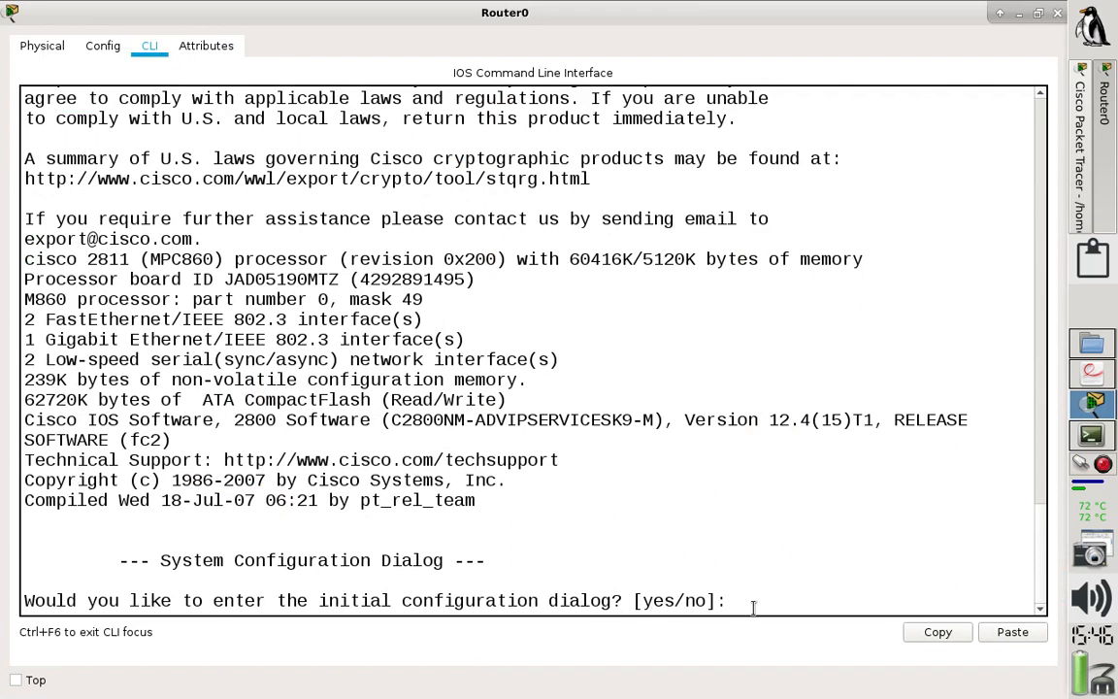
text(no)
double_click(560, 600)
click(854, 602)
key(Return)
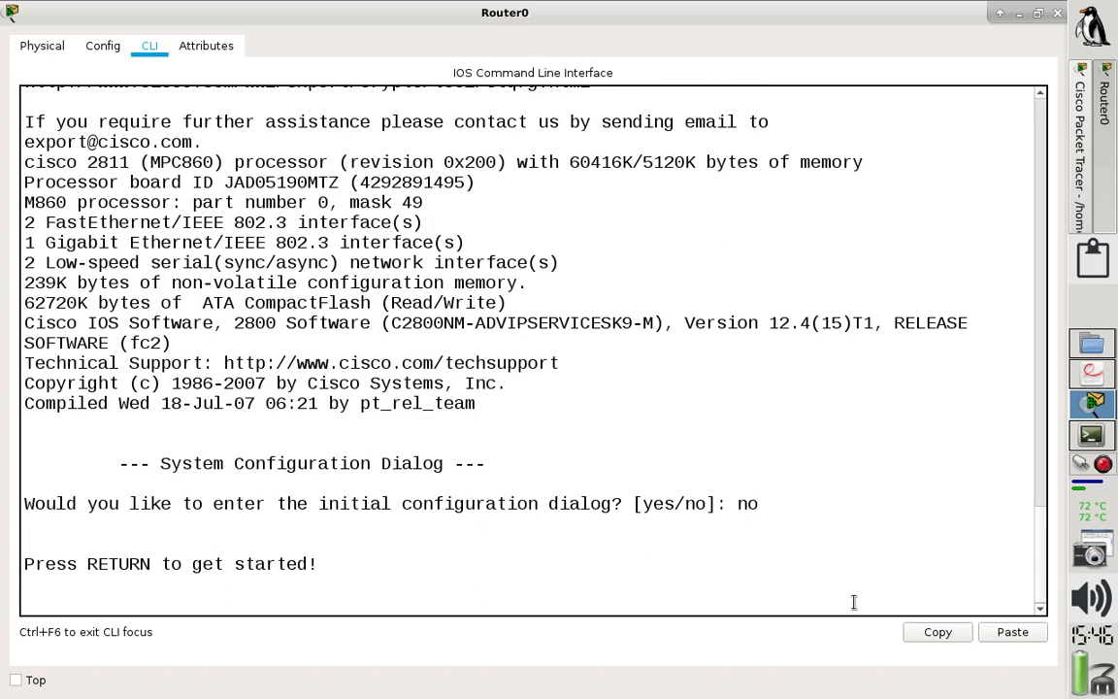
key(Return)
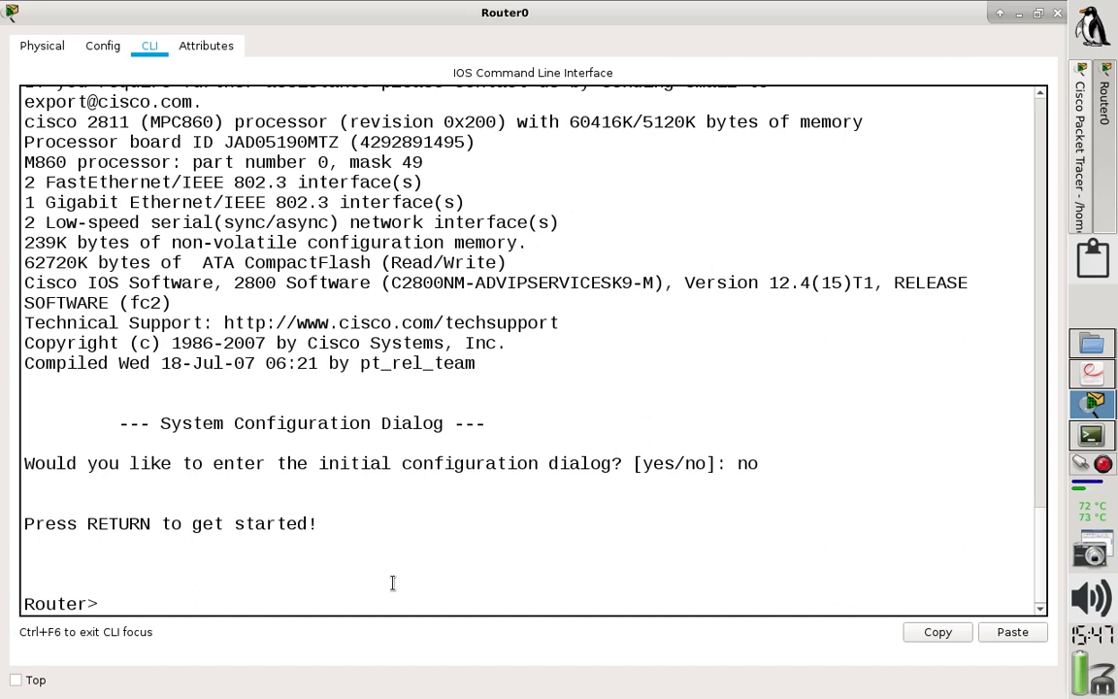
- Enter privileged mode and global configuration mode on Router0 with "en" and "conf t"
text(en)
key(Return)
text(co)
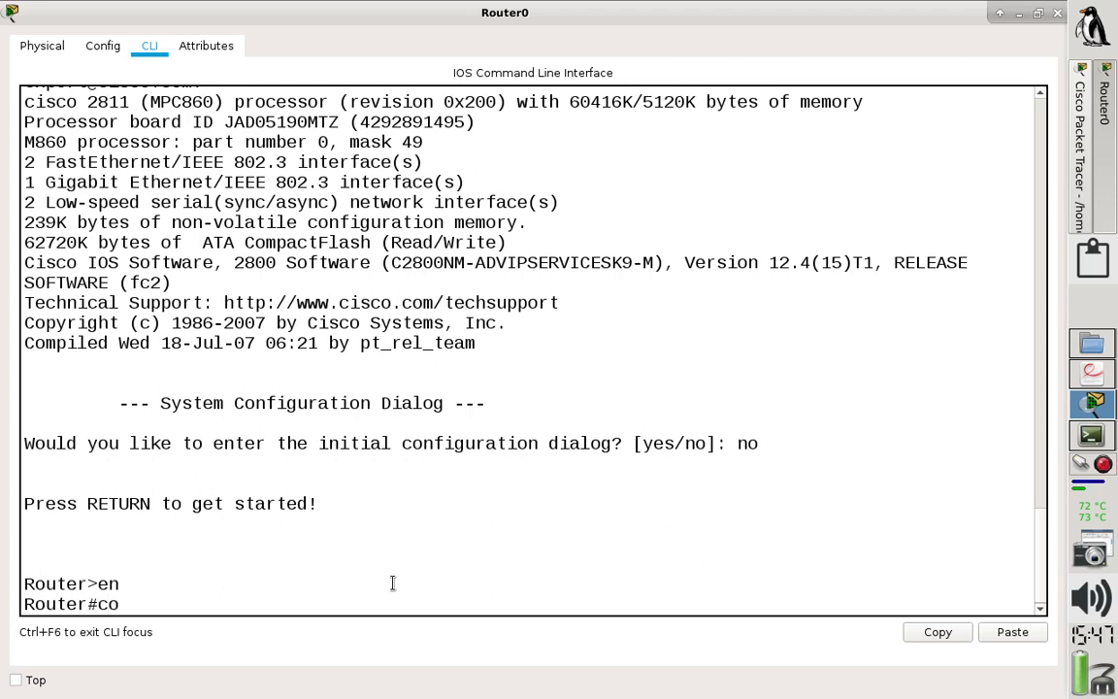
text(nf t)
key(Return)
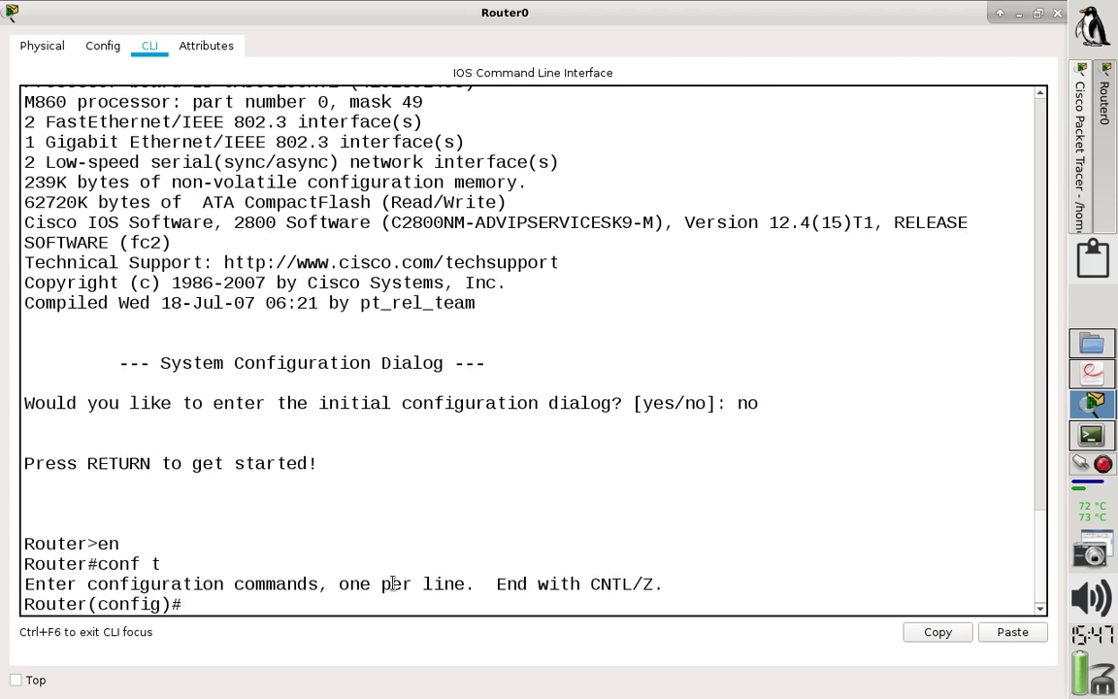
- Set the router's hostname to ROUTER0
drag(87, 604, 31, 596)
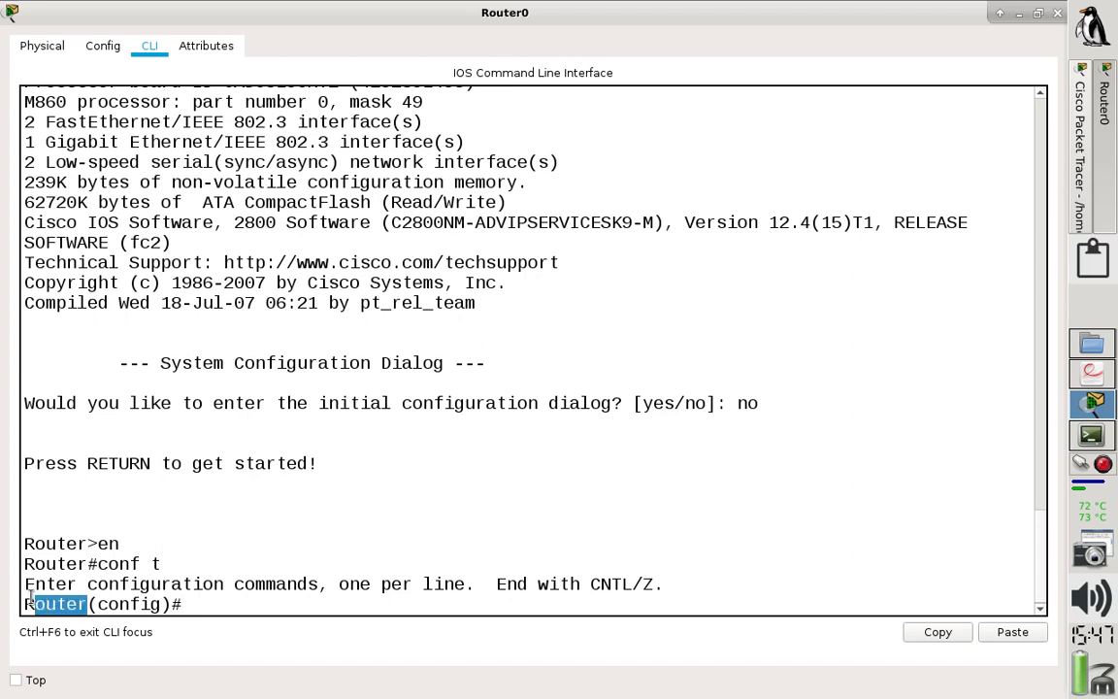
click(207, 601)
text(ho)
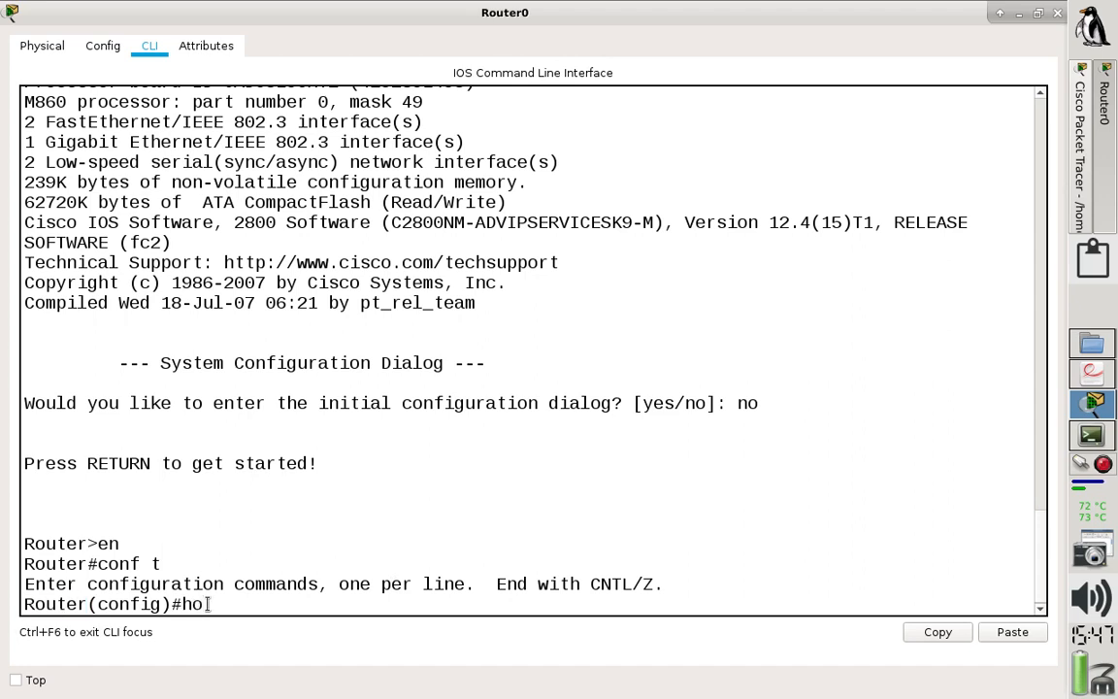
text(s)
key(Tab)
text(ROUTER0)
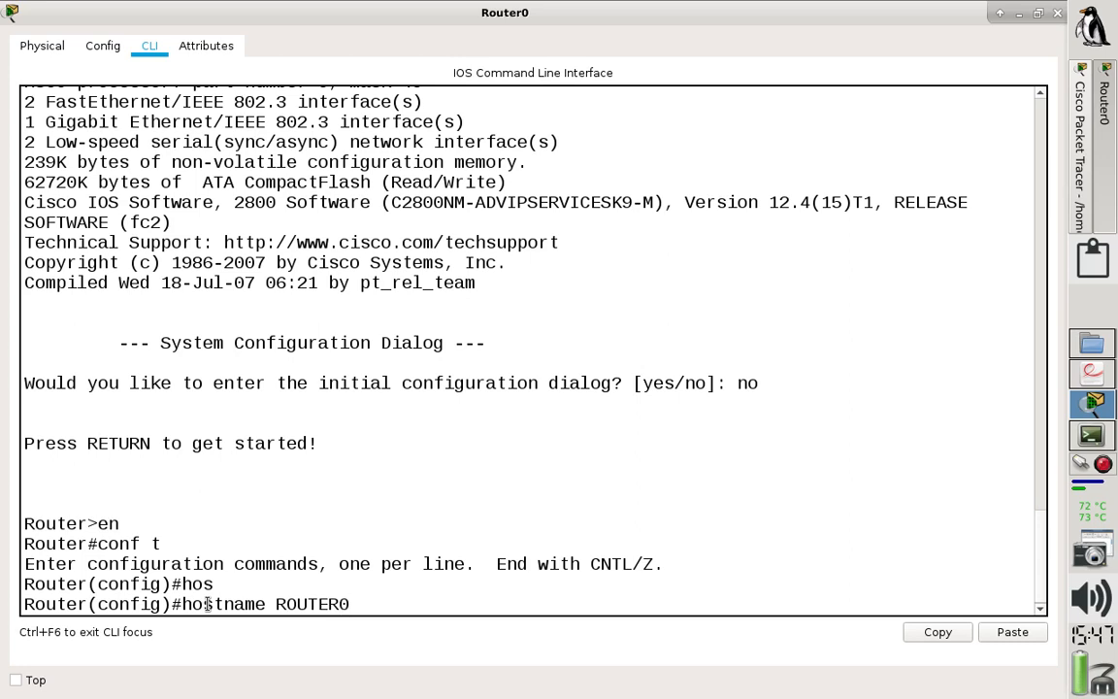
key(Return)
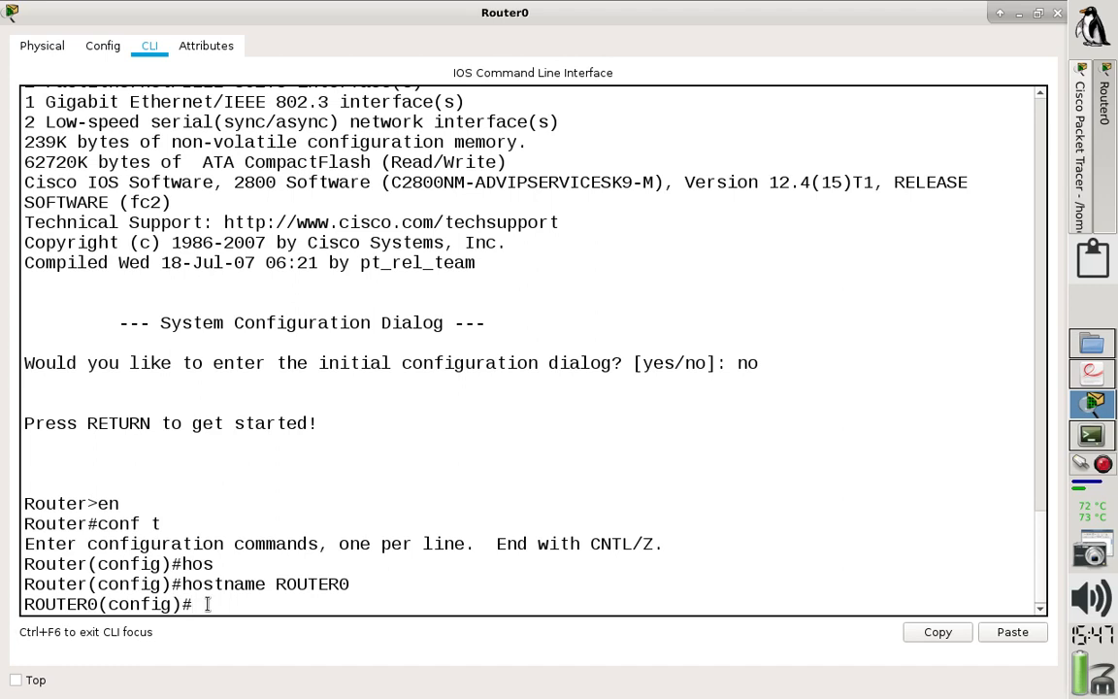
- Enter configuration of interface f0/0 and give it the description "GW"
text(int f0/0)
key(Return)
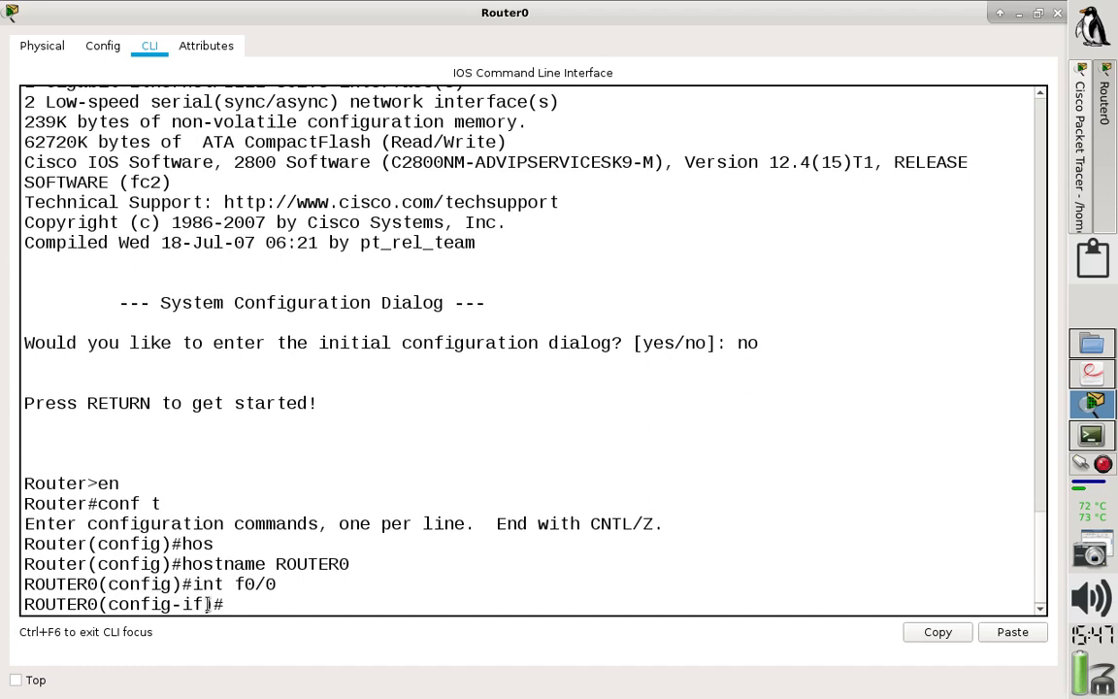
text(description)
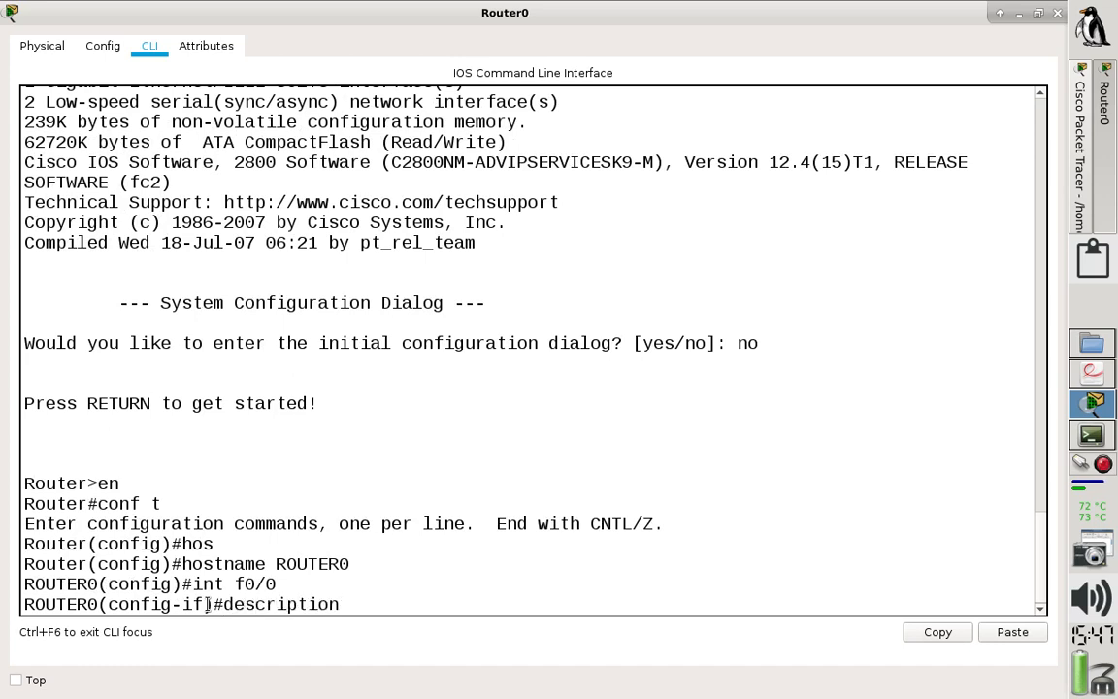
text( GW)
key(Return)
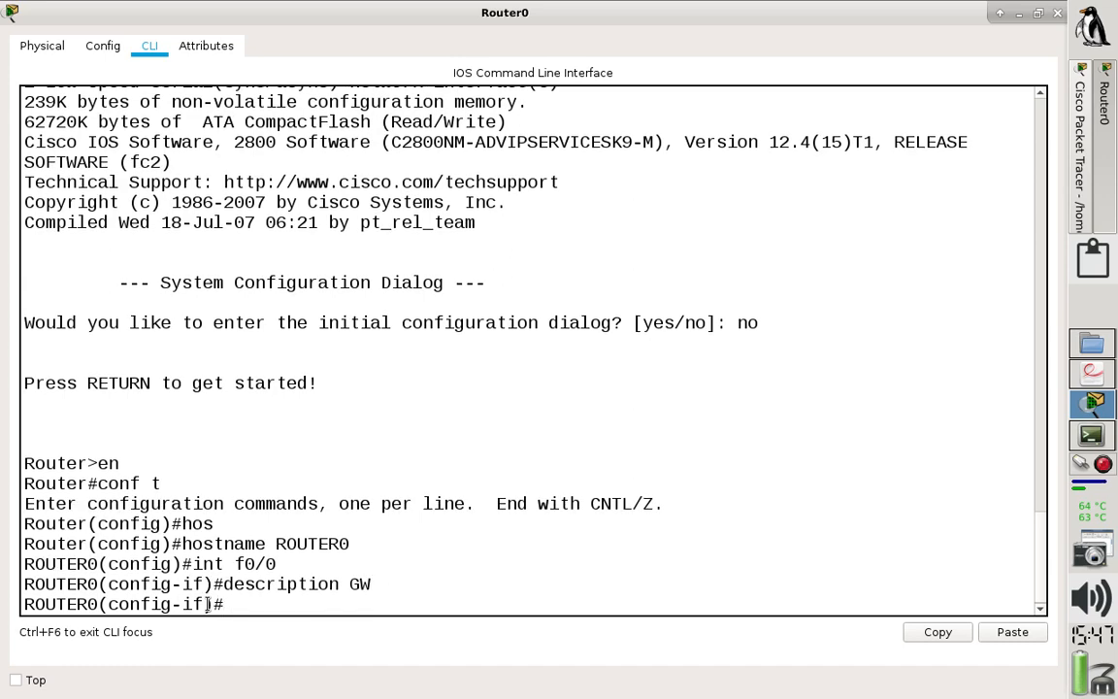
- Assign IP address 192.168.1.254 with mask 255.255.255.0 to interface f0/0
text(ip add 192.)
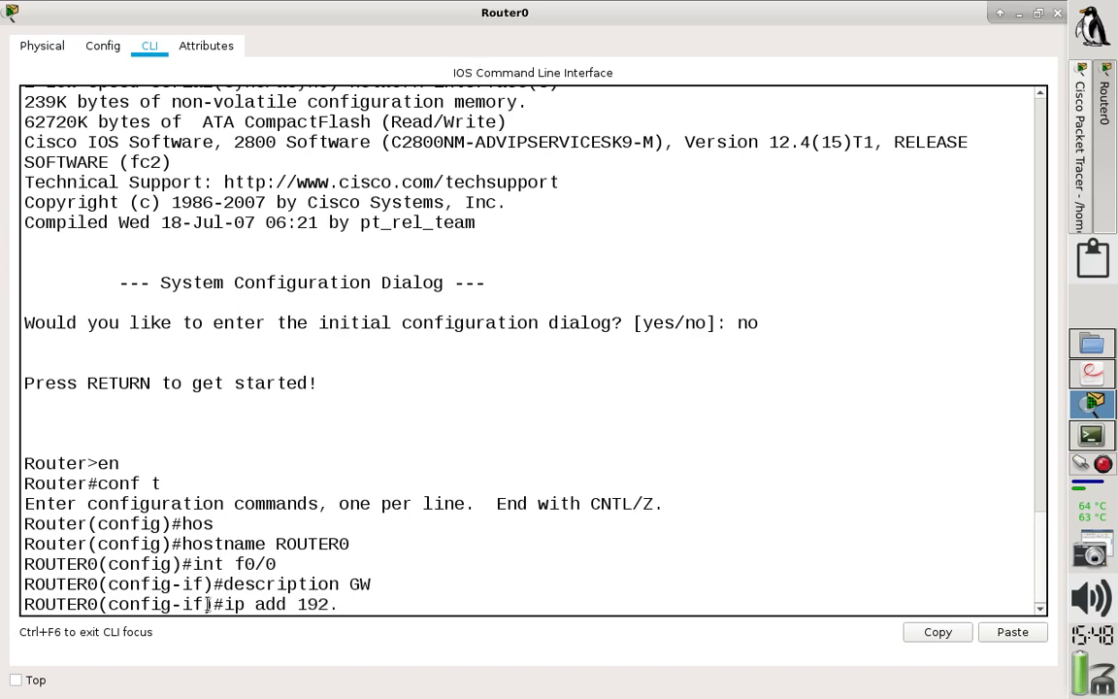
text(168.1.254 25)
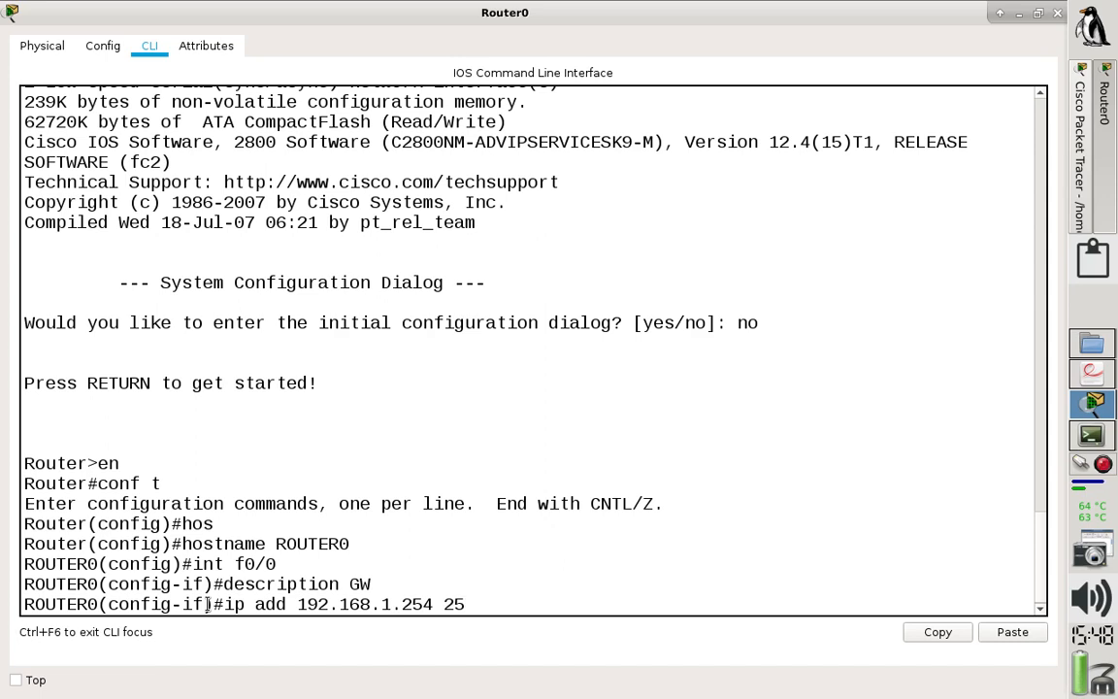
text(5.255.255.0)
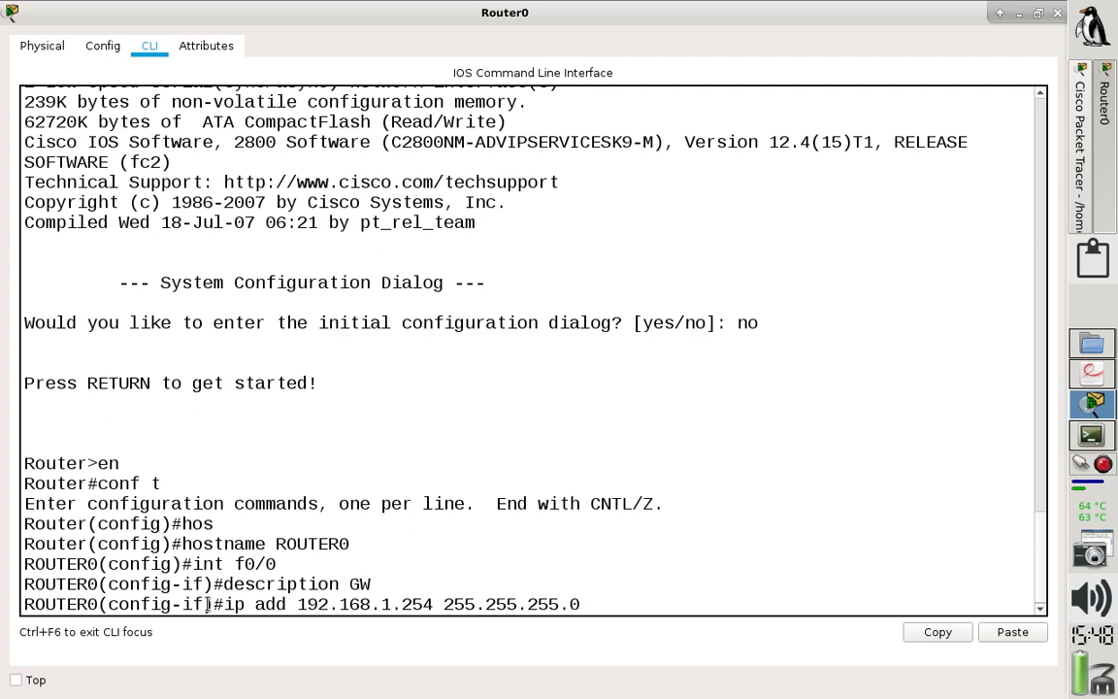
drag(217, 604, 609, 604)
key(Return)
- Enable interface f0/0 with "no shut" and exit to global configuration mode
text(n)
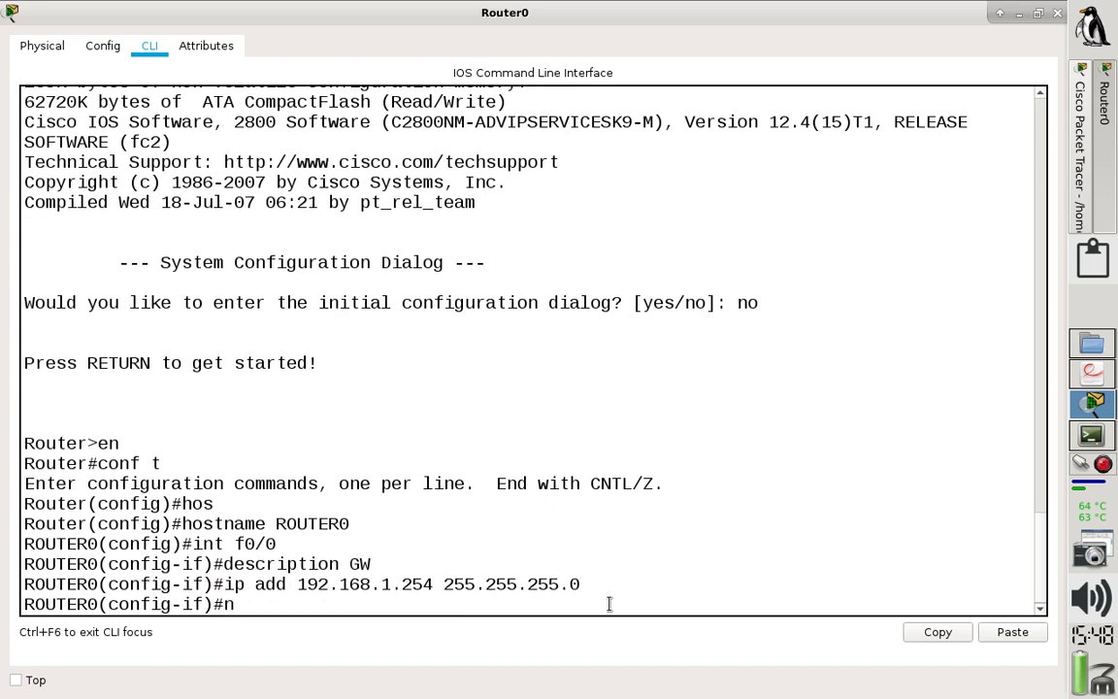
text(o shut)
key(Return)
text(exit)
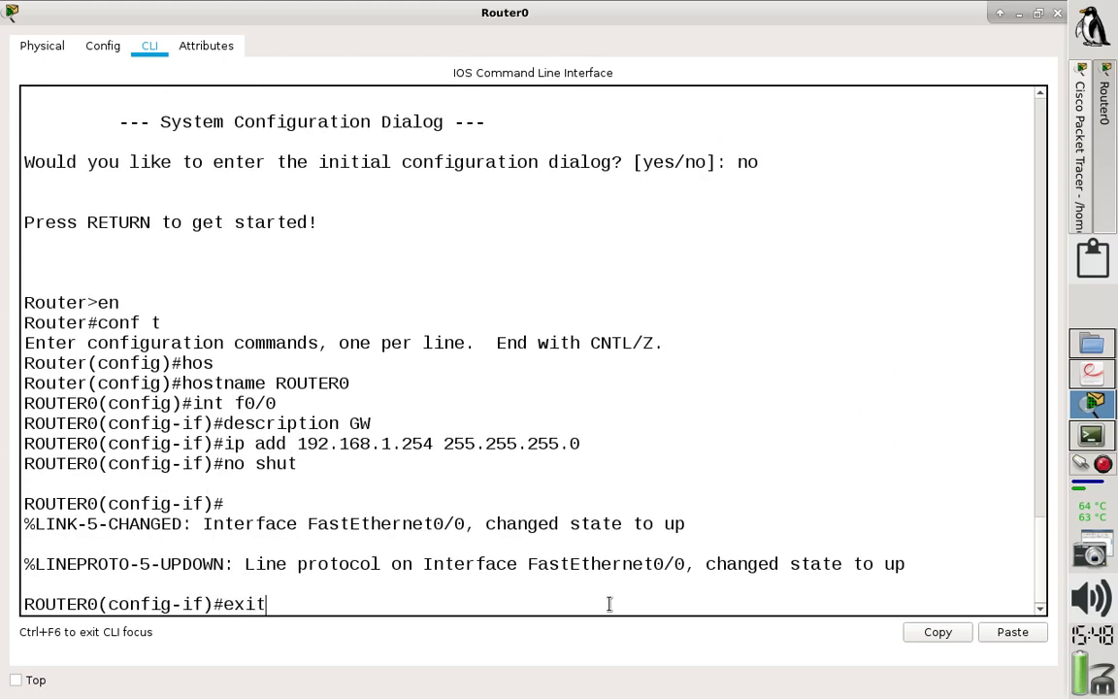
key(Return)
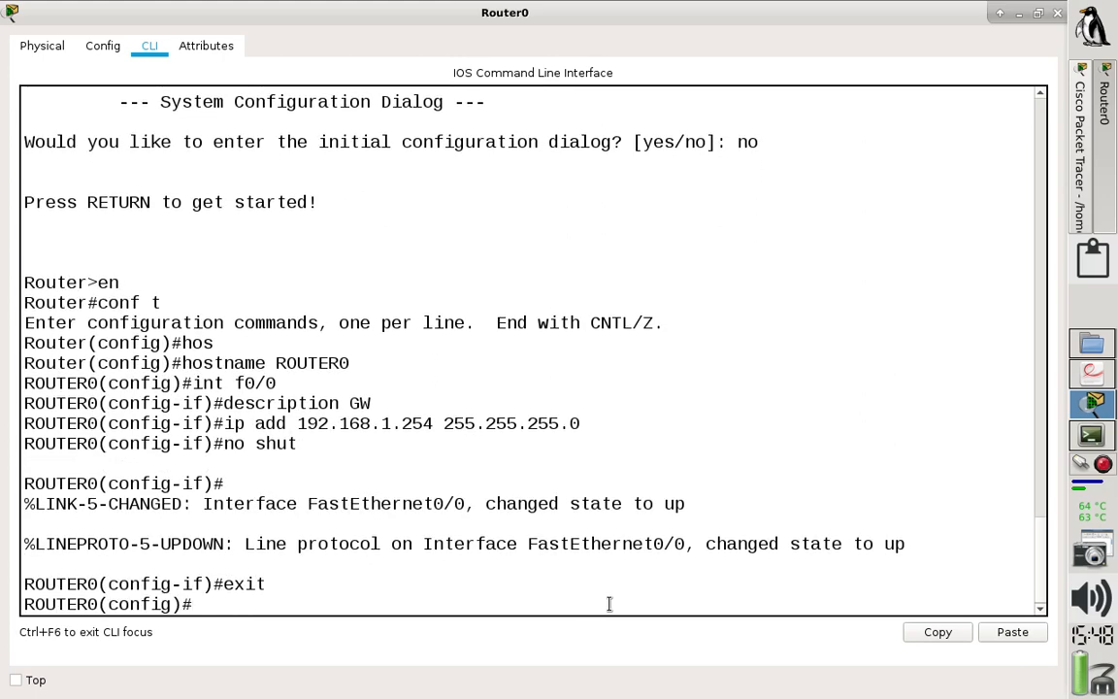
- Check Router0's links in the topology, return to its maximized command line and create the DHCP pool REDE1
click(1082, 155)
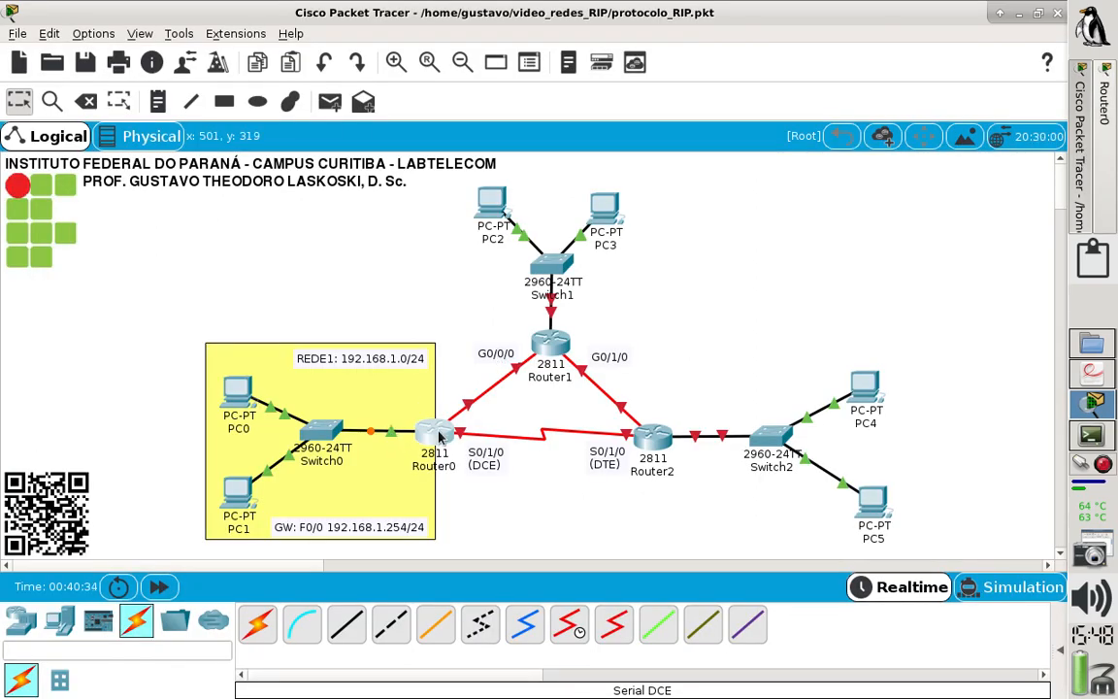
mouse_move(438, 438)
click(440, 442)
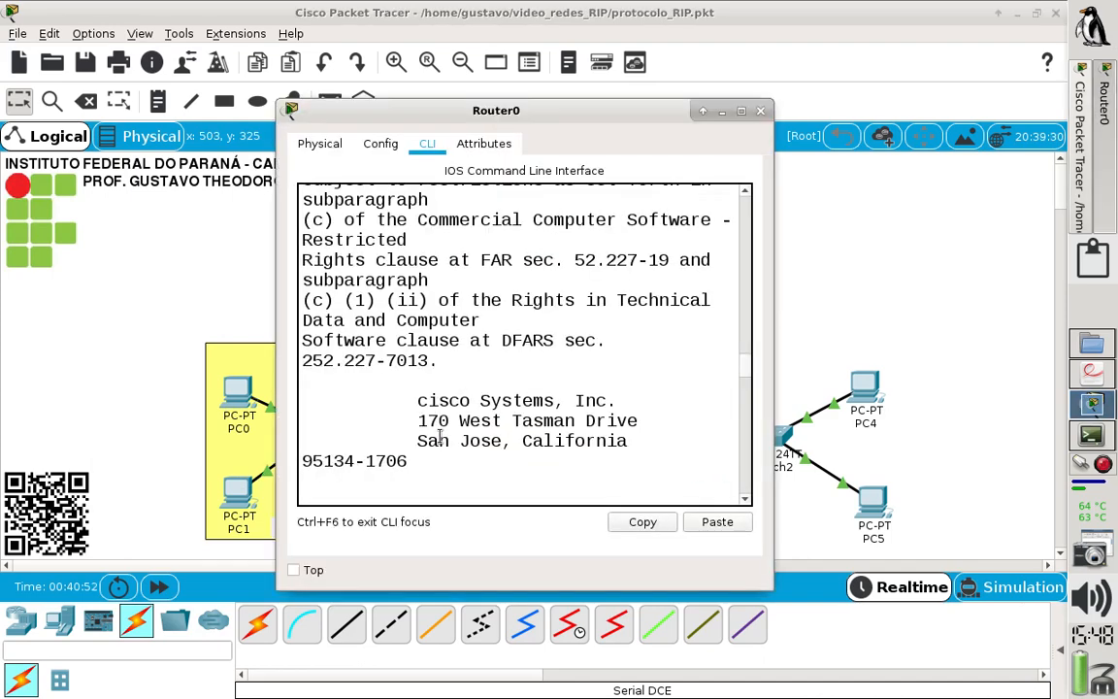
click(742, 112)
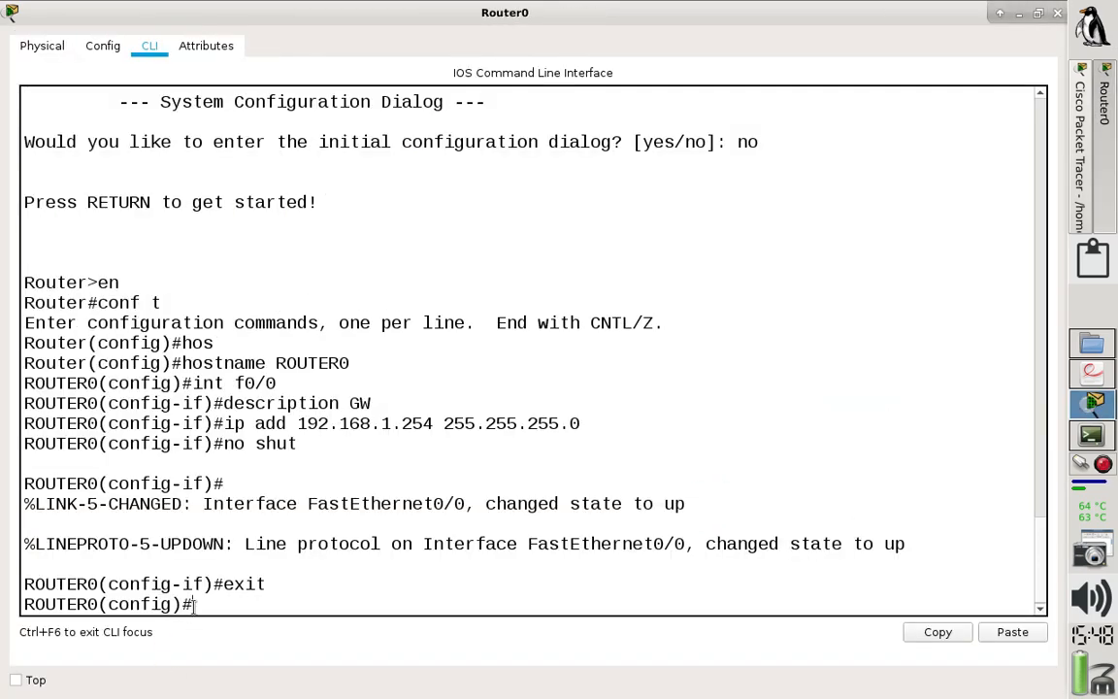
mouse_move(194, 604)
mouse_down()
mouse_move(102, 603)
mouse_move(24, 583)
mouse_move(197, 602)
mouse_up()
text(ip dhcp p)
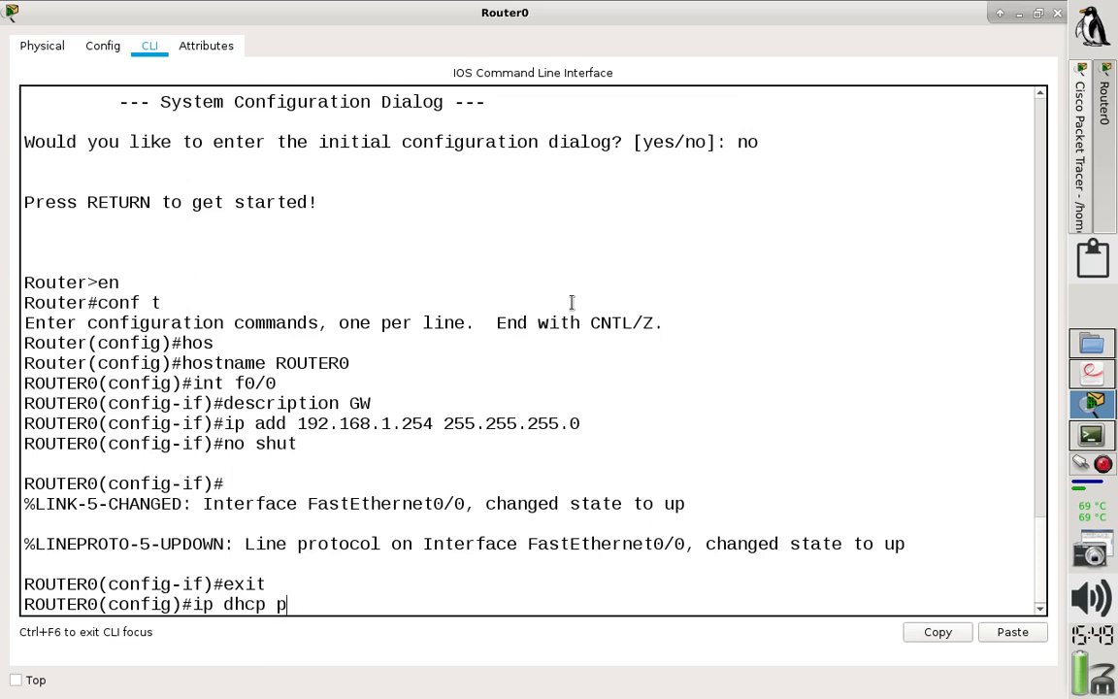
text(ool REDE1)
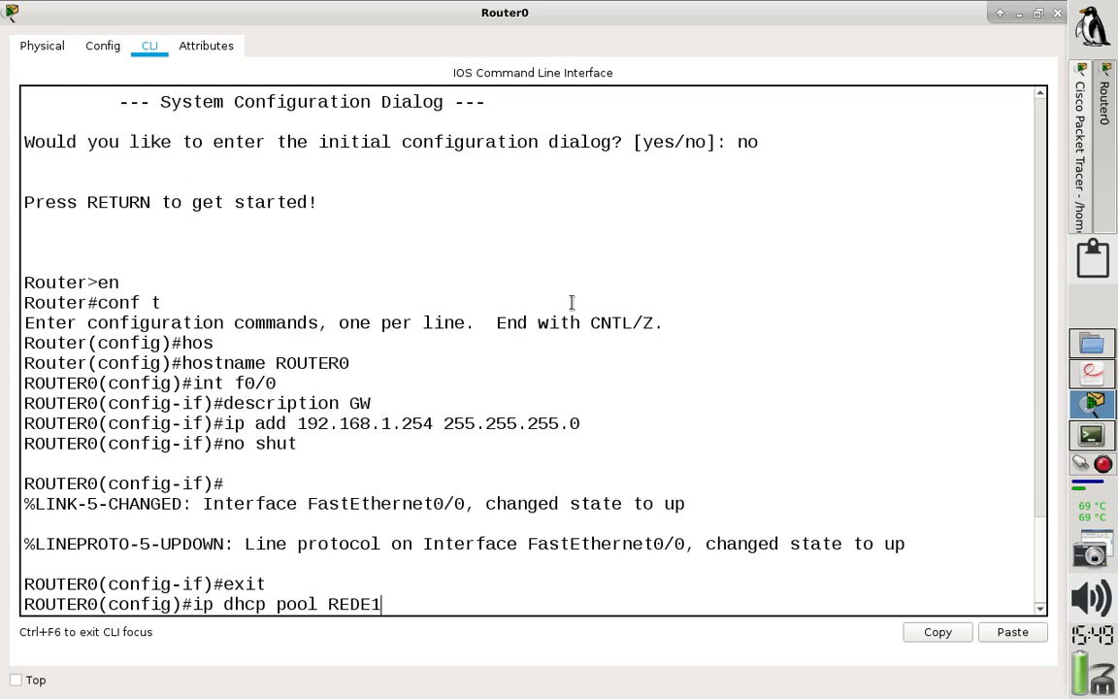
key(Return)
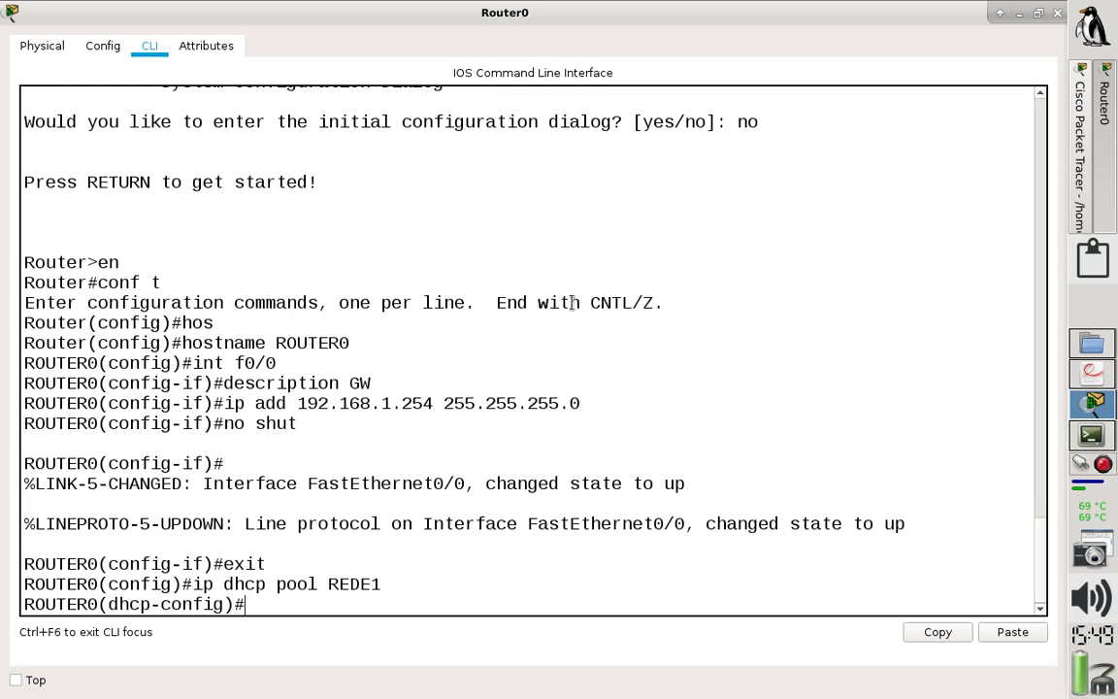
- Set the DHCP pool's network to 192.168.1.0 with mask 255.255.255.0, consulting the lab PDF's network diagram for the mask
text(network 192)
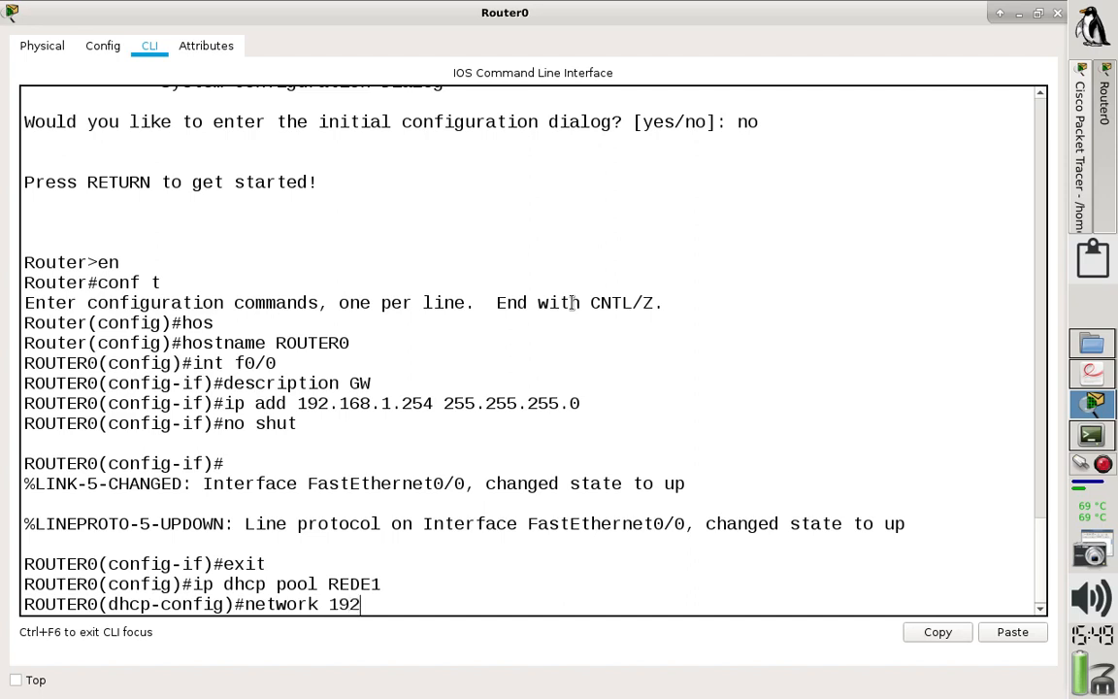
text(.168.1.0)
click(1088, 374)
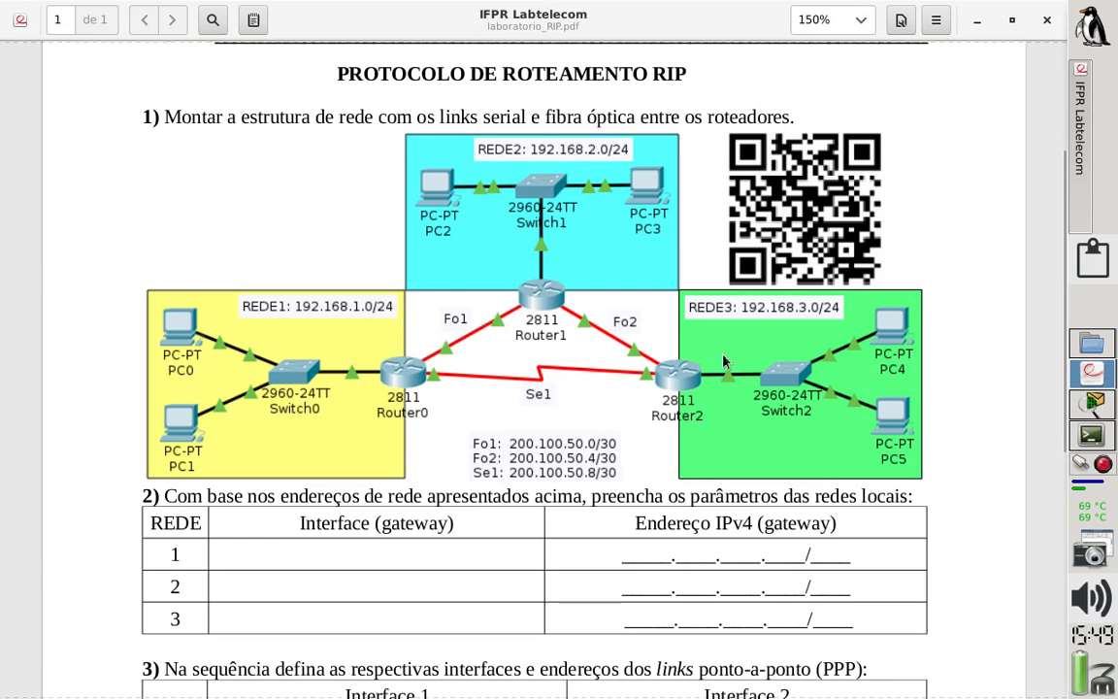
click(1092, 402)
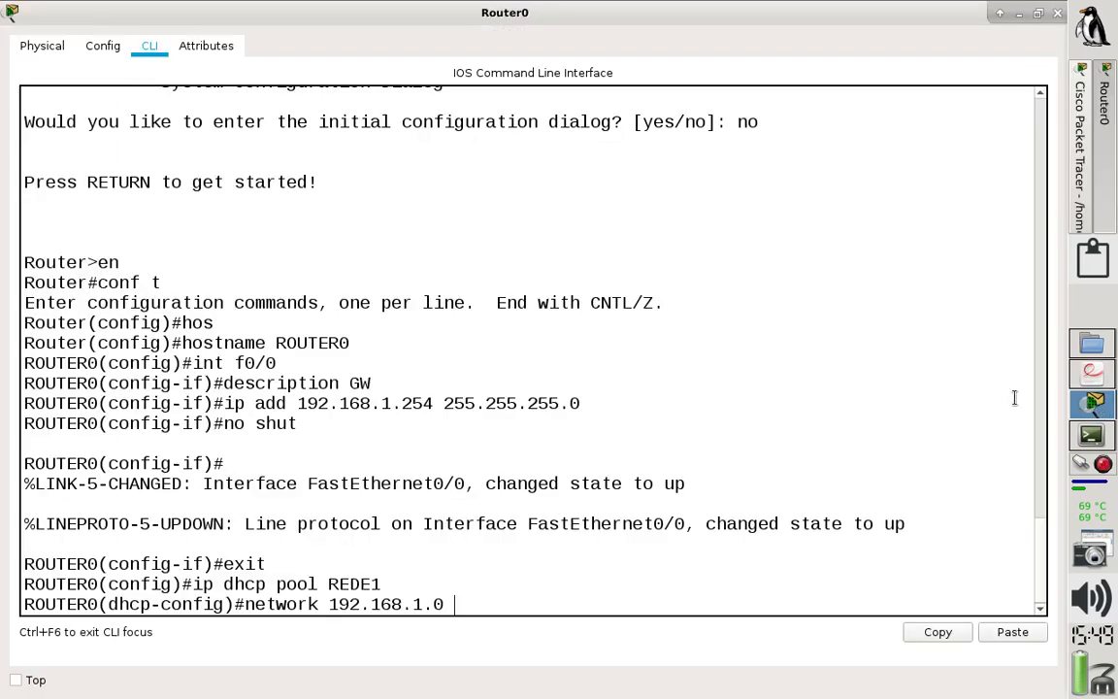
text(255.255.255.0)
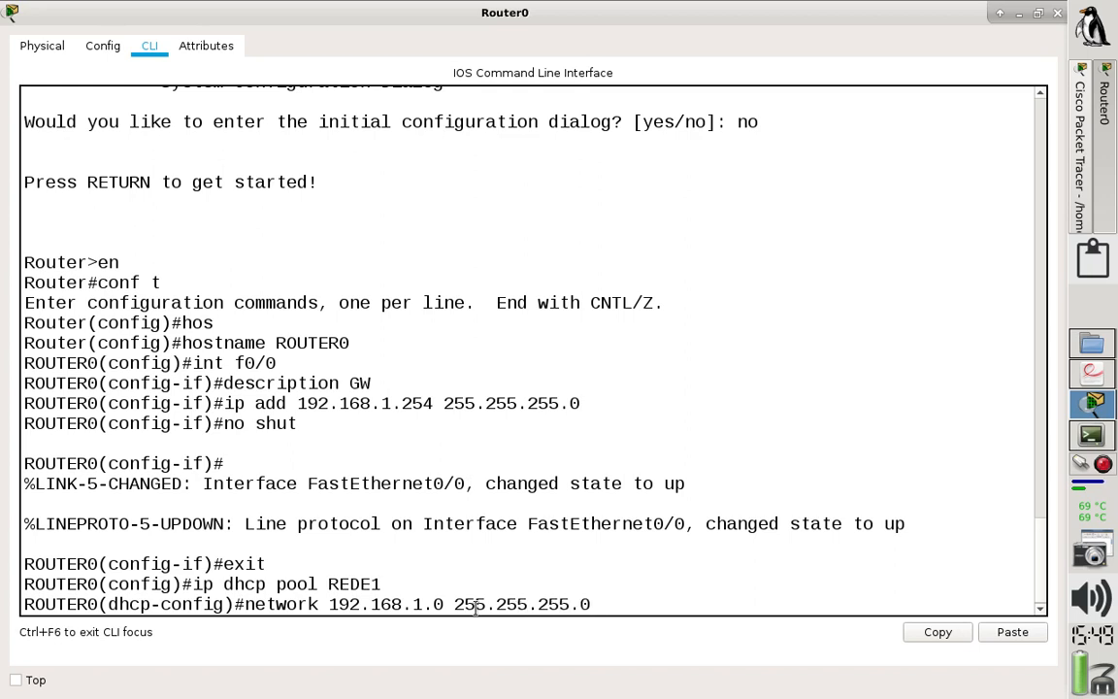
key(Return)
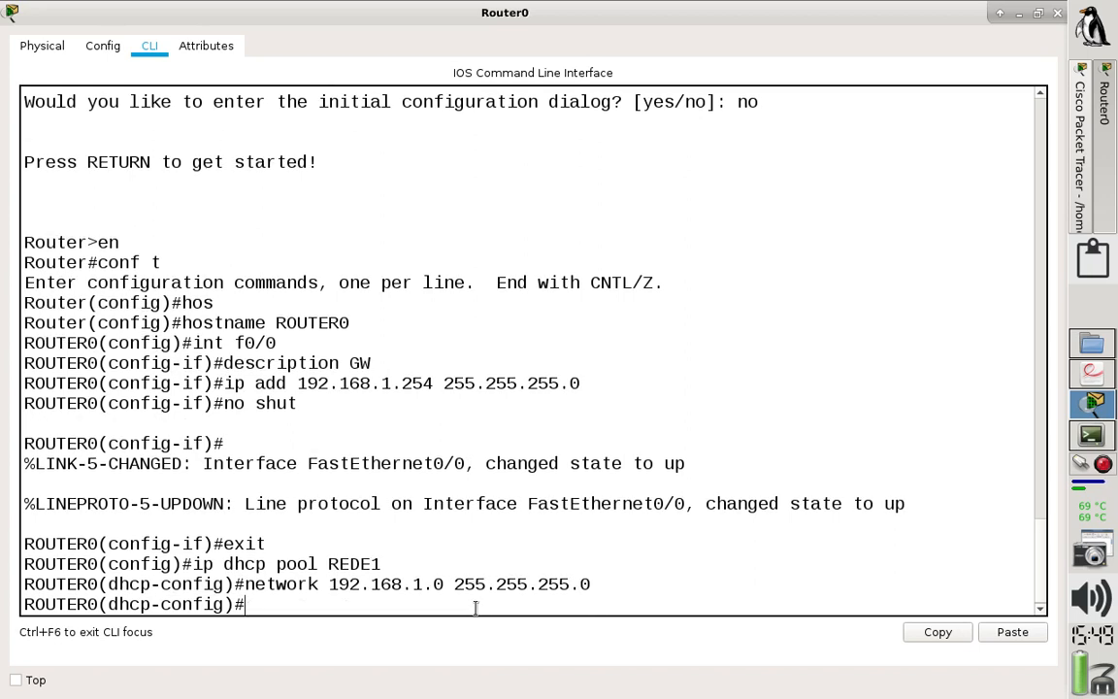
- Set the DHCP pool's default router to the f0/0 address 192.168.1.254
text(default-ro)
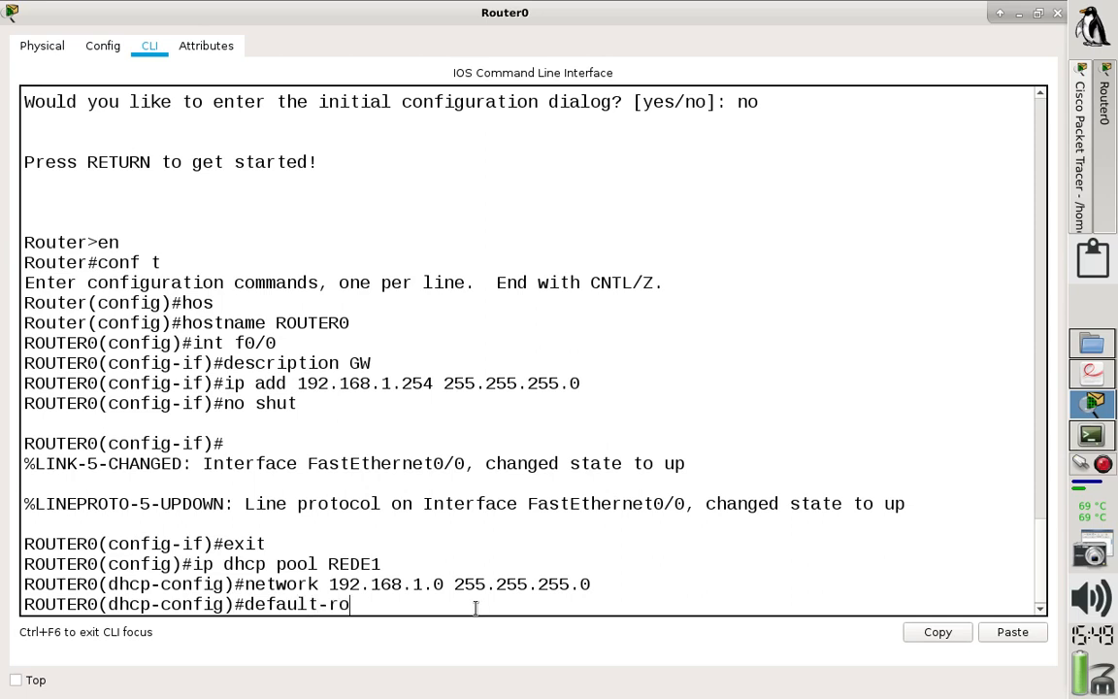
text(uter)
drag(297, 383, 433, 383)
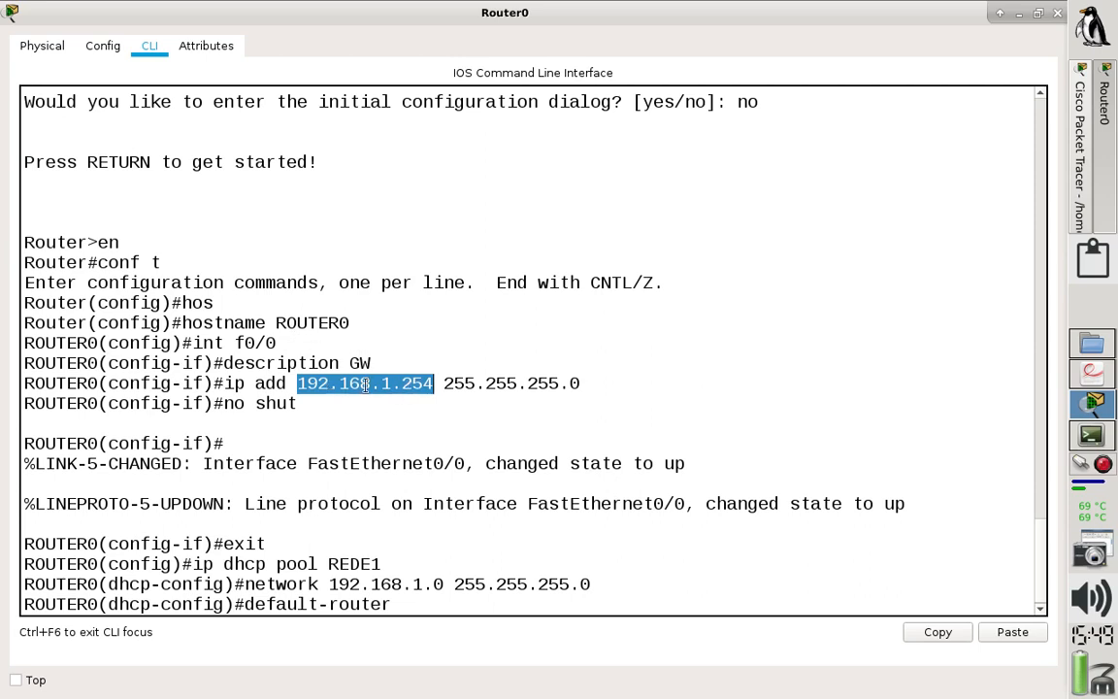
click(425, 606)
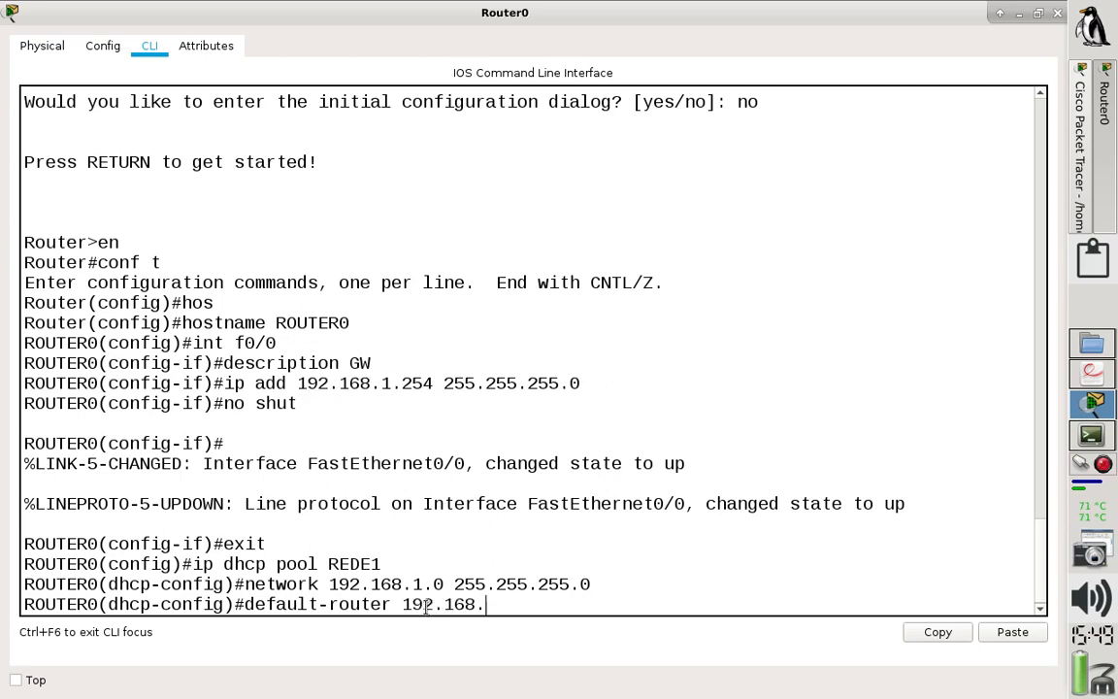
text(1.254)
key(Return)
- Set the DHCP pool's DNS server to 192.168.1.254 and exit to global configuration mode
text(dns-server 192.)
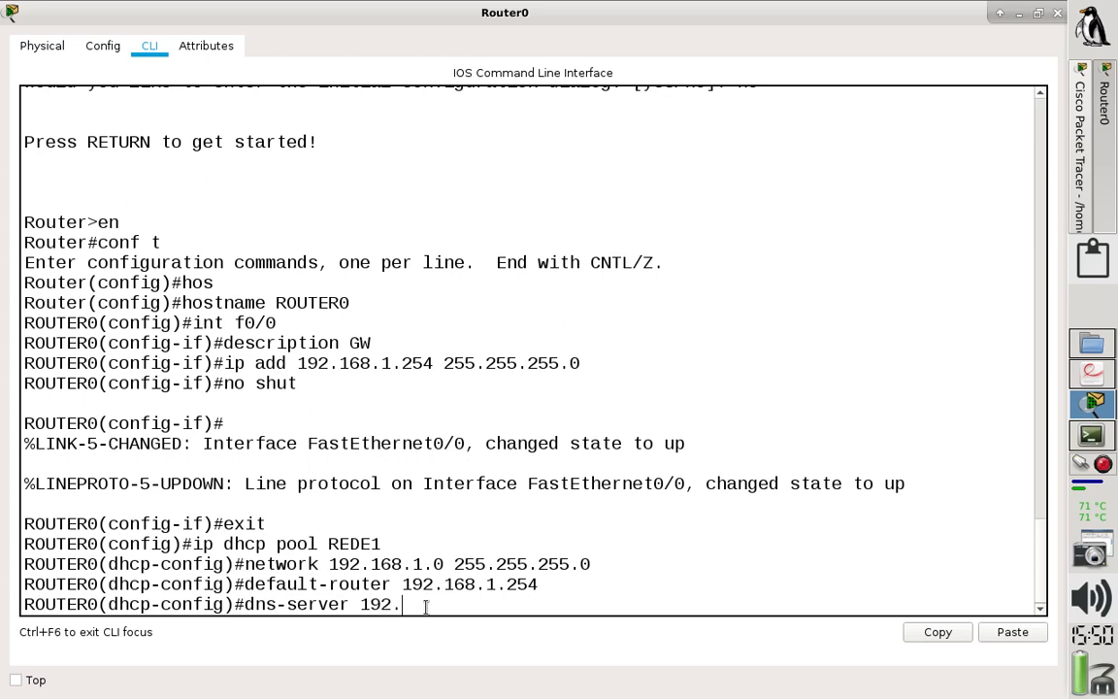
text(168.1.254)
key(Return)
text(ex)
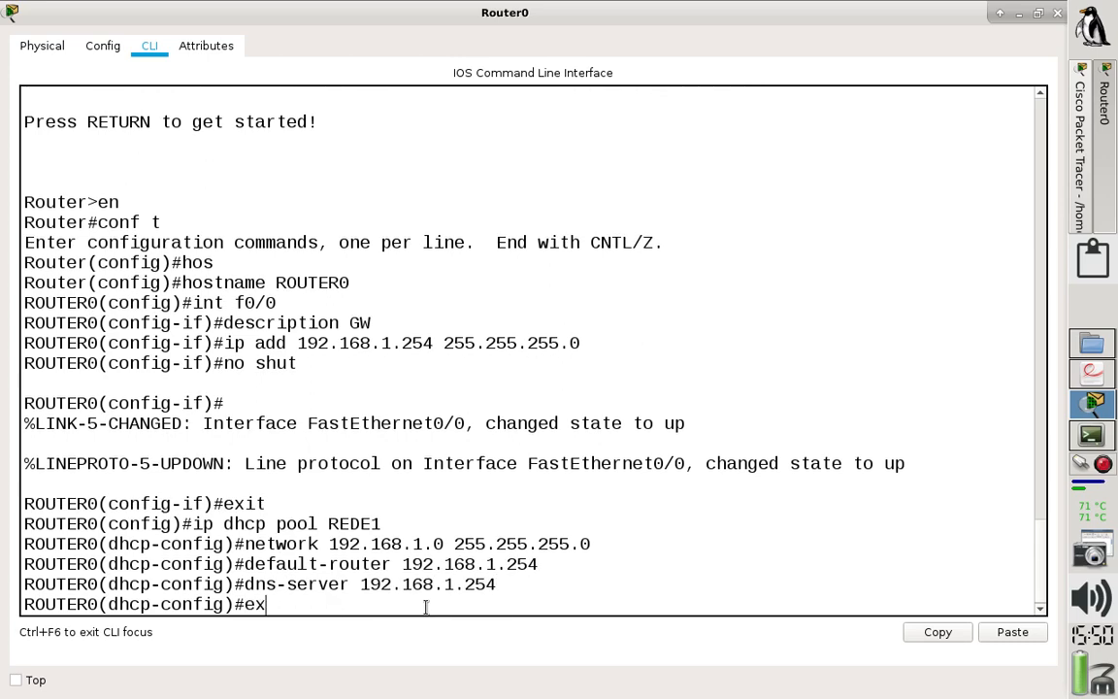
text(it)
key(Return)
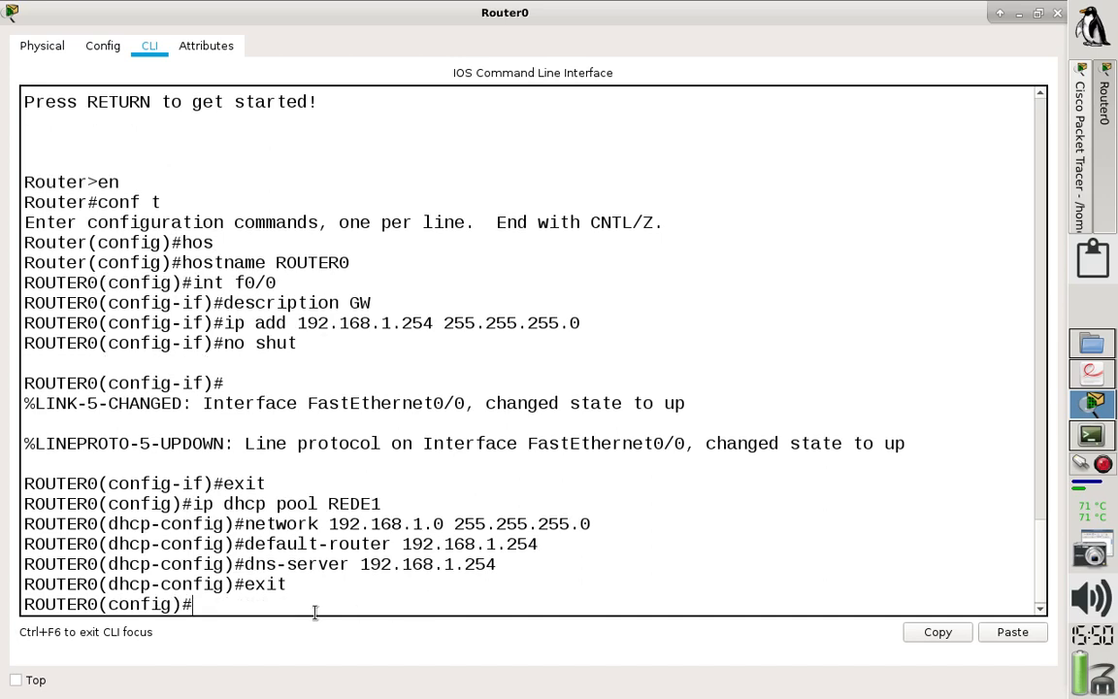
- Review the DHCP pool REDE1 commands and save Router0's configuration with "do wr"
drag(315, 589, 9, 503)
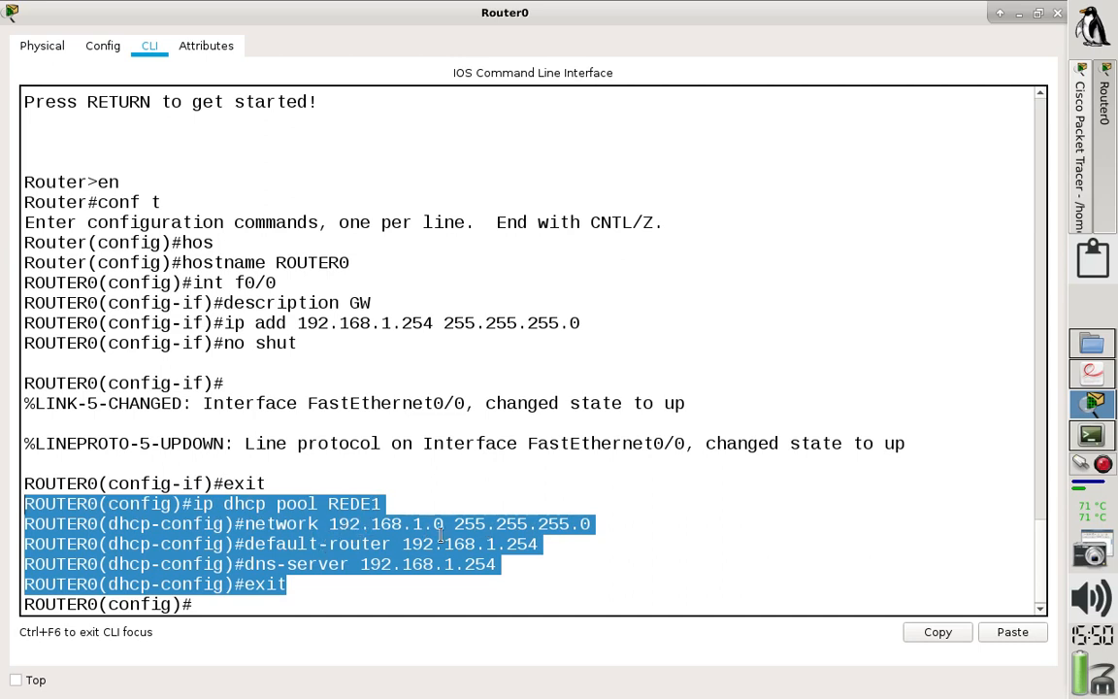
click(287, 609)
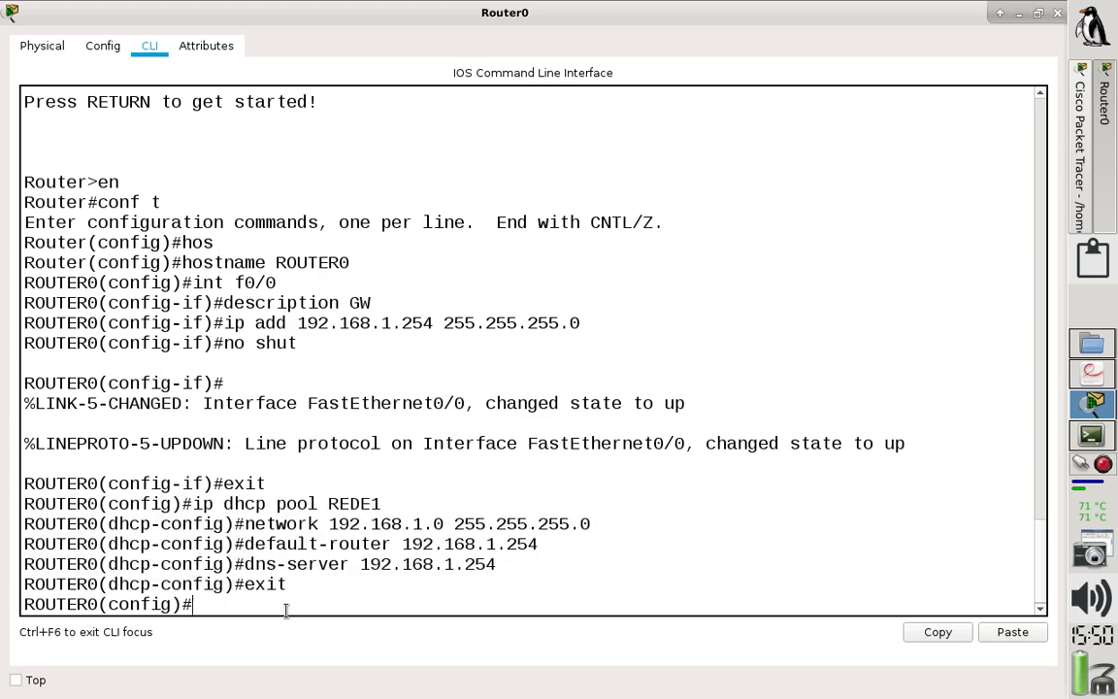
text(do wr)
key(Return)
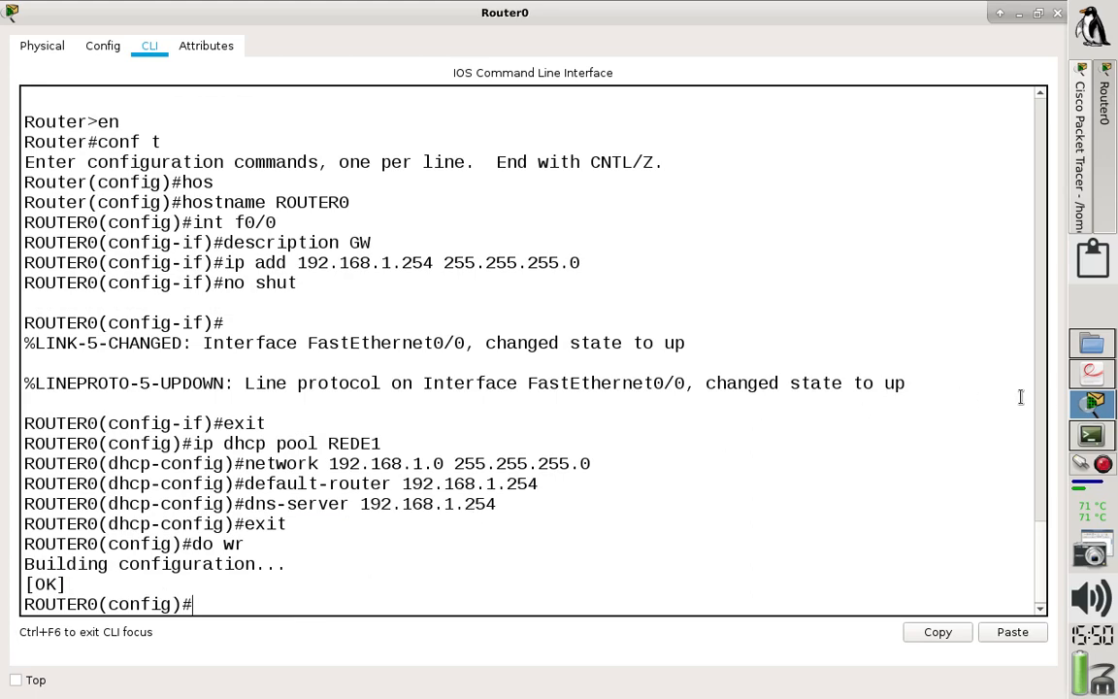
- Return to the topology, switch PC0's IP configuration to DHCP and check its assigned addressing
click(1085, 185)
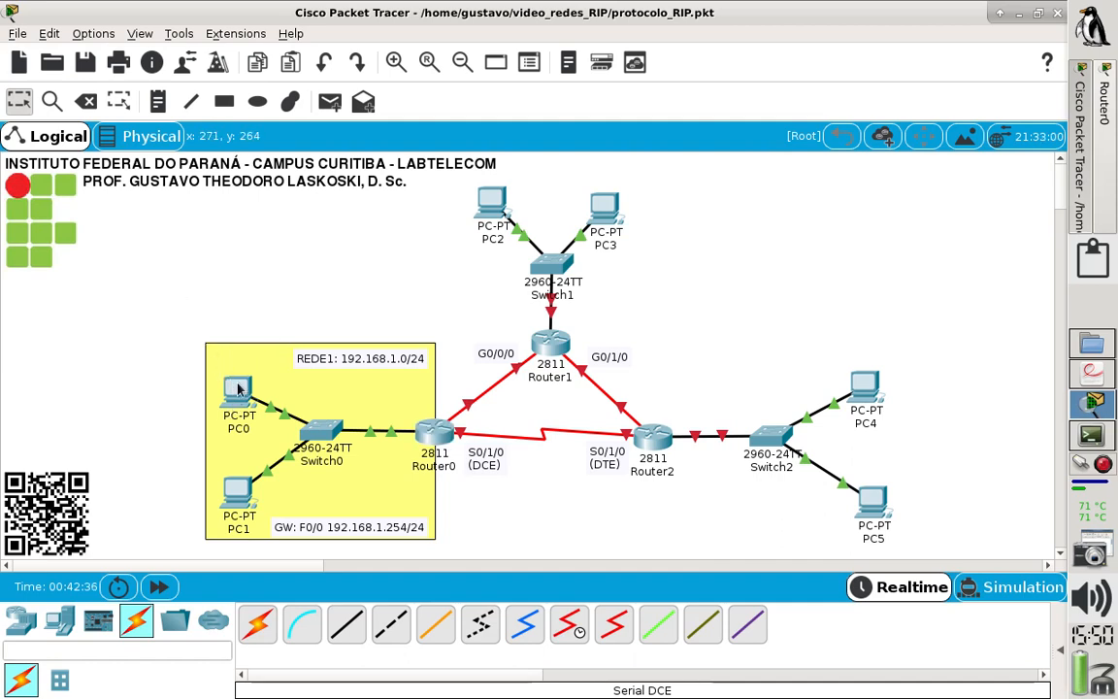
mouse_move(237, 388)
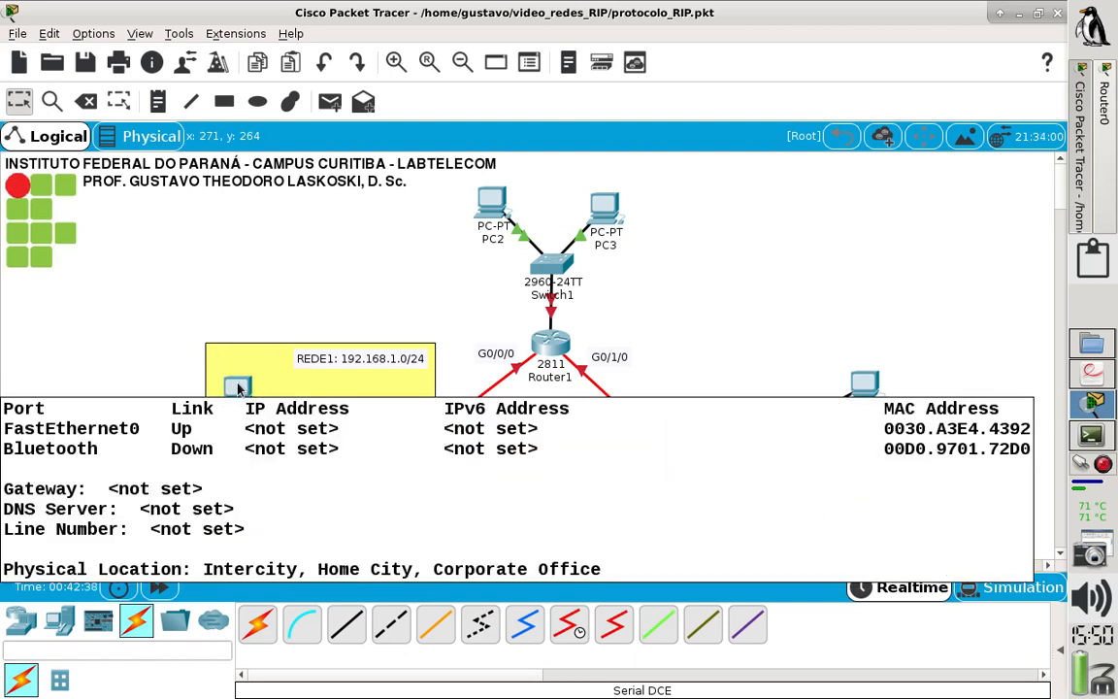
click(238, 388)
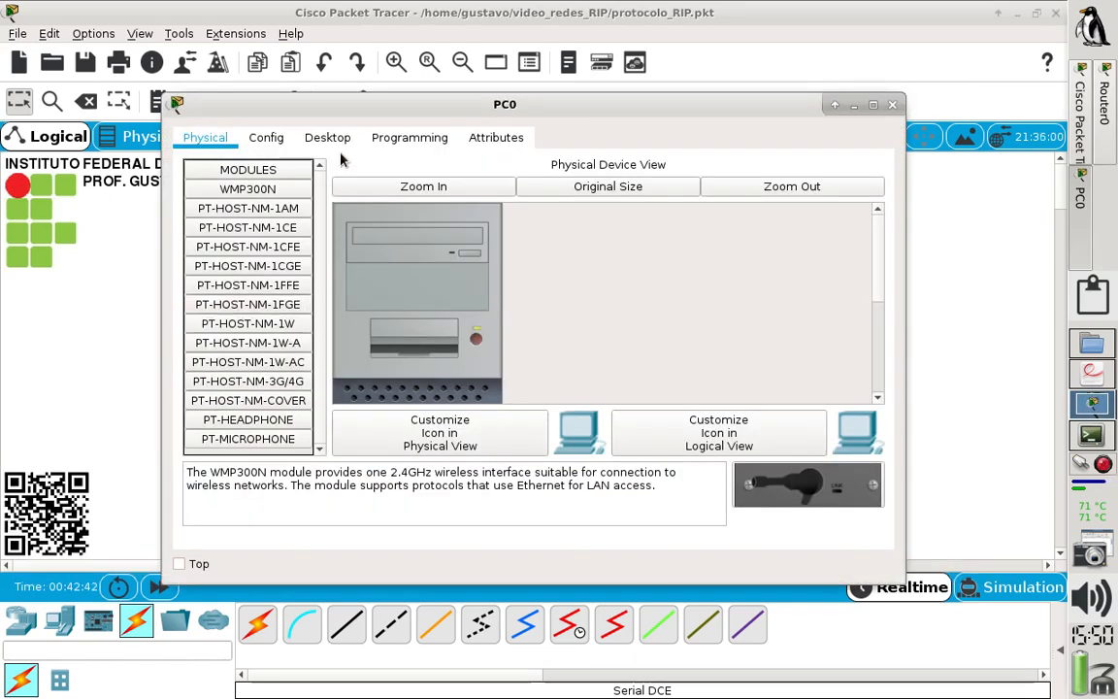
click(312, 139)
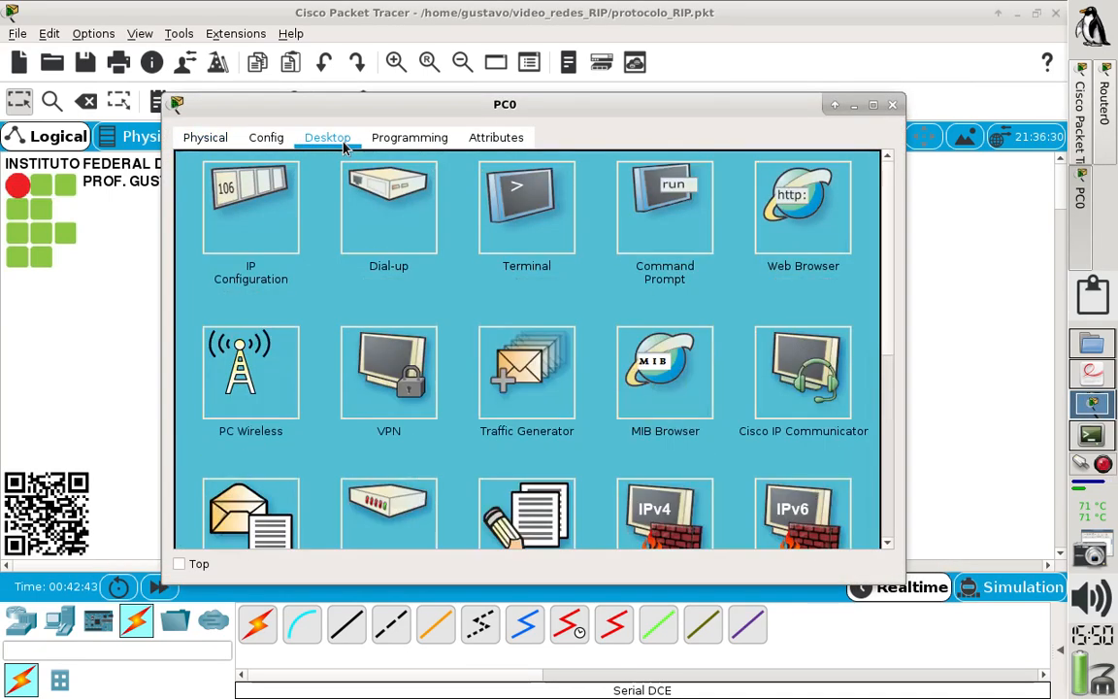
click(245, 187)
click(198, 181)
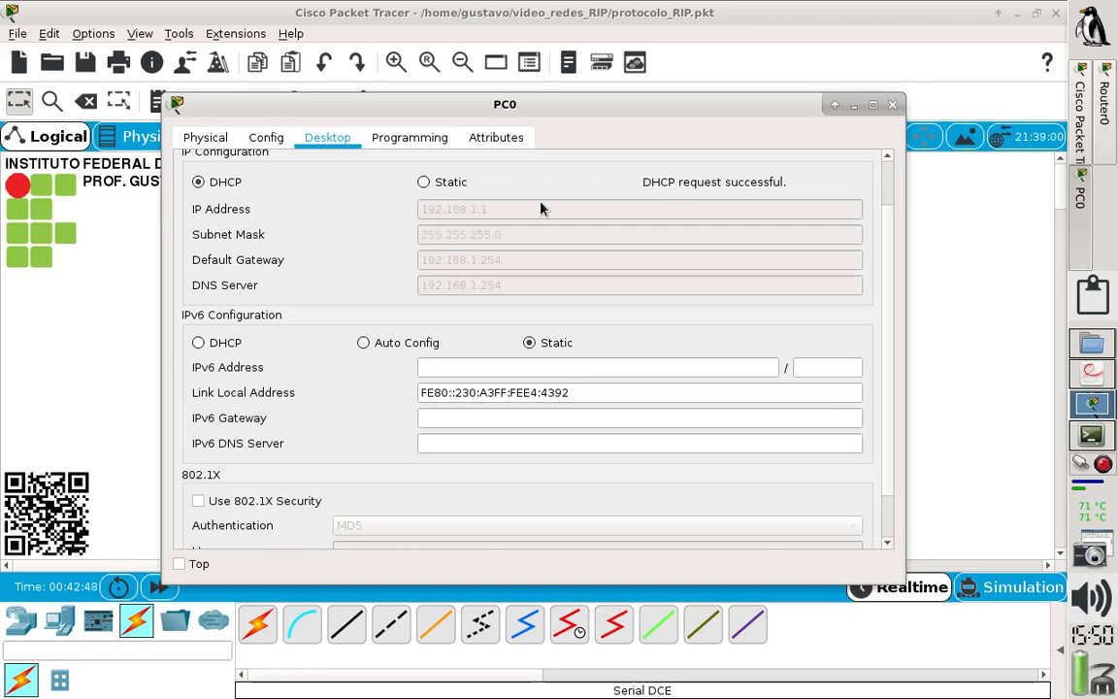
click(892, 104)
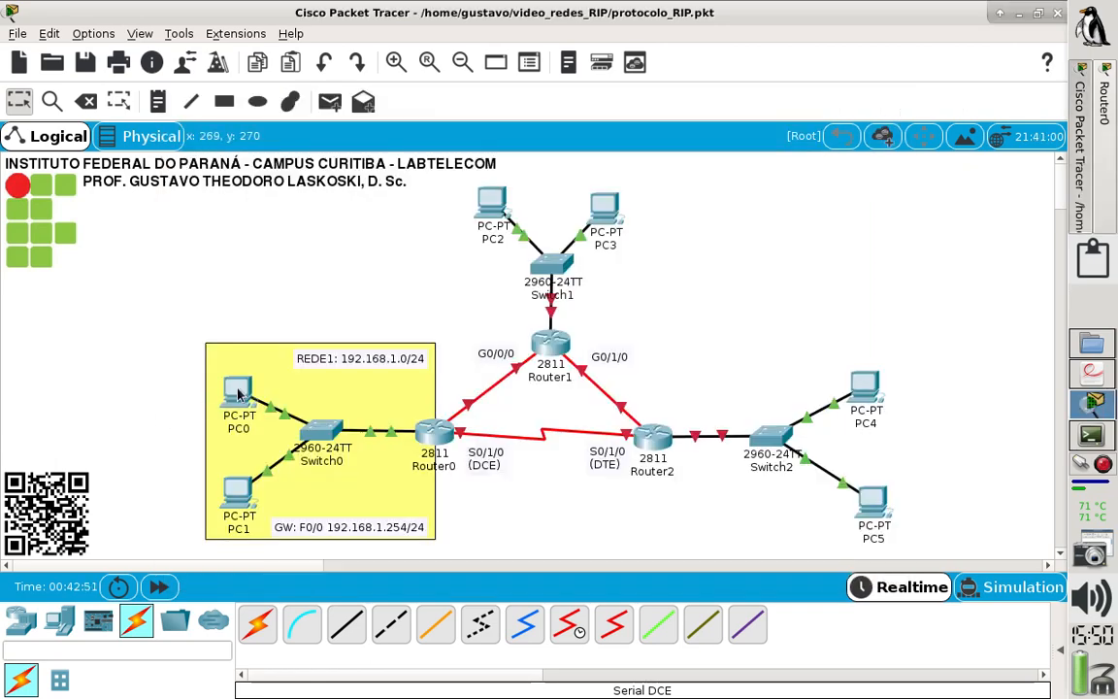
mouse_move(234, 393)
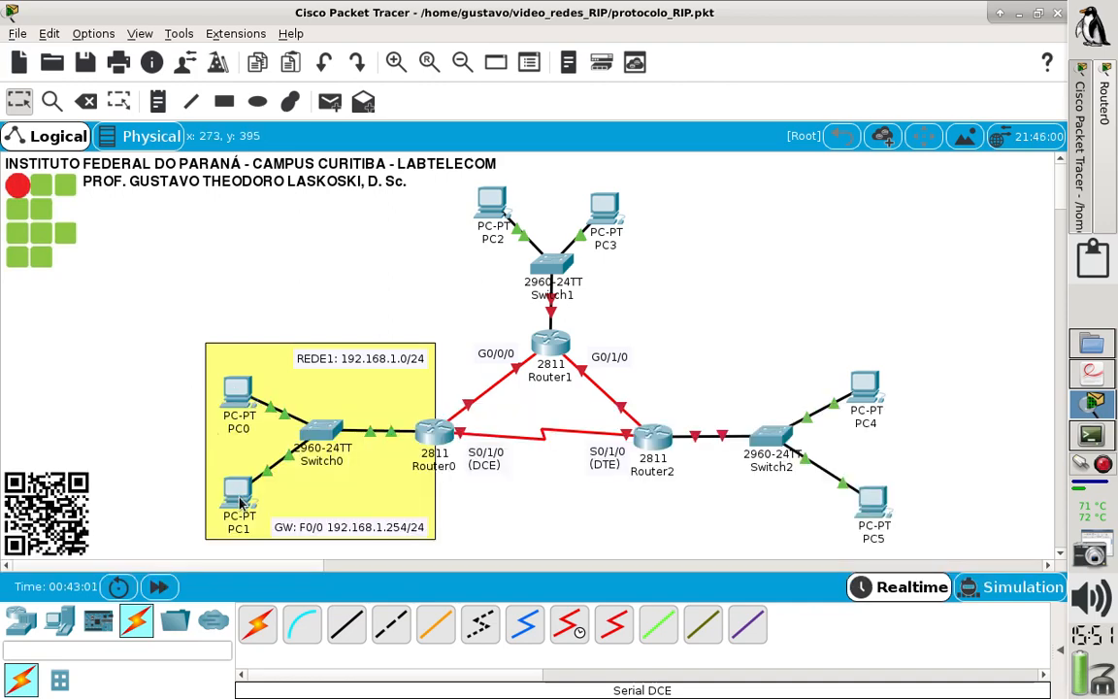
- Switch PC1's IP configuration to DHCP and check its assigned addressing in the topology
click(240, 497)
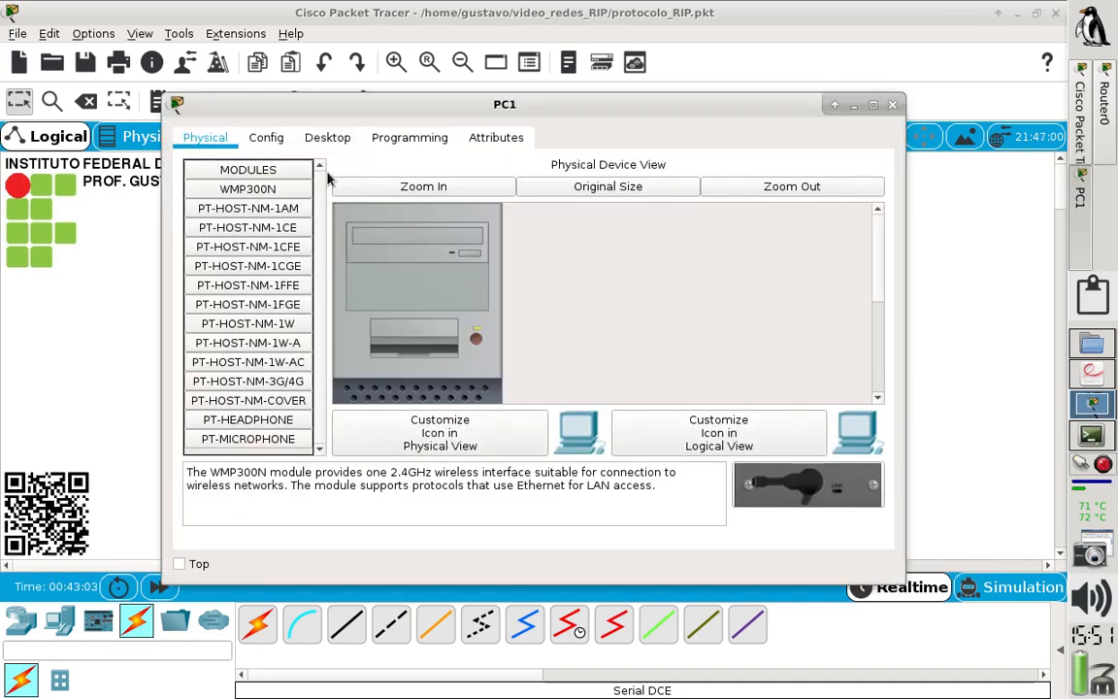
click(330, 143)
click(244, 184)
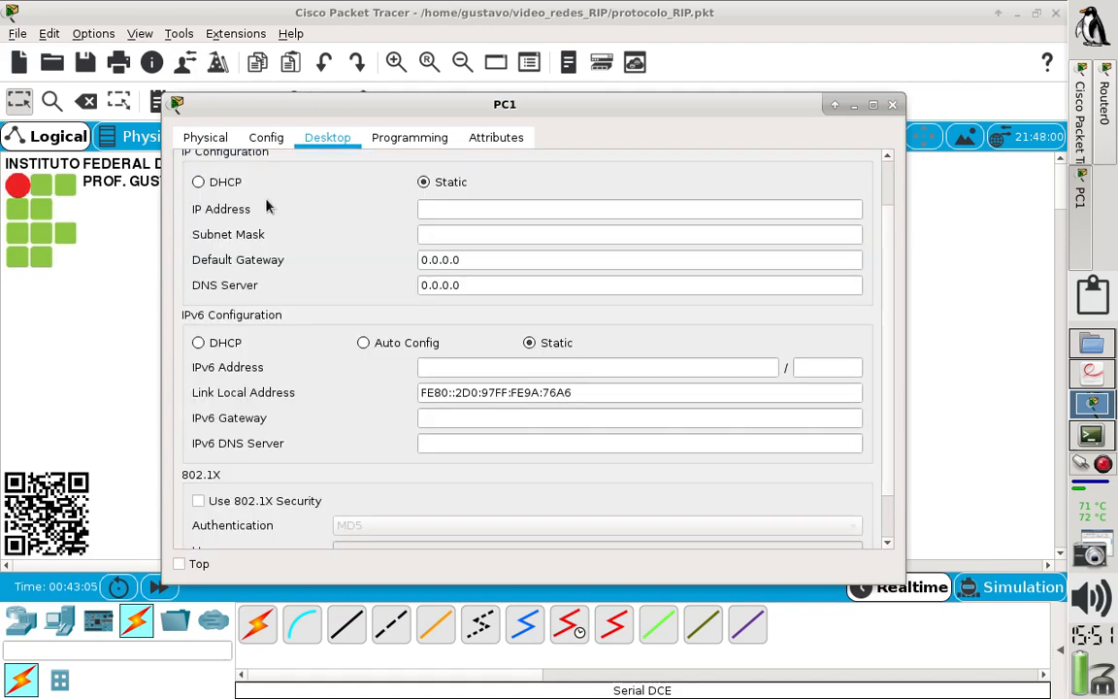
click(200, 183)
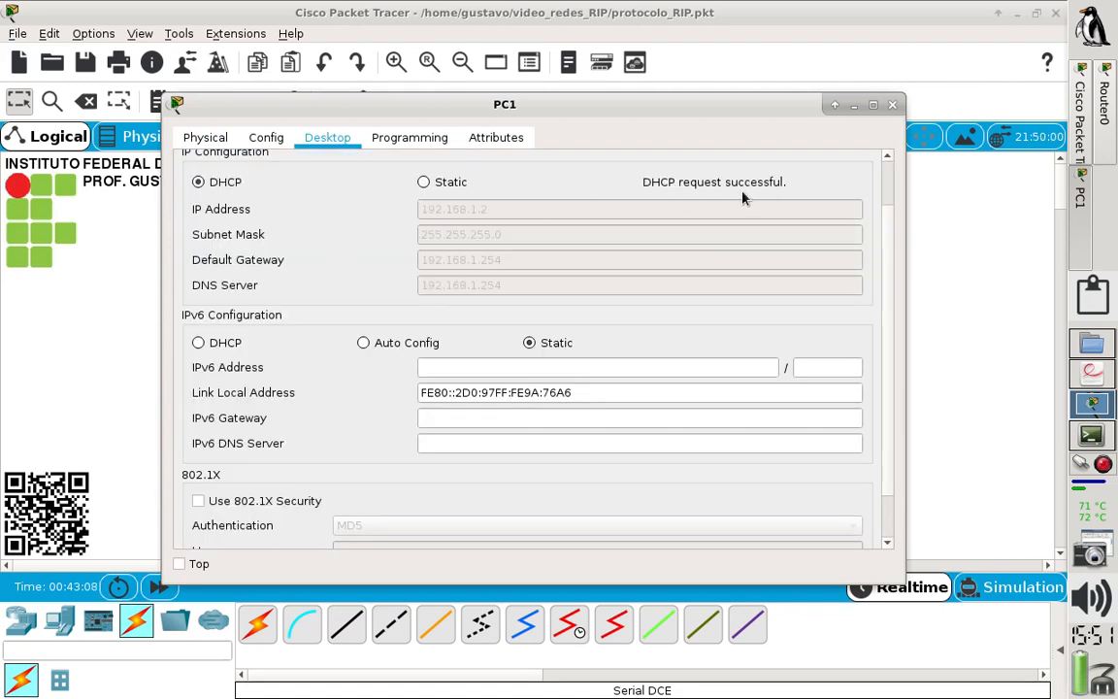
click(893, 105)
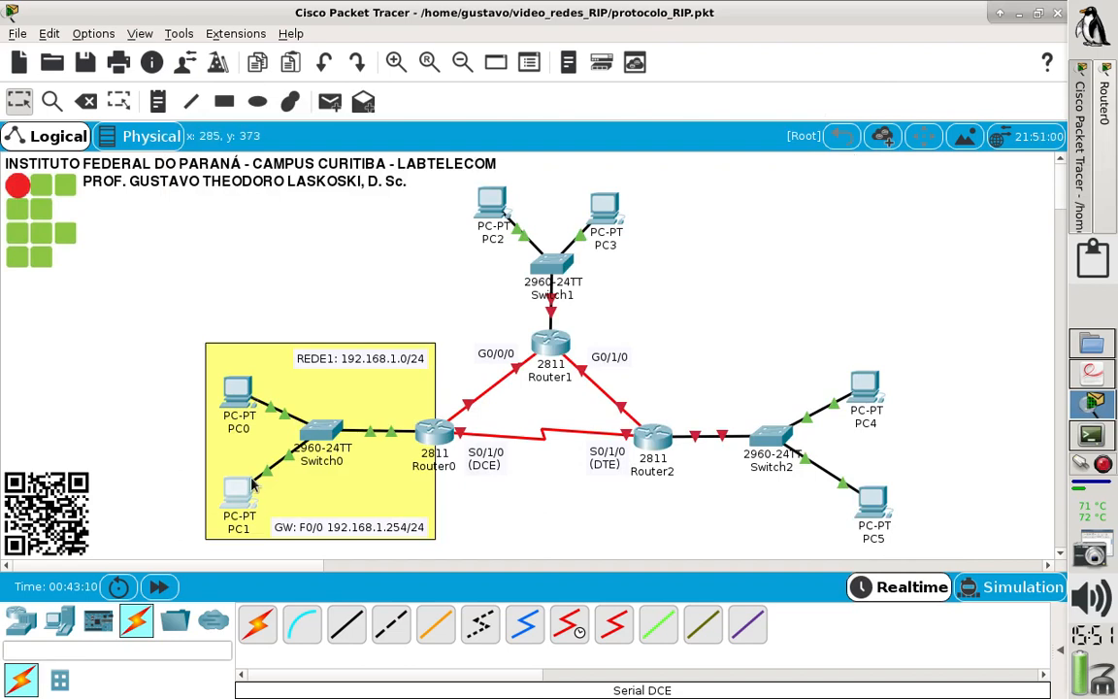
mouse_move(236, 504)
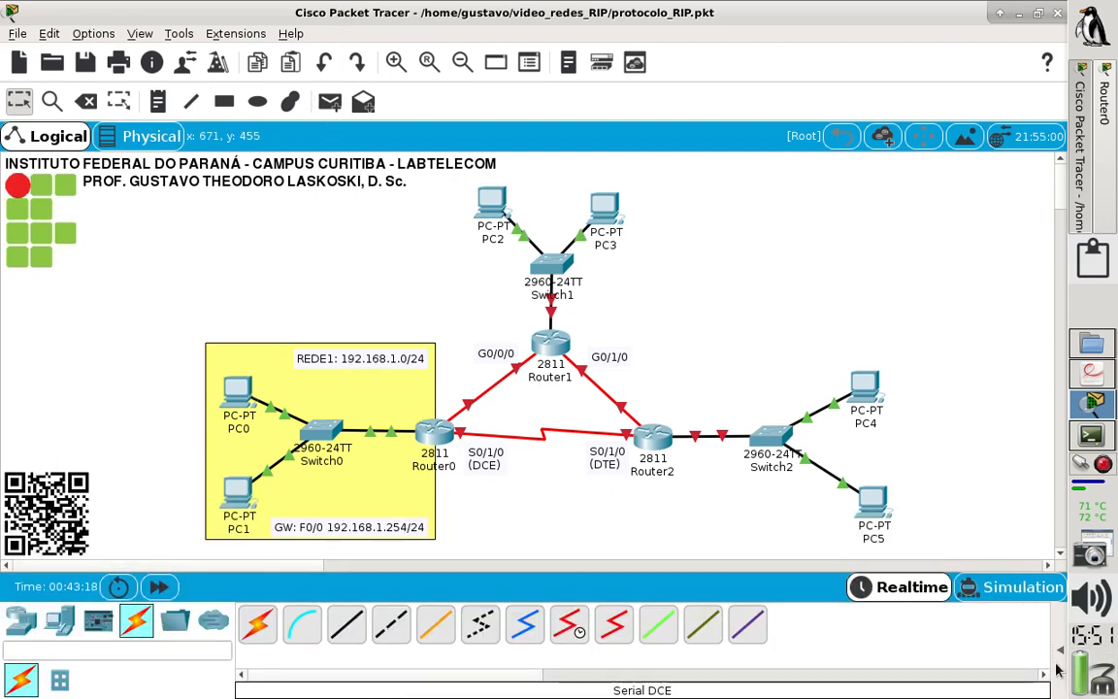
- Show the PDU scenario list and send a simple PDU from PC0 to PC1 to test connectivity
click(1059, 650)
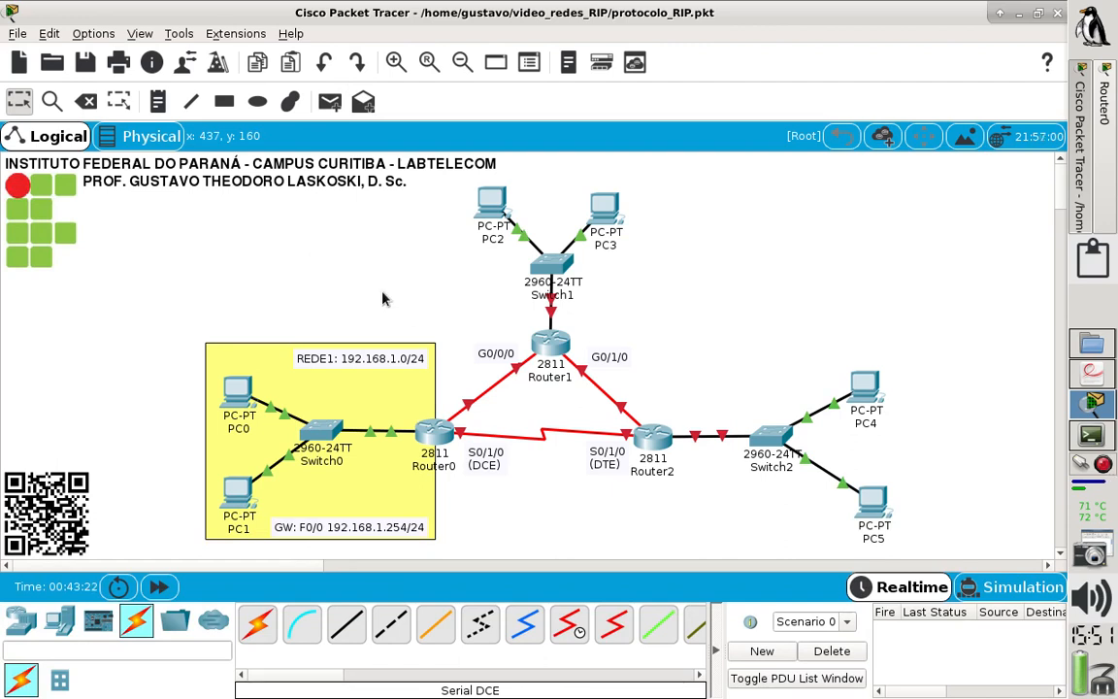
click(328, 103)
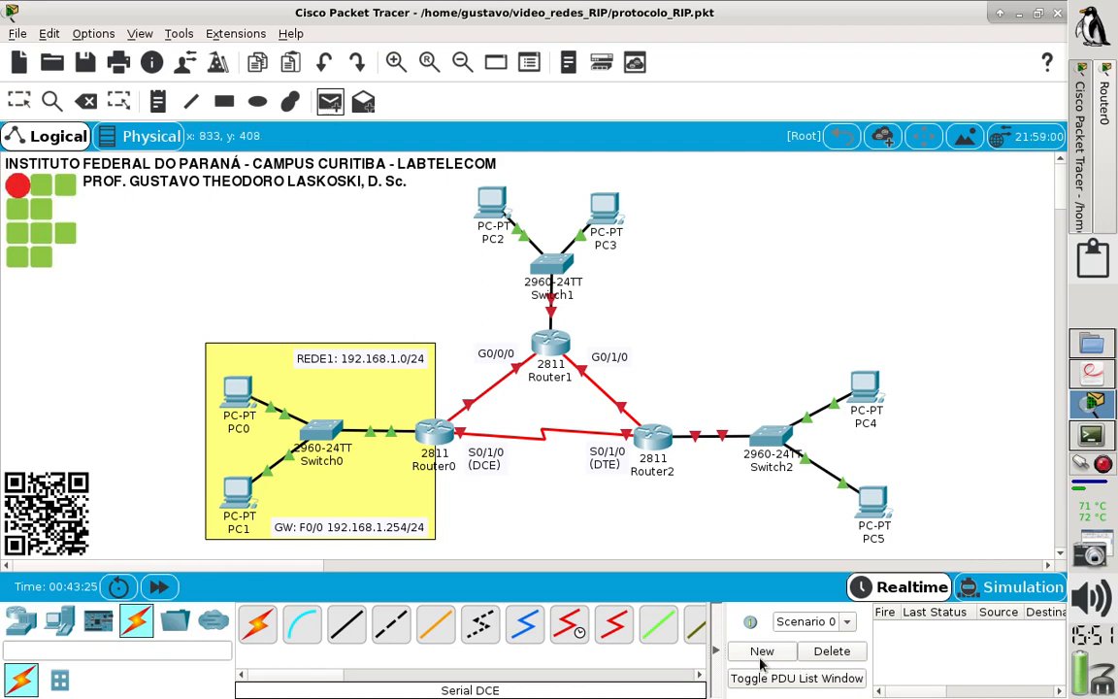
click(716, 649)
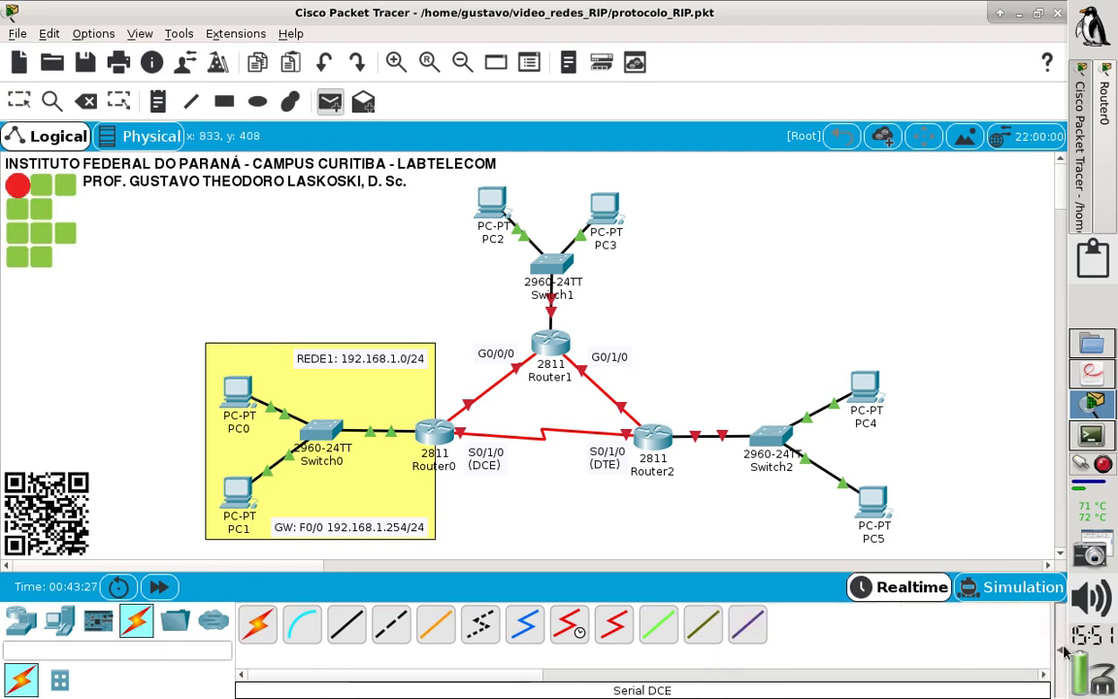
click(1058, 649)
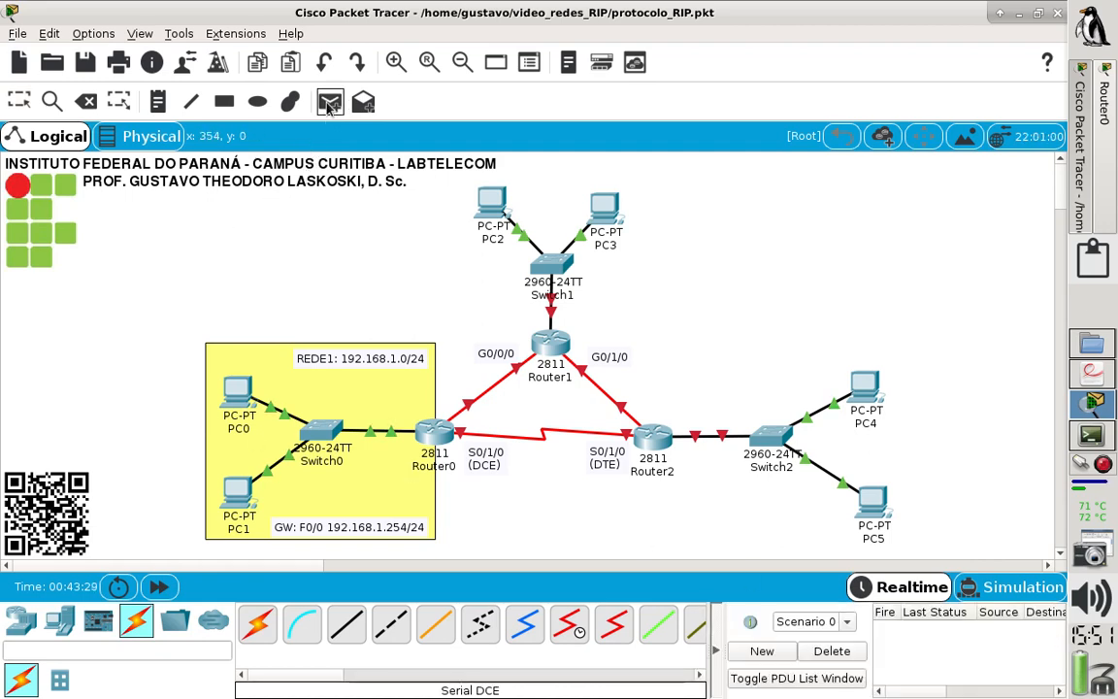
click(239, 392)
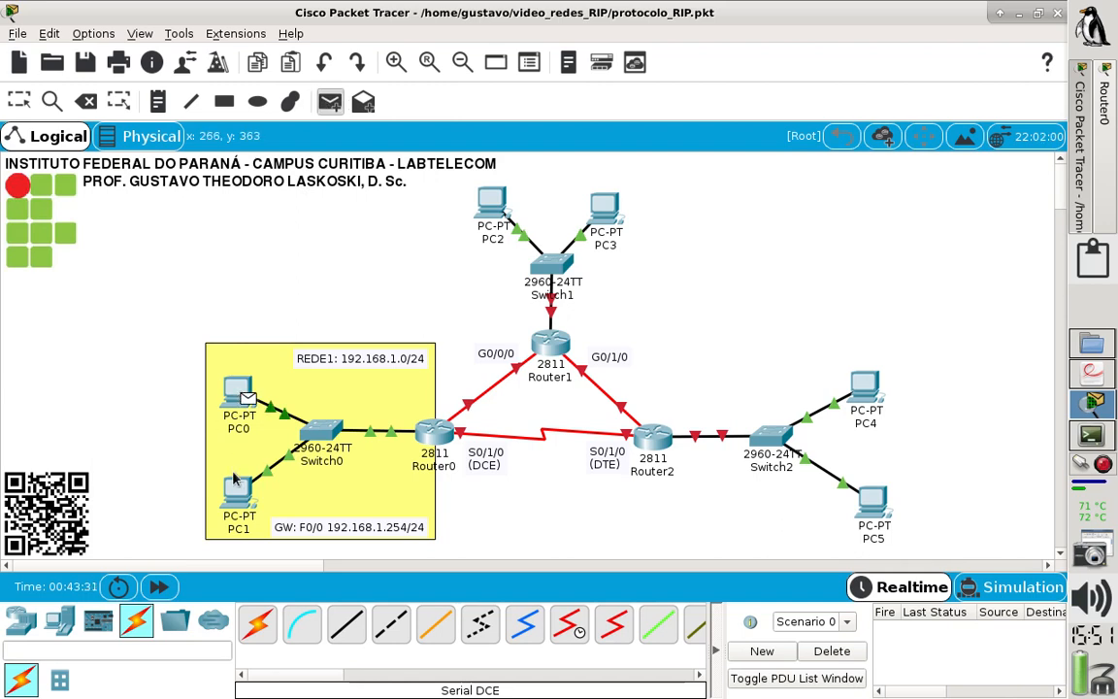
click(235, 489)
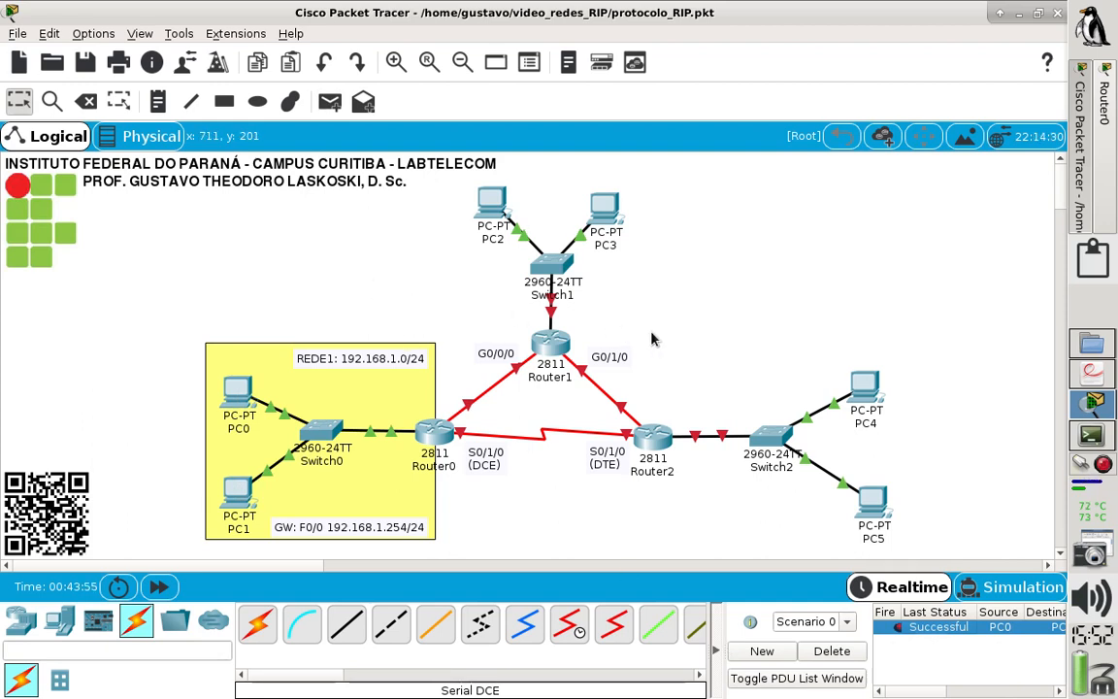
- Consult the network diagram in the lab PDF and return to the Packet Tracer topology
click(1089, 378)
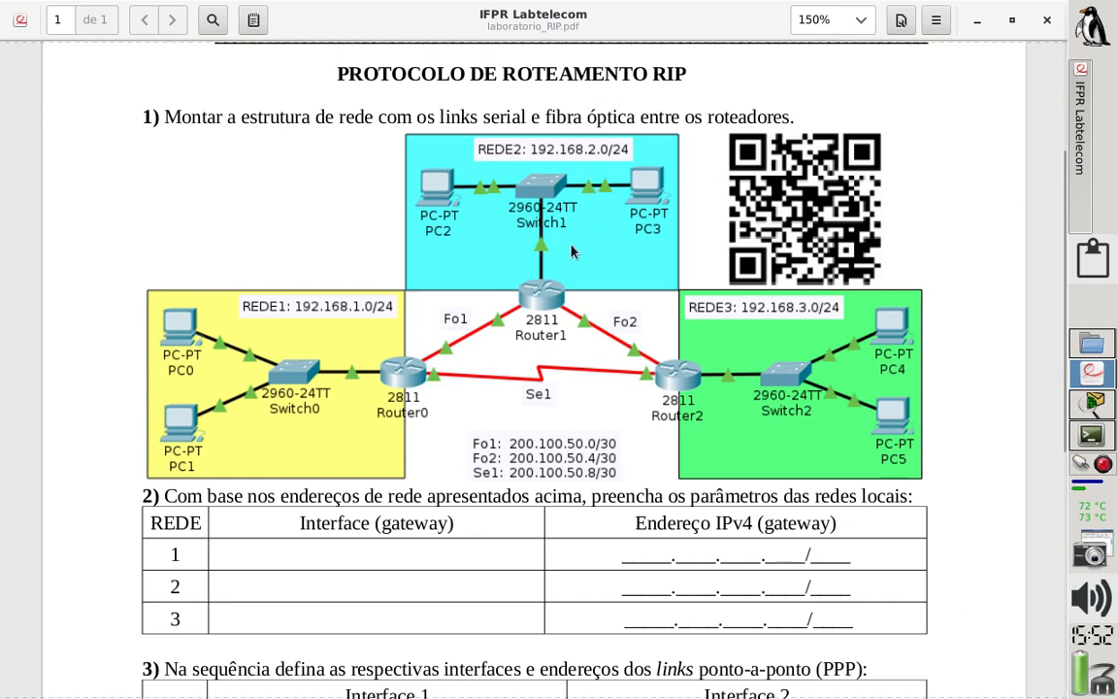
click(1096, 406)
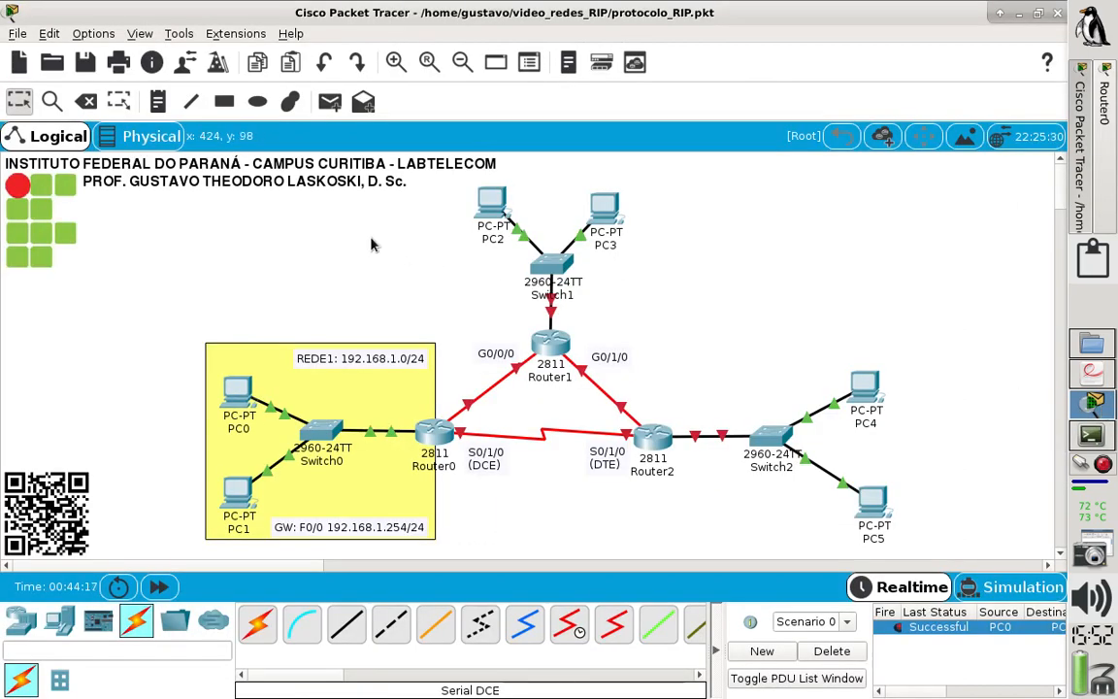
- Draw a rectangle filled with #55ffff behind PC2, PC3 and Switch1, and move both PCs lower inside it
click(233, 107)
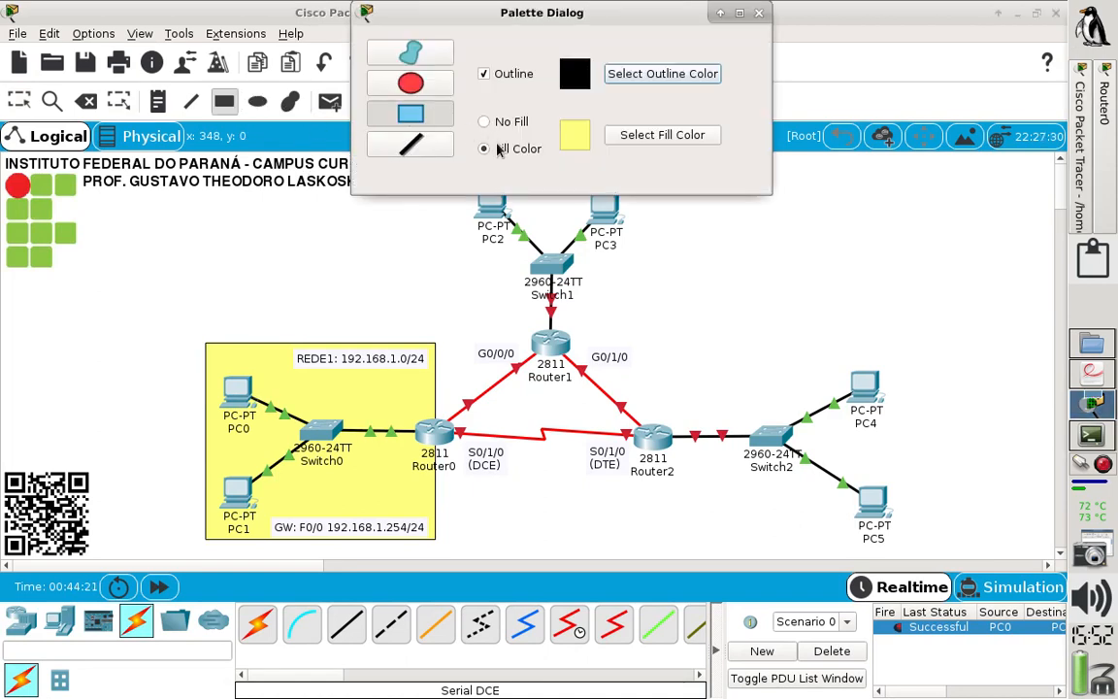
click(655, 137)
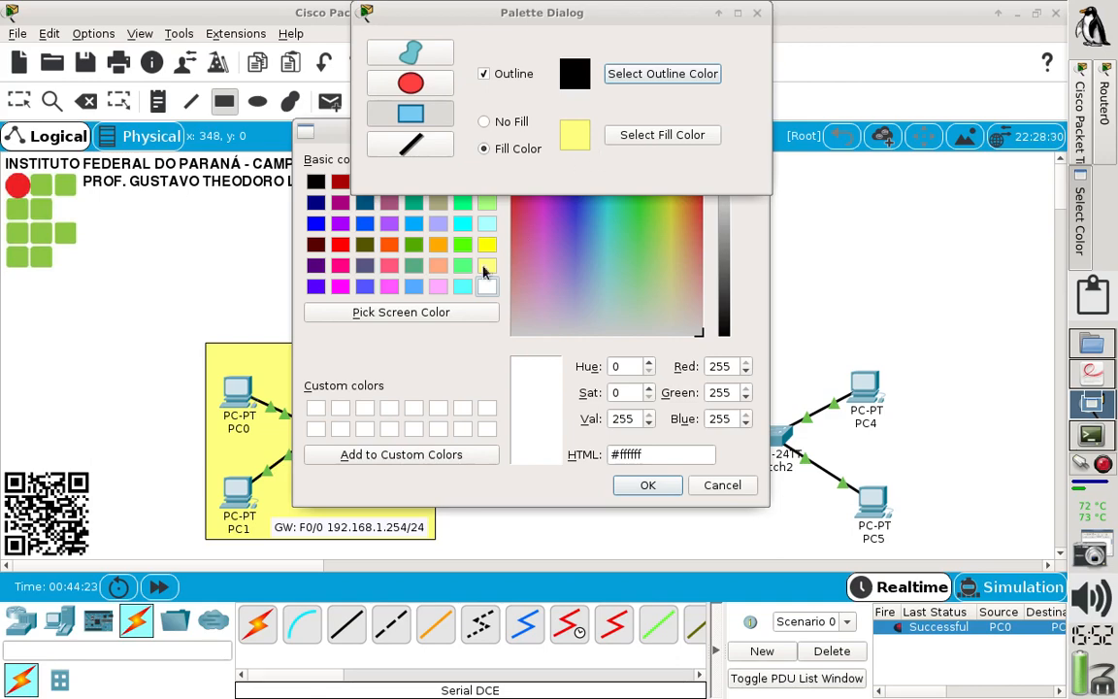
click(462, 287)
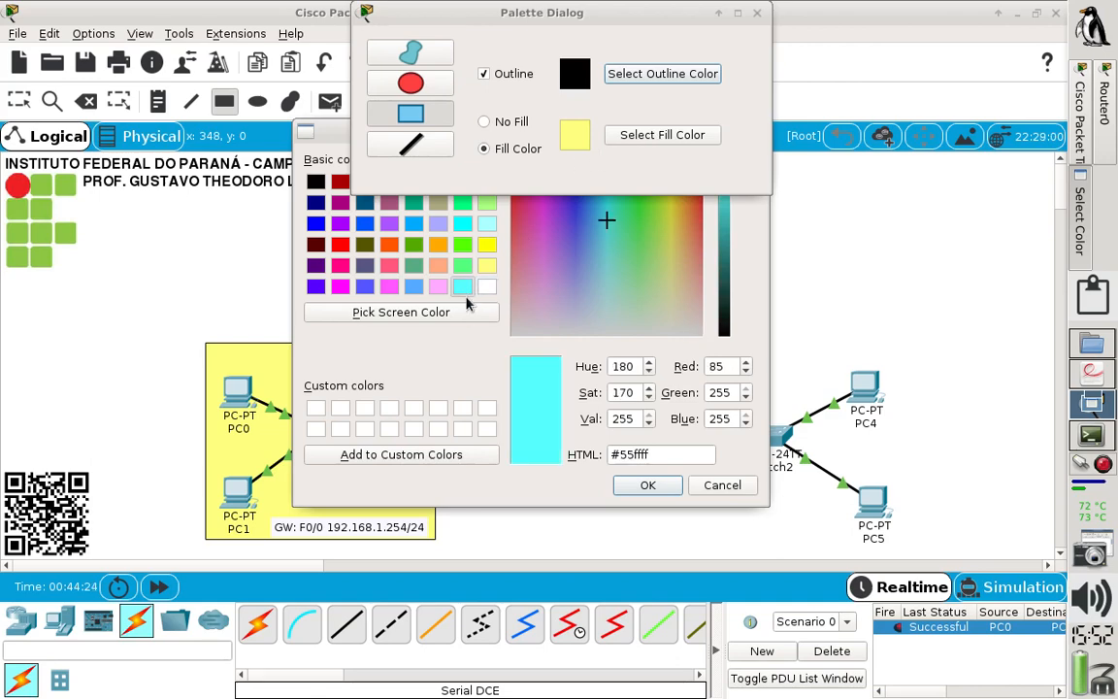
click(645, 484)
drag(617, 8, 115, 135)
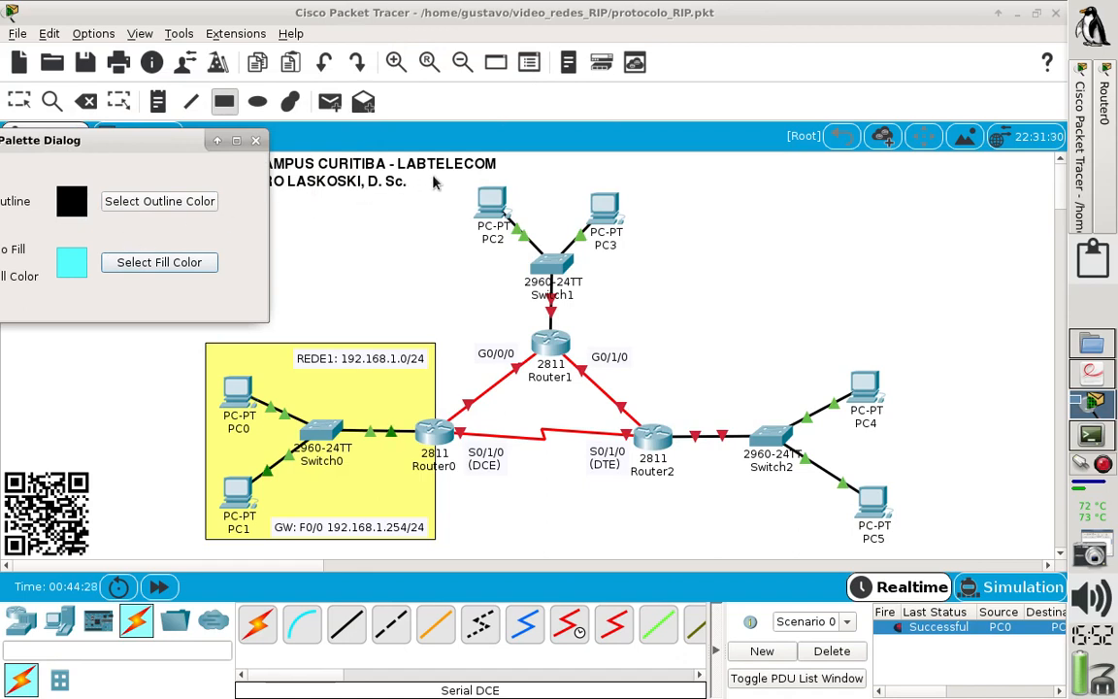
mouse_move(421, 182)
mouse_down()
mouse_move(529, 251)
mouse_move(691, 316)
mouse_move(689, 349)
mouse_up()
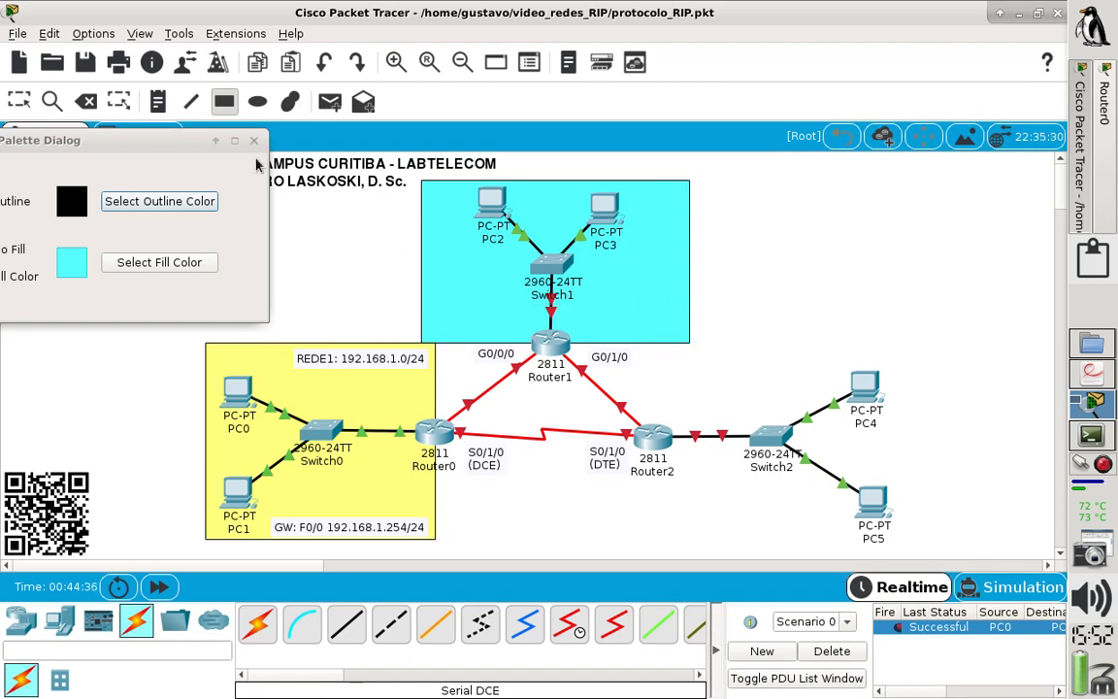
click(234, 140)
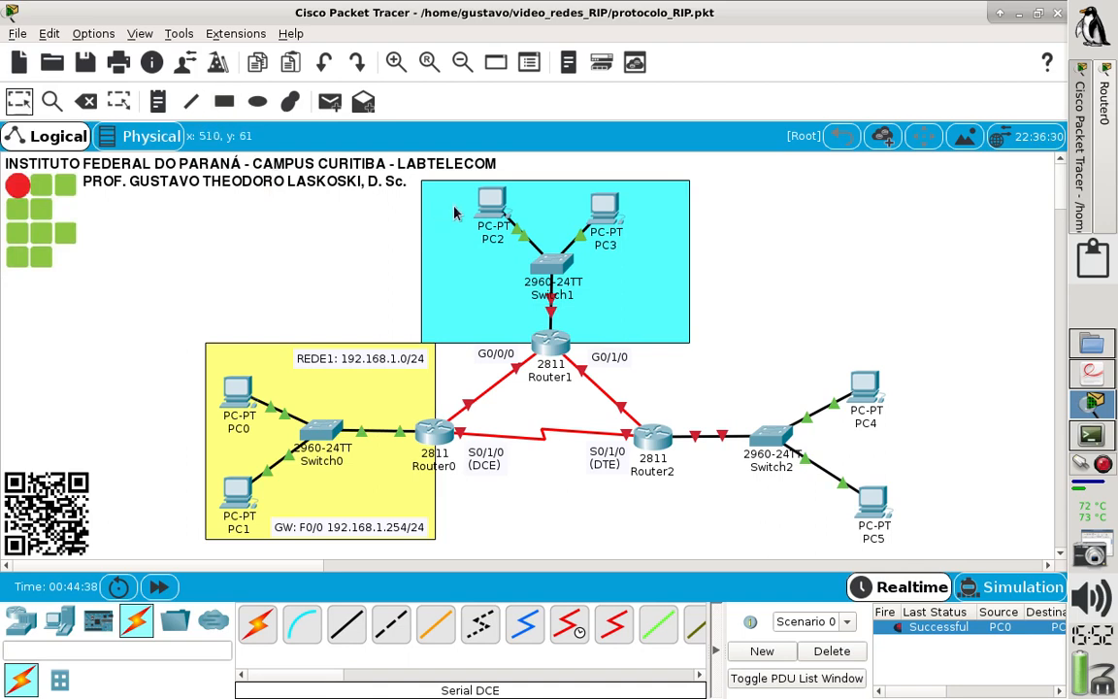
drag(490, 201, 465, 230)
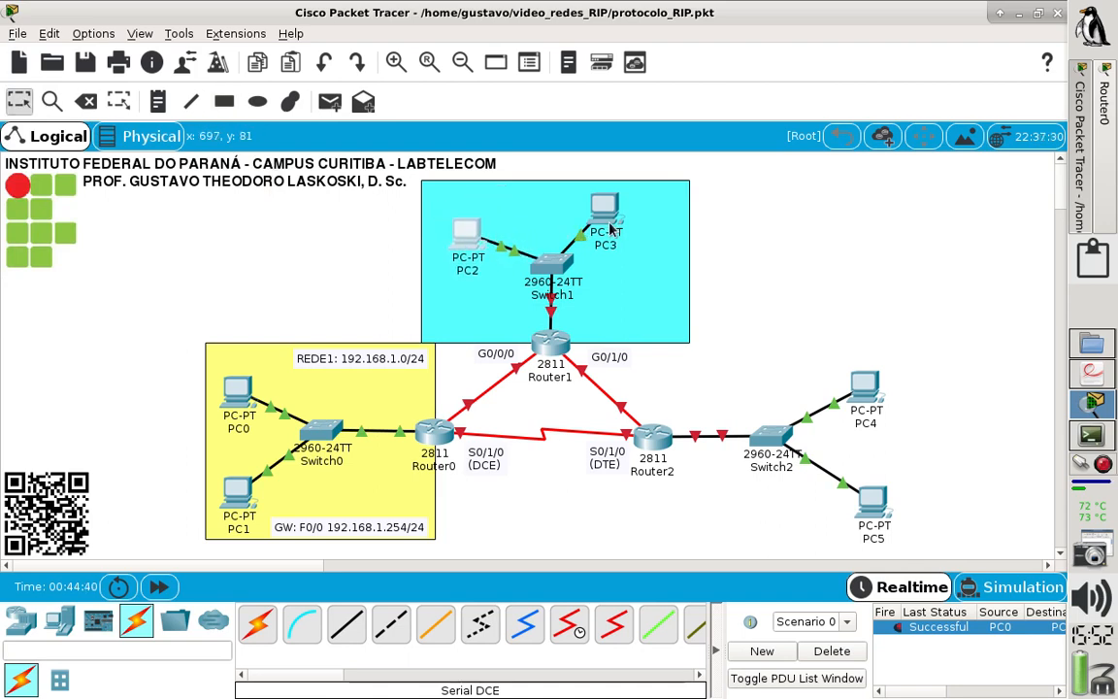
drag(609, 226, 630, 257)
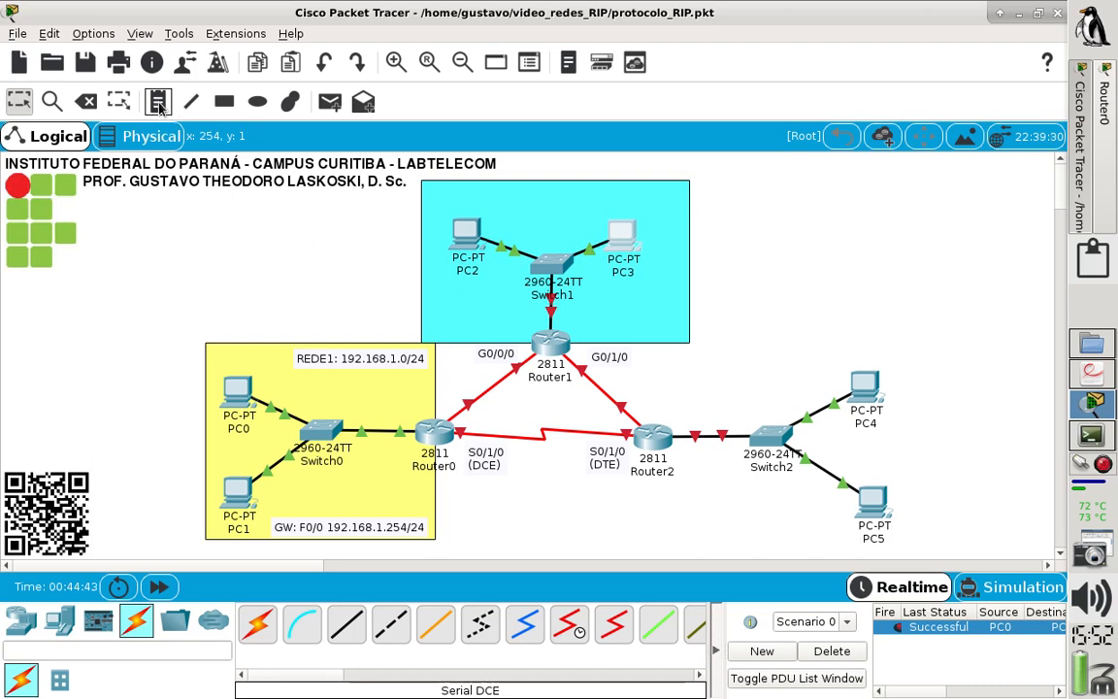
- Place a note above PC2 in the cyan area with the text "REDE2: 192.168.2.0/24"
click(159, 101)
click(465, 189)
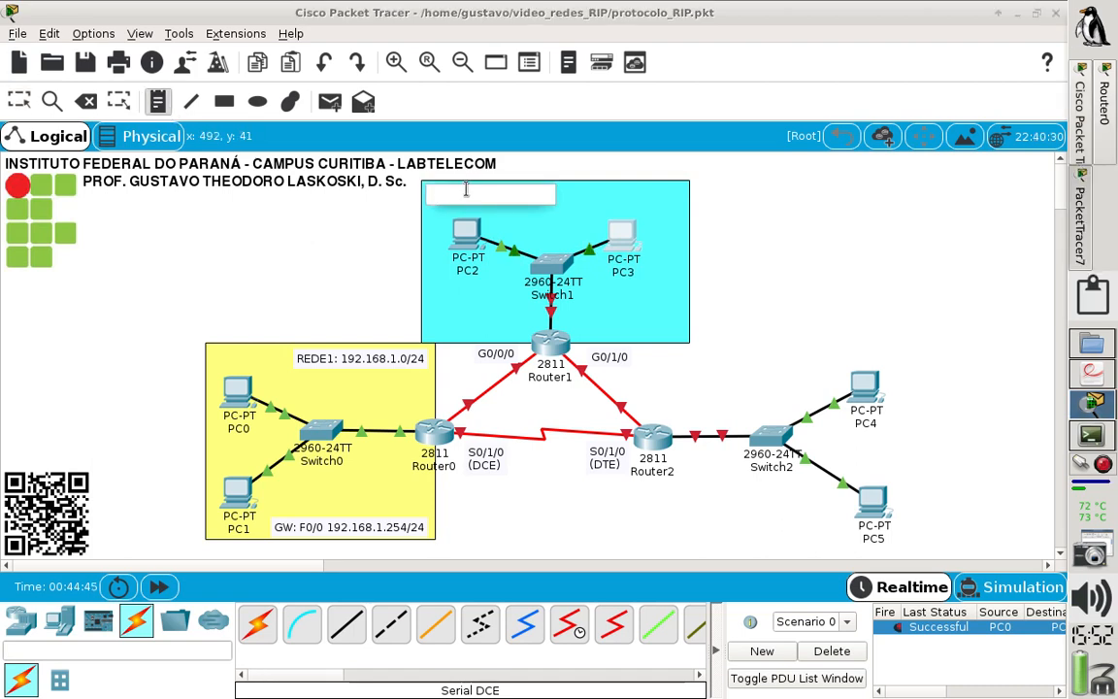
text(REDE2: 192.168)
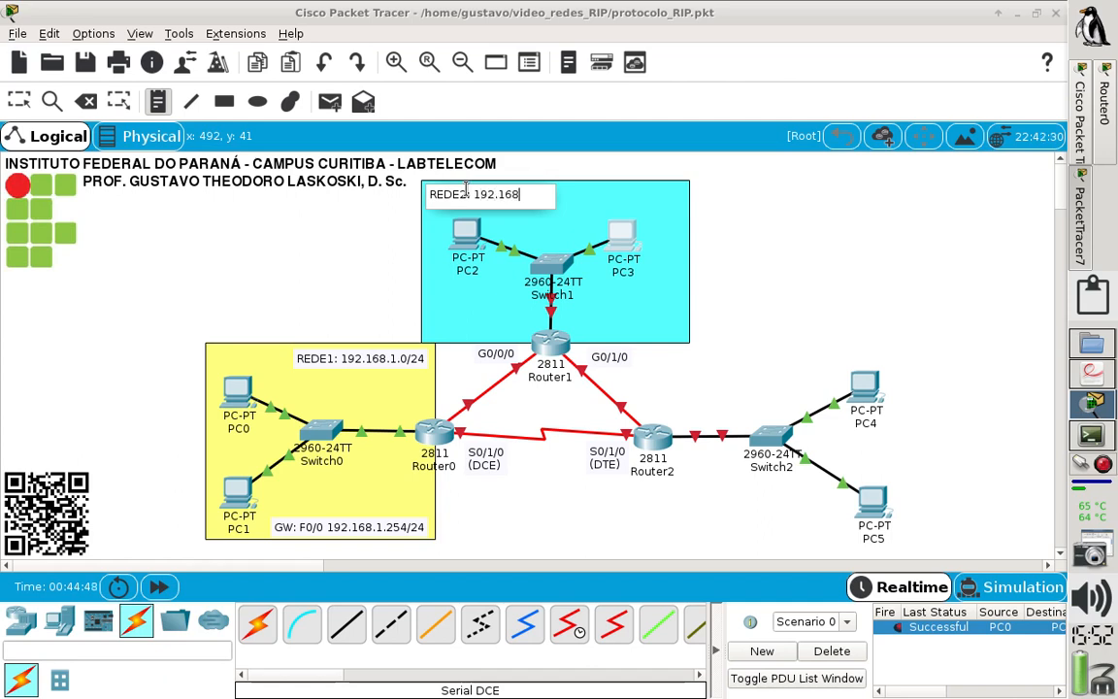
text(.2.0/24)
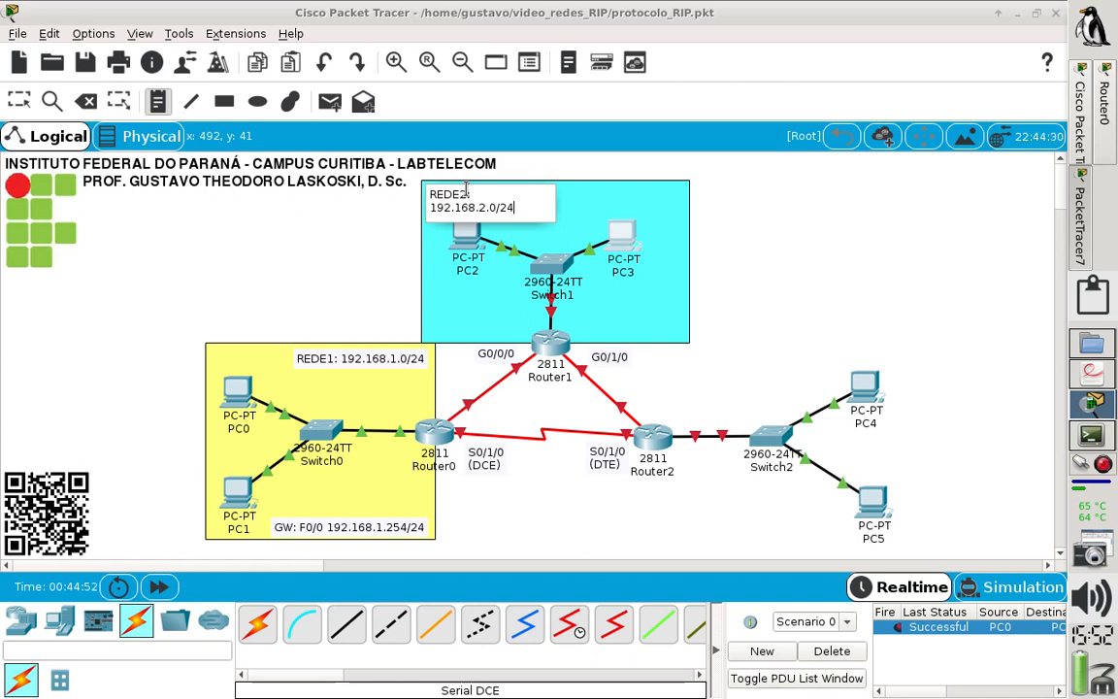
- Add a second line to the REDE2 note reading "GW: F0/0 192.168.2.254/24" and finish the note
key(Return)
text(GW)
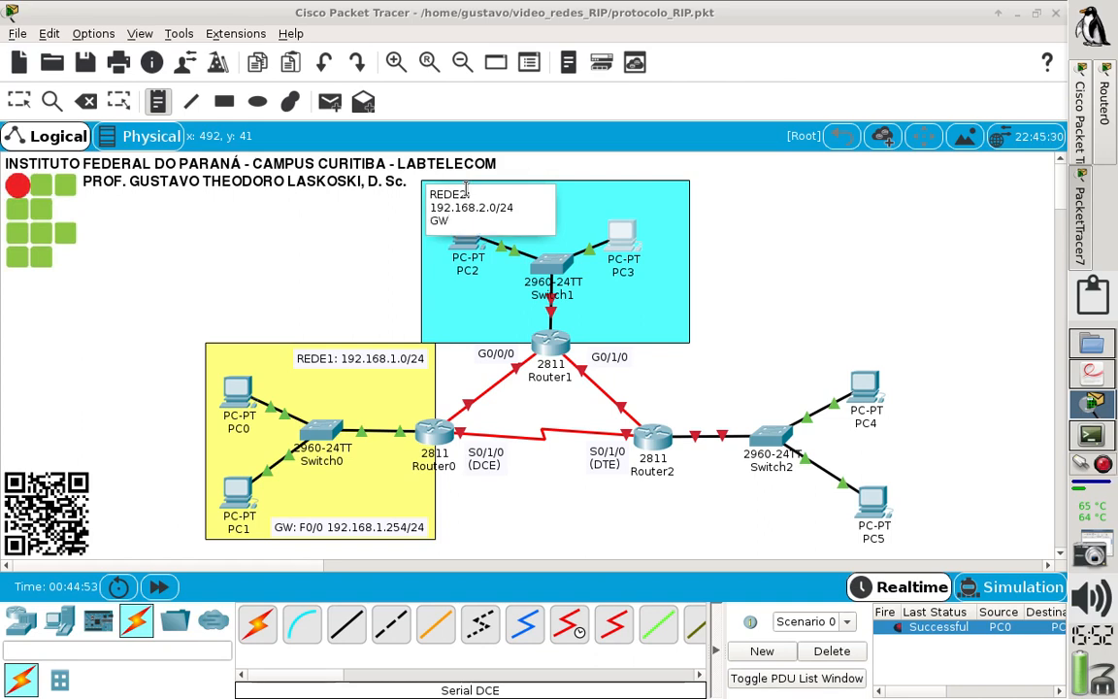
text(: F0/0 192.168.2)
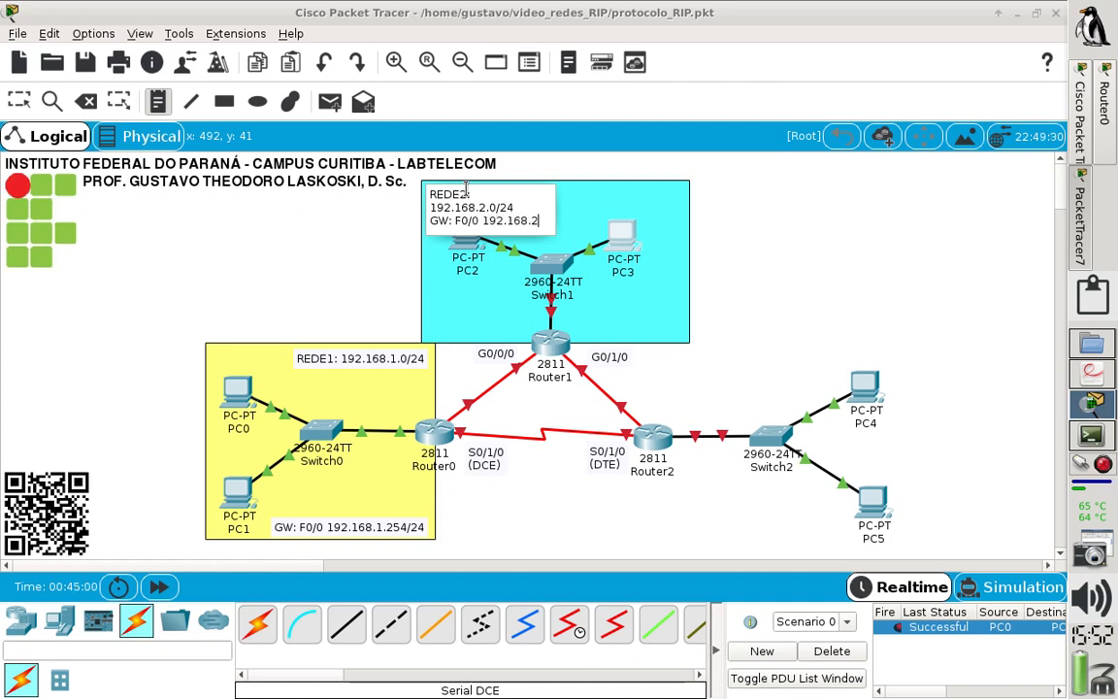
text(.254)
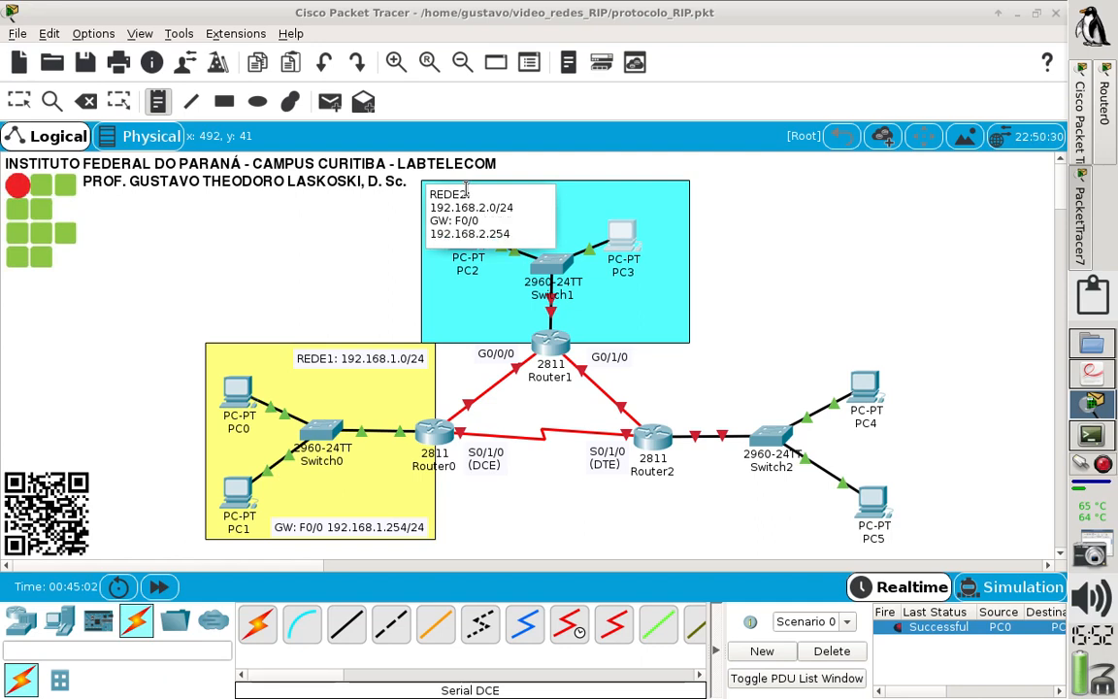
text(/24)
click(321, 229)
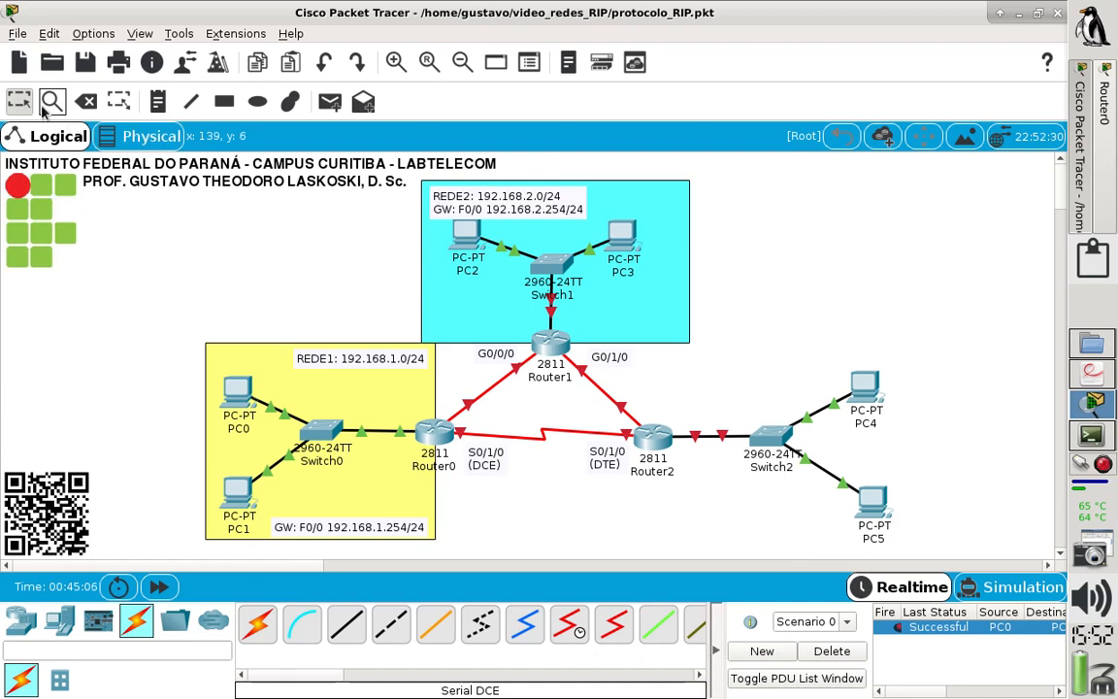
- Nudge the cyan rectangle slightly to the left and move PC2 lower, clear of the REDE2 note
click(452, 250)
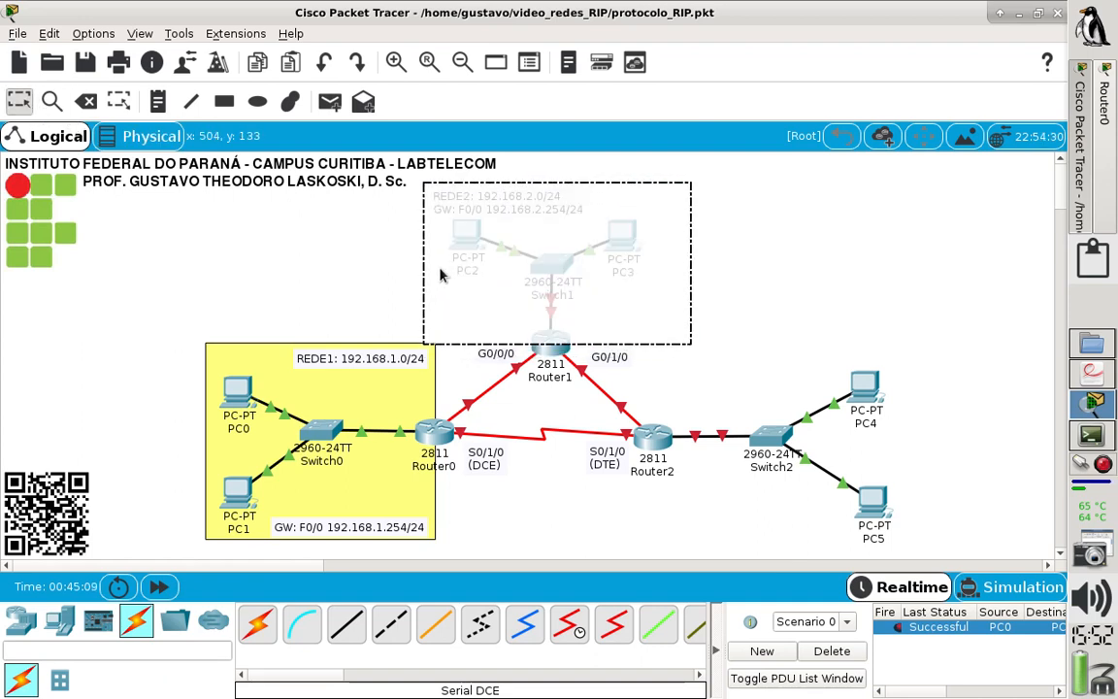
drag(440, 275, 437, 277)
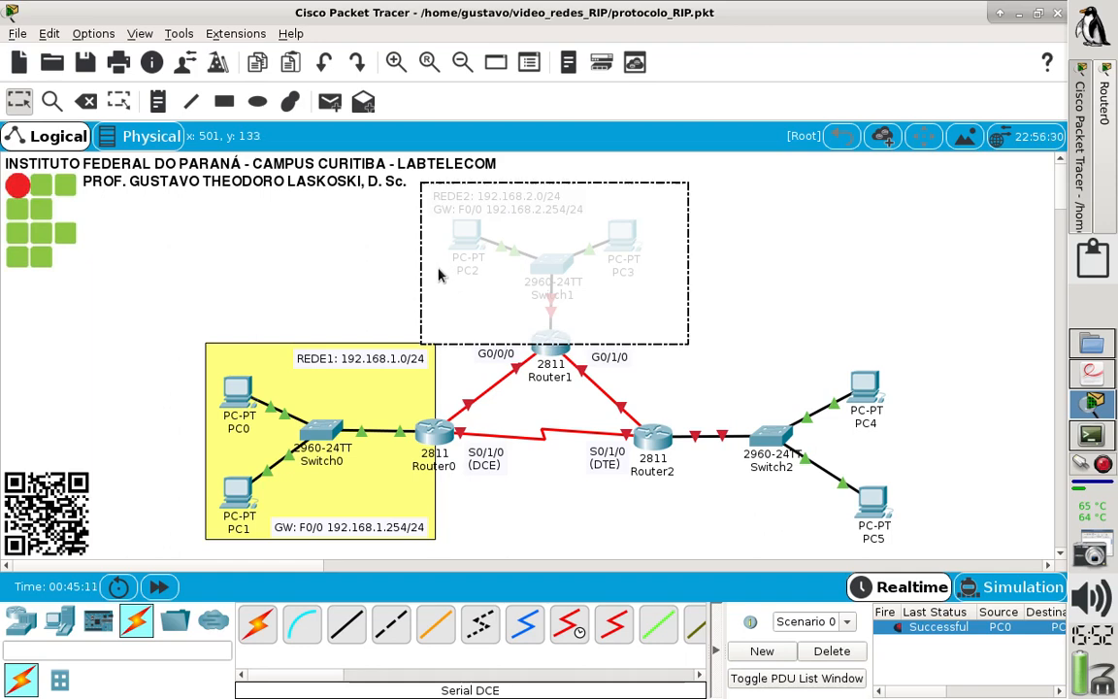
click(351, 273)
drag(464, 274, 456, 312)
click(462, 320)
click(299, 301)
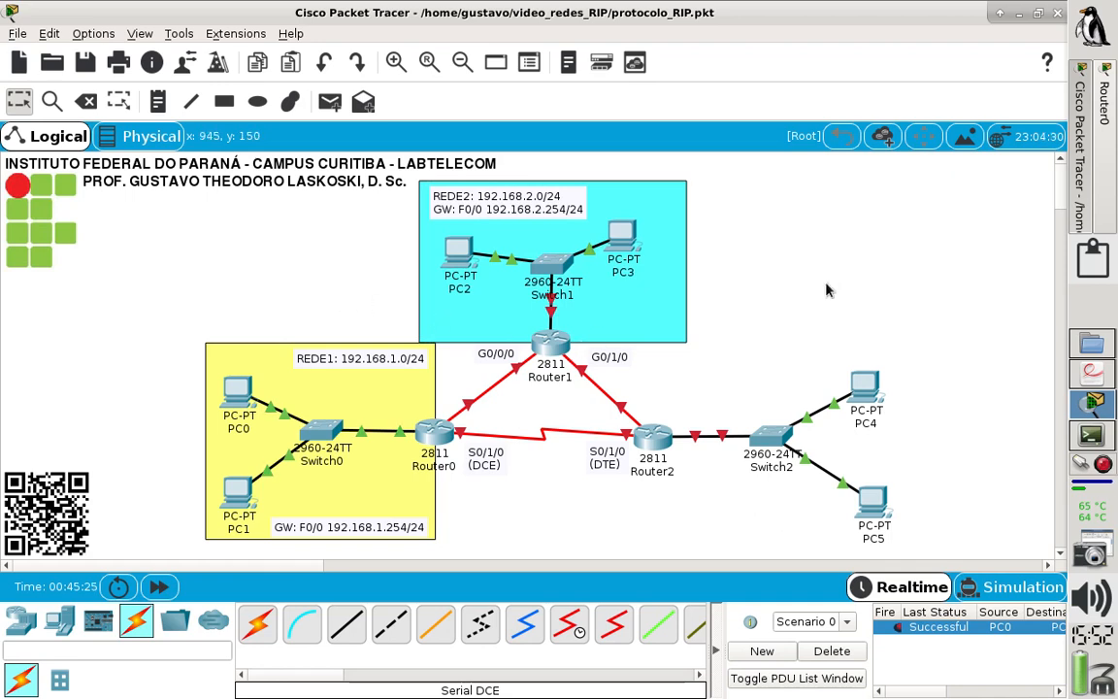
- Open Router1's command line in a maximized window and decline the initial configuration dialog
click(558, 344)
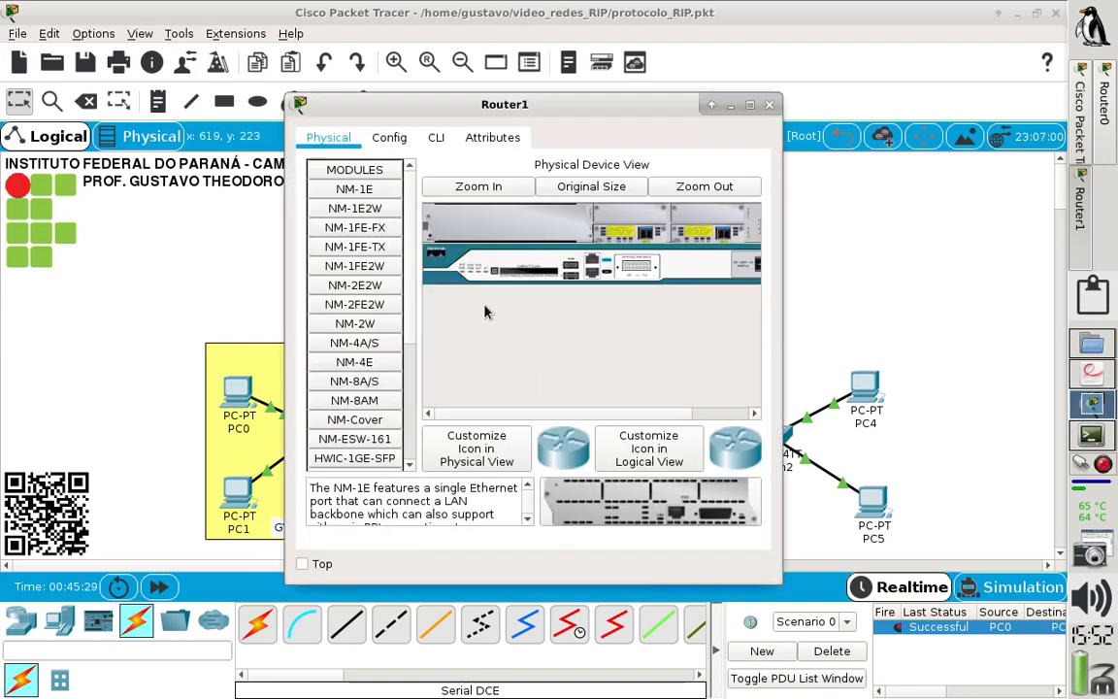
click(436, 137)
click(752, 106)
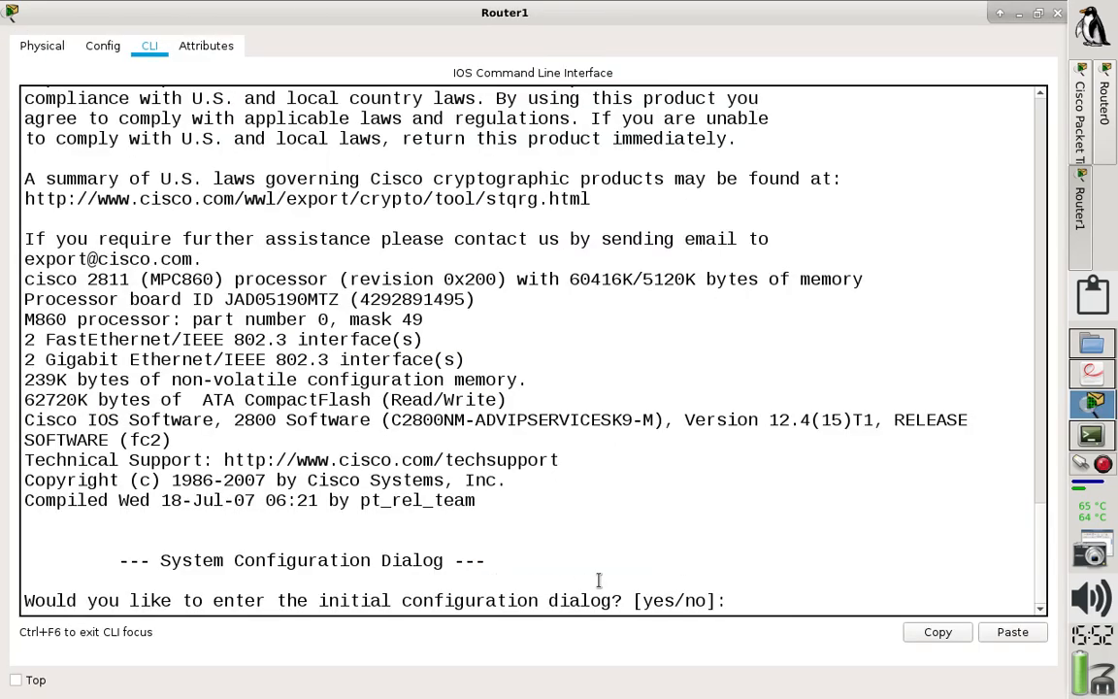
text(no)
key(Return)
- Enter privileged and global configuration mode on Router1 and set the hostname to ROUTER1
key(Return)
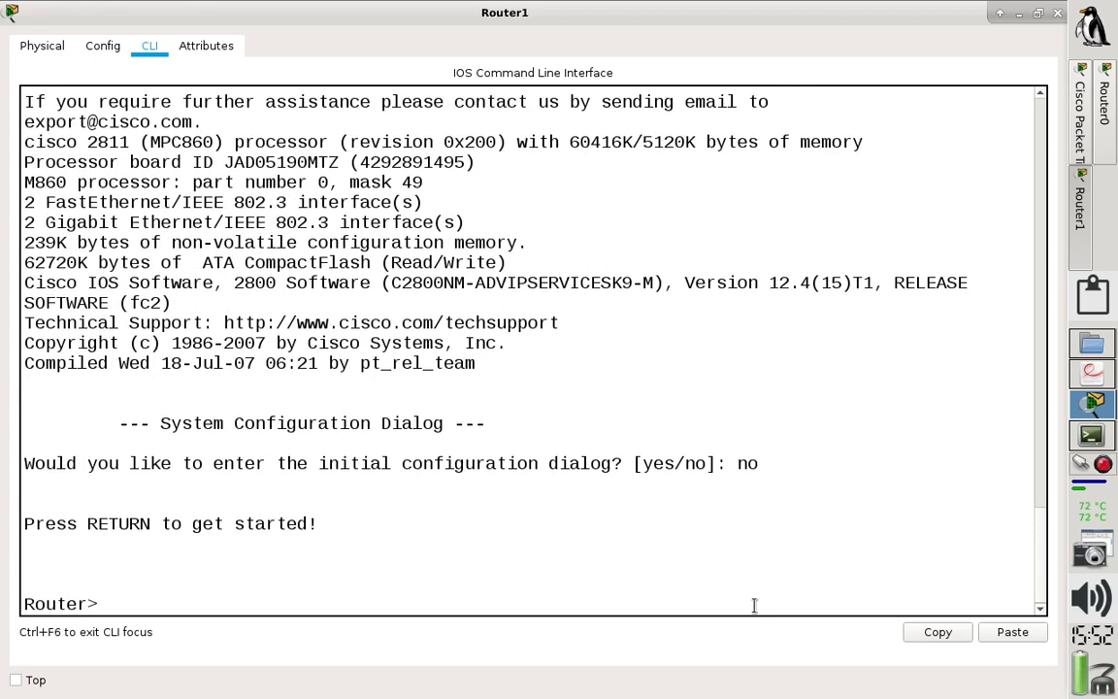
text(en)
key(Return)
text(conf t)
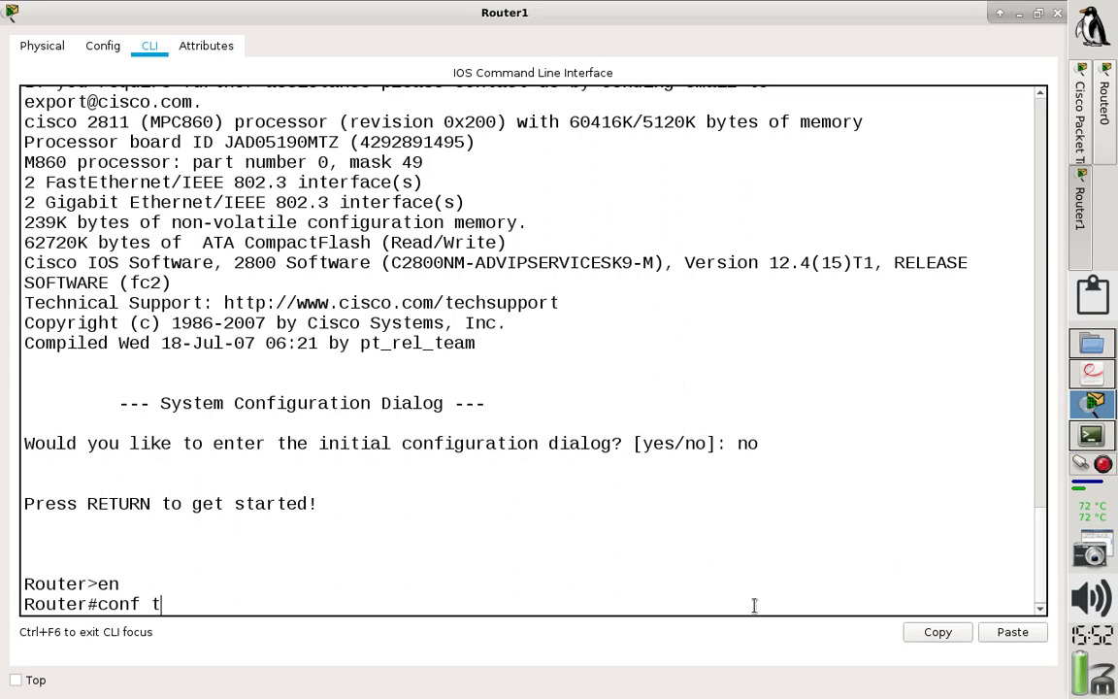
key(Return)
text(h)
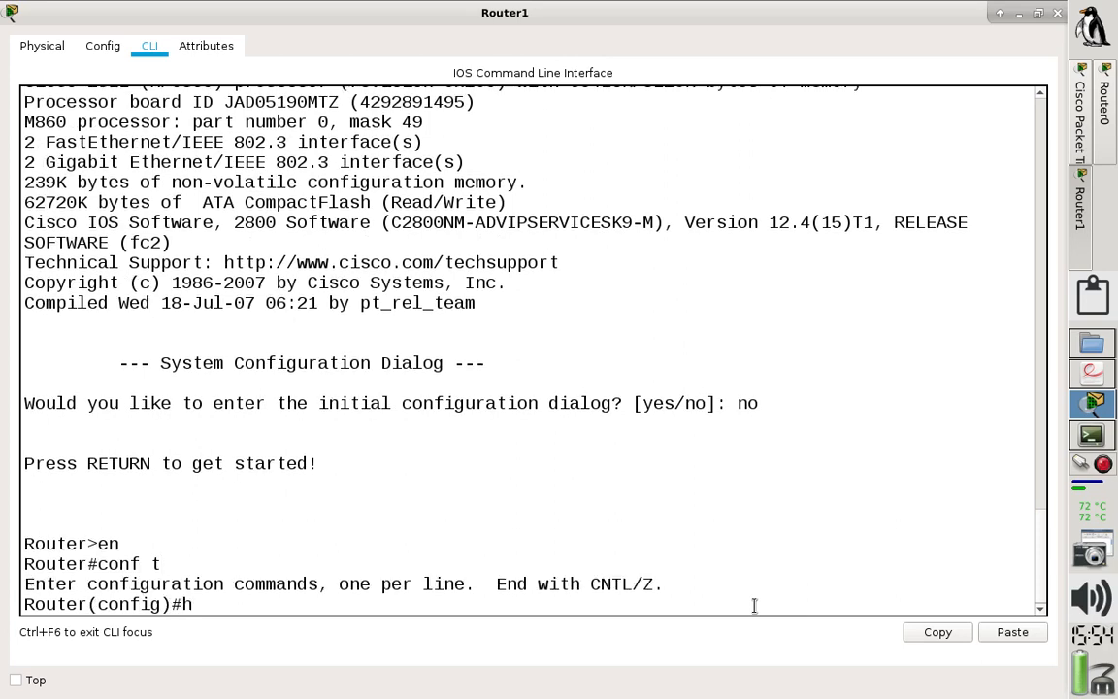
text(ostname ROUTER1)
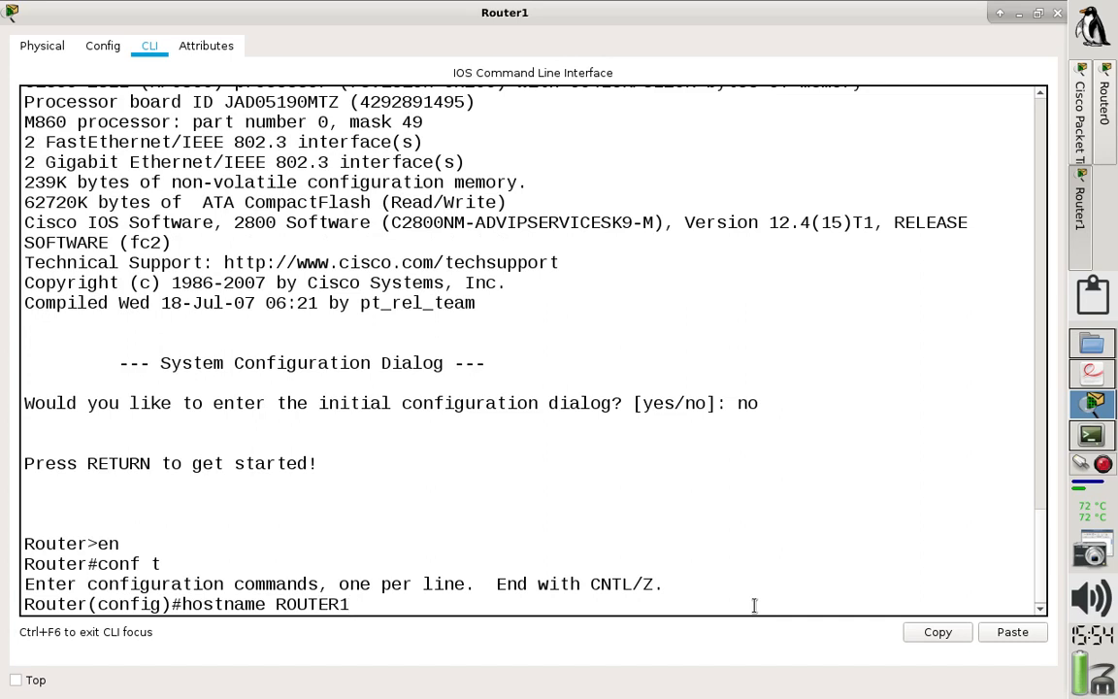
key(Return)
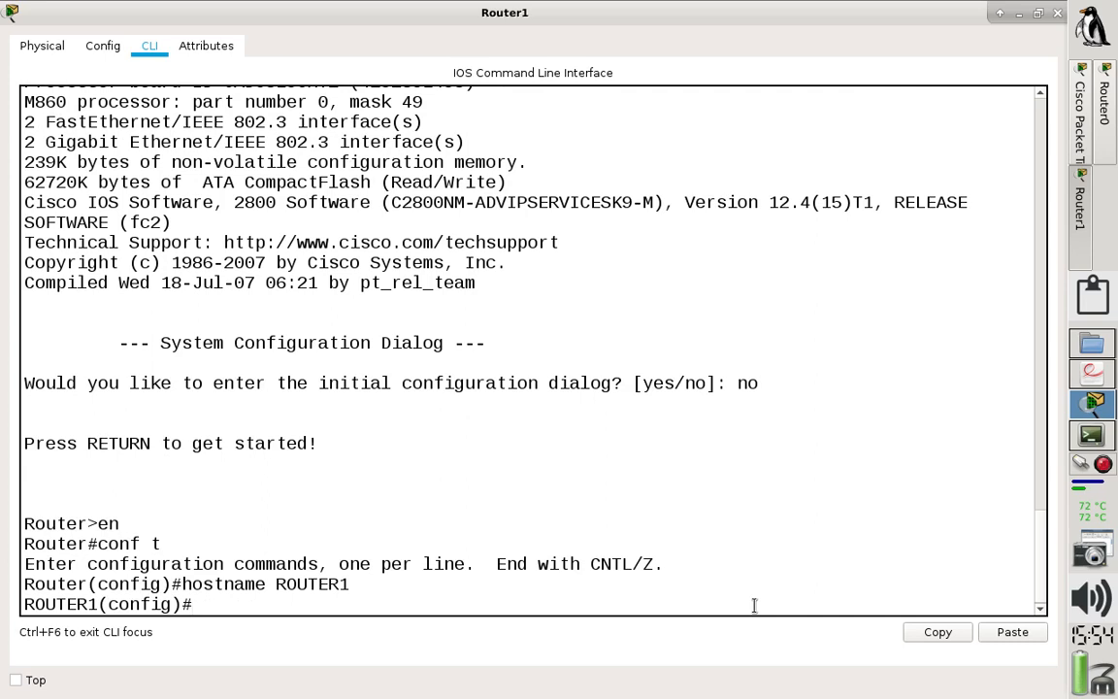
- Enter configuration of ROUTER1's interface f0/0 and give it the description GW
text(int f0/0)
key(Return)
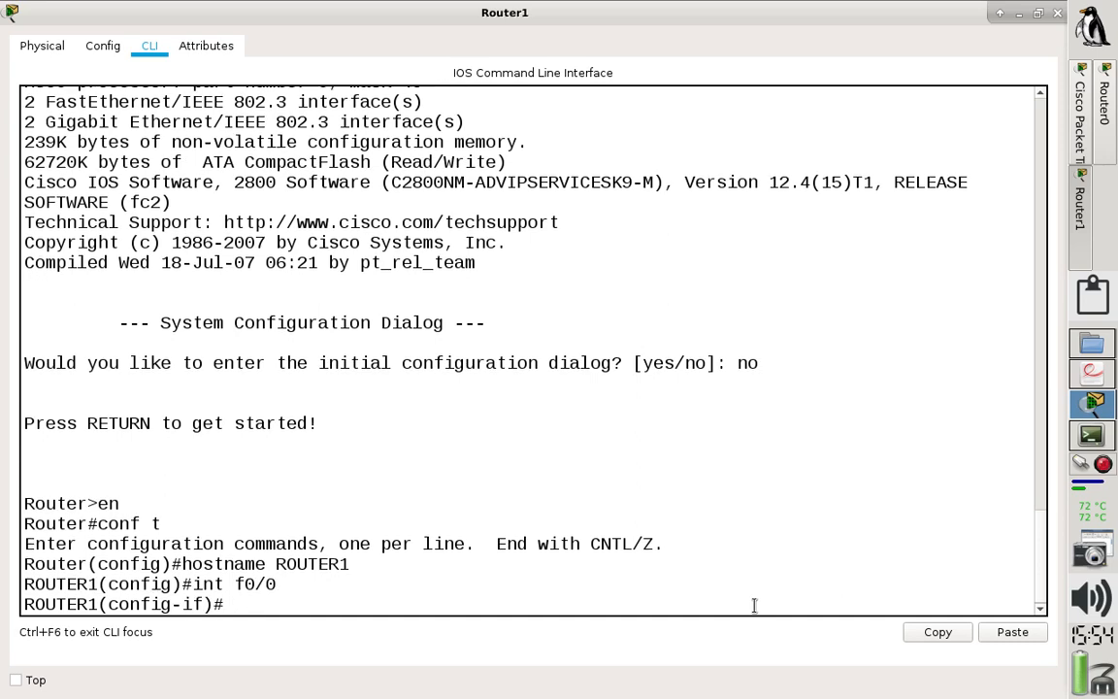
text(description )
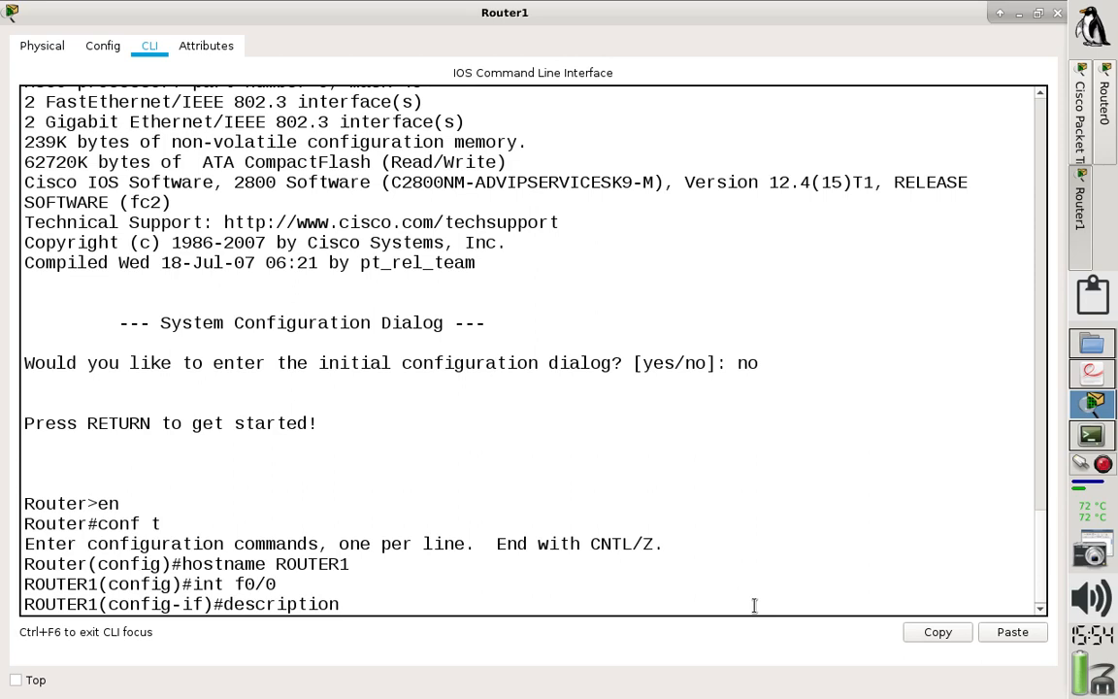
text(GW)
key(Return)
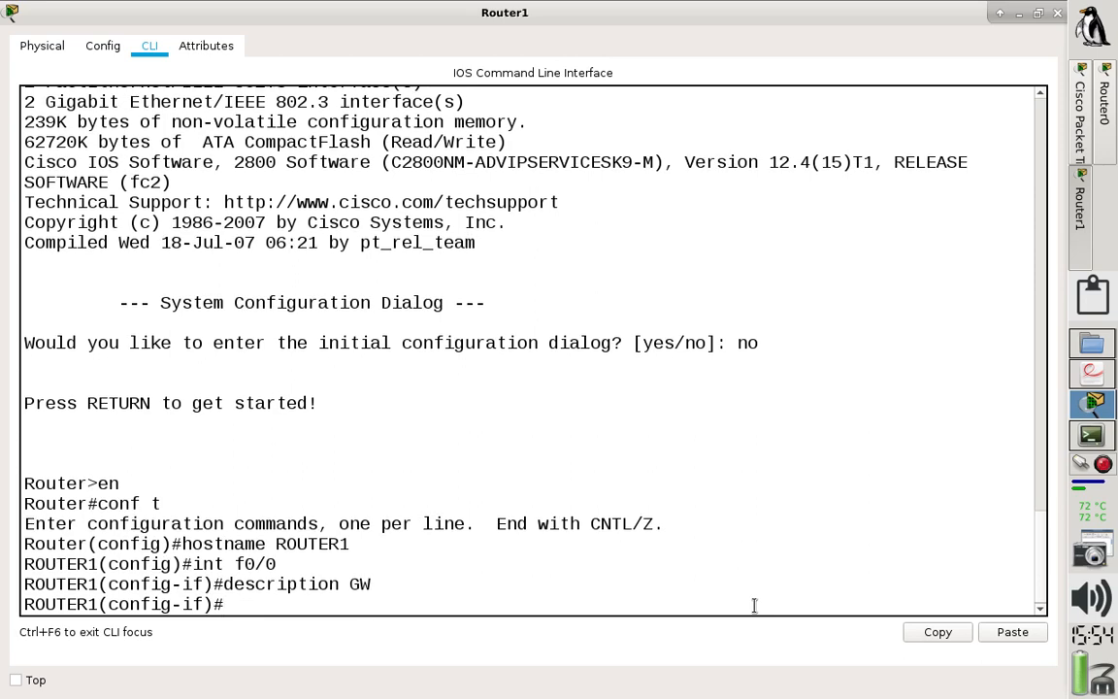
- Assign the IP address 192.168.2.254 with mask 255.255.255.0 to ROUTER1's f0/0 interface
text(ip add 192.168)
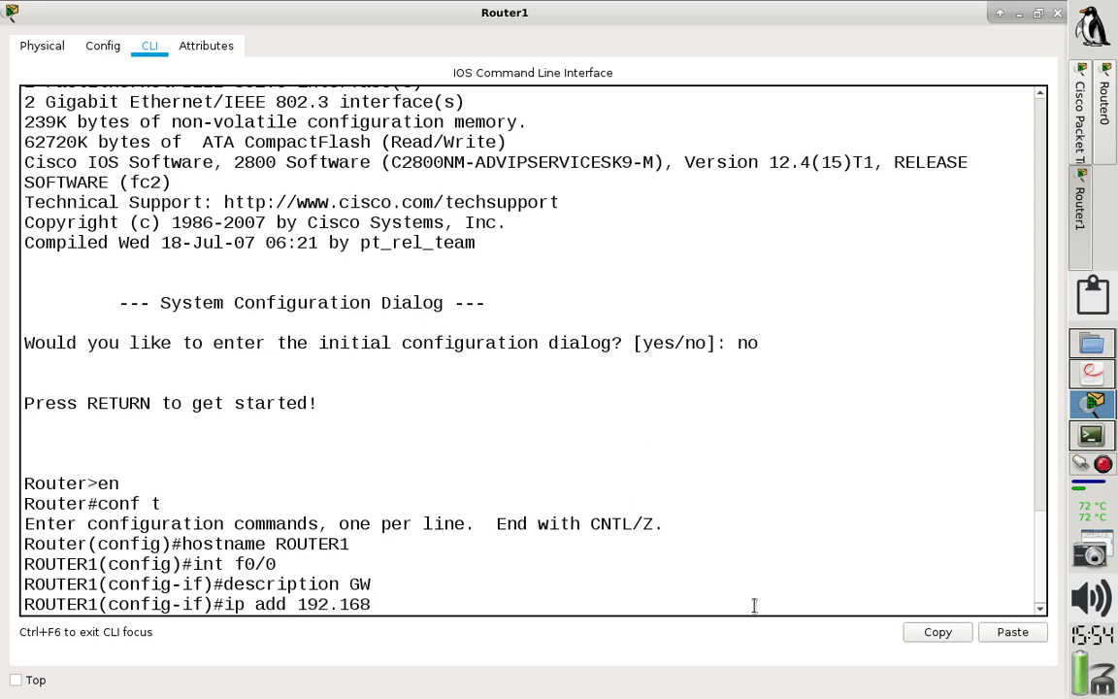
text(.2.254 255.255.5)
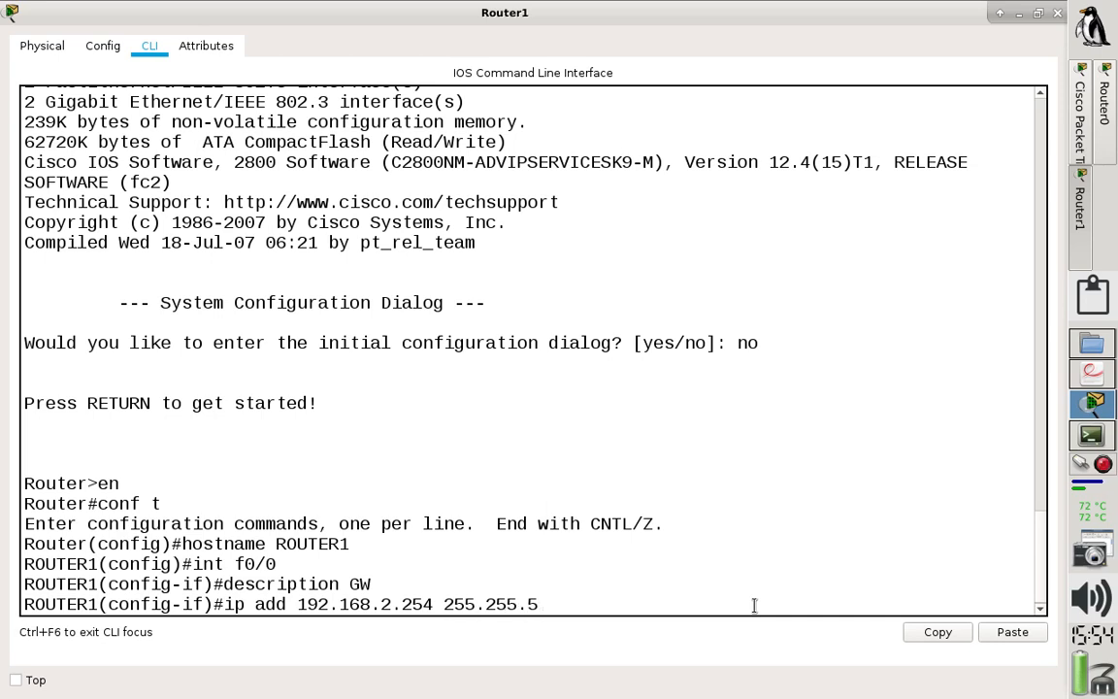
key(BackSpace)
text(255.0)
drag(373, 583, 611, 604)
key(Return)
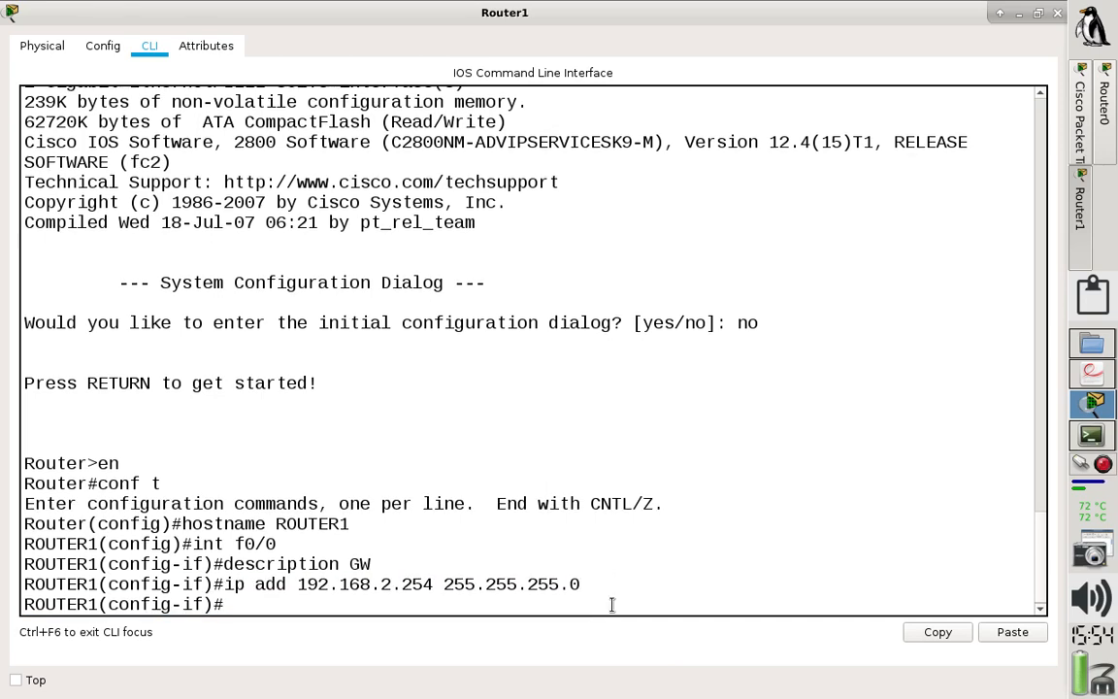
- Enable ROUTER1's f0/0 with no shut, exit to global configuration mode and highlight the entered interface commands for review
text(no shut)
key(Return)
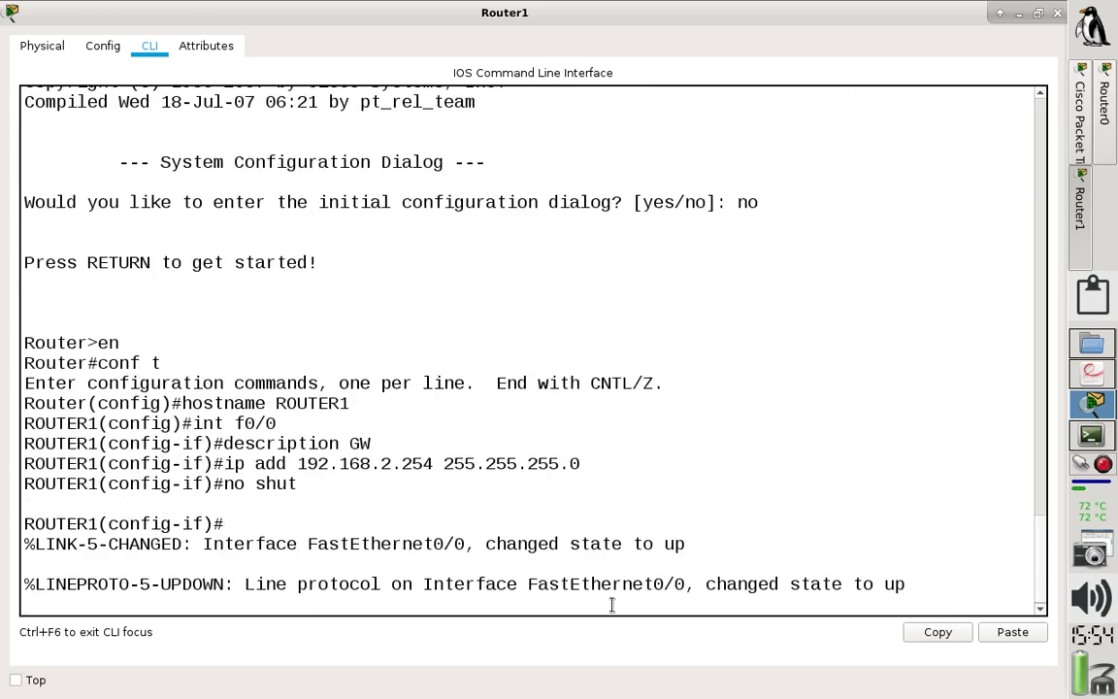
key(Return)
text(e)
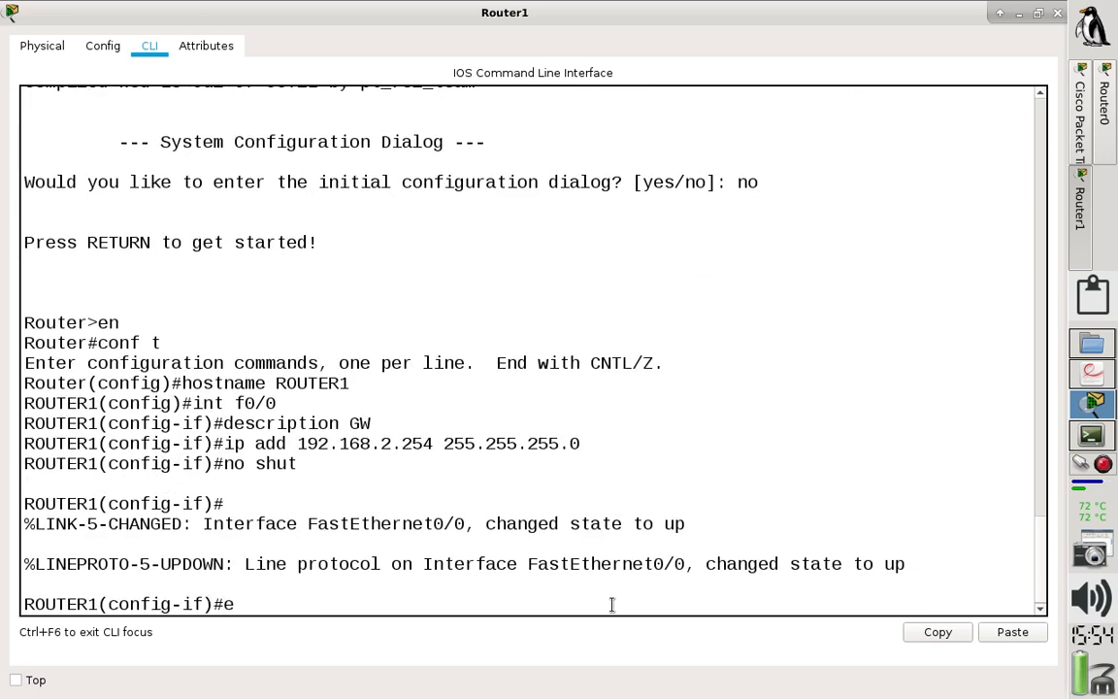
text(xit)
key(Return)
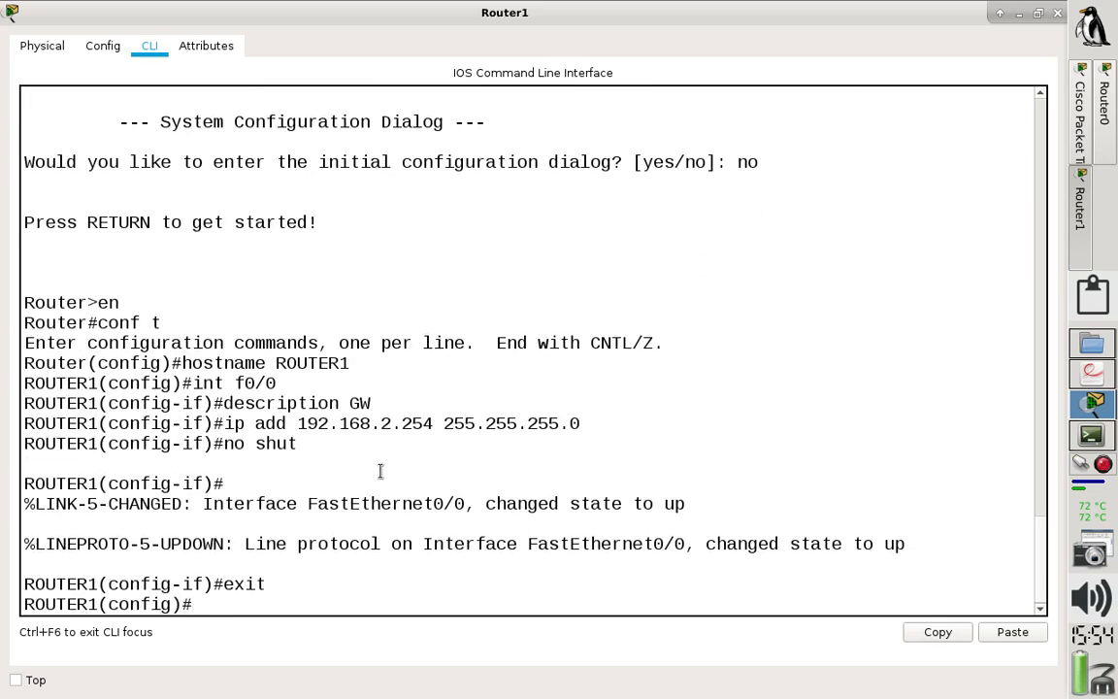
drag(335, 447, 8, 353)
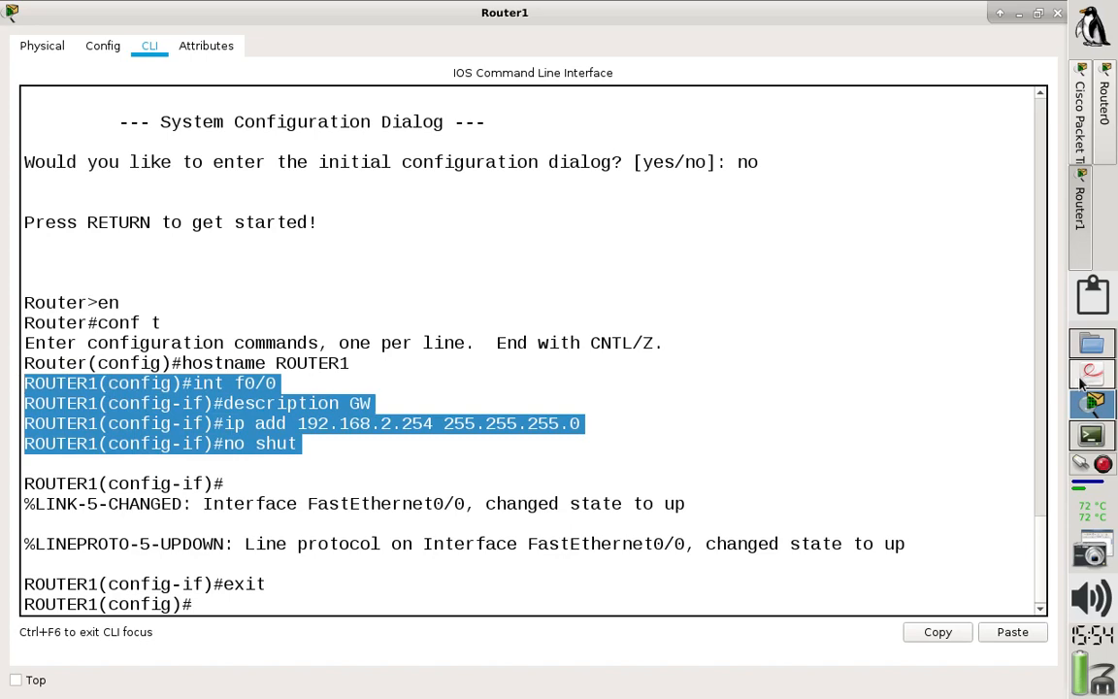
- Check the topology's network labels and create the DHCP pool REDE2 in ROUTER1's global configuration
click(1087, 150)
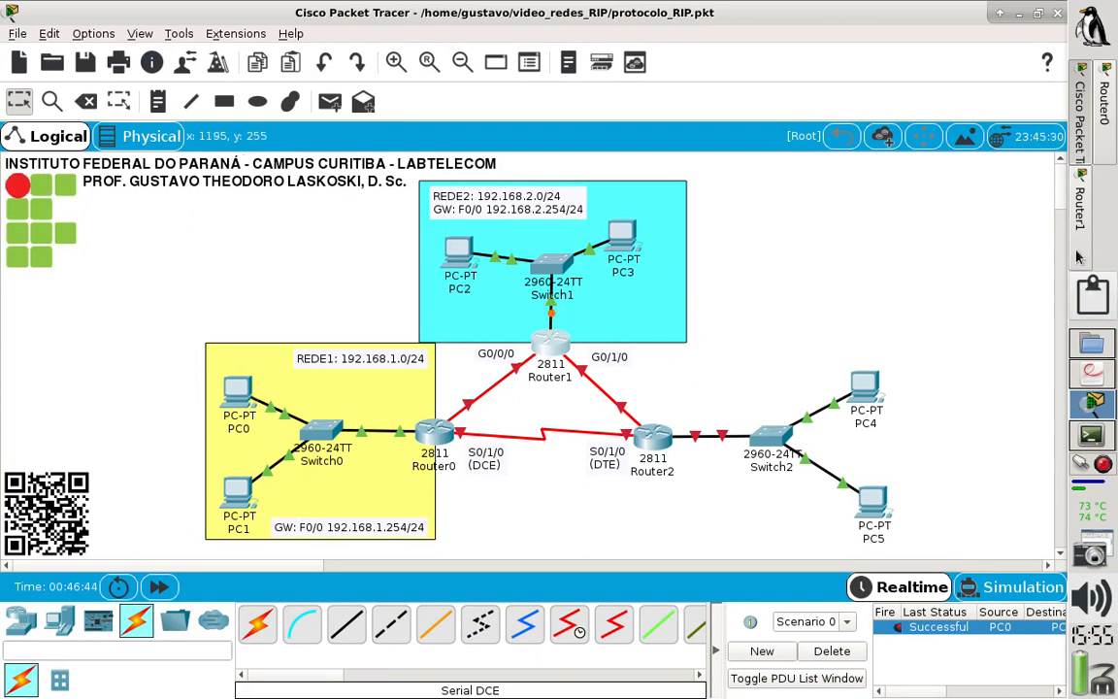
click(1099, 204)
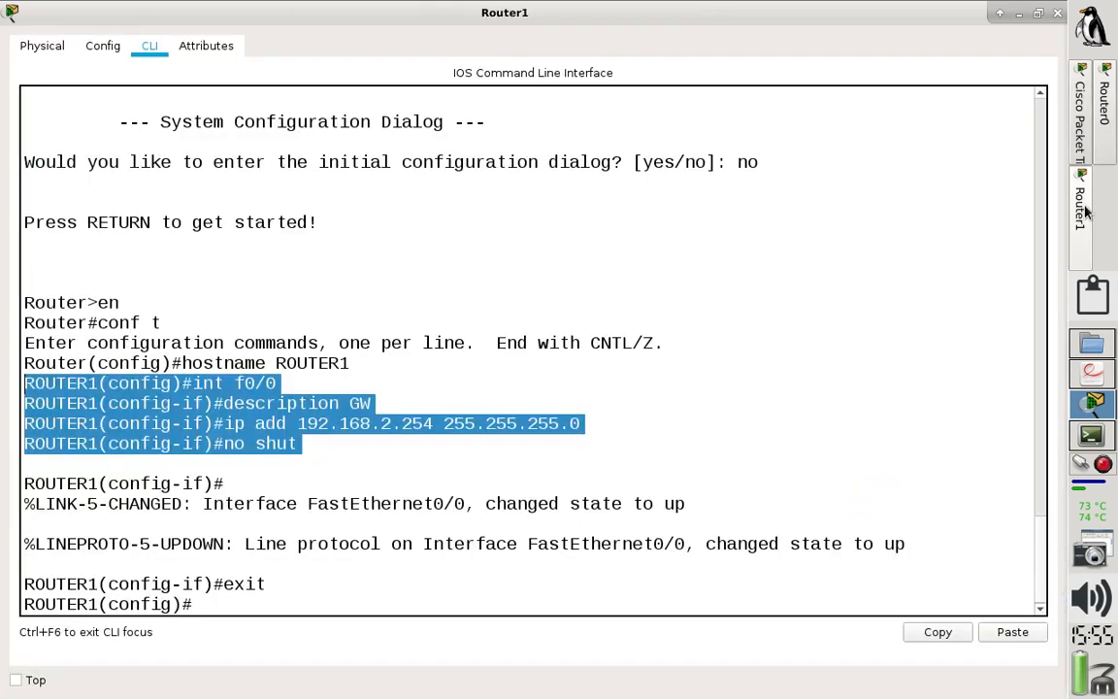
click(229, 606)
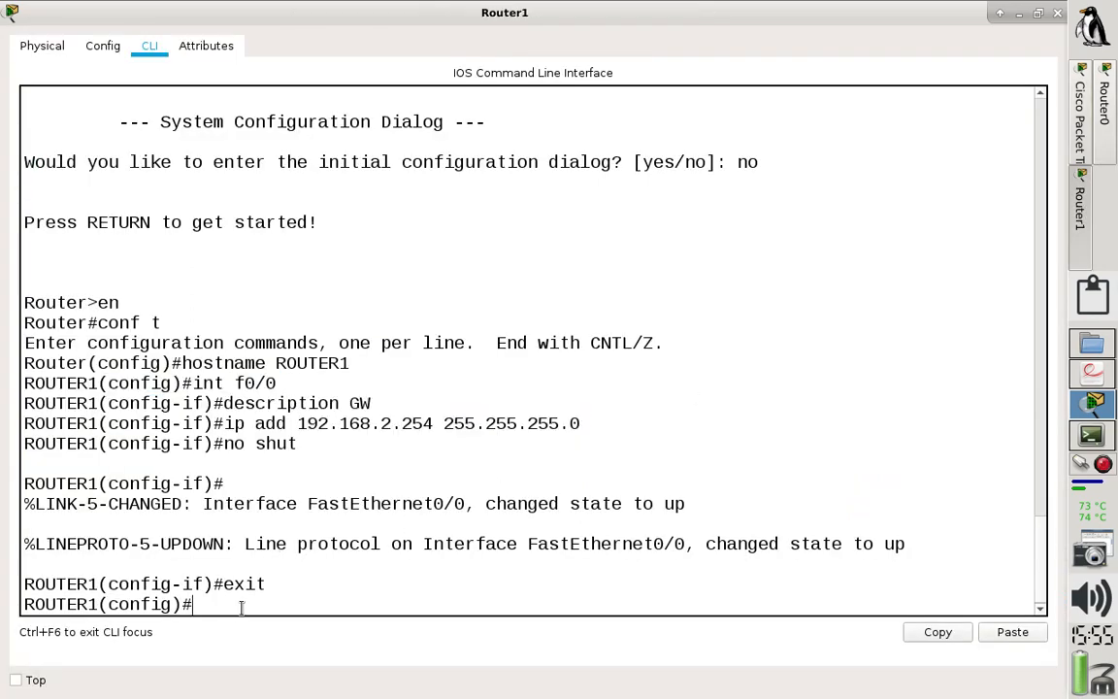
text(ip dhcp pool)
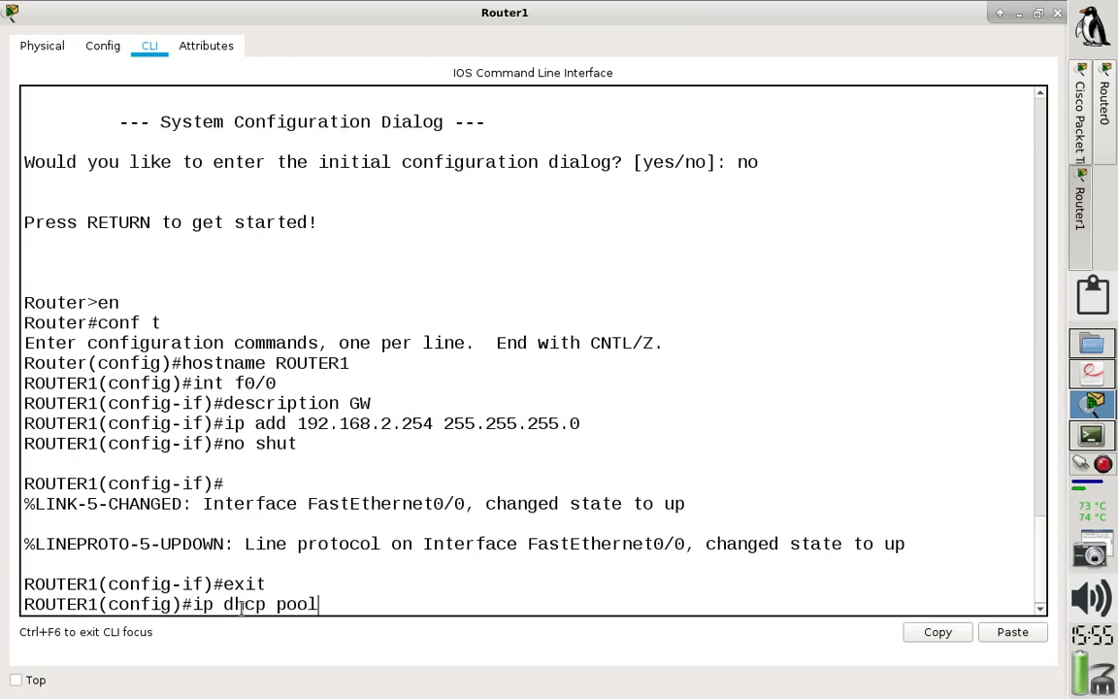
drag(181, 604, 102, 602)
text(REDE2)
key(Return)
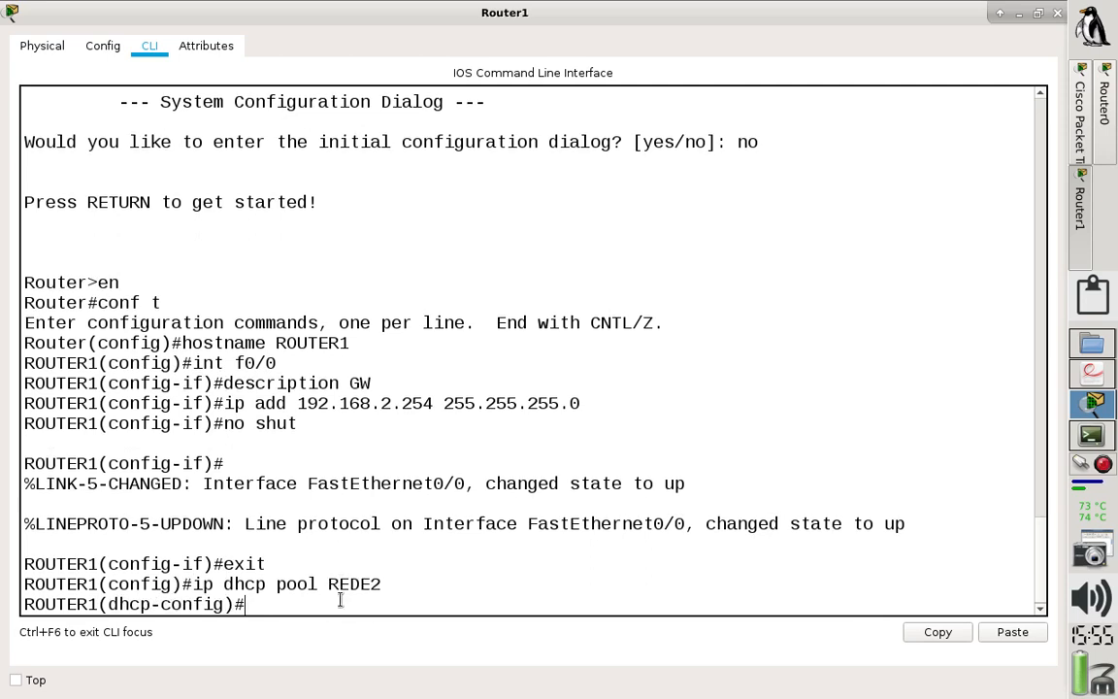
- Set the REDE2 pool's network to 192.168.2.0 with mask 255.255.255.0
text(network 192.168.2)
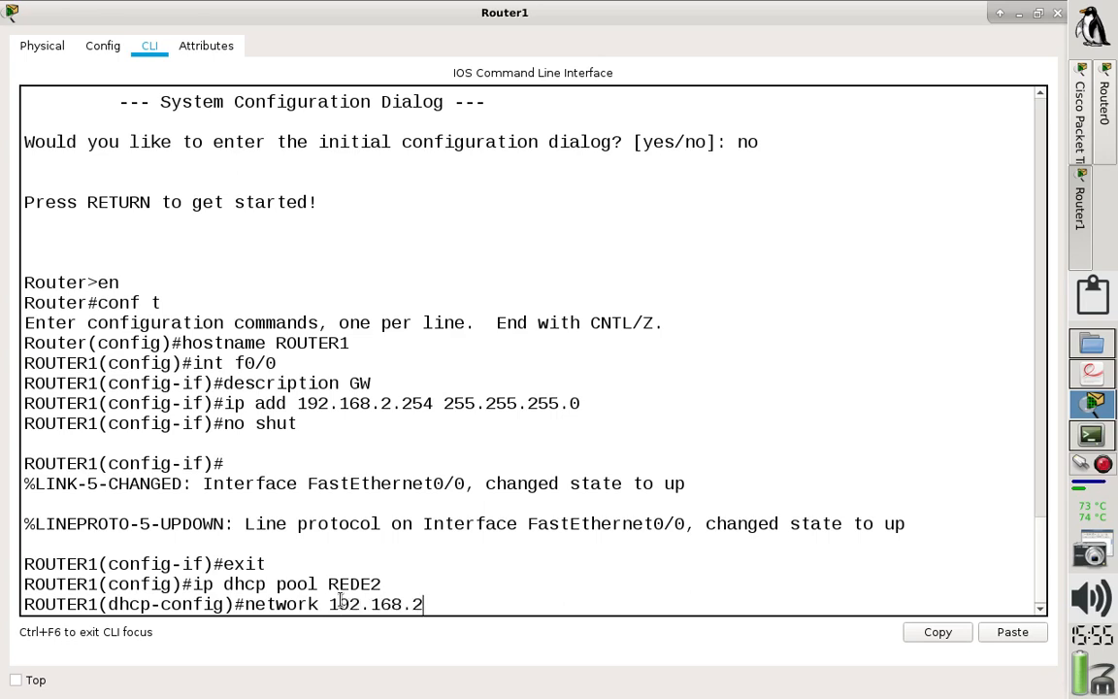
text(.0 255.255.255.0)
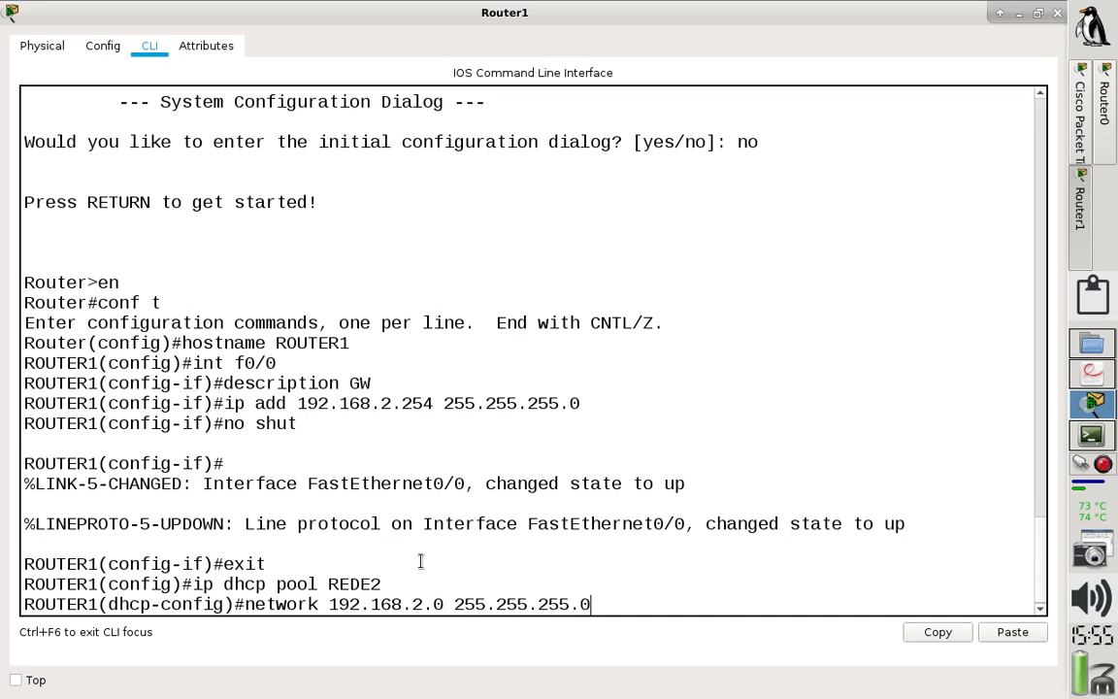
drag(449, 604, 615, 603)
key(Return)
- Set the REDE2 pool's default router to 192.168.2.254, the address of ROUTER1's f0/0 interface
text(default)
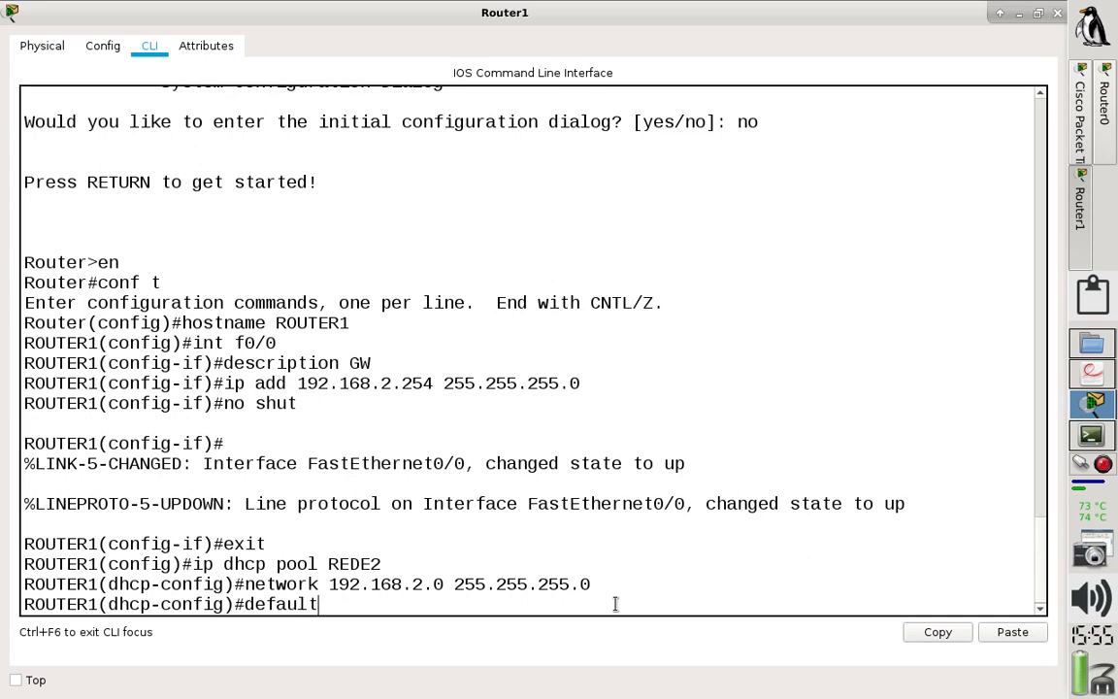
text(0ro)
key(BackSpace)
key(BackSpace)
text(-router 192.168.2.254)
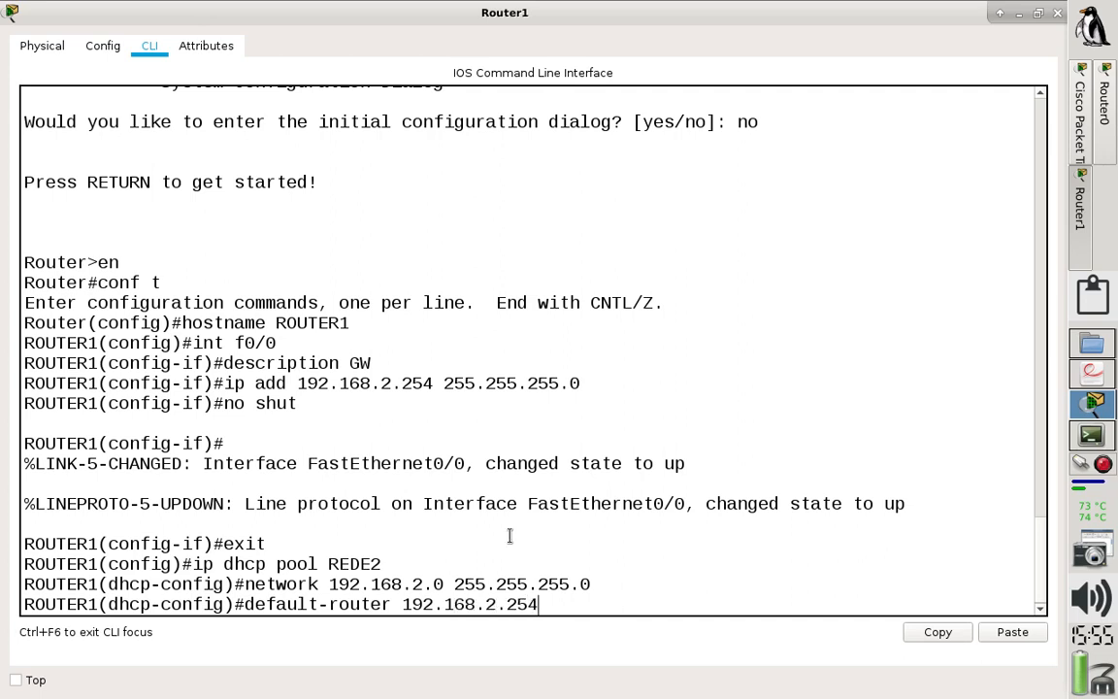
drag(294, 383, 433, 383)
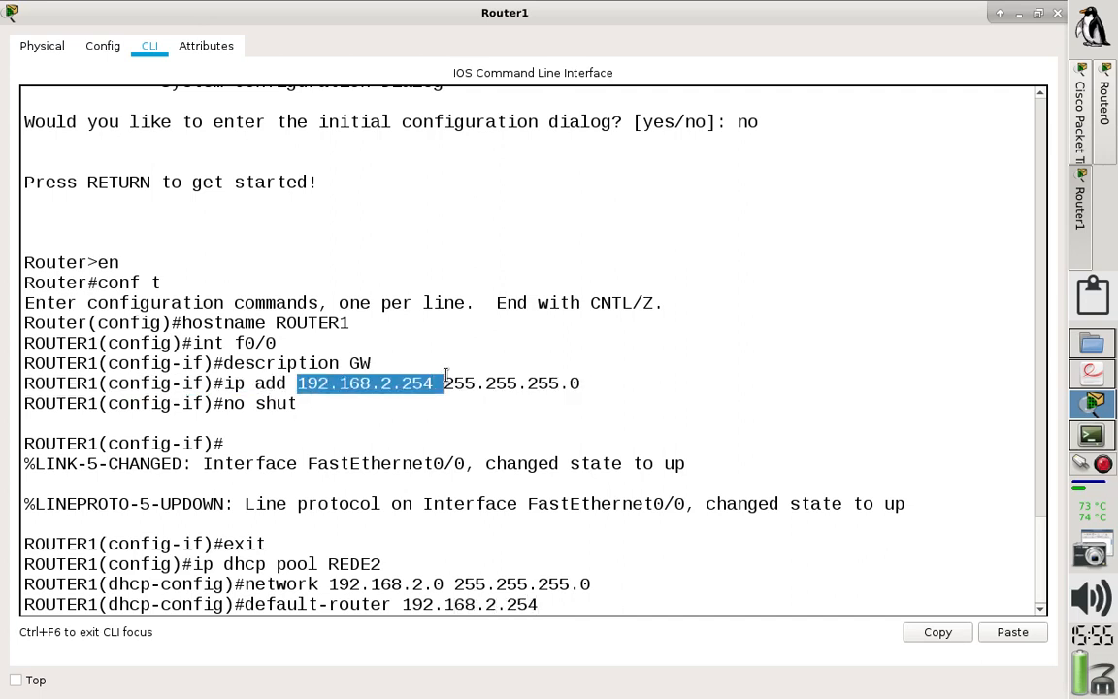
click(551, 604)
key(Return)
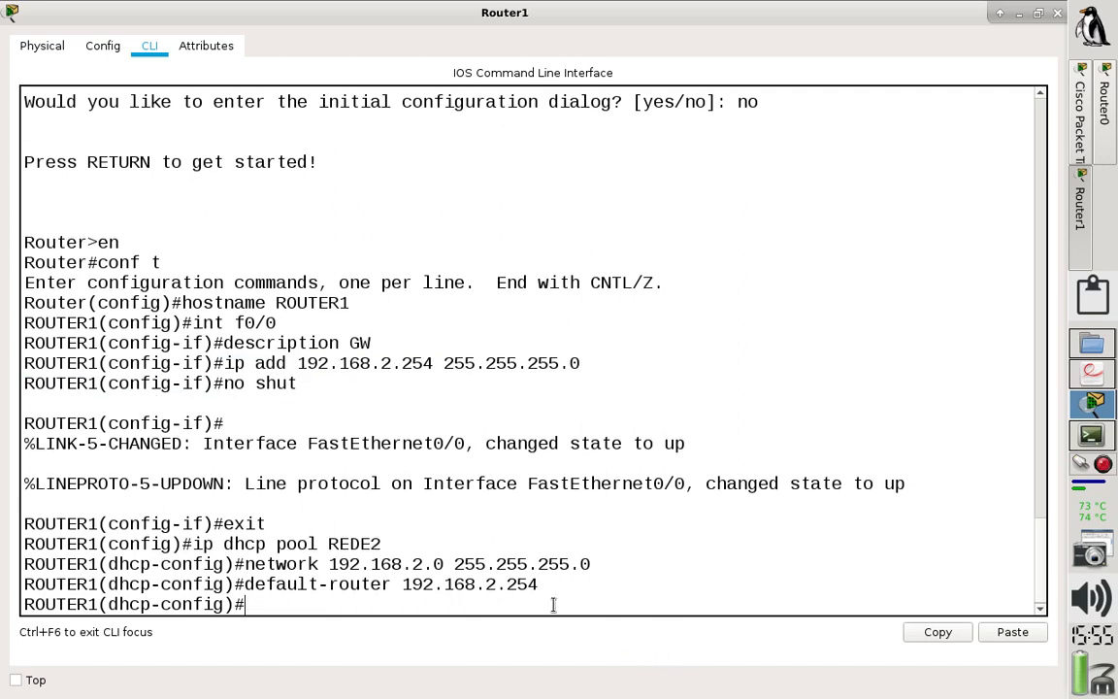
- Set the REDE2 pool's DNS server to 192.168.2.254, exit DHCP configuration and highlight the pool commands for review
text(dns-server 1)
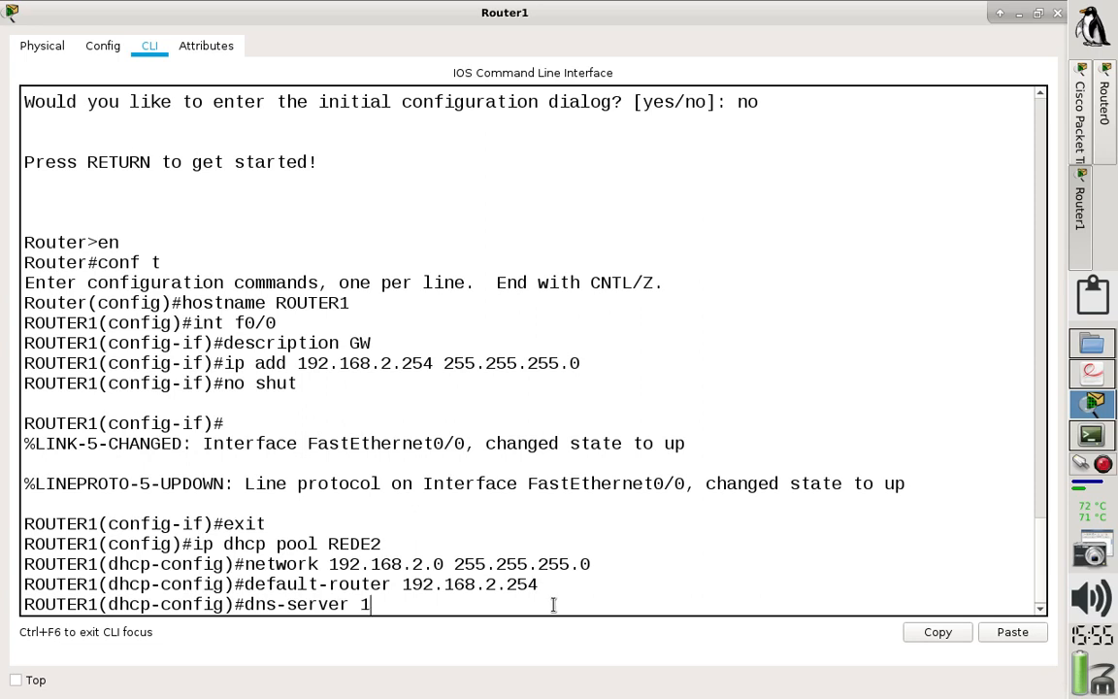
text(92.168.2.254)
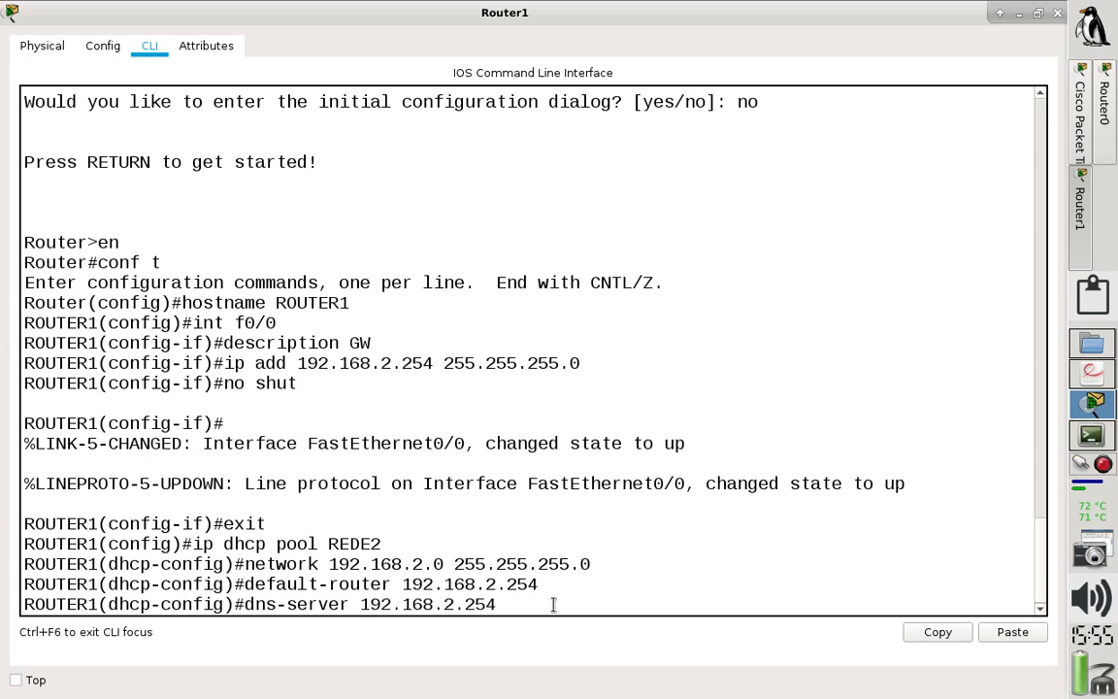
key(Return)
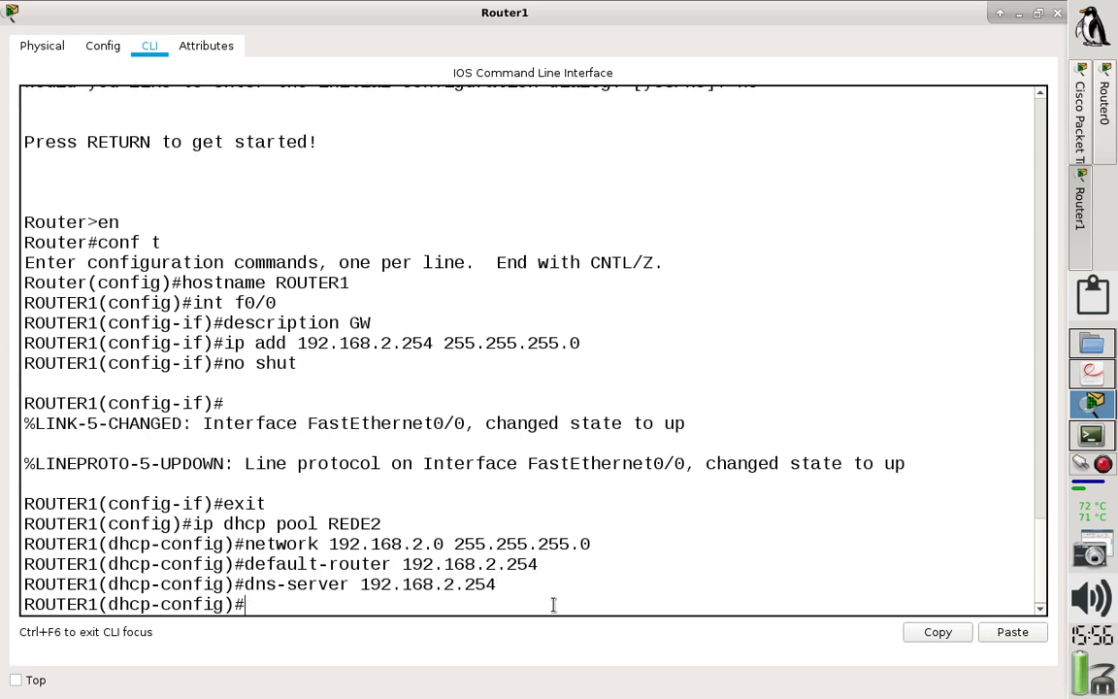
text(exit)
key(Return)
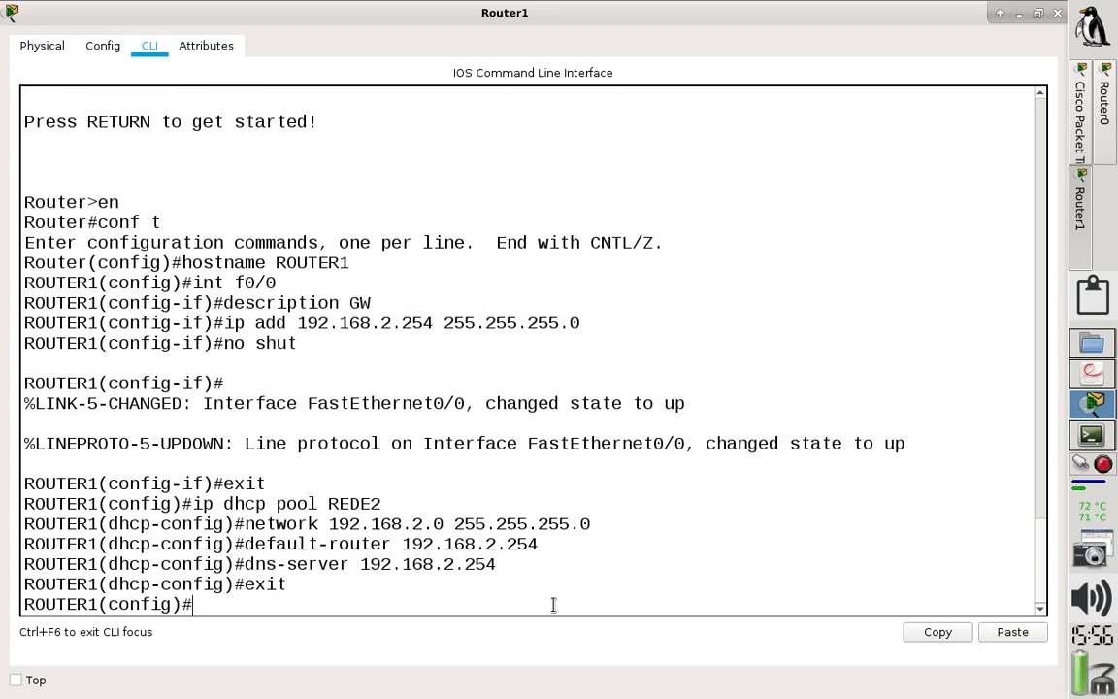
drag(287, 585, 2, 509)
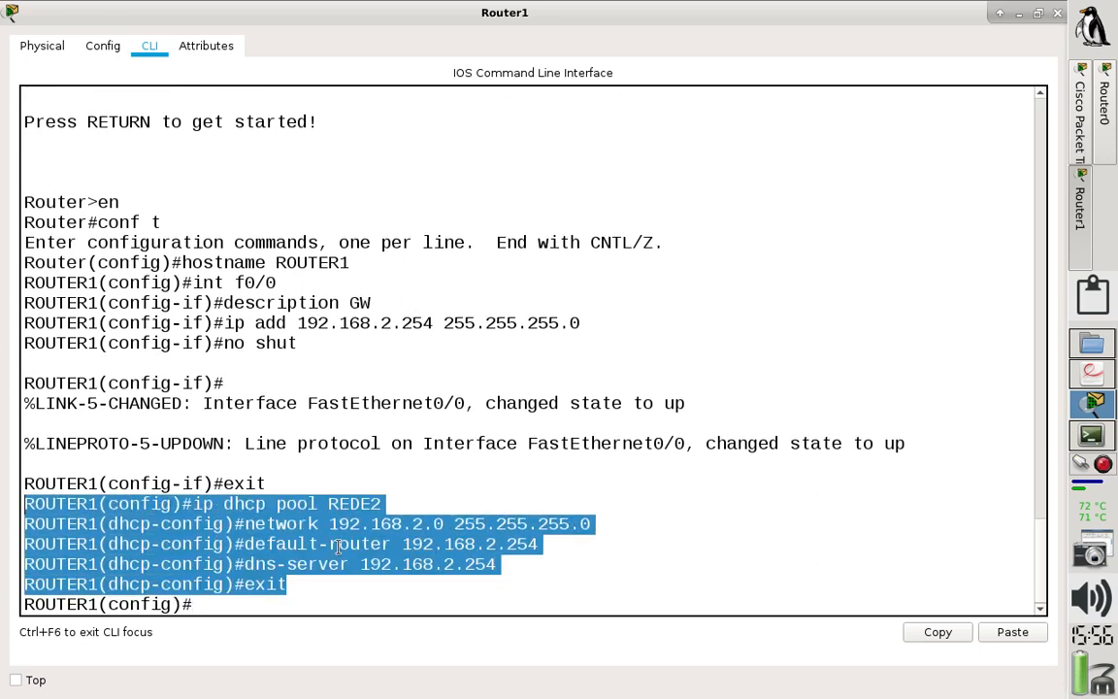
click(288, 612)
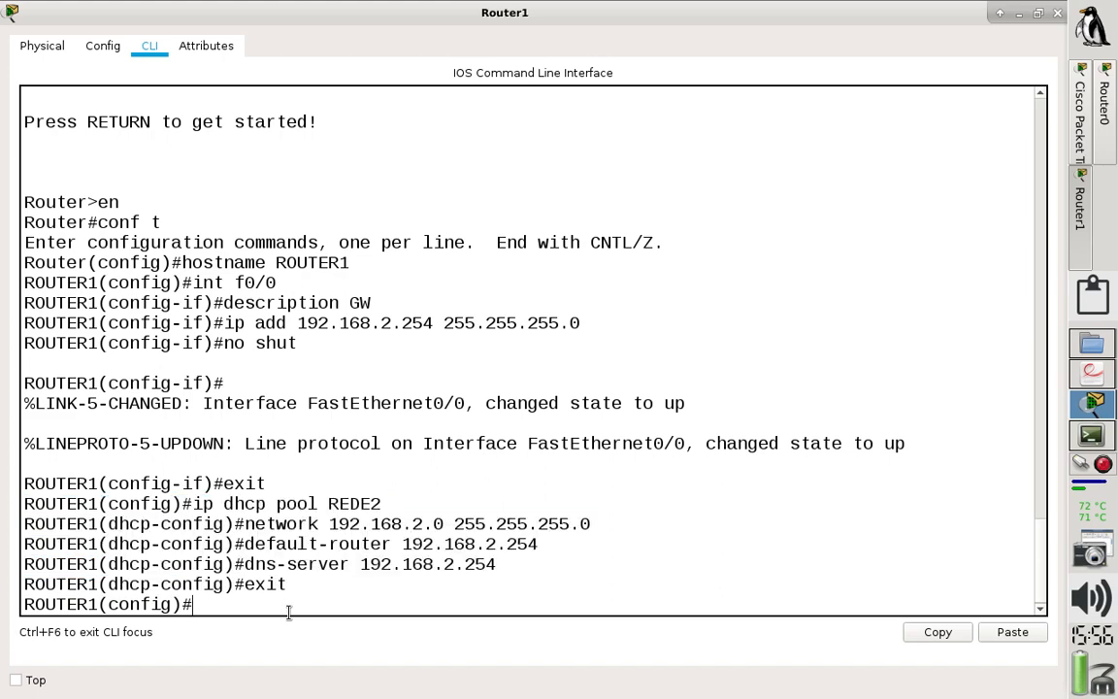
- Exit ROUTER1's global configuration mode and save the configuration with wr
text(exit)
key(Return)
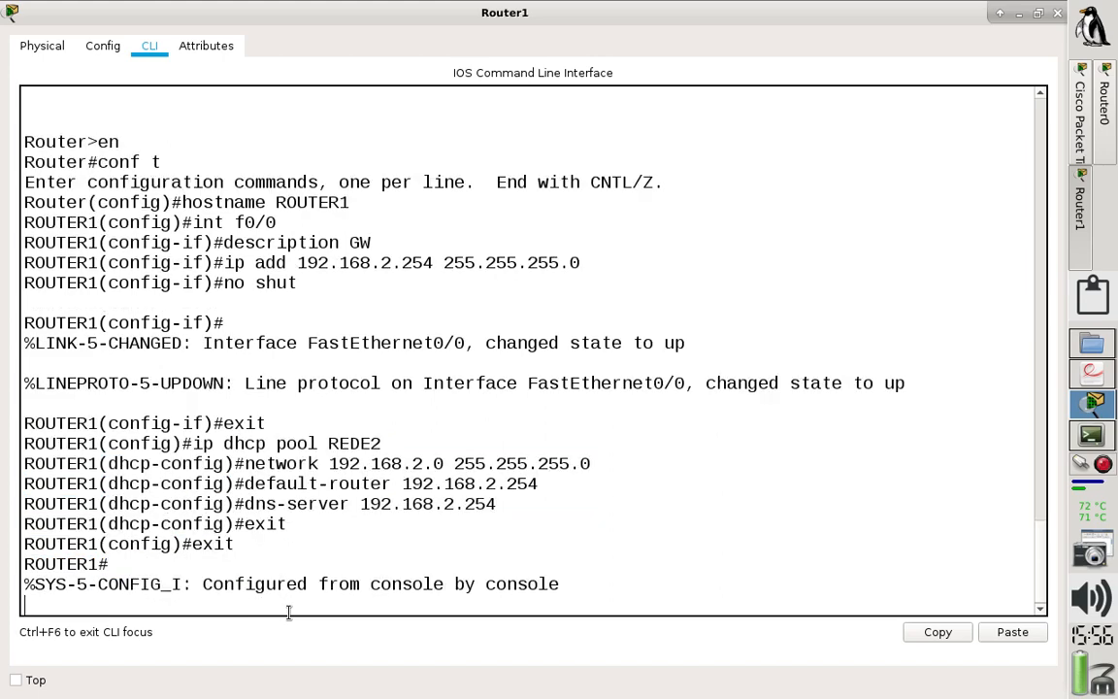
text(wr)
key(Return)
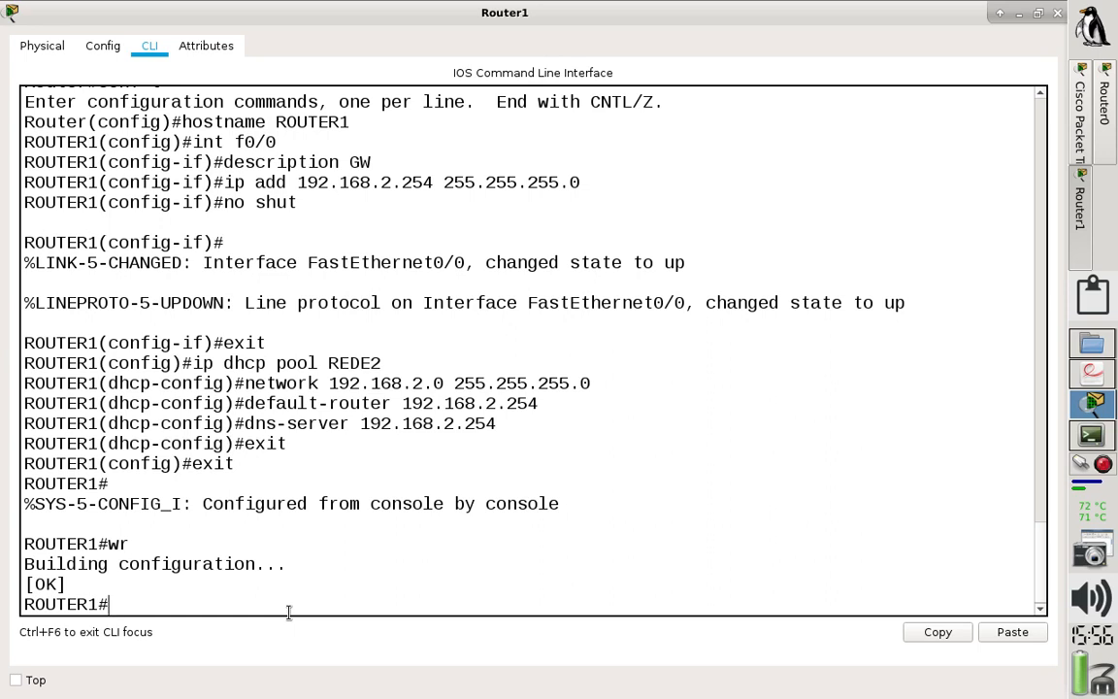
- Display ROUTER1's running configuration with sh running-config and examine the REDE2 DHCP pool entries
text(sh run)
key(Tab)
key(BackSpace)
key(BackSpace)
key(BackSpace)
key(BackSpace)
key(BackSpace)
key(BackSpace)
key(BackSpace)
key(BackSpace)
key(BackSpace)
key(BackSpace)
key(BackSpace)
key(BackSpace)
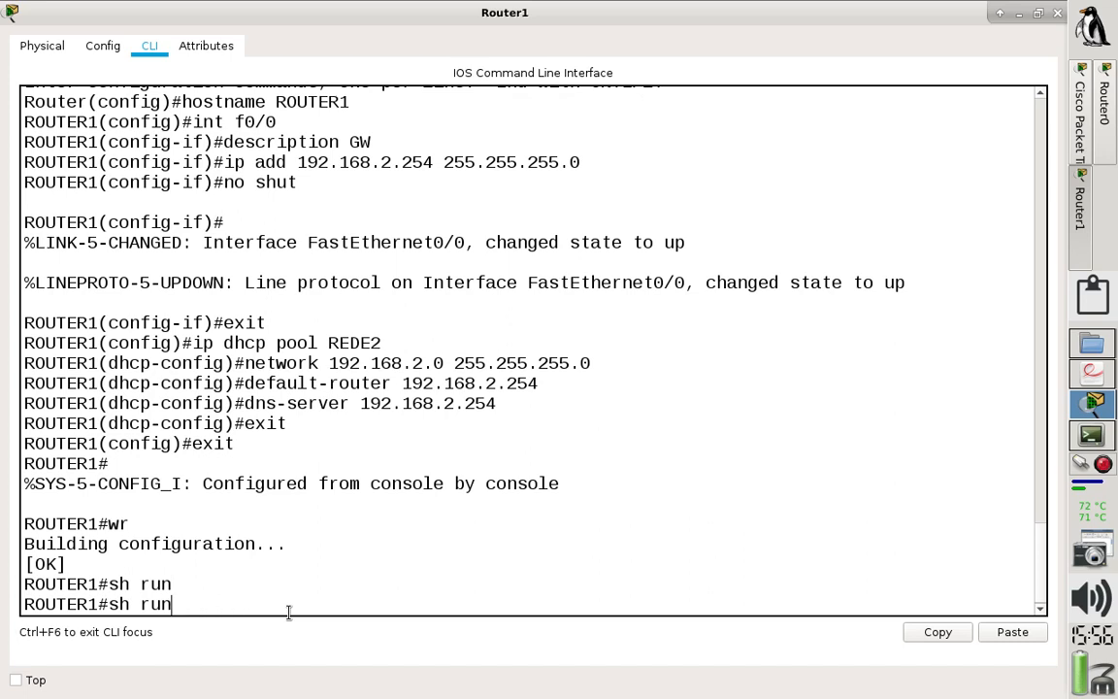
key(Tab)
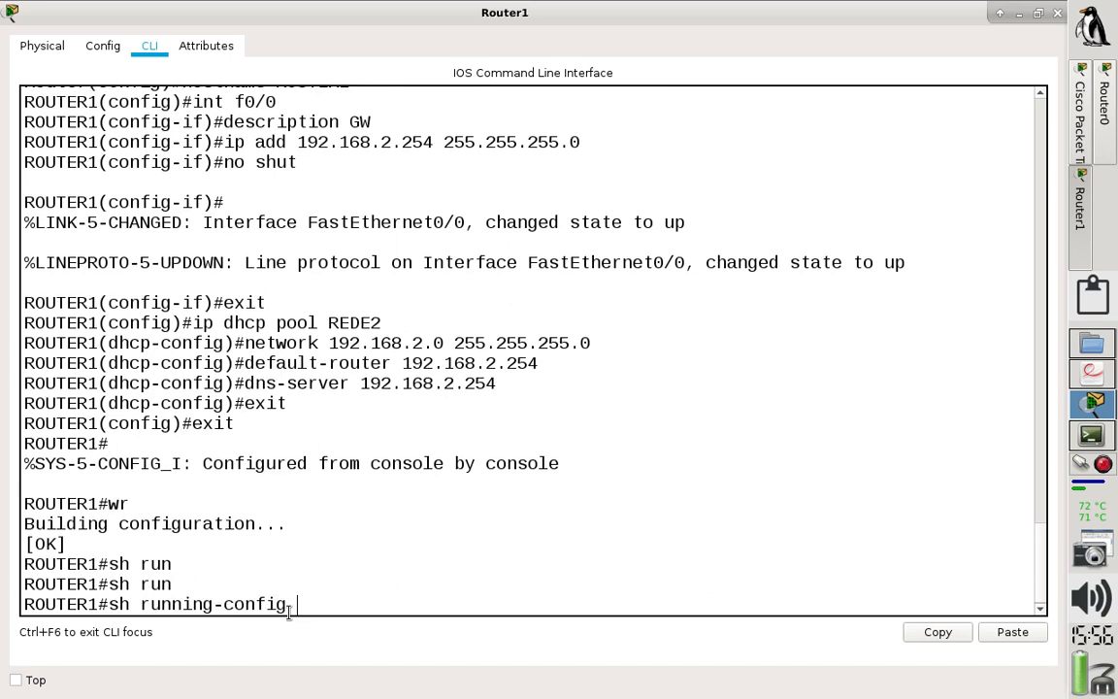
key(Return)
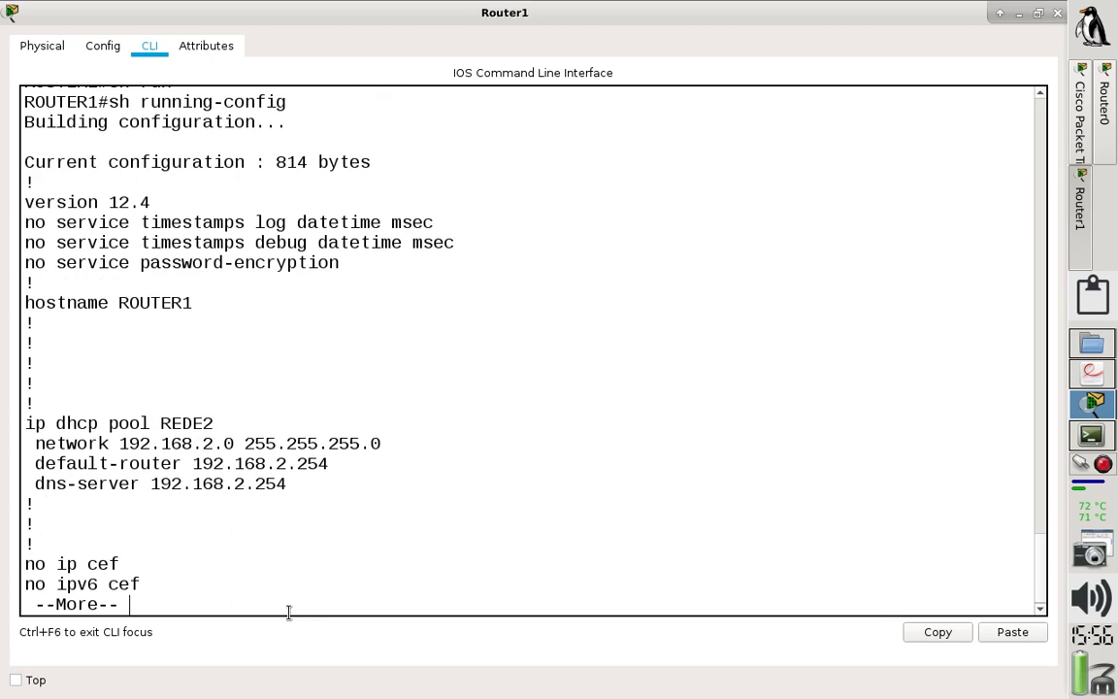
key(Return)
key(Return)
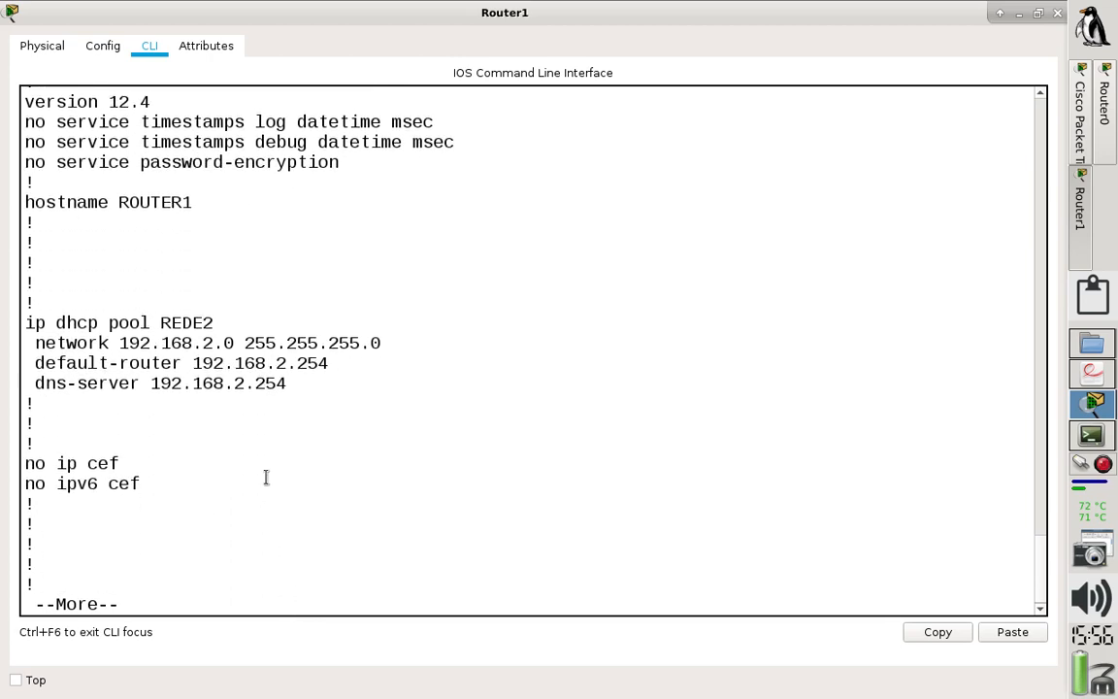
drag(289, 383, 3, 312)
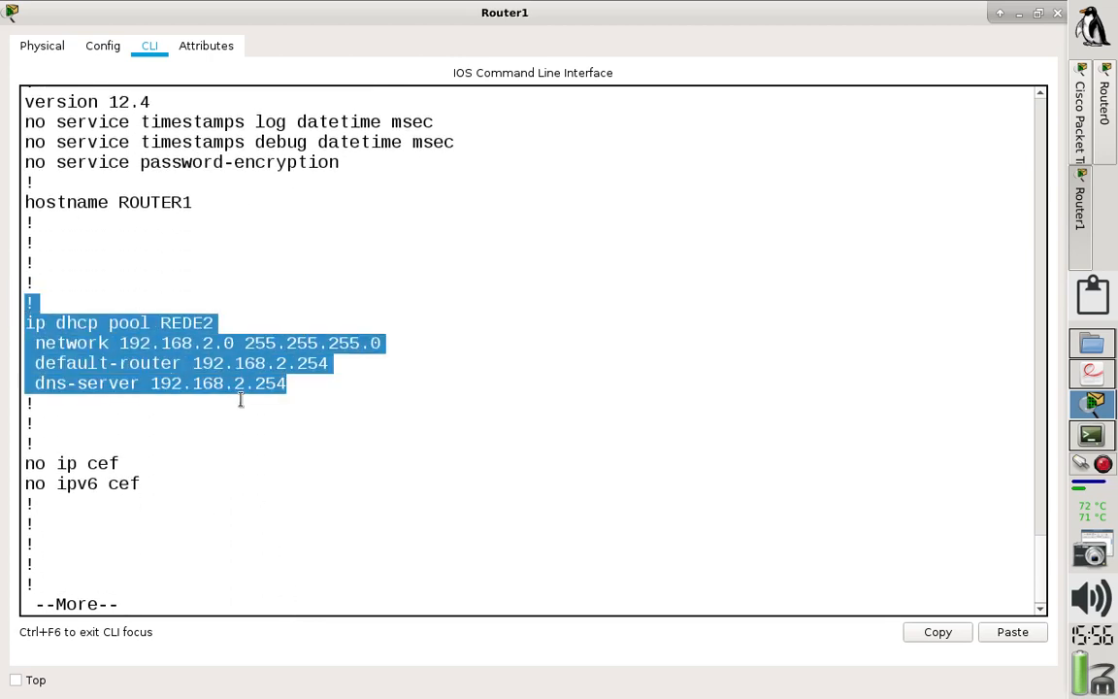
- Page ahead in the running configuration to FastEthernet0/0 and examine its description and IP address lines
key(Return)
key(Return)
key(Return)
key(Return)
key(Return)
key(Return)
key(Return)
key(Return)
key(Return)
key(Return)
key(Return)
key(Return)
key(Return)
key(Return)
key(Return)
key(Return)
key(Return)
key(Return)
key(Return)
key(Return)
key(Return)
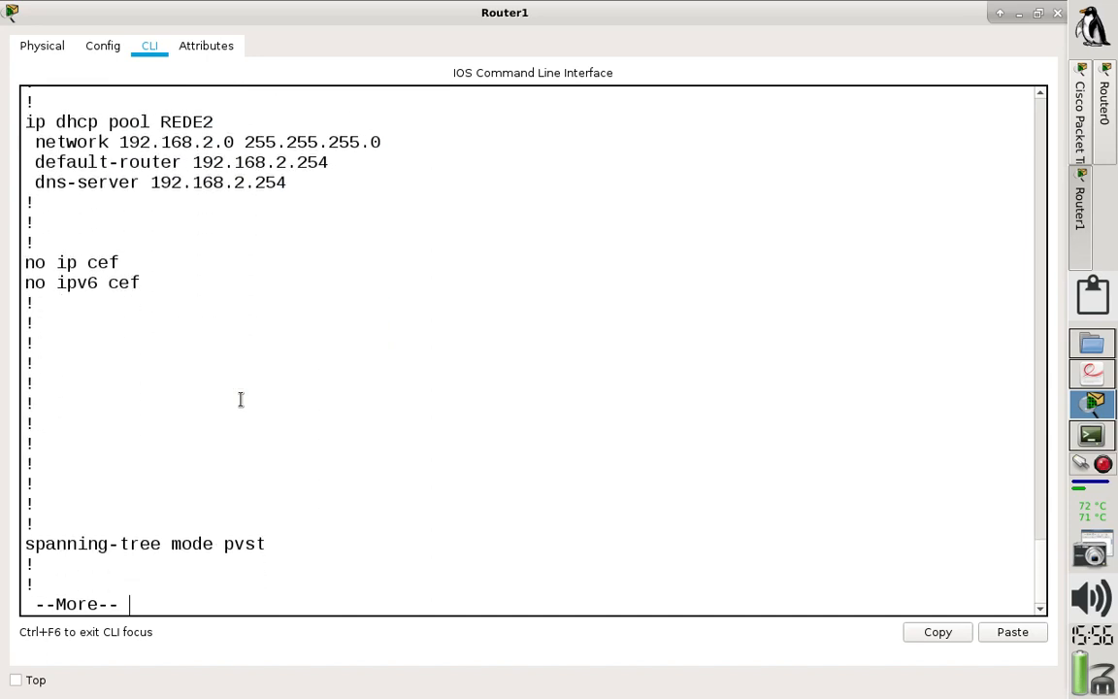
key(Return)
key(Return)
key(Return)
key(Return)
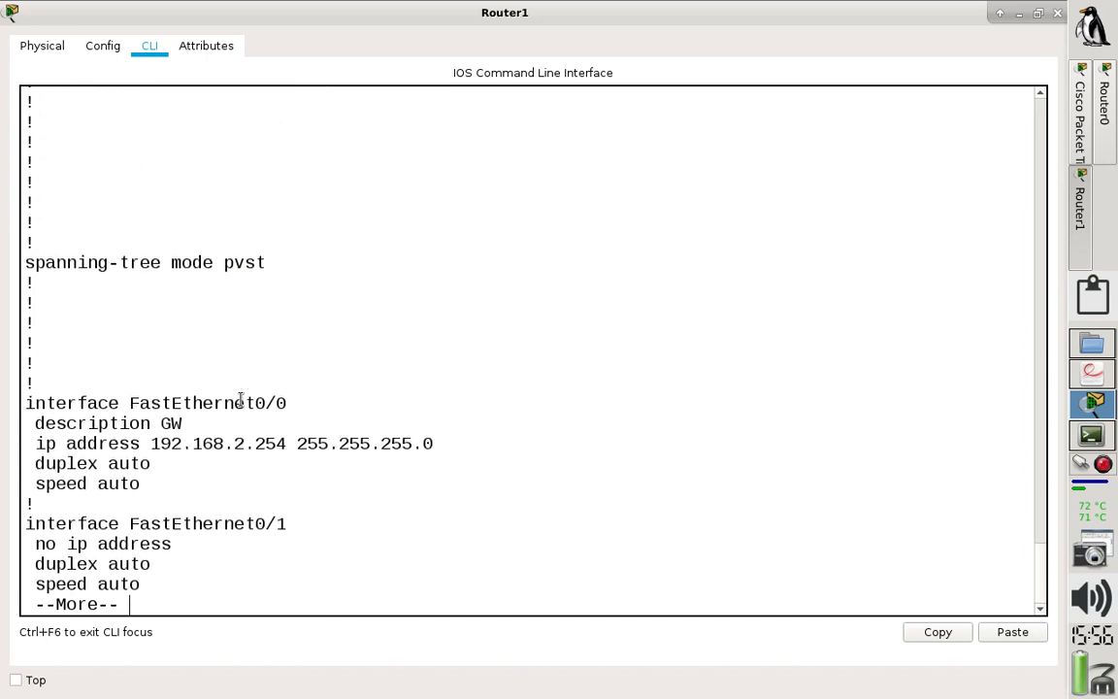
drag(147, 460, 17, 378)
click(154, 427)
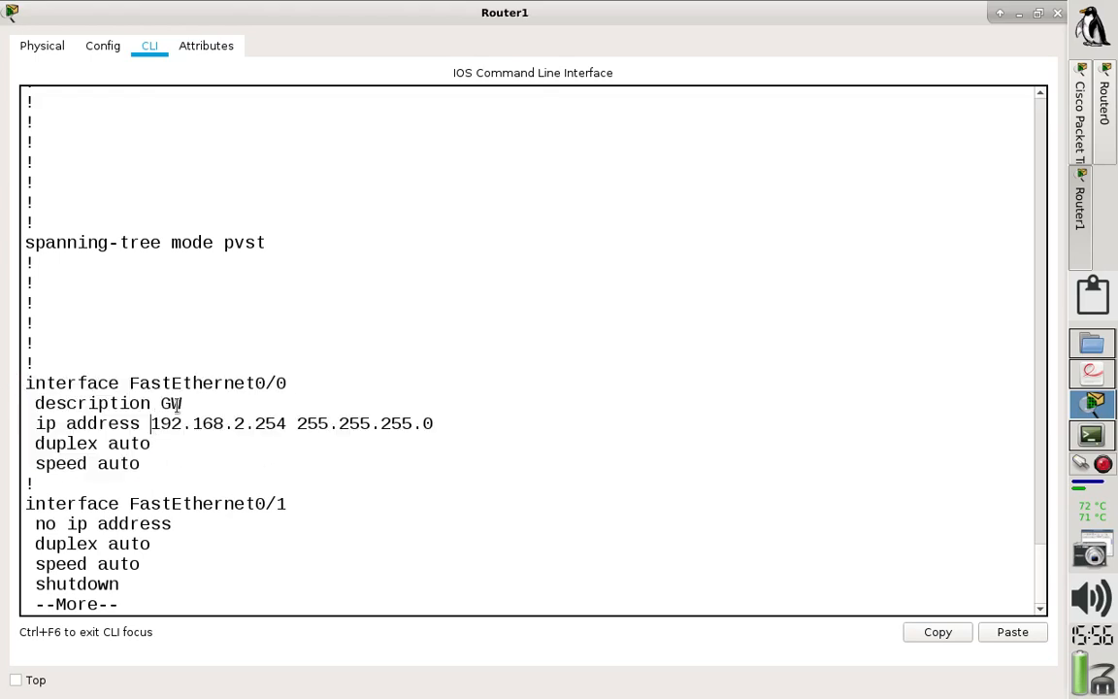
drag(187, 403, 21, 403)
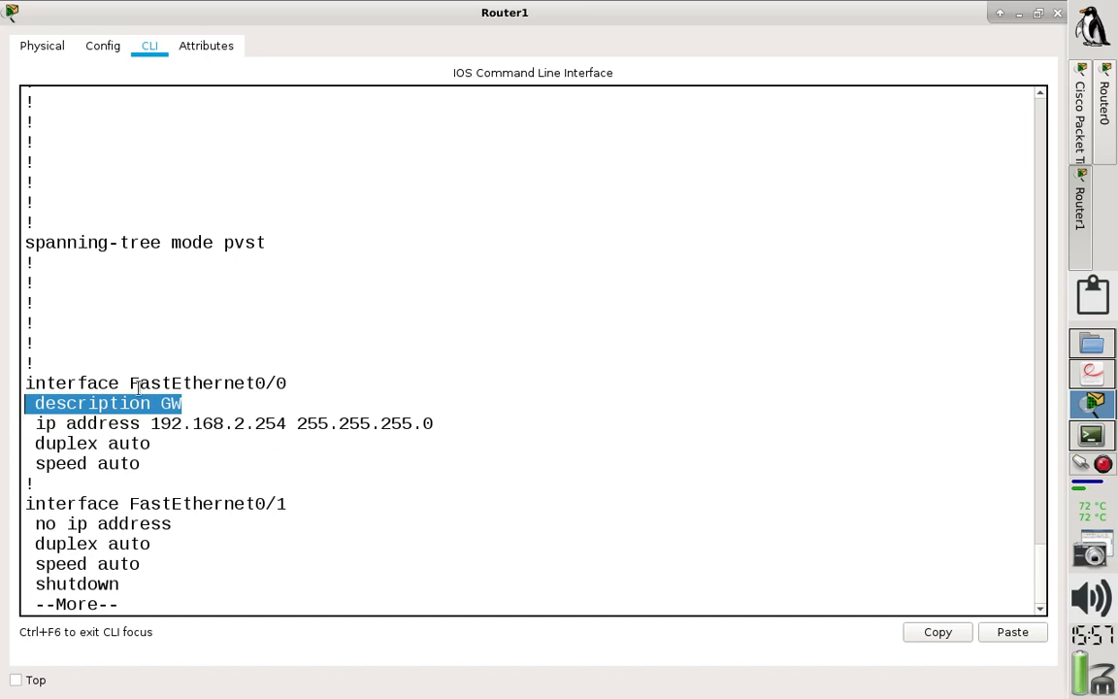
drag(183, 403, 20, 403)
key(Return)
key(Return)
key(Return)
key(Return)
key(Return)
key(Return)
key(Return)
key(Return)
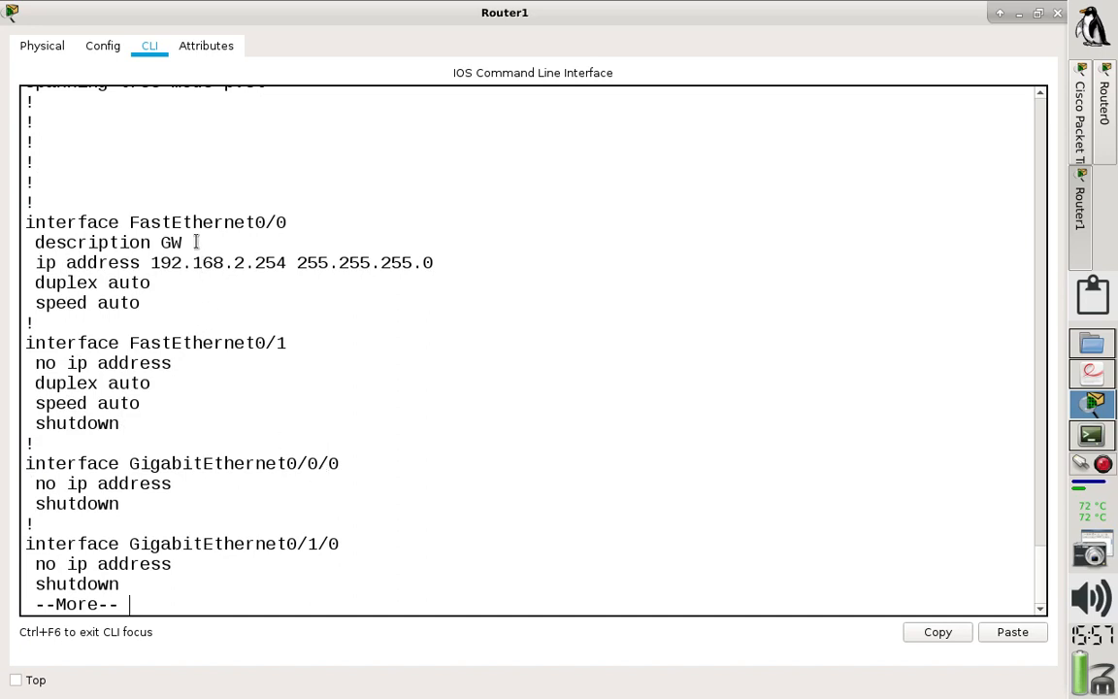
drag(185, 241, 17, 241)
- Review the rest of ROUTER1's running configuration, quit the listing and close the Router1 window
key(Return)
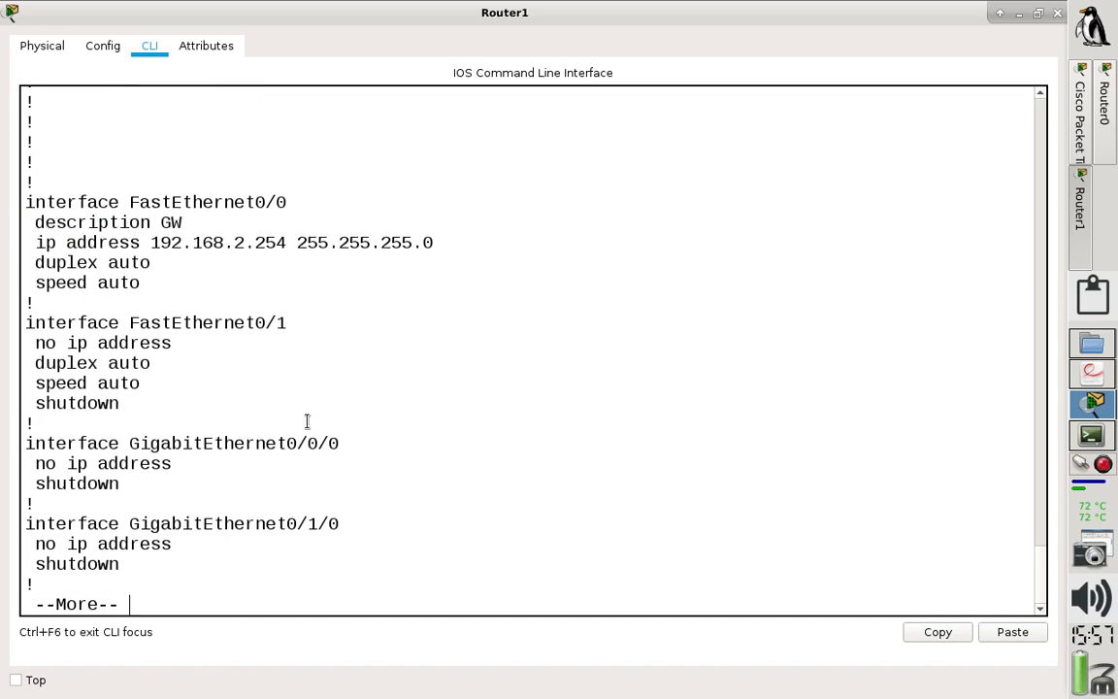
key(Return)
key(Return)
key(Return)
key(Return)
key(Return)
key(Return)
key(Return)
key(Return)
key(Return)
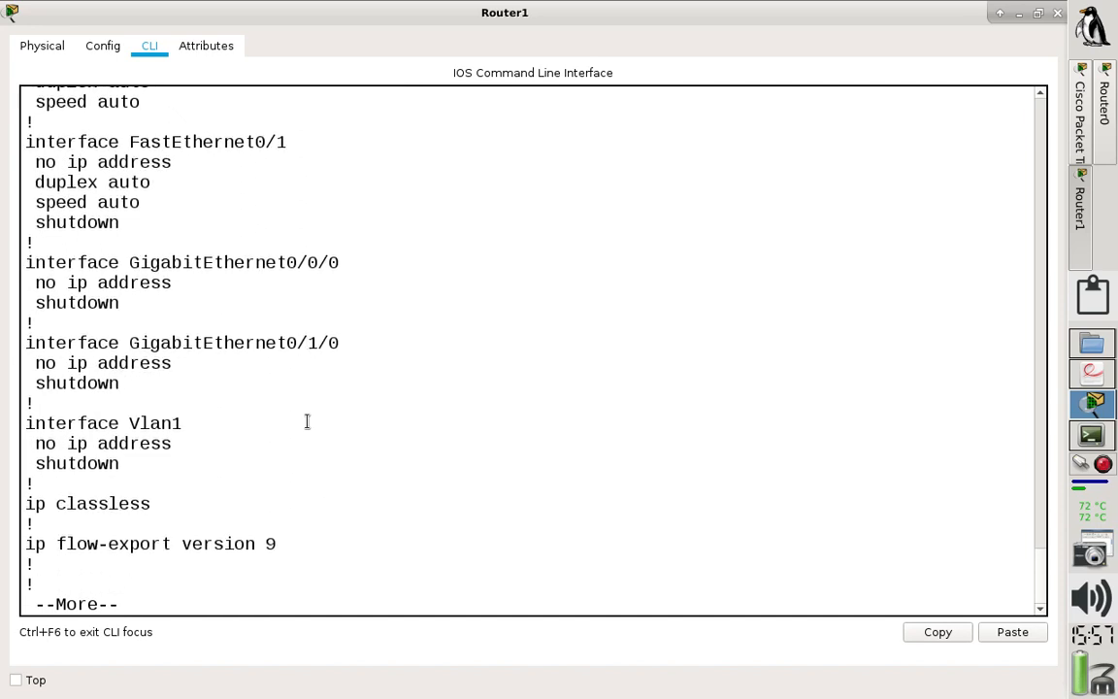
key(Return)
key(Return)
key(Return)
key(Return)
key(Return)
key(Return)
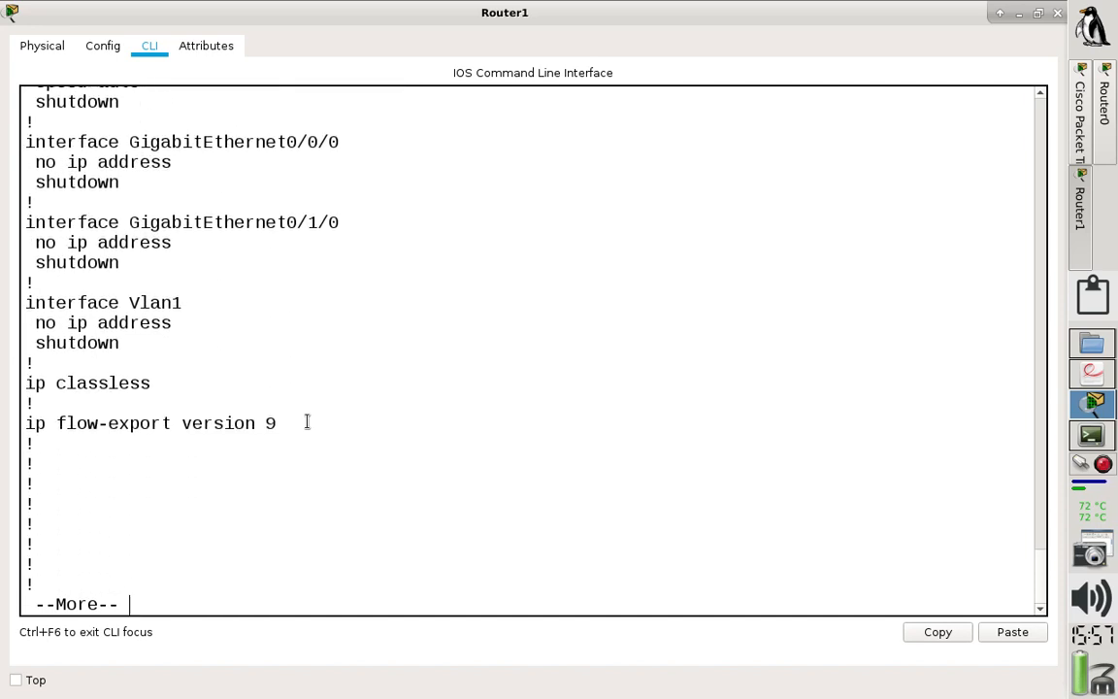
key(Return)
key(Return)
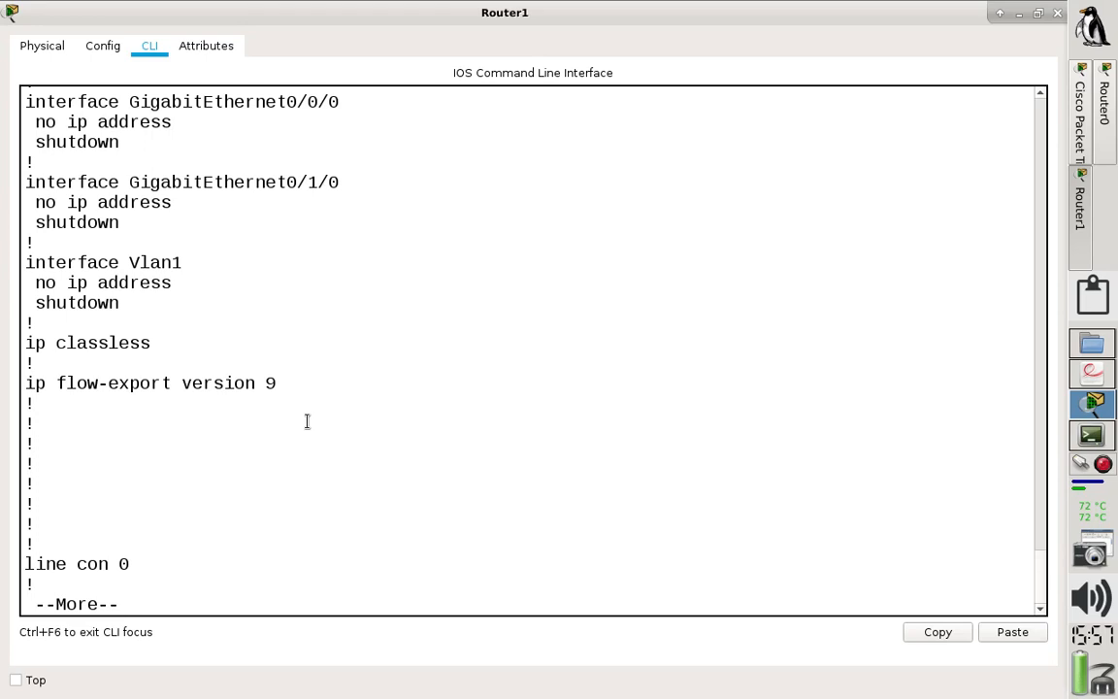
key(q)
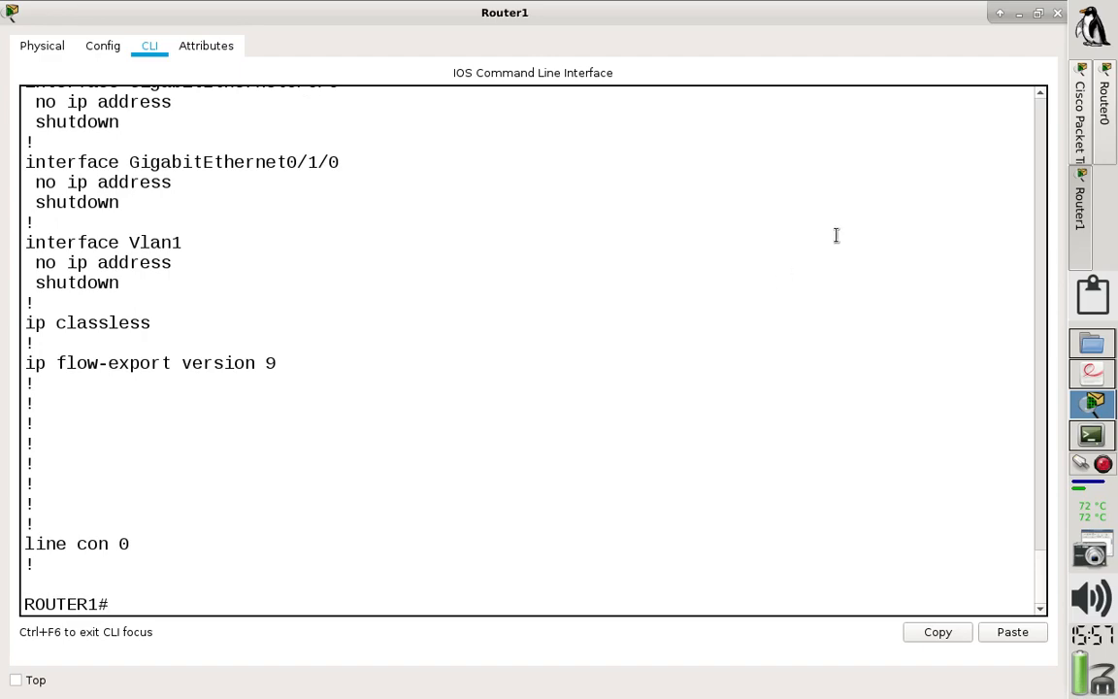
click(1057, 13)
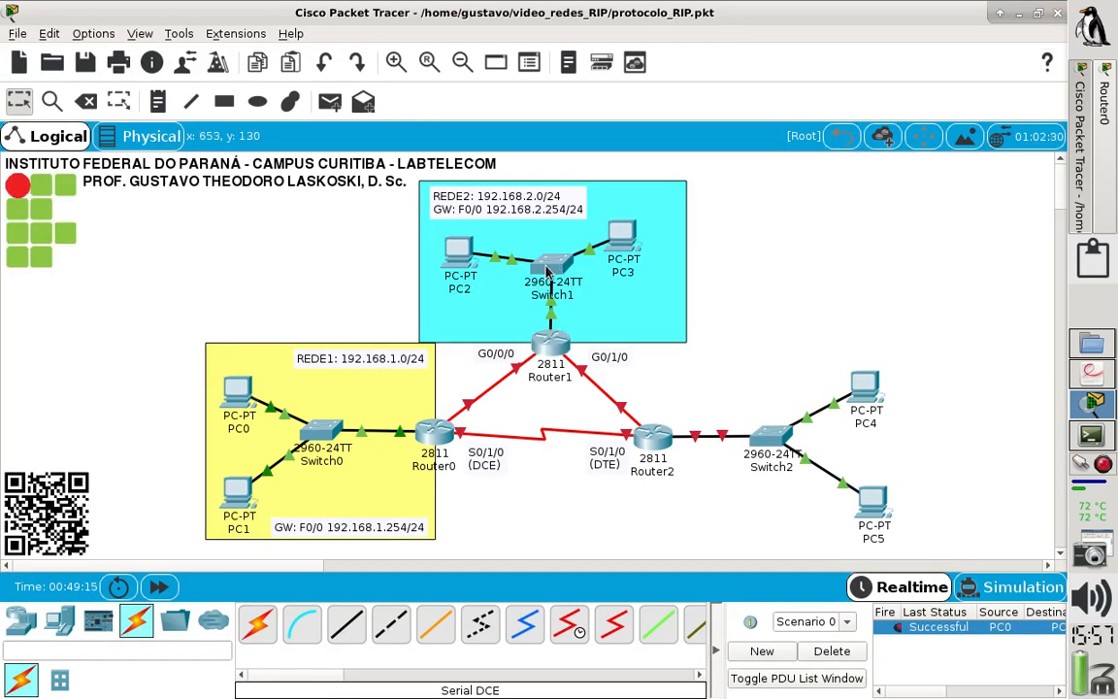
- Set PC2's IPv4 configuration to DHCP, check the addresses it receives and close its window
mouse_move(556, 342)
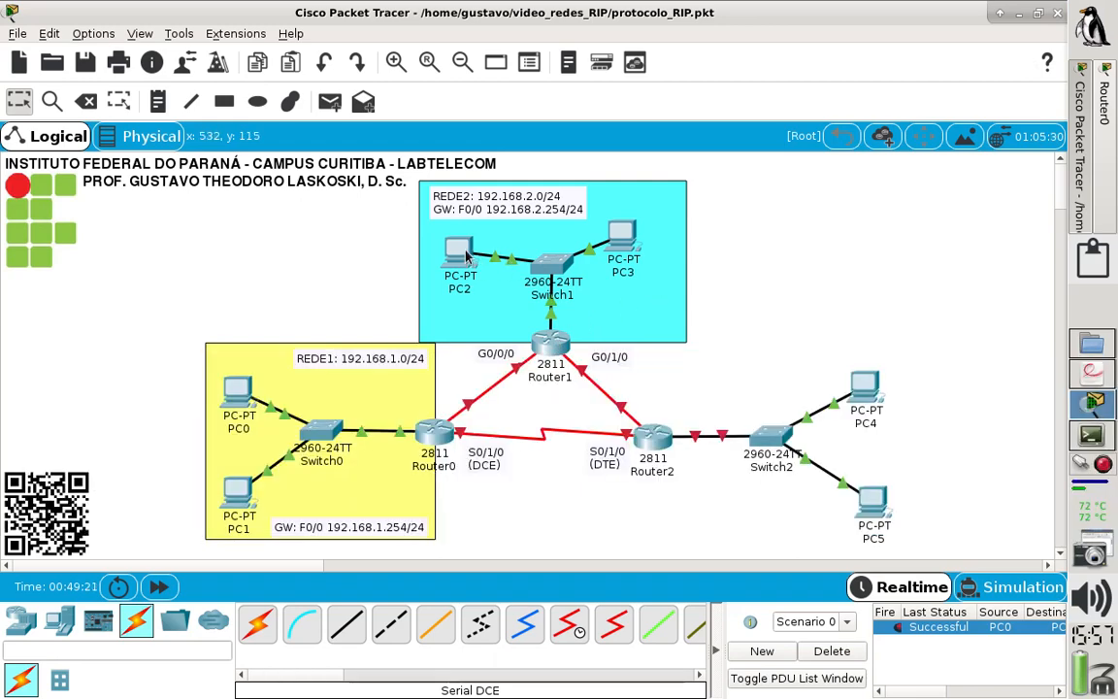
click(467, 253)
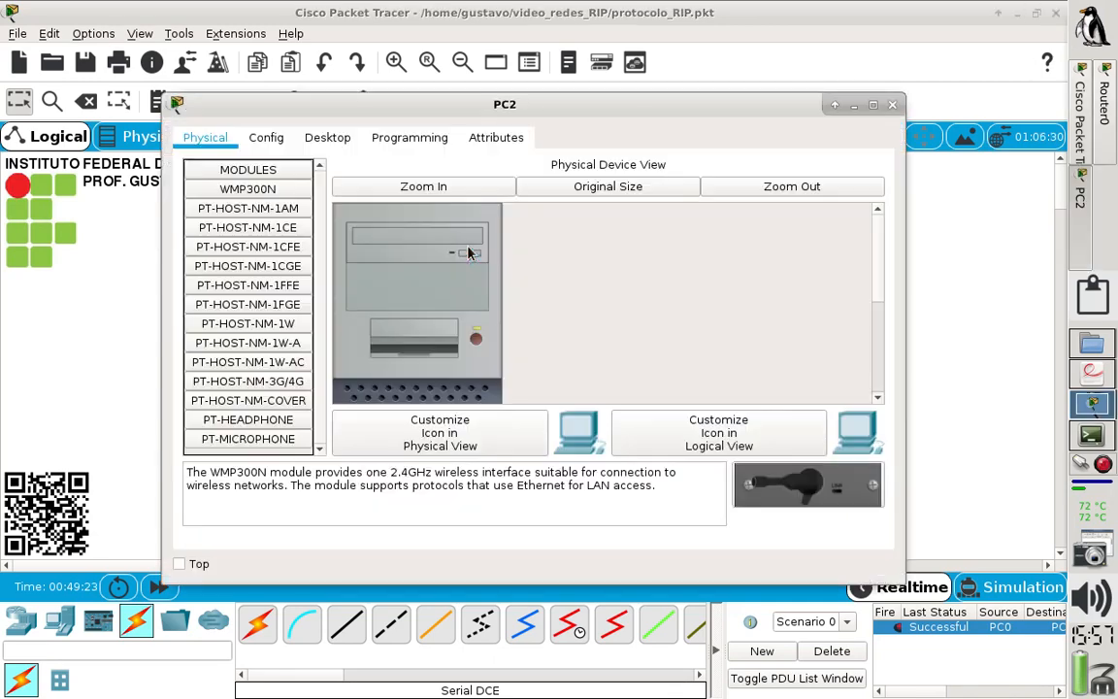
click(325, 135)
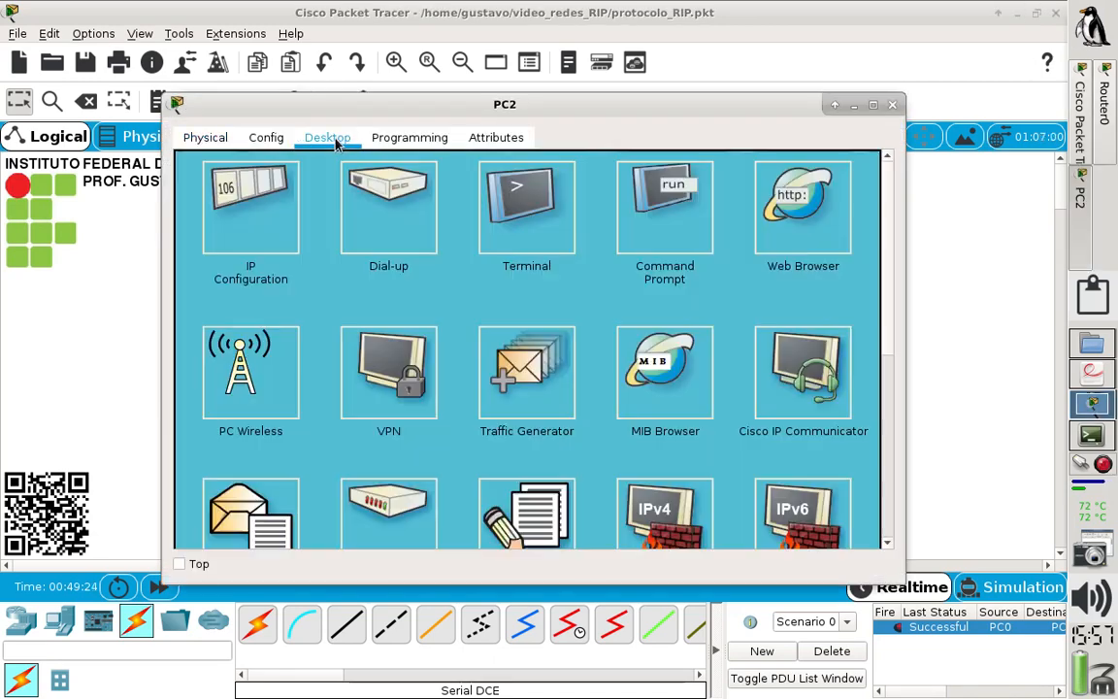
click(225, 189)
click(202, 180)
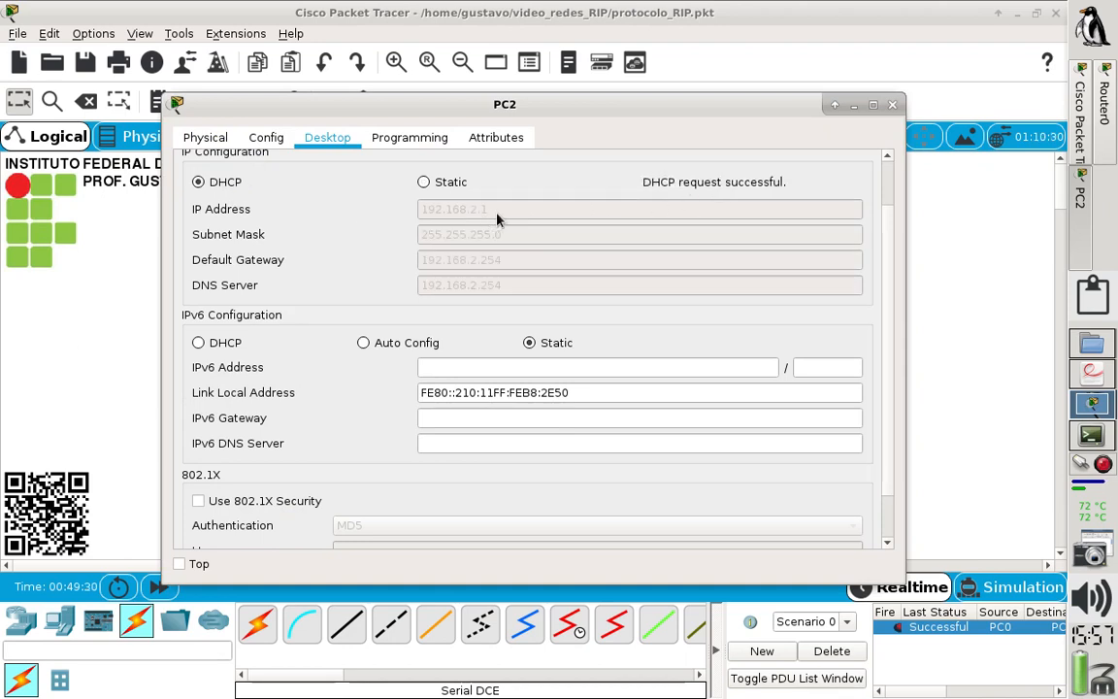
click(892, 105)
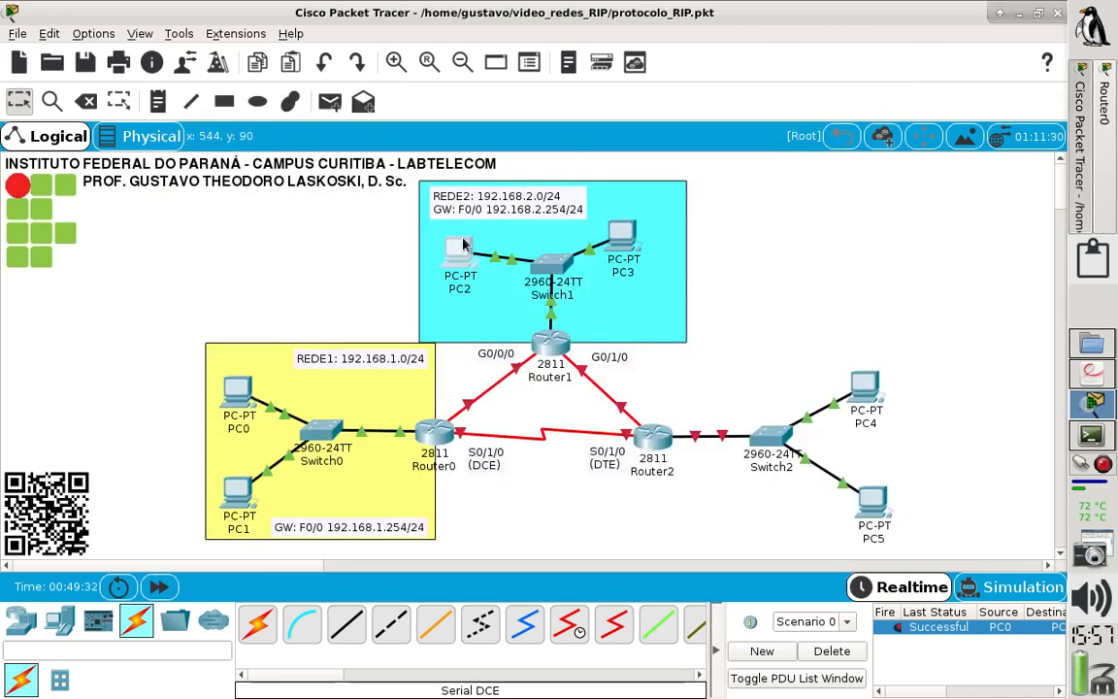
- Switch PC3's IPv4 configuration to DHCP, check the assigned addresses and close its window
mouse_move(453, 251)
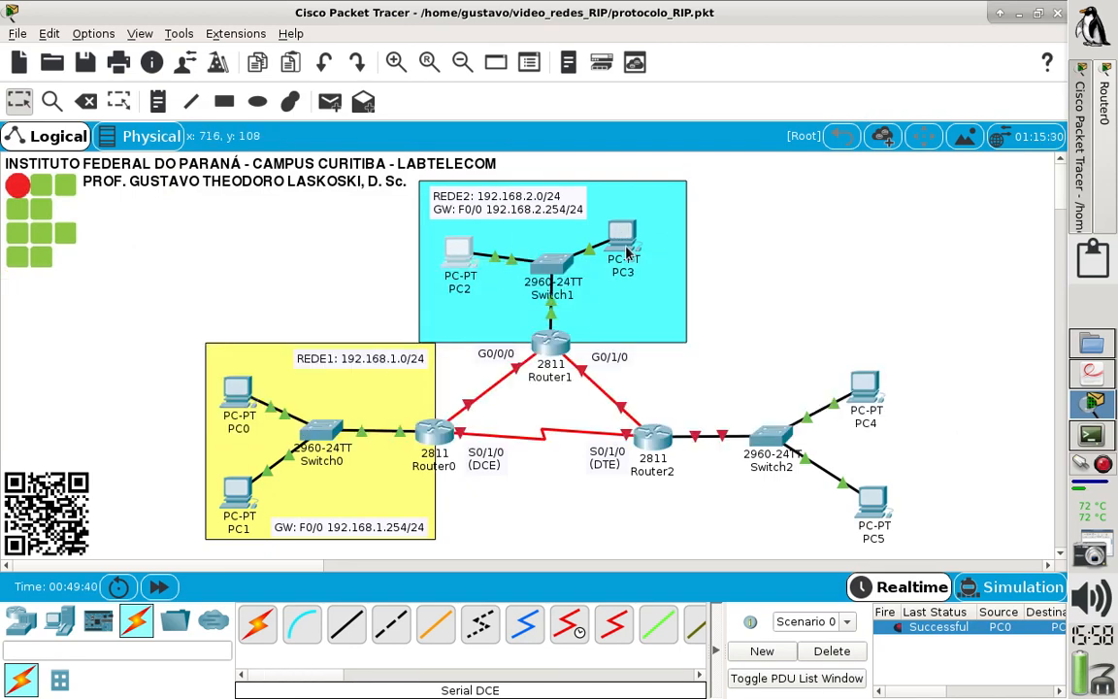
click(626, 252)
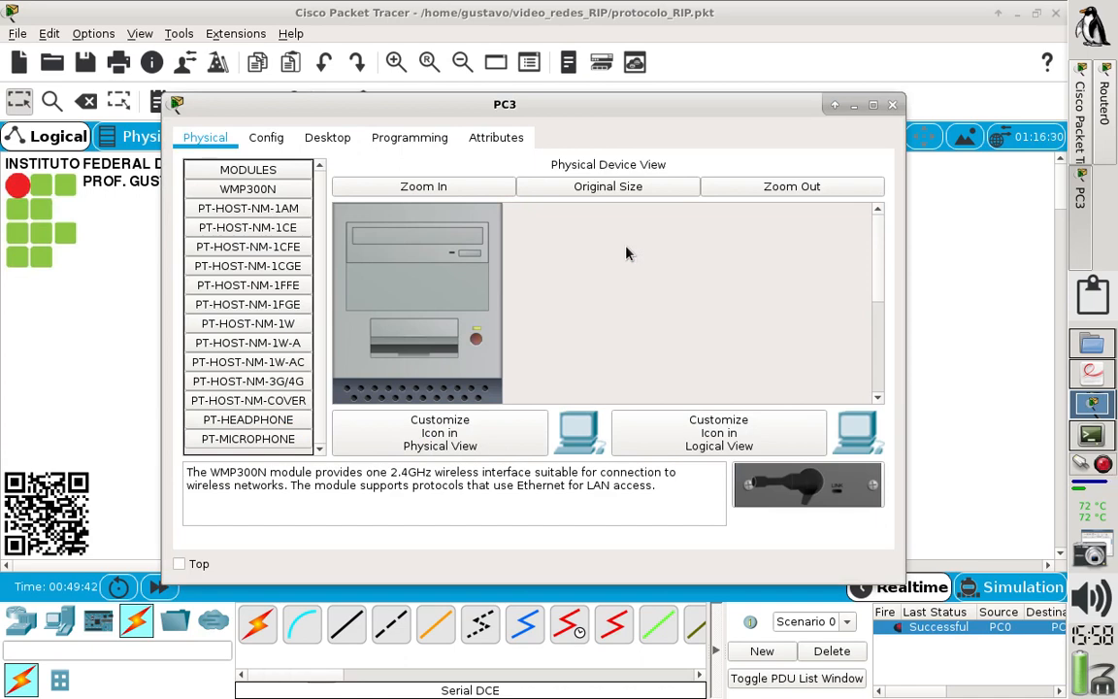
click(327, 137)
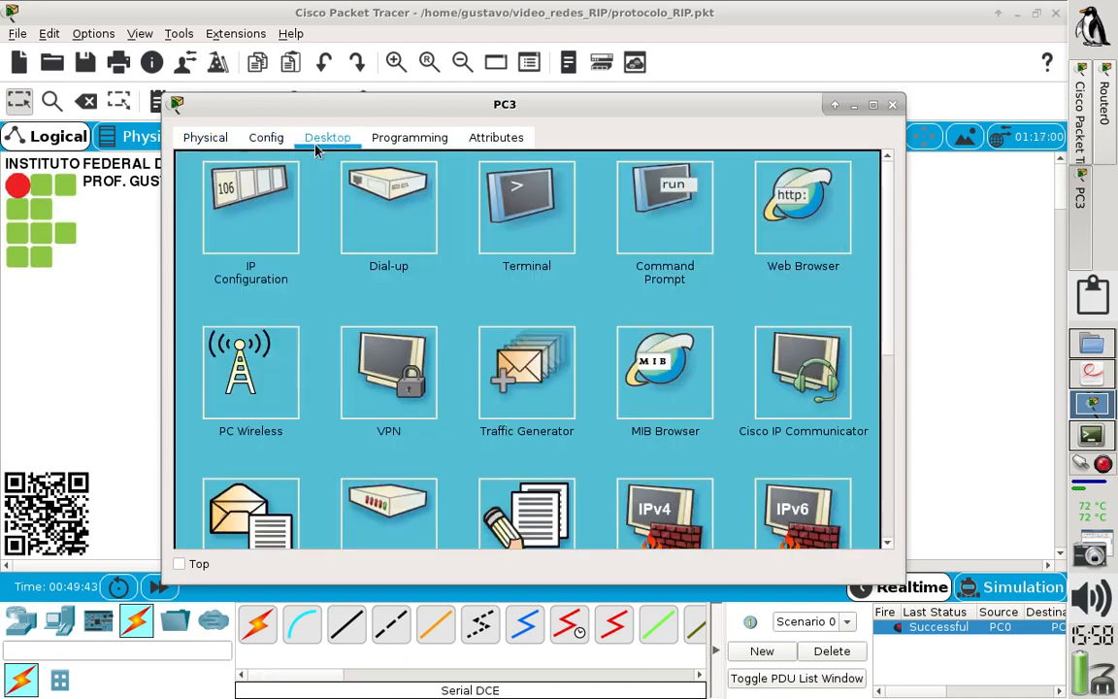
click(254, 202)
click(198, 181)
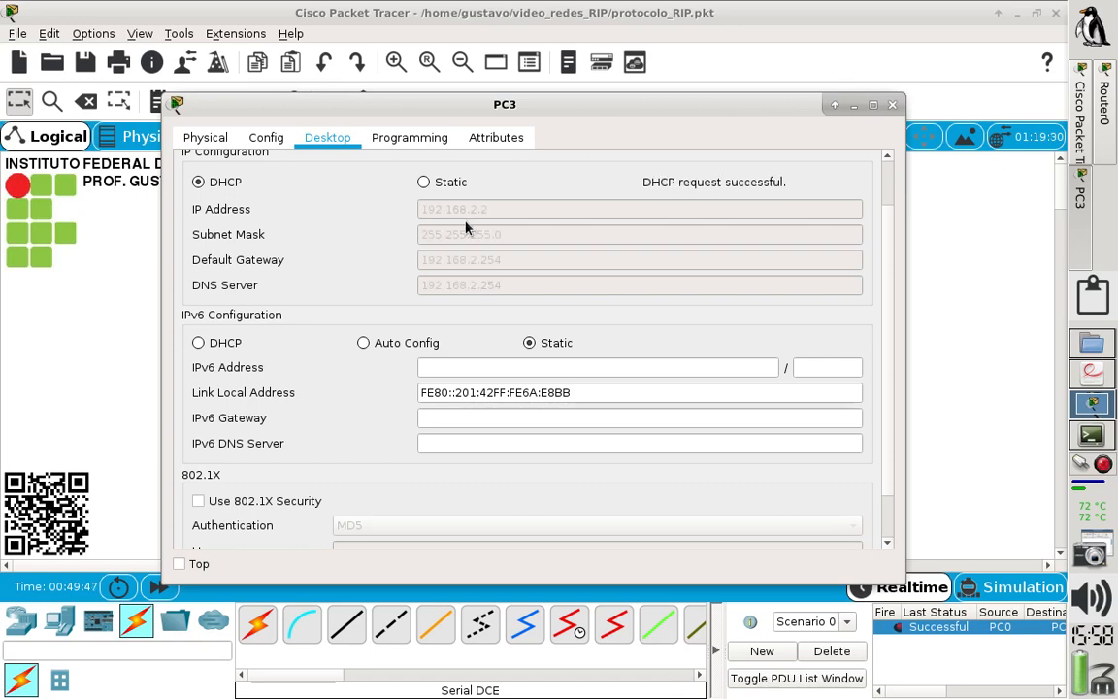
click(892, 104)
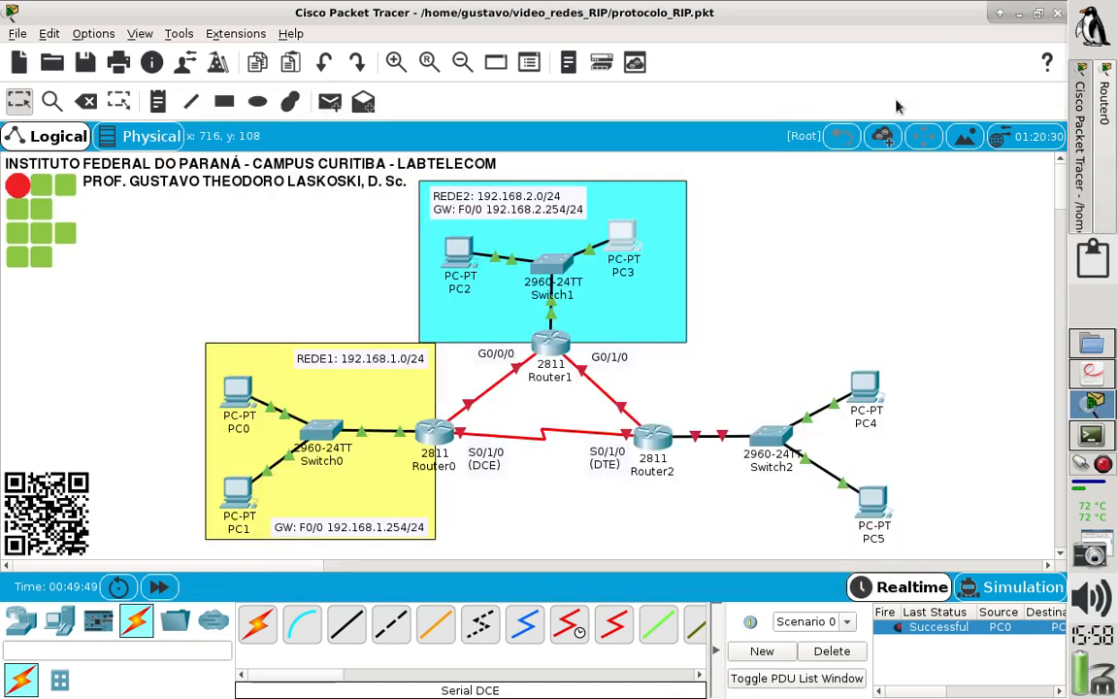
- Display ROUTER1's DHCP leases with sh ip dhcp binding in its enlarged CLI window, then close the window
mouse_move(629, 246)
click(553, 345)
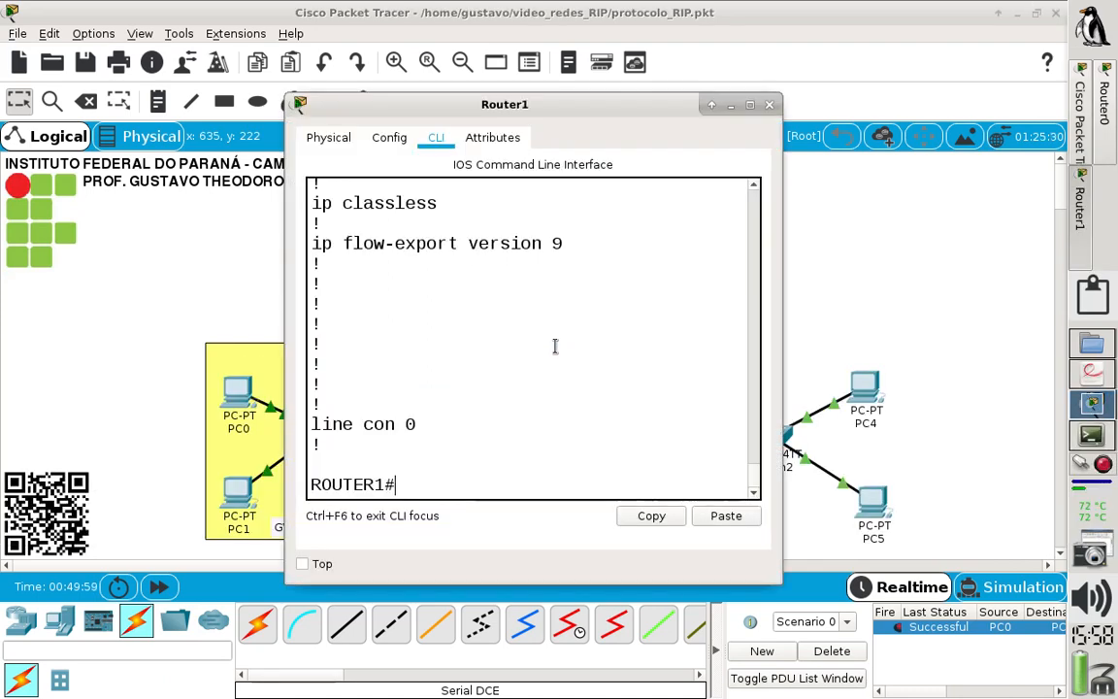
click(749, 103)
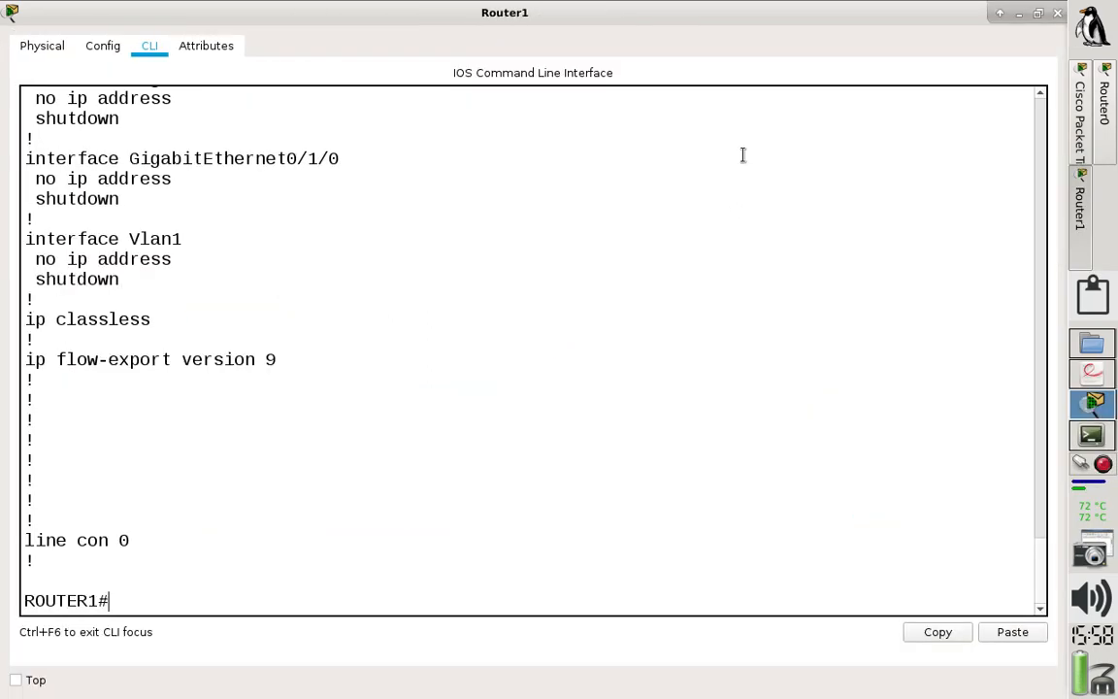
key(Return)
text(sh)
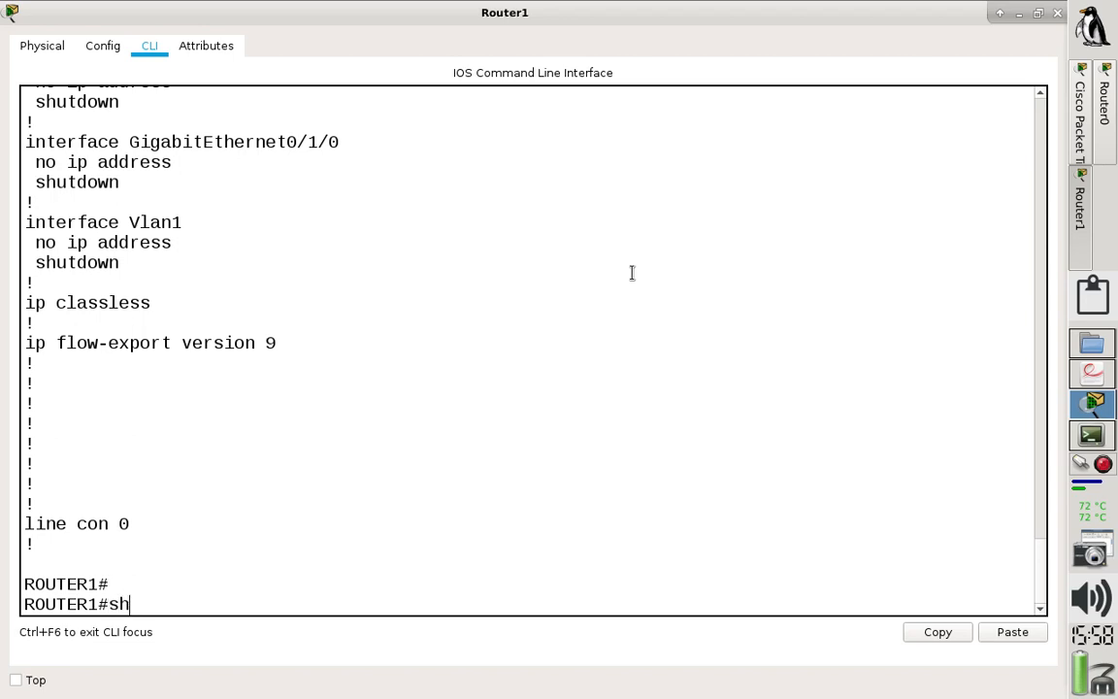
text( ip dhcp bin)
key(Tab)
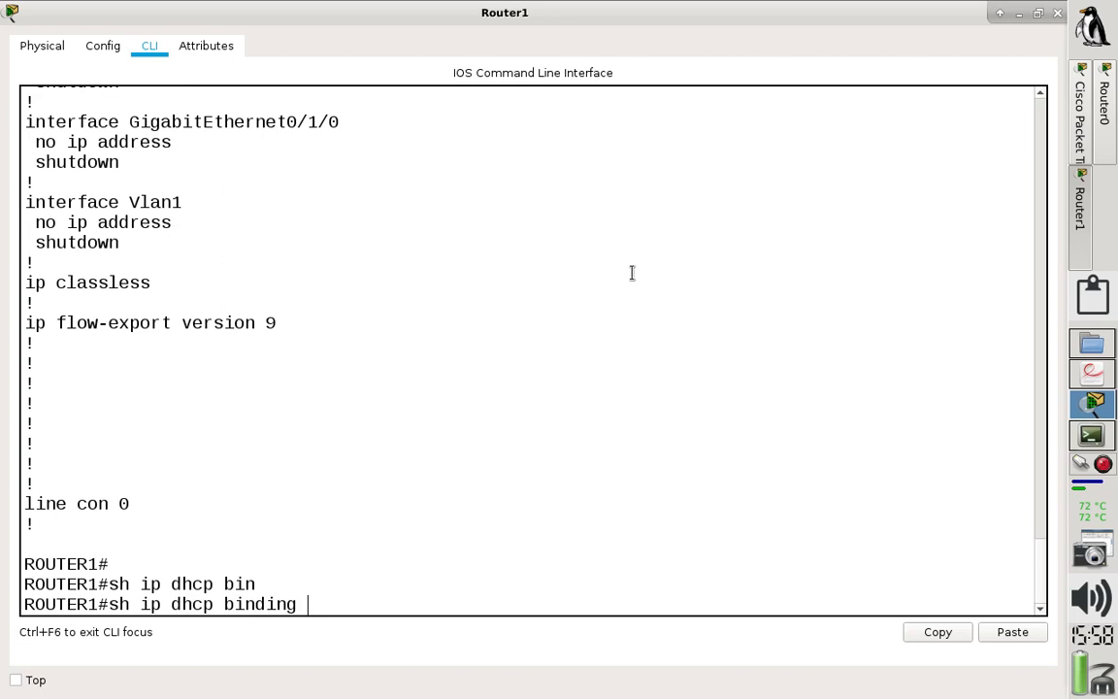
key(Return)
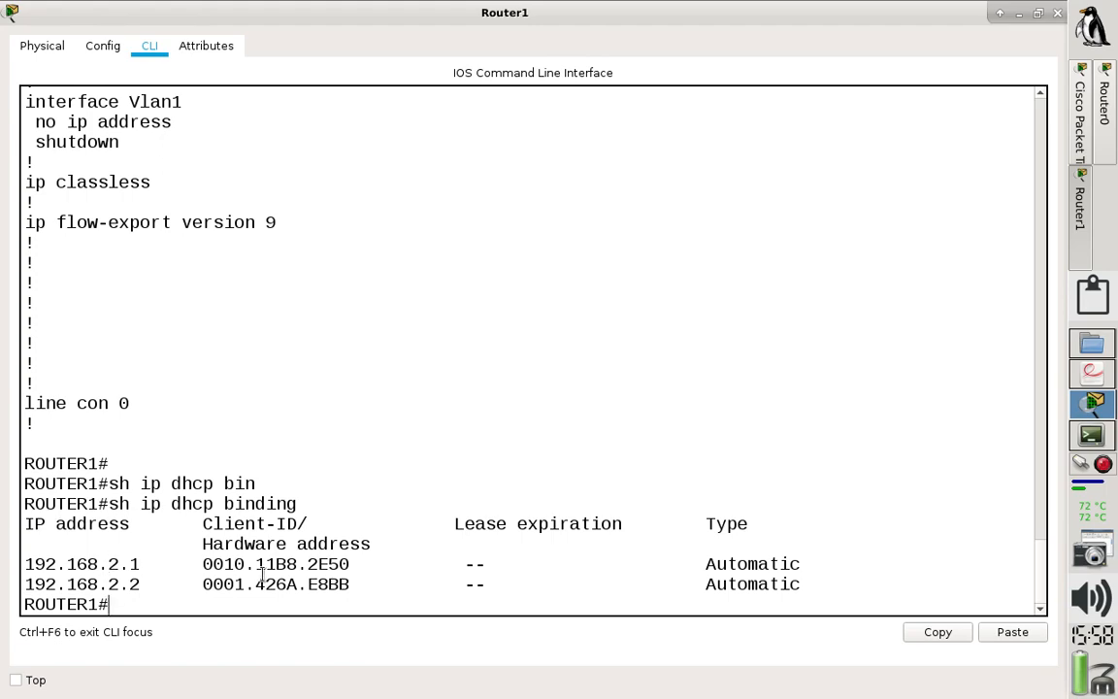
click(1059, 16)
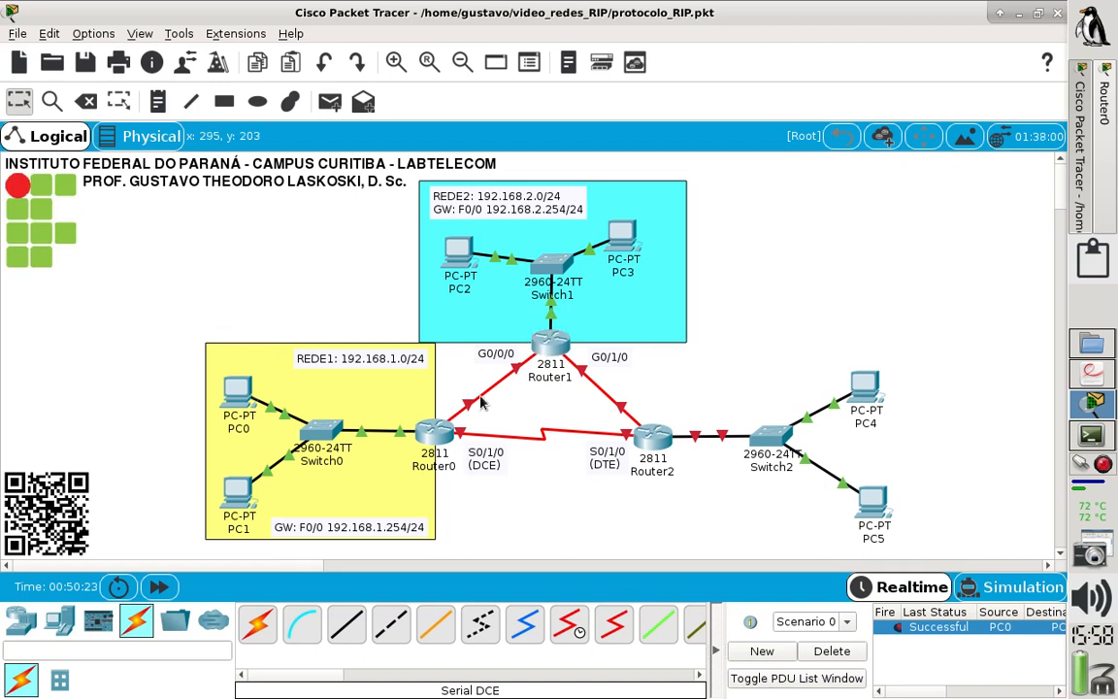
- Send a simple PDU from PC2 to PC3 and select its entry in the PDU list to check the status
click(329, 108)
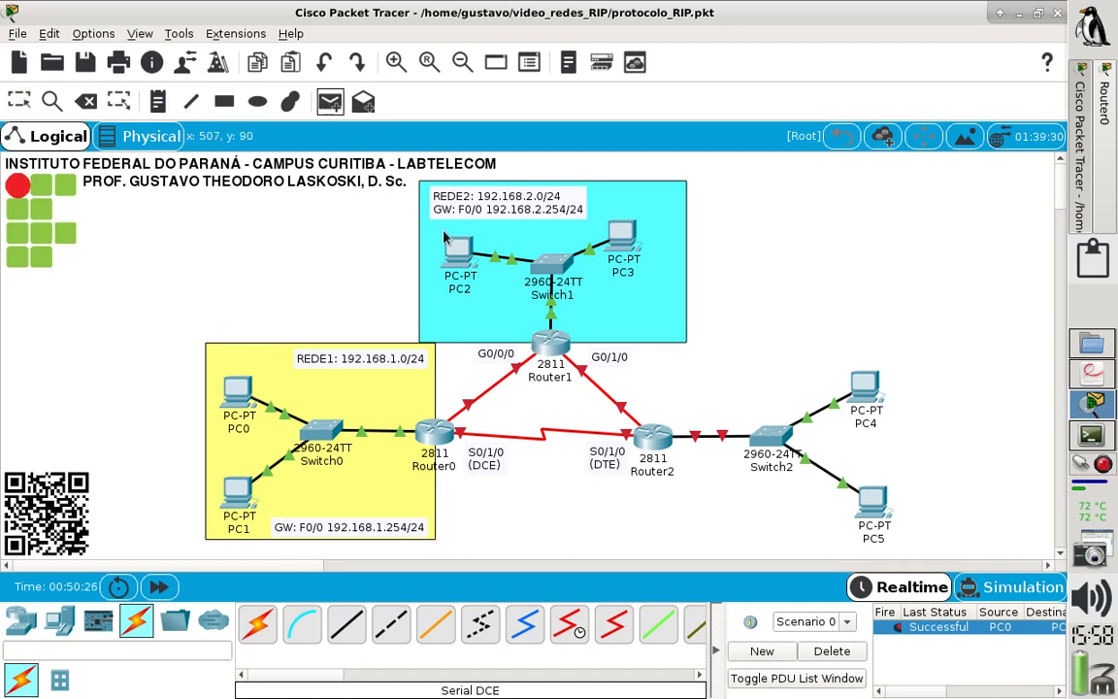
click(458, 250)
click(621, 235)
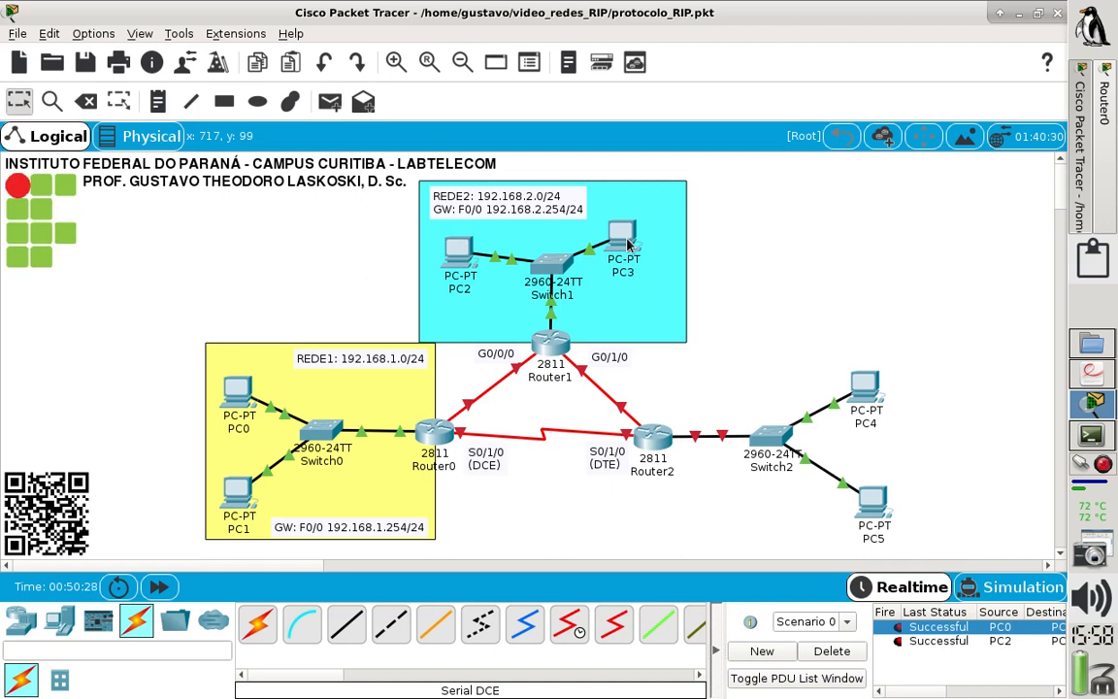
click(952, 645)
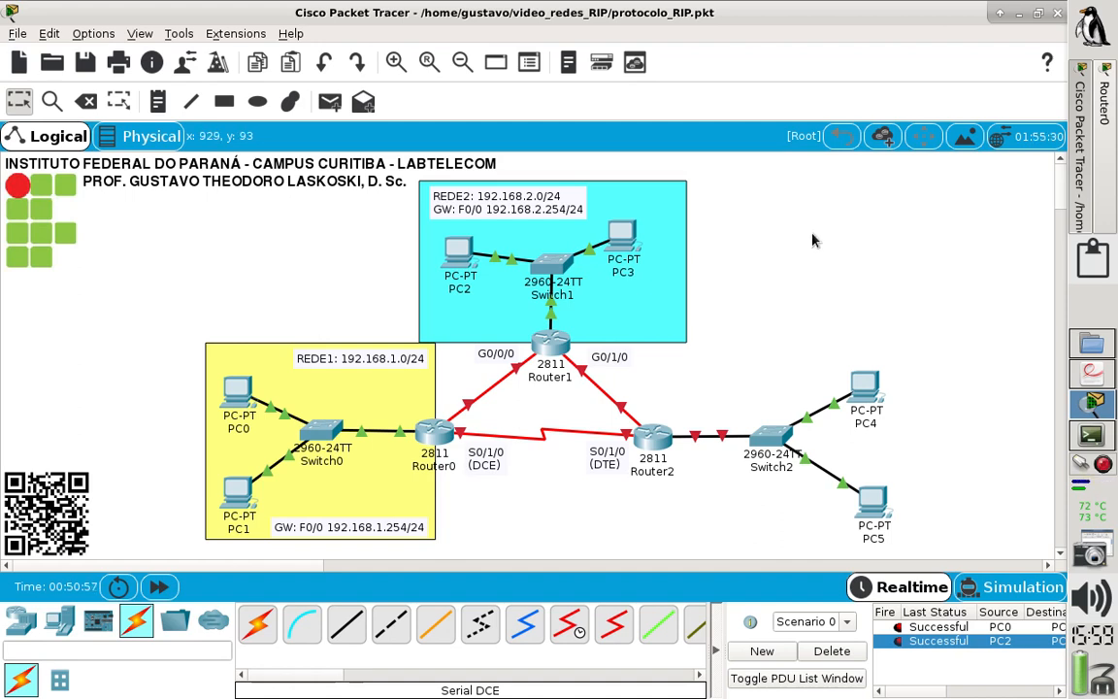
- Consult the topology in laboratorio_RIP.pdf, return to Packet Tracer and move PC4 and PC5 slightly closer together
click(1091, 375)
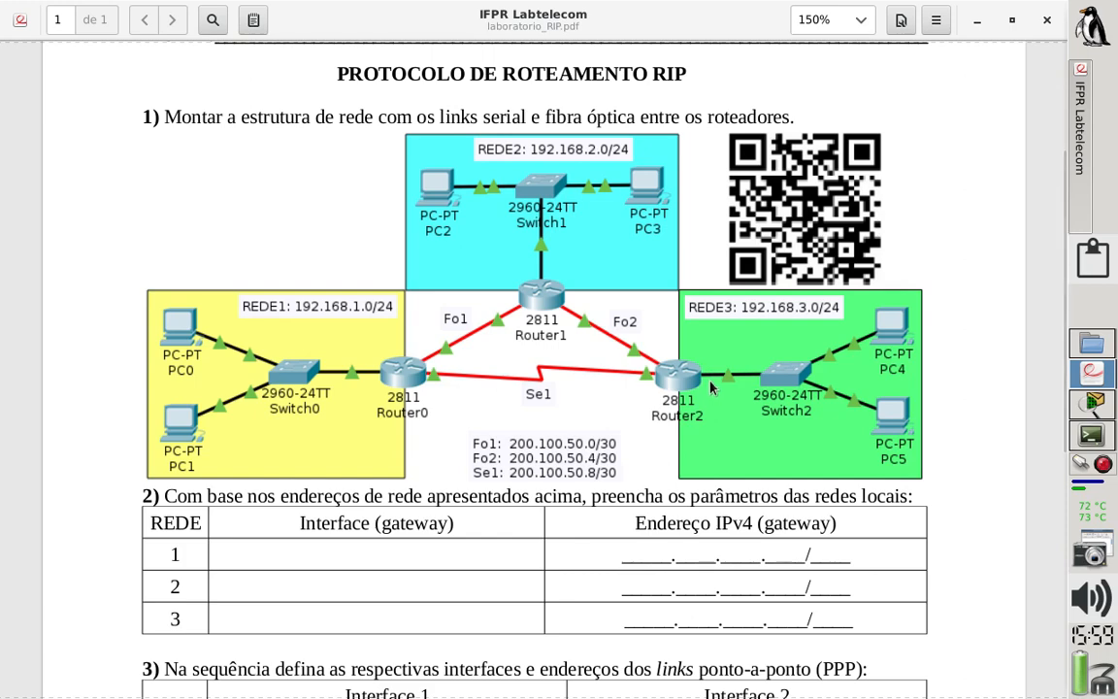
click(1090, 402)
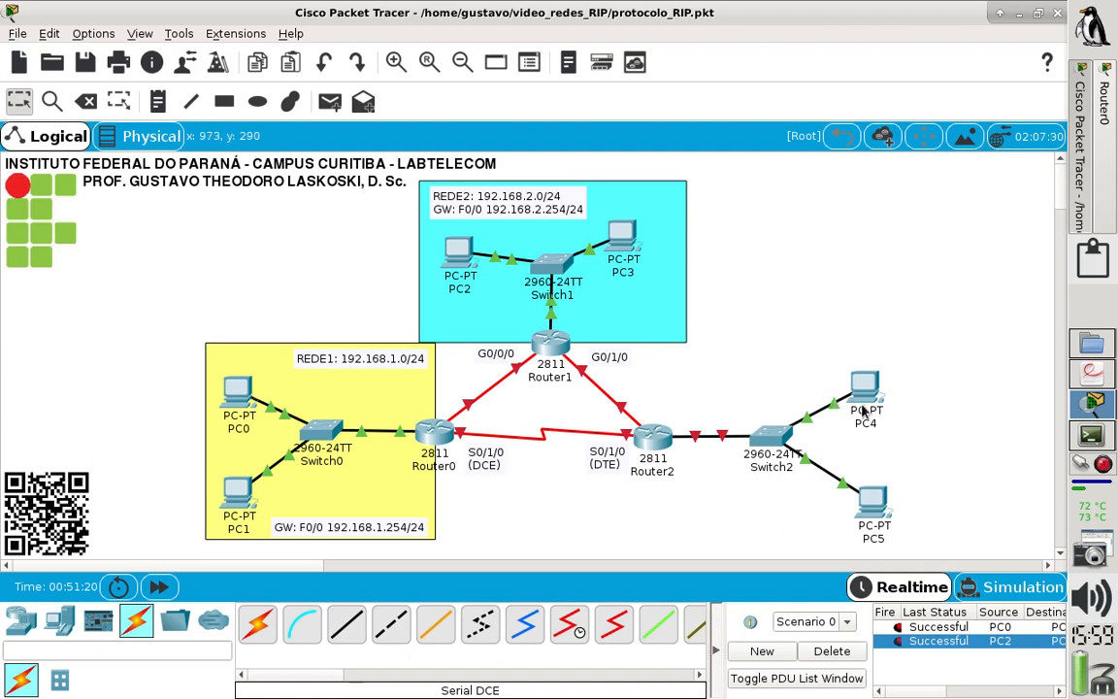
drag(871, 409, 878, 418)
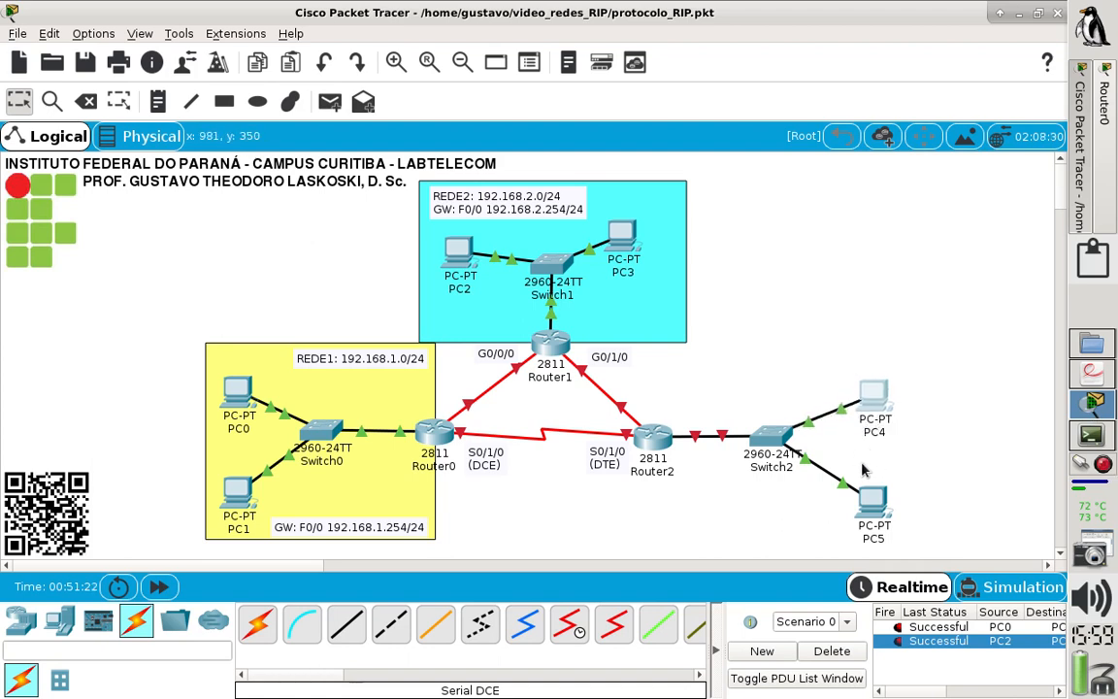
drag(875, 499, 871, 483)
click(773, 373)
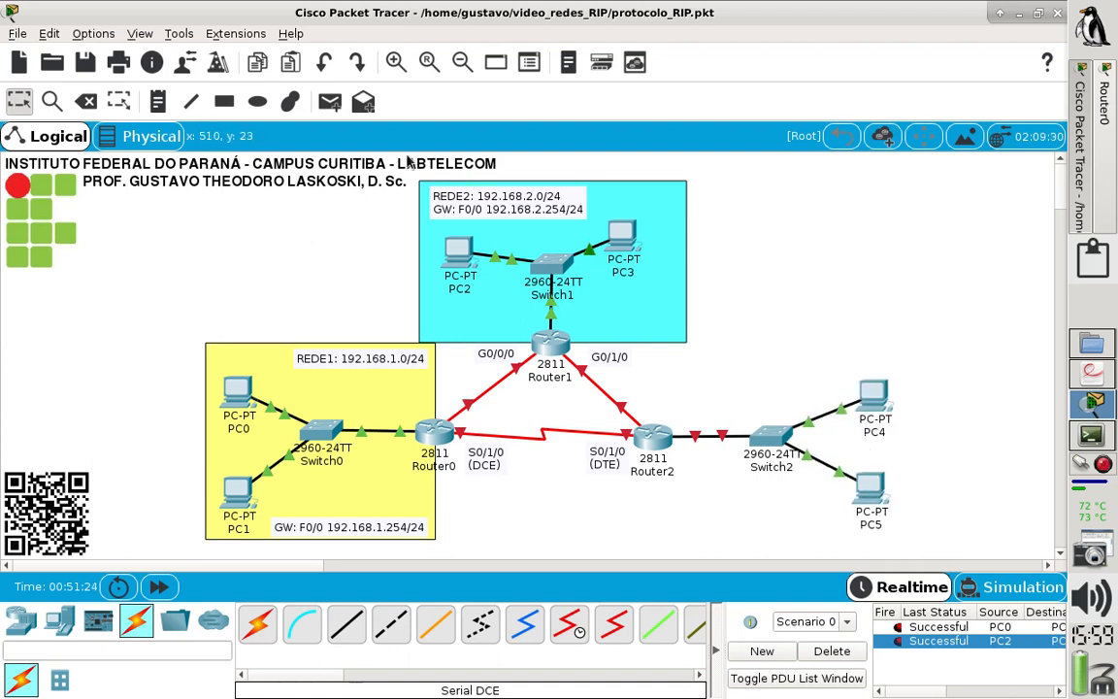
- Draw a rectangle filled with green #55ff7f around Switch2, PC4 and PC5, and nudge Router2 onto its edge
click(222, 104)
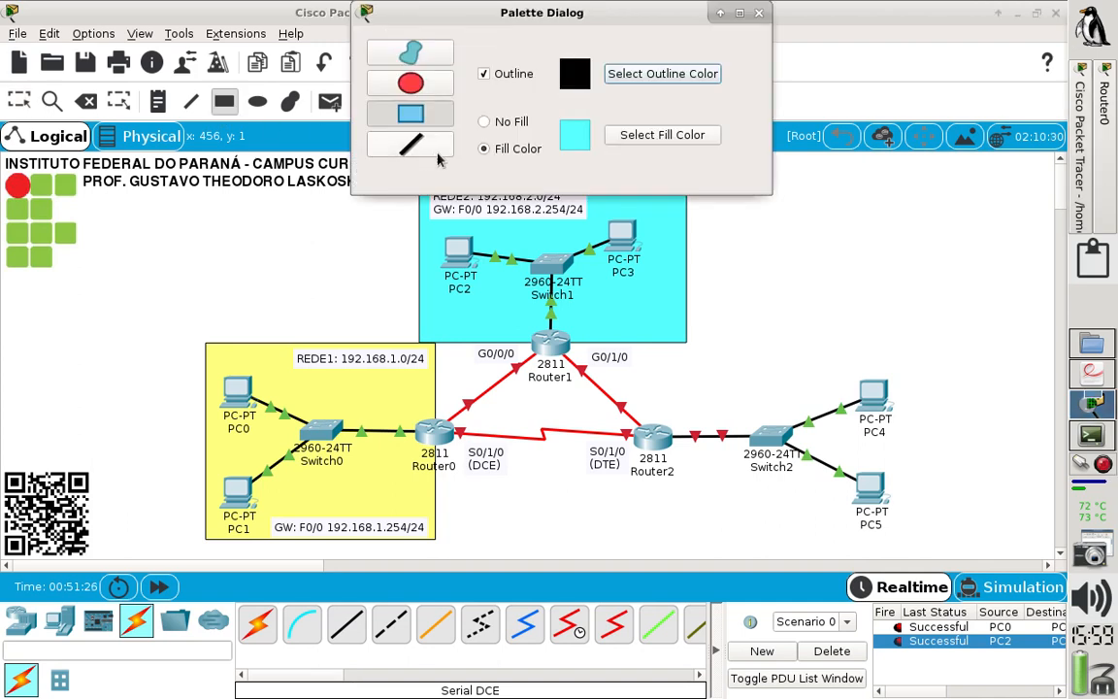
click(630, 135)
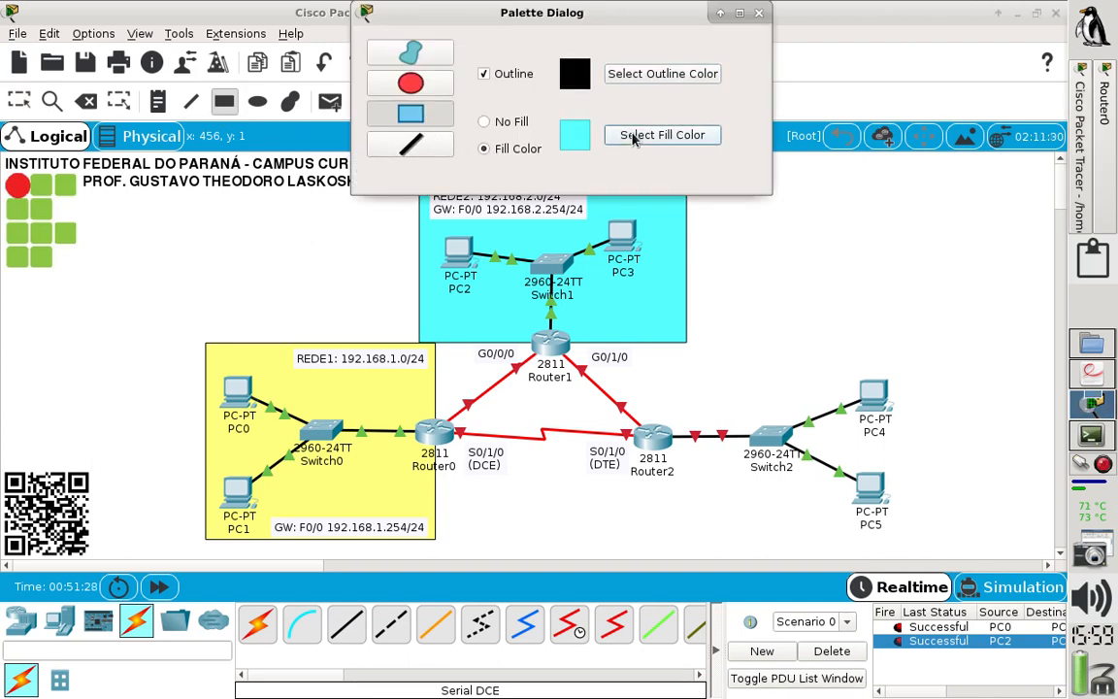
click(463, 271)
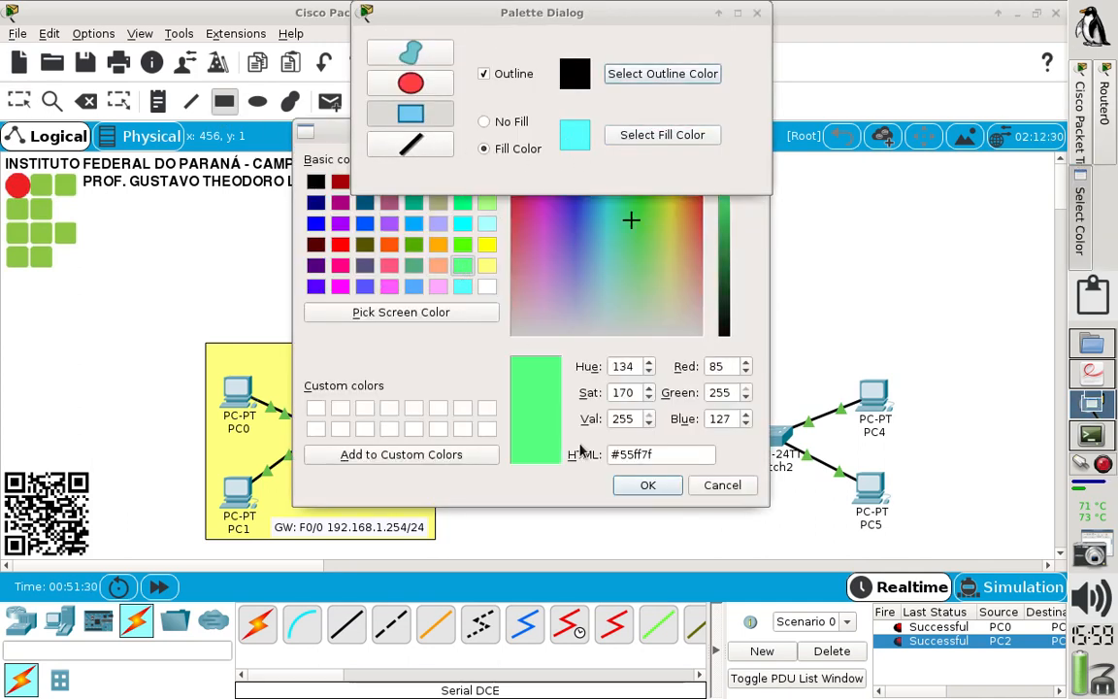
click(647, 484)
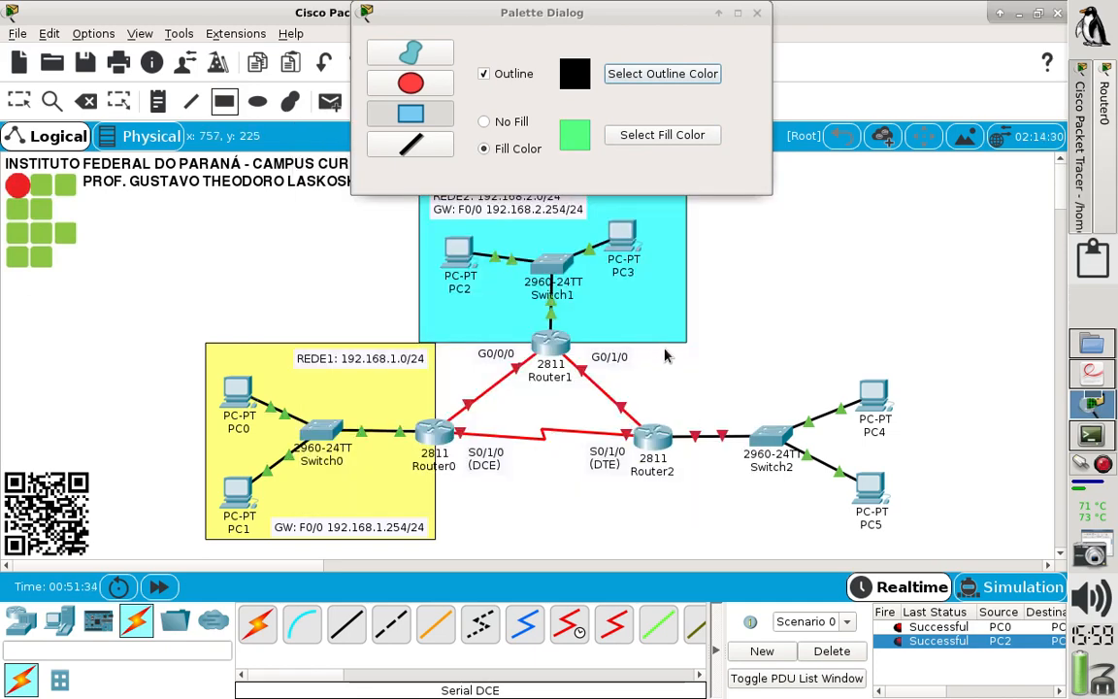
drag(661, 345, 925, 543)
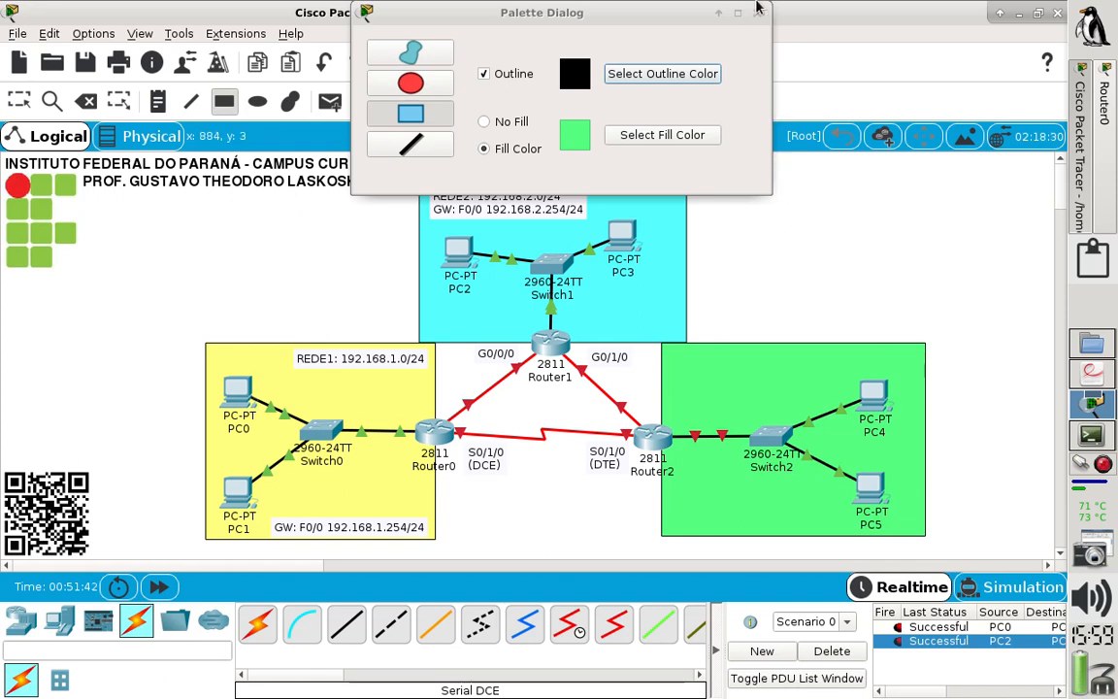
click(757, 14)
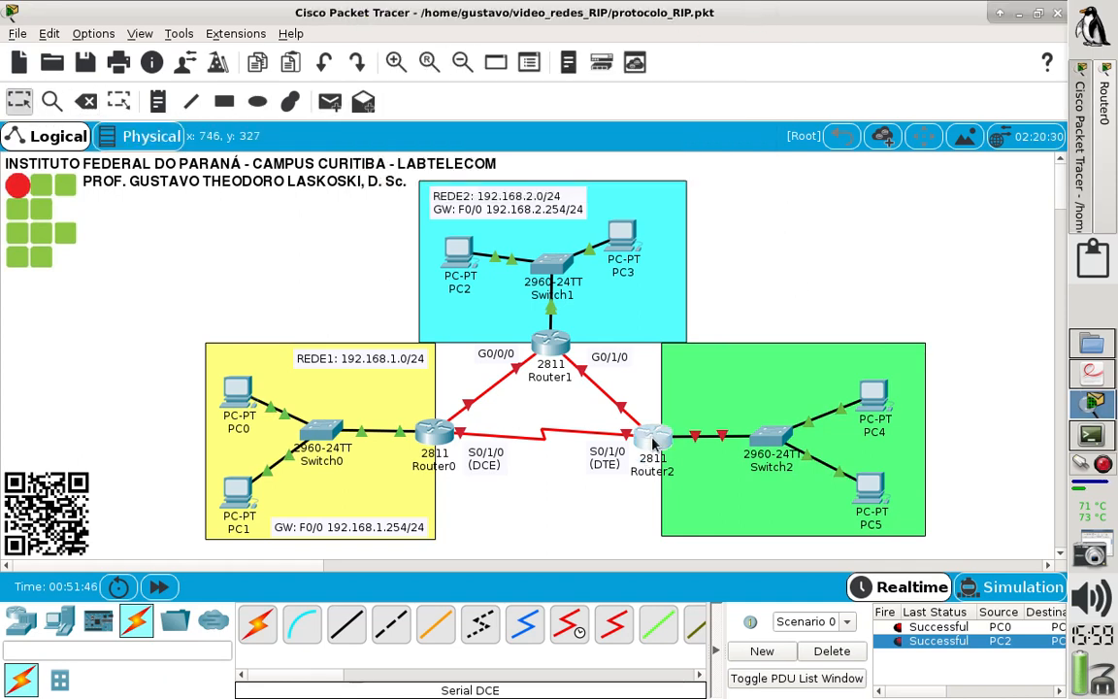
drag(655, 444, 662, 441)
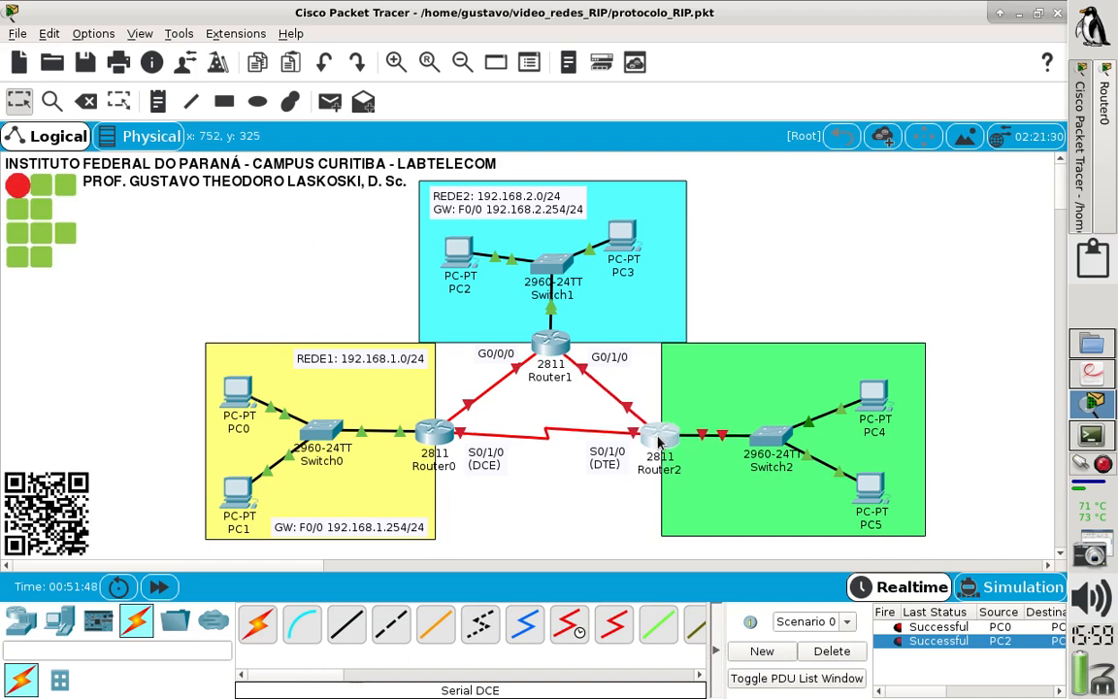
- Add the note "REDE3: 192.168.3.0/24" to the green area and move it near the area's upper-left corner
click(155, 101)
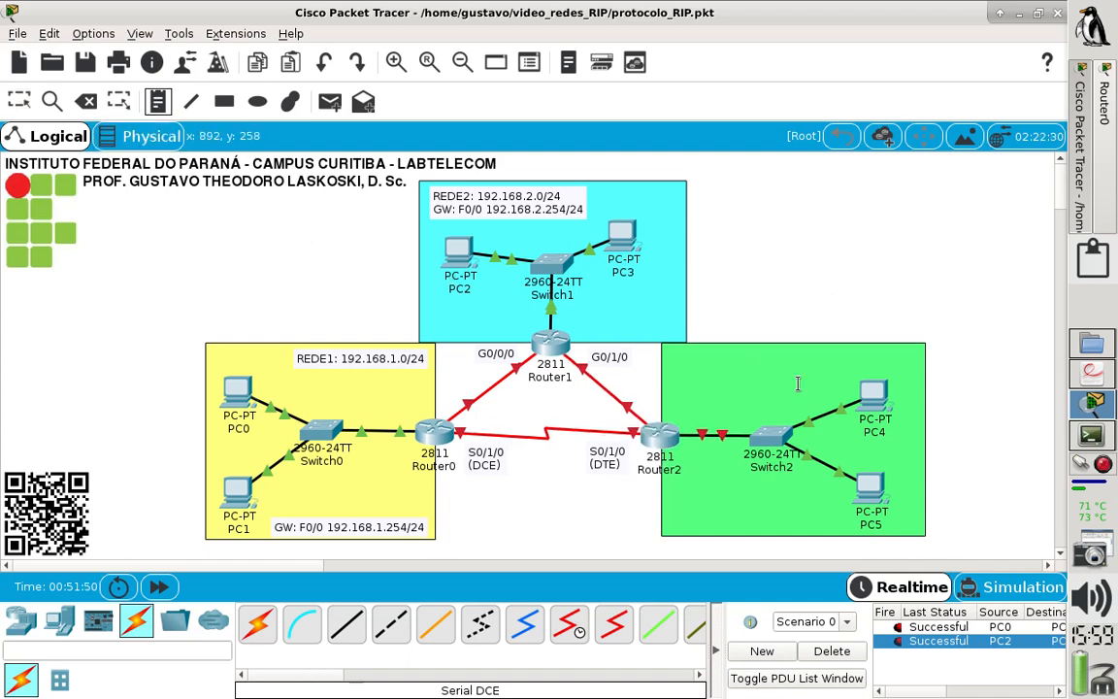
click(709, 356)
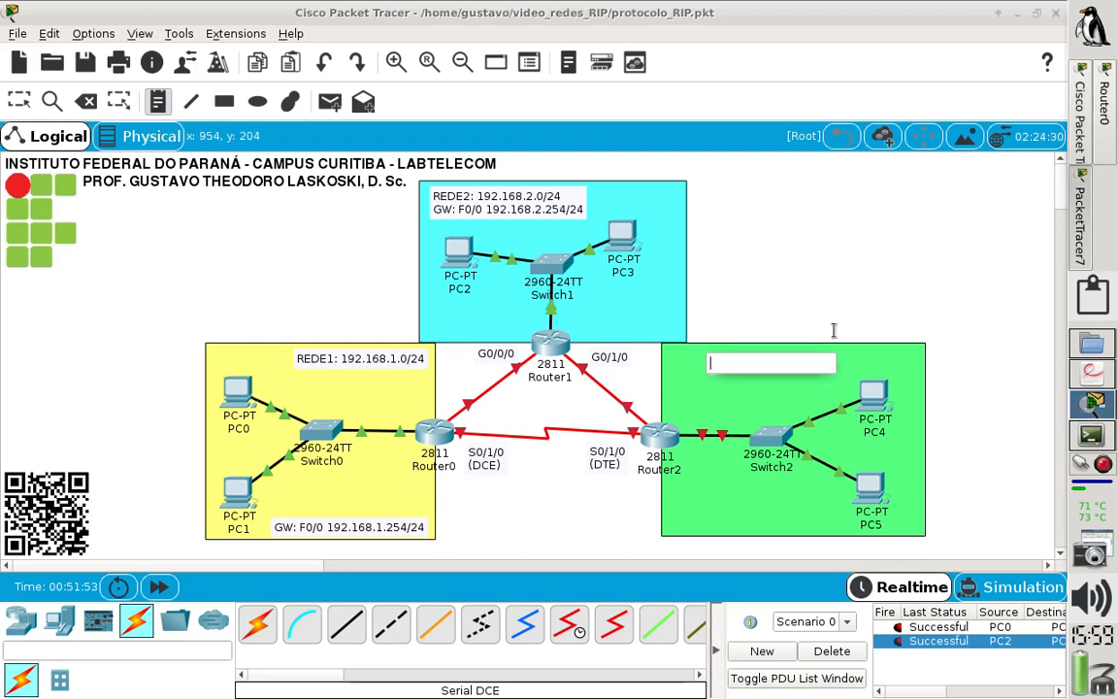
text(REDE3)
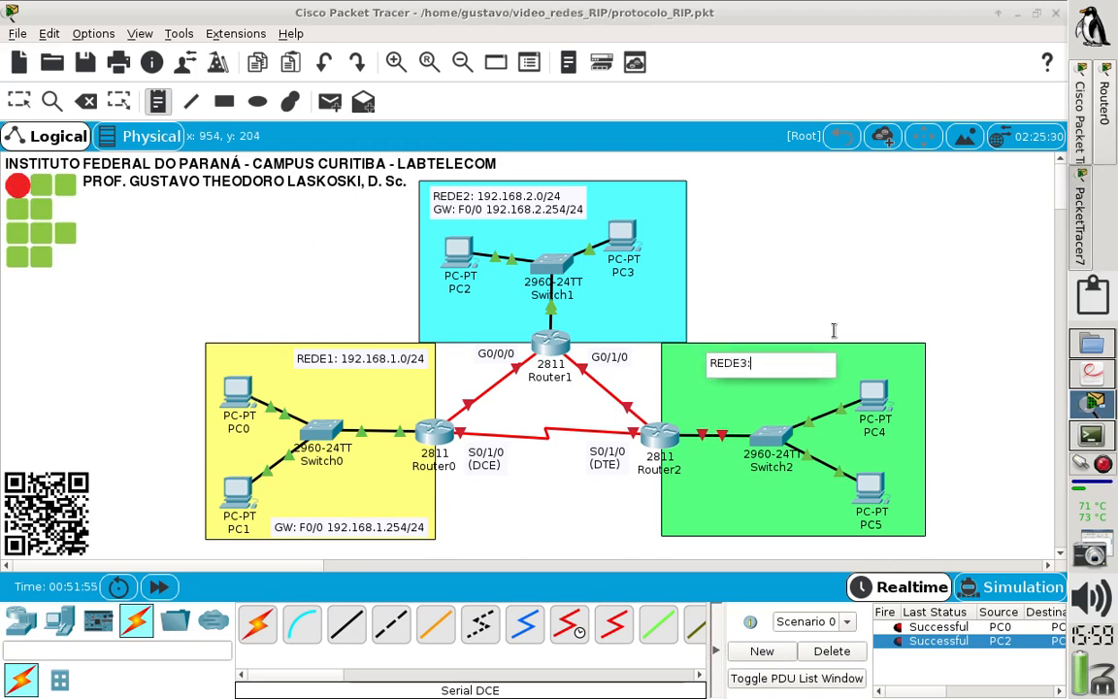
text(: 192.168.3.0/24)
click(832, 330)
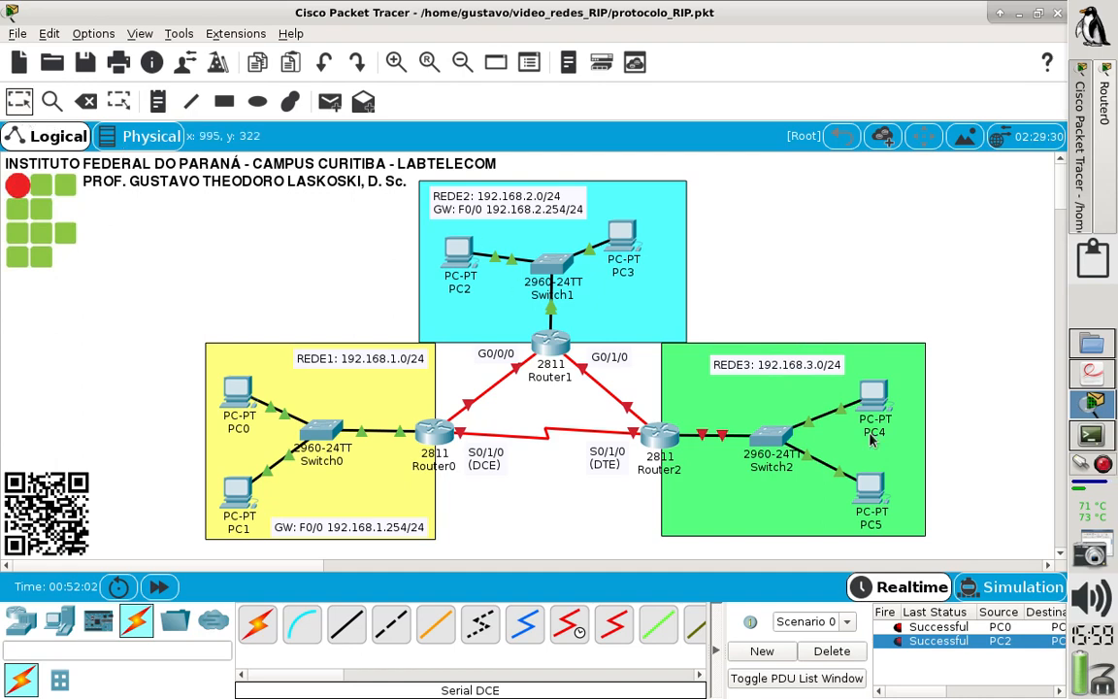
click(744, 369)
drag(743, 373, 709, 367)
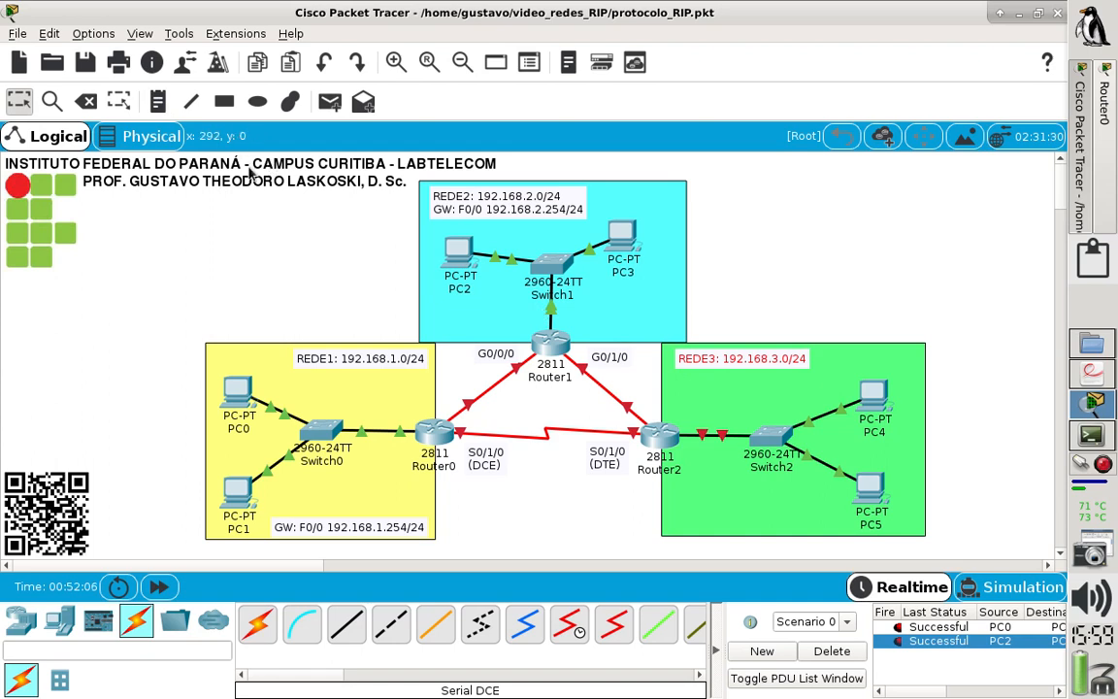
- Add the note "GW: F0/0 192.168.3.254/24" to the green area and nudge it inside the area's lower-left corner
click(153, 101)
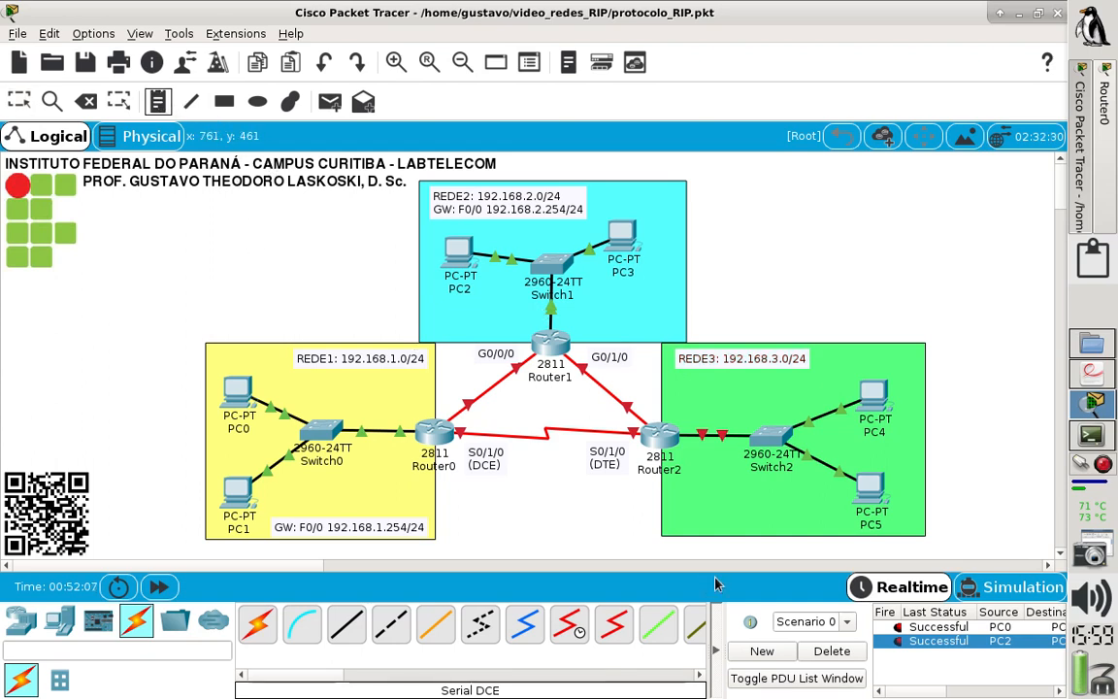
click(673, 525)
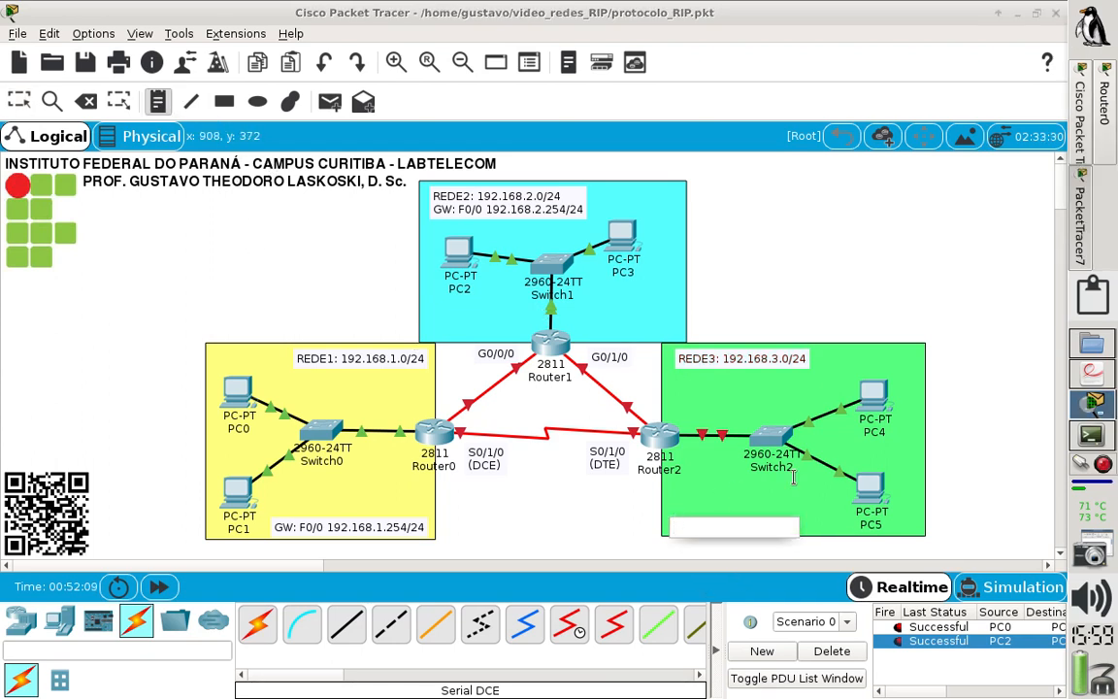
text(GW:)
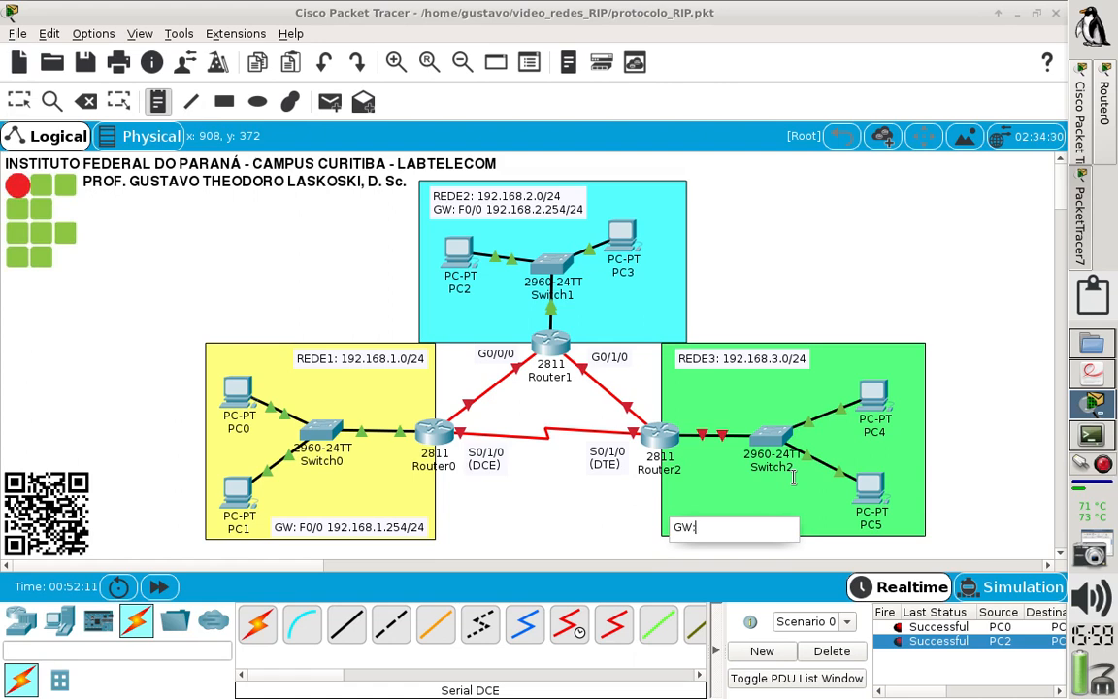
text( F0/0 192.1)
key(BackSpace)
text(8.3.2)
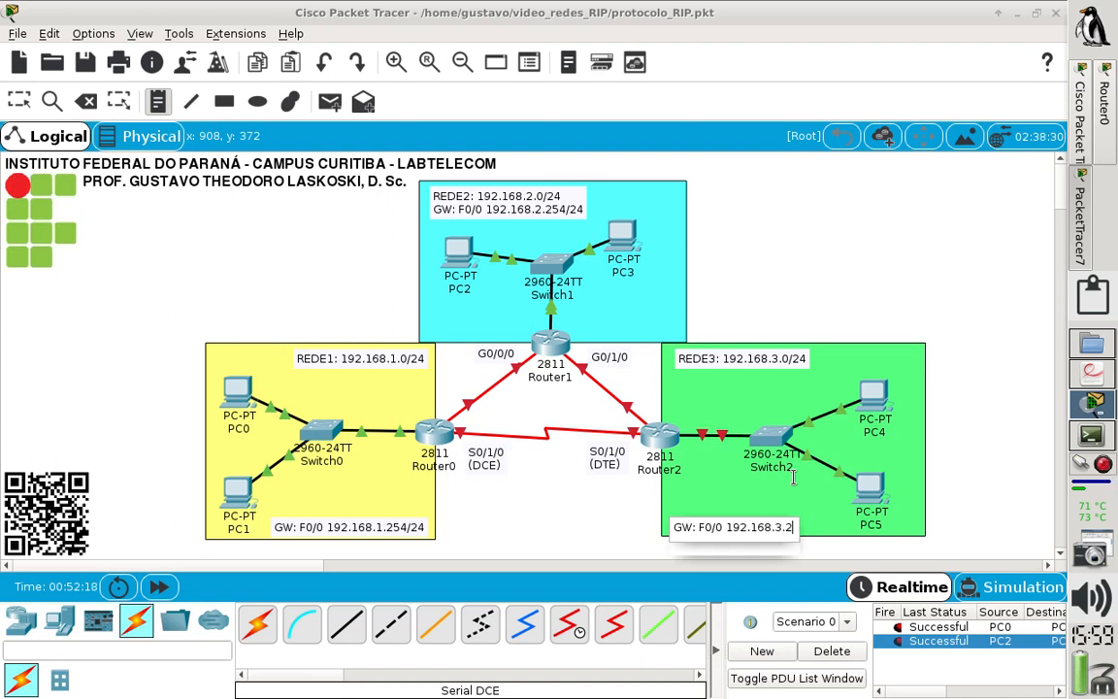
text(54/24)
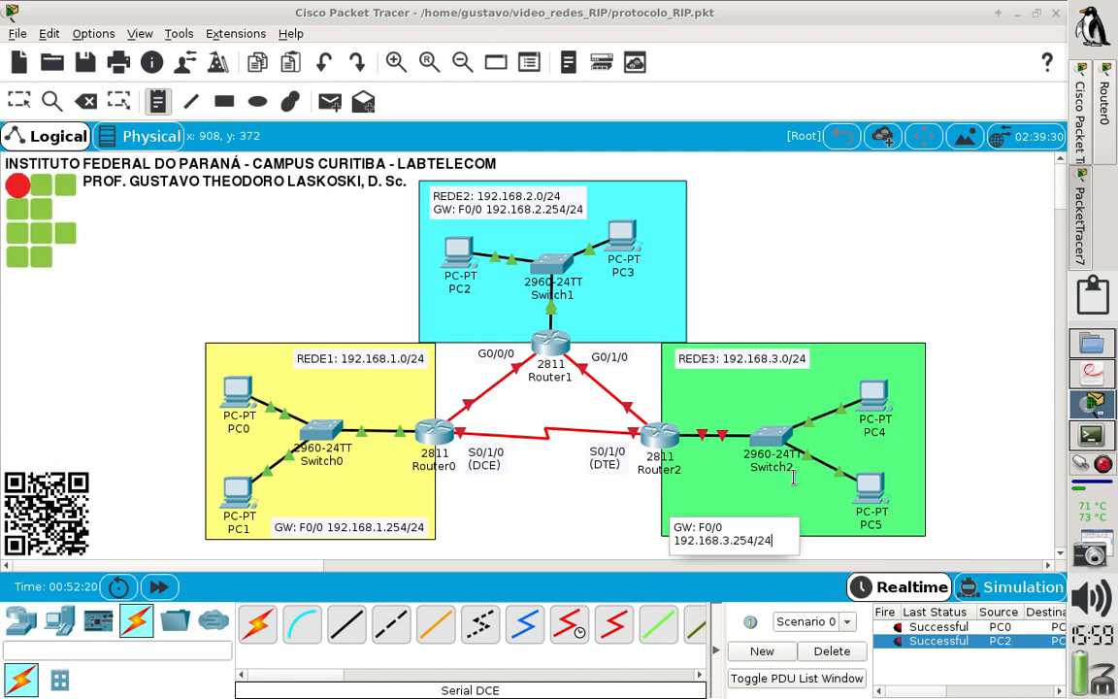
click(572, 512)
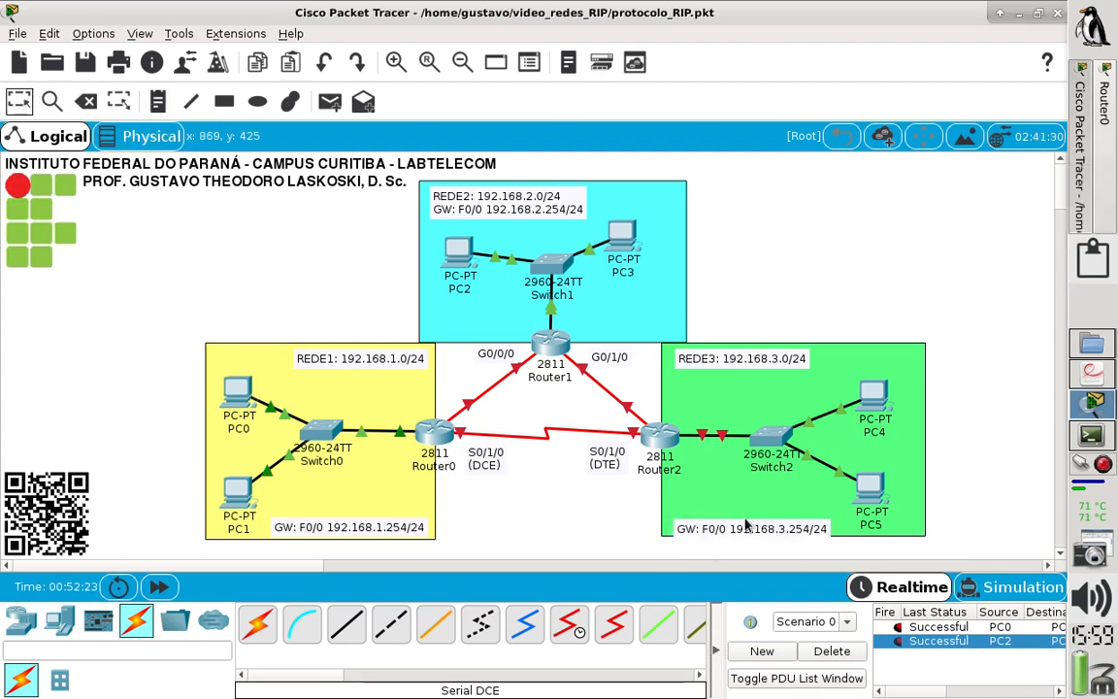
drag(747, 529, 738, 522)
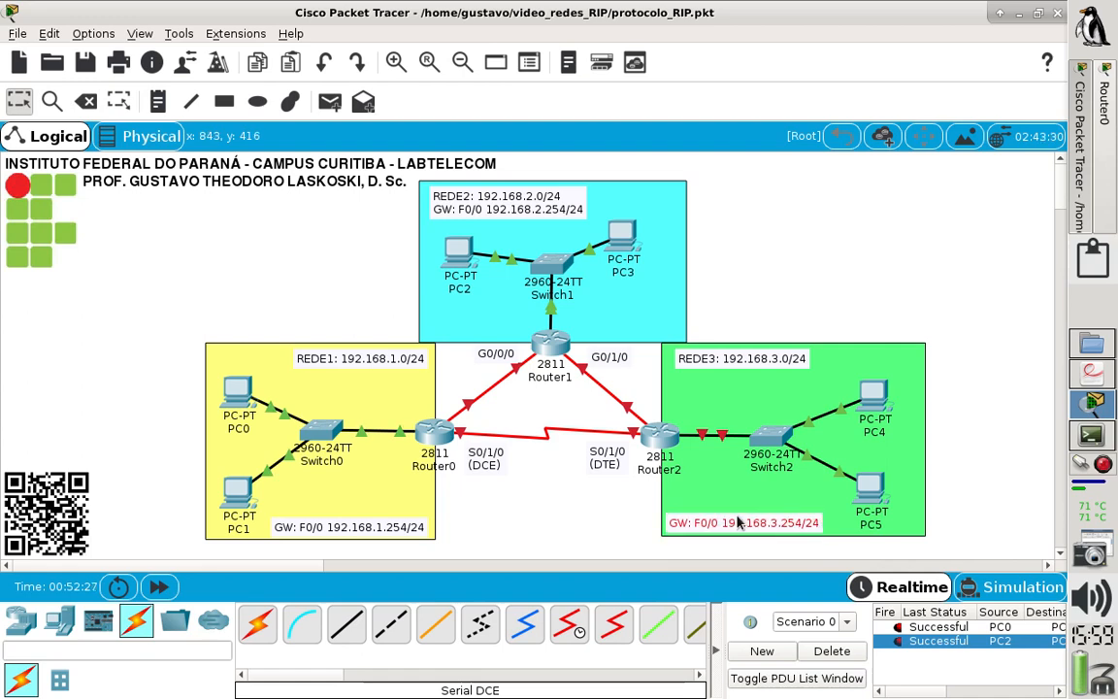
click(613, 501)
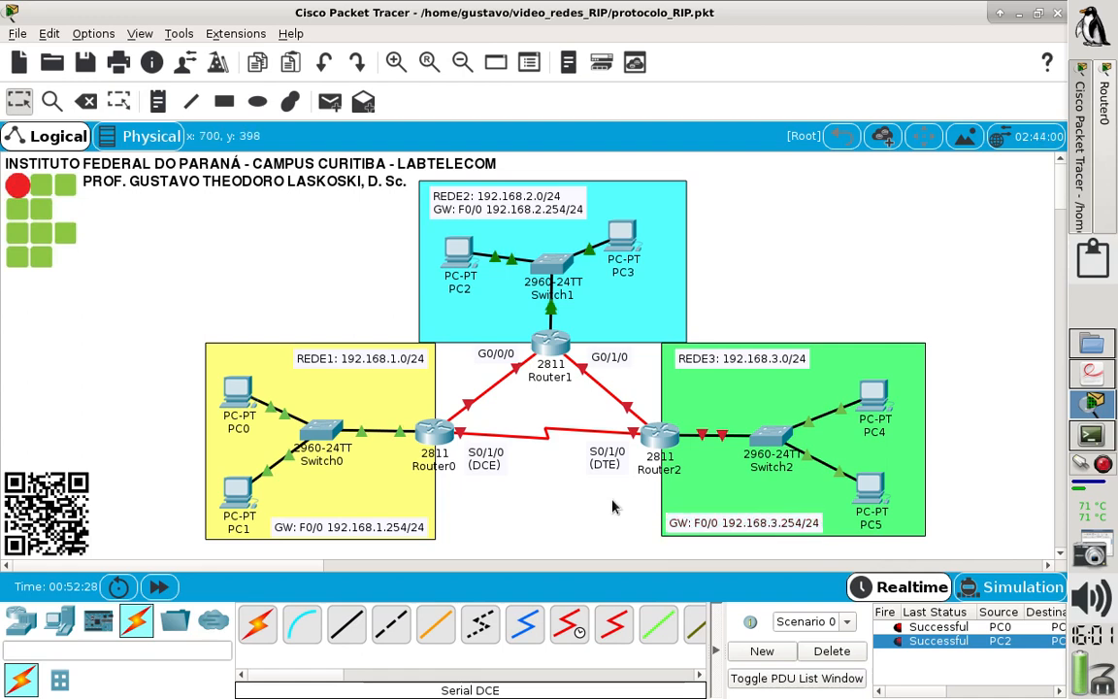
- Change the gateway note in the green area to read "GW: F0/0 192.168.3.1/24"
double_click(774, 524)
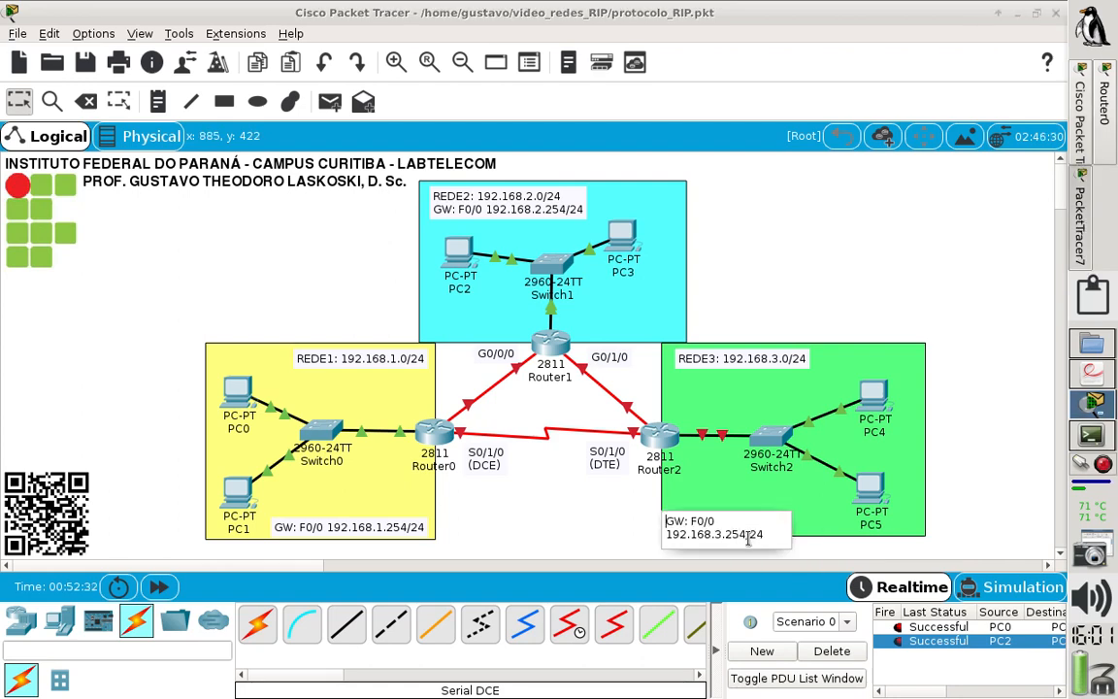
key(BackSpace)
key(BackSpace)
key(BackSpace)
text(1)
click(597, 521)
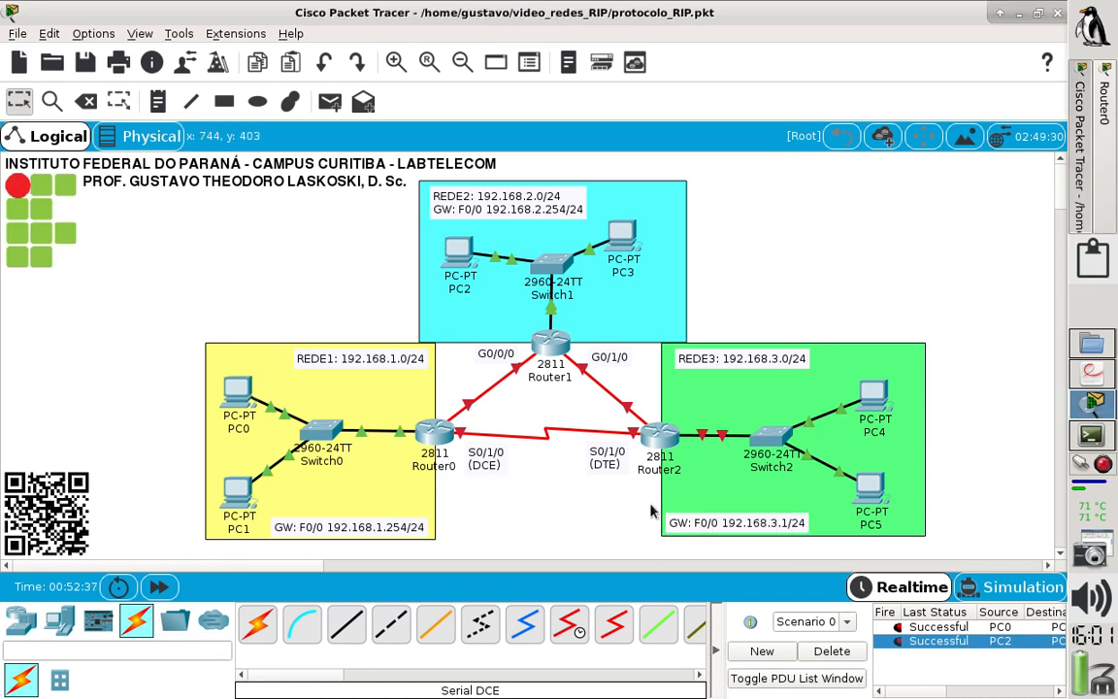
- Open Router2's command line at full size, decline the initial configuration dialog and enter global configuration mode
click(658, 439)
click(439, 137)
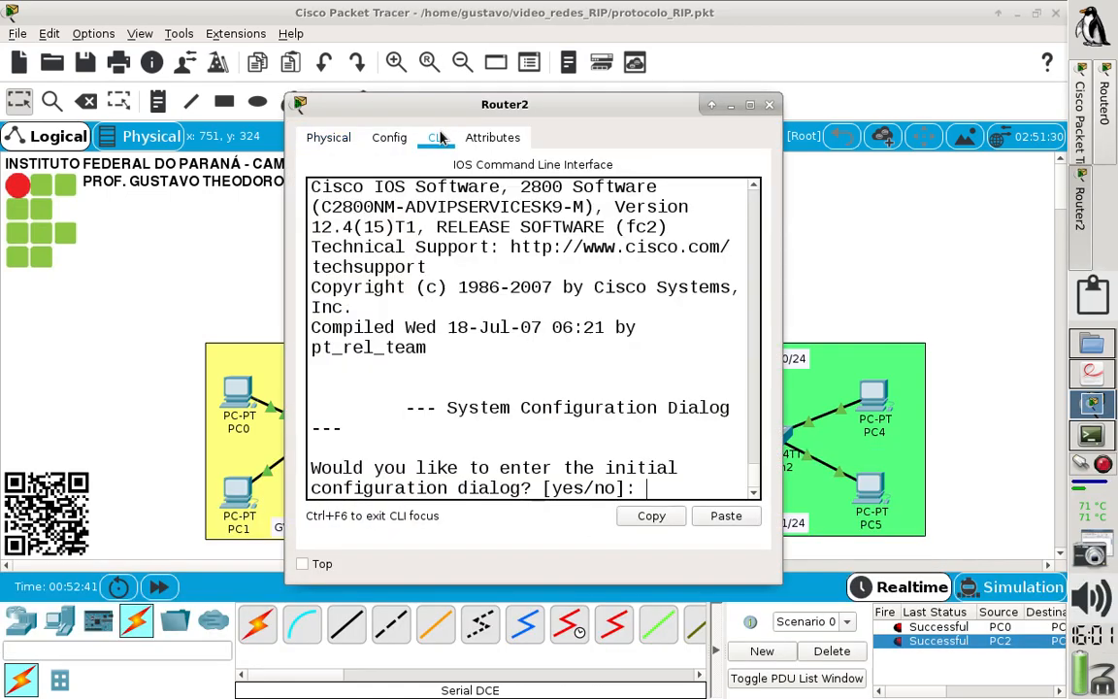
double_click(676, 101)
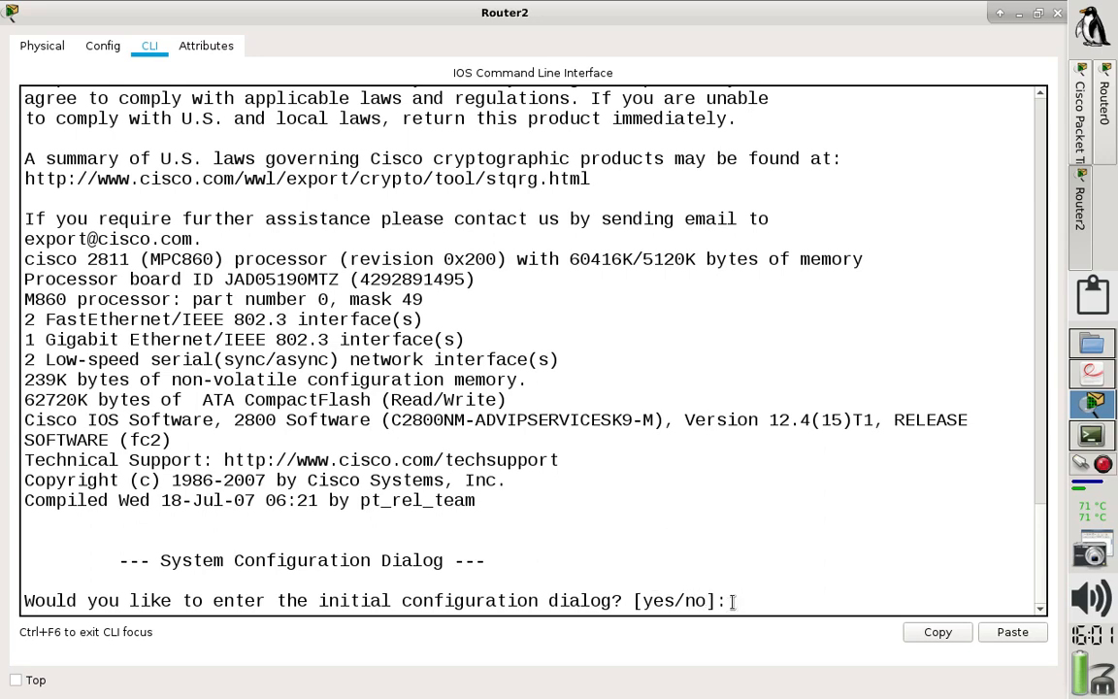
text(no)
key(Return)
key(Return)
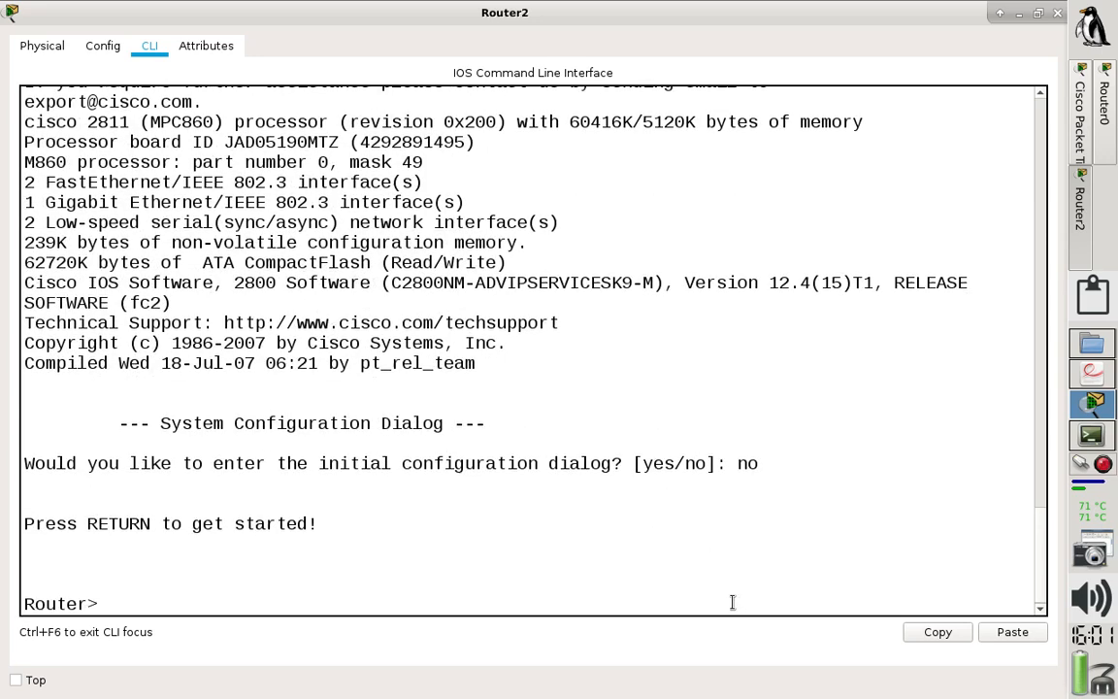
text(en)
key(Return)
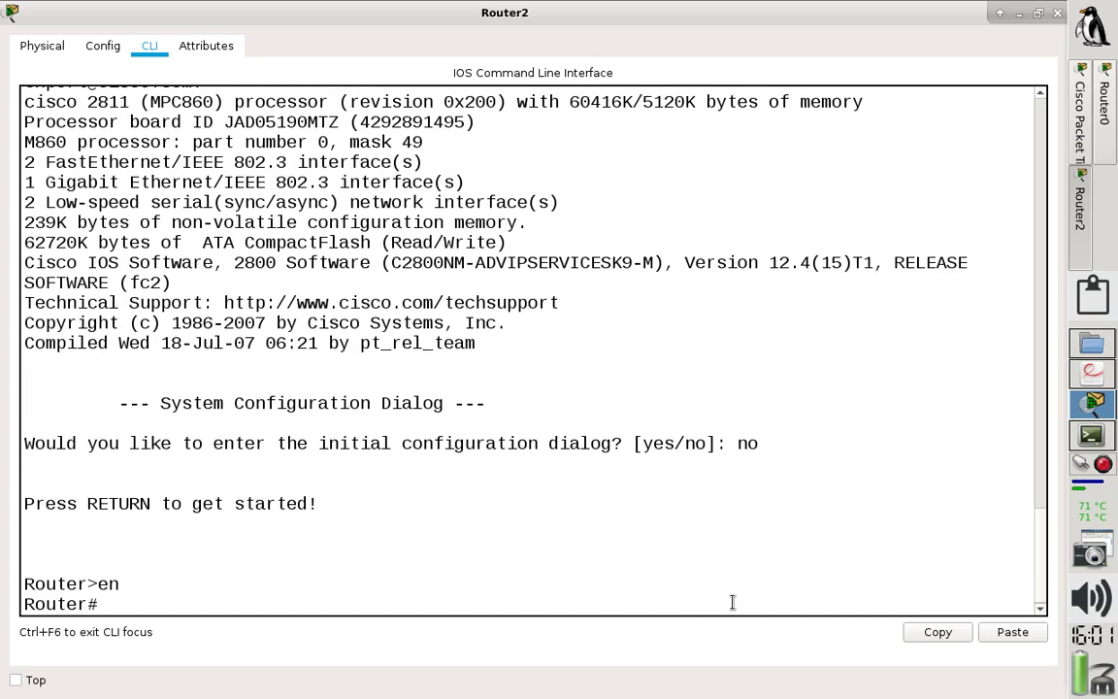
text(conf t)
key(Return)
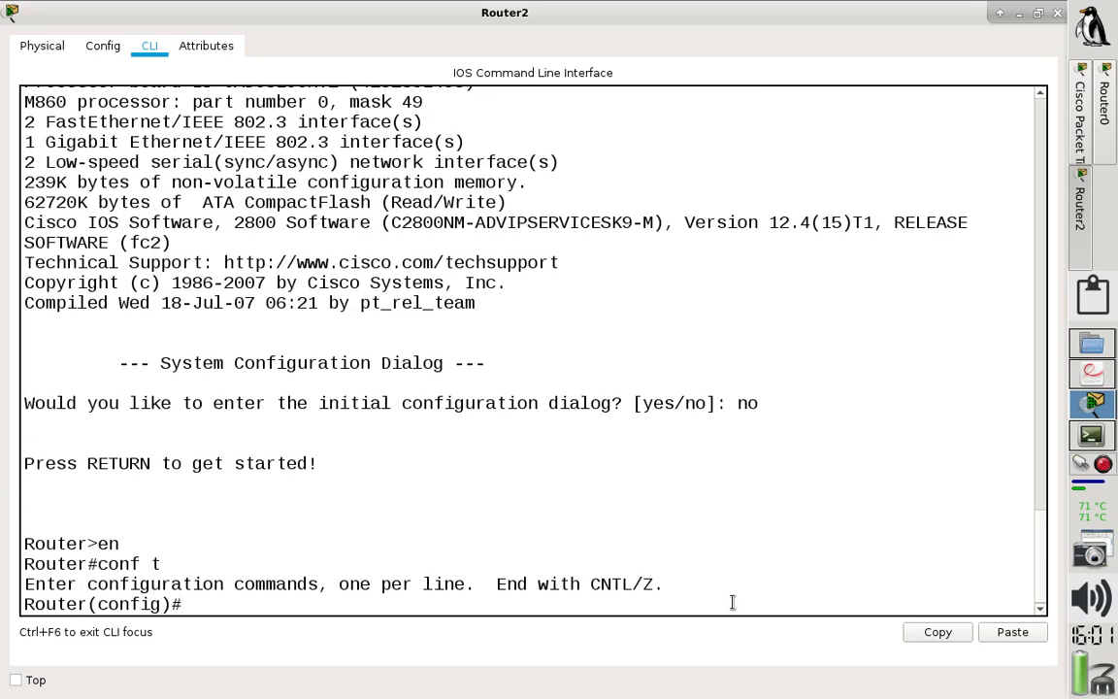
- Set Router2's hostname to ROUTER3
text(hostname)
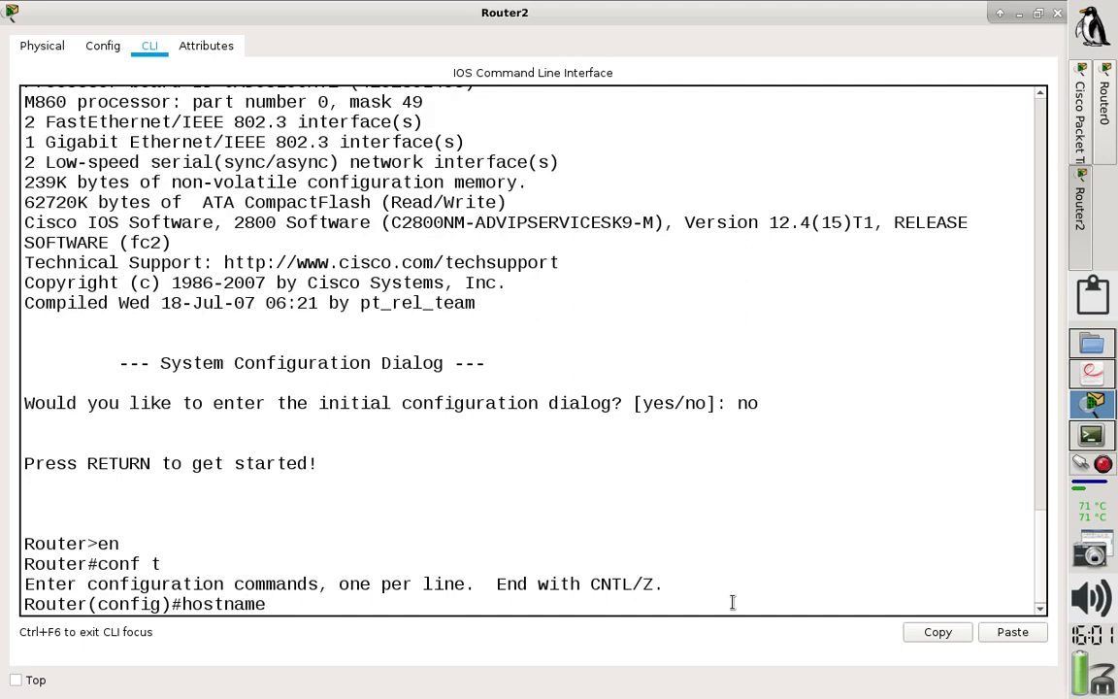
text( ROUTER3)
key(Return)
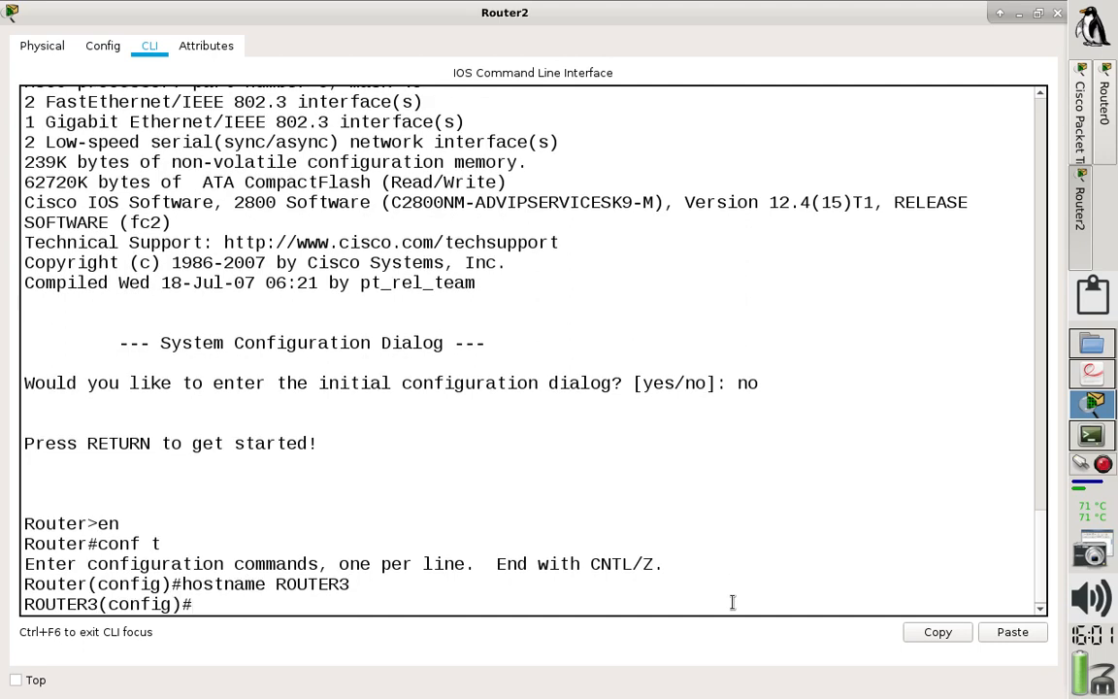
- Enter configuration of interface F0/0 and give it the description GW
text(int f0/0)
key(Return)
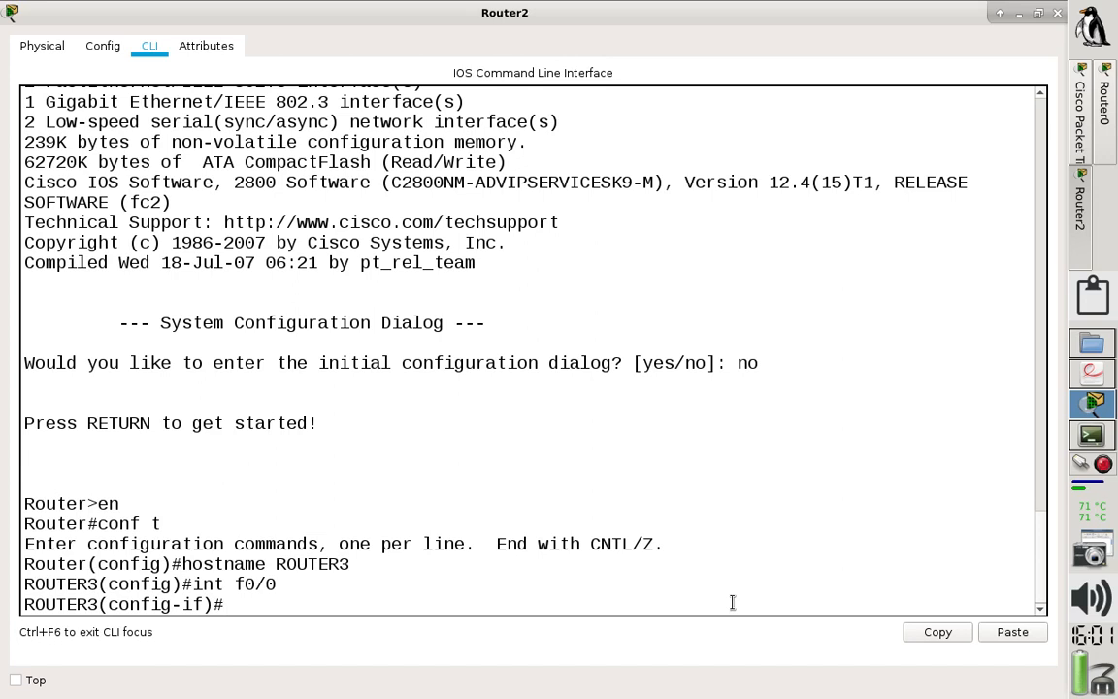
text(descr)
key(Tab)
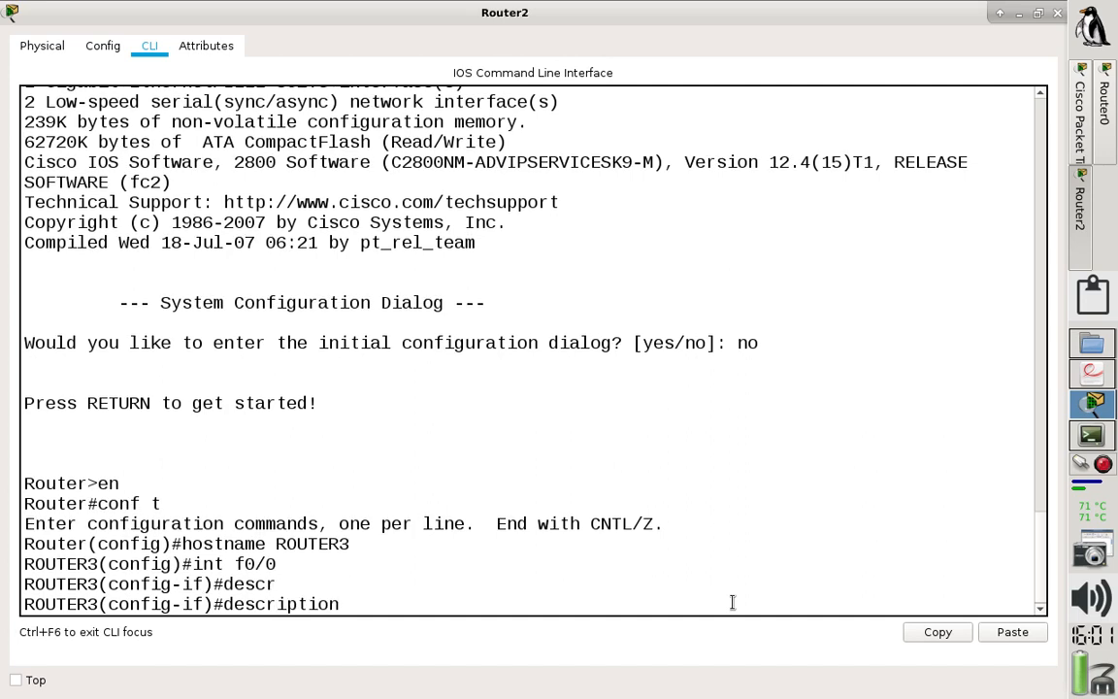
text(GW)
key(Return)
- Assign the IP address 192.168.3.1 with mask 255.255.255.0 to interface F0/0
text(ip )
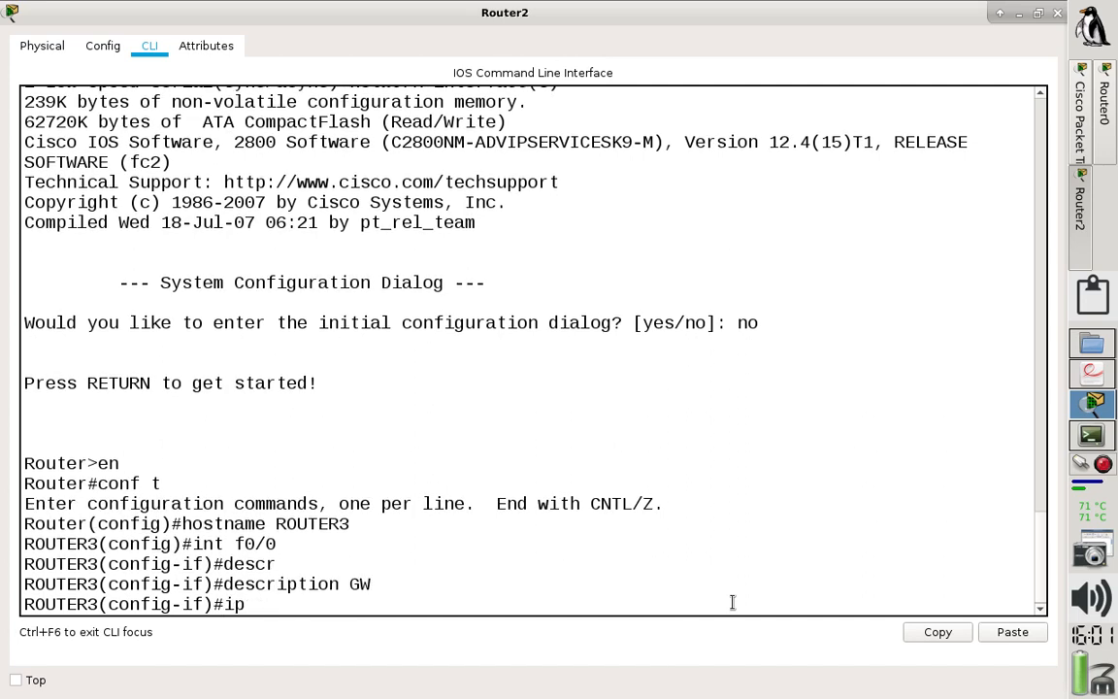
text(add 192.168.3)
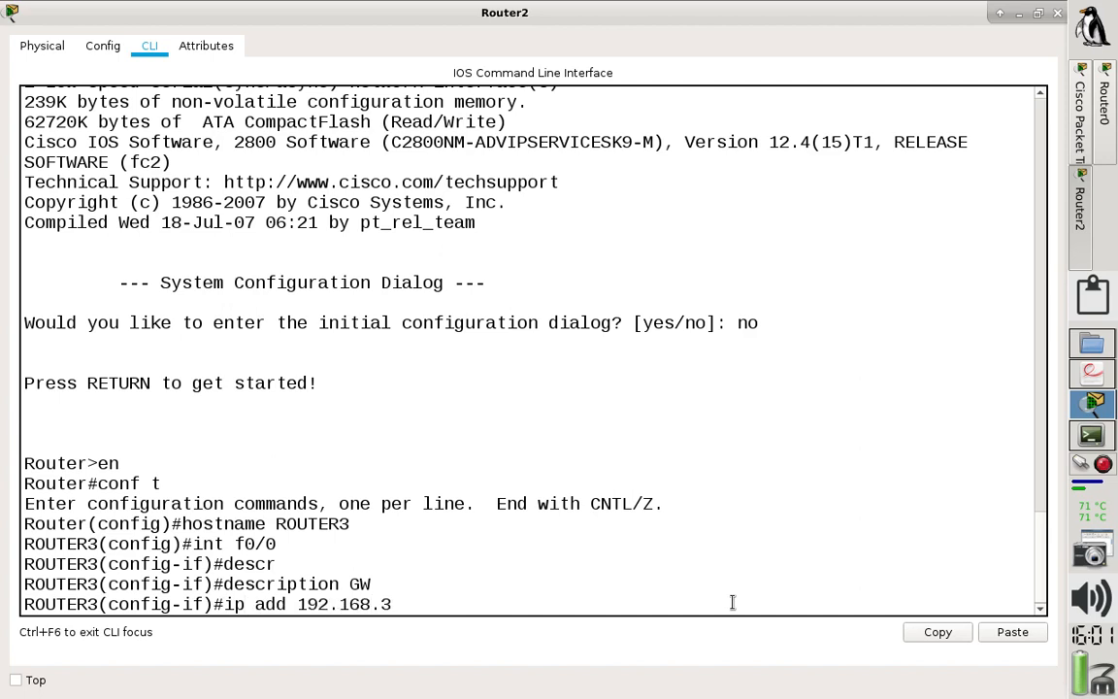
text(.1 255.255.255.)
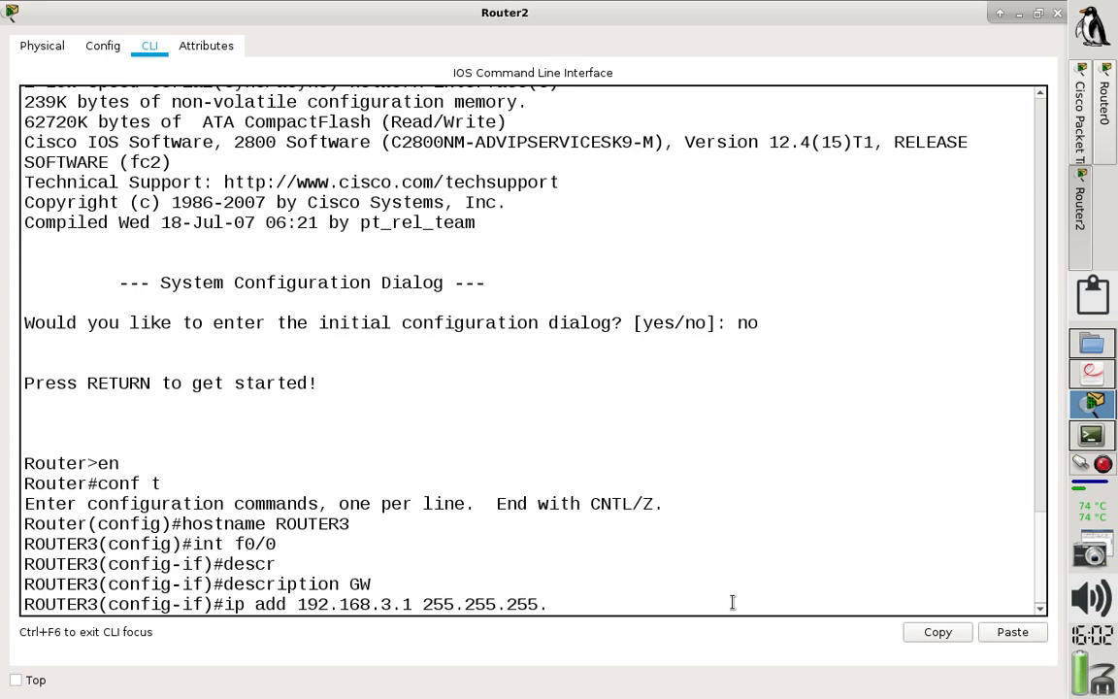
text(0)
key(Return)
- Enable interface F0/0 with no shut and return to global configuration mode
text(no shut)
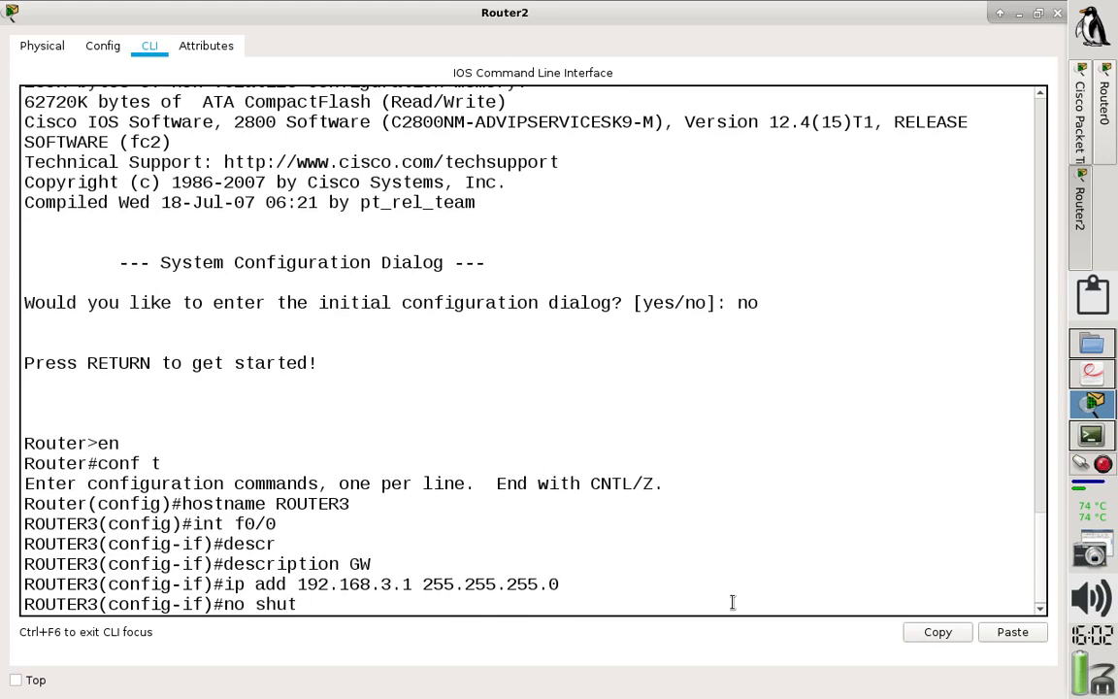
key(Return)
key(Return)
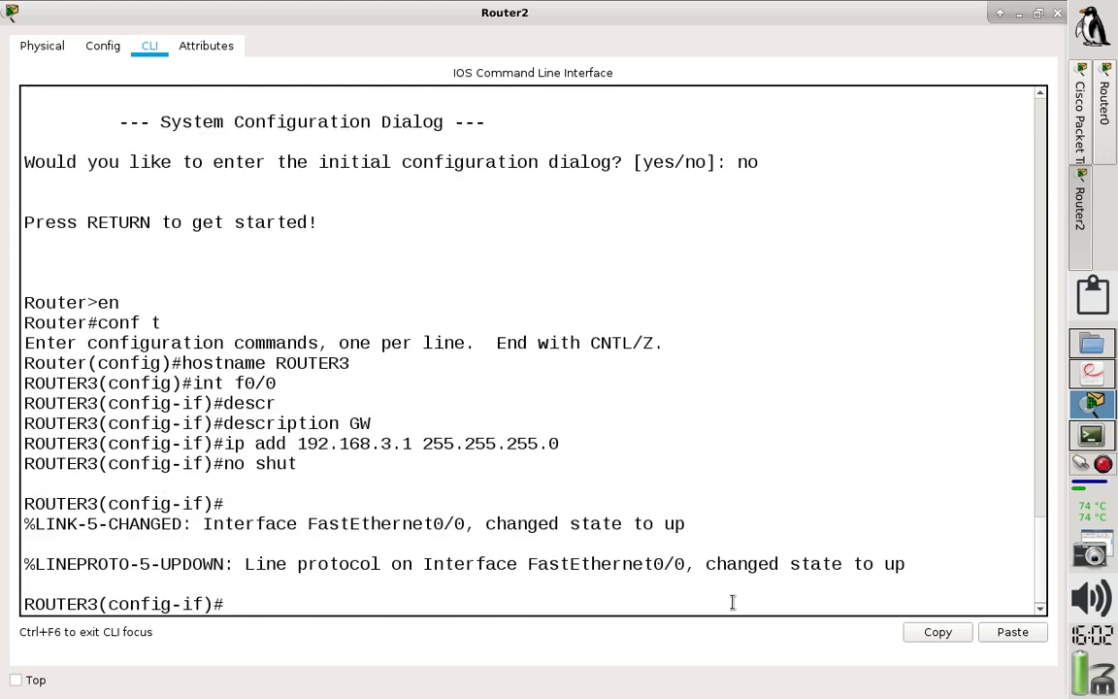
text(exit)
key(Return)
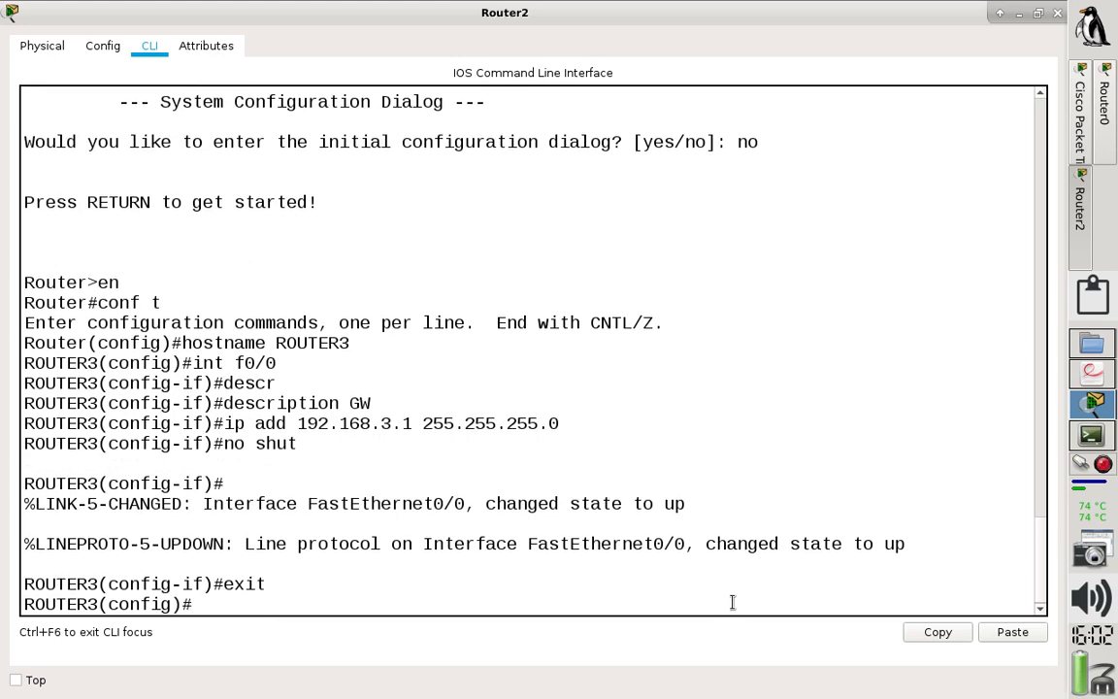
- Create a DHCP pool named REDE3 on Router2
click(1019, 14)
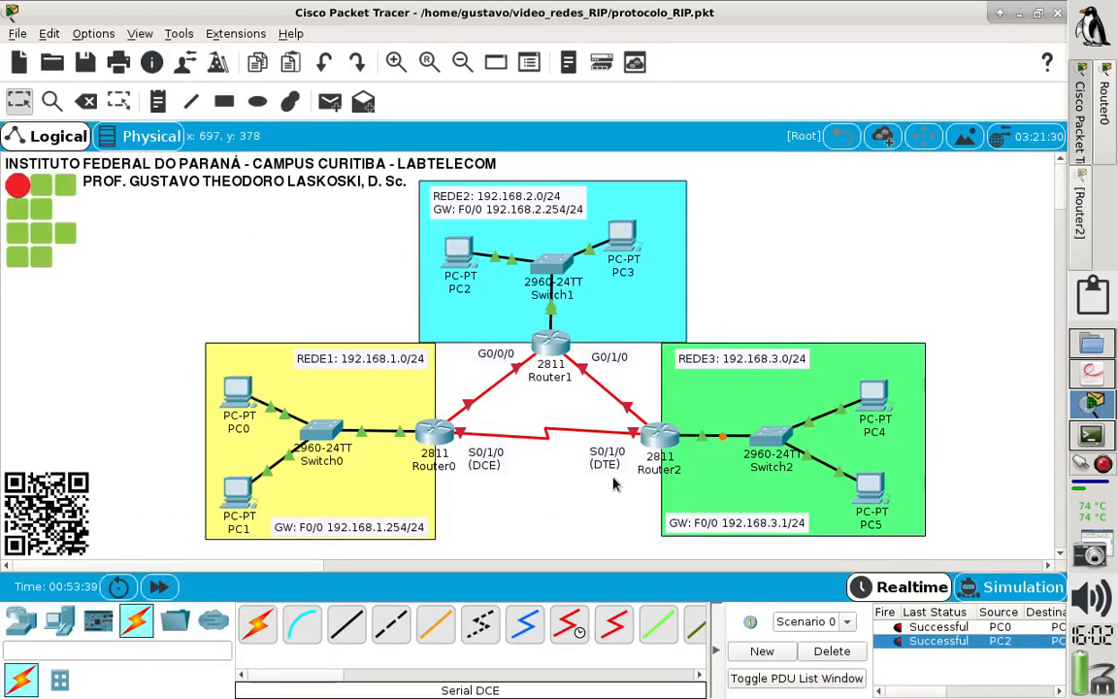
mouse_move(654, 441)
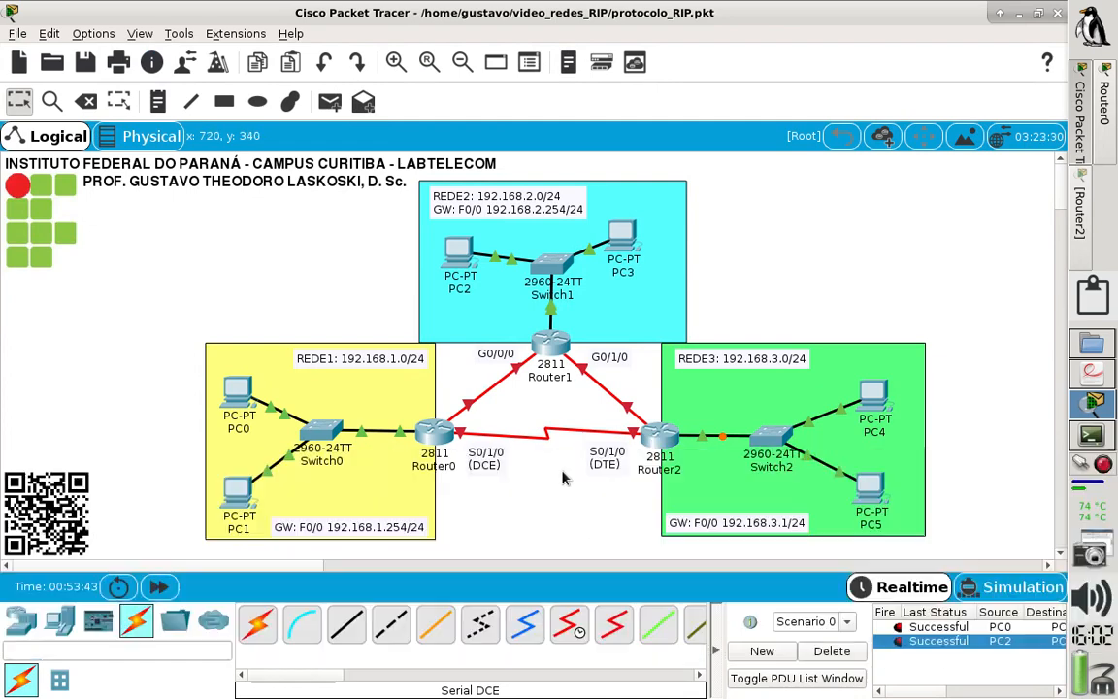
click(670, 437)
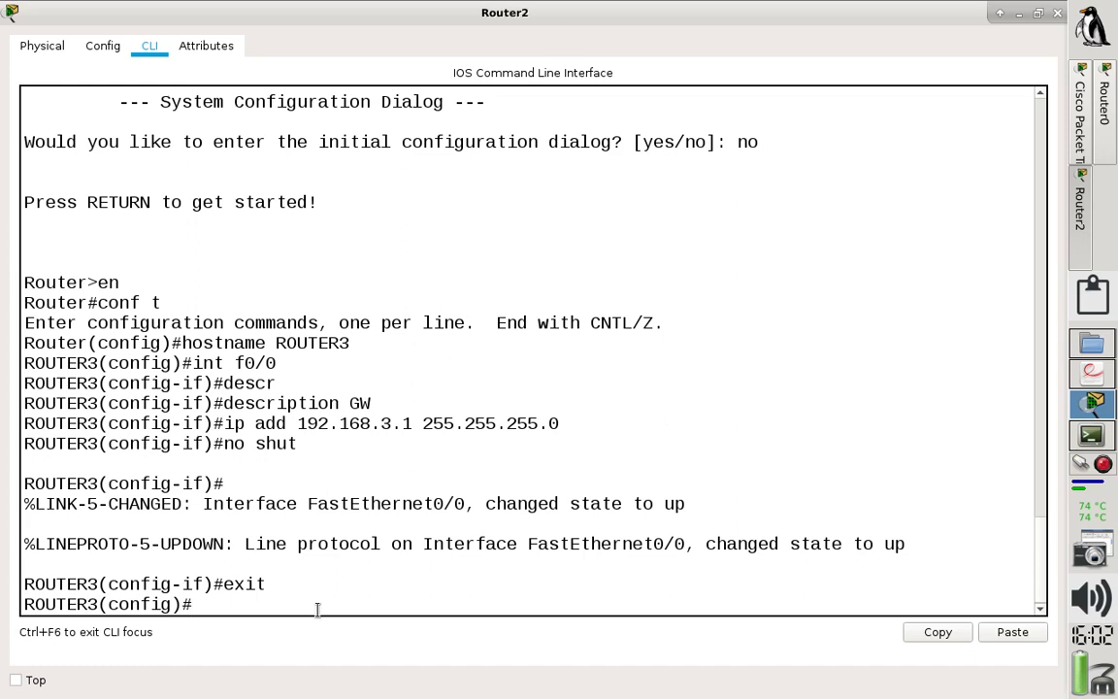
text(ip dhcp pool)
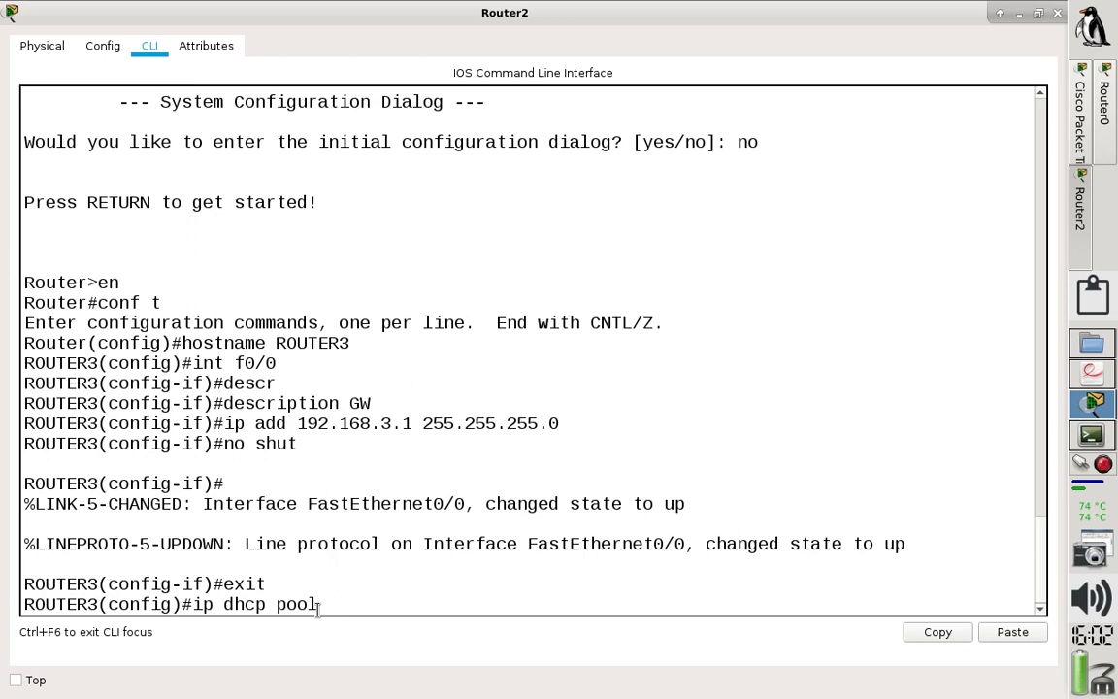
text( REDE3)
key(Return)
- Set the REDE3 pool's network to 192.168.3.0 with mask 255.255.255.0
text(network)
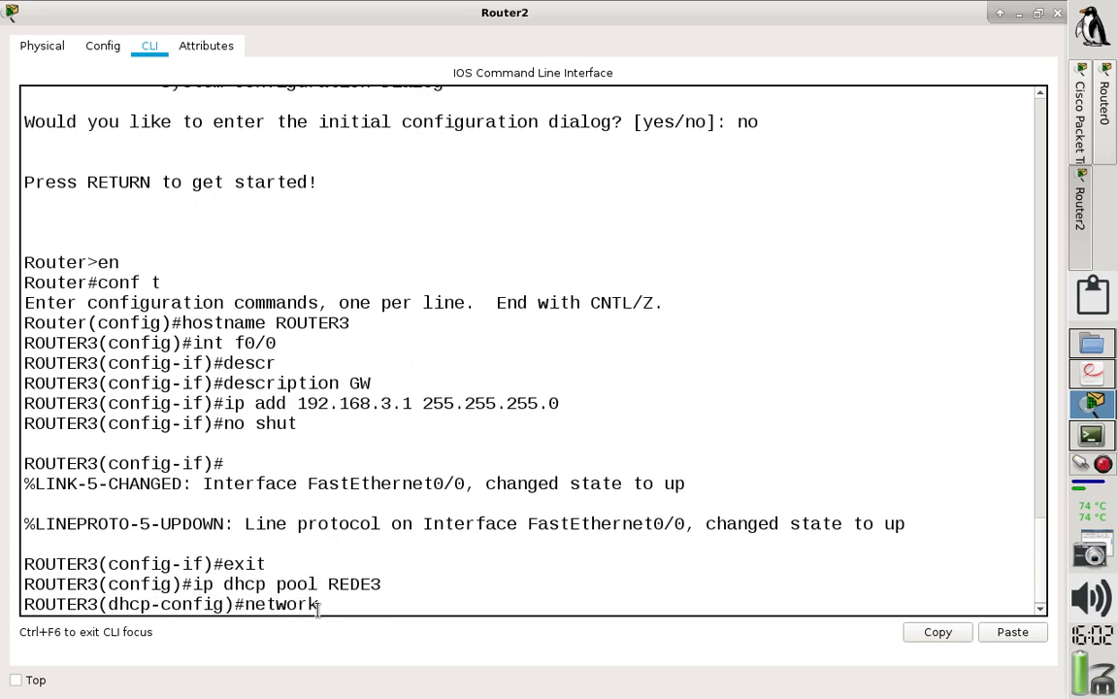
text( 192.168.3.0 255)
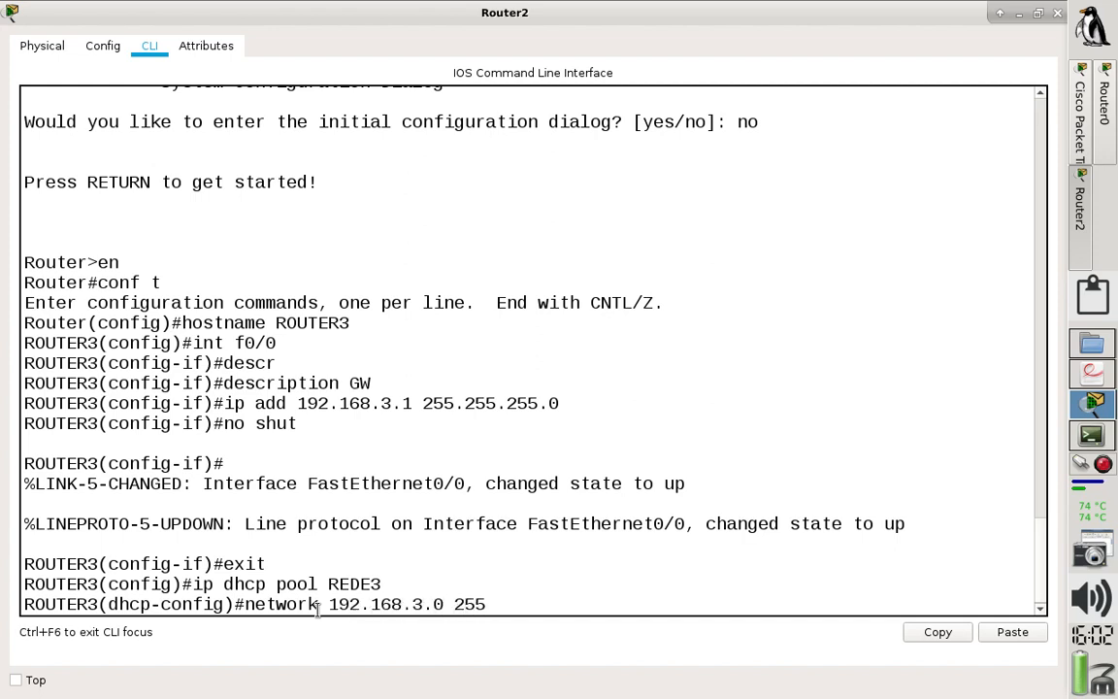
text(.255.255.0)
key(Return)
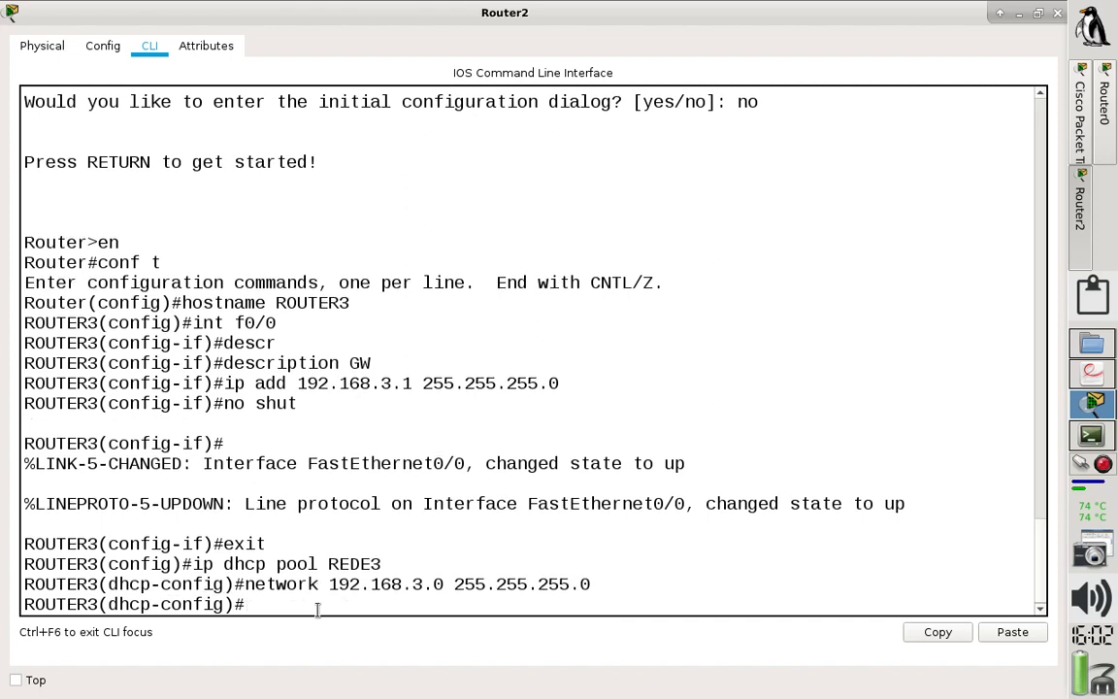
- Set the REDE3 pool's default router to 192.168.3.1
text(default-router)
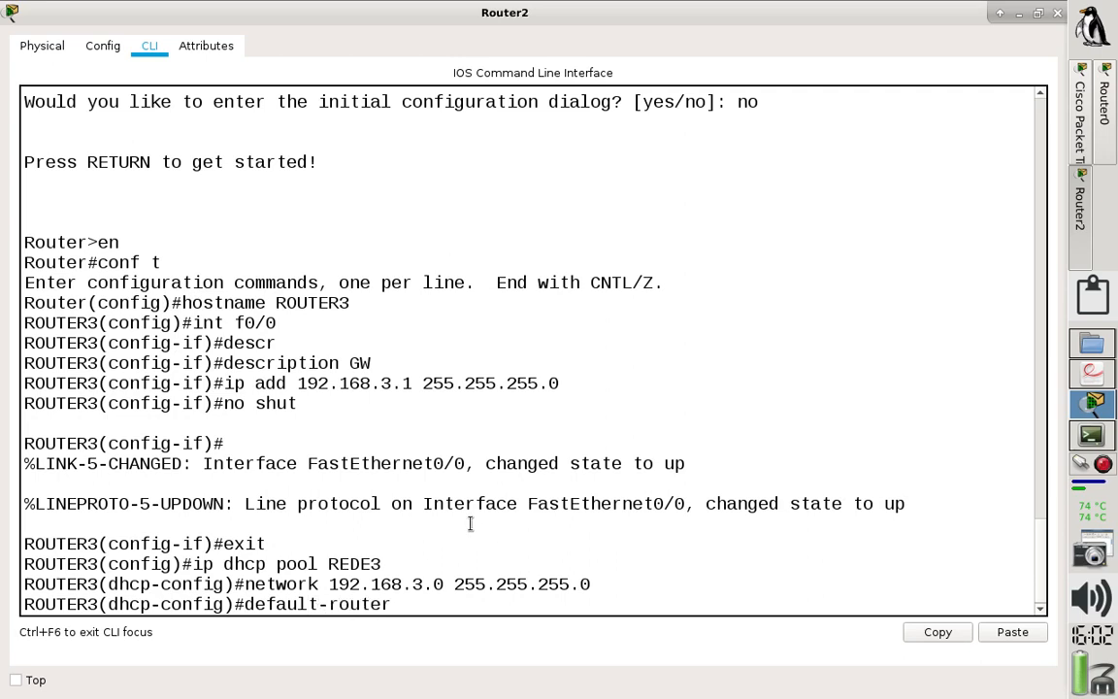
drag(297, 384, 414, 384)
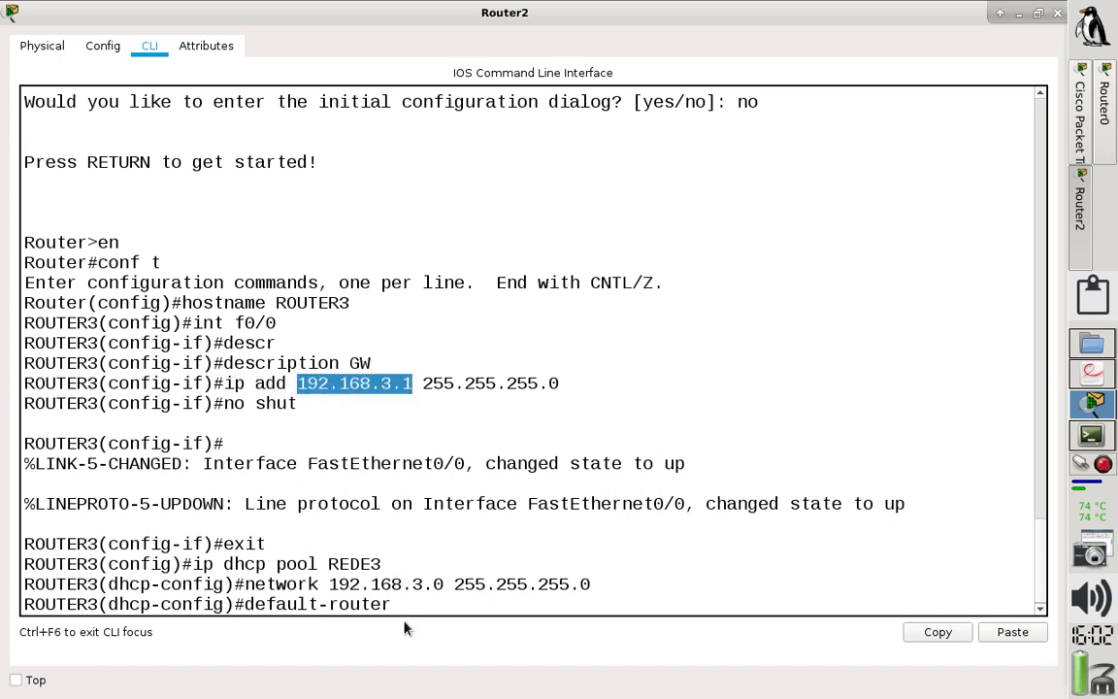
text(192.)
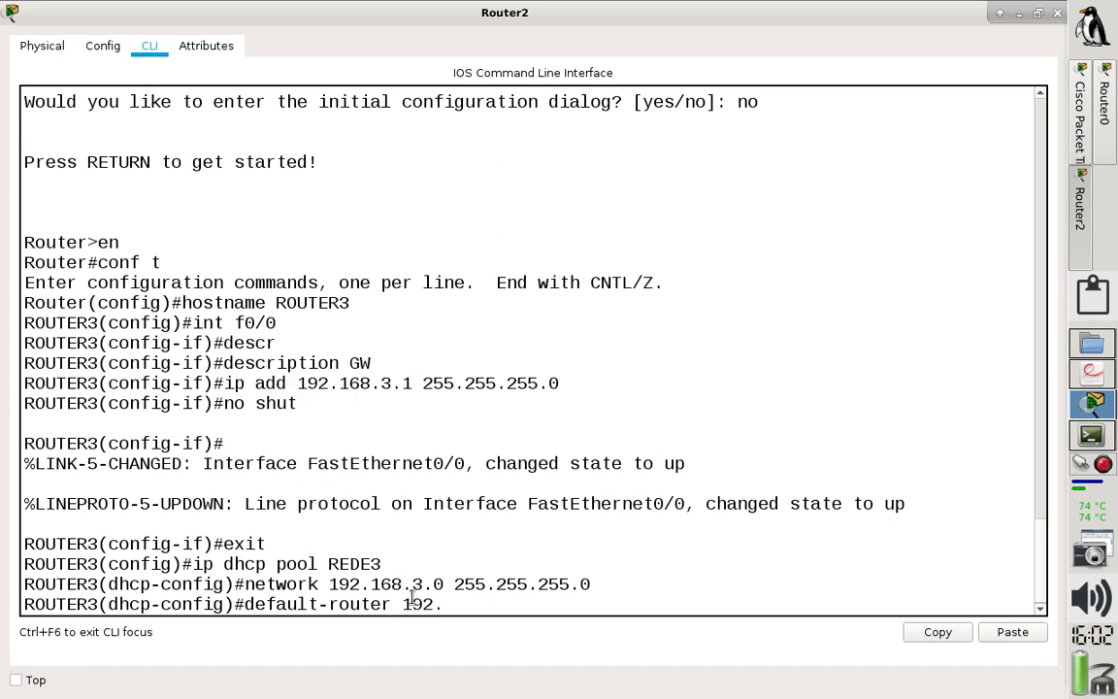
text(168.3.1)
key(Return)
- Set the REDE3 pool's DNS server to 192.168.3.1
text(dn)
key(Tab)
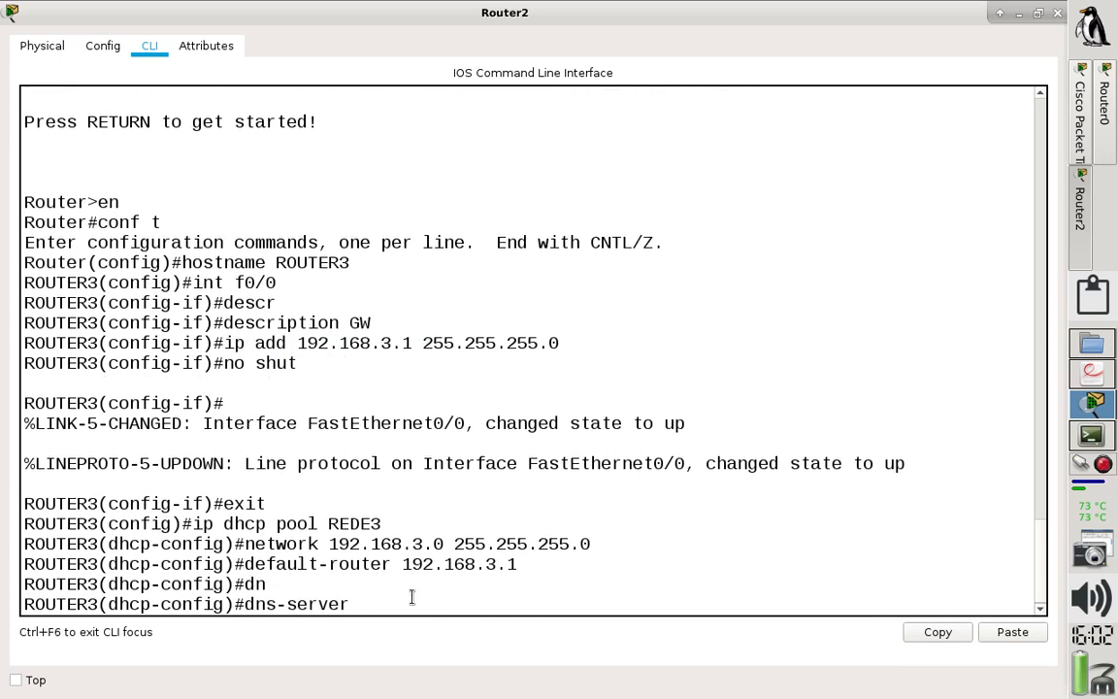
text(192.168.3.1)
key(Return)
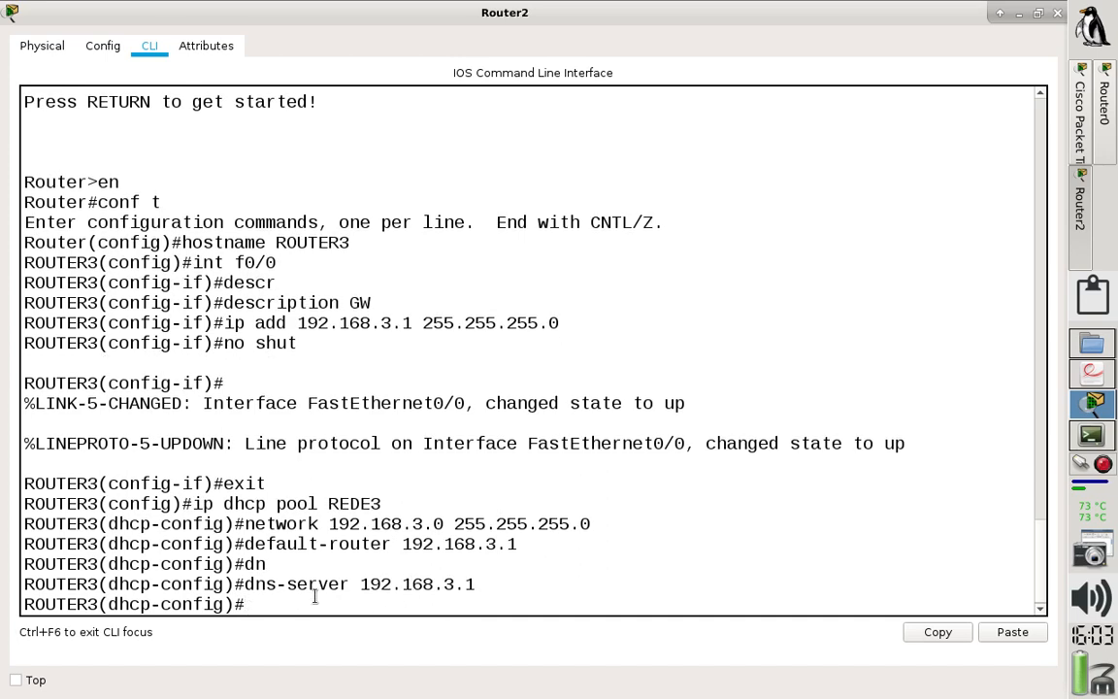
- Leave the DHCP pool configuration and save Router2's configuration with do wr
text(exit)
key(Return)
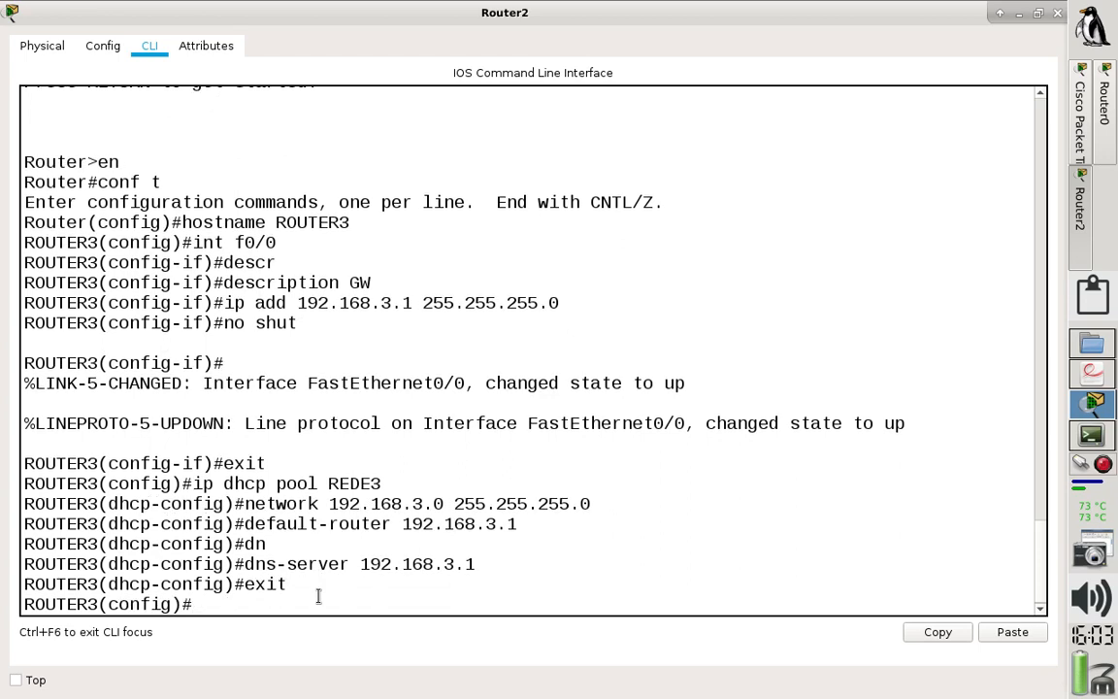
text(do wr)
key(Return)
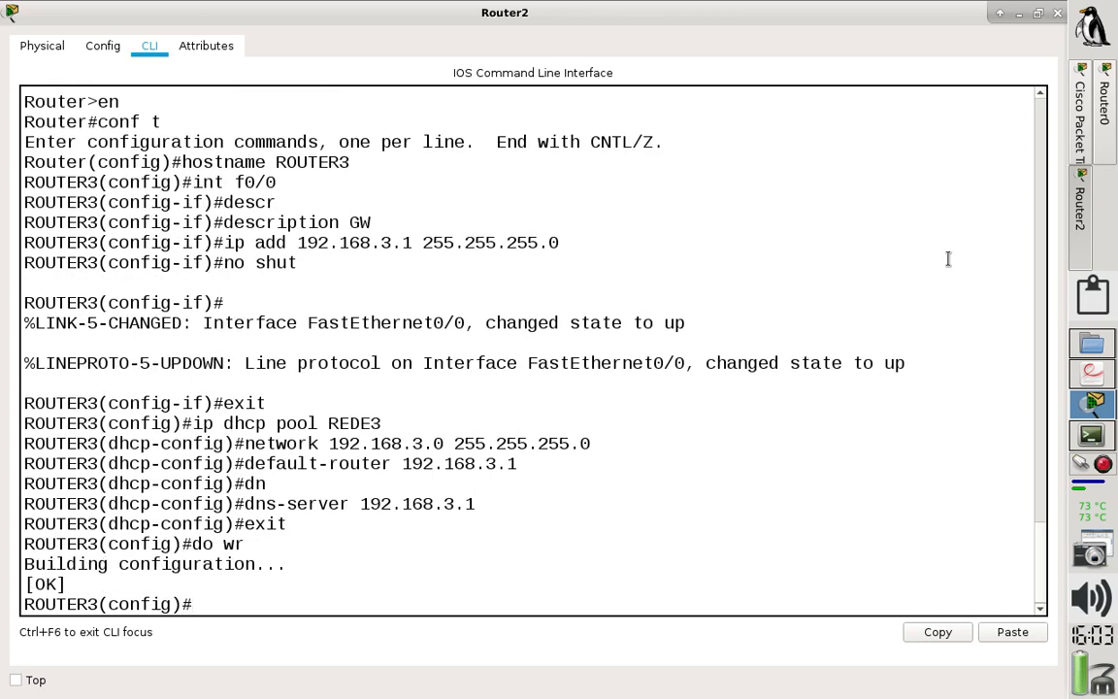
- Check the hostname in Router1's command line and close its window
click(1079, 126)
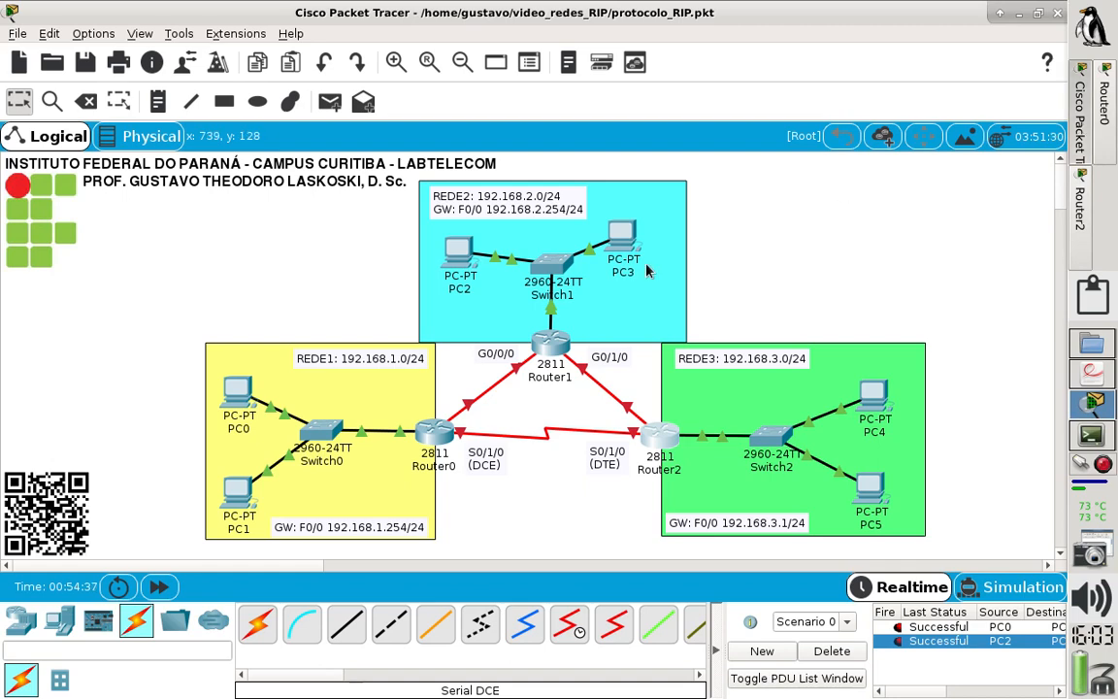
click(555, 346)
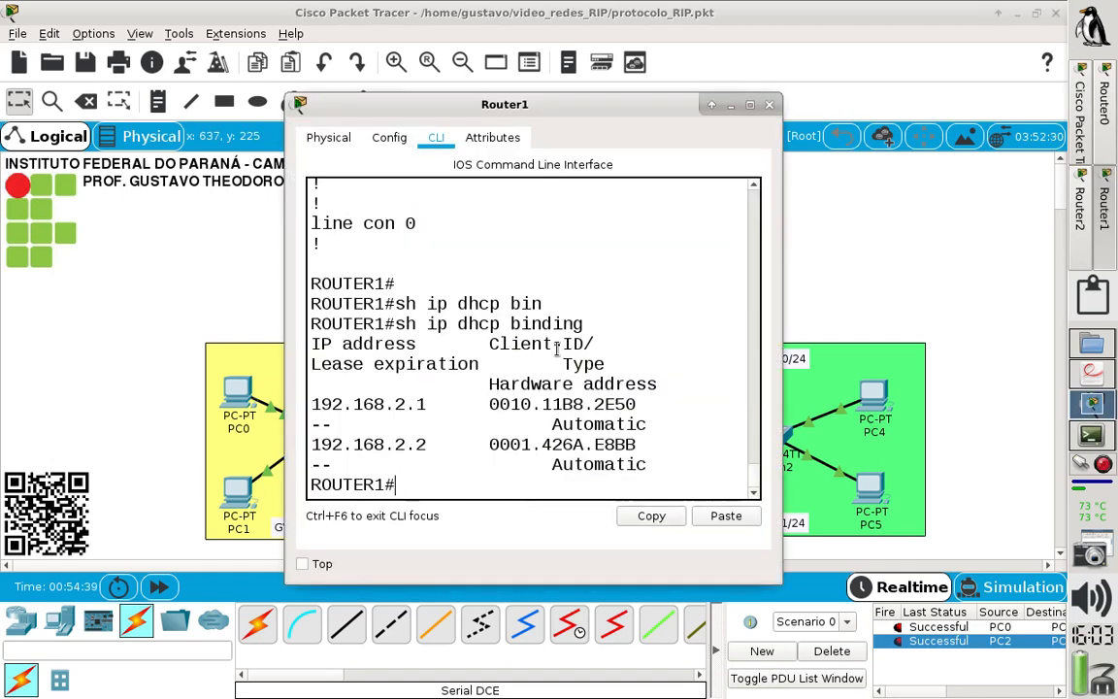
click(768, 105)
- Change Router2's hostname to ROUTER2 and save its configuration with do wr
click(659, 439)
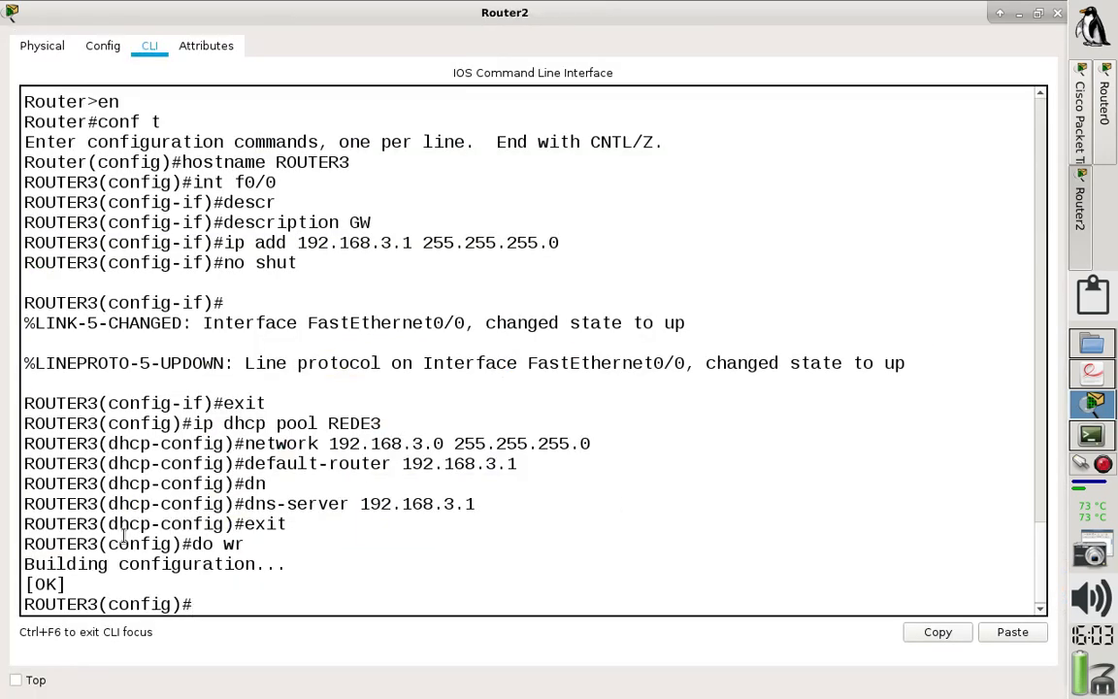
text(hostname R)
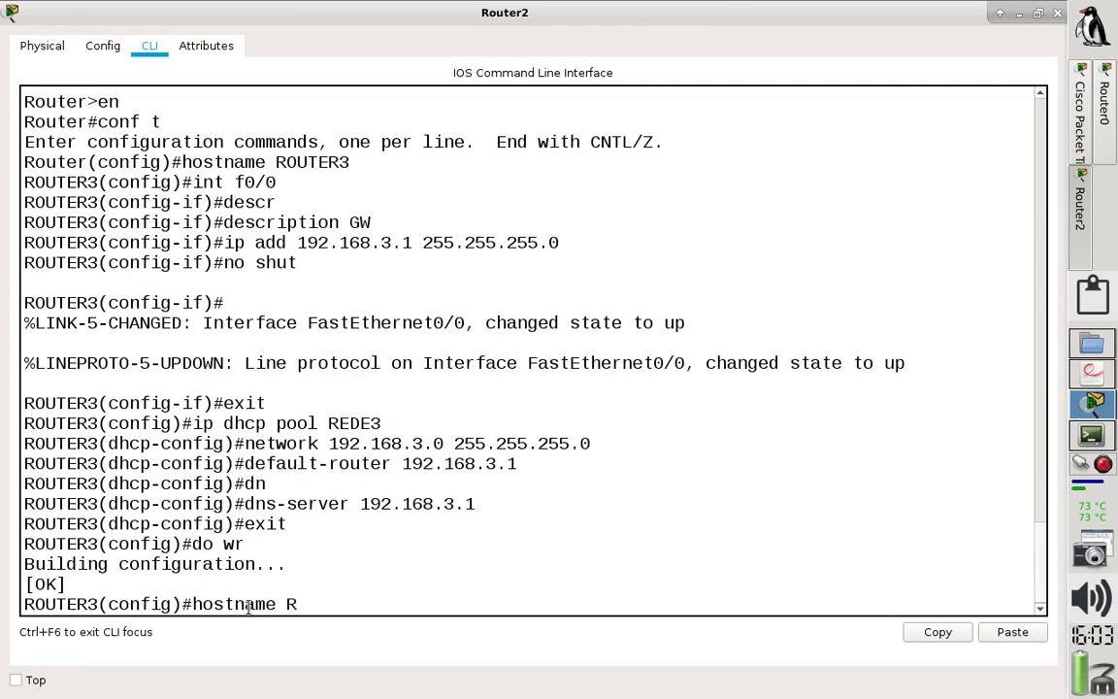
text(OUTER2)
key(Return)
text(do wr)
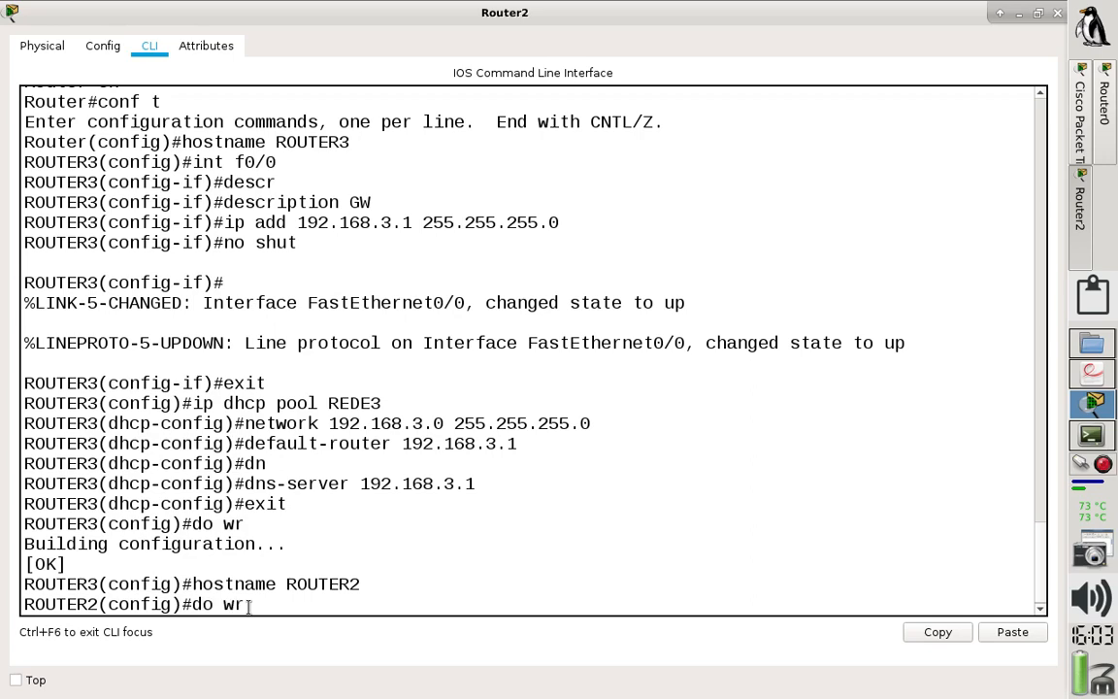
key(Return)
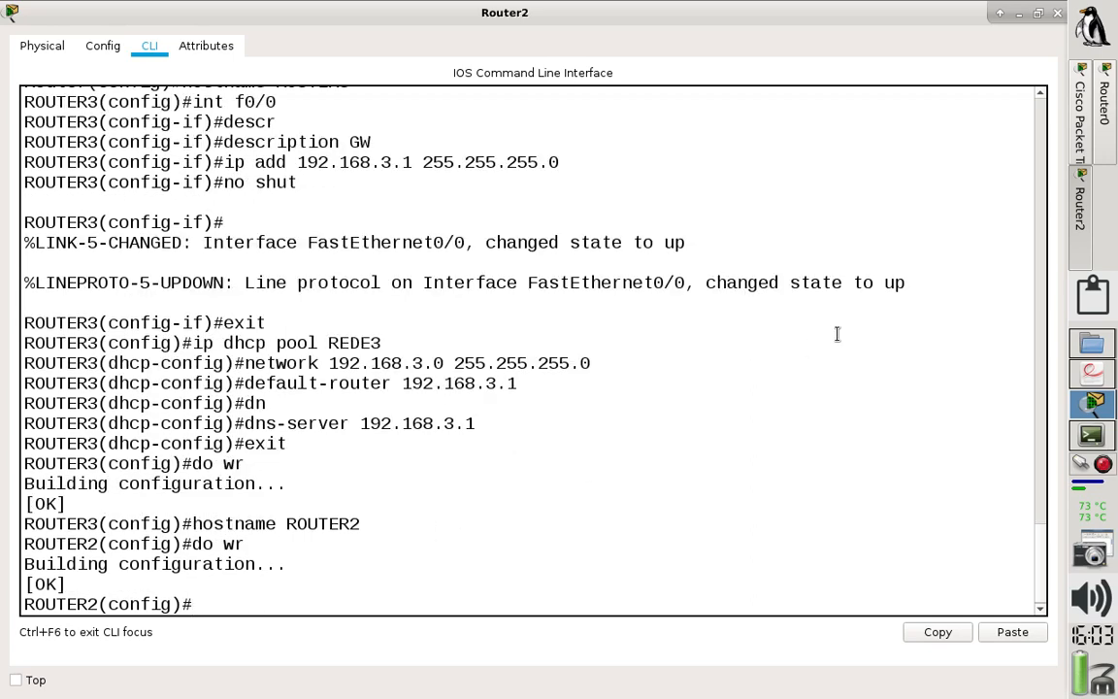
- Switch PC4's IP configuration to DHCP and close its window
click(1083, 141)
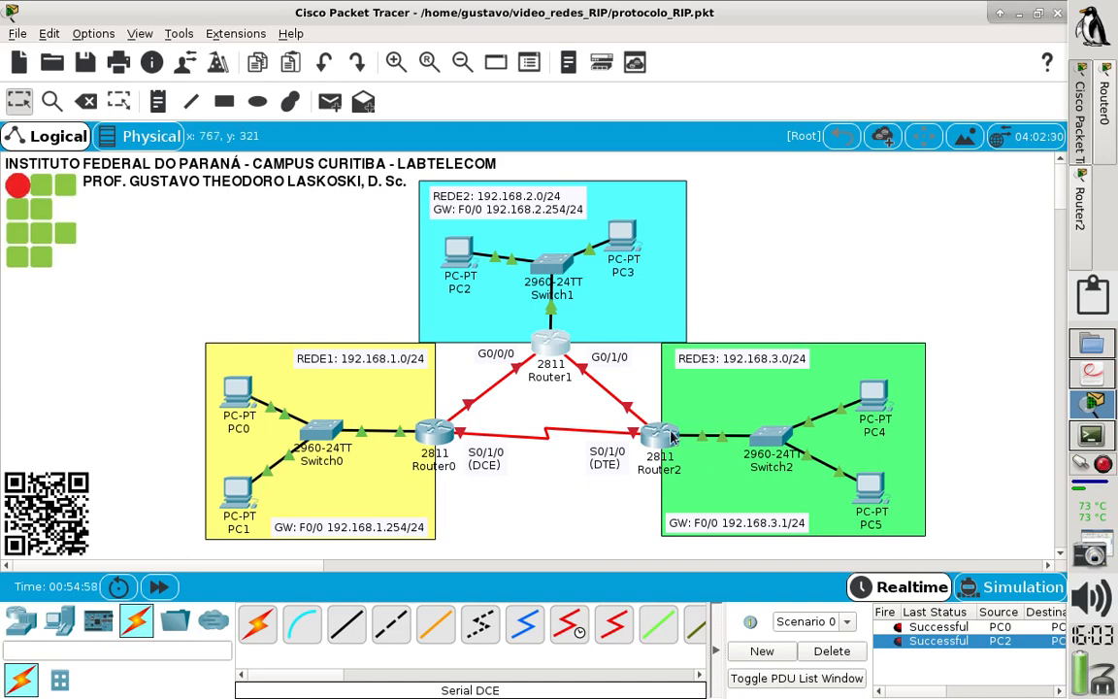
mouse_move(670, 439)
click(872, 396)
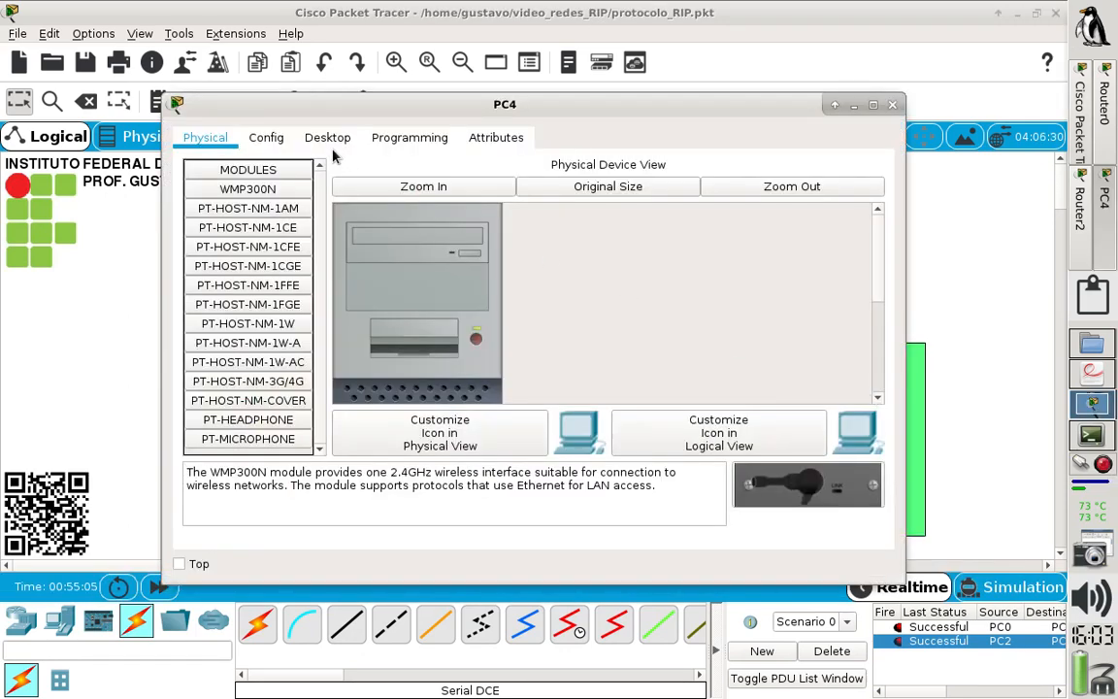
click(330, 148)
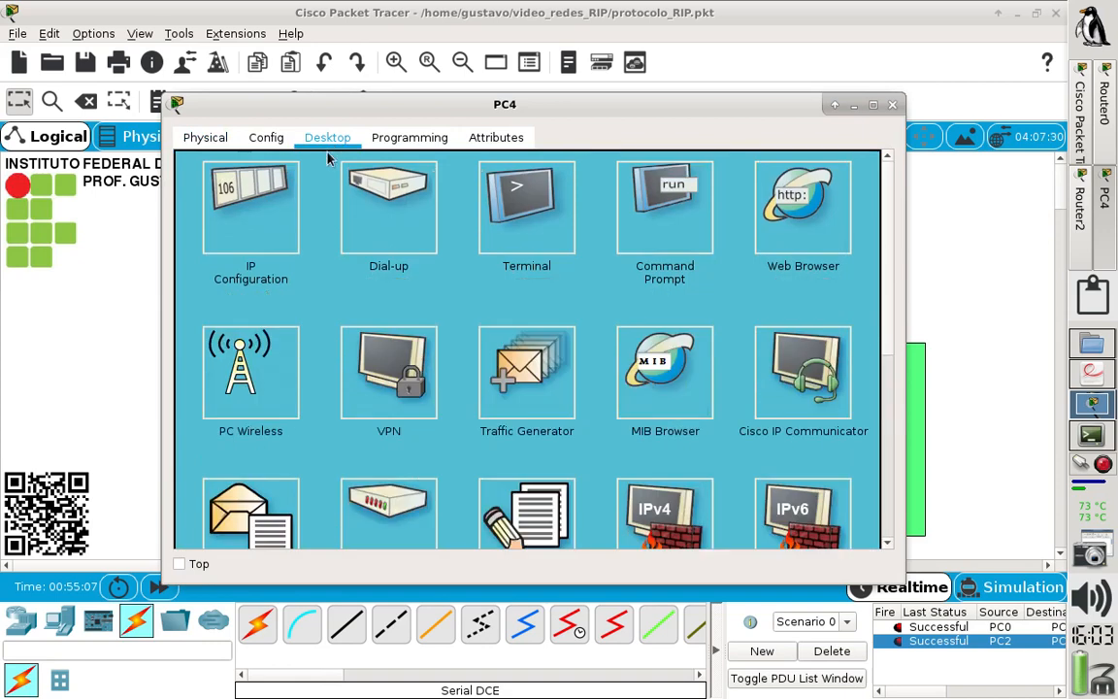
click(236, 184)
click(199, 185)
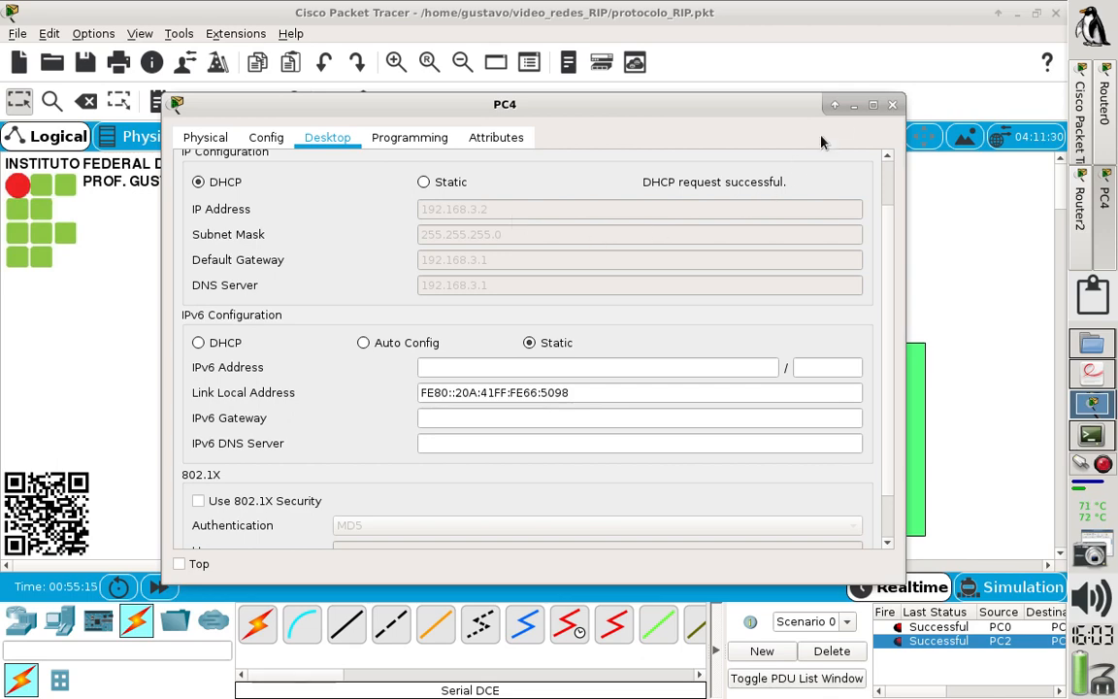
click(891, 104)
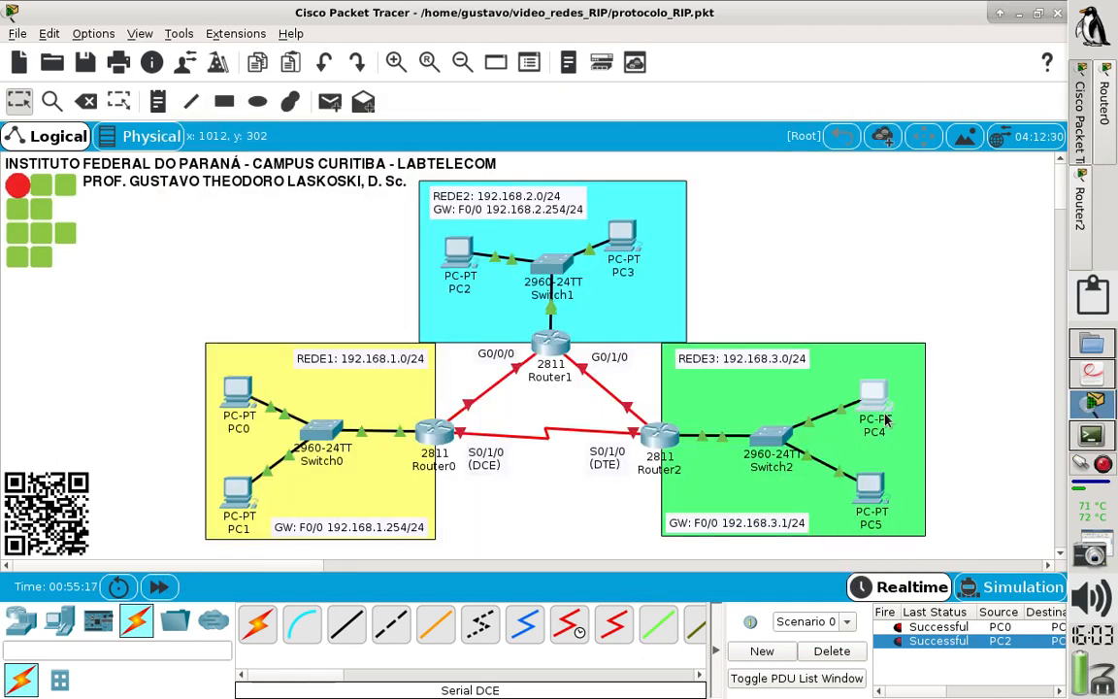
- Switch PC5's IP configuration to DHCP and close its window
mouse_move(870, 406)
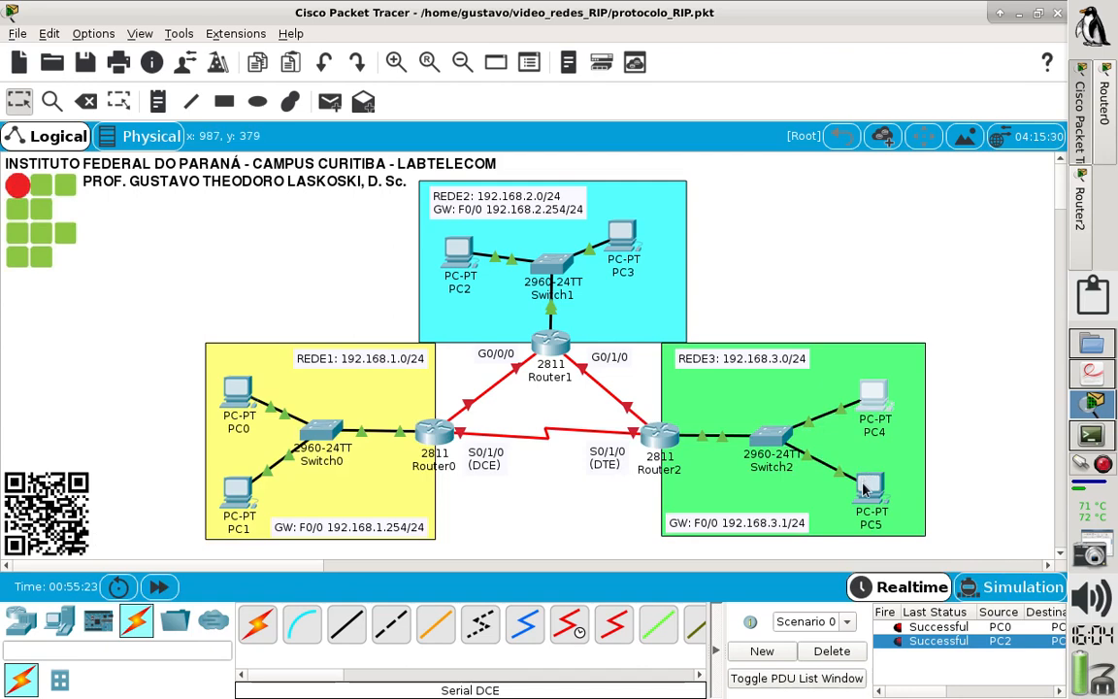
click(864, 490)
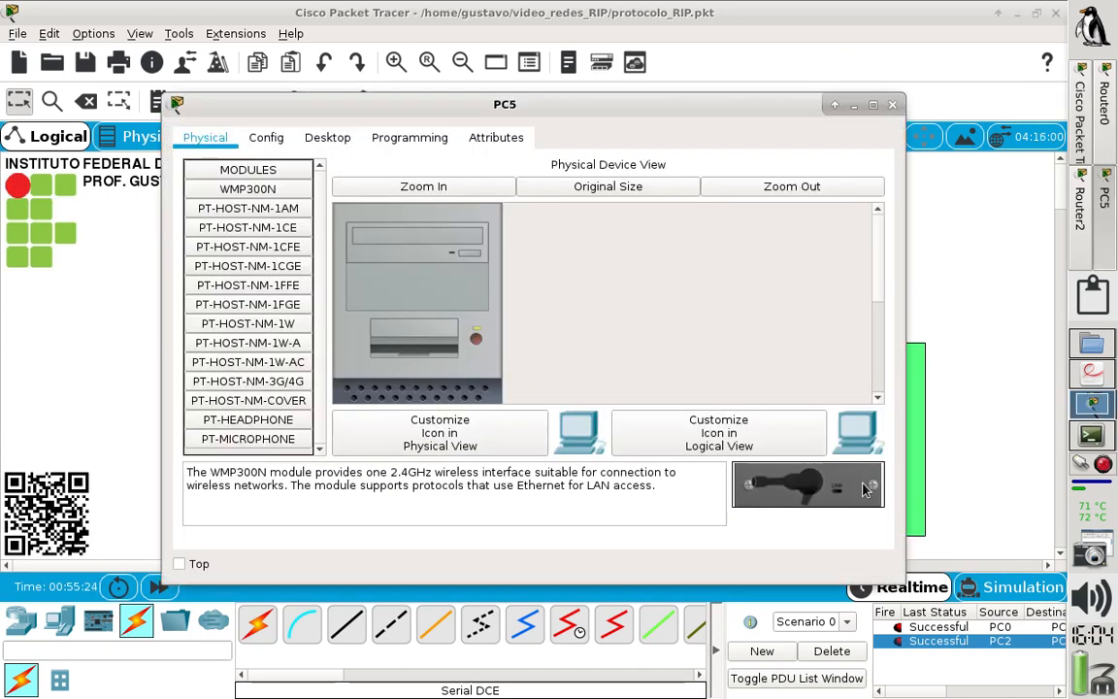
click(329, 139)
click(233, 194)
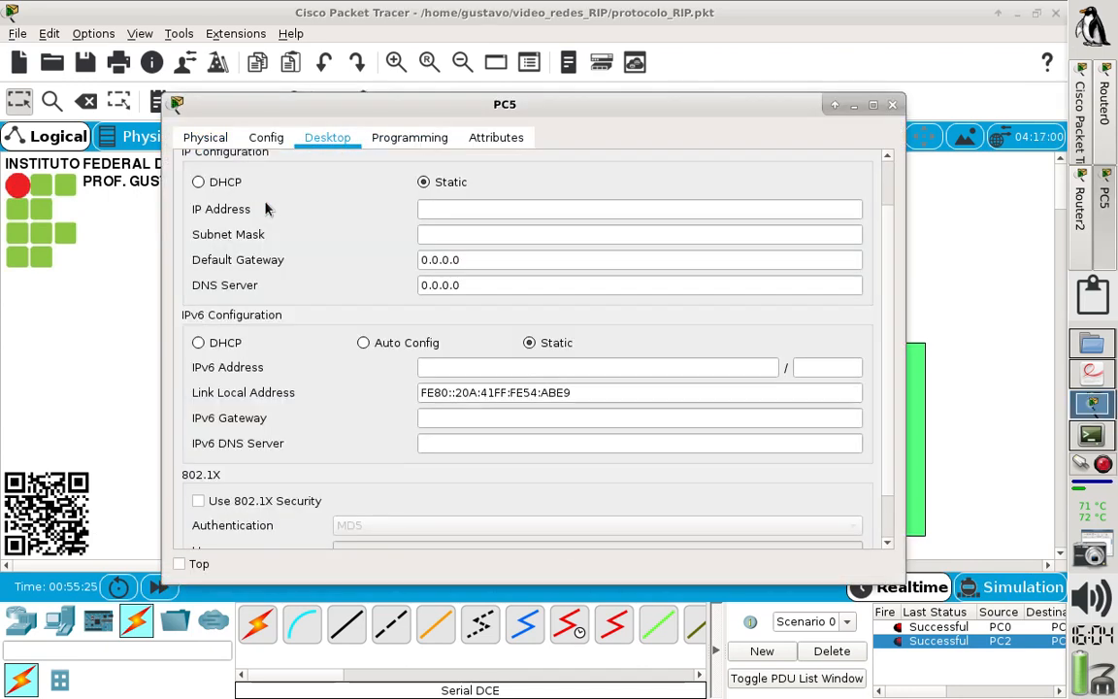
click(205, 182)
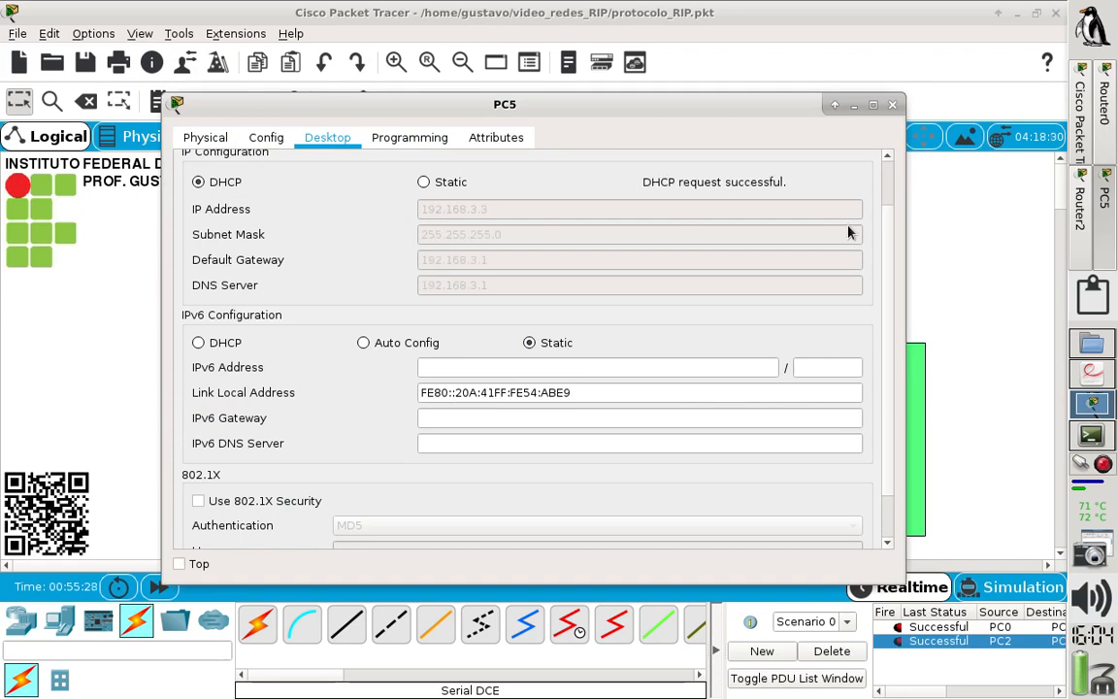
click(892, 104)
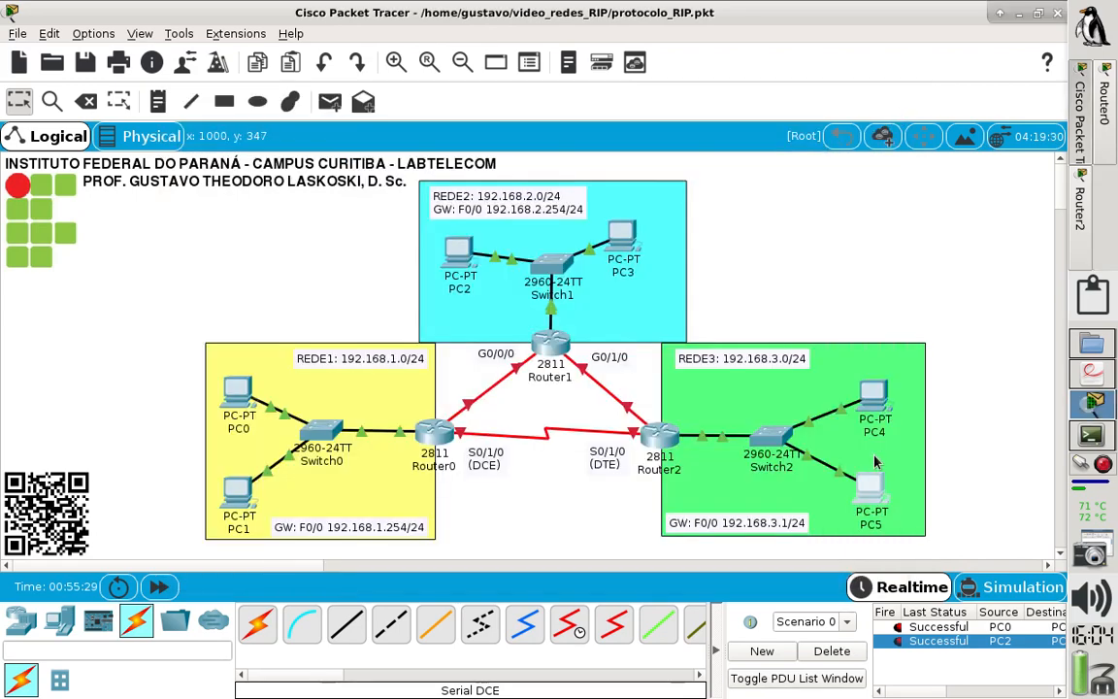
- Open Router2's command line and examine the DHCP address conflict message
mouse_move(872, 484)
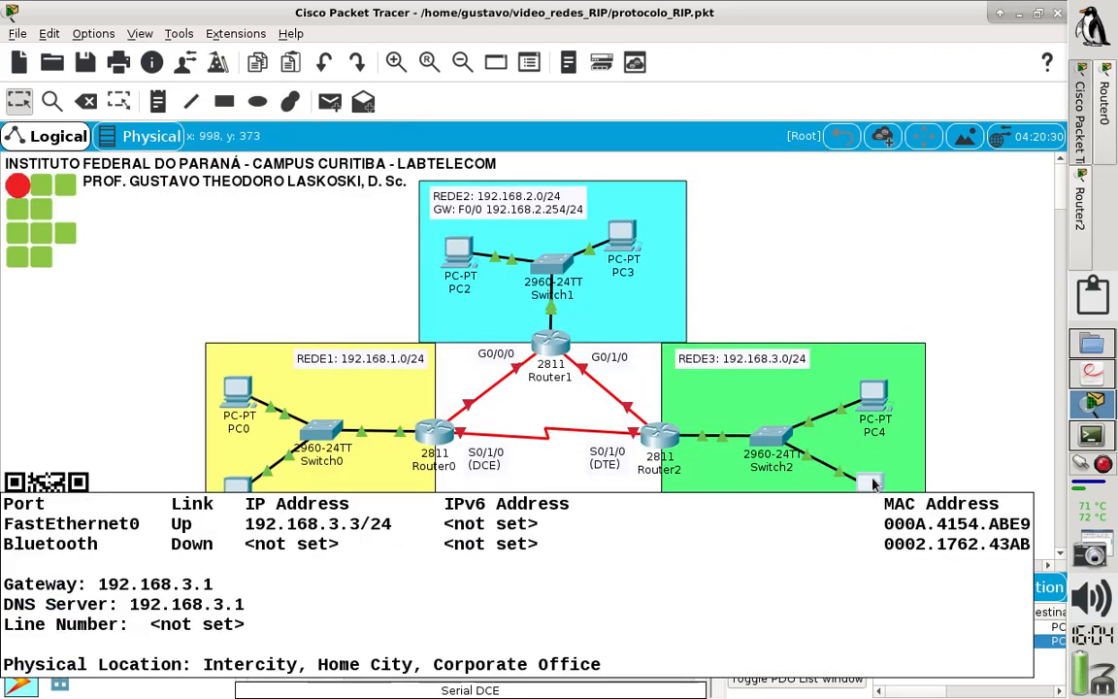
click(670, 434)
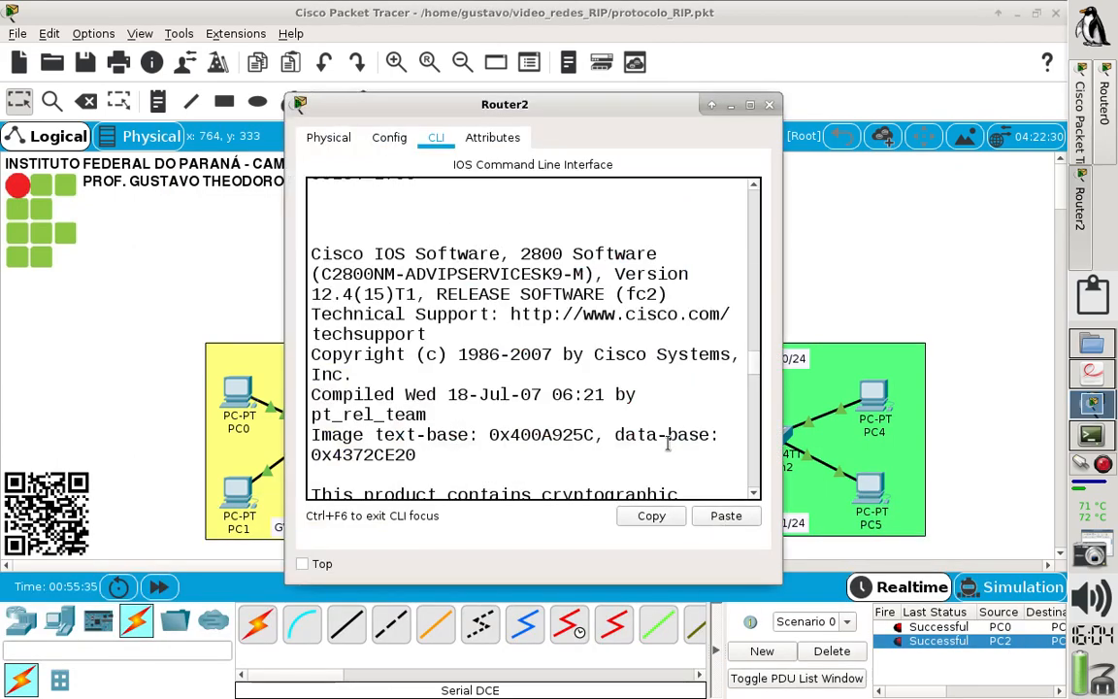
double_click(669, 101)
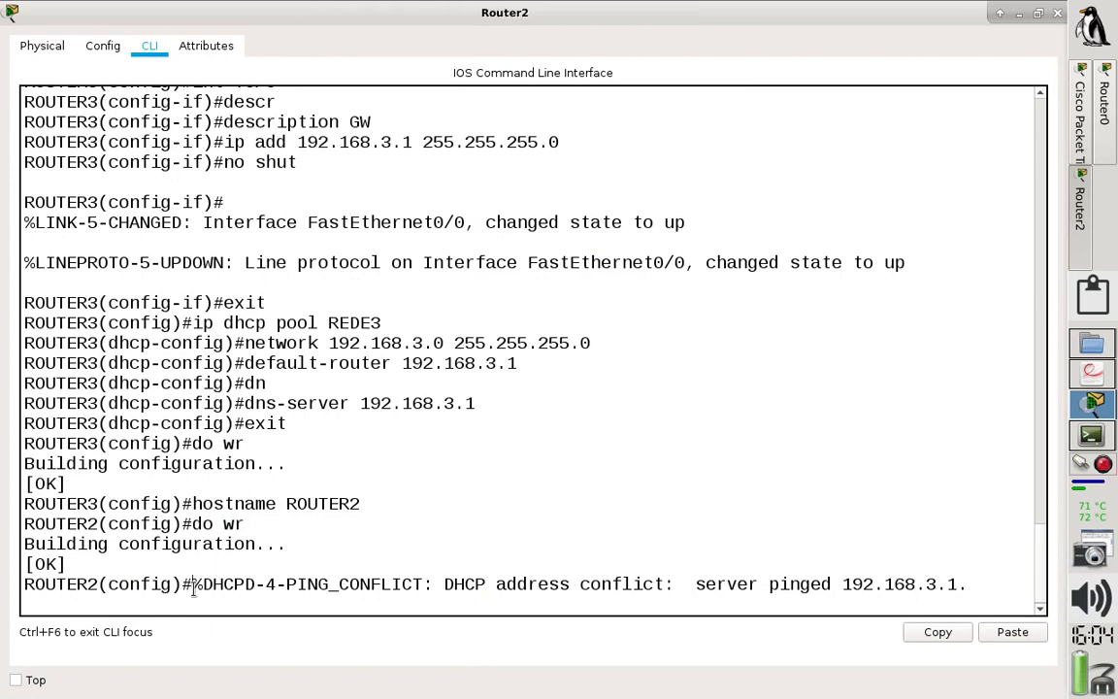
drag(192, 585, 1005, 535)
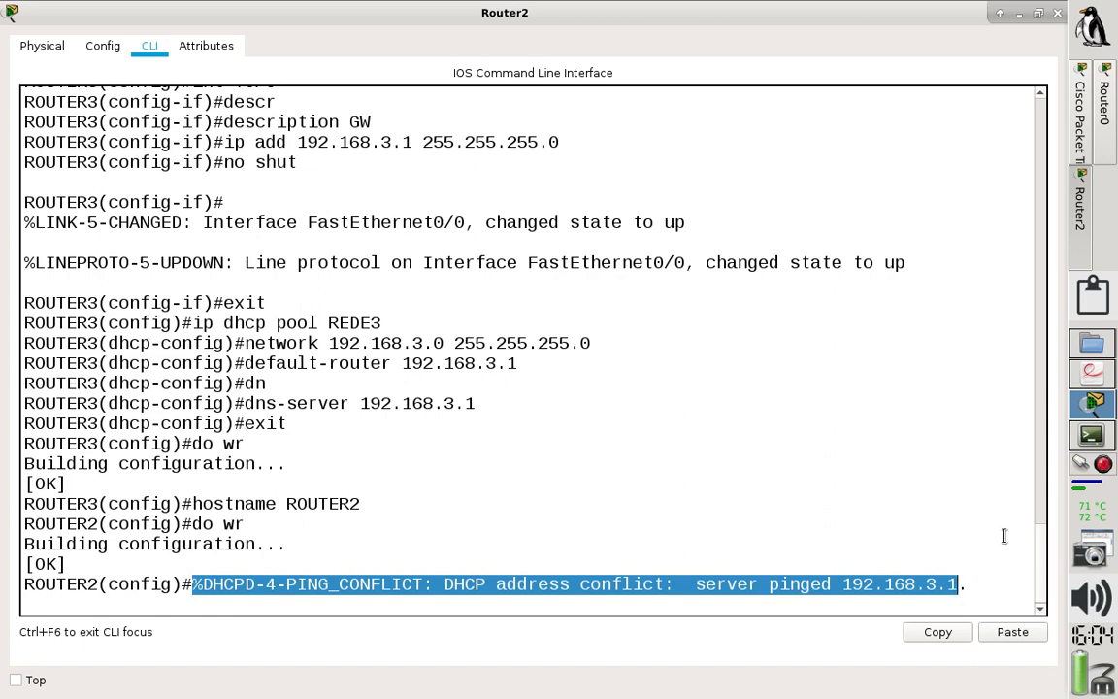
key(Return)
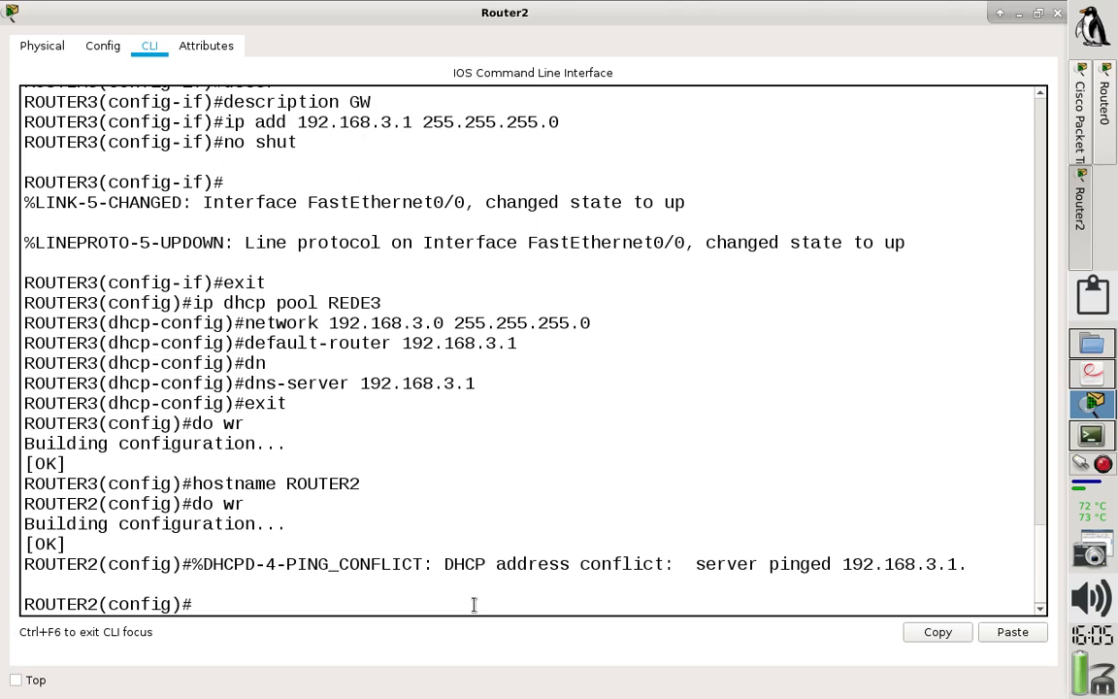
- Exit configuration mode and list Router2's running configuration to check the REDE3 pool's default router and DNS server
text(exx)
key(BackSpace)
text(it)
key(Return)
text(sh)
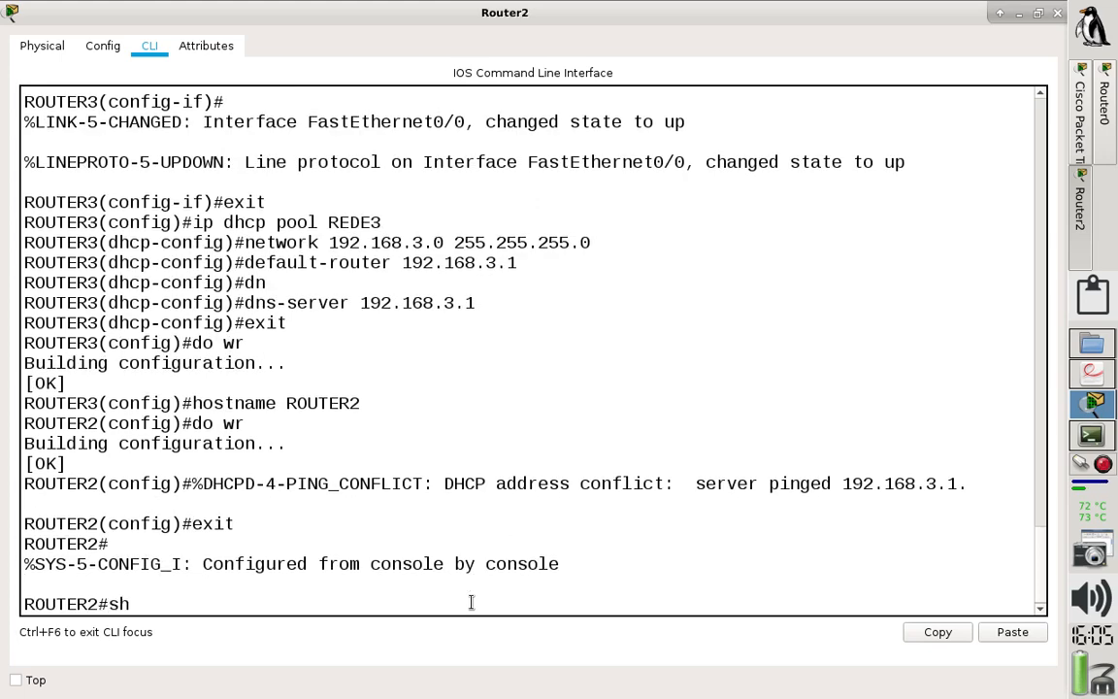
text( run)
key(Tab)
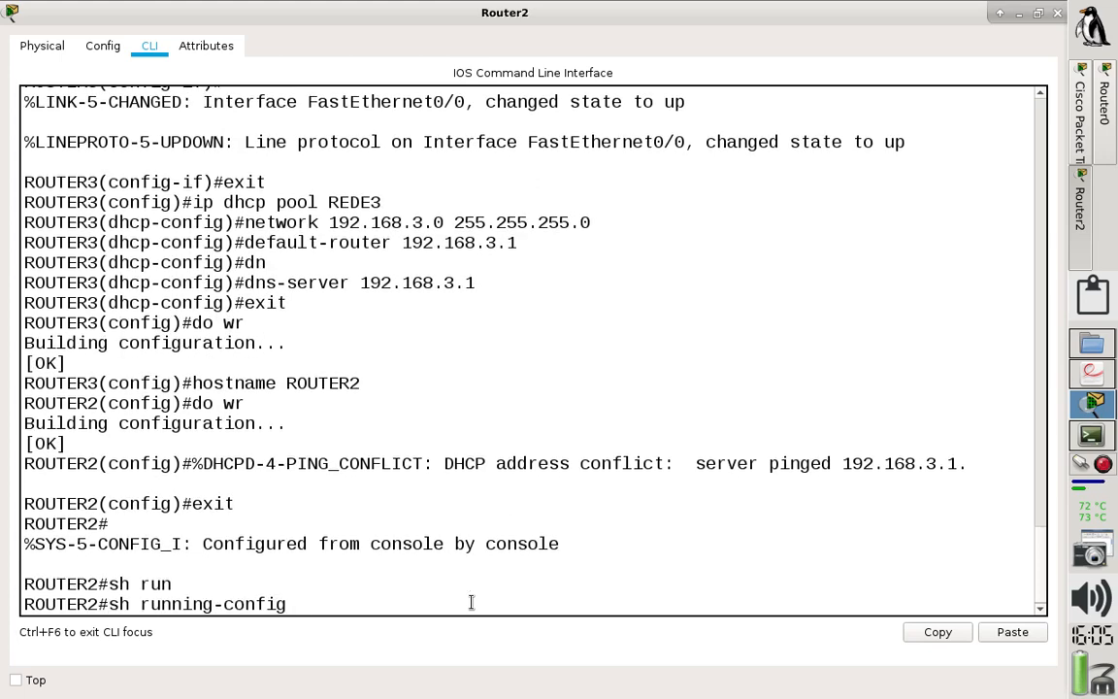
key(Return)
key(Return)
key(Return)
key(Return)
key(Return)
key(Return)
key(Return)
key(Return)
key(Return)
key(Return)
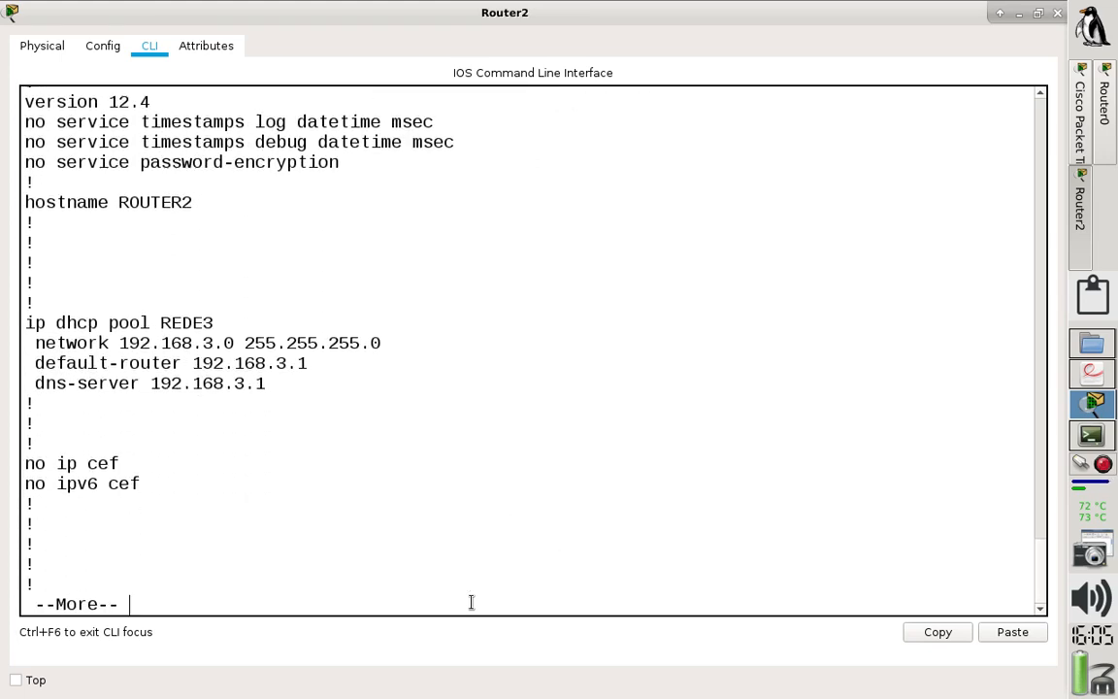
key(Return)
key(Return)
key(Return)
key(Return)
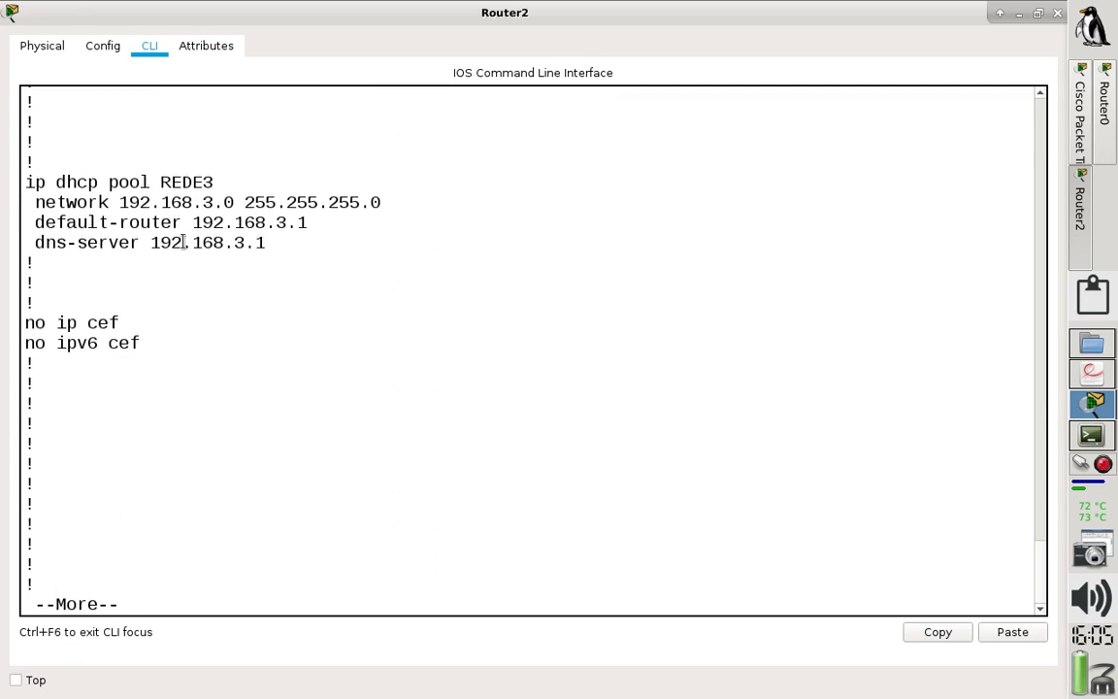
drag(273, 244, 26, 222)
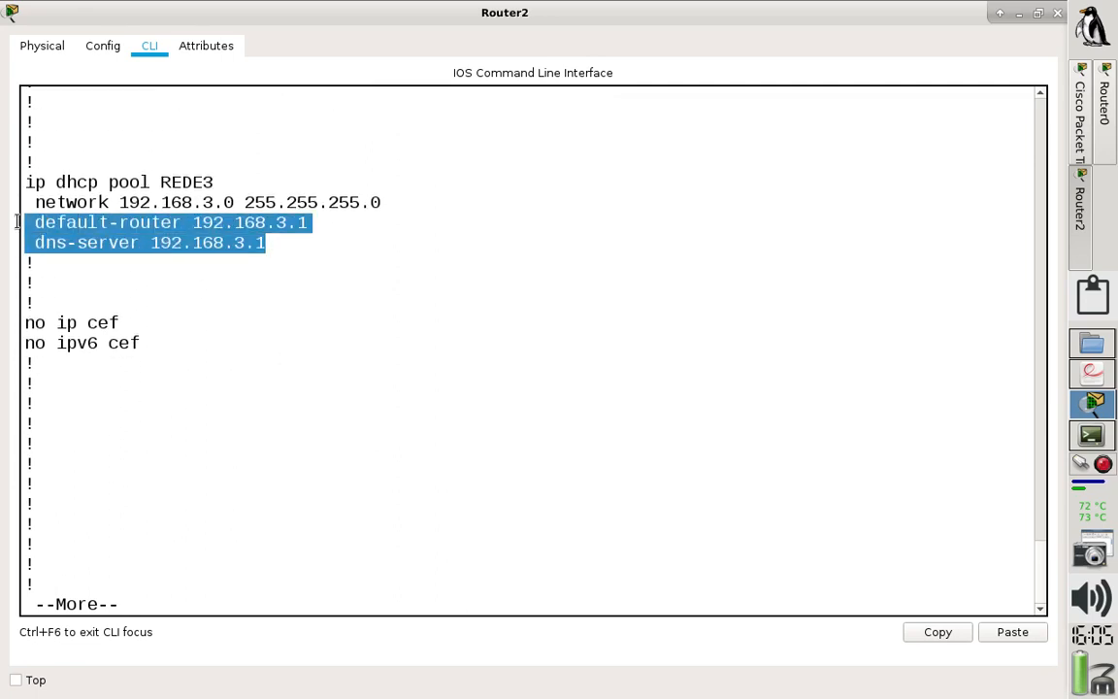
click(274, 242)
- Continue through the running configuration to check FastEthernet0/0's IP address, then quit the listing
key(Return)
key(Return)
key(Return)
key(Return)
key(Return)
key(Return)
key(Return)
key(Return)
key(Return)
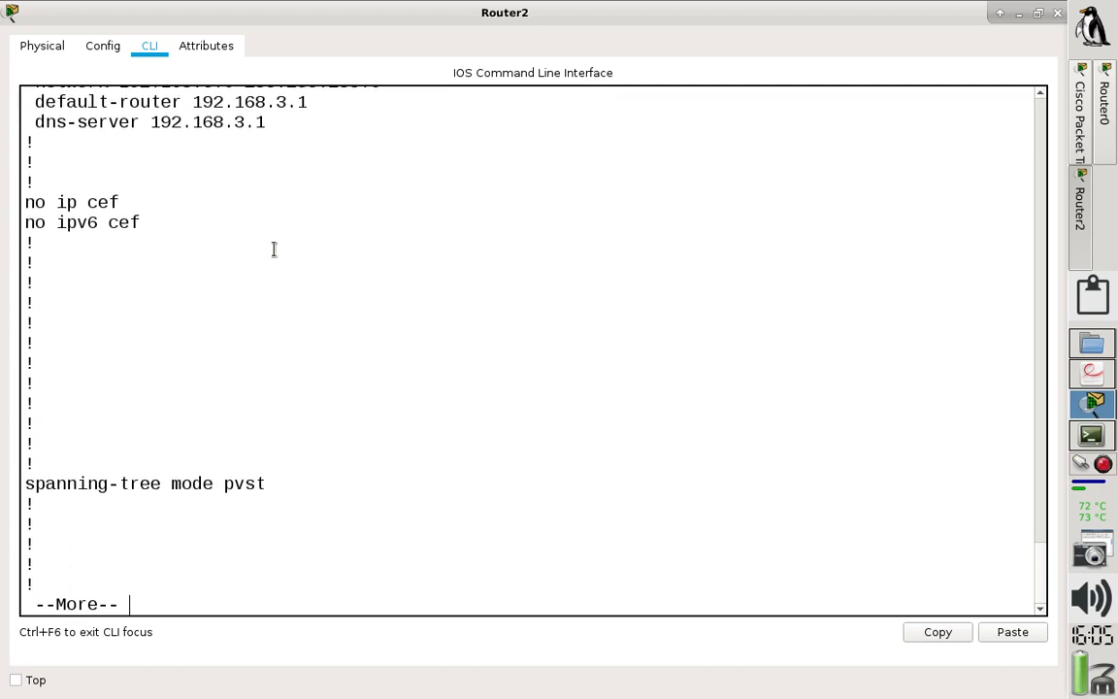
key(Return)
key(Return)
key(Return)
key(Return)
key(Return)
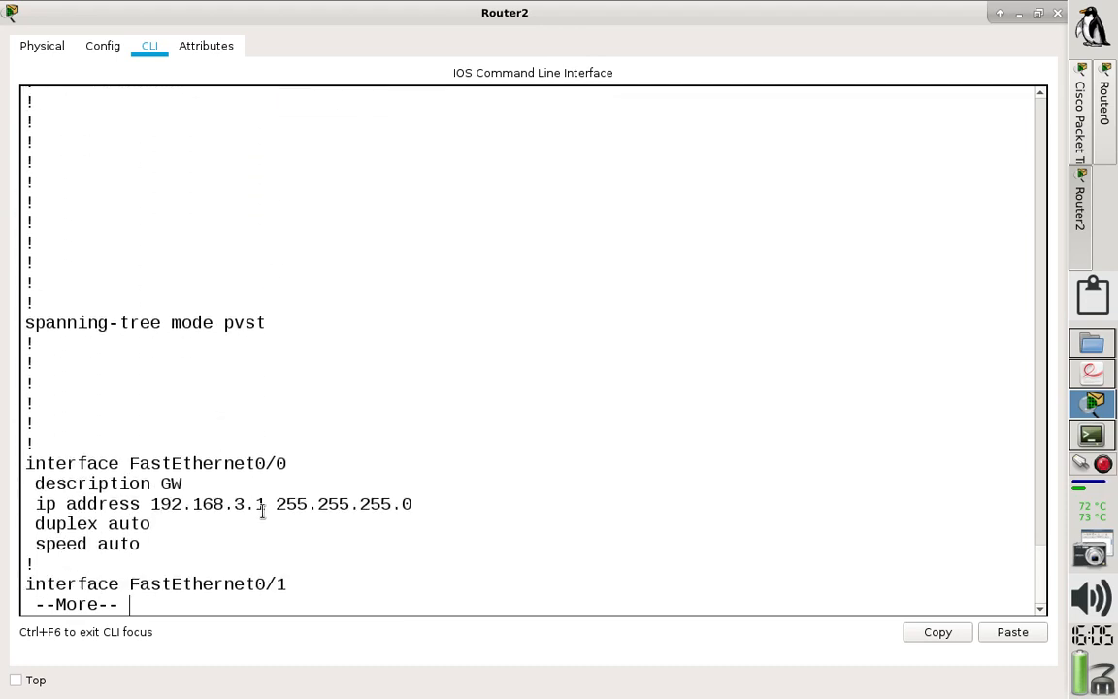
drag(265, 504, 28, 503)
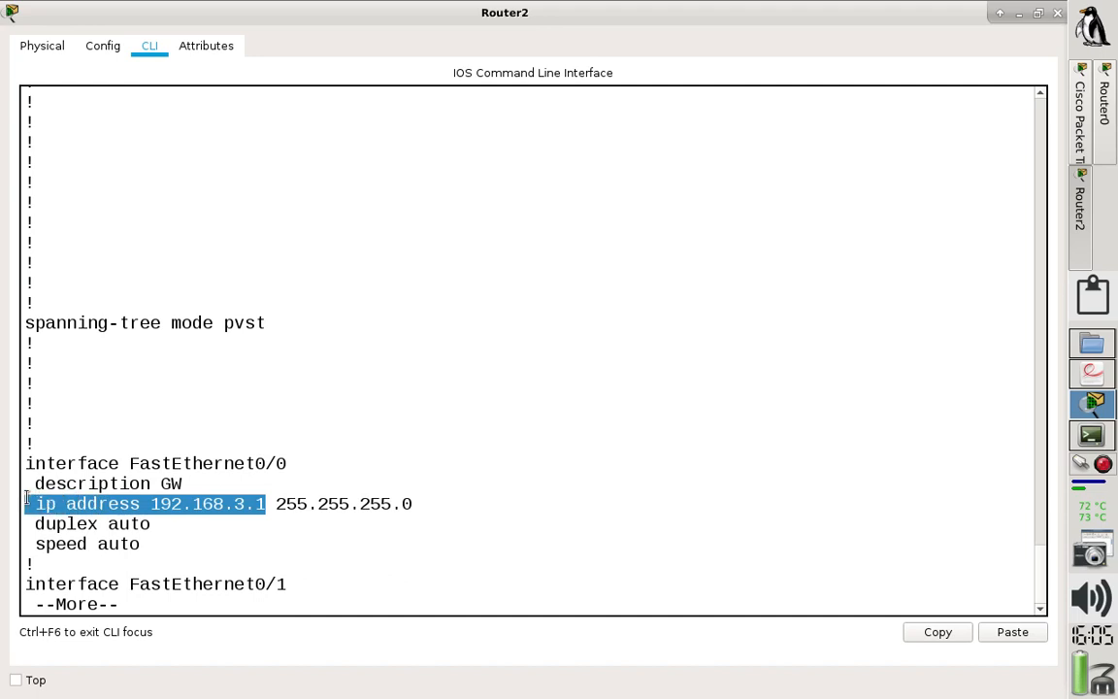
click(120, 516)
text(qconf t)
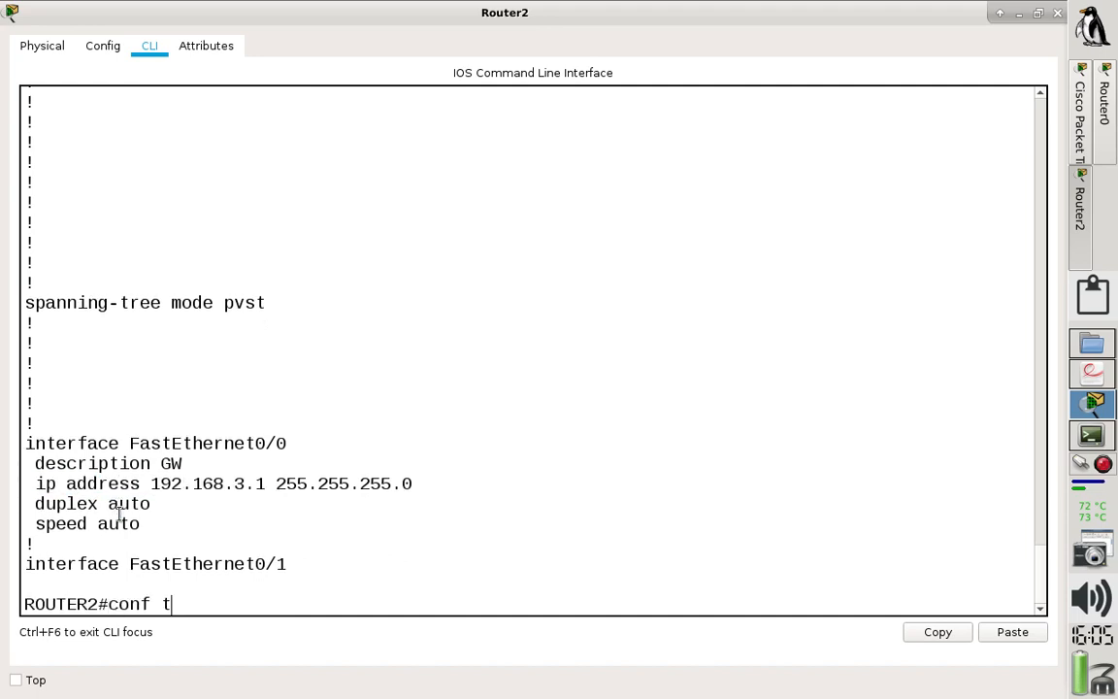
- Enter global configuration and set interface f0/0's IP address to 192.168.3.254 with mask 255.255.255.0
key(Return)
text(int f0)
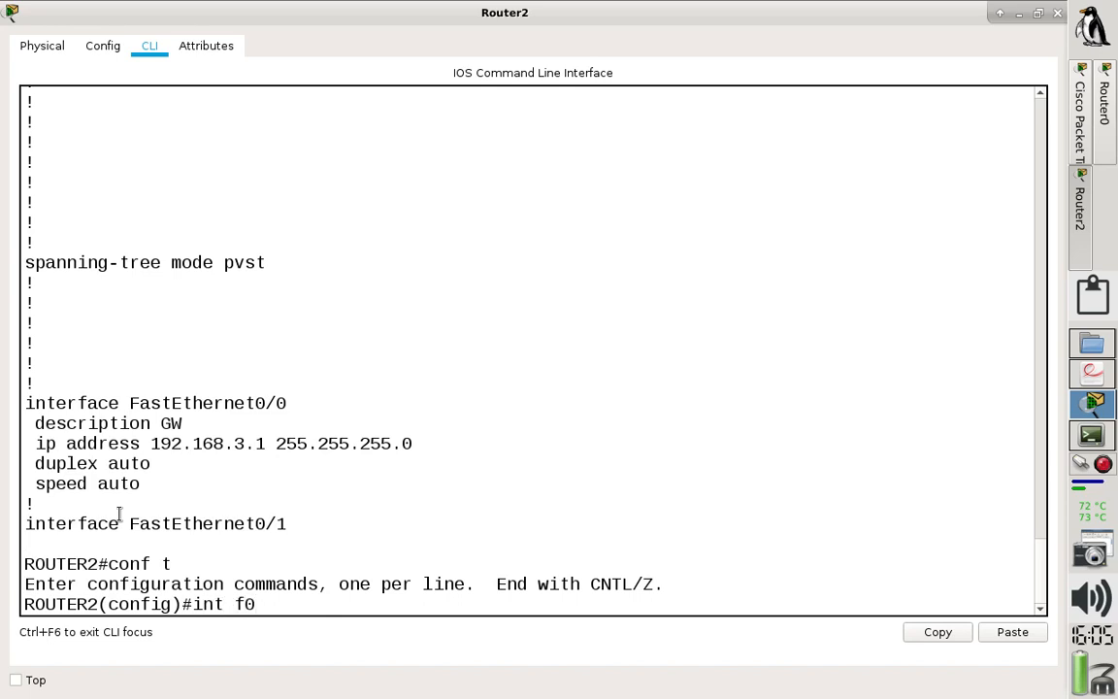
text(/0)
key(Return)
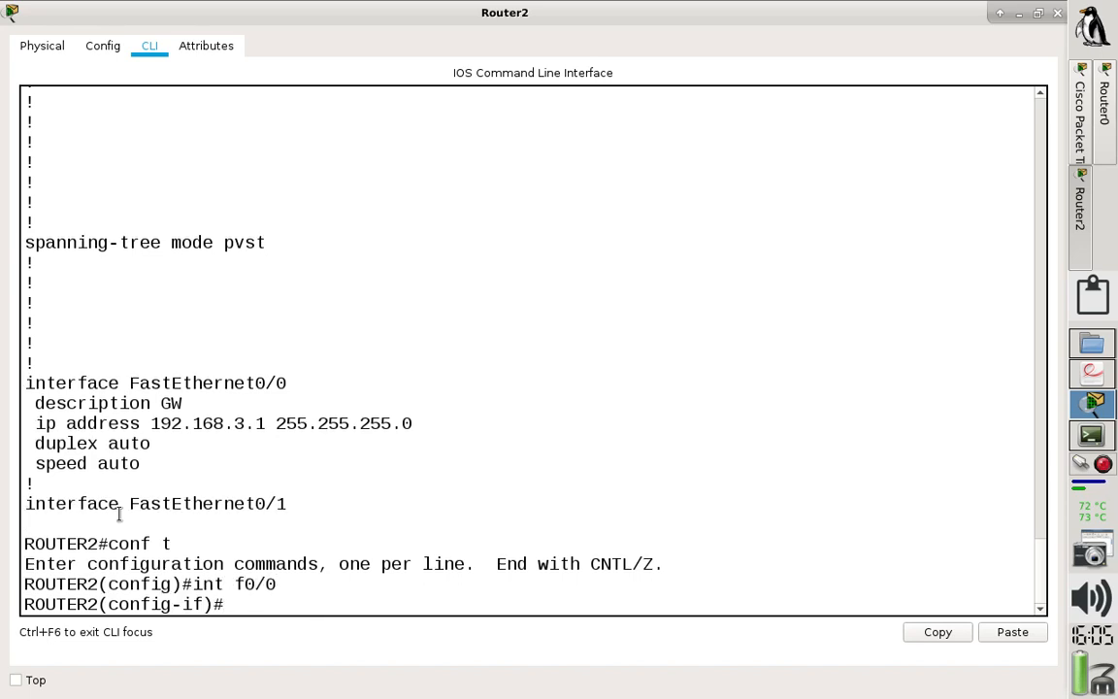
text(ip add 192.16)
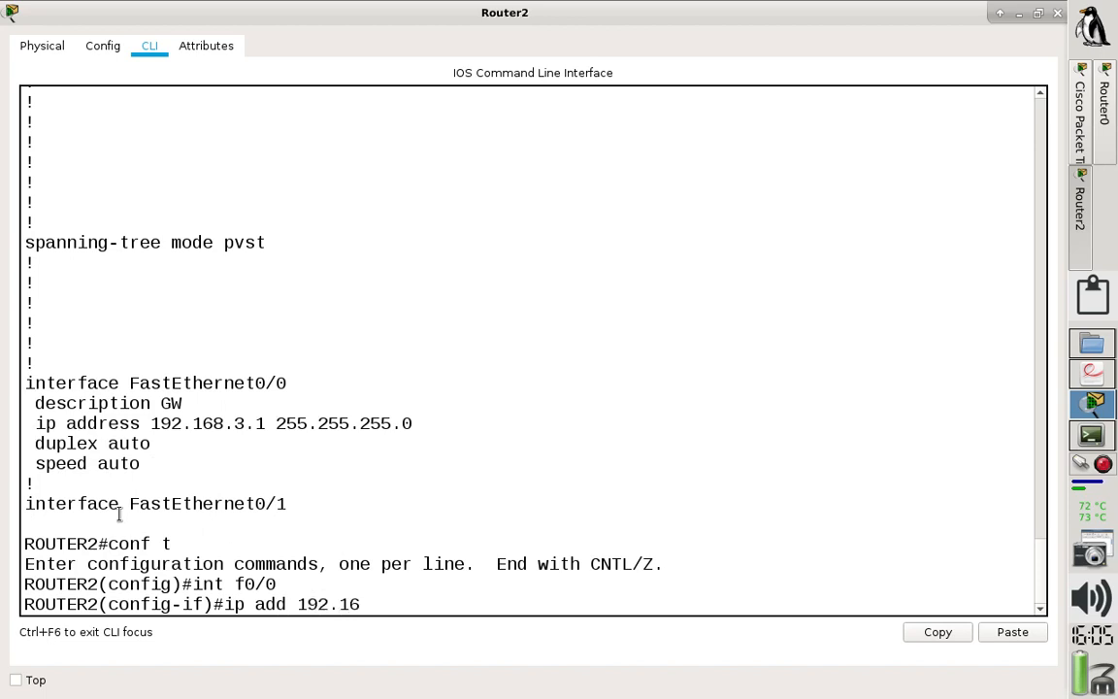
text(8.3.254 255.25)
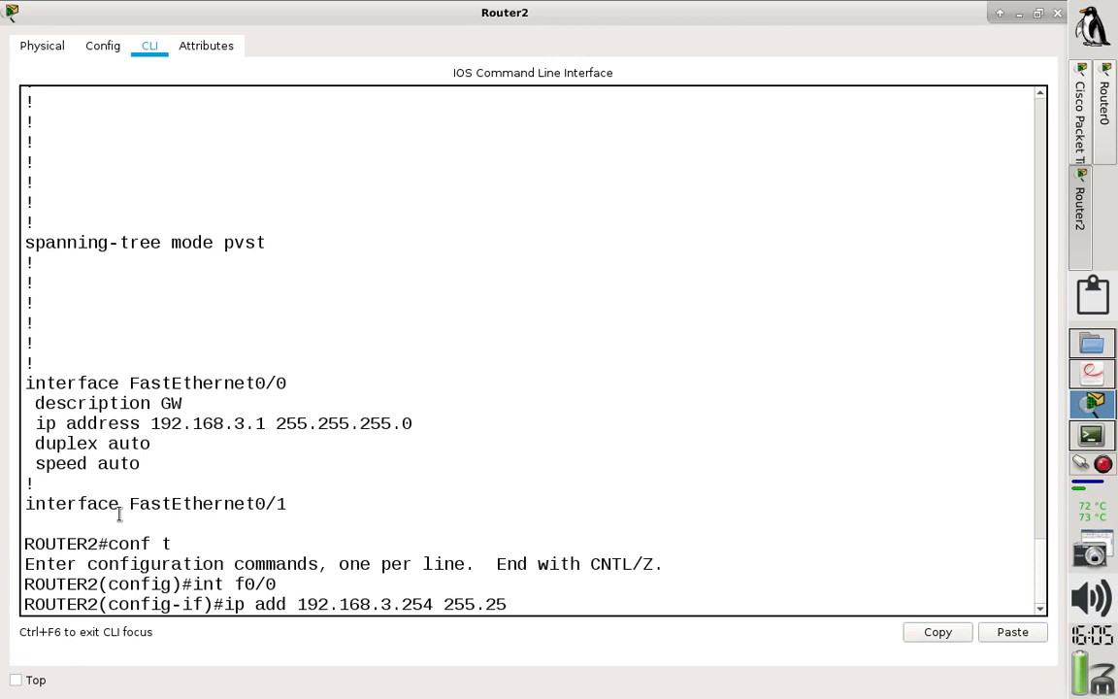
text(5.255.0)
key(Return)
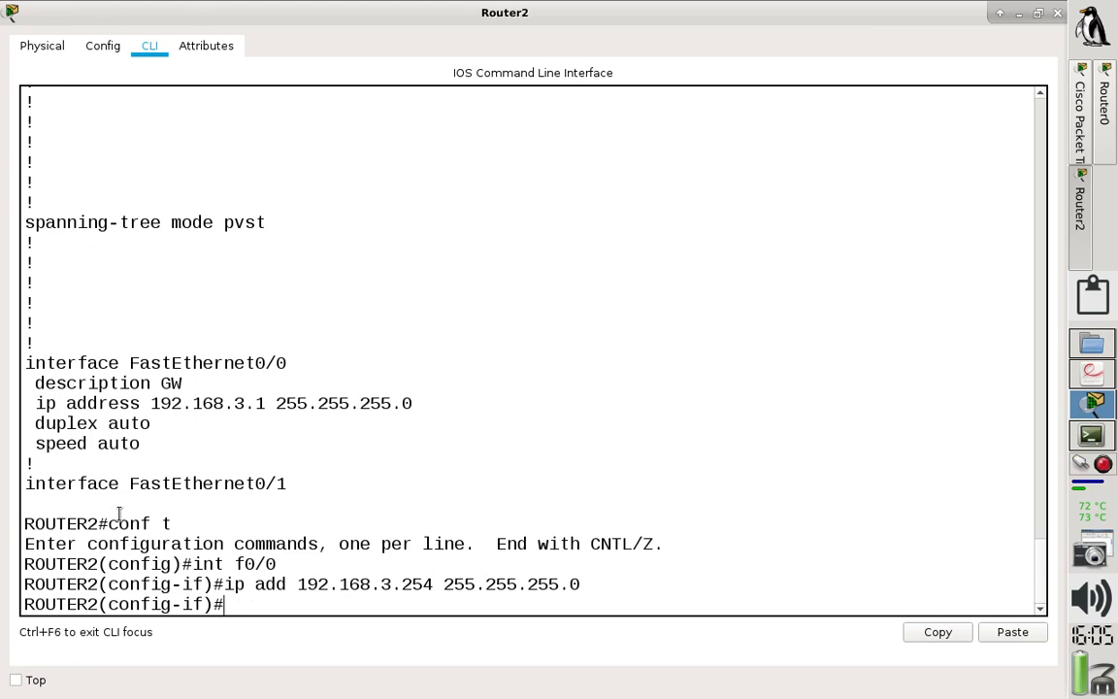
- Leave the interface configuration and enter DHCP pool REDE3, checking the pool name against the earlier running configuration listing
text(exit)
key(Return)
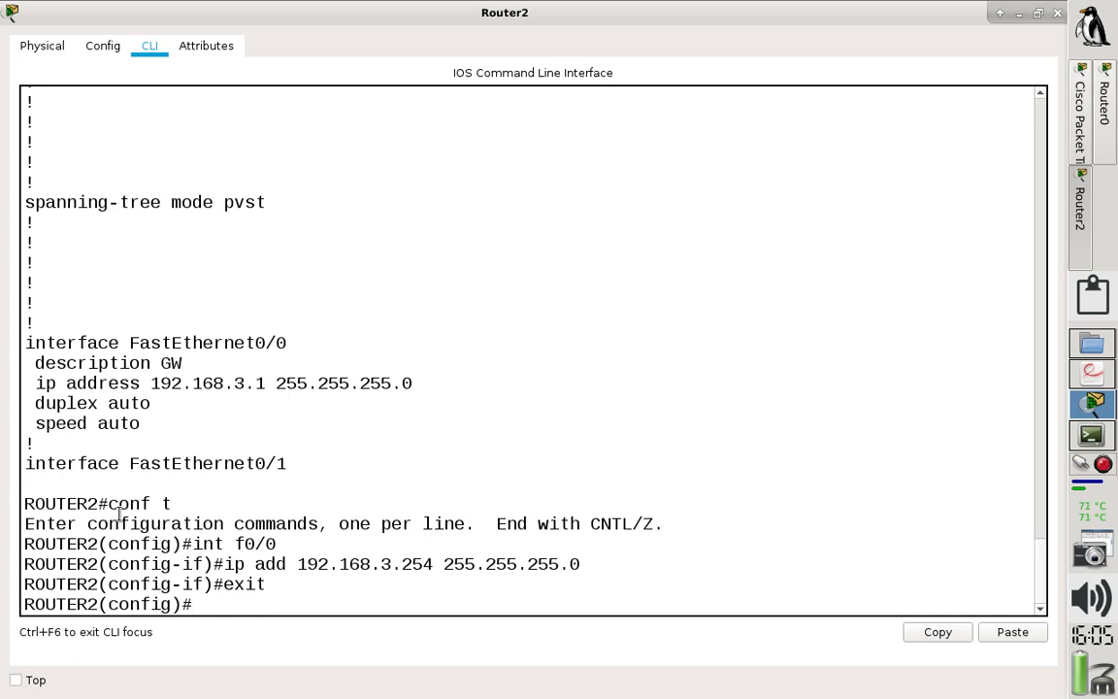
text(ip dhcpo p)
key(BackSpace)
key(BackSpace)
key(BackSpace)
text(p)
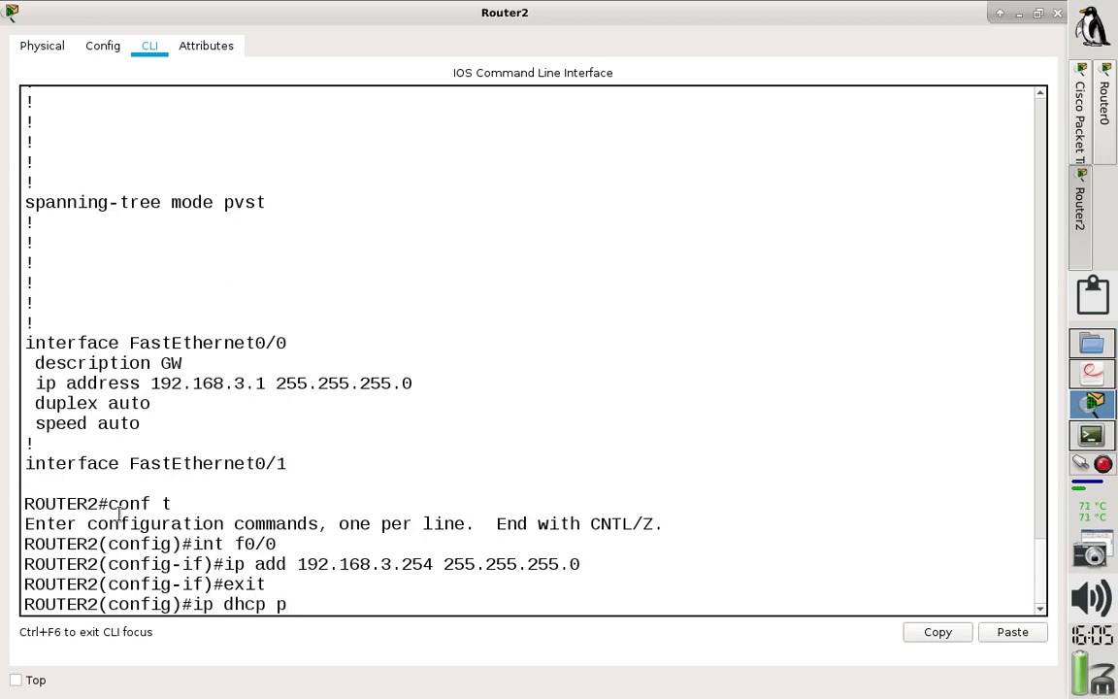
text(ool REDE3)
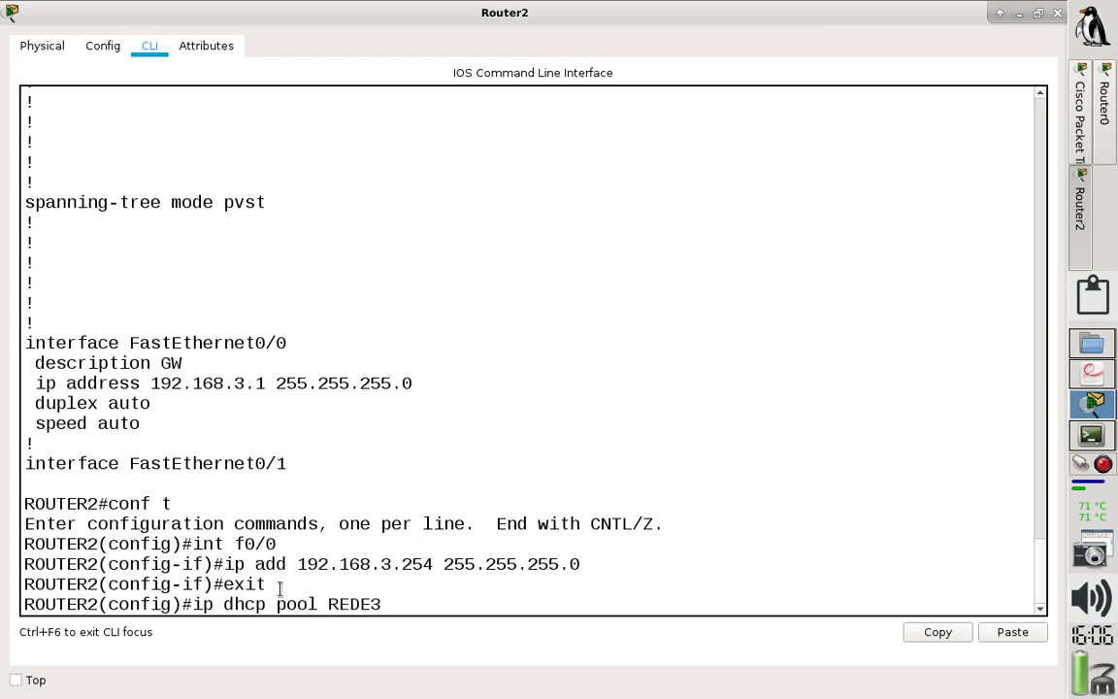
drag(378, 603, 192, 606)
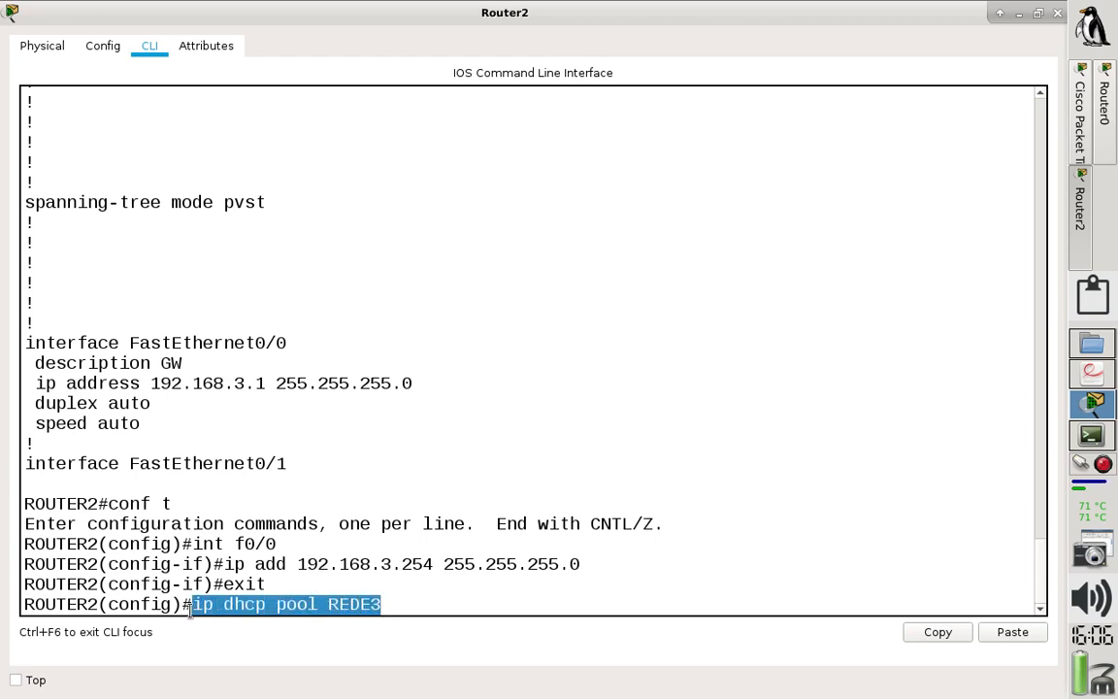
drag(1038, 570, 1037, 434)
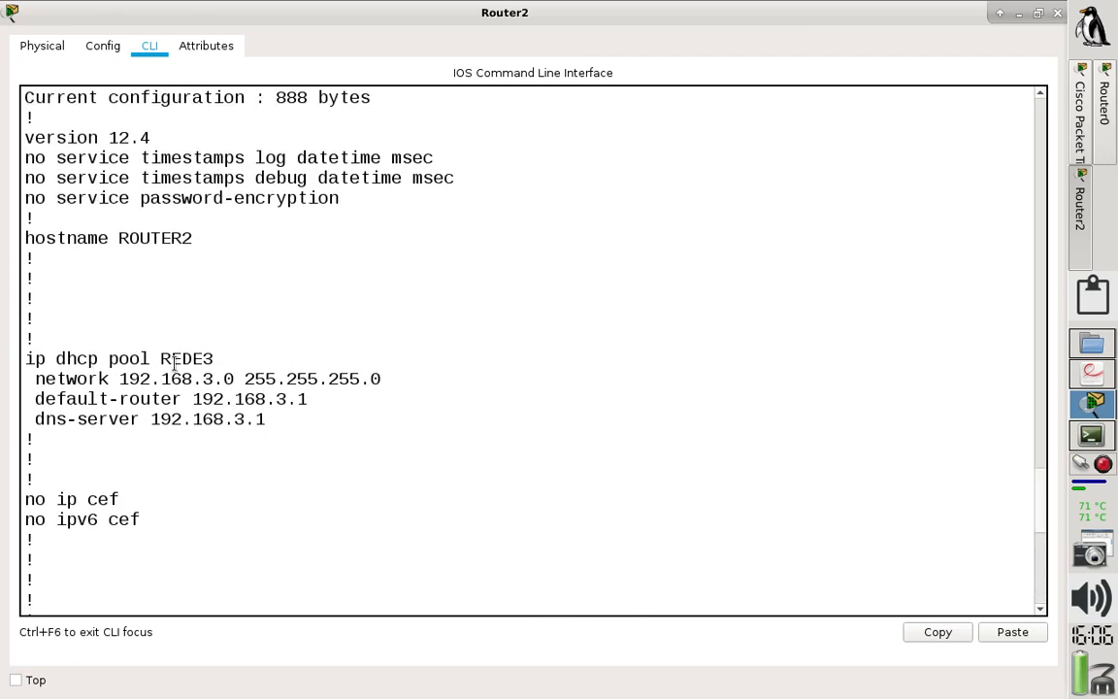
drag(216, 359, 37, 339)
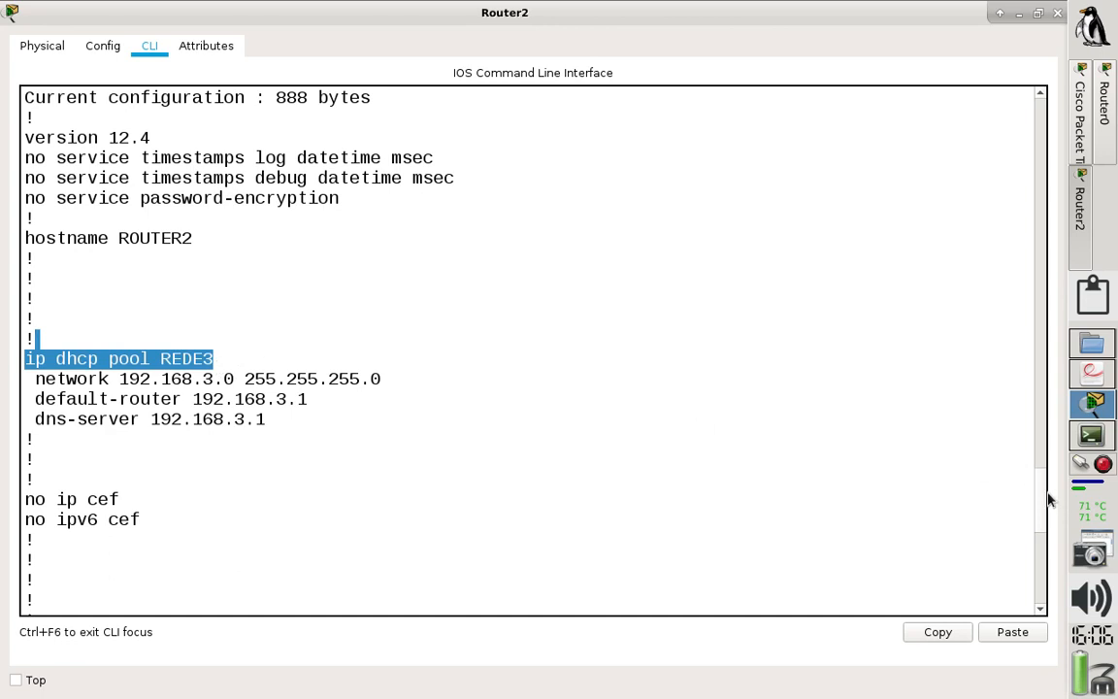
scroll(1043, 497, down, 10)
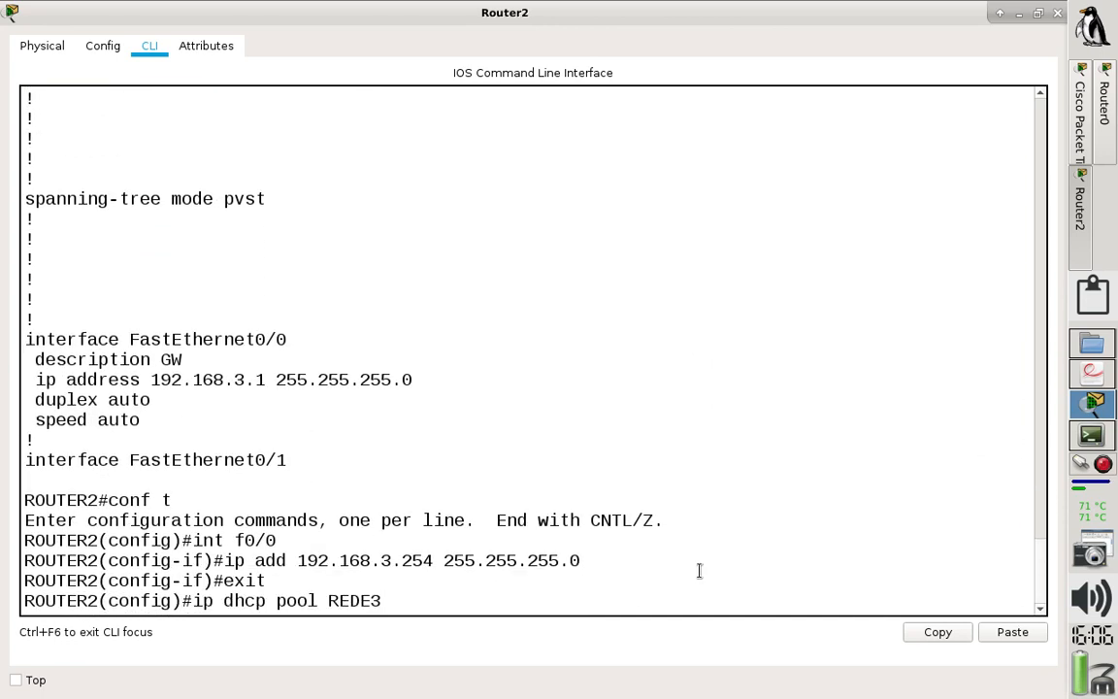
key(Return)
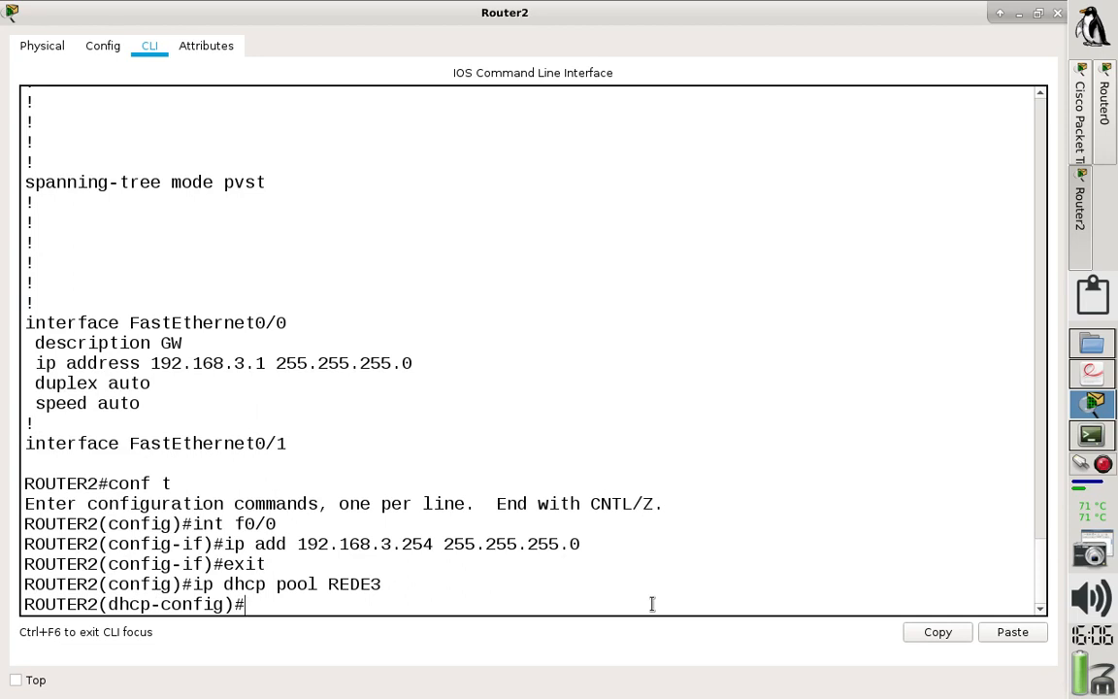
- Set the REDE3 pool's default router to 192.168.3.254
text(defa)
key(Tab)
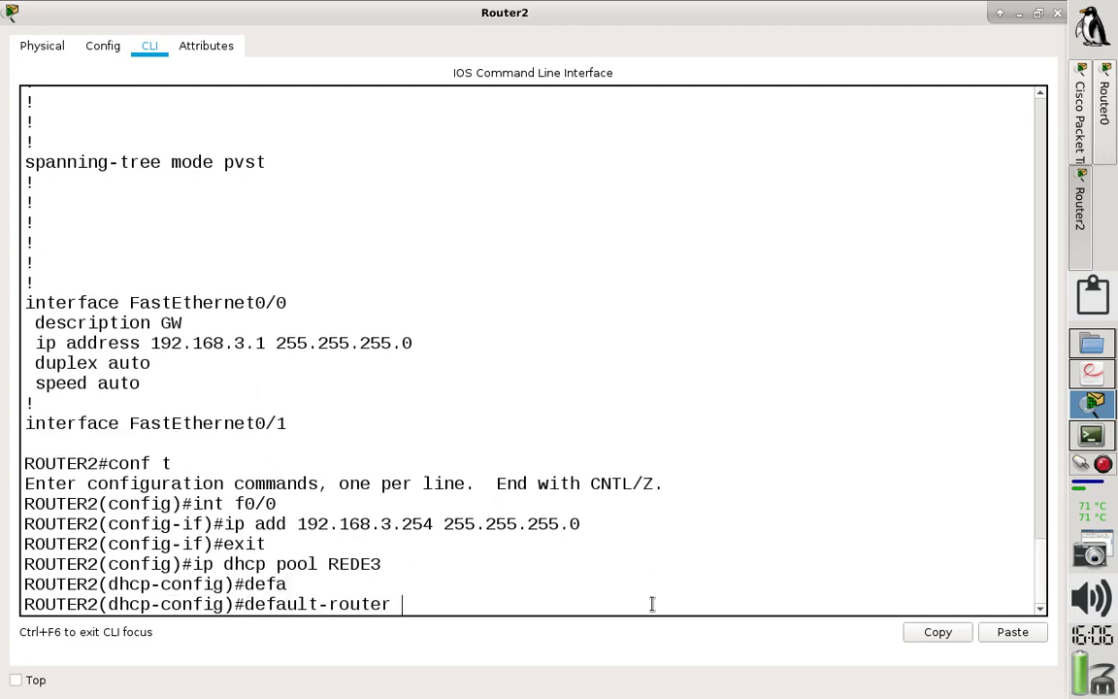
text(192.168.3.254)
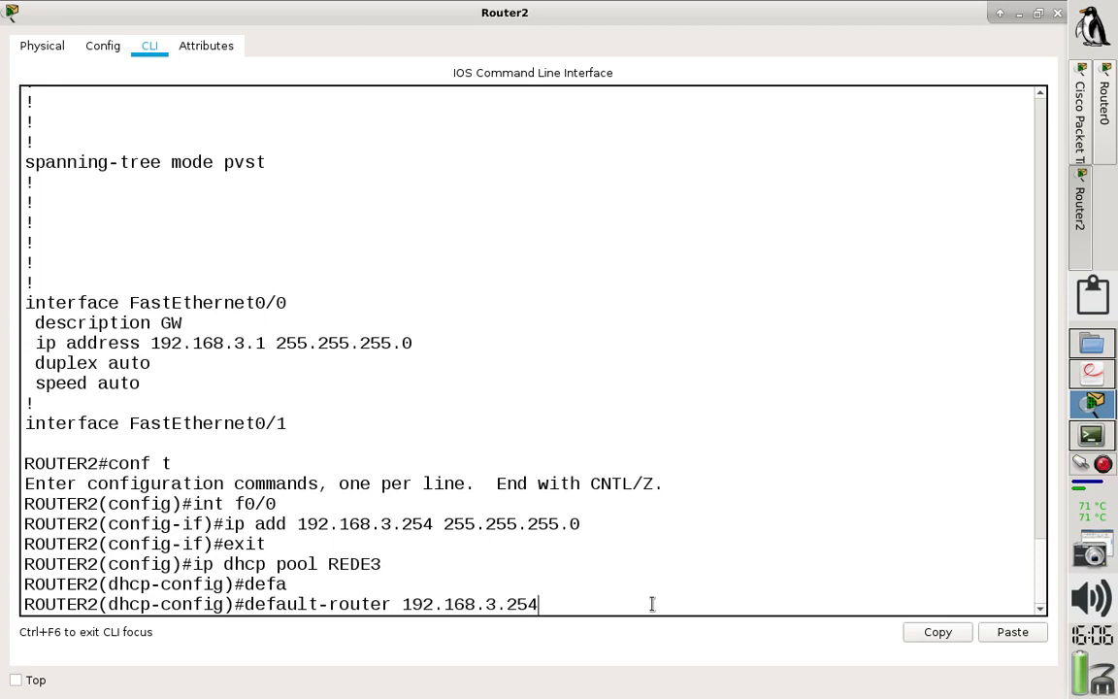
key(Return)
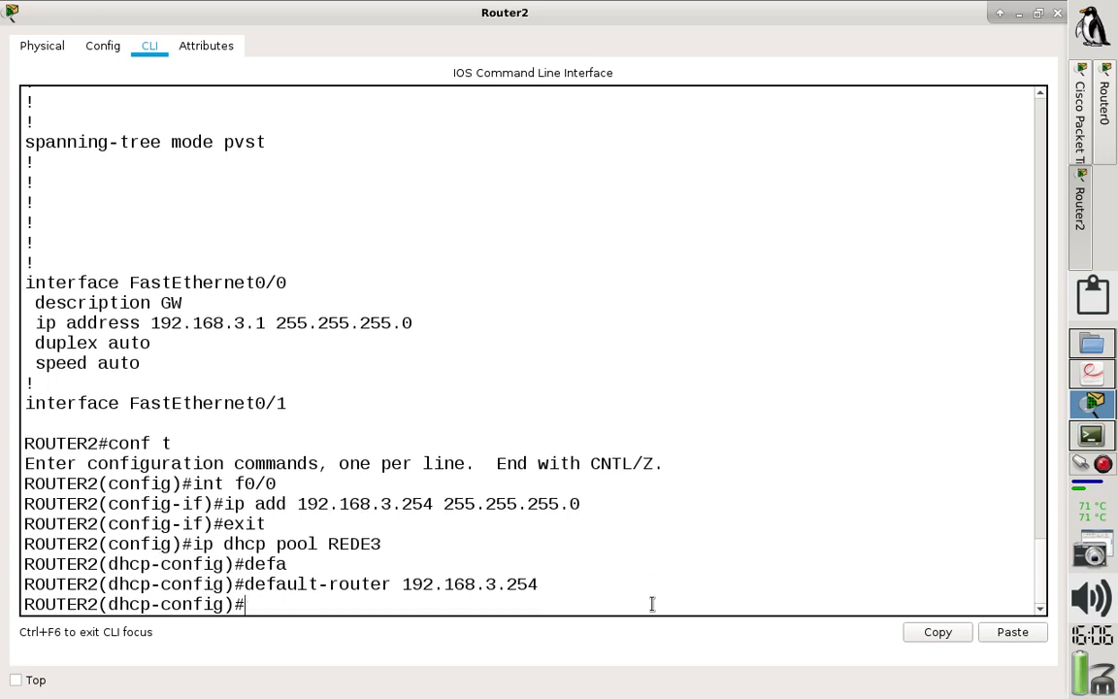
- Set the REDE3 pool's DNS server to 192.168.3.254 and leave the pool configuration
text(dn)
key(Tab)
text(19)
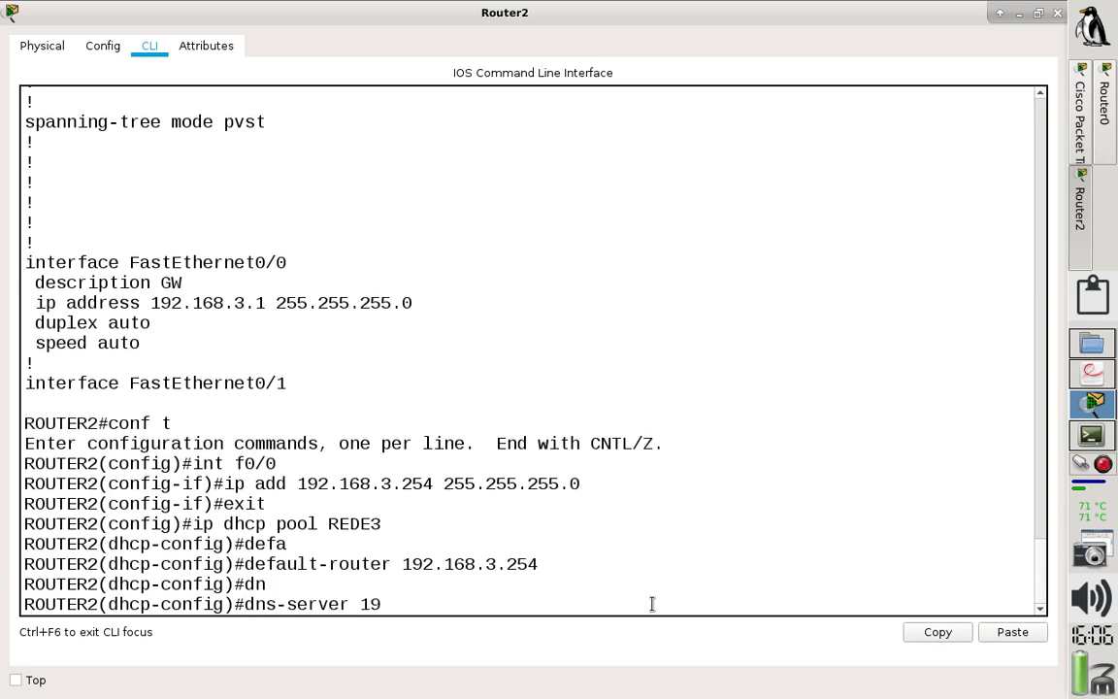
text(2.168.3.254)
key(Return)
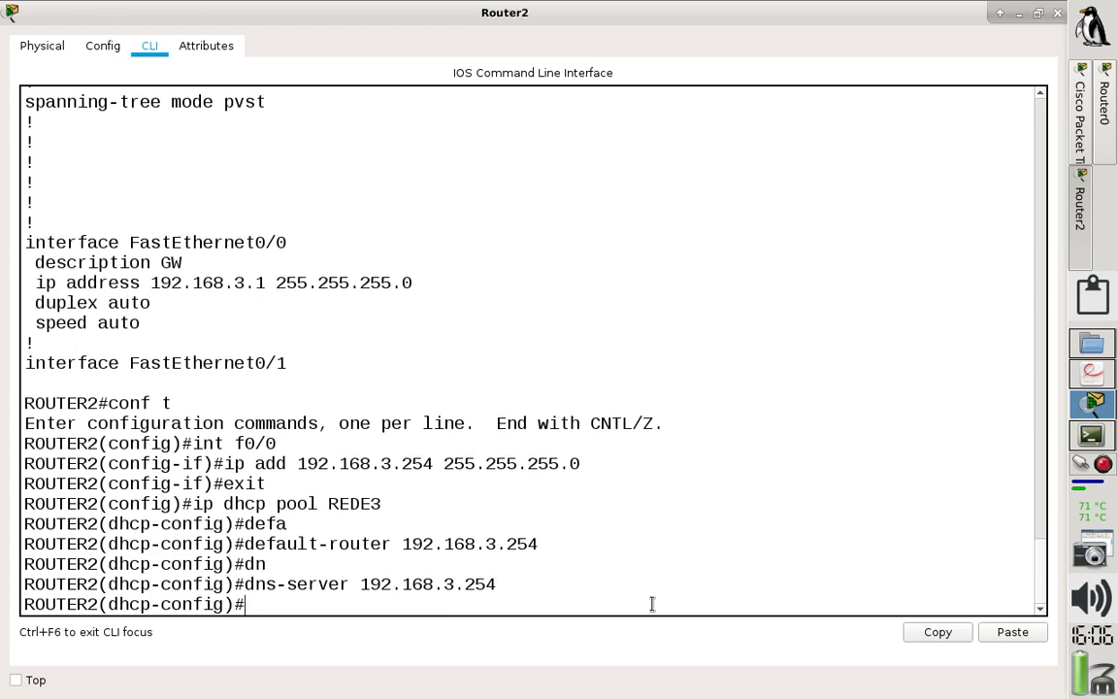
text(exit)
key(Return)
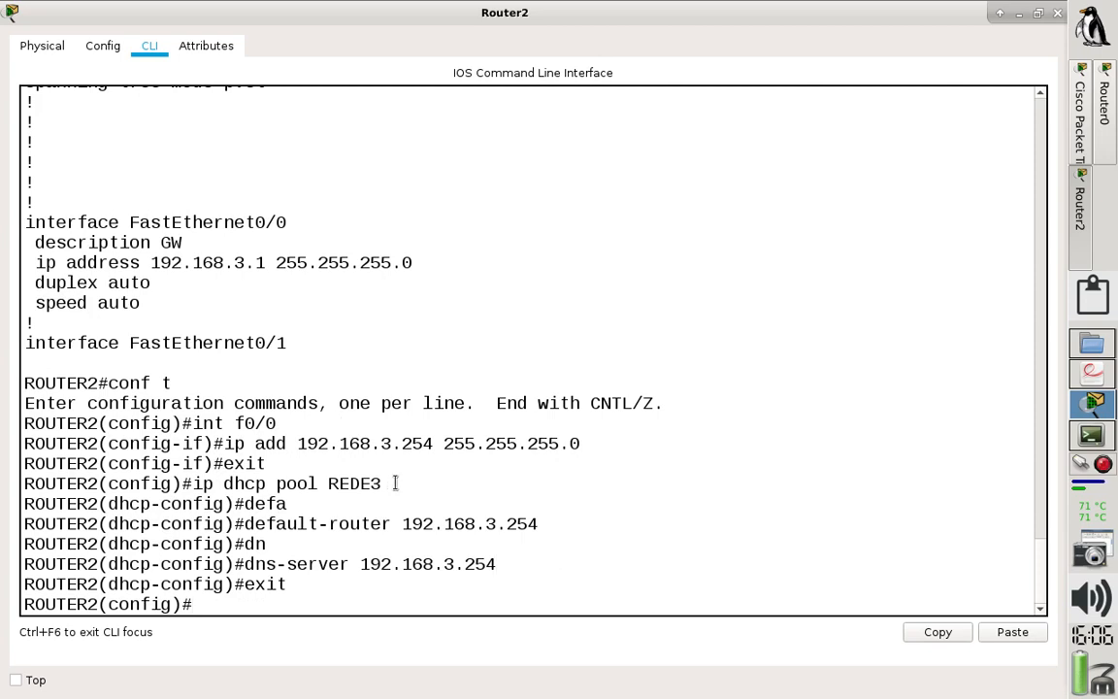
- Review the default-router and dns-server commands entered for the REDE3 pool
drag(395, 482, 264, 463)
click(264, 463)
drag(548, 523, 65, 522)
drag(510, 573, 53, 556)
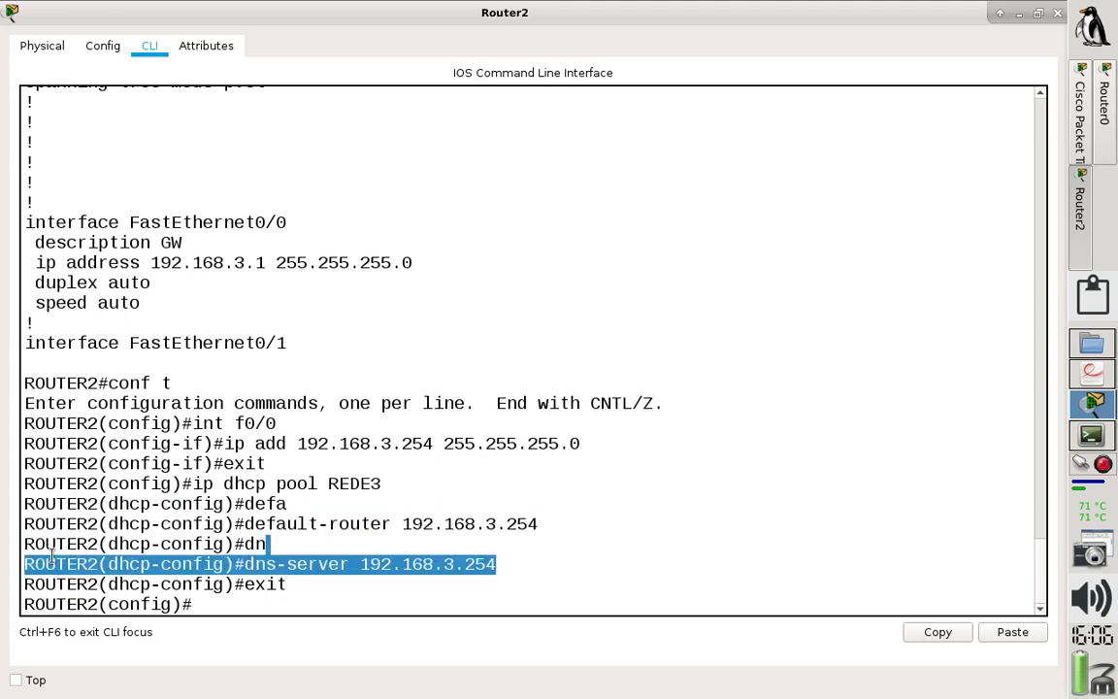
click(214, 602)
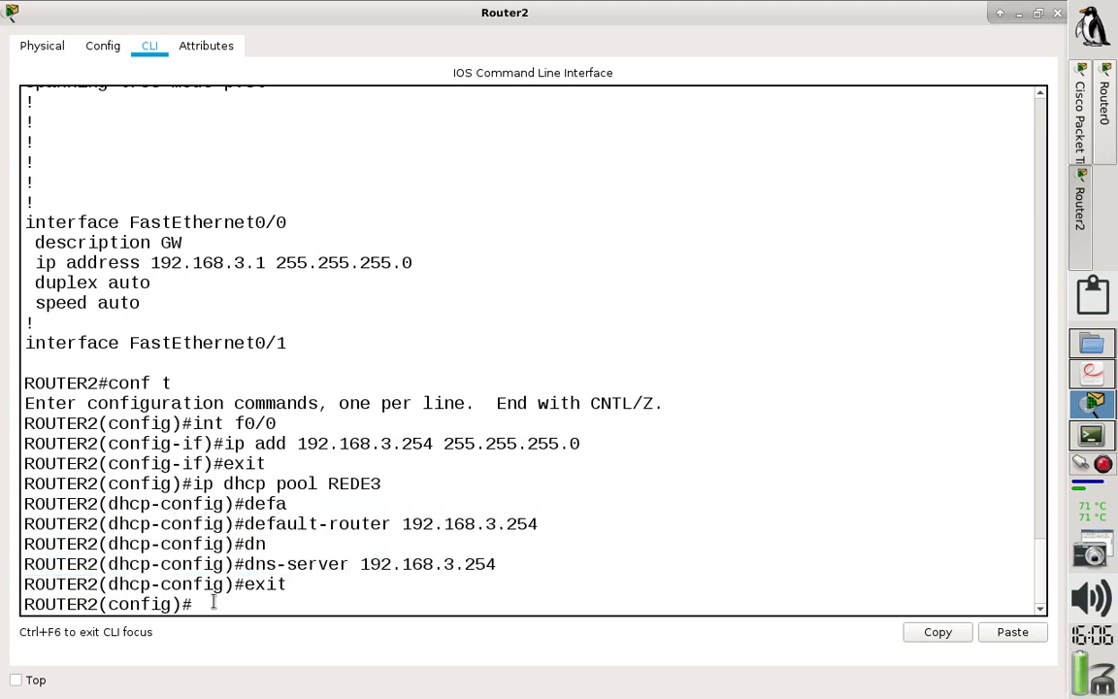
- Exit global configuration and list the running configuration to check the REDE3 pool's default router and DNS server
text(exit)
key(Return)
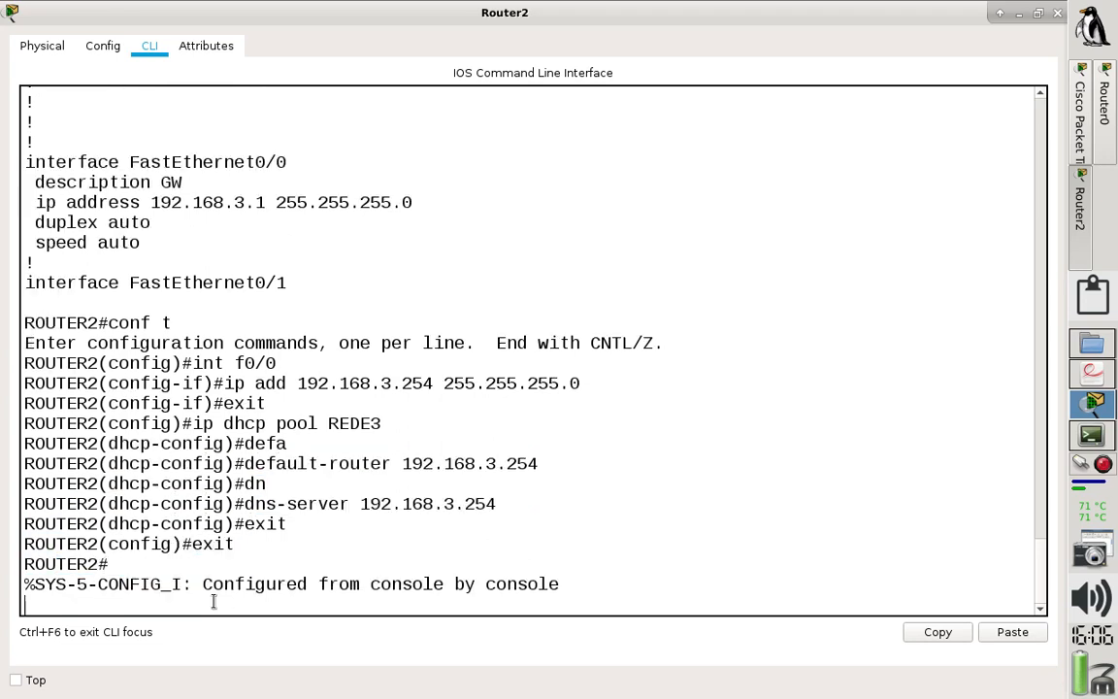
text(sh run)
key(Tab)
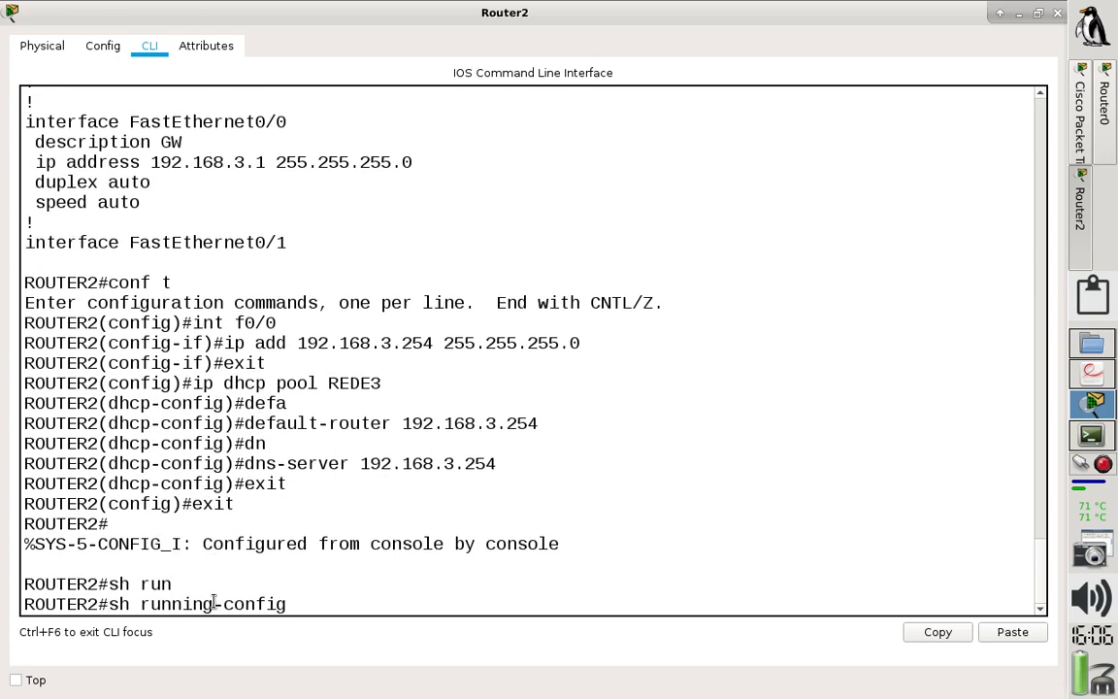
key(Return)
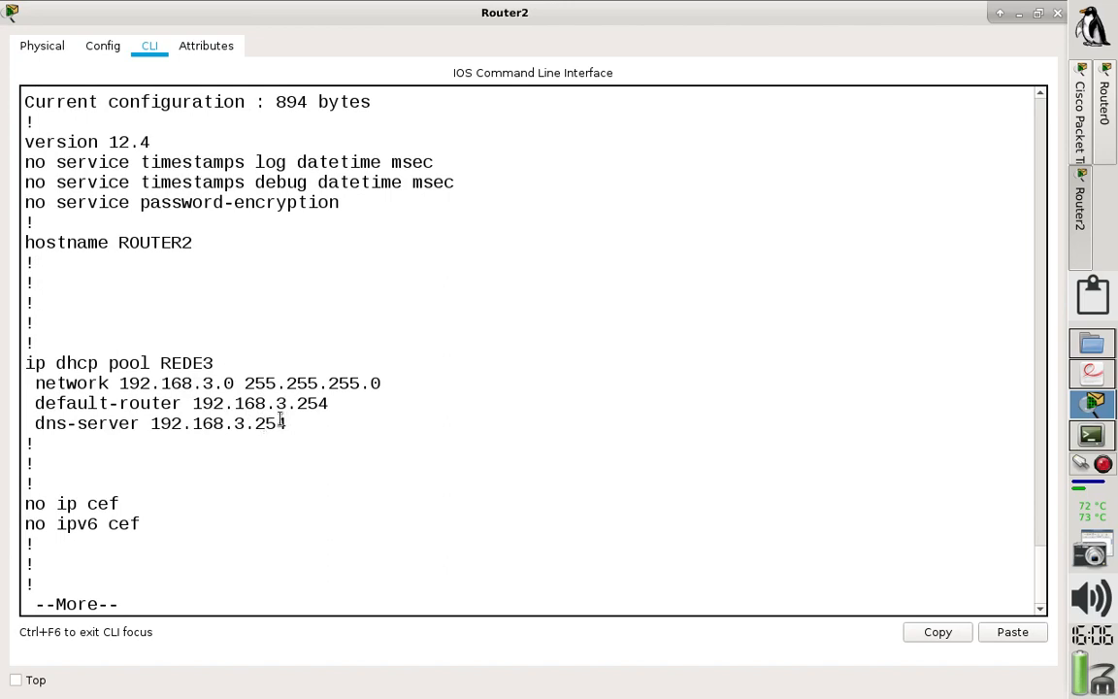
- Page through the rest of the running configuration to check FastEthernet0/0's address and the other interfaces, then quit the listing
key(Return)
key(Return)
key(Return)
key(Return)
key(Return)
key(Return)
key(Return)
key(Return)
key(Return)
key(Return)
key(Return)
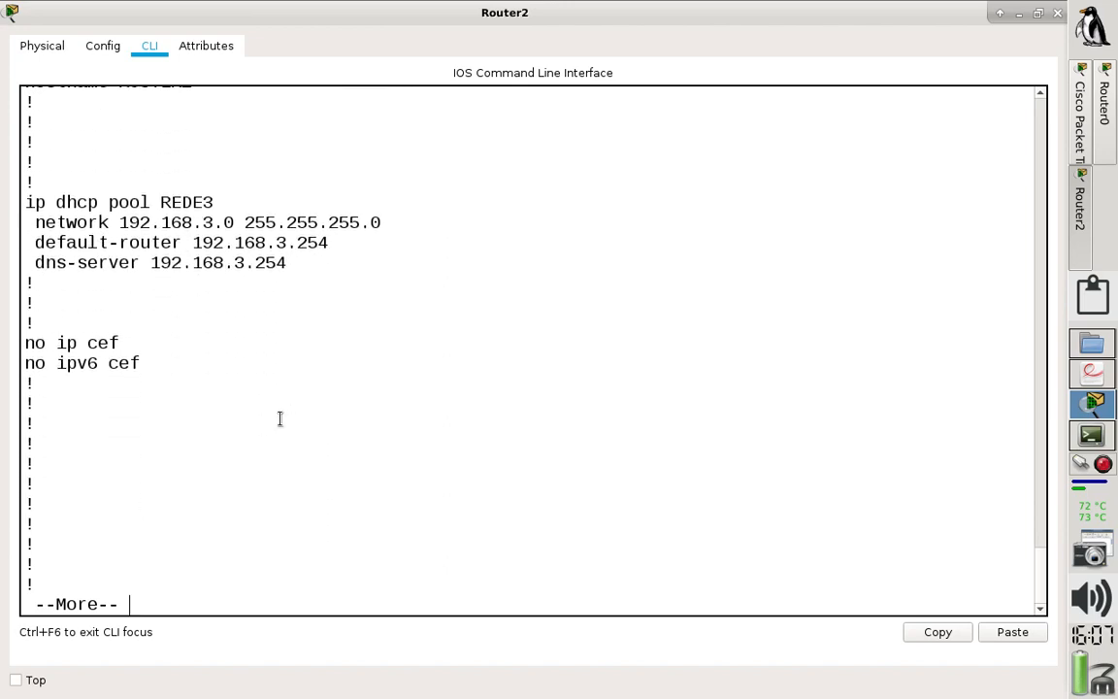
key(Return)
key(Return)
key(Return)
key(Return)
key(Return)
key(Return)
key(Return)
key(Return)
key(Return)
key(Return)
key(Return)
key(Return)
key(Return)
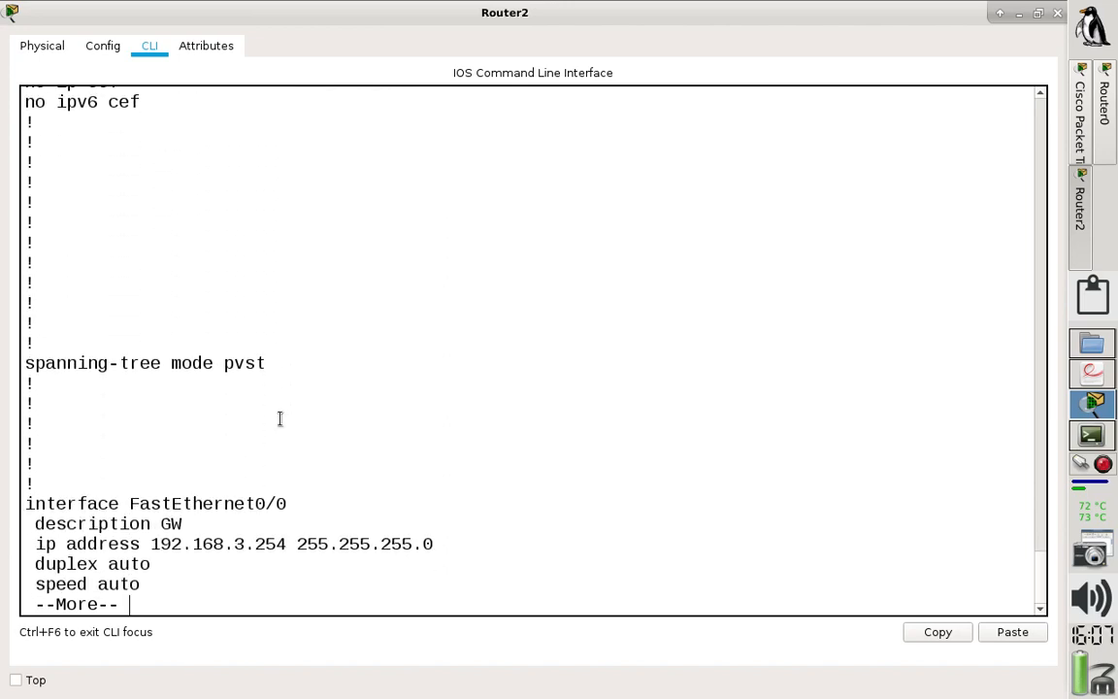
key(Return)
key(Return)
key(Return)
key(Return)
key(Return)
key(Return)
key(Return)
key(Return)
key(Return)
key(Return)
key(Return)
key(Return)
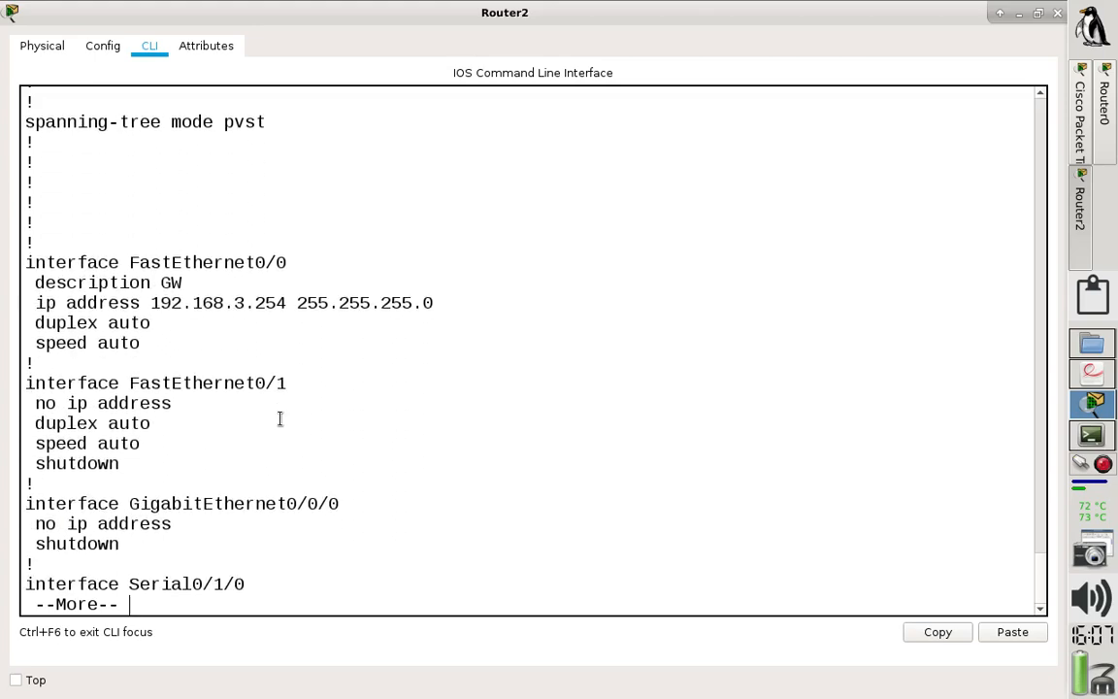
key(Return)
key(Return)
key(Return)
key(Return)
key(Return)
key(Return)
key(Return)
key(Return)
key(Return)
key(Return)
key(Return)
key(Return)
key(Return)
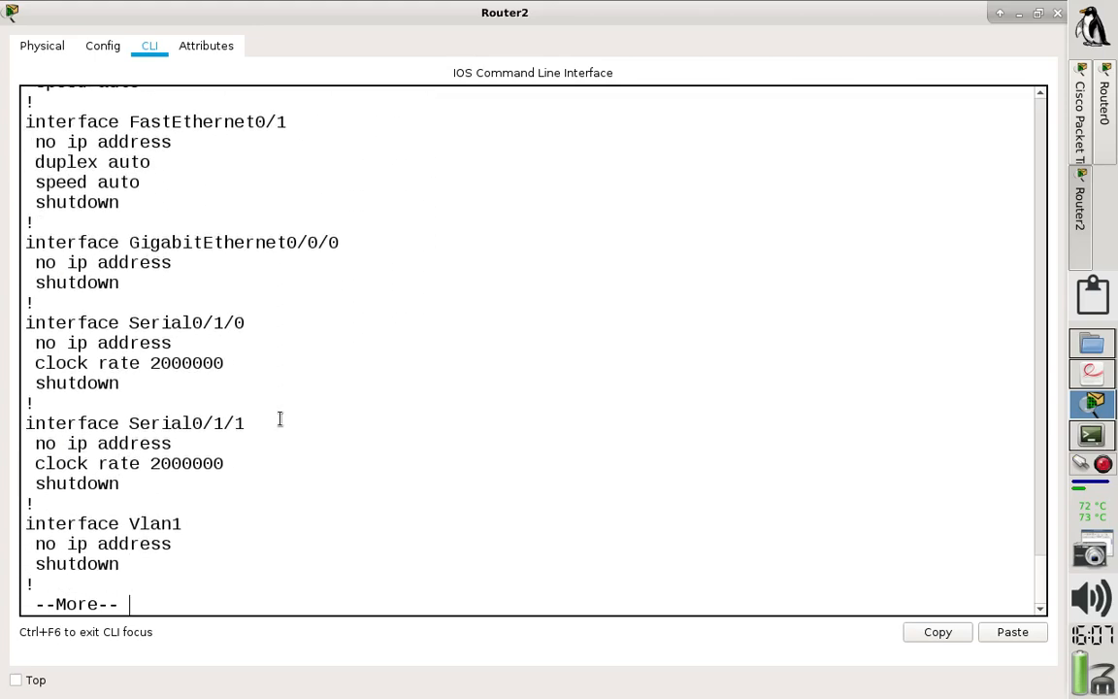
key(Return)
key(Return)
key(Return)
key(Return)
key(Return)
key(Return)
key(Return)
key(Return)
key(Return)
key(Return)
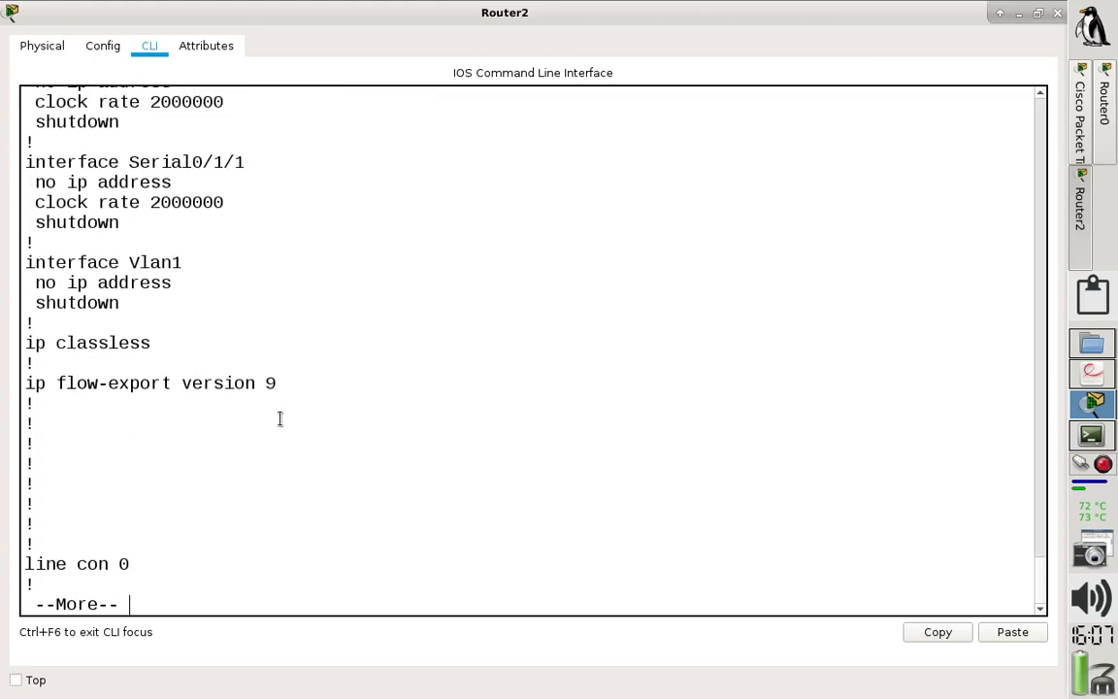
key(q)
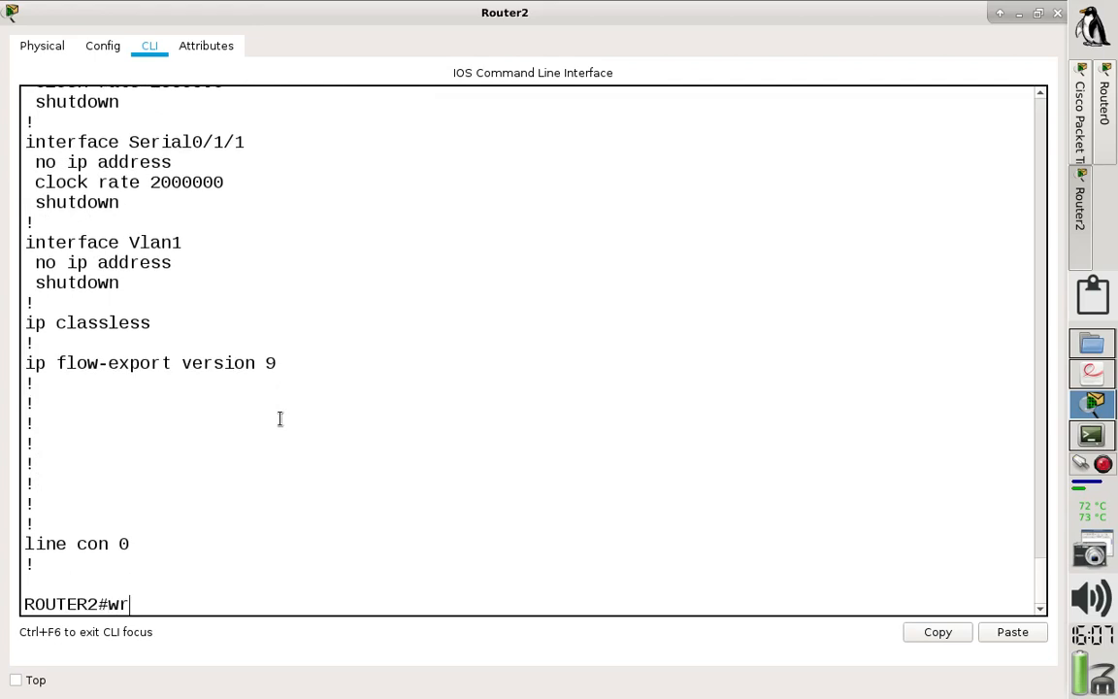
- Save Router2's configuration, reload the router with confirmation, and close its window once it has restarted
text(wr)
key(Return)
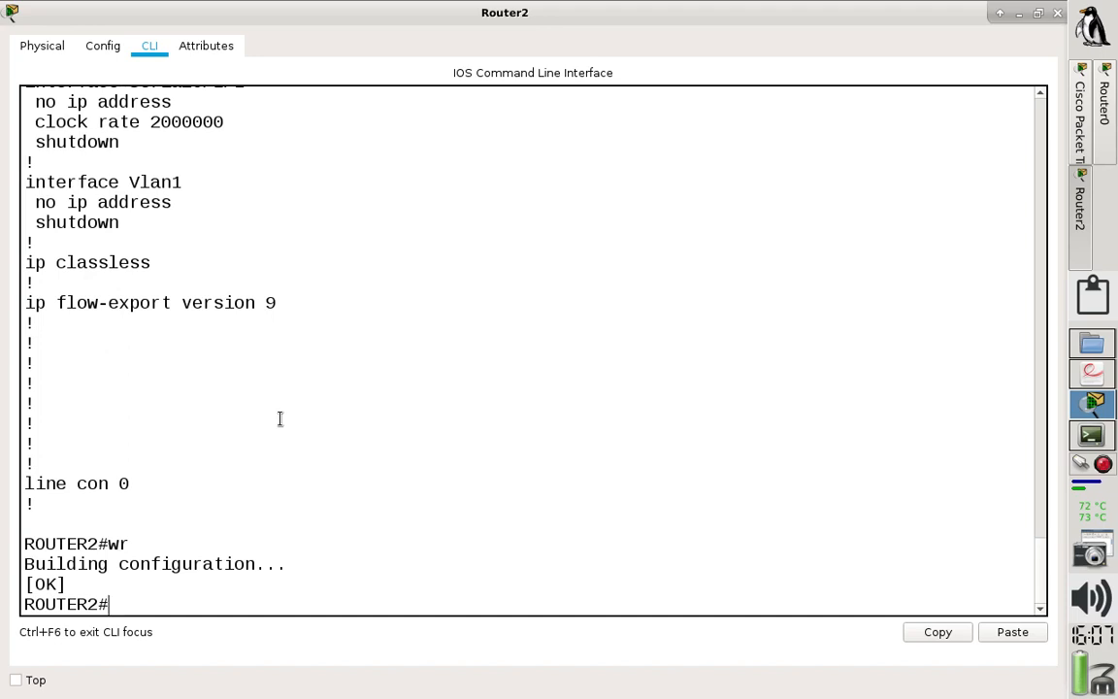
text(reload)
key(Return)
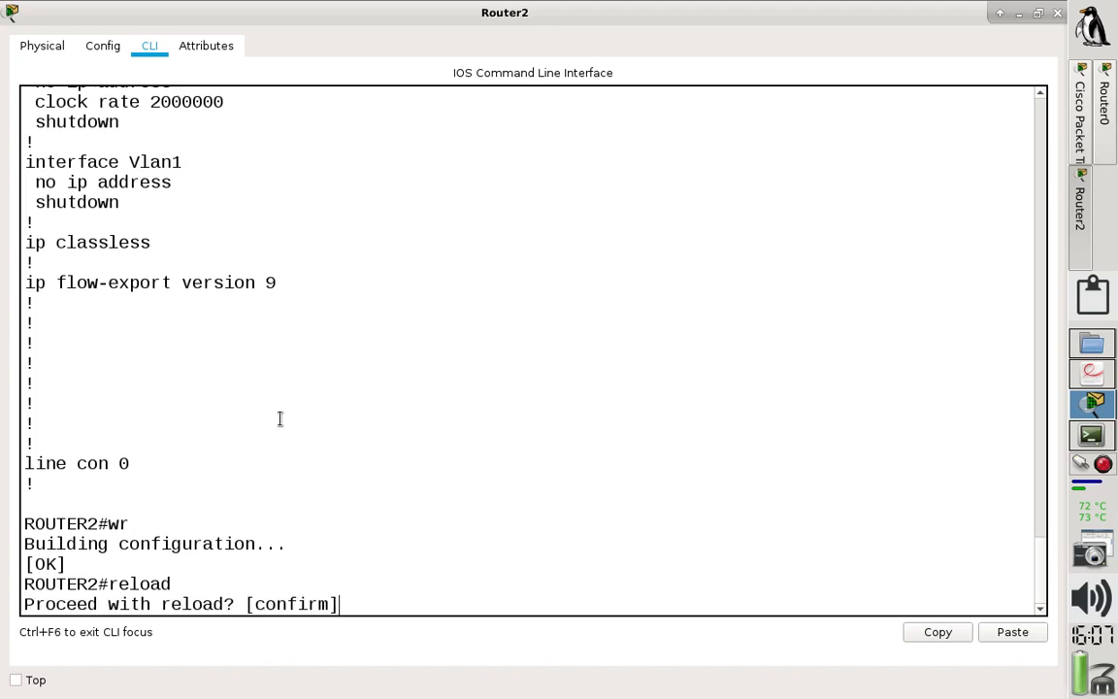
key(Return)
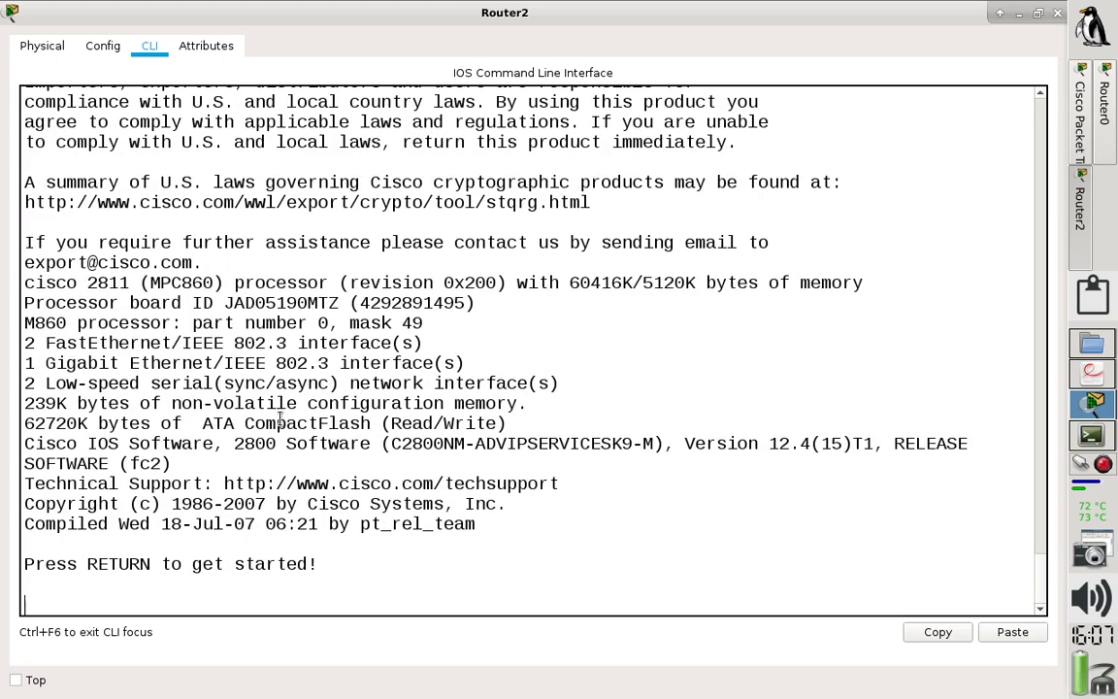
key(Return)
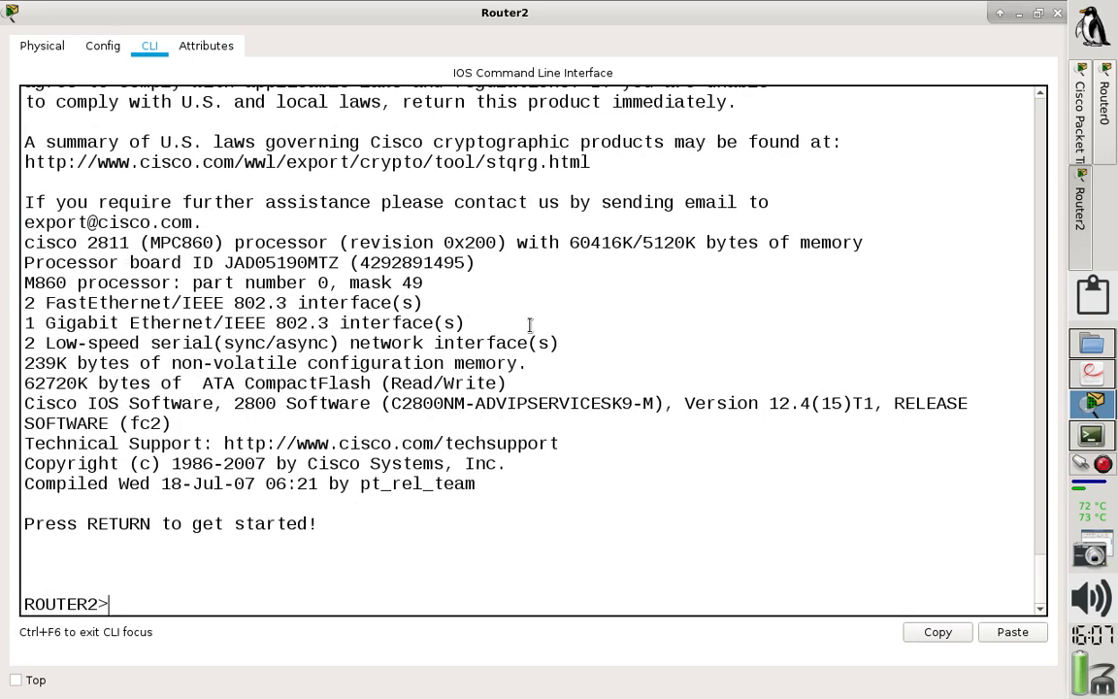
click(1058, 13)
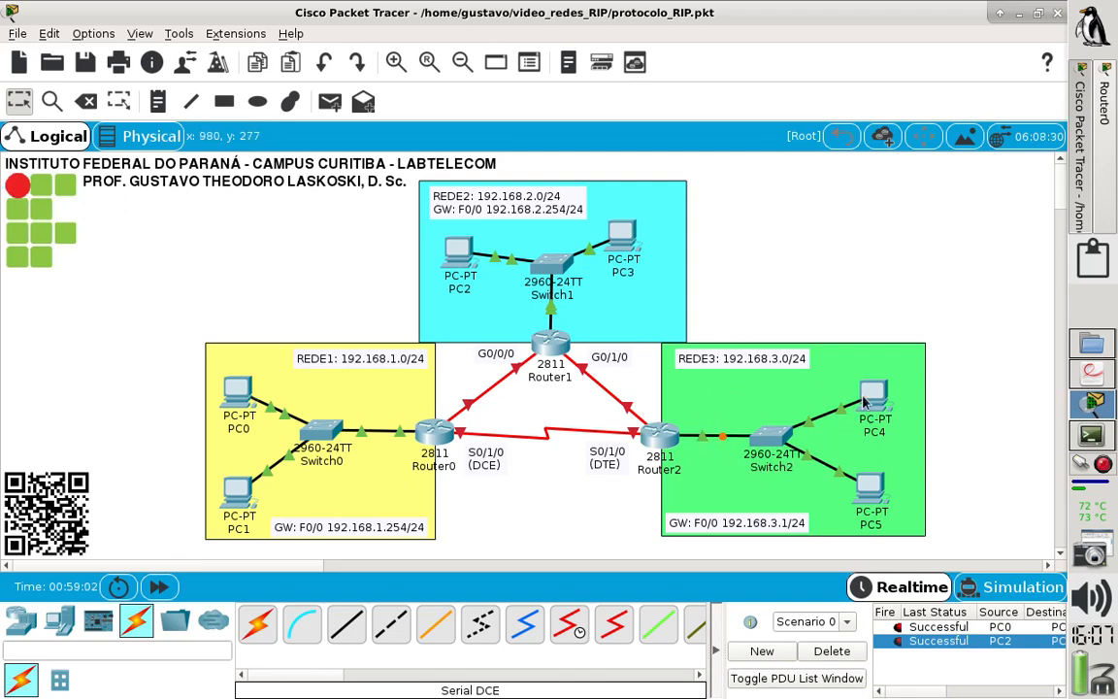
- Renew PC4's IPv4 settings by switching its IP configuration to Static and back to DHCP, then close PC4's window
mouse_move(873, 397)
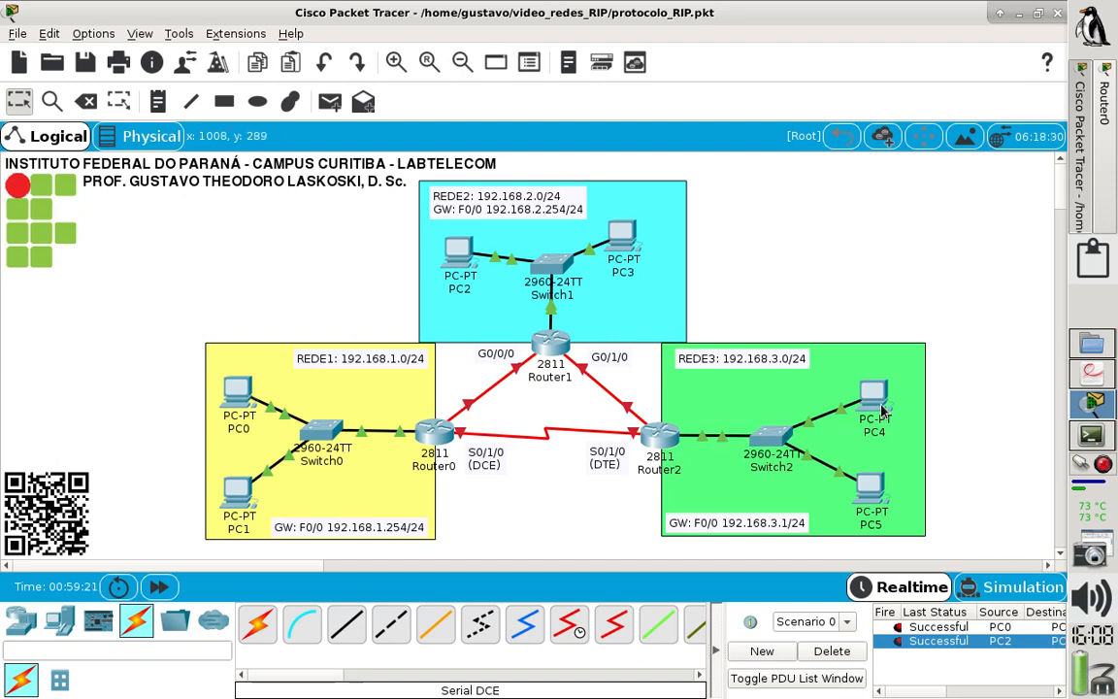
click(878, 400)
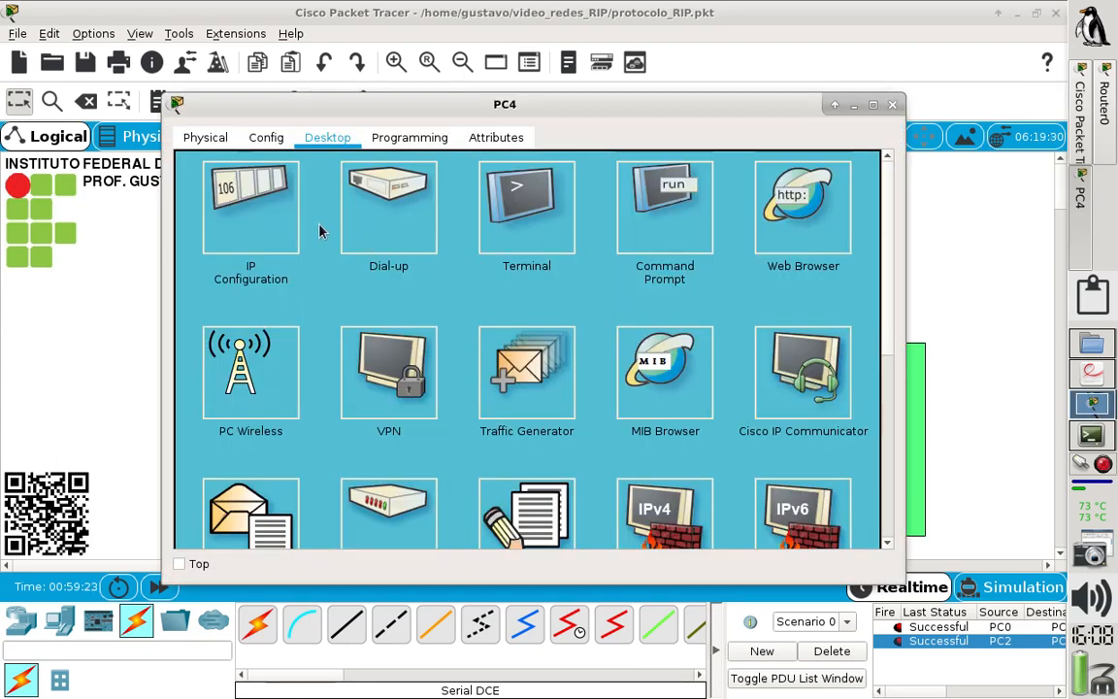
click(274, 202)
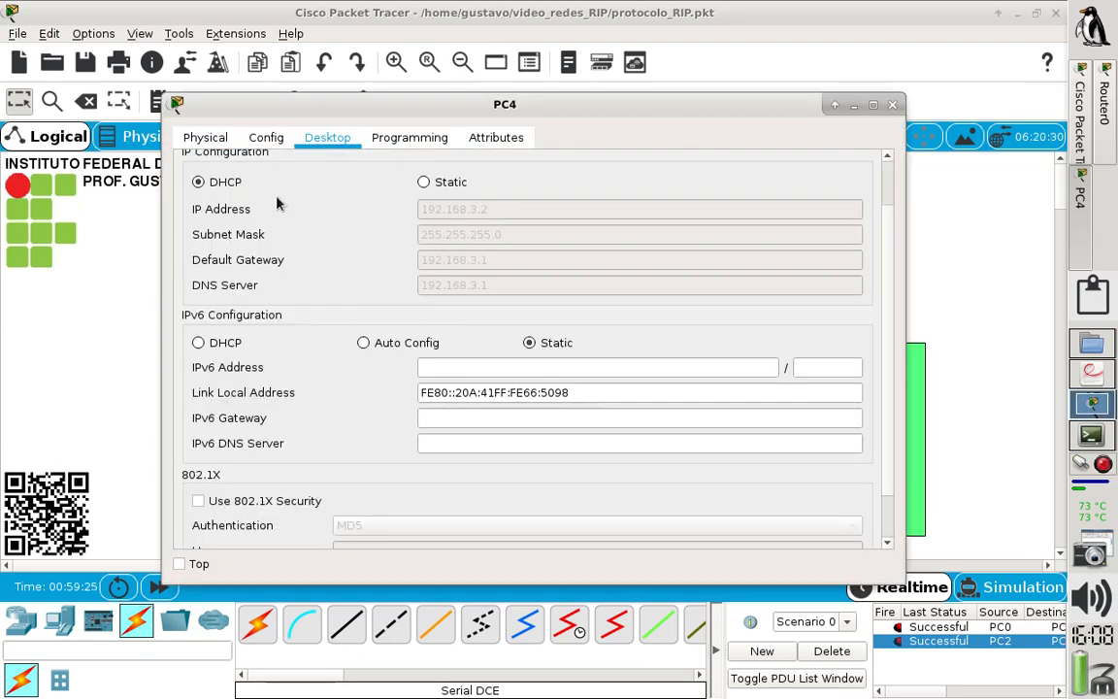
click(448, 186)
click(199, 181)
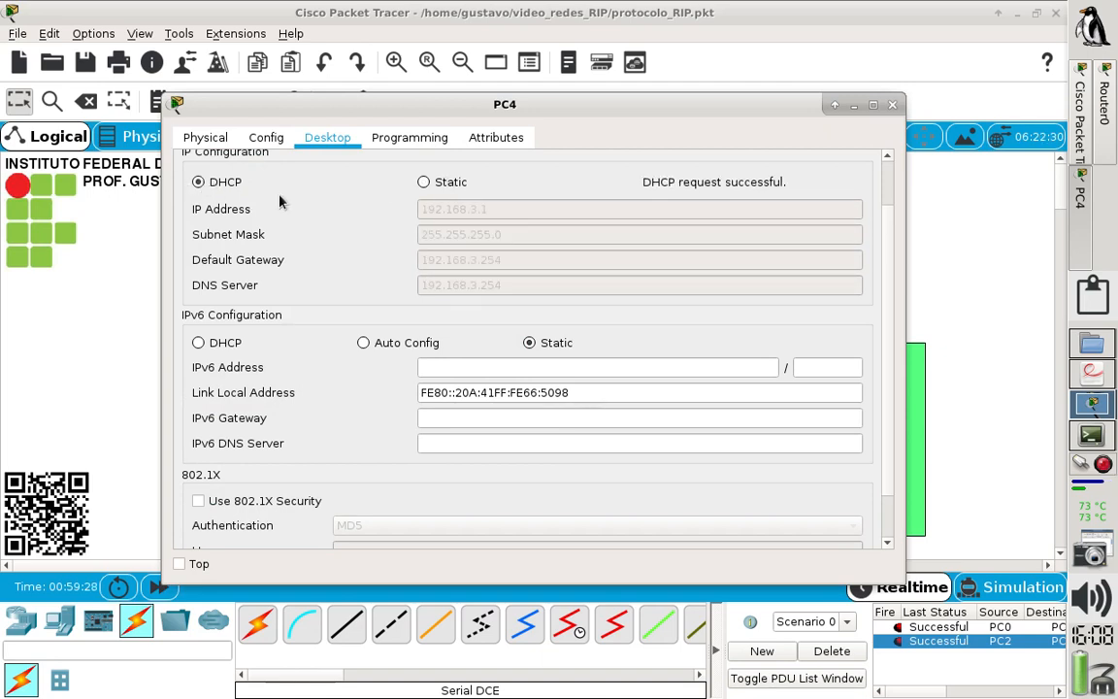
click(892, 105)
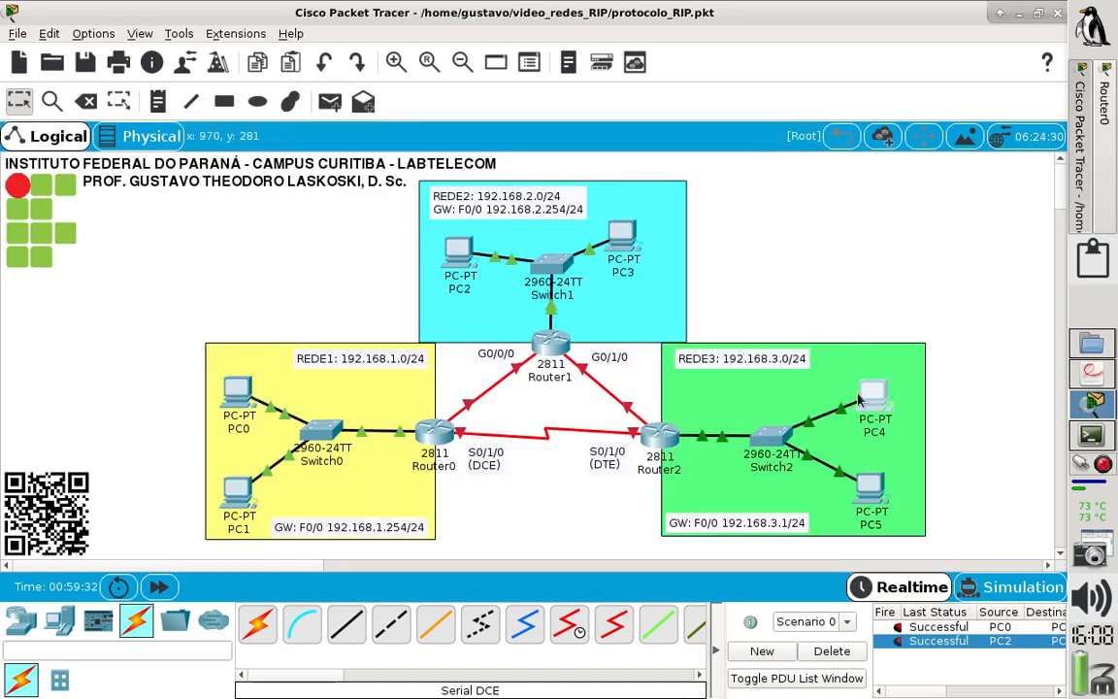
- Renew PC5's IPv4 settings by switching its IP configuration to Static and back to DHCP, then close PC5's window
mouse_move(866, 395)
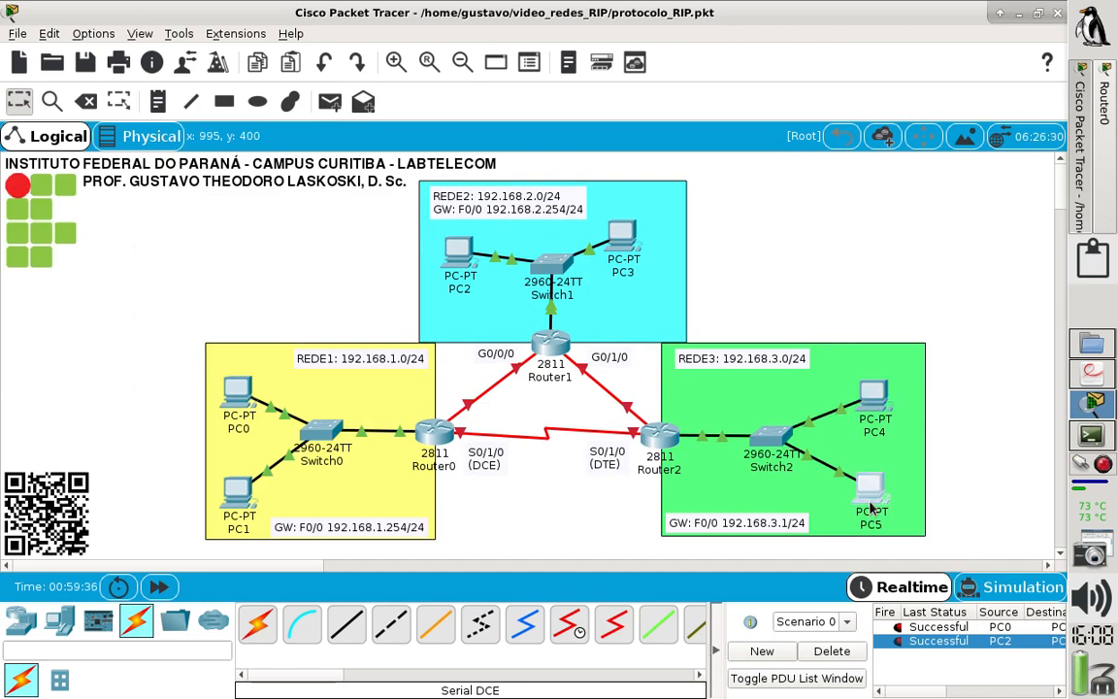
click(870, 505)
click(250, 190)
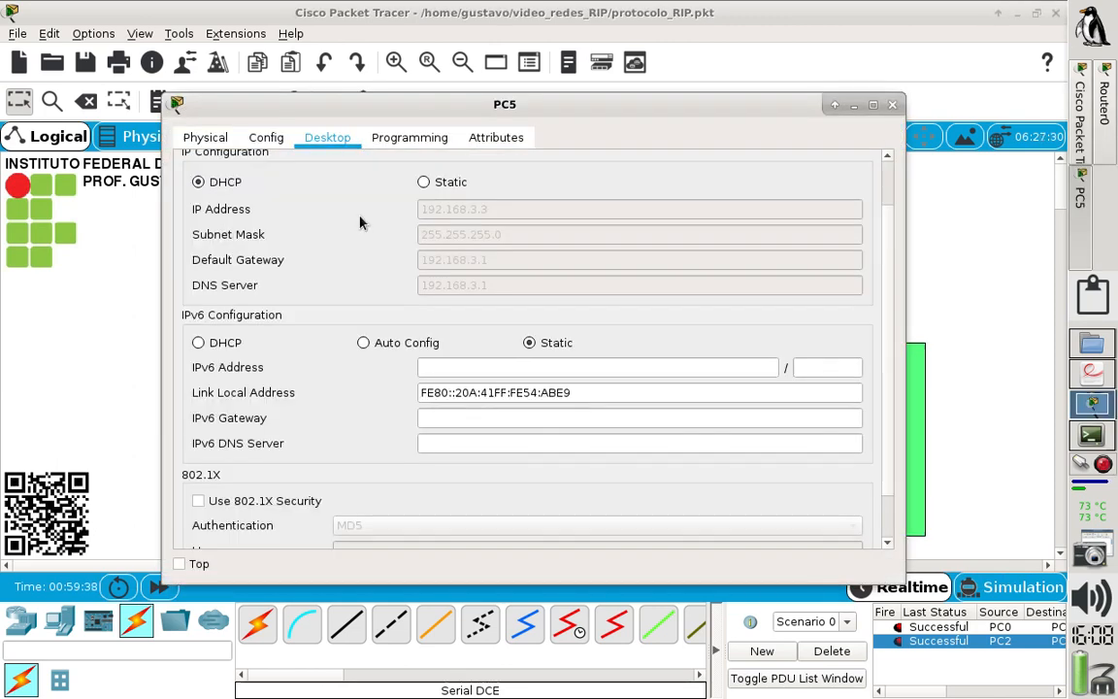
click(446, 181)
click(199, 181)
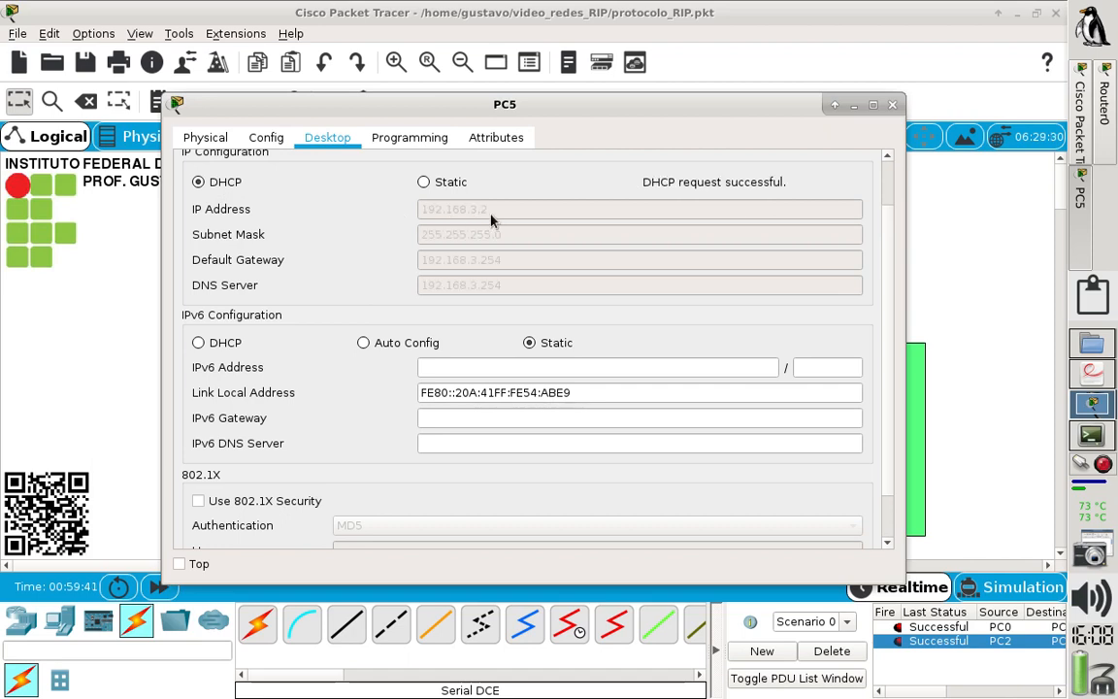
click(891, 105)
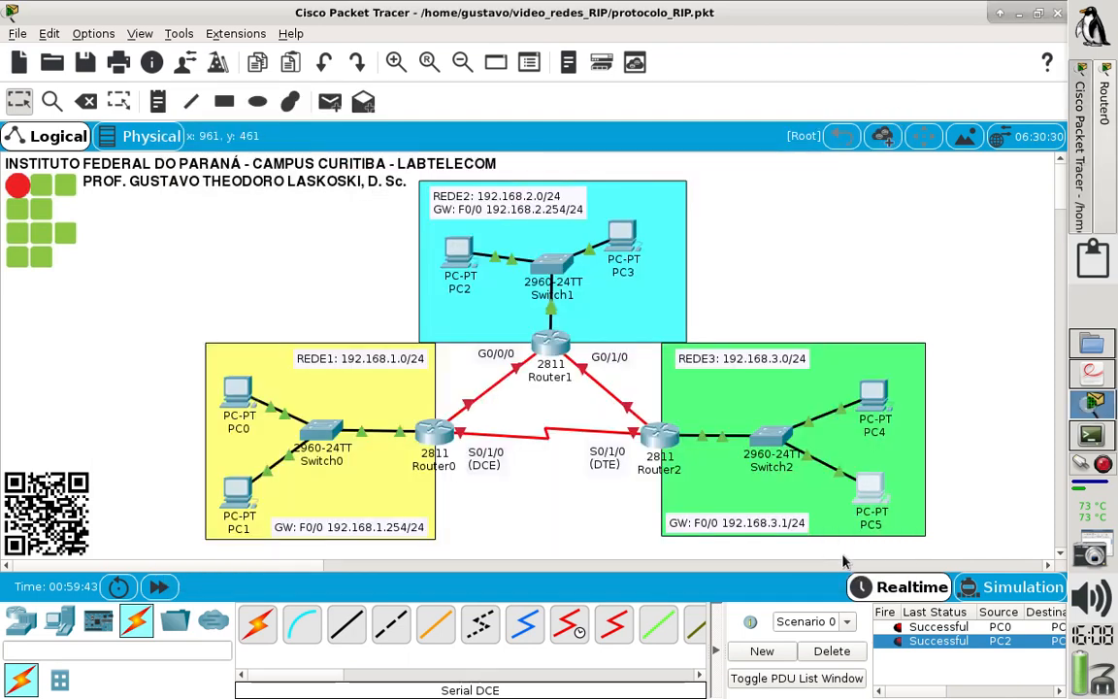
mouse_move(870, 502)
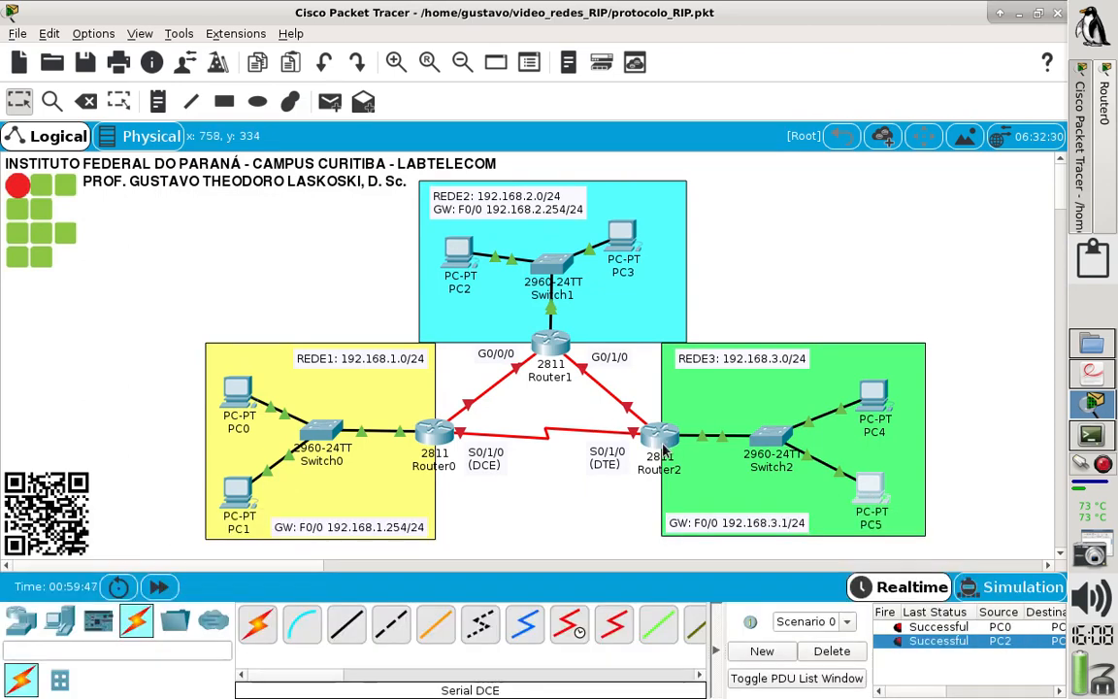
- Review Router2's interface summary, save its configuration from privileged mode with wr, and close the router window
mouse_move(663, 452)
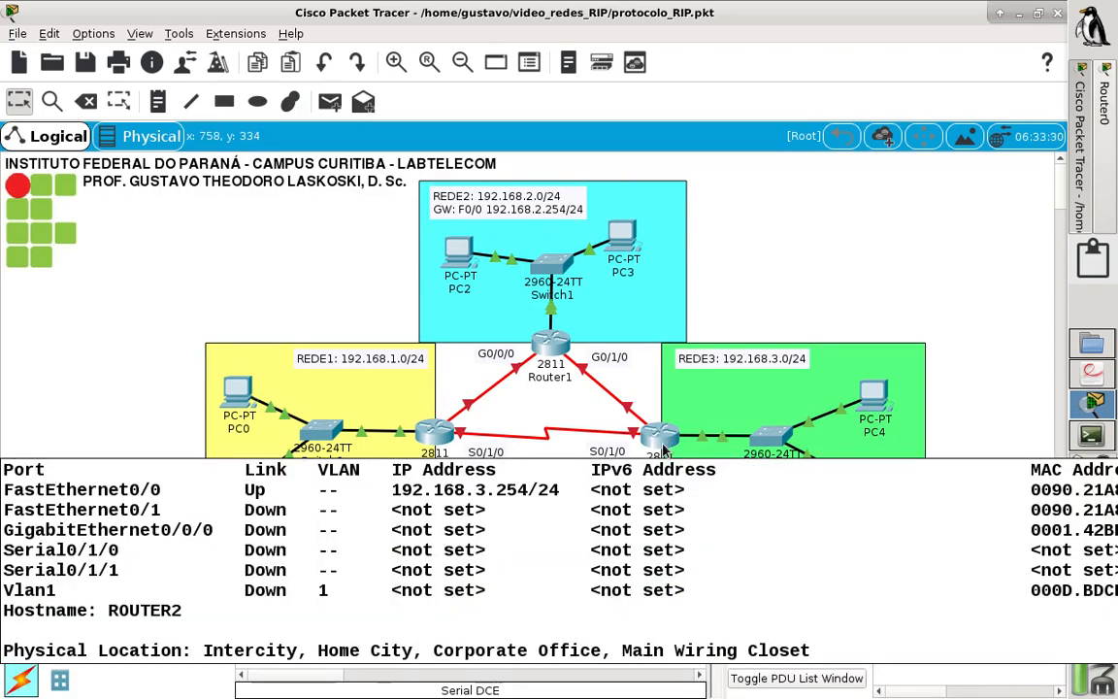
click(663, 447)
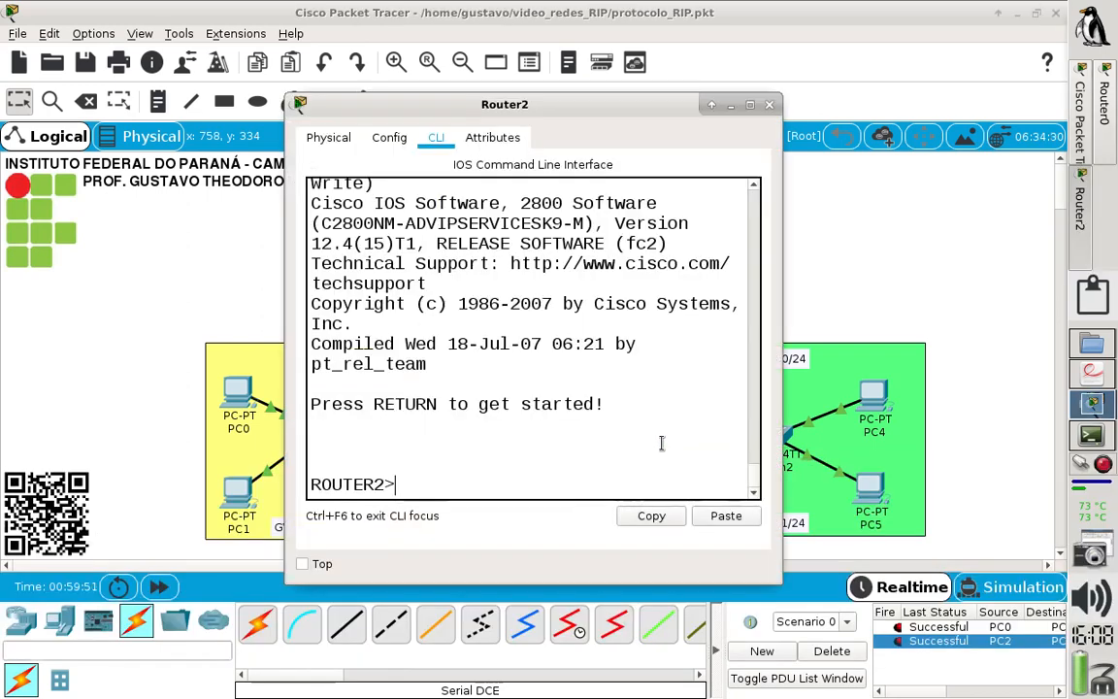
click(751, 105)
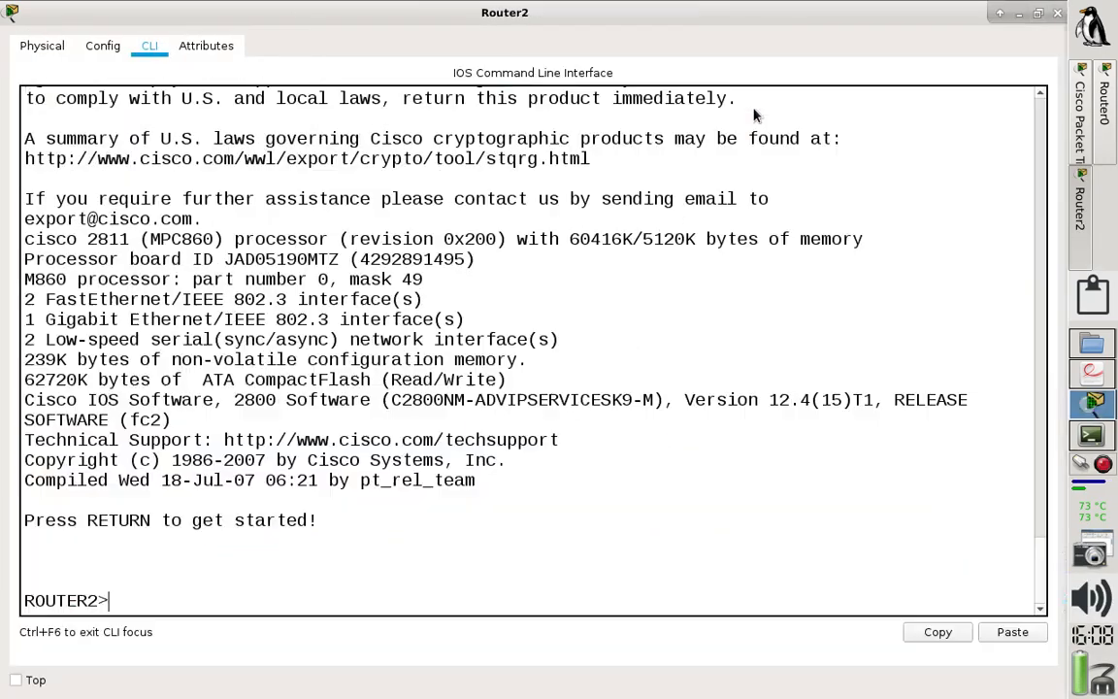
text(n)
key(Return)
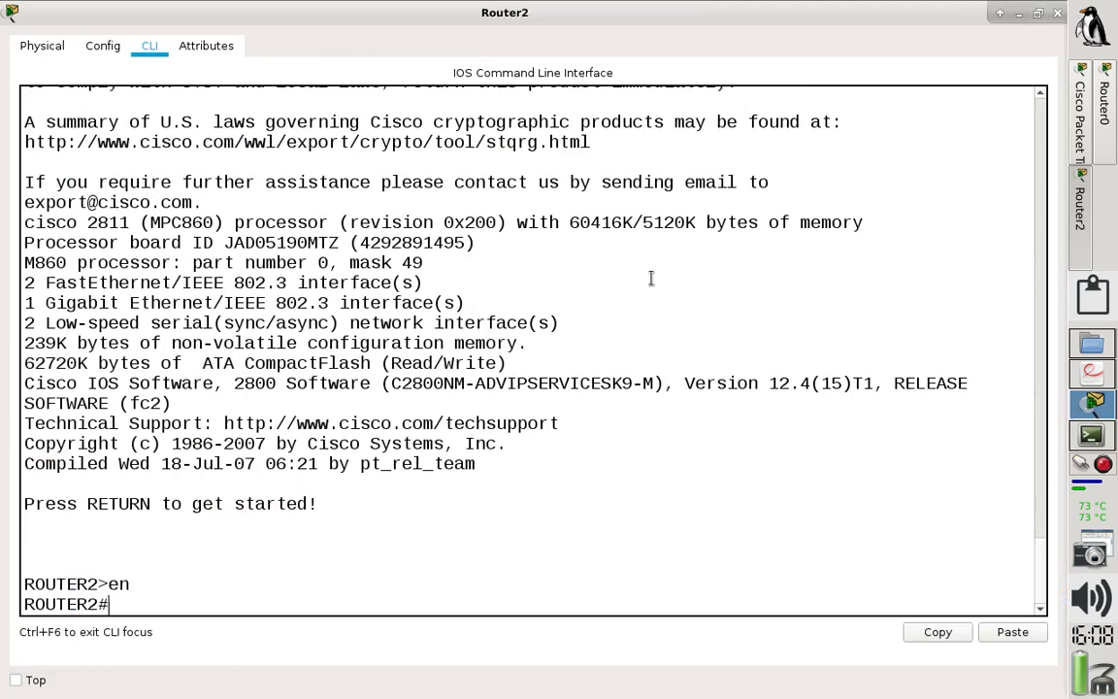
text(wr)
key(Return)
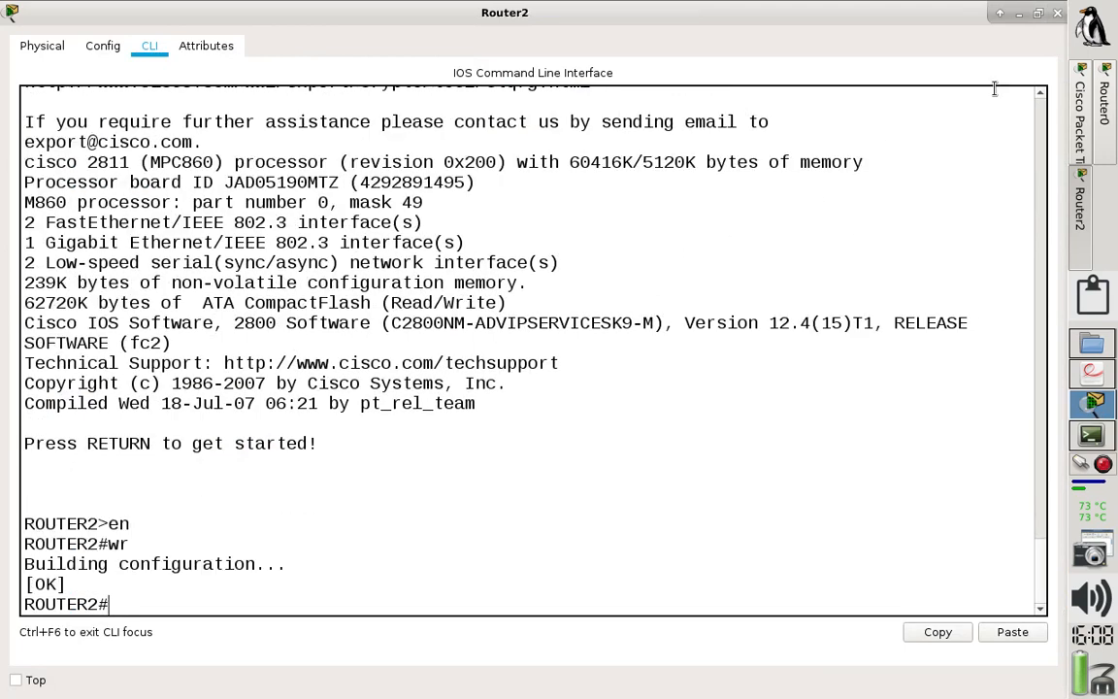
click(1057, 13)
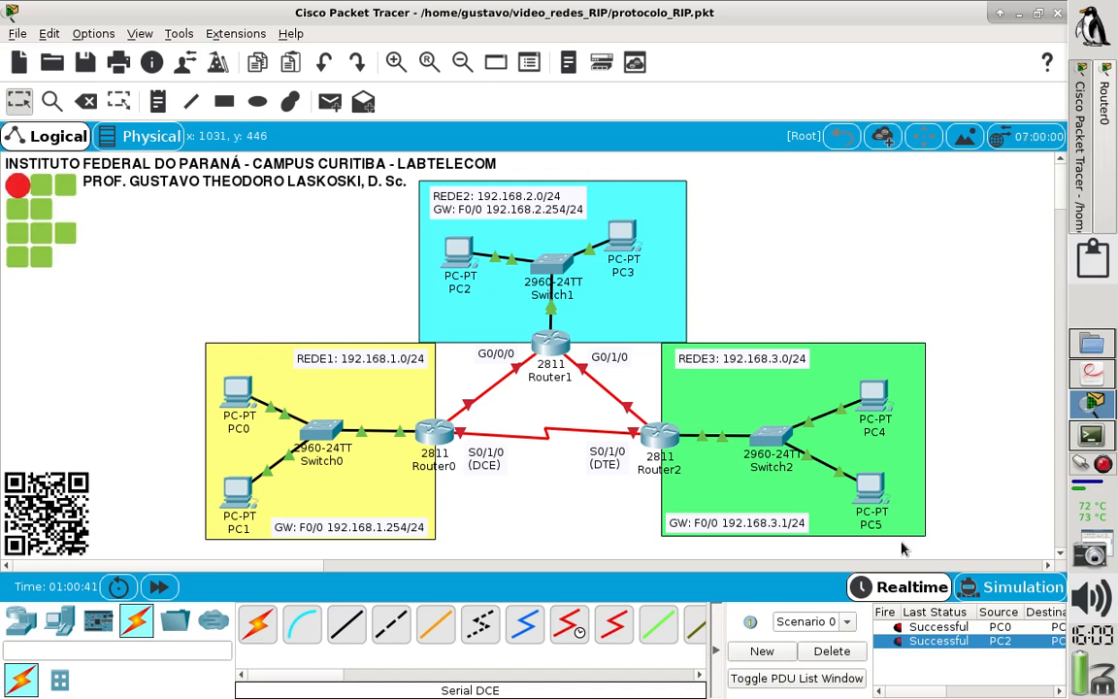
- Send a simple PDU from PC4 to PC5 to test connectivity within REDE3
click(330, 102)
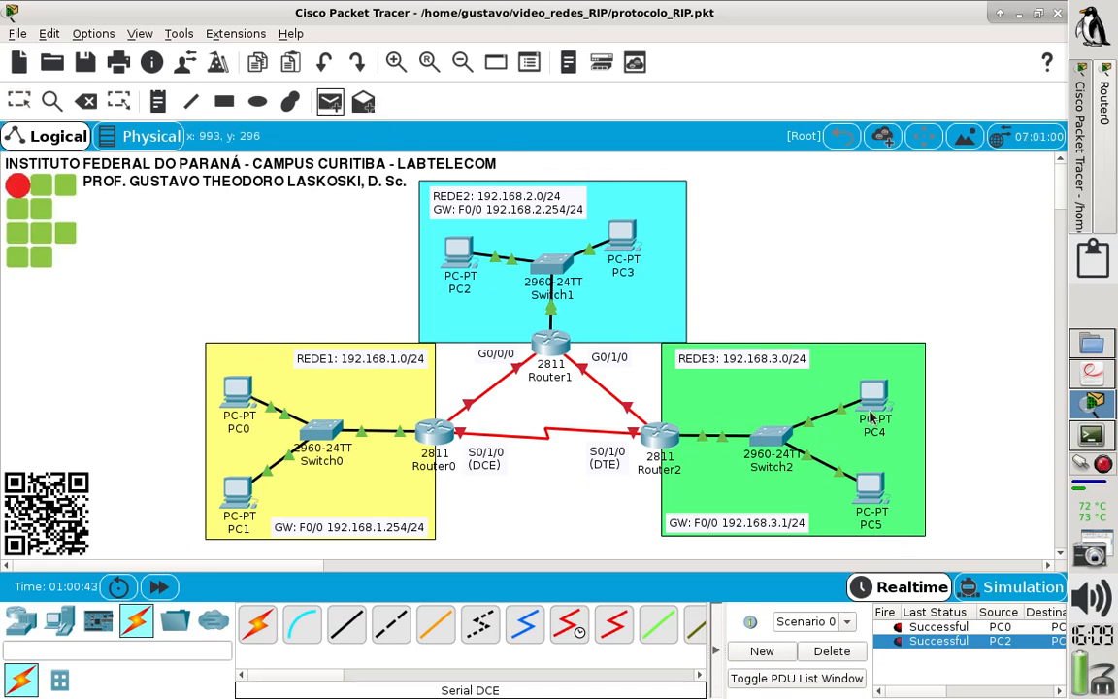
click(872, 393)
click(871, 495)
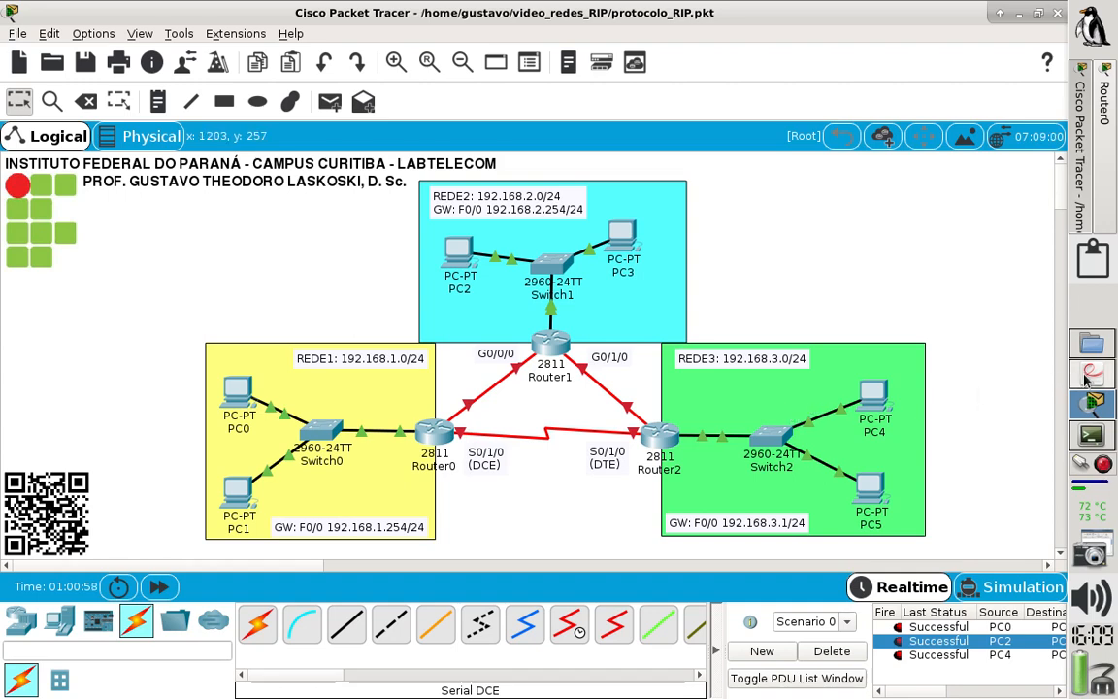
- Add a text note "Se1" on the serial link between Router0 and Router2
click(165, 106)
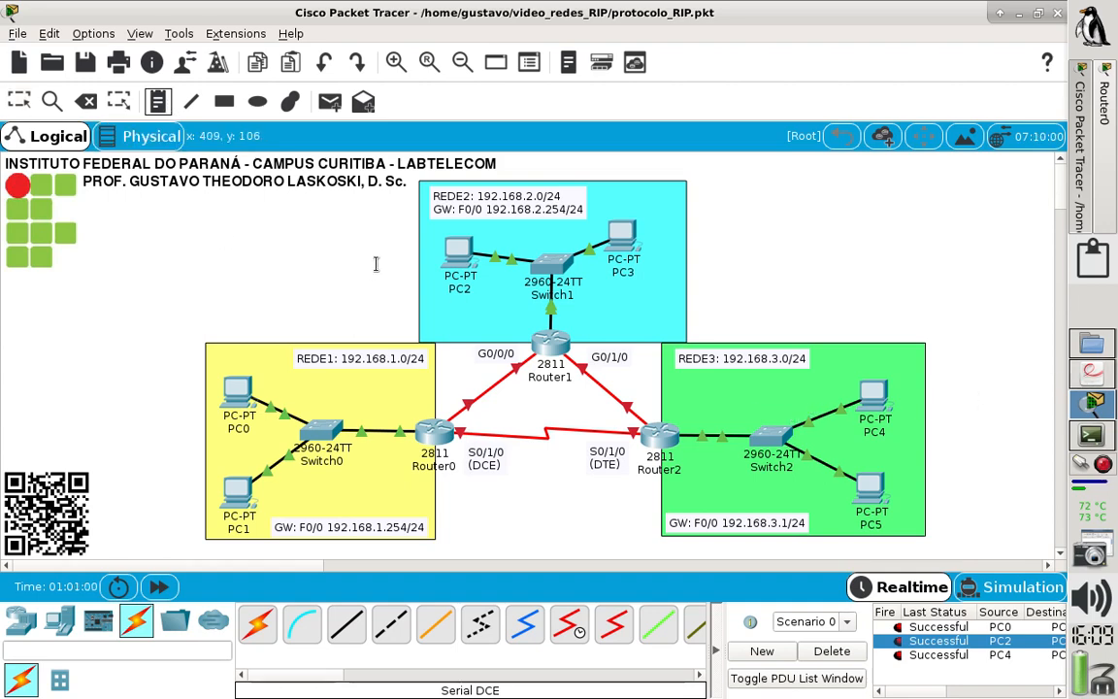
click(524, 416)
text(Se1)
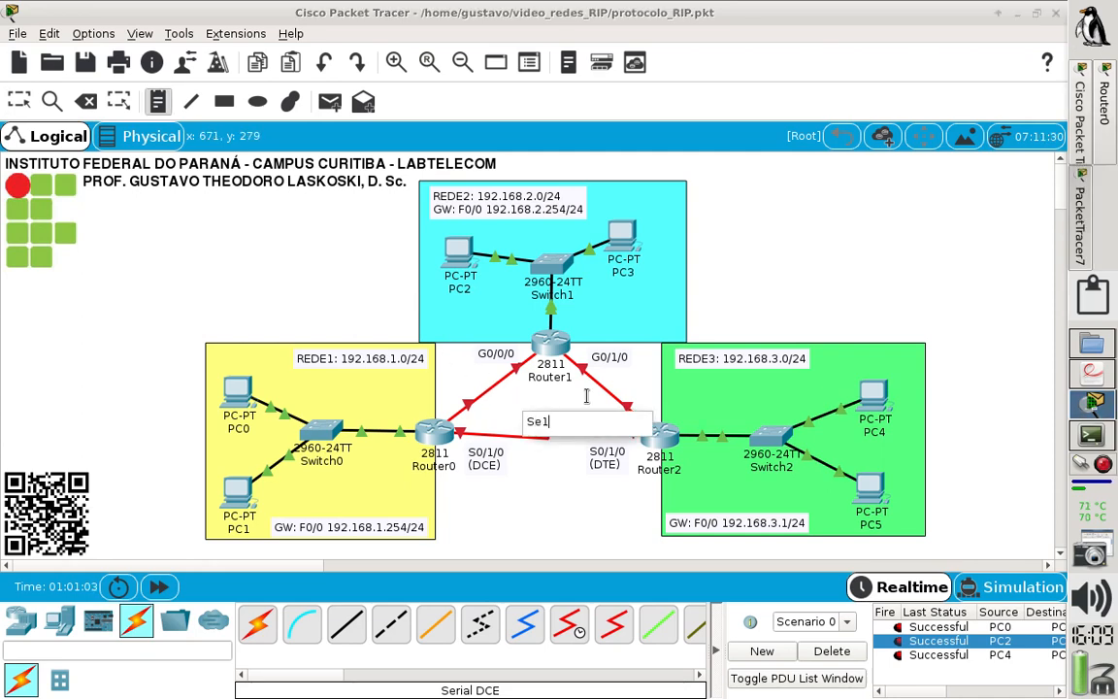
click(202, 212)
- Label the Router0–Router1 link with the note "Fo1" and the Router1–Router2 link with the note "Fo2"
click(158, 105)
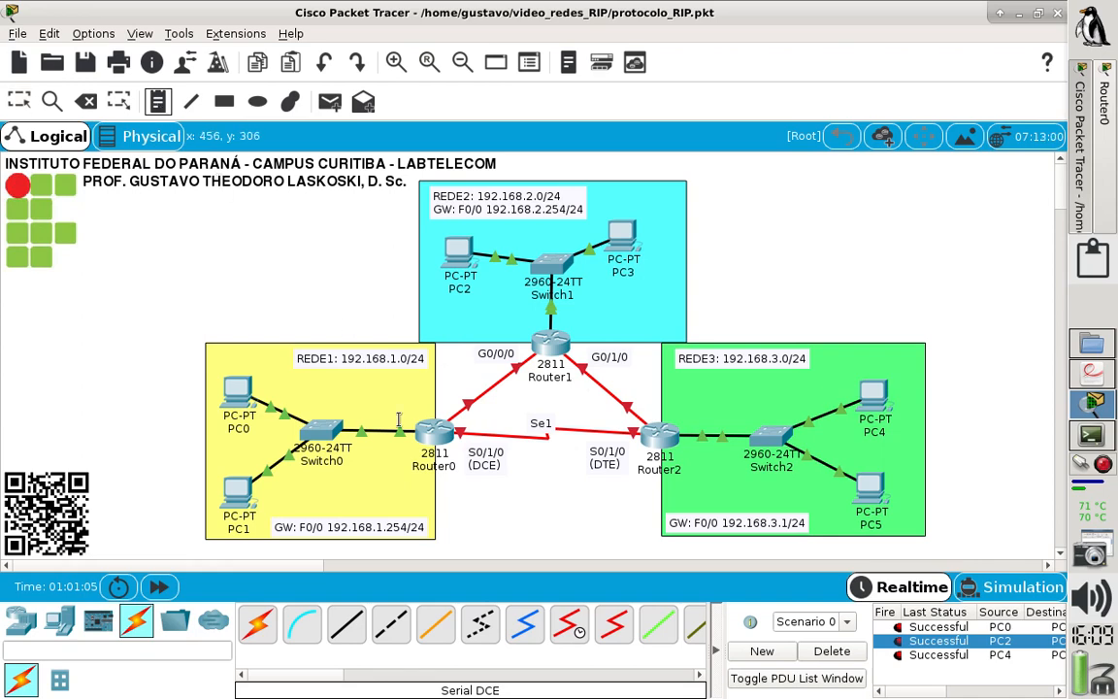
click(470, 384)
text(F)
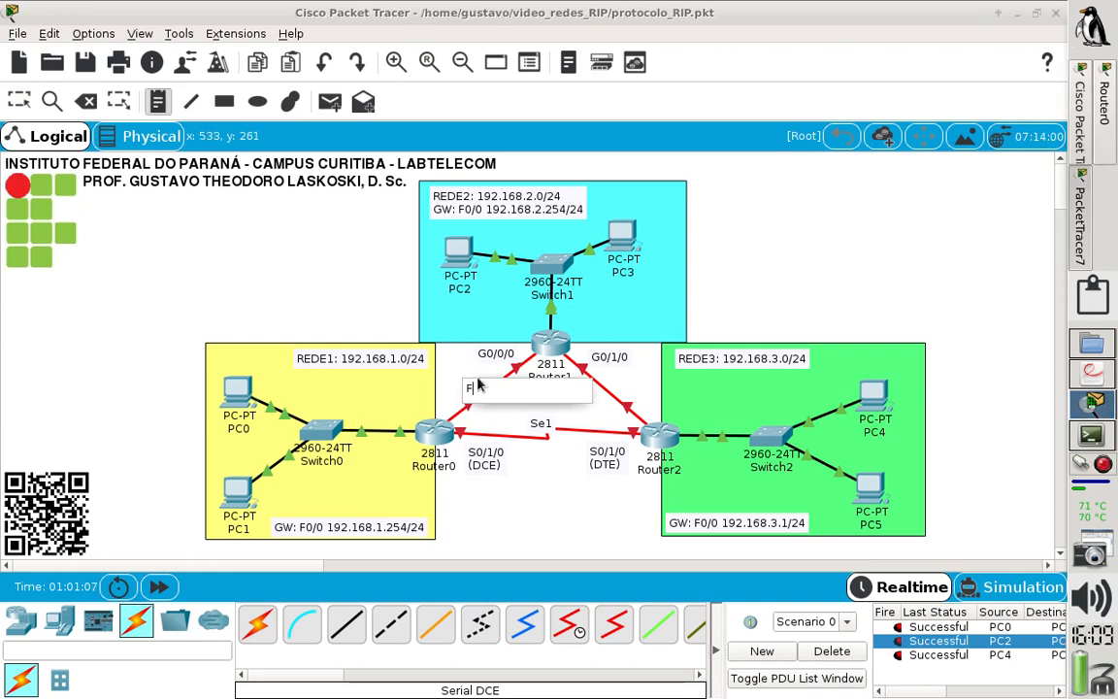
text(o1)
click(364, 309)
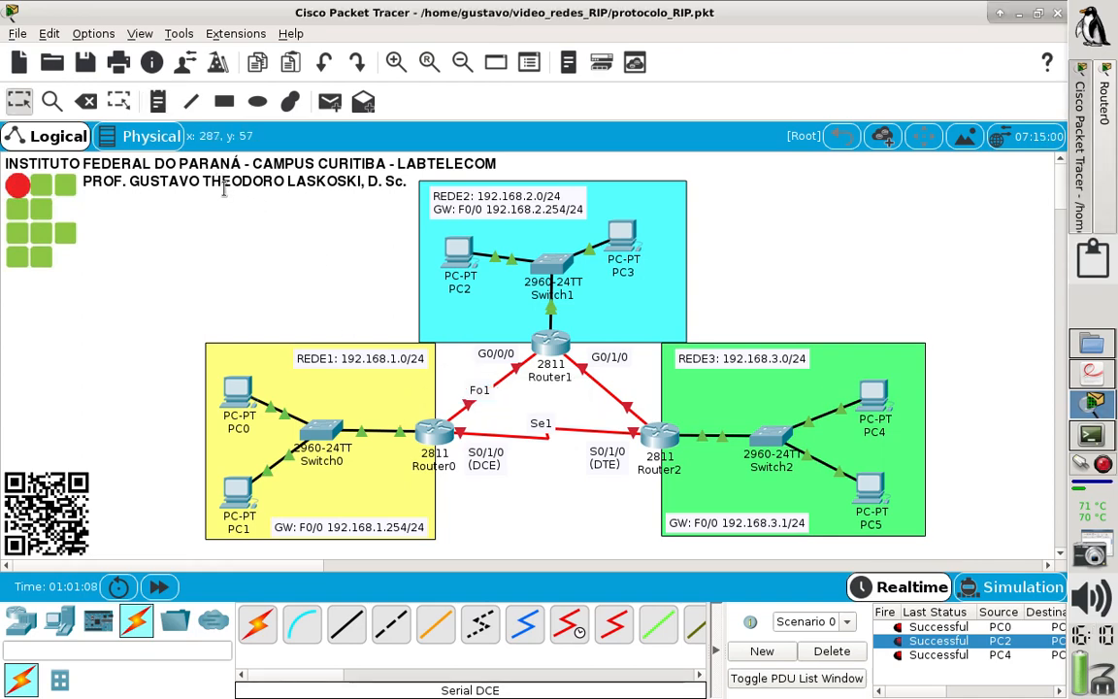
click(158, 101)
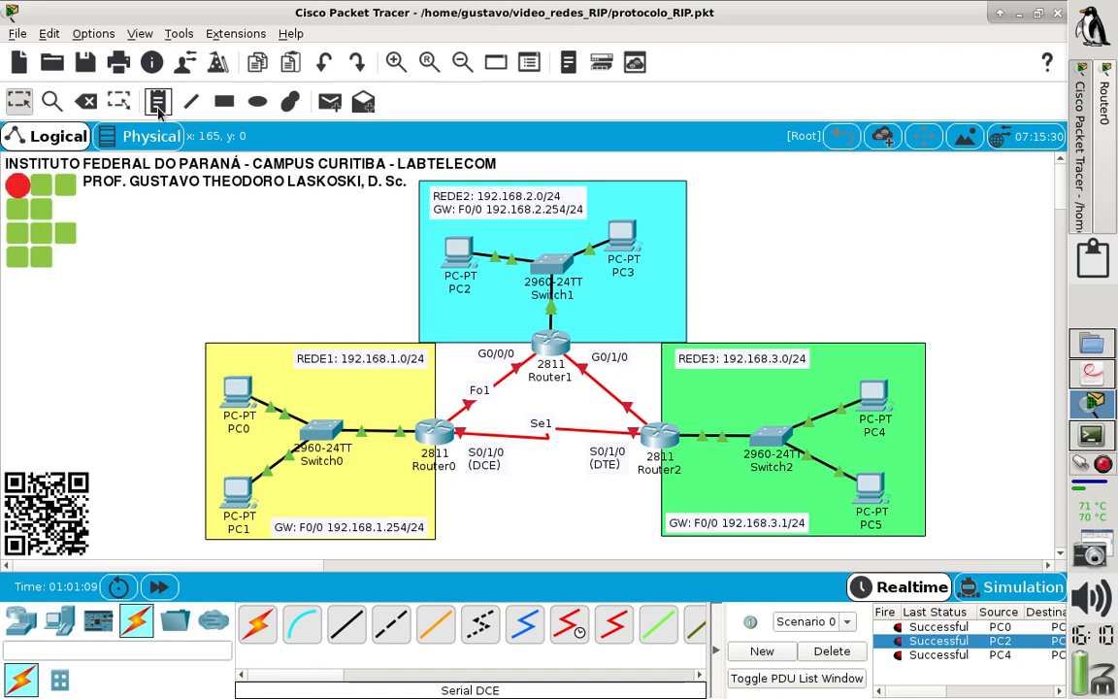
click(621, 383)
text(Fo2)
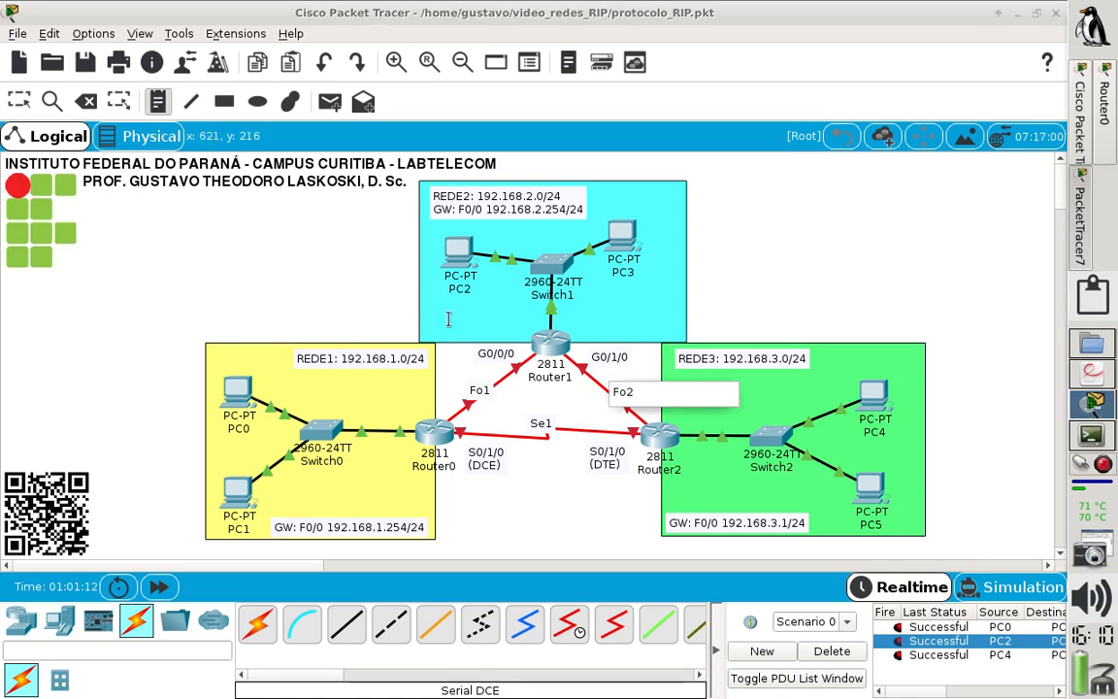
click(355, 267)
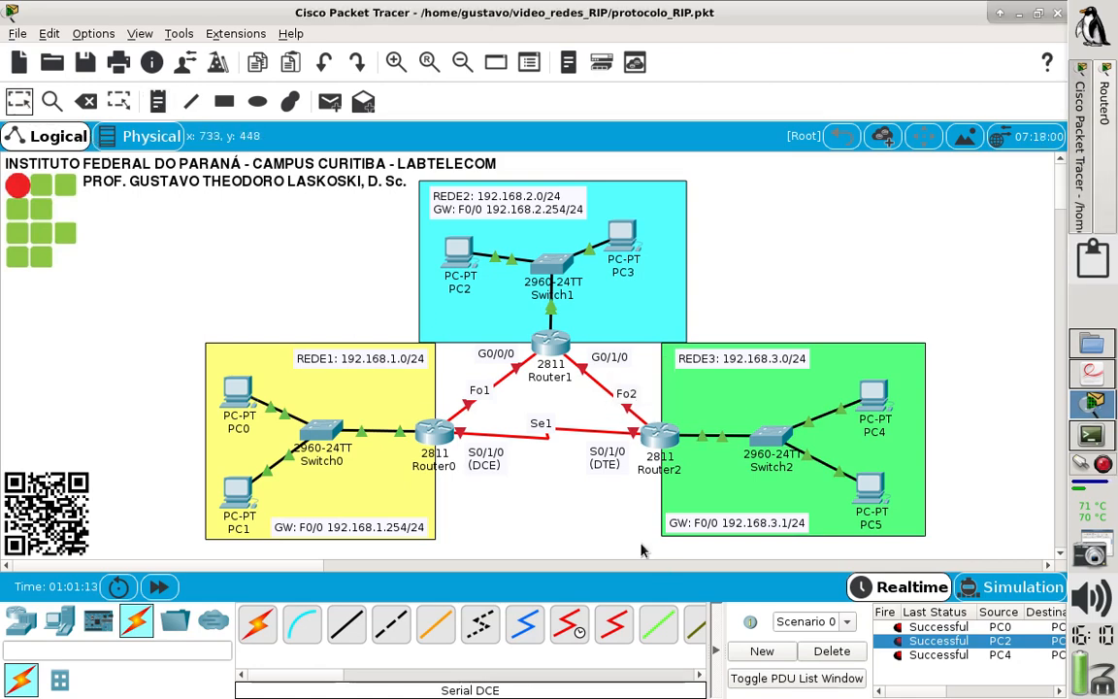
- Reposition the link labels clear of the cables, with Fo1 and Fo2 above their links and Se1 below the serial link
drag(481, 389, 476, 385)
drag(626, 394, 628, 389)
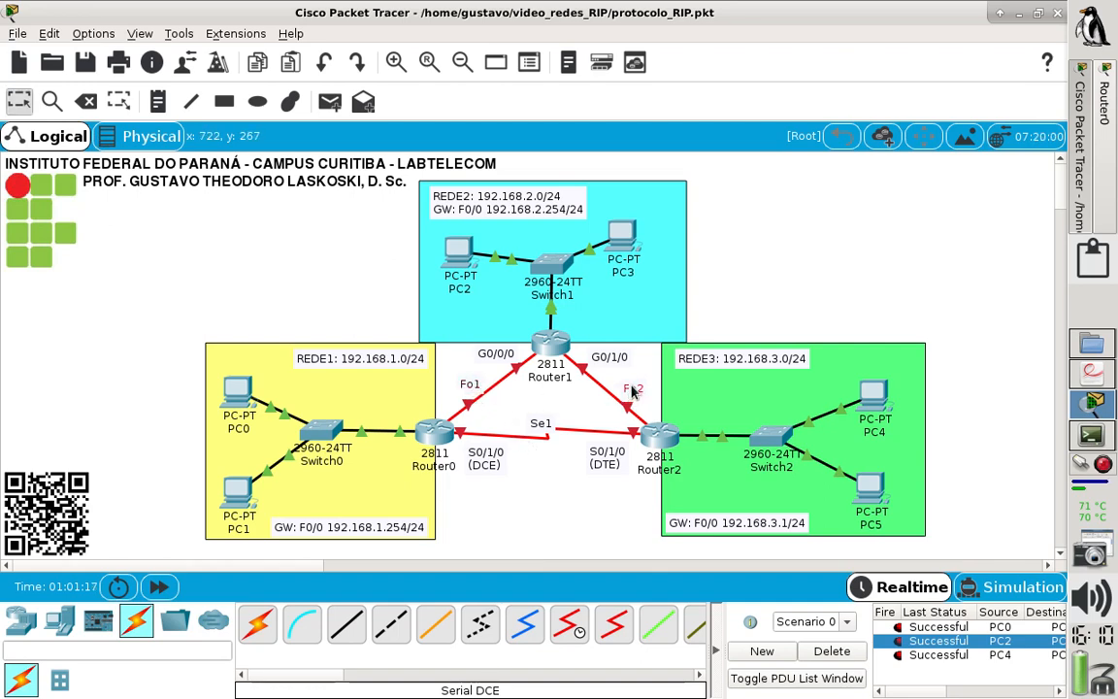
drag(547, 425, 549, 453)
click(848, 309)
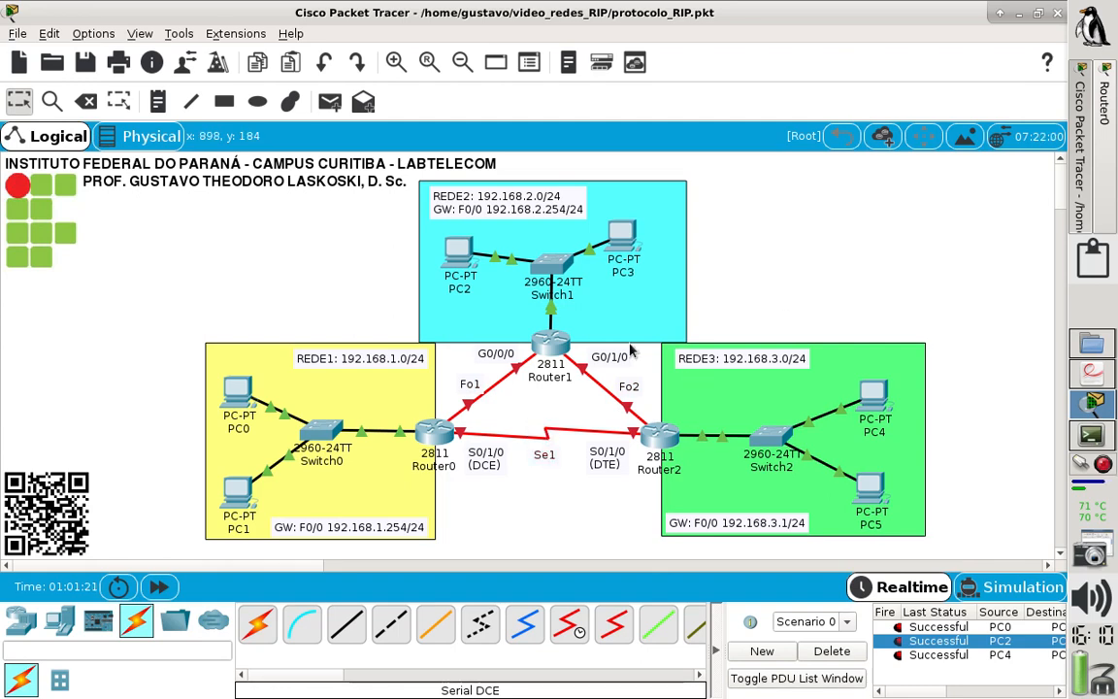
click(471, 385)
drag(472, 384, 475, 381)
click(939, 219)
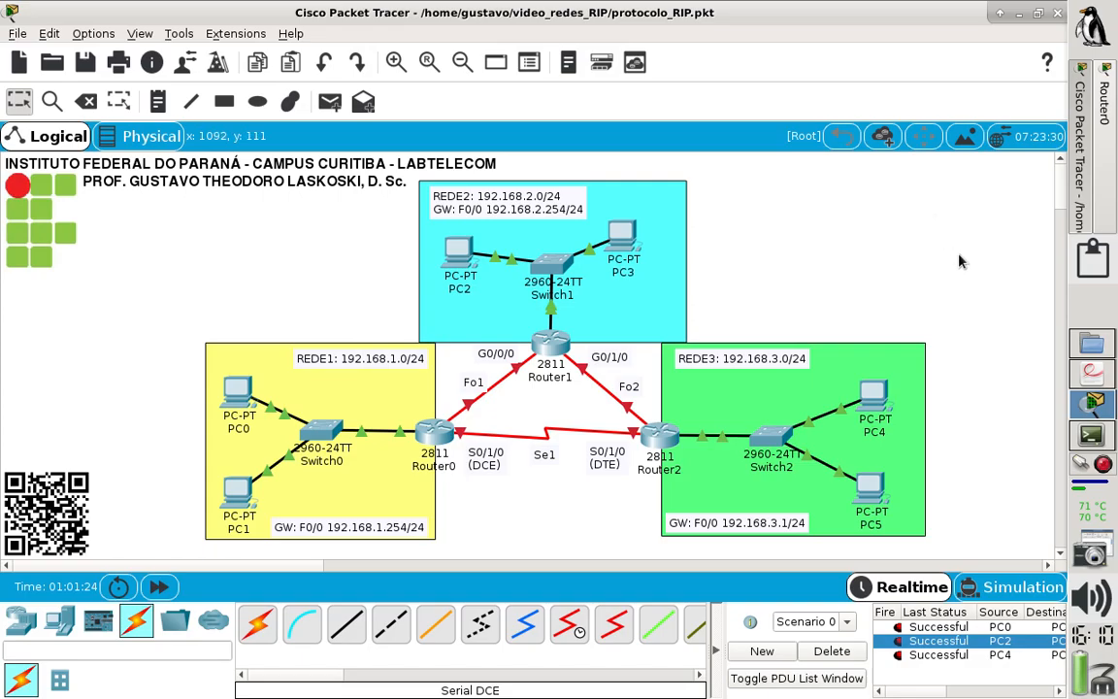
- Switch to the lab sheet laboratorio_RIP.pdf in the document viewer to look up the Fo1, Fo2 and Se1 network addresses
click(1092, 378)
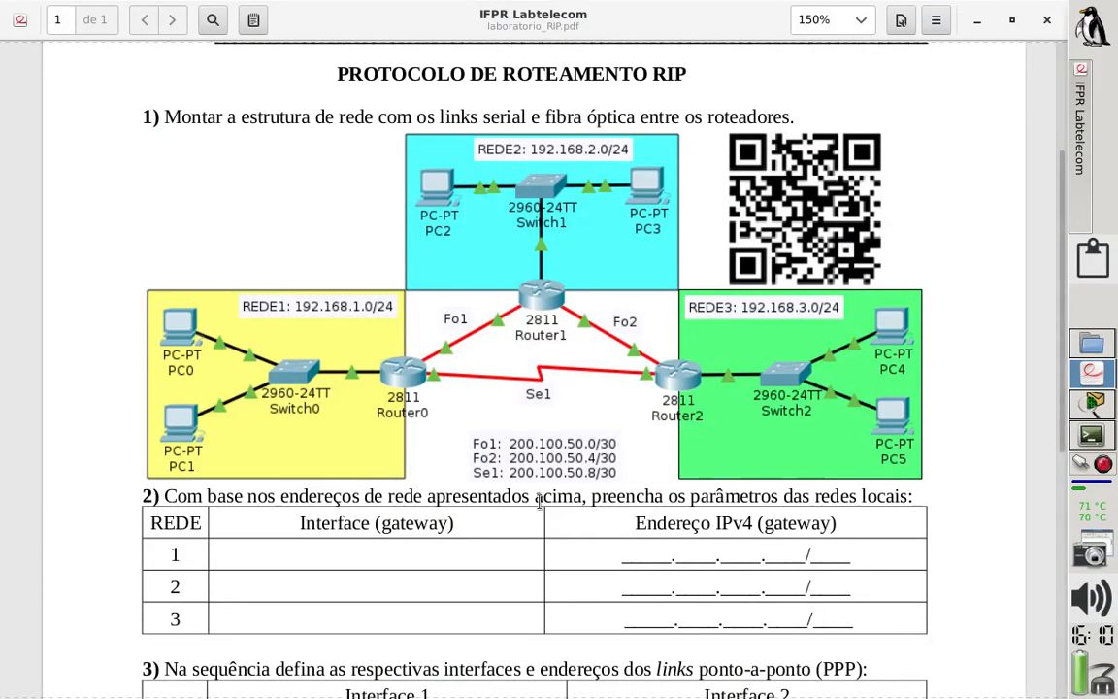
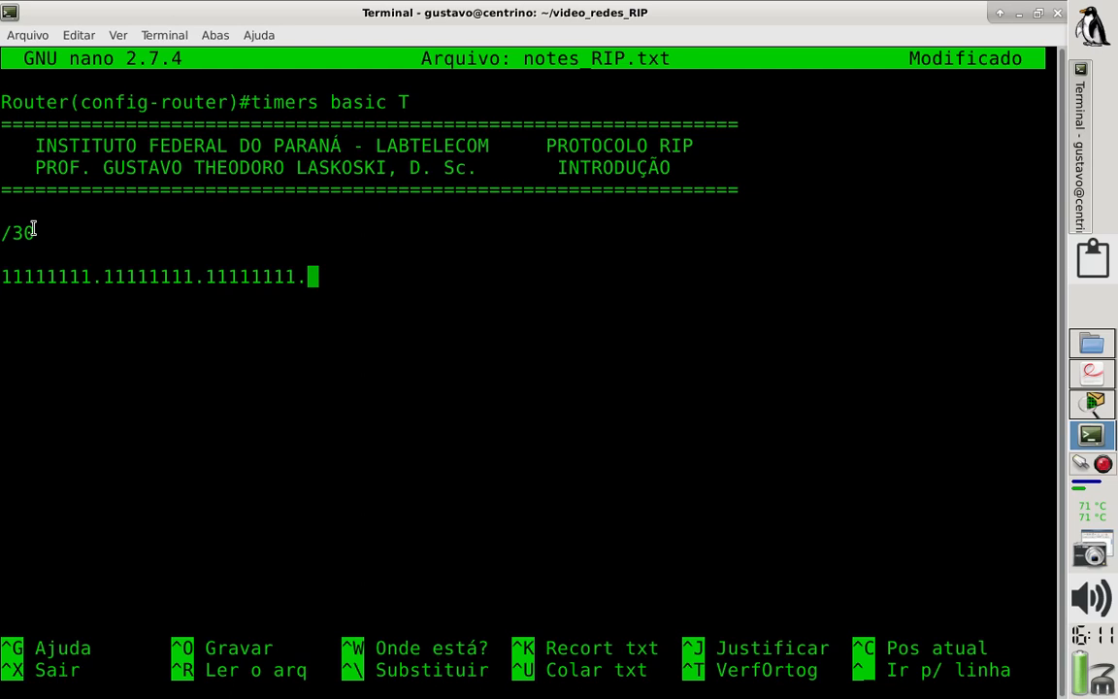
- Complete the binary subnet mask with the last octet 11111100 and mark the line "= /30"
text(1111)
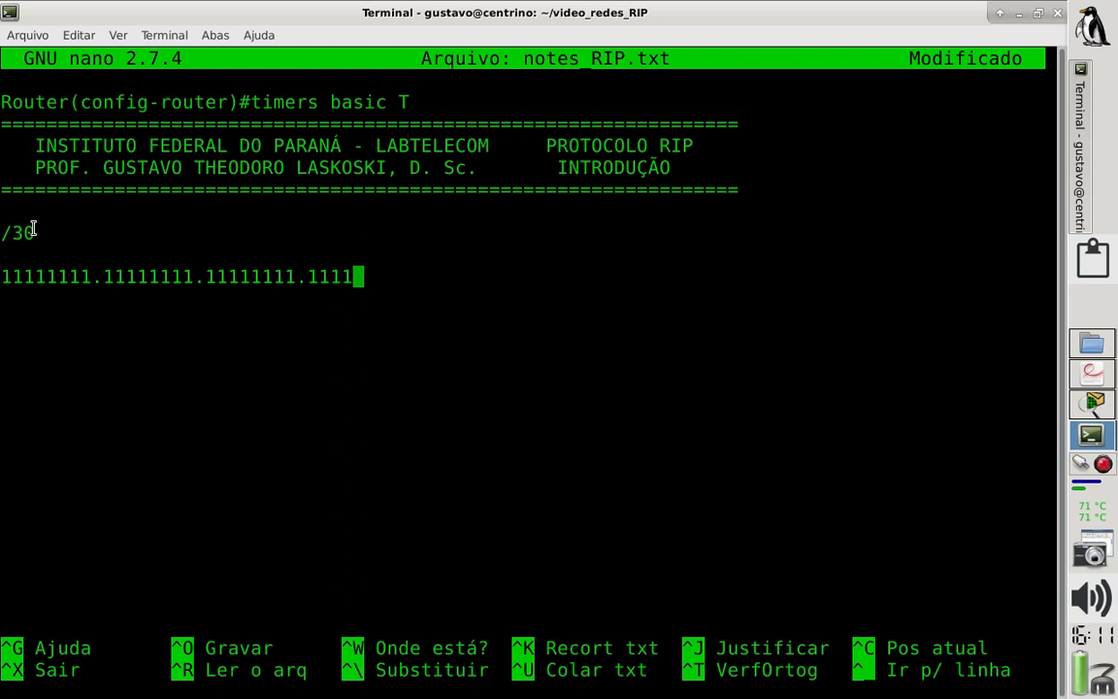
text(11100)
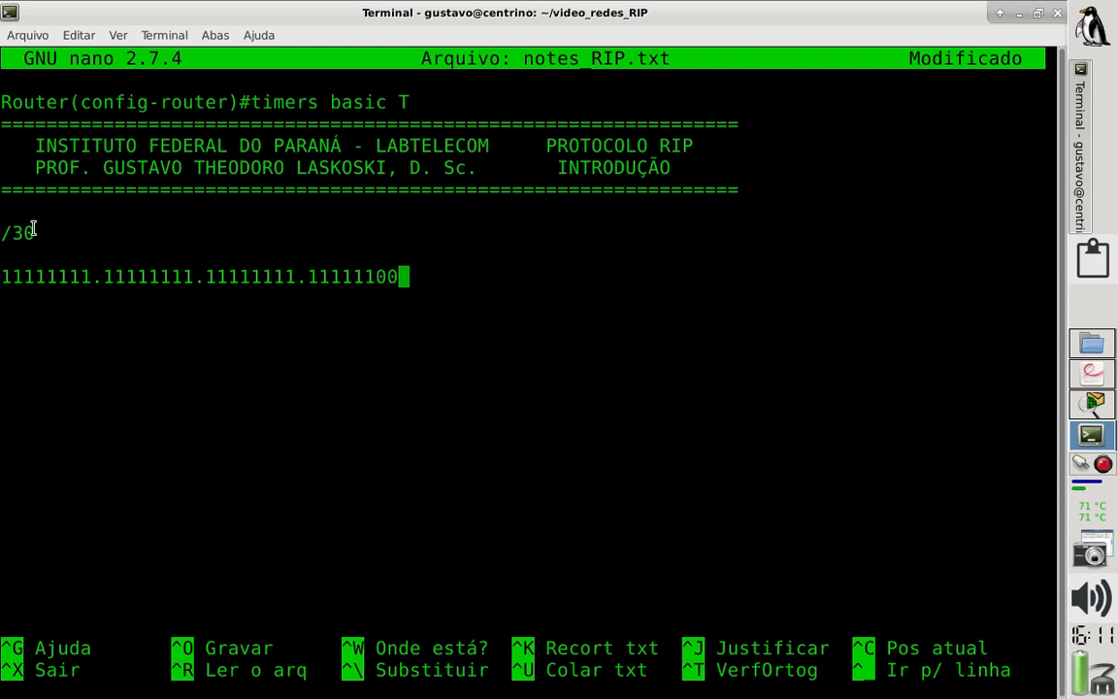
text( = /30)
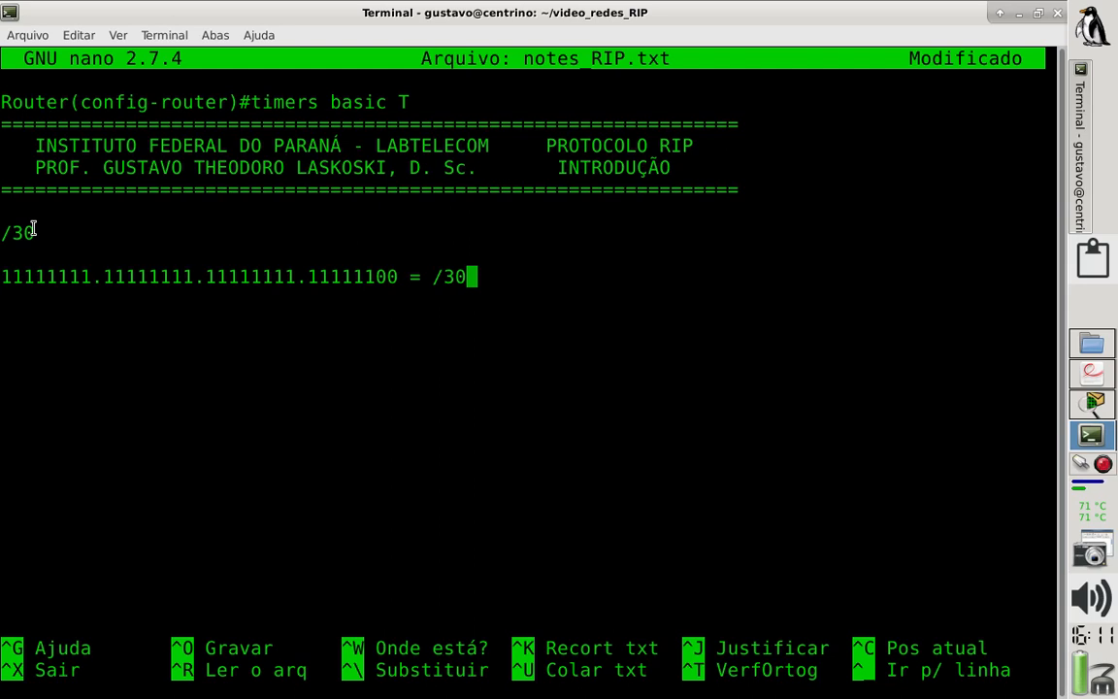
text( =)
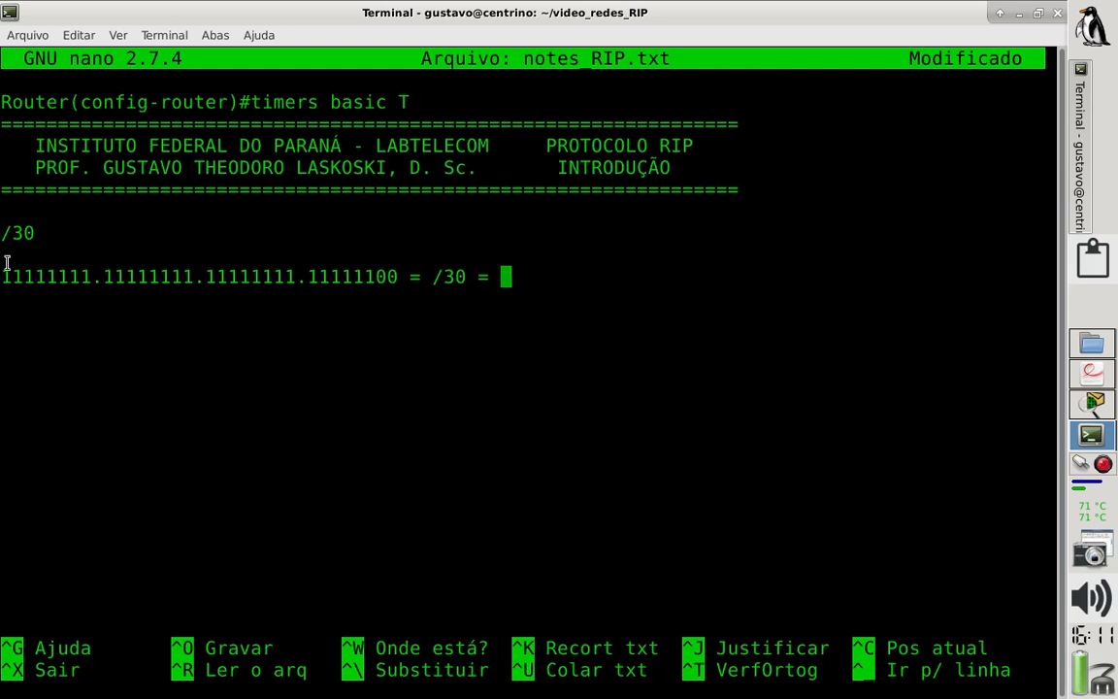
- Append the dotted-decimal mask "= 255.255.255.252" to the binary mask line and save notes_RIP.txt
drag(95, 278, 2, 279)
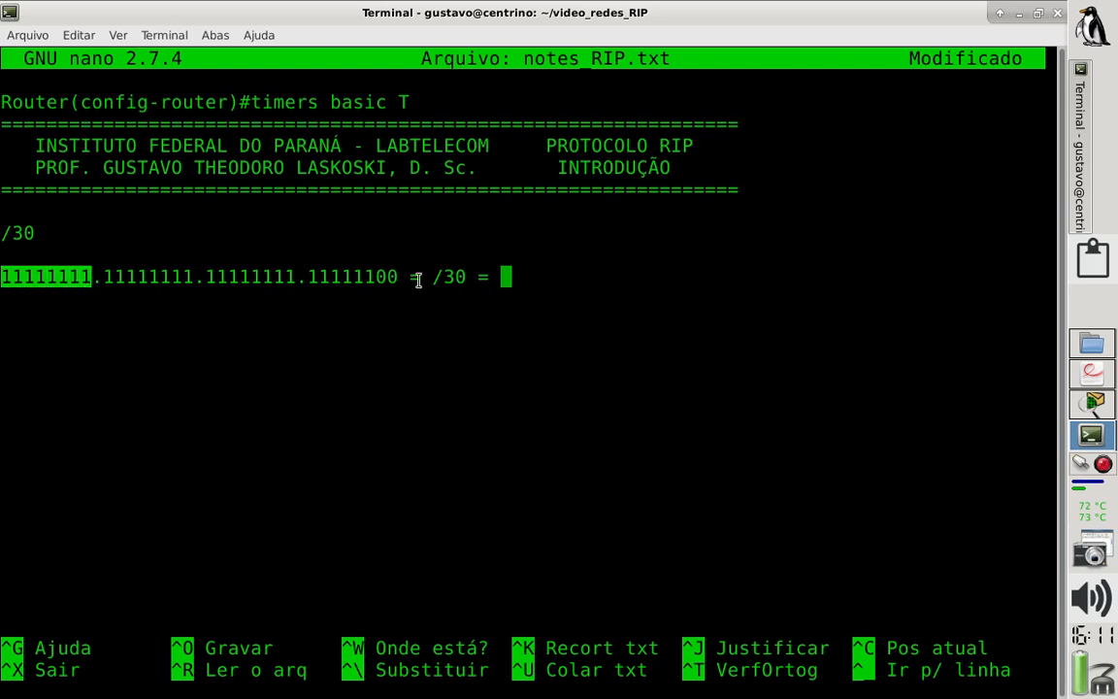
click(514, 271)
text(2)
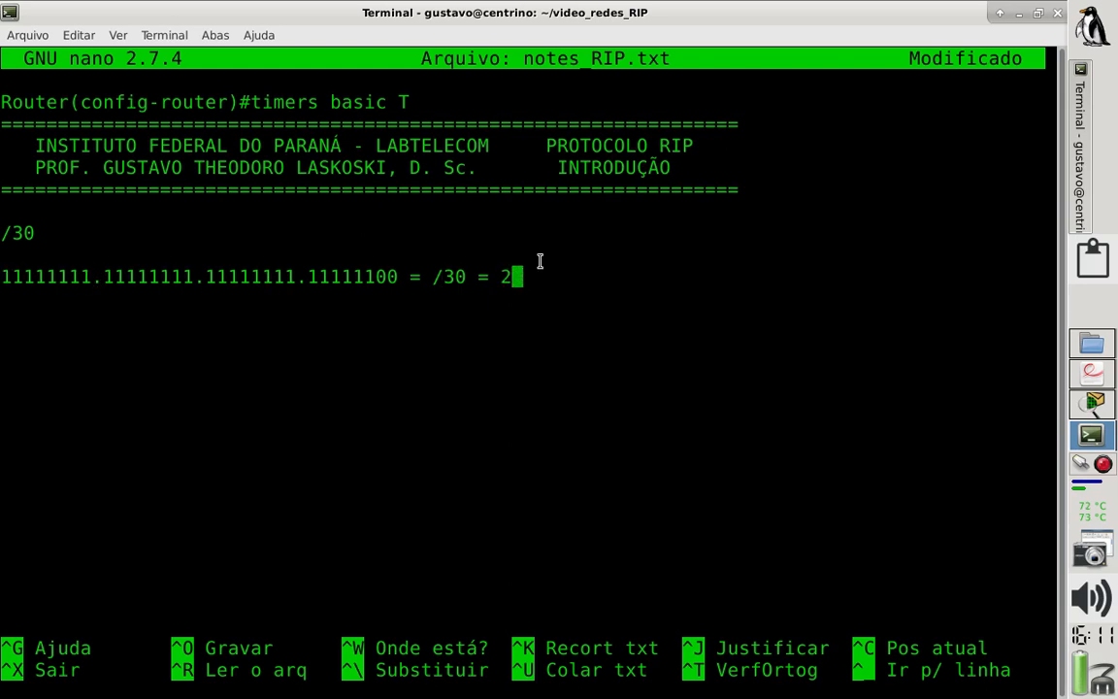
text(55.255.)
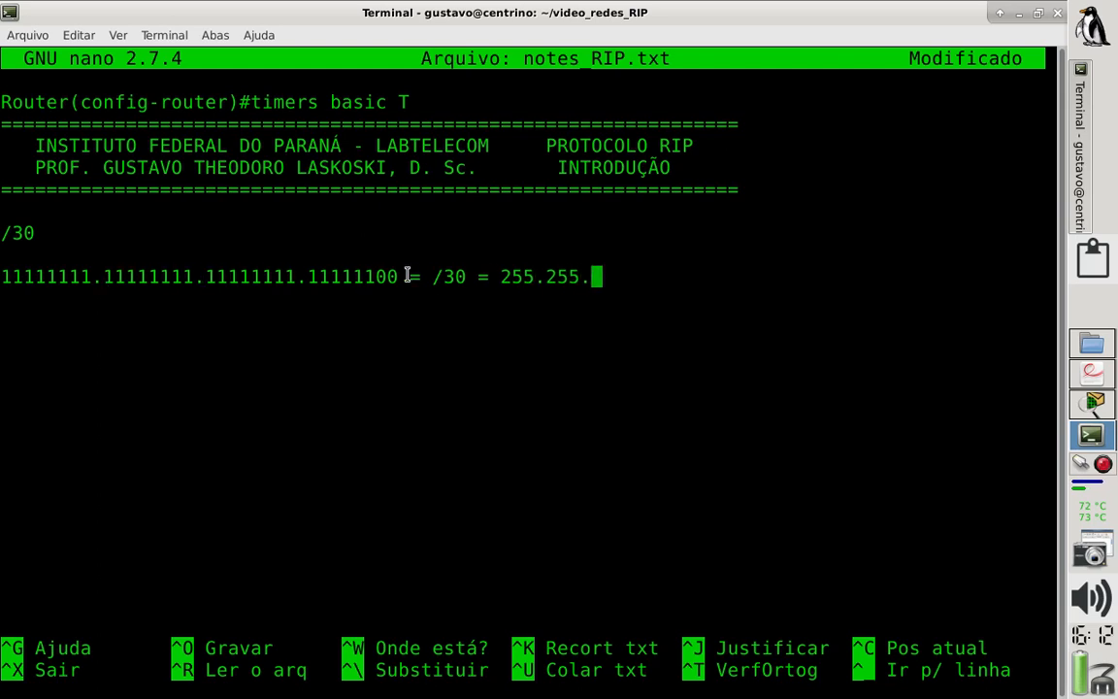
text(255.)
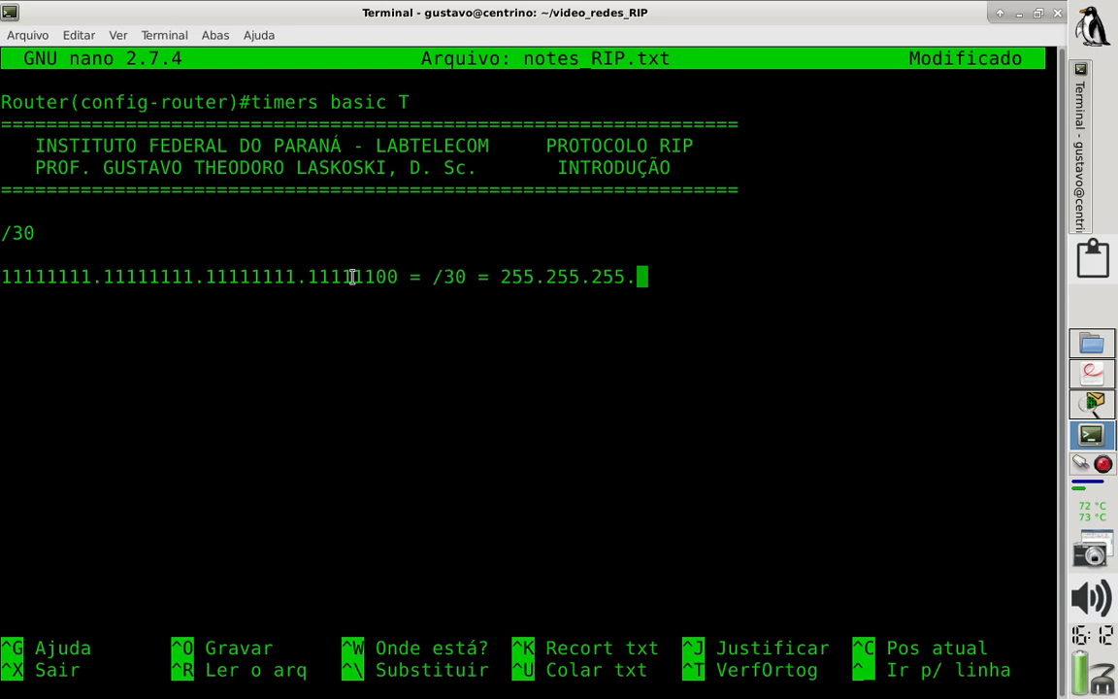
drag(314, 276, 399, 276)
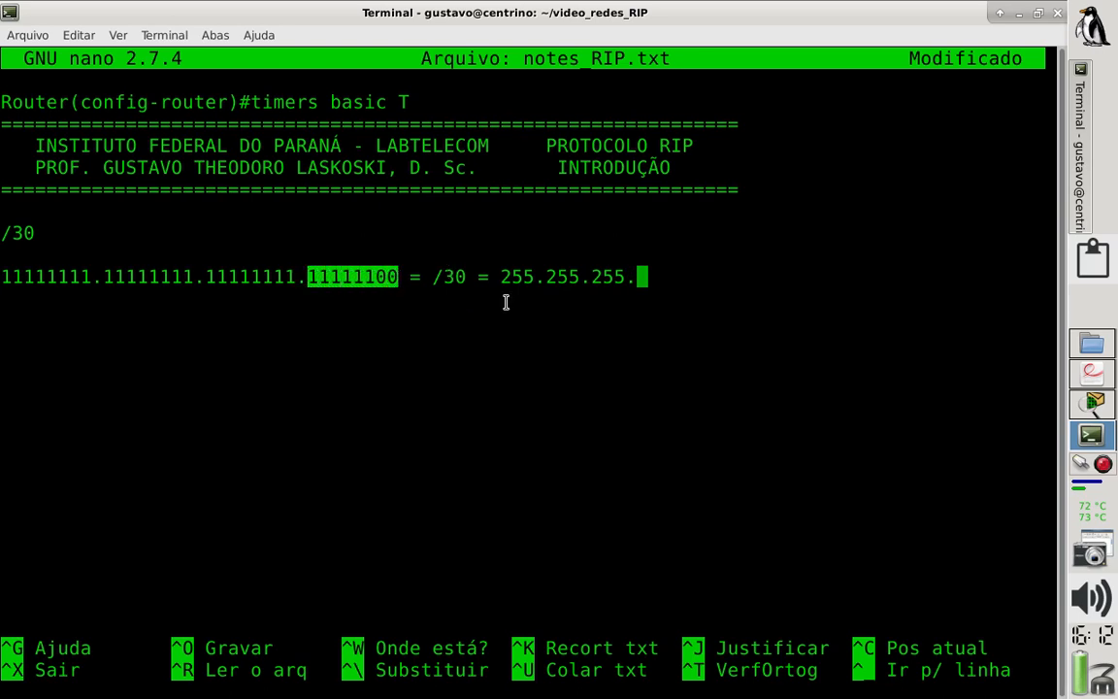
click(648, 277)
text(252)
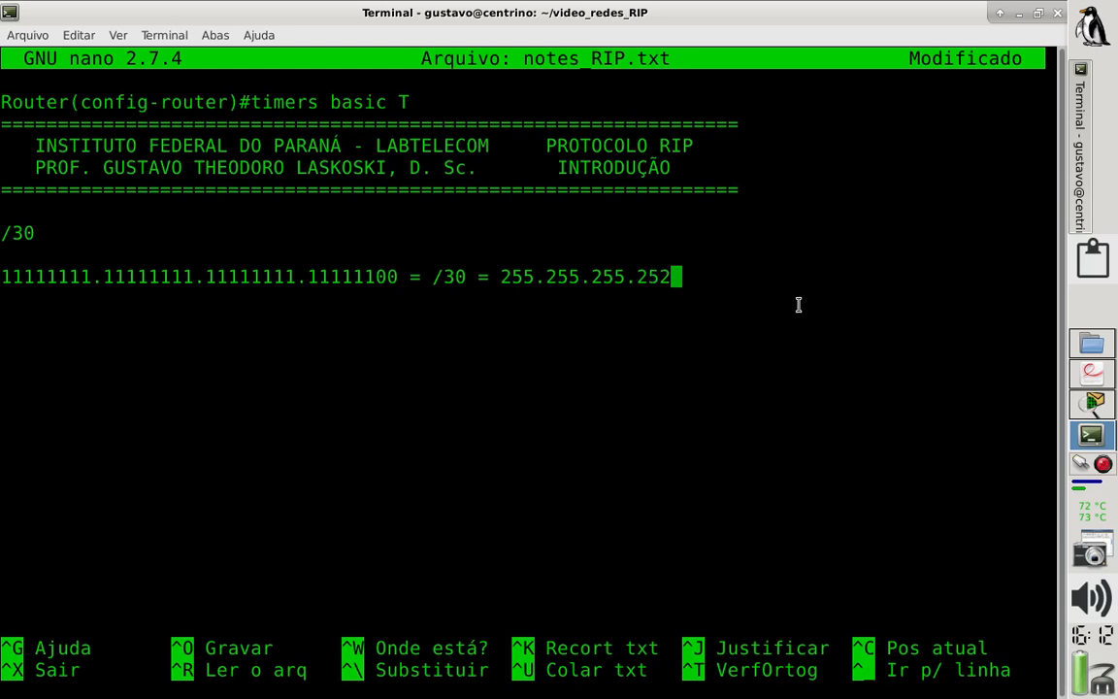
key(ctrl+o)
key(Return)
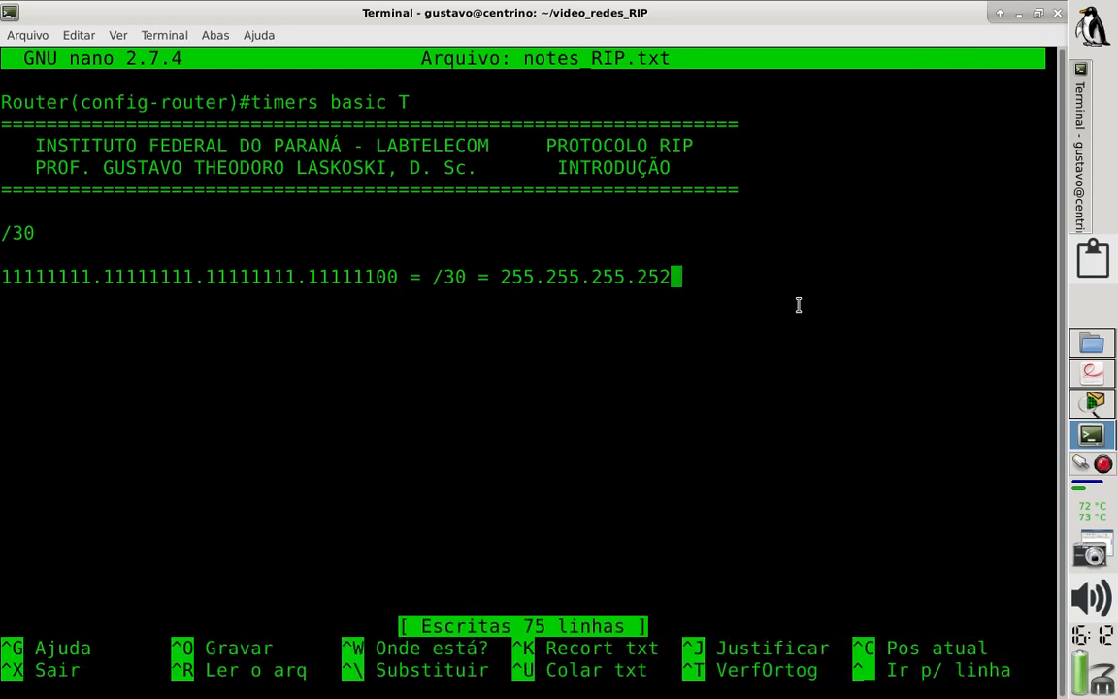
- Add the bit pattern rrrrrrrr.rrrrrrrr.rrrrrrrr.sssssshh directly under the mask and highlight its network, subnet and host portions
key(Return)
text(rrrrrrrr.)
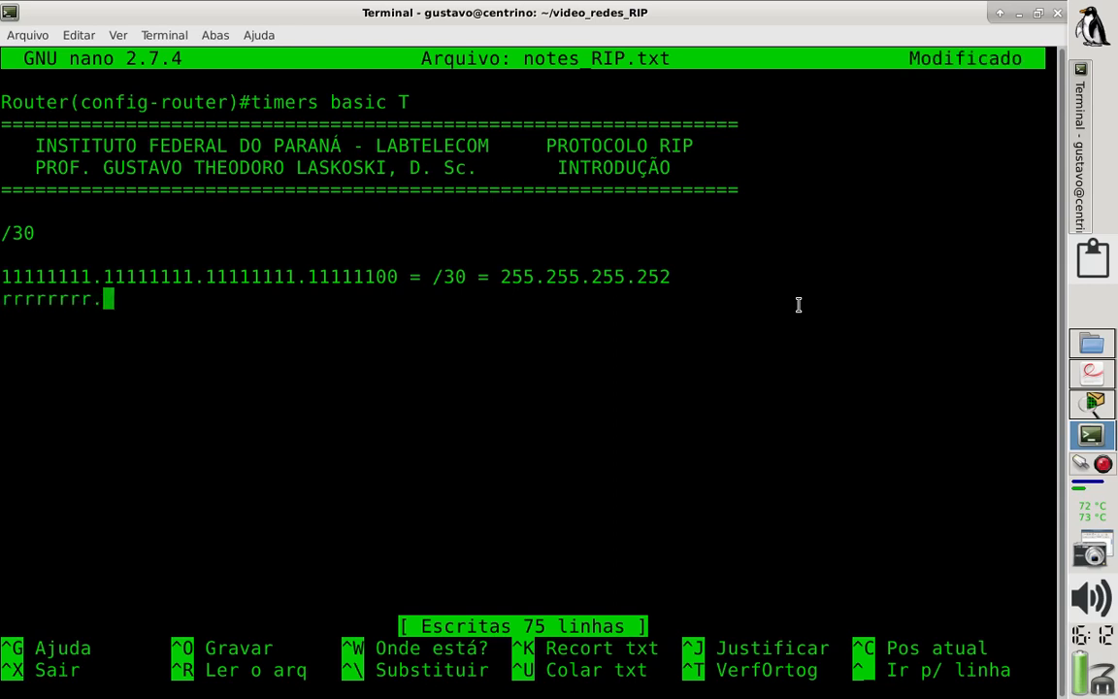
text(rrrrrrrr.rr)
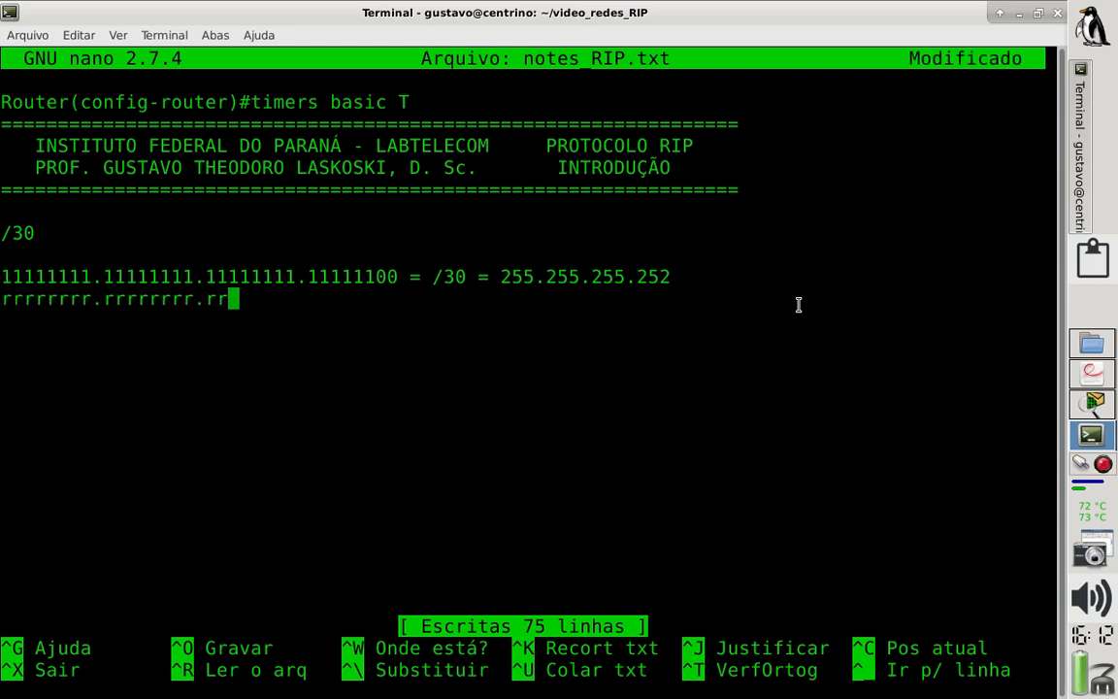
text(rrrrrr.)
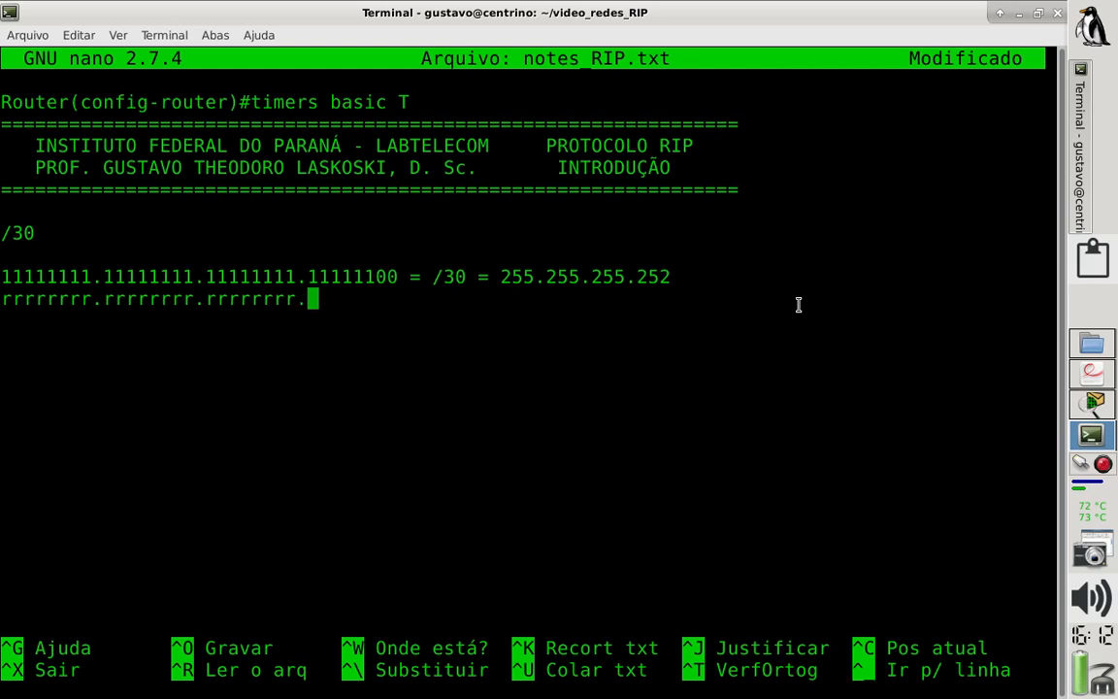
text(ssssss)
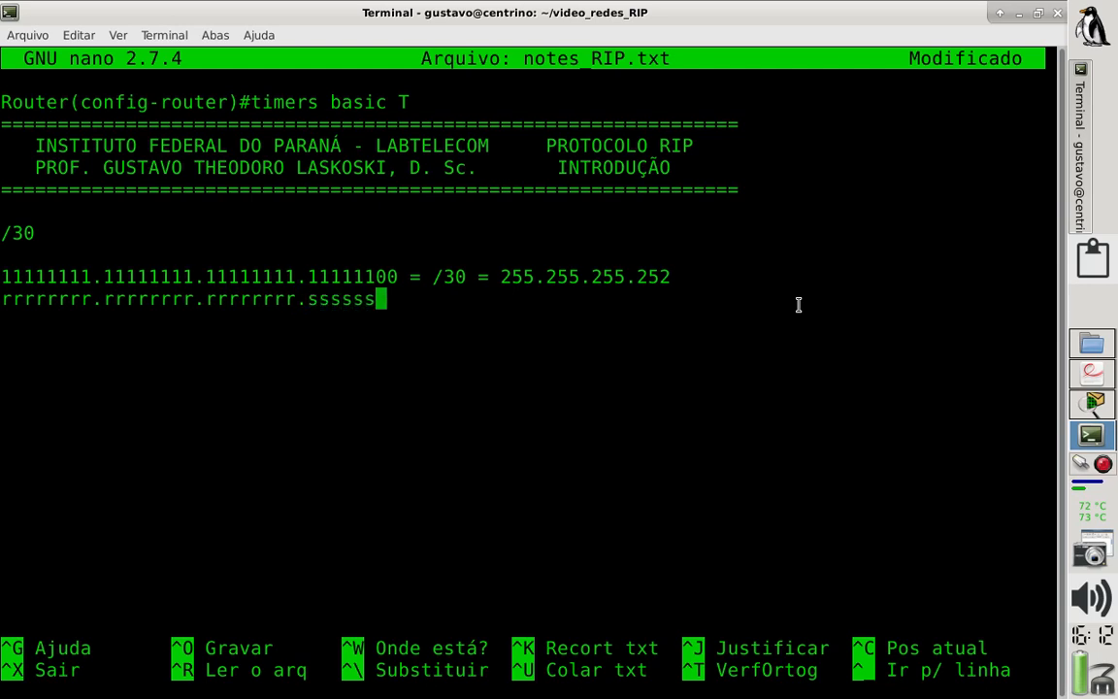
text(hh)
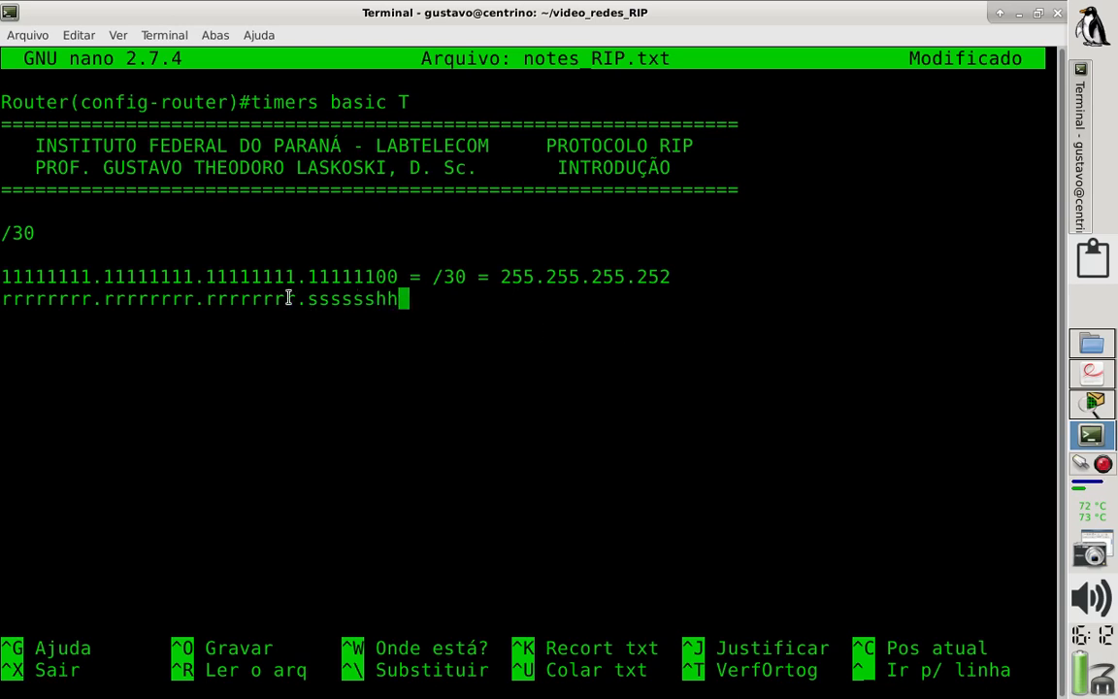
drag(296, 300, 3, 302)
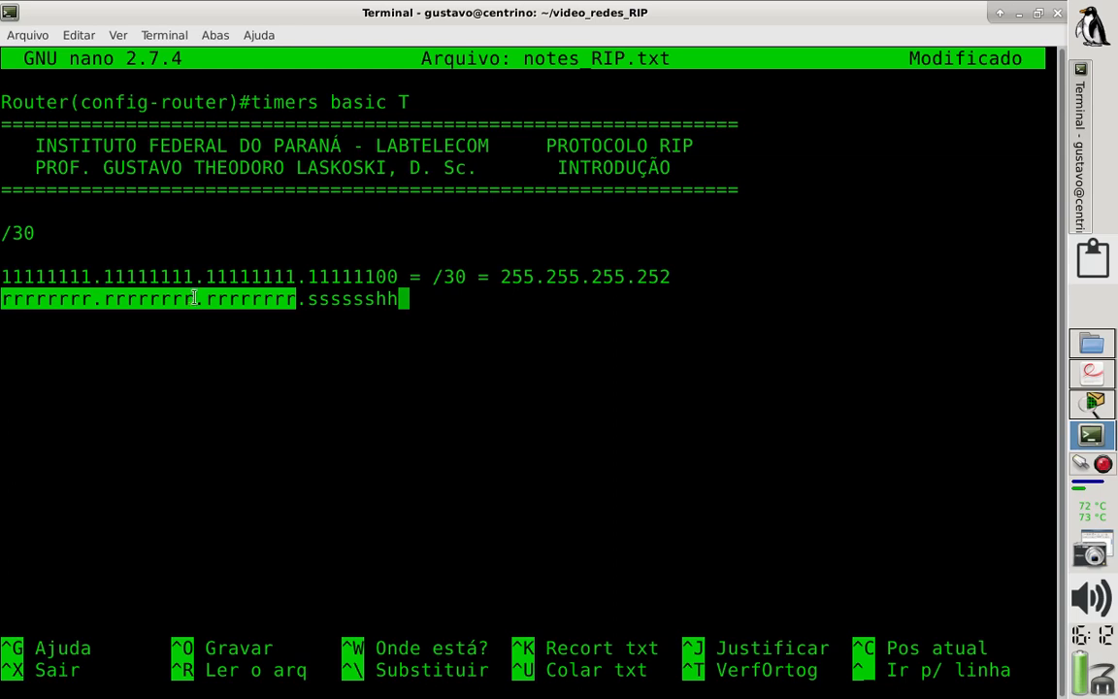
click(318, 302)
drag(319, 302, 409, 301)
click(376, 299)
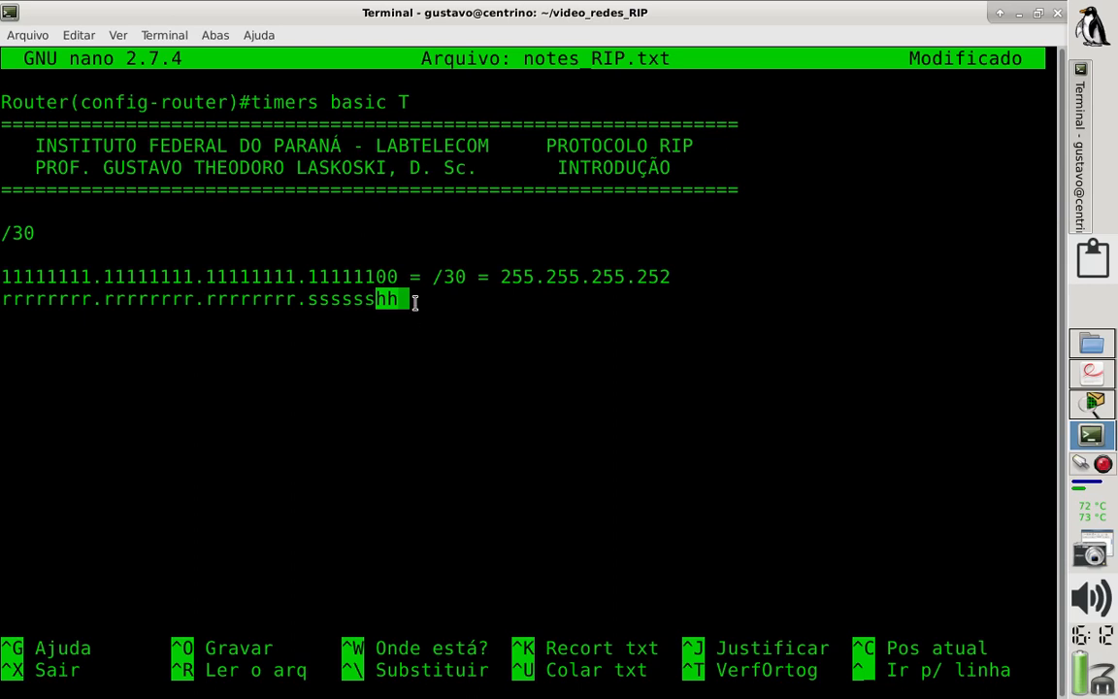
click(417, 302)
- Write "ssssss= 000000" as the first subnet's bits, one blank line below the bit pattern
key(Return)
key(Return)
key(Return)
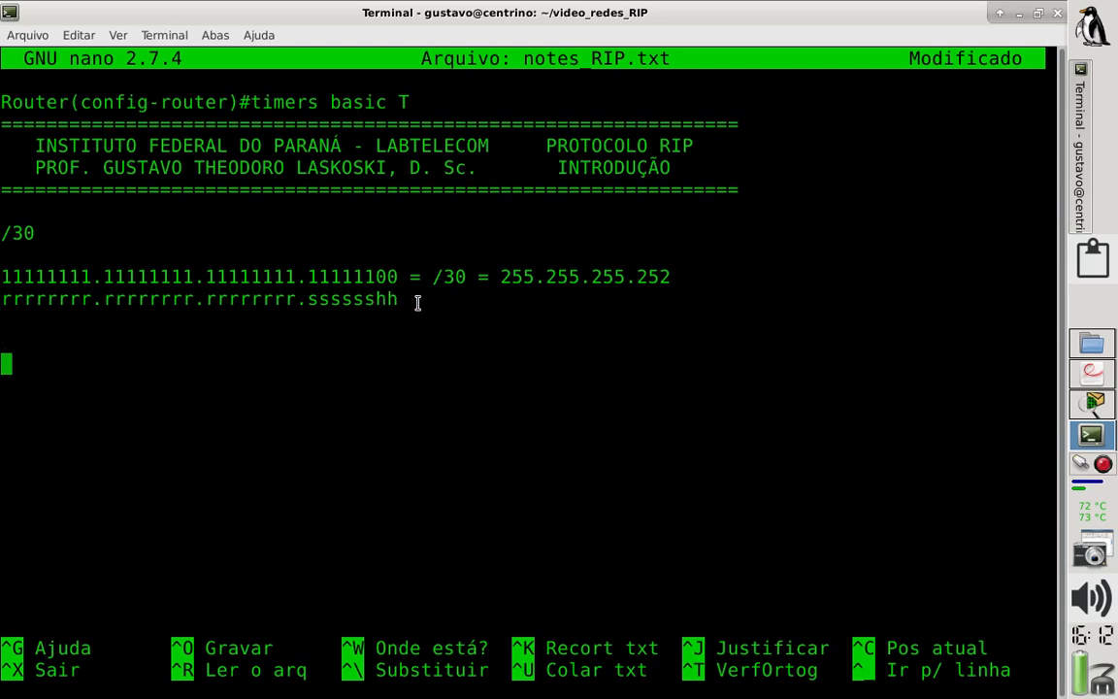
key(BackSpace)
text(sss)
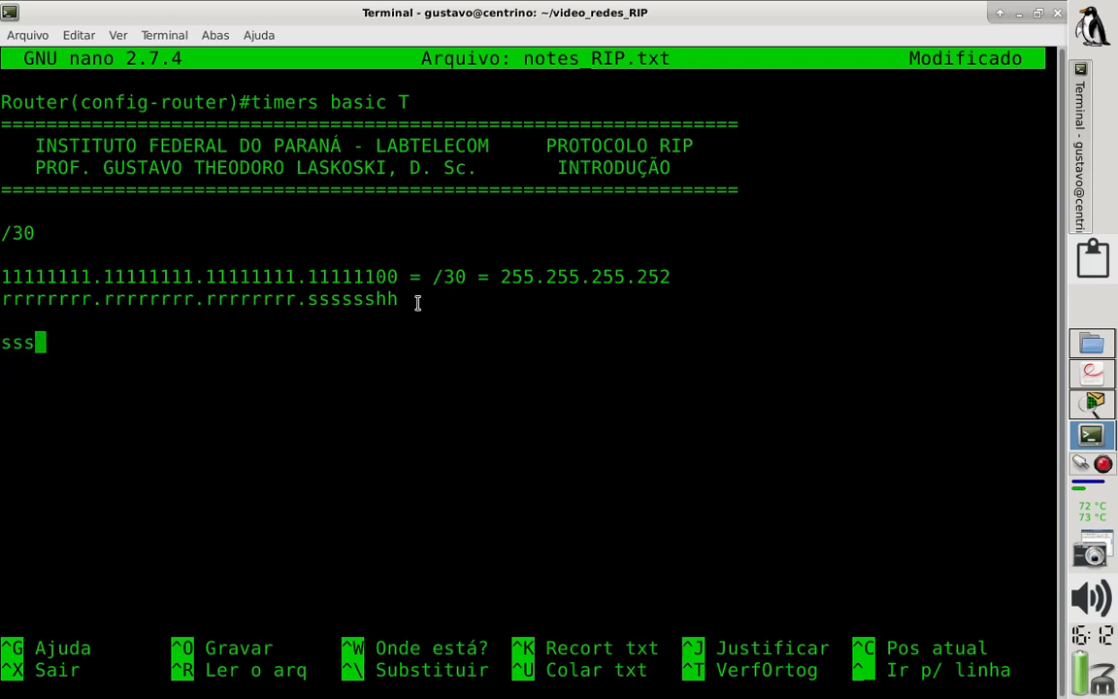
text(ssss)
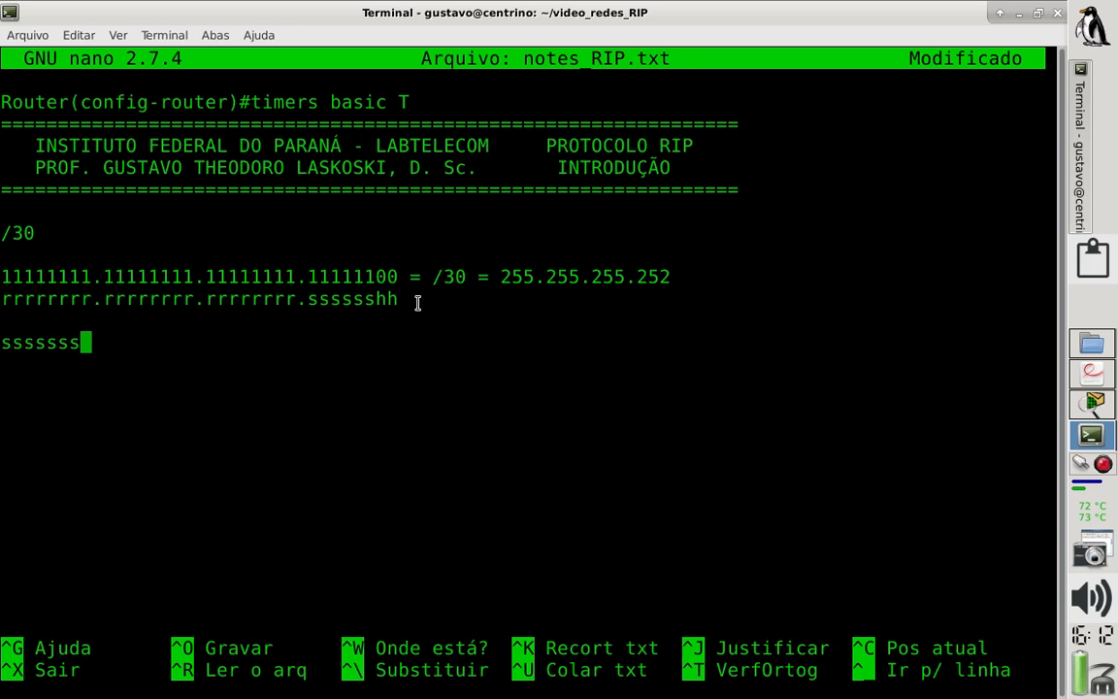
key(BackSpace)
text(= 000000)
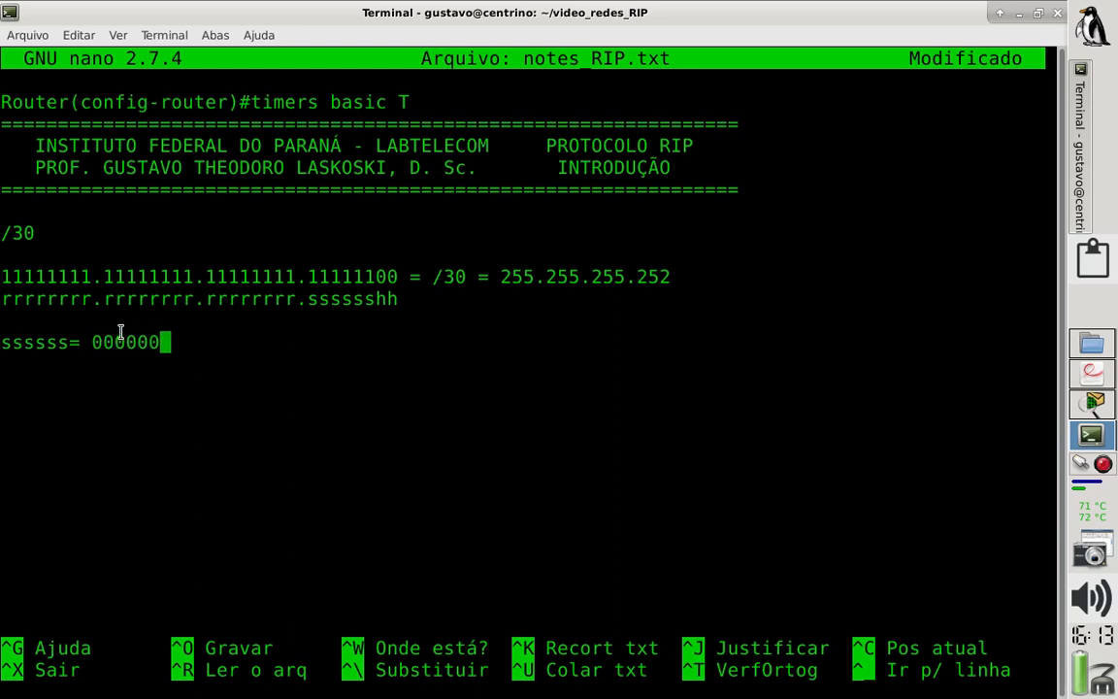
- Append the host bits "hh" to the 000000 subnet value and leave a blank line beneath it
key(Left)
key(Left)
key(Left)
key(Left)
key(Right)
key(Right)
key(Right)
key(Right)
text(hh)
key(Return)
key(Return)
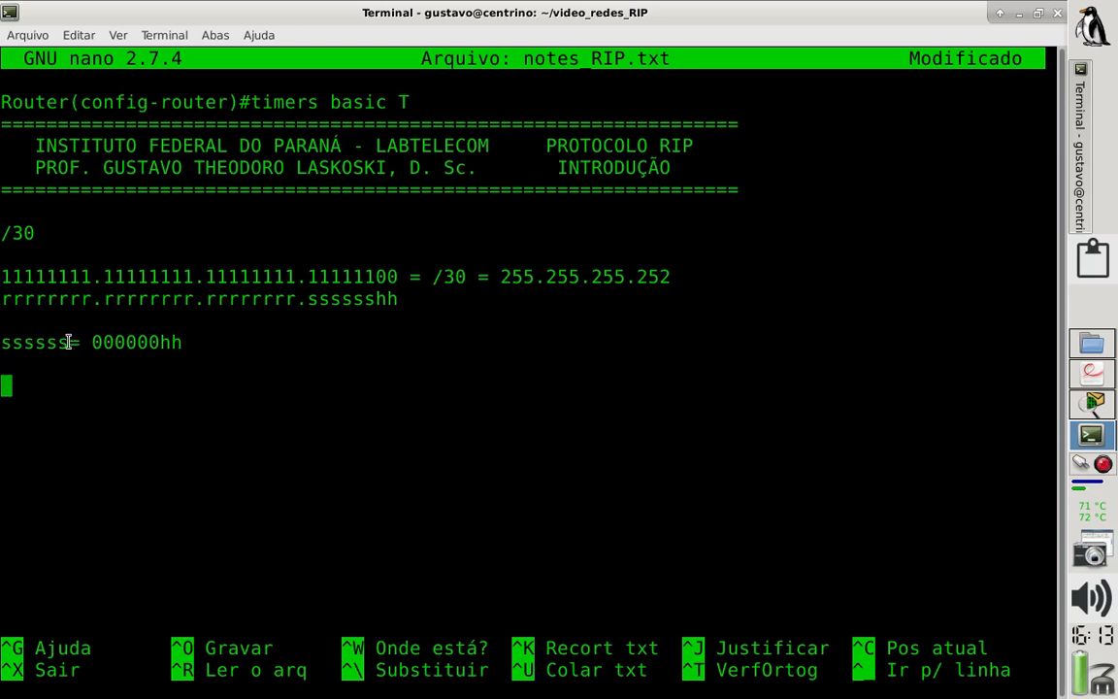
- Insert the heading "SR0" on its own line above the ssssss line and highlight the six subnet zeros
key(Up)
key(Up)
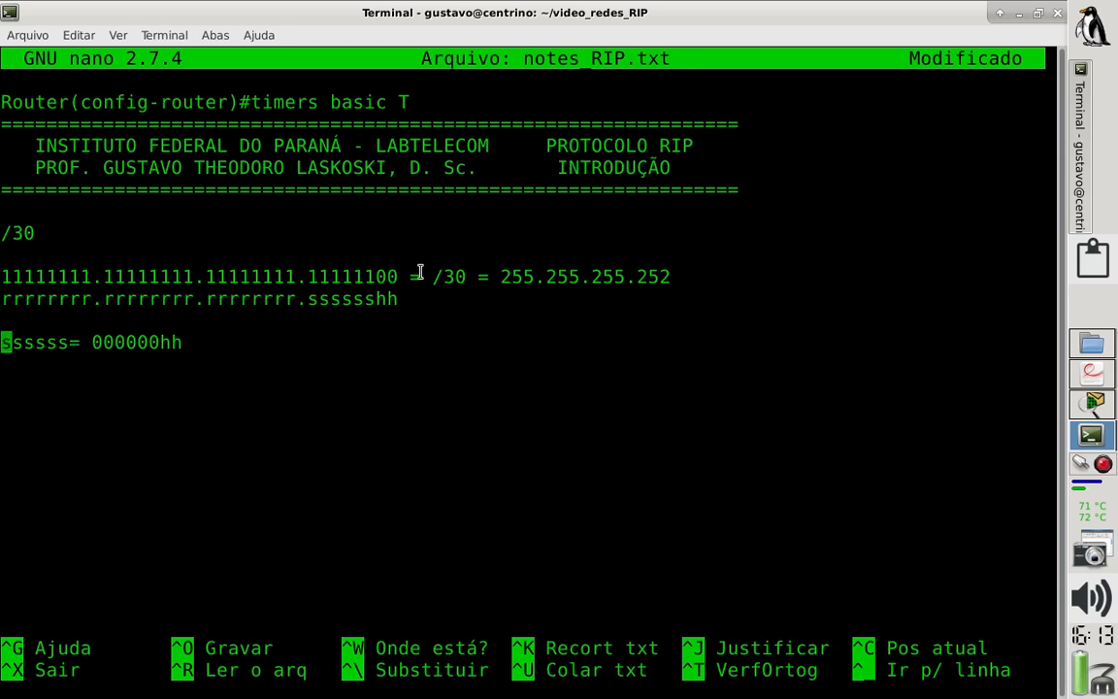
key(Return)
key(Up)
text(S)
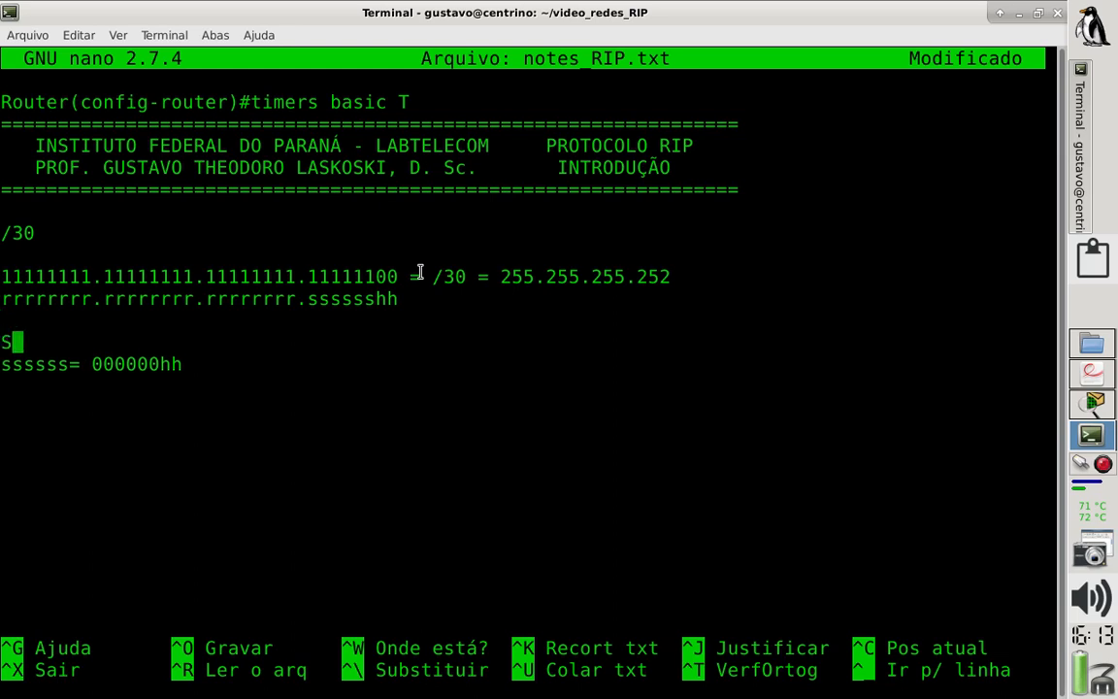
text(R0)
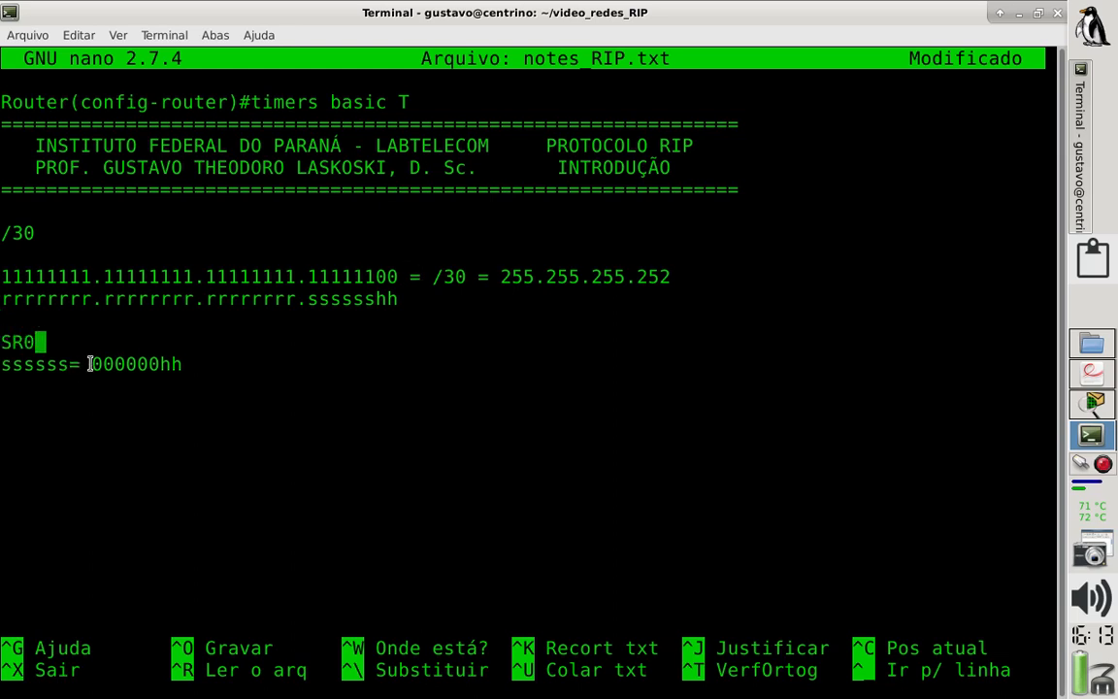
drag(92, 364, 155, 364)
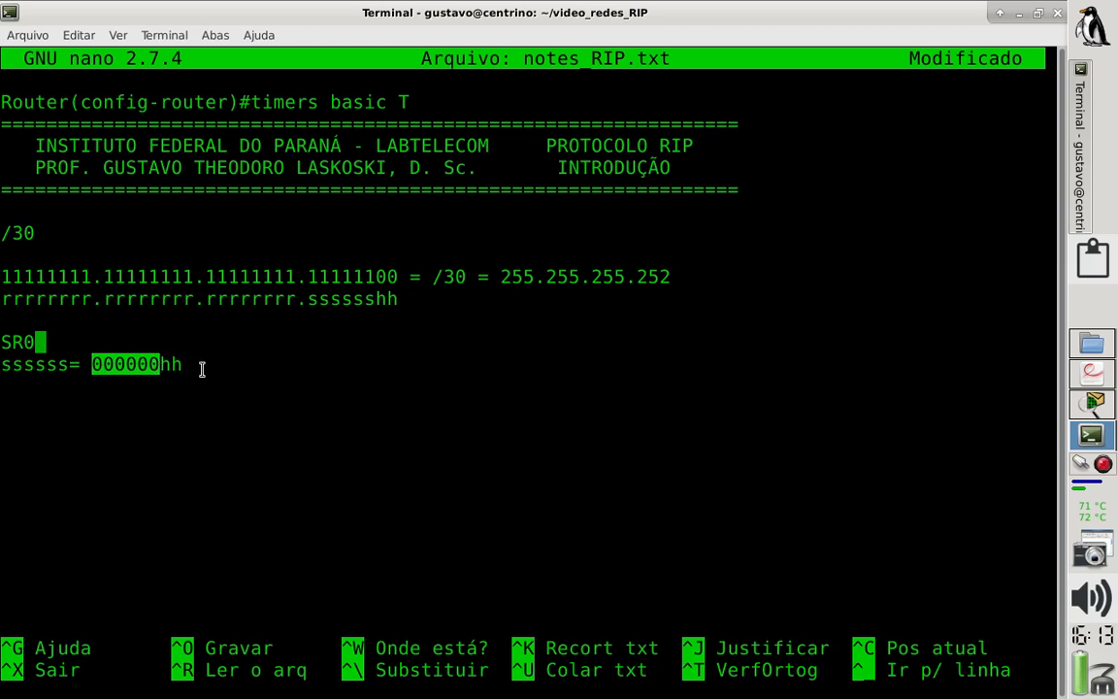
click(201, 366)
- Break the subnet line after "ssssss=" so that 000000hh sits on its own line
key(Down)
key(Down)
key(Down)
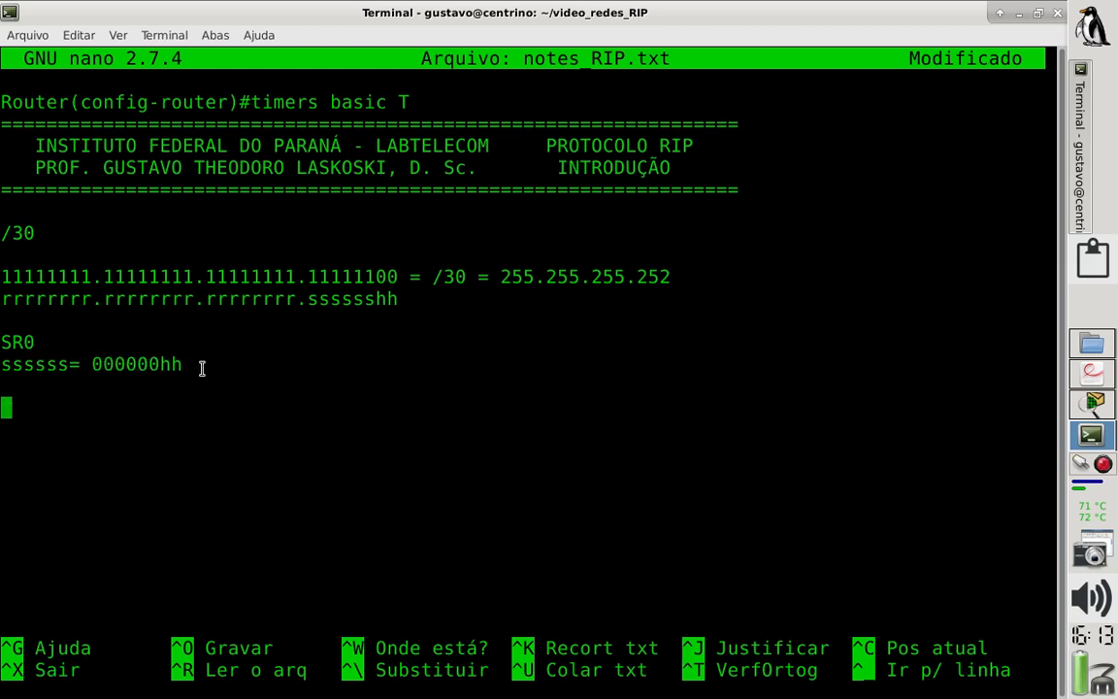
key(Up)
key(Up)
key(Right)
key(Right)
key(Right)
key(Right)
key(Right)
key(Return)
key(Down)
key(Down)
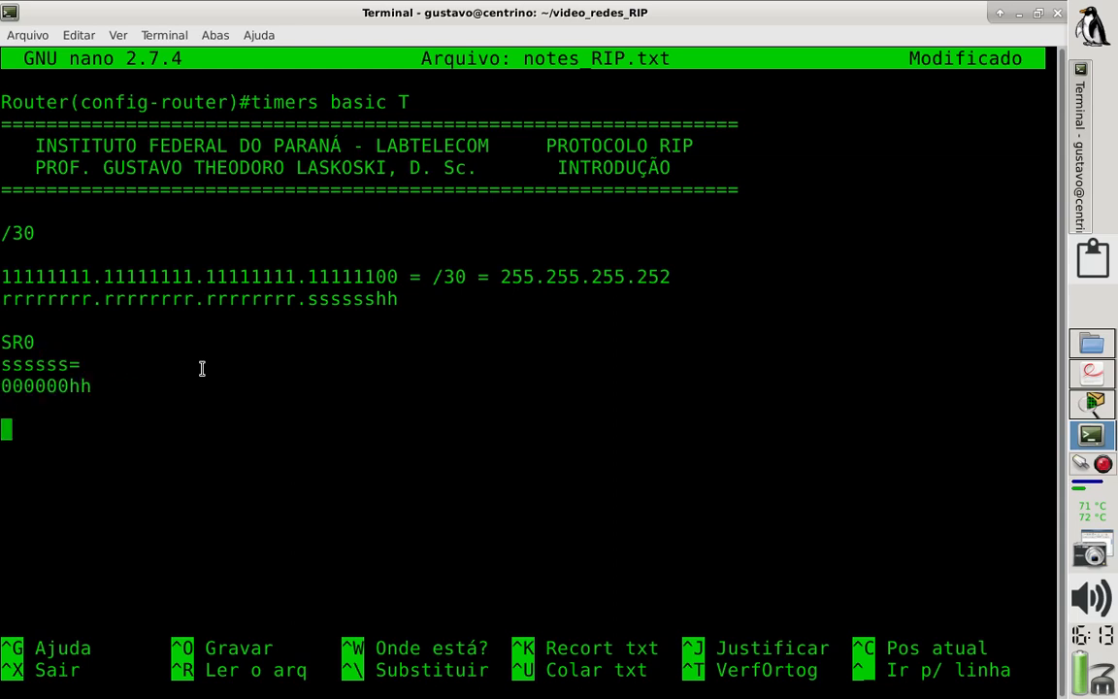
- Write 00000000 on the line under 000000hh and highlight its two host bits
key(Up)
text(000000)
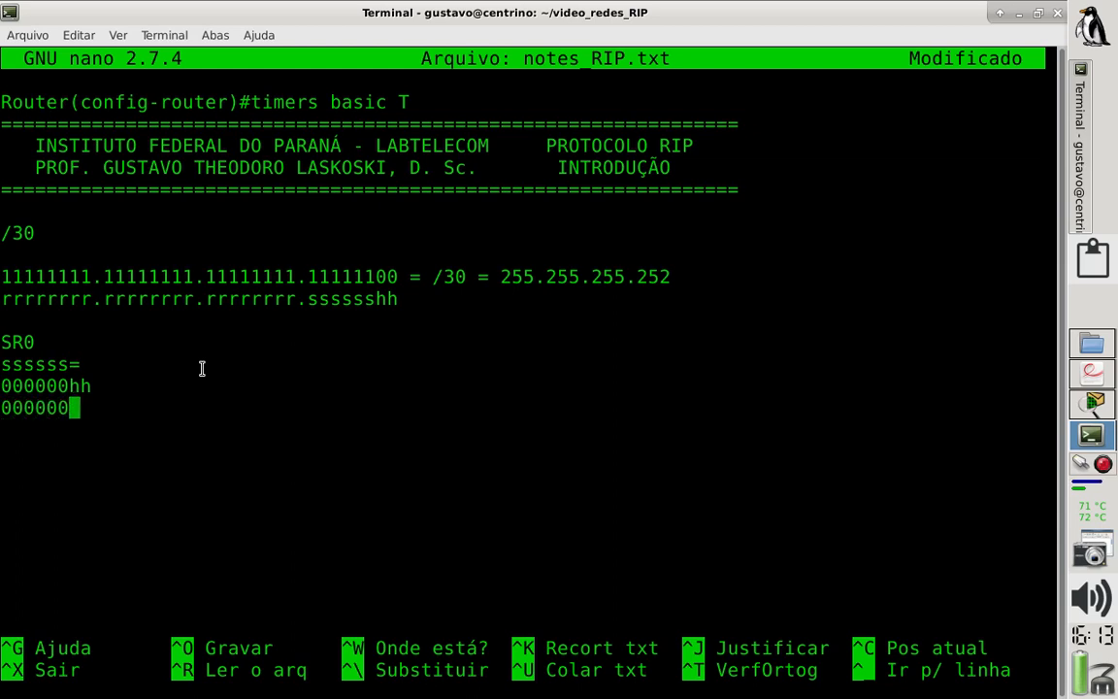
text(00)
mouse_move(69, 413)
mouse_down()
mouse_move(92, 409)
mouse_move(87, 386)
mouse_move(87, 408)
mouse_up()
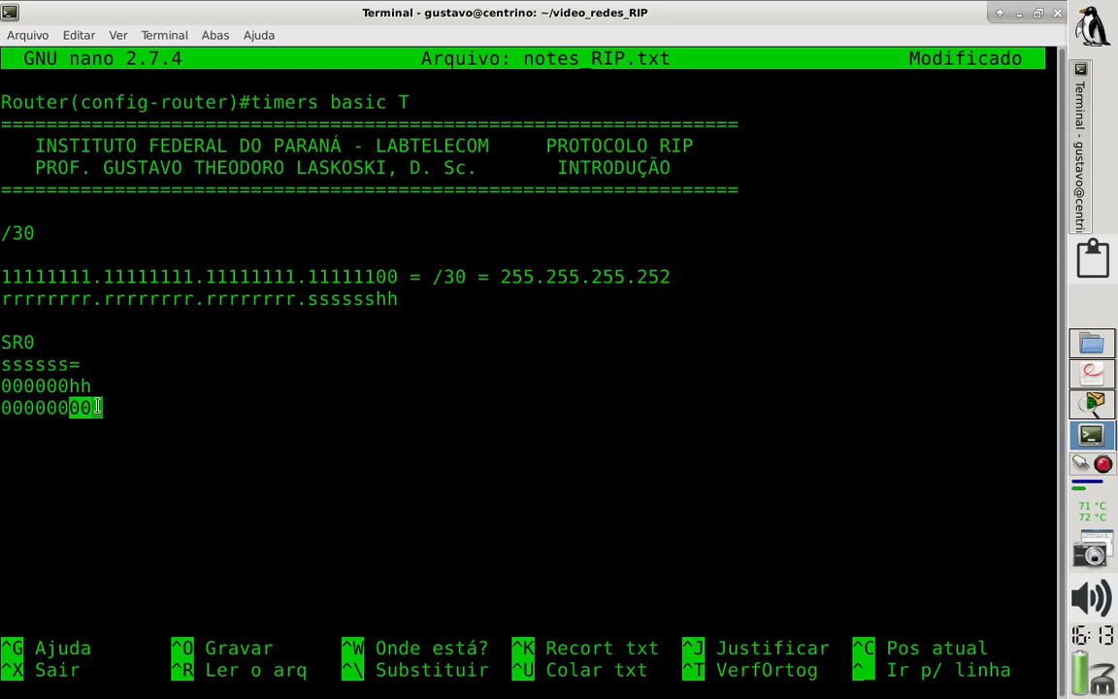
click(98, 401)
- Annotate the 00000000 line with "(end. da sub-rede 0)" and start a new line below it
text(*E)
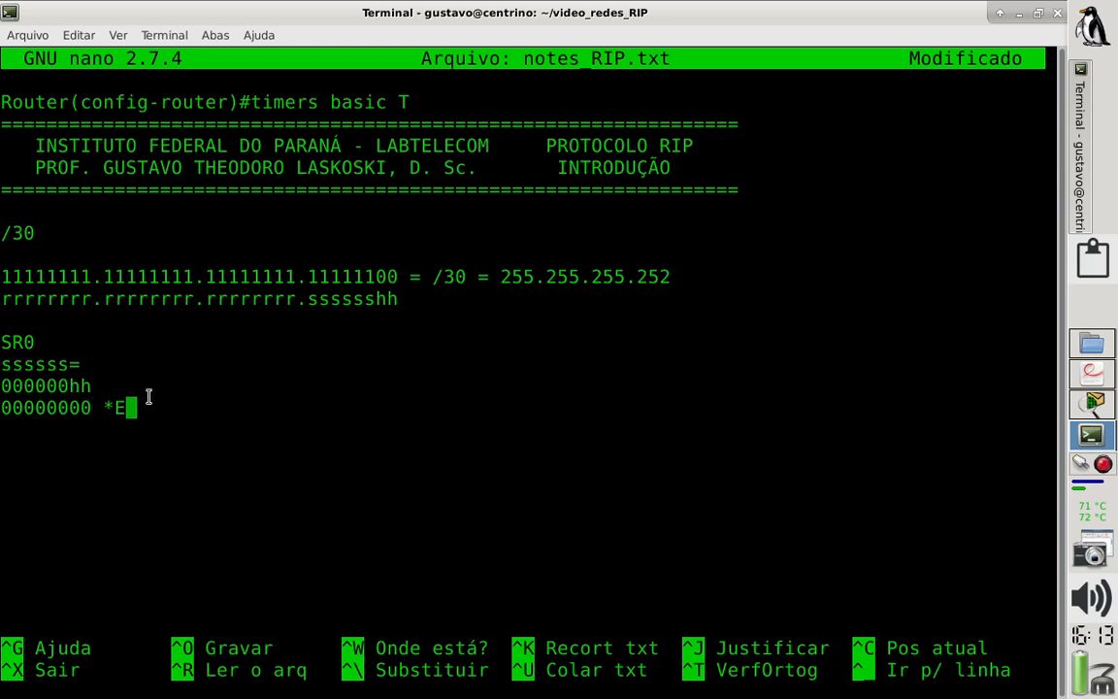
key(BackSpace)
key(BackSpace)
text((end. d)
text(e)
key(BackSpace)
text(d)
key(BackSpace)
text(e)
key(BackSpace)
text(a sub-rde)
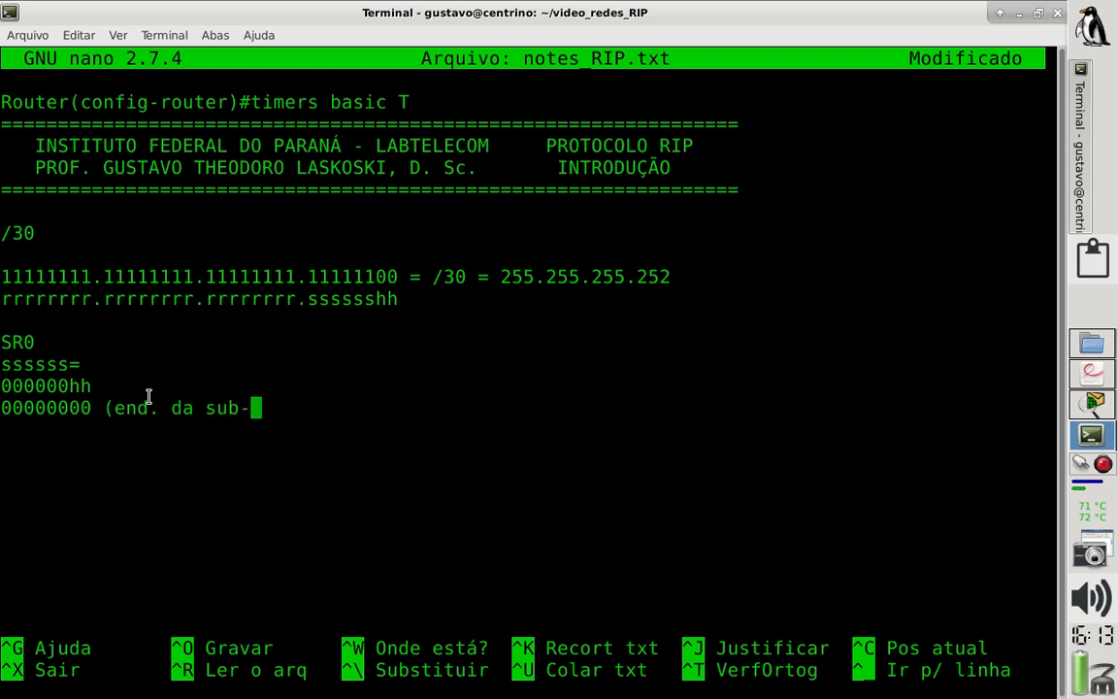
key(BackSpace)
key(BackSpace)
text(ede)
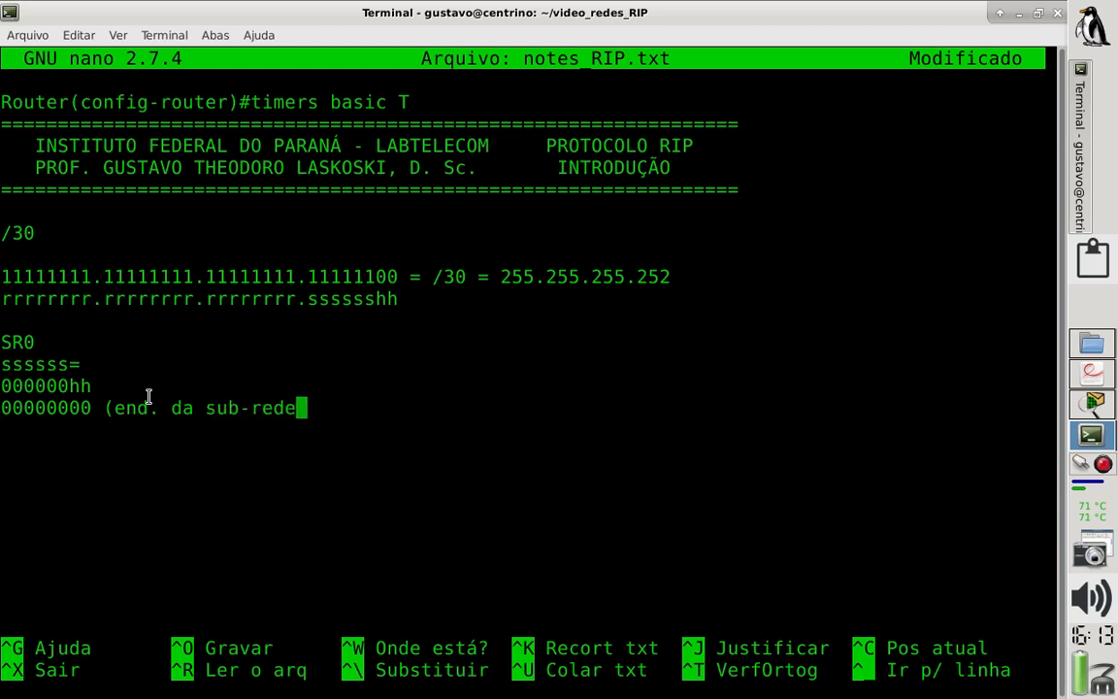
text( 0))
key(Return)
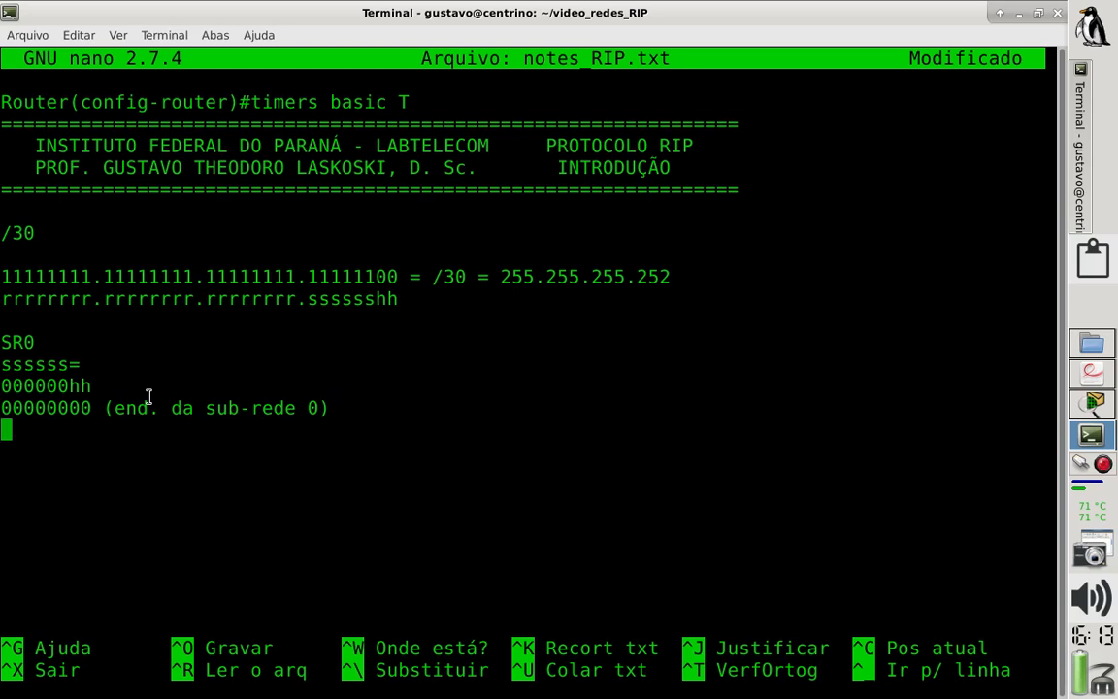
- Write 00000001 on the line under the subnet 0 address and remove the equals sign after ssssss
text(-)
key(BackSpace)
text(000000)
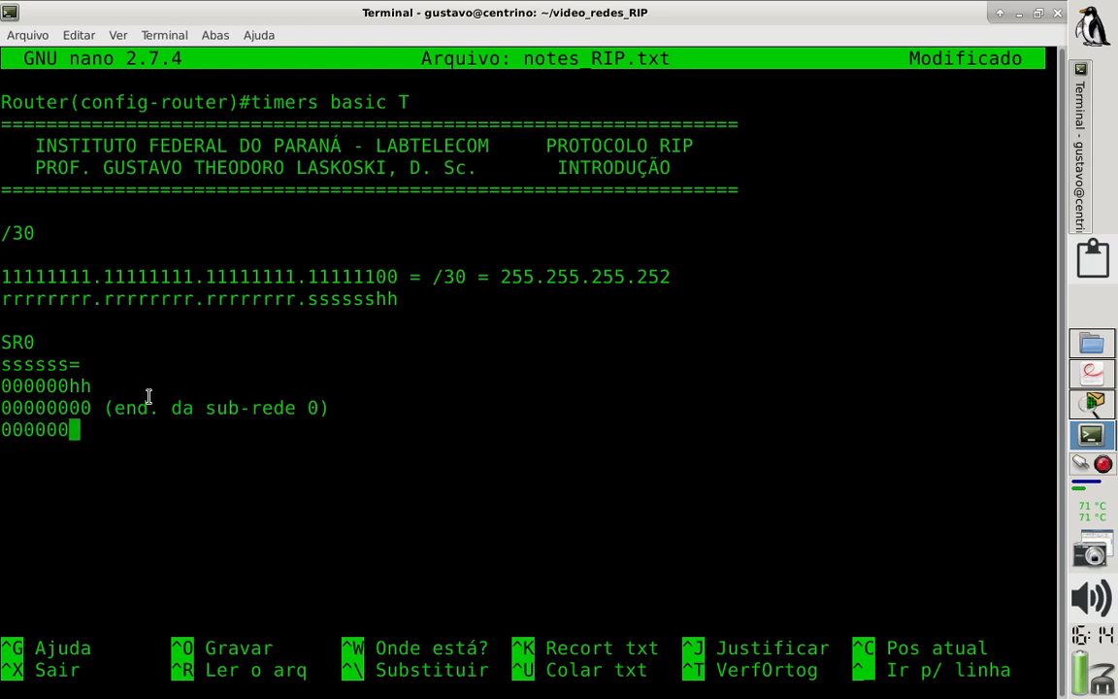
key(Up)
key(Up)
key(Up)
key(Delete)
key(Down)
key(Down)
key(Down)
text(01)
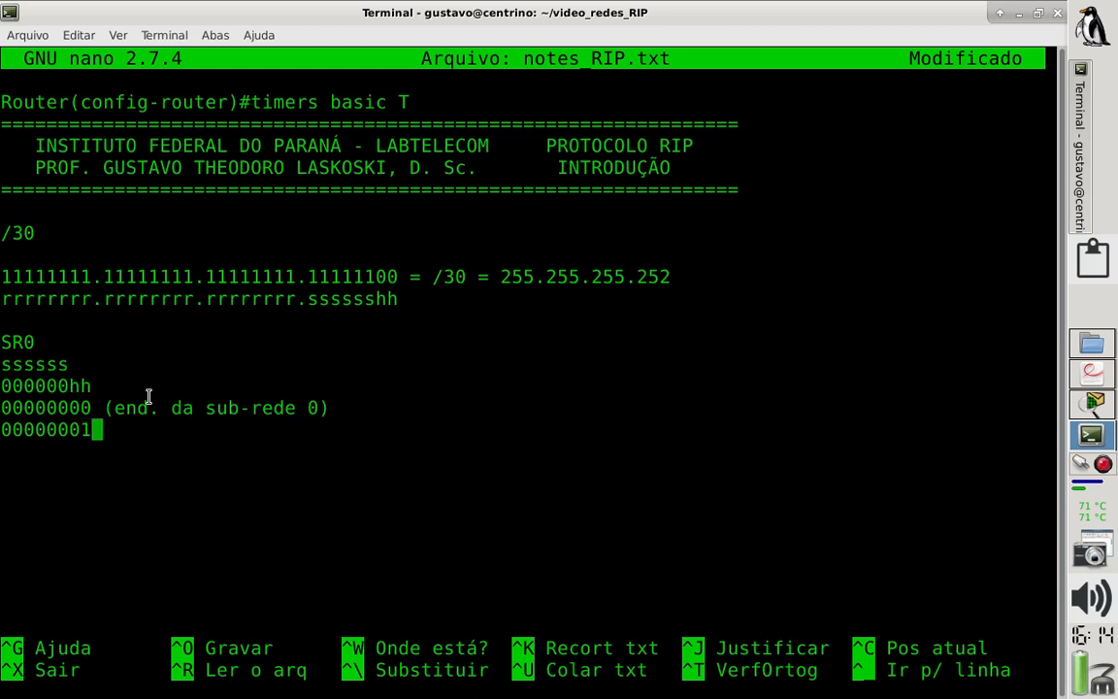
text( =)
- Append " =" to the 00000001 line and insert "= 0" before the annotation on the 00000000 line
key(Up)
text(=)
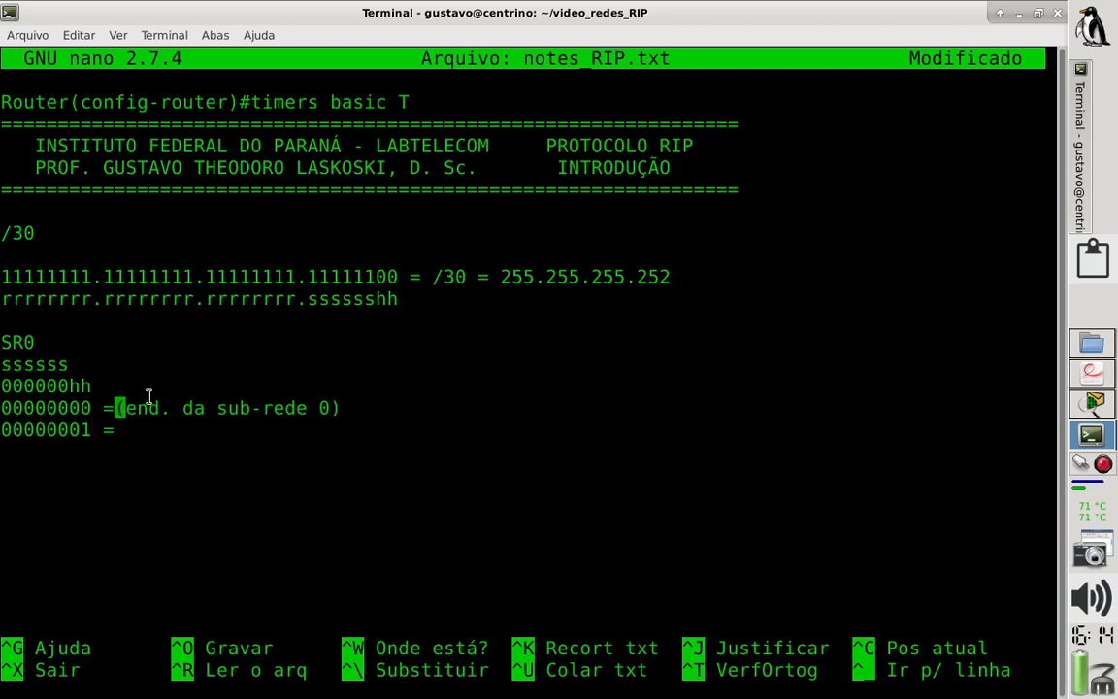
key(Left)
key(Left)
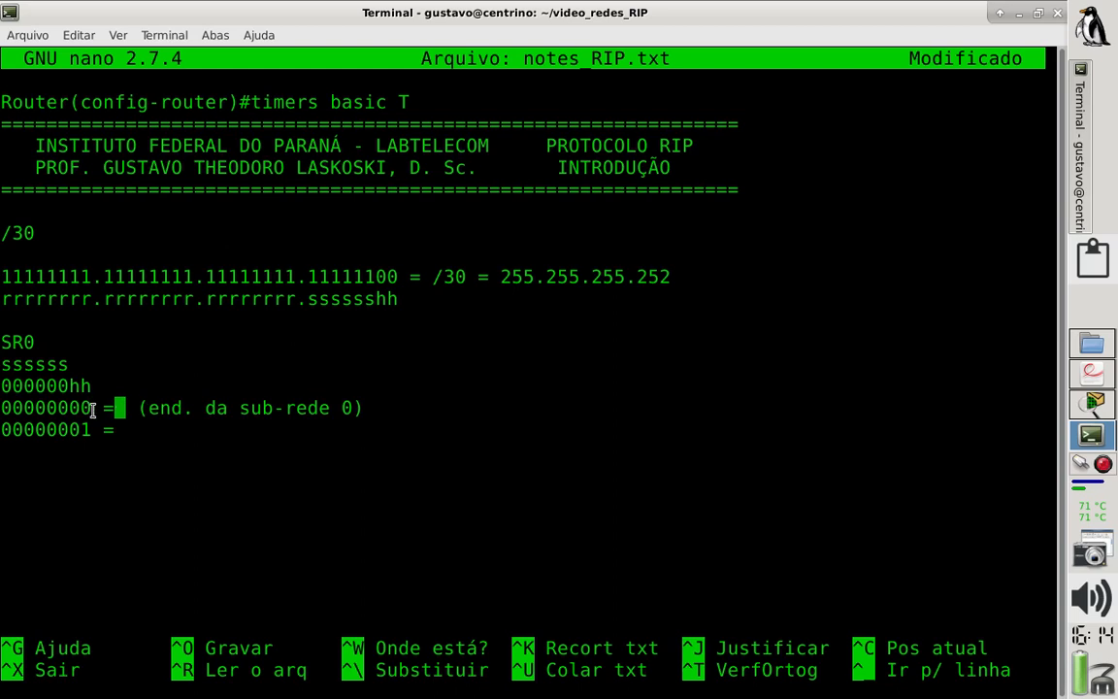
drag(91, 407, 3, 407)
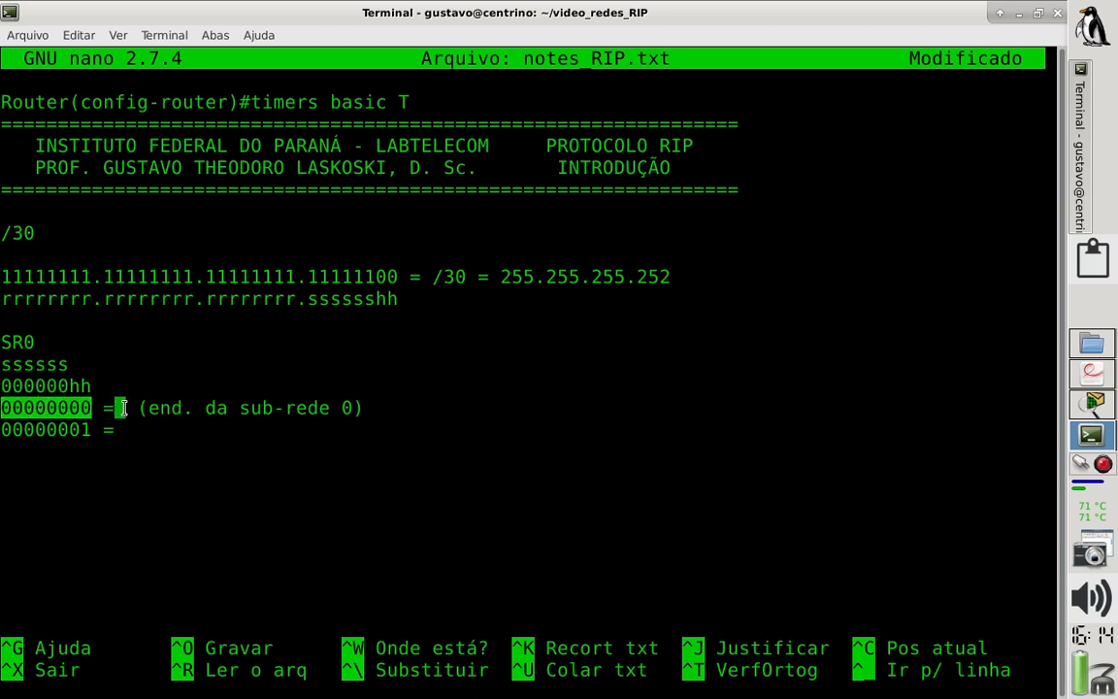
text(0)
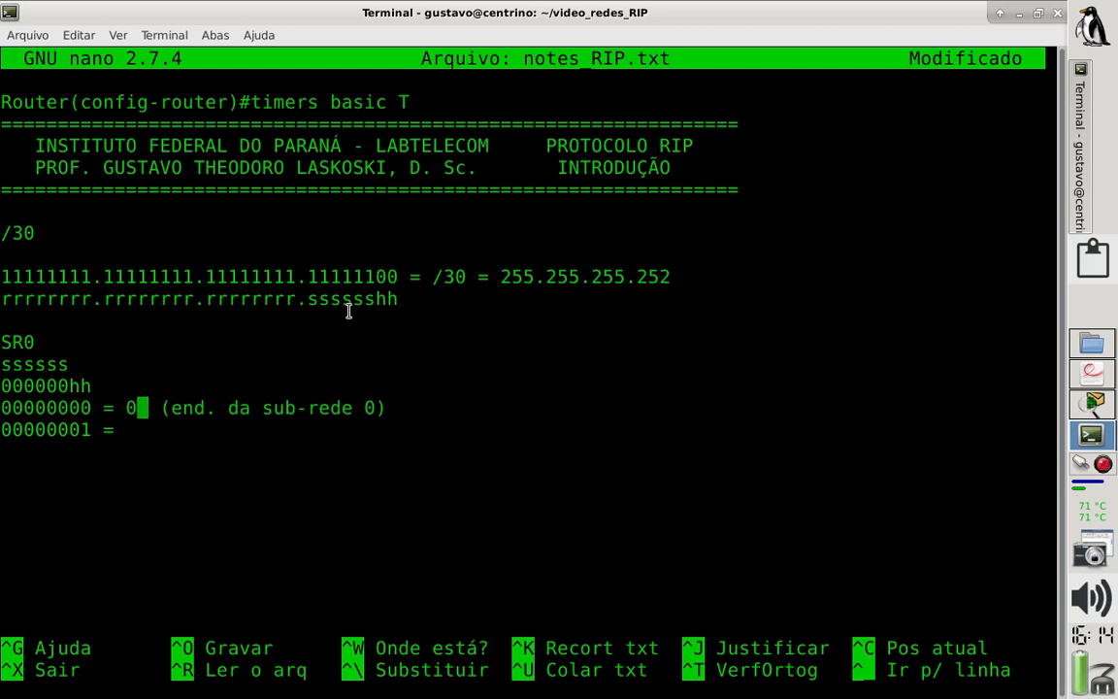
key(Right)
key(BackSpace)
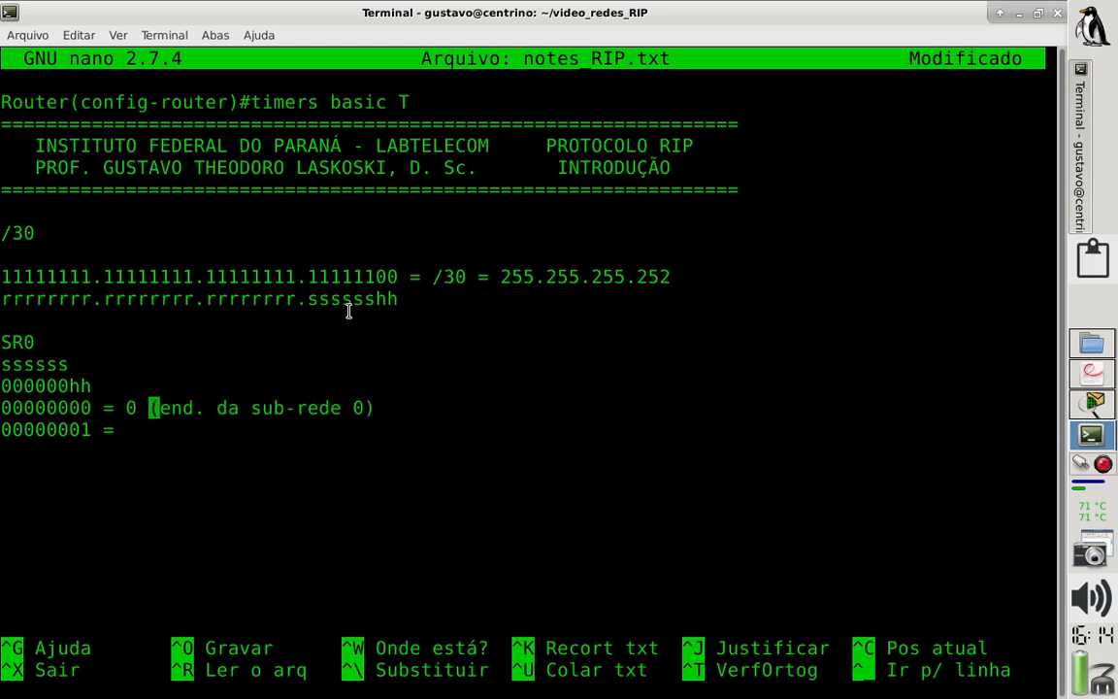
- Remove the space before the equals sign on both the 00000000 and 00000001 lines
key(Down)
key(Left)
key(Up)
key(BackSpace)
key(Down)
key(Right)
key(BackSpace)
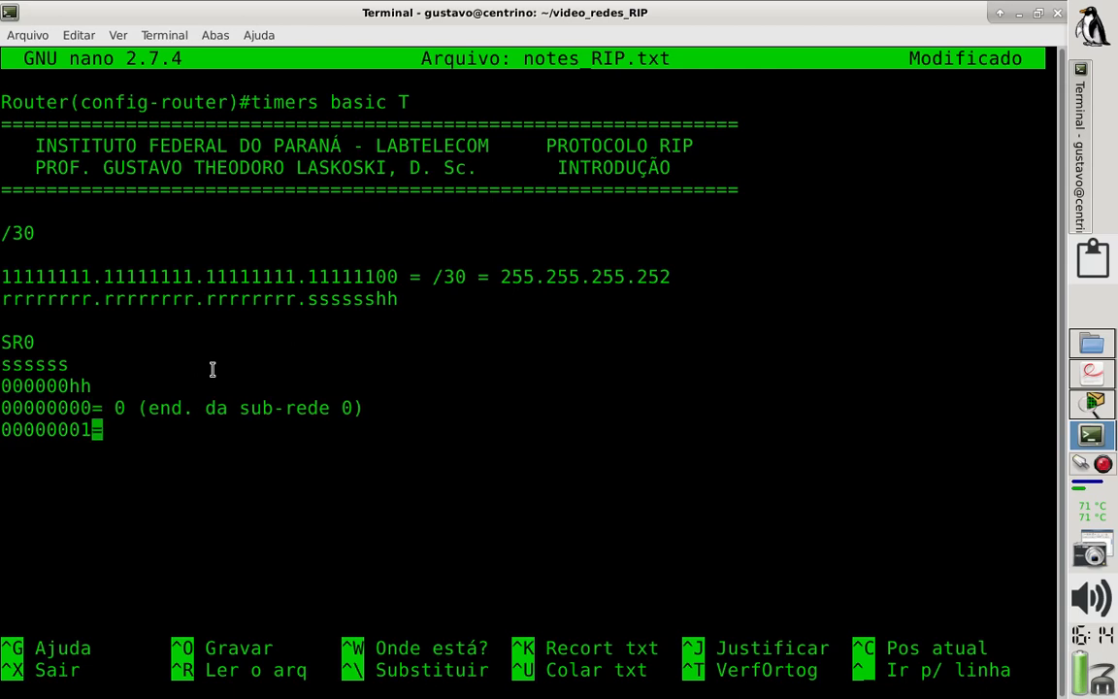
- Complete the 00000001 line with "1 (end. dispositivo 1)", highlighting the binary value and its two host bits
key(Right)
drag(92, 429, 2, 430)
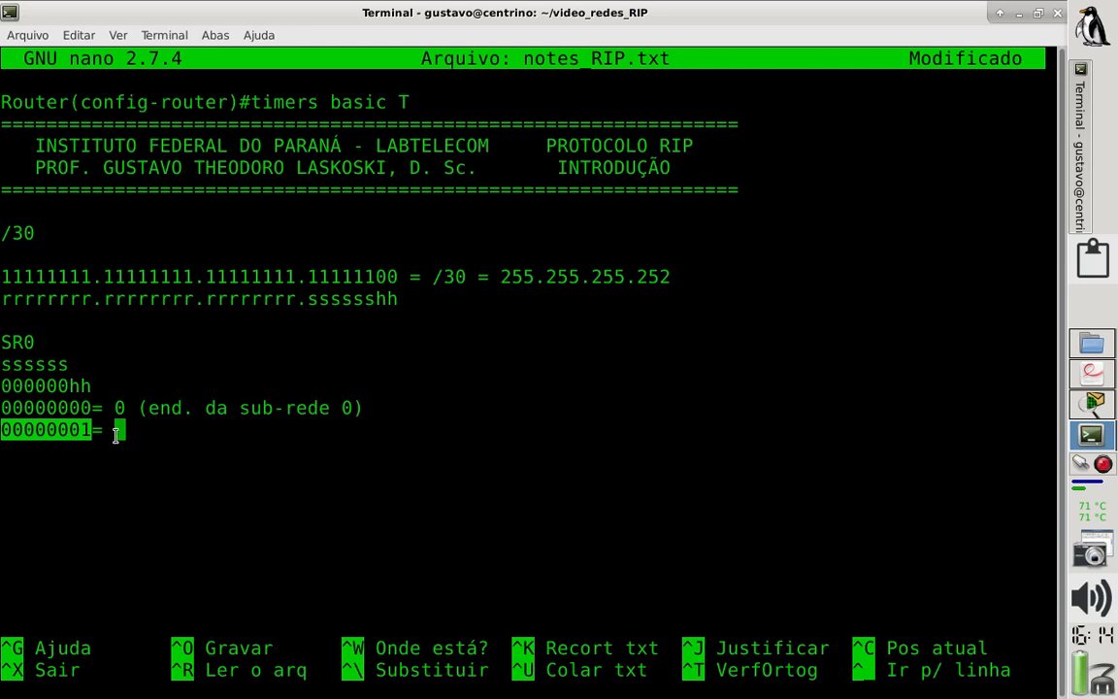
text(1 (ende)
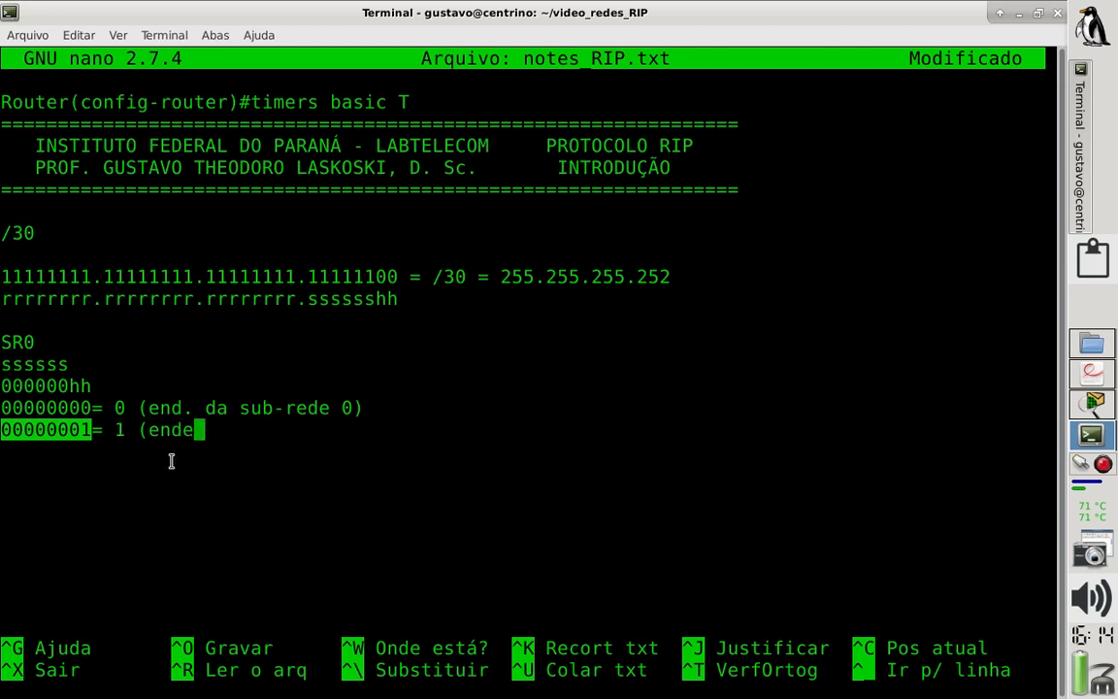
drag(75, 429, 94, 435)
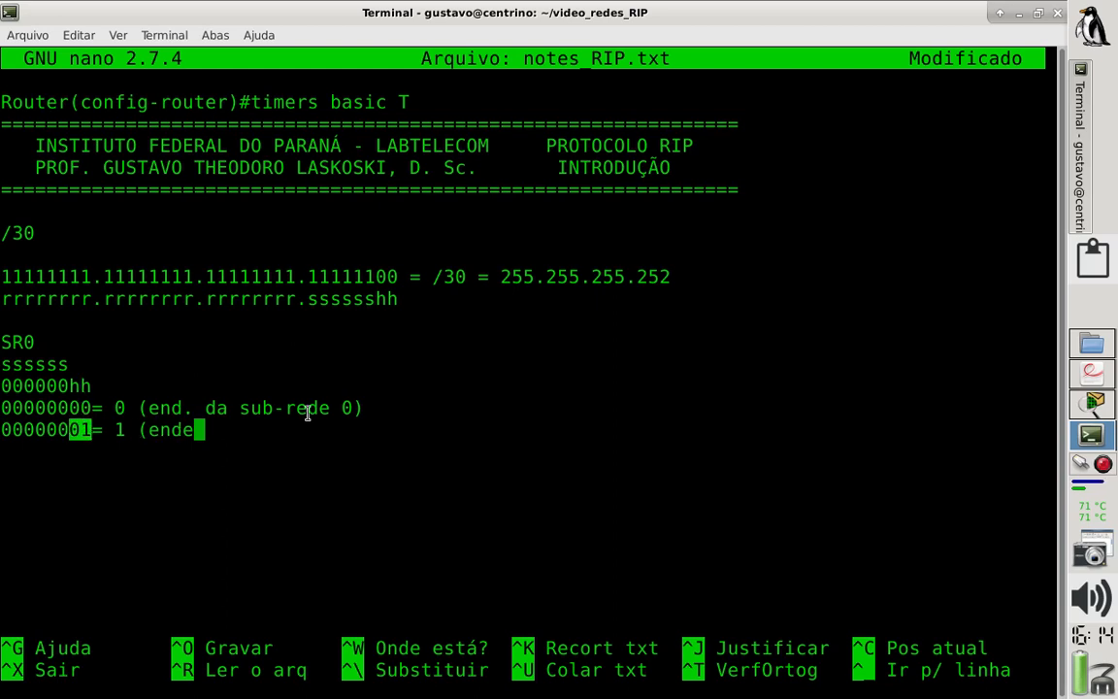
click(224, 430)
key(BackSpace)
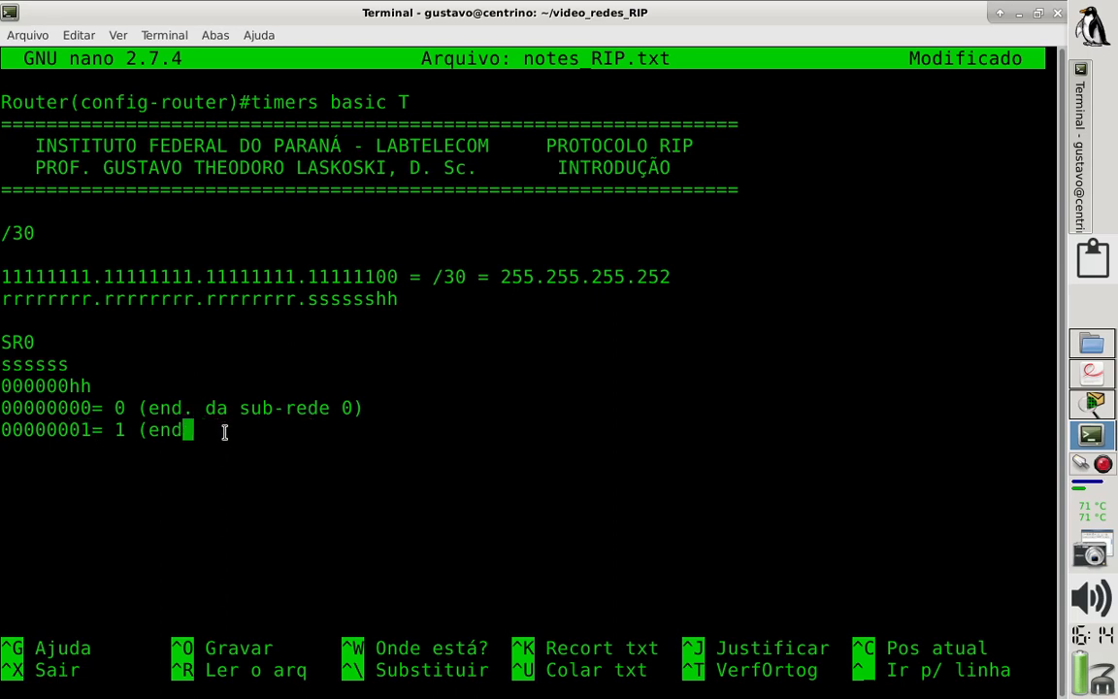
text(. dispositivo 1))
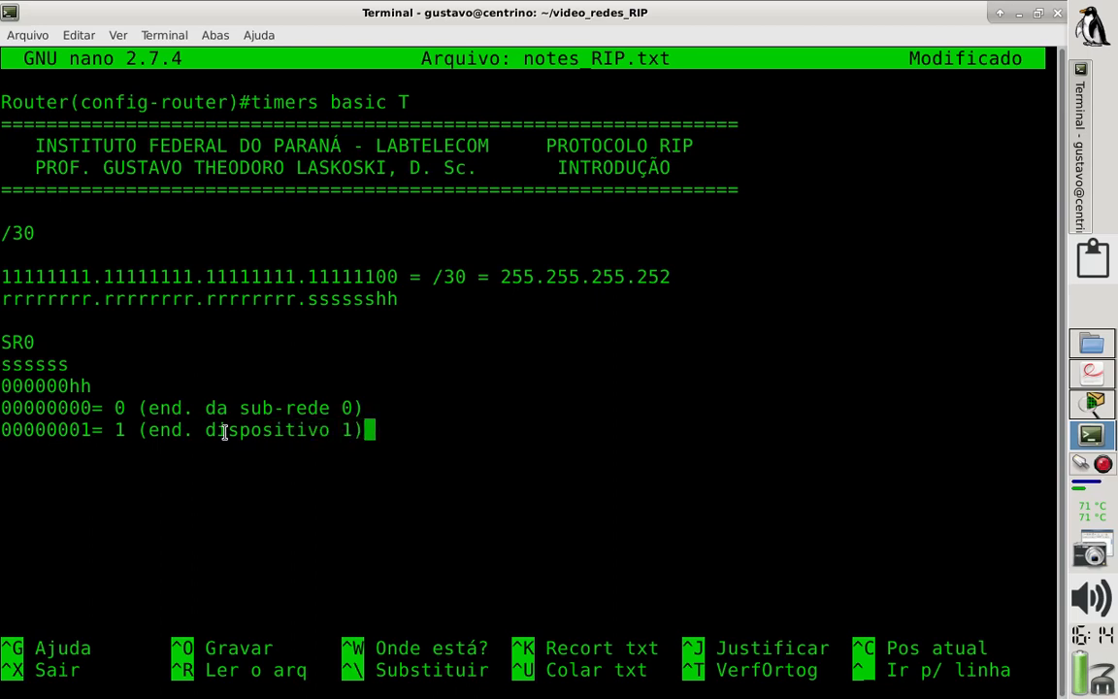
- Add the line "00000010= 2" below the first device address, highlighting the binary value
key(Return)
text(000)
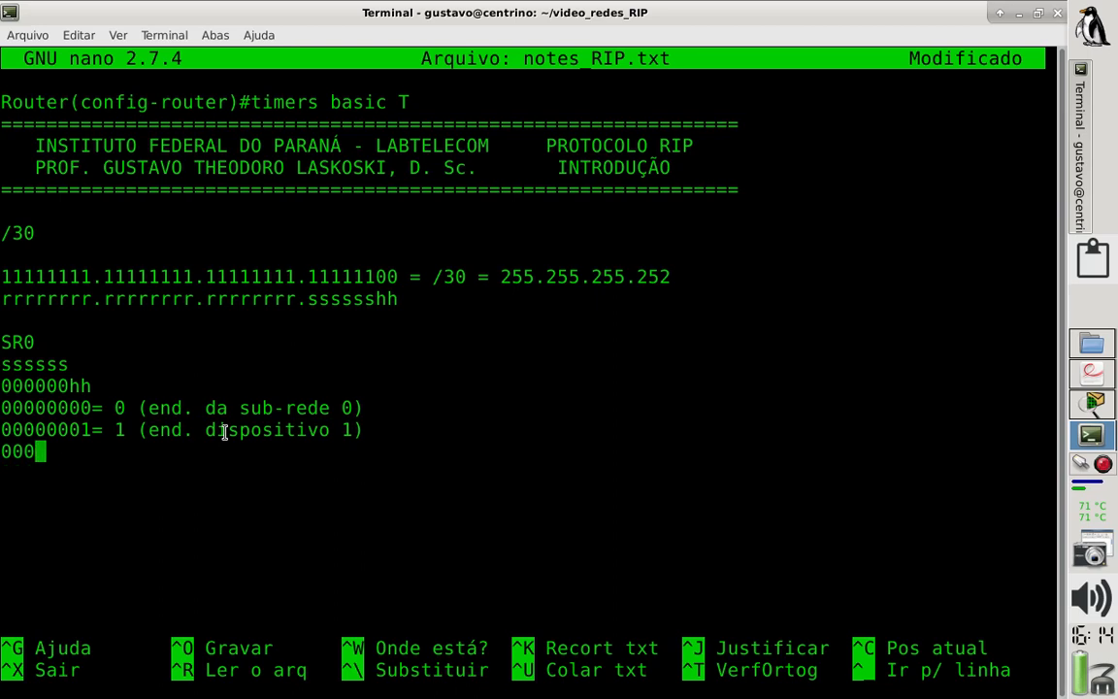
text(00)
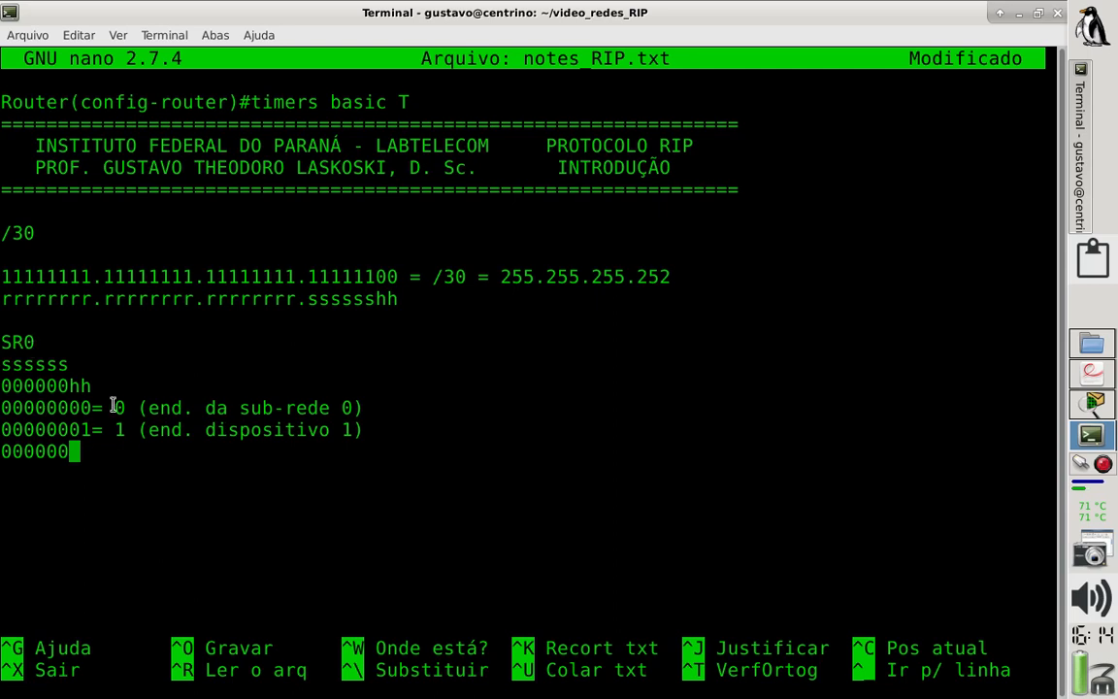
text(10)
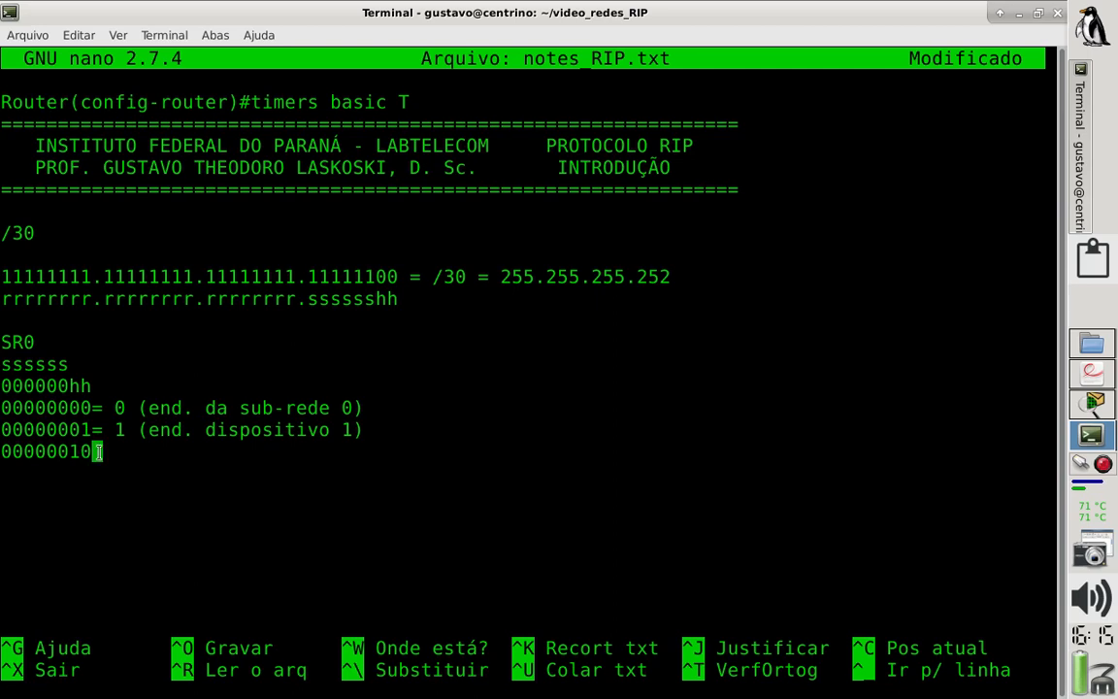
text(=)
drag(84, 451, 2, 451)
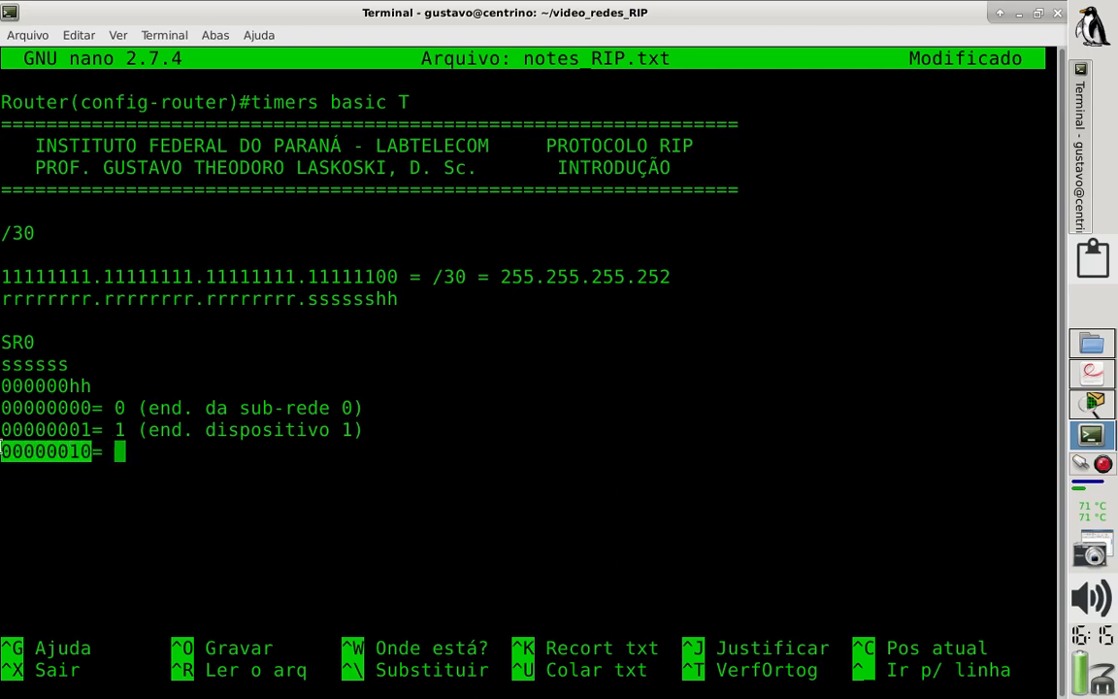
click(119, 452)
text(2)
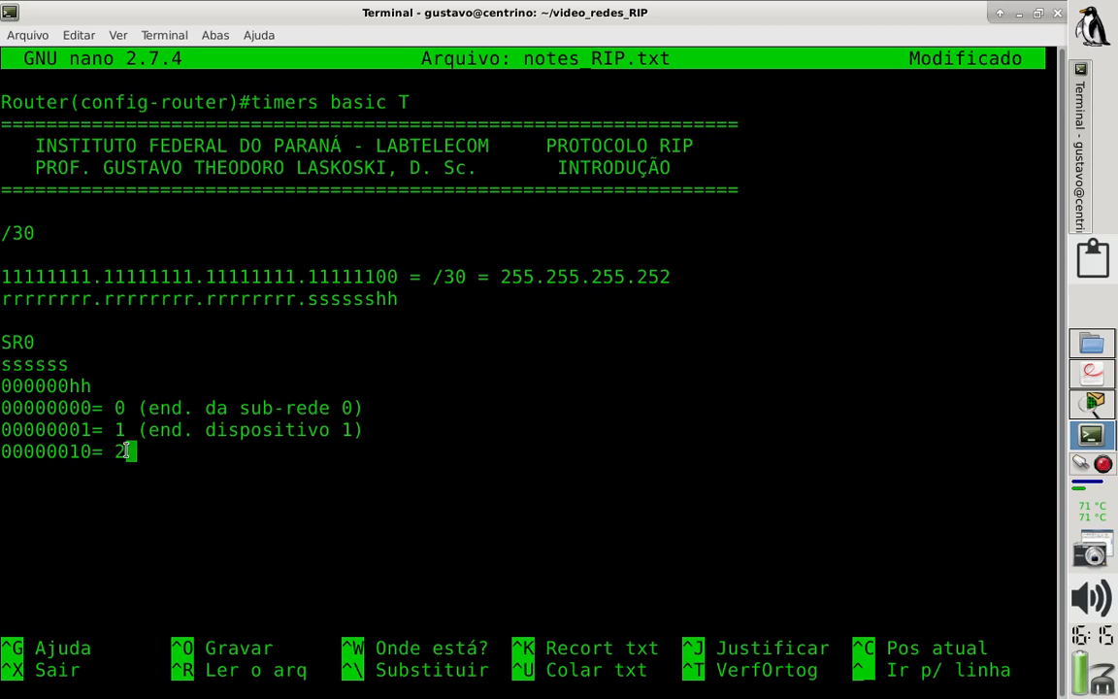
- Highlight the two host bits of 00000010 and annotate its line with "(end. dispositivo 2)"
drag(92, 451, 68, 451)
text((end)
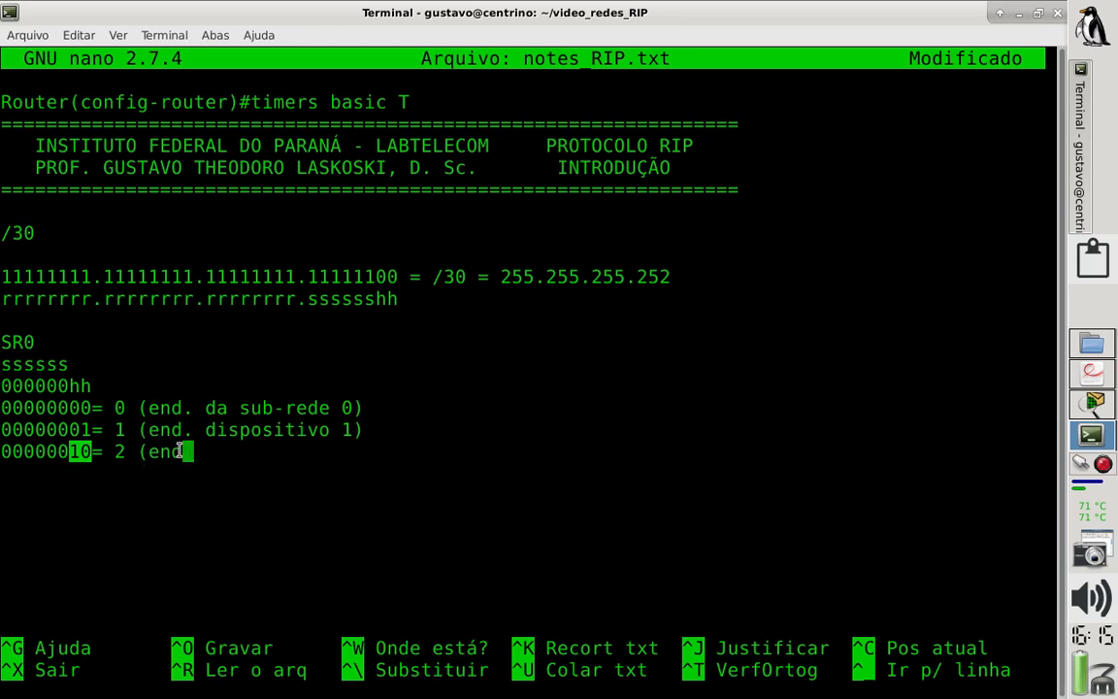
text(. dispositivo 2))
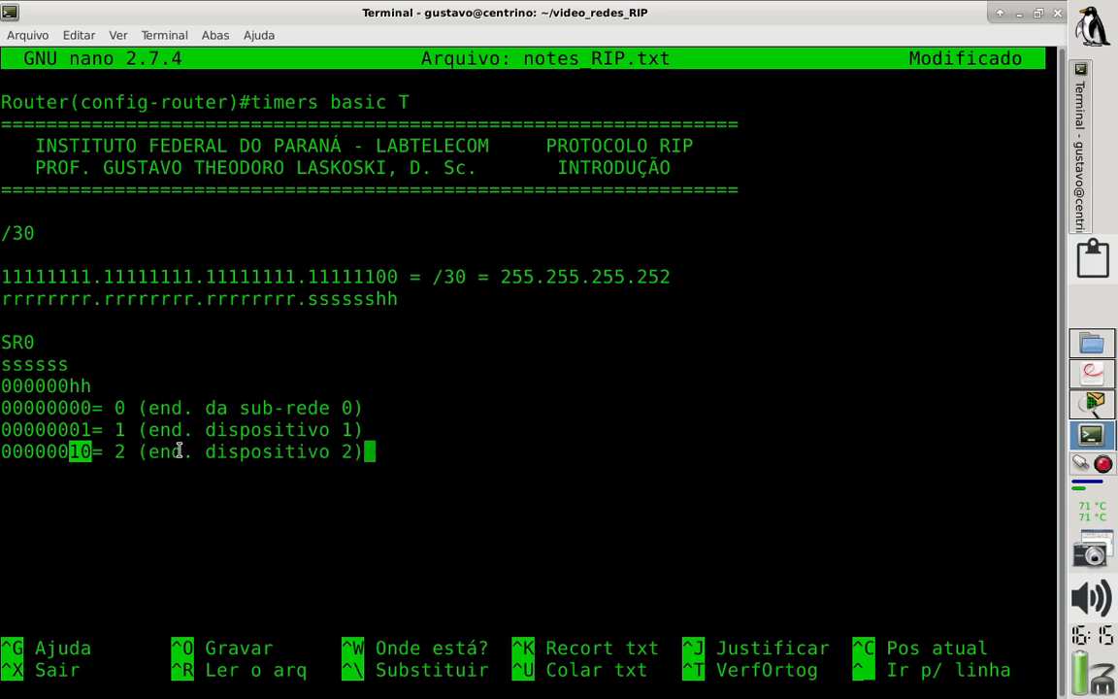
- Add the line "00000011=" below the second device address, highlighting its two host bits
key(Return)
text(00000)
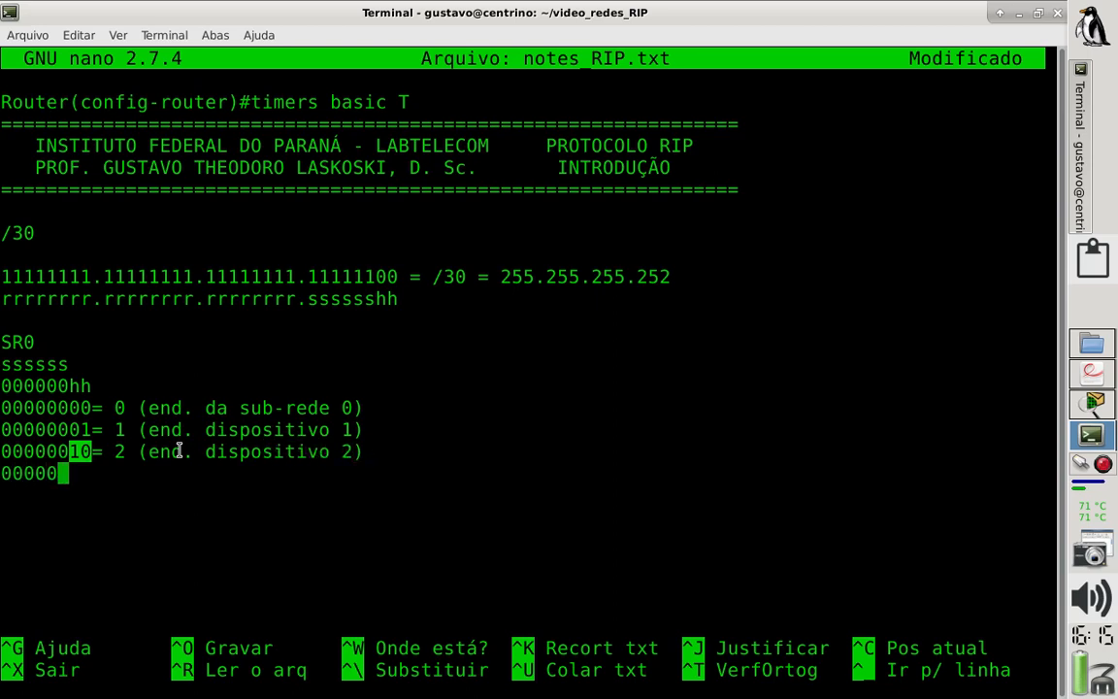
text(011)
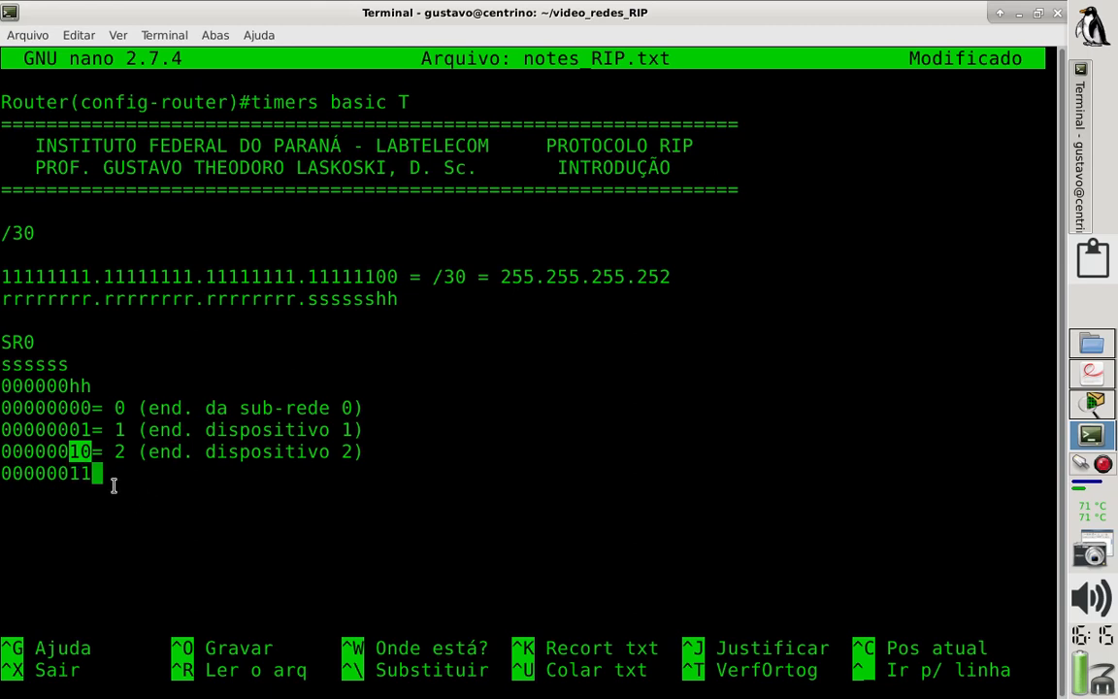
mouse_move(73, 468)
mouse_down()
mouse_move(96, 474)
mouse_move(86, 477)
mouse_up()
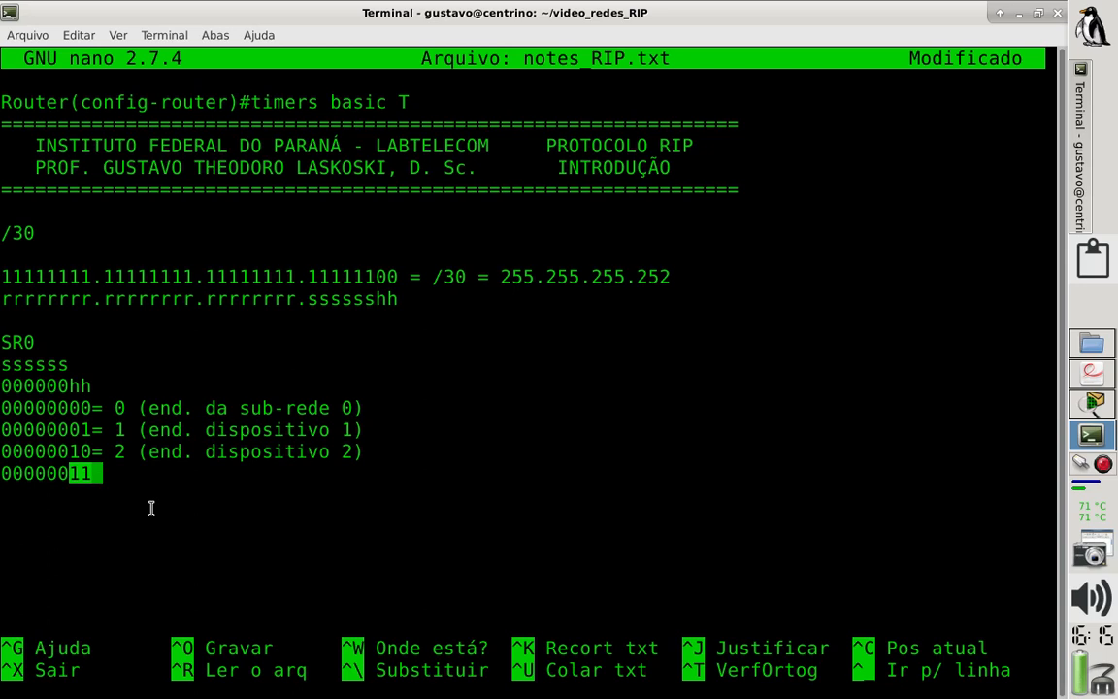
click(124, 473)
text(=)
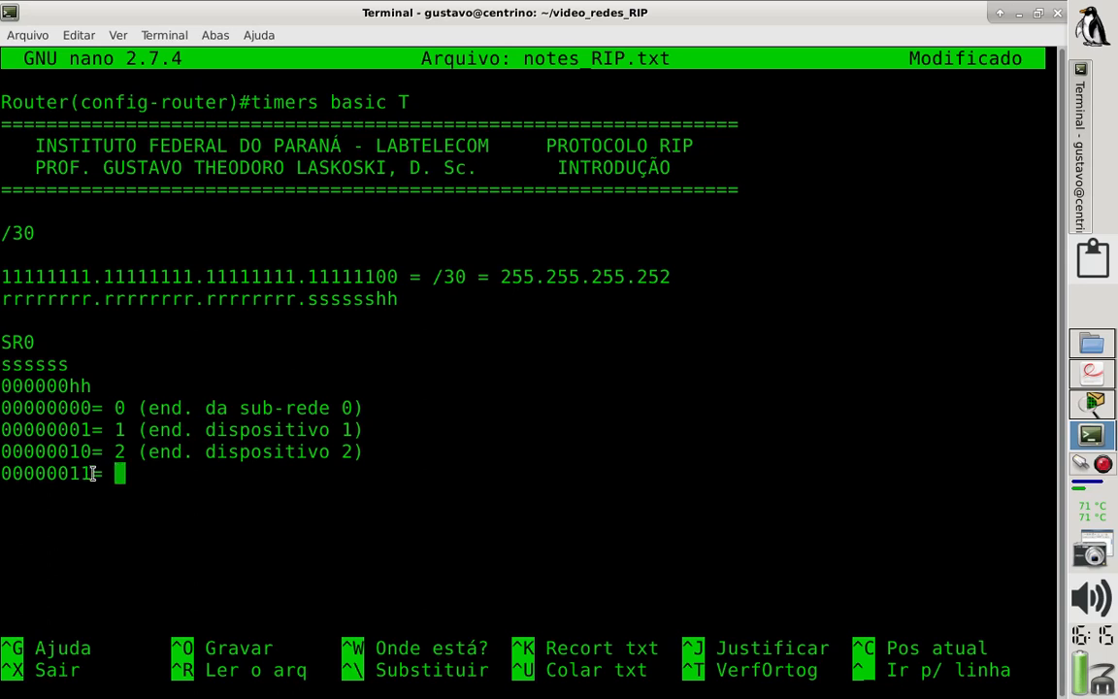
- Highlight the binary value 00000011 and complete its line with "3 (end. de broacast)"
drag(93, 473, 1, 472)
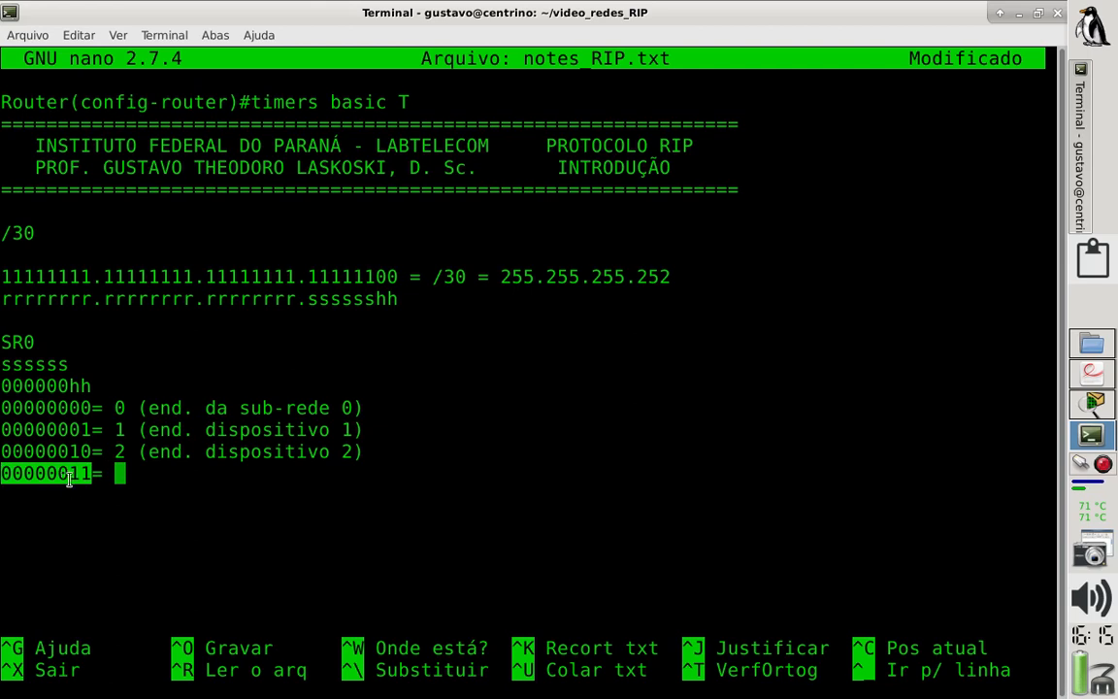
text(3 (ende)
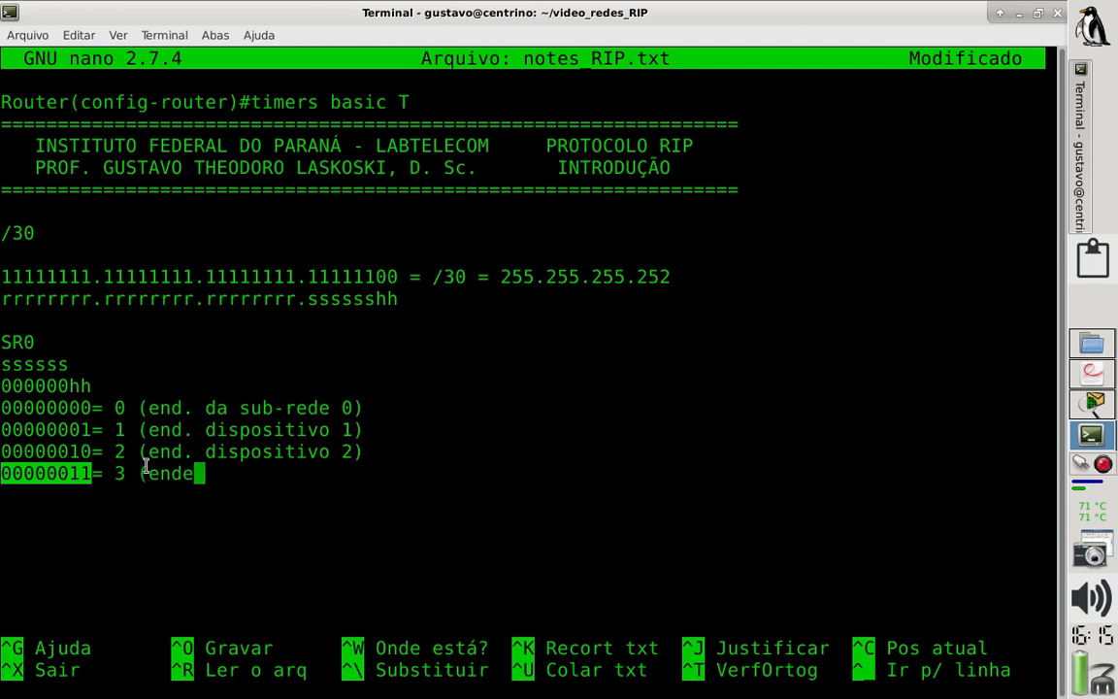
key(BackSpace)
text(. de broa)
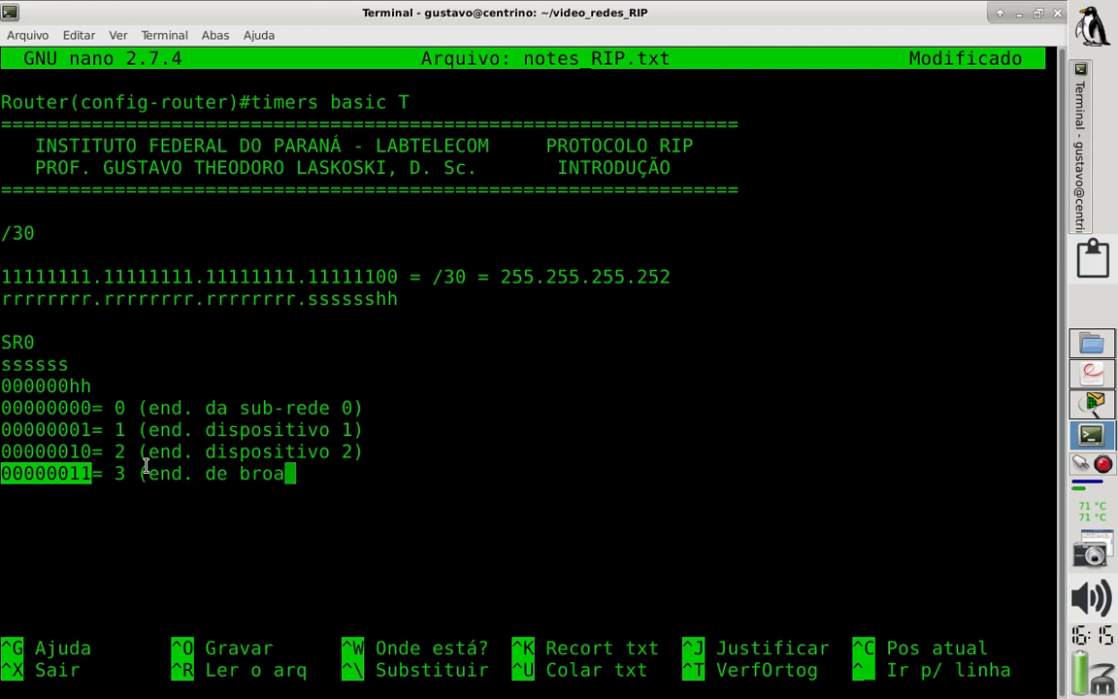
text(cast))
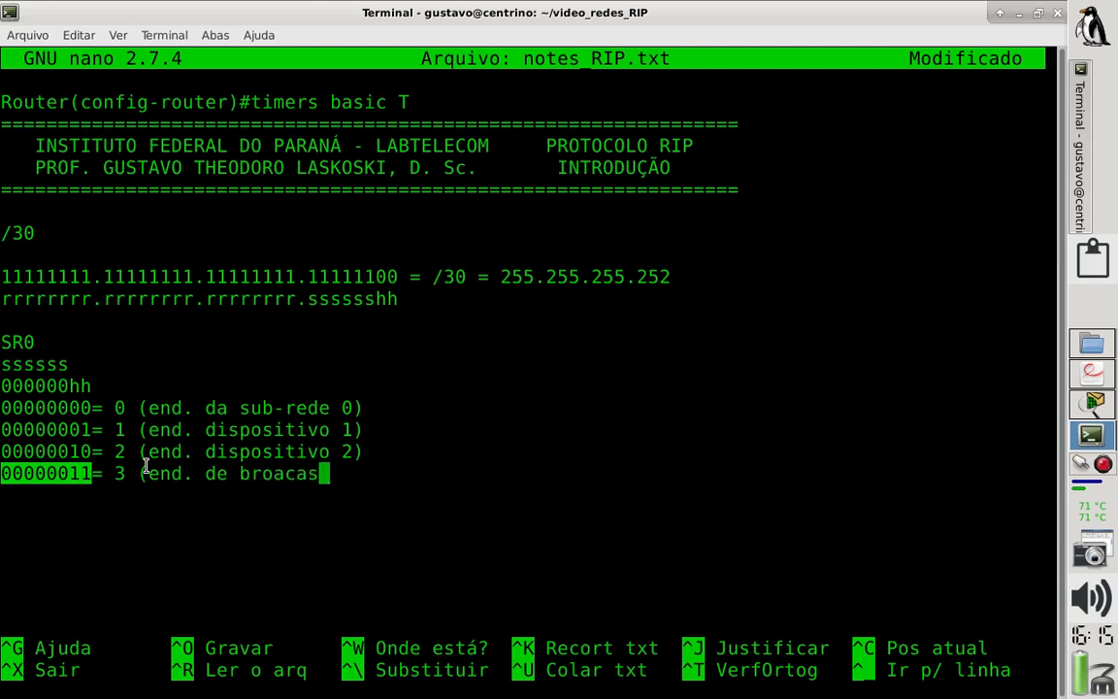
- Place the cursor at the end of the 00000000 line and clear the highlight on 00000011
key(Up)
key(Up)
key(Up)
key(End)
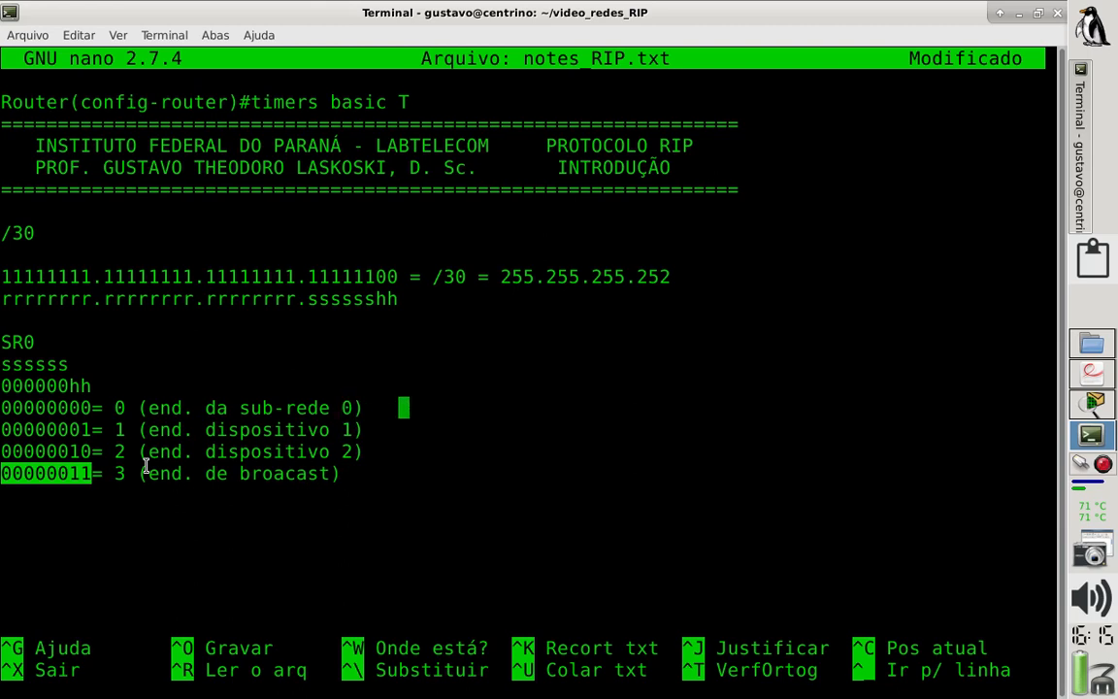
click(630, 415)
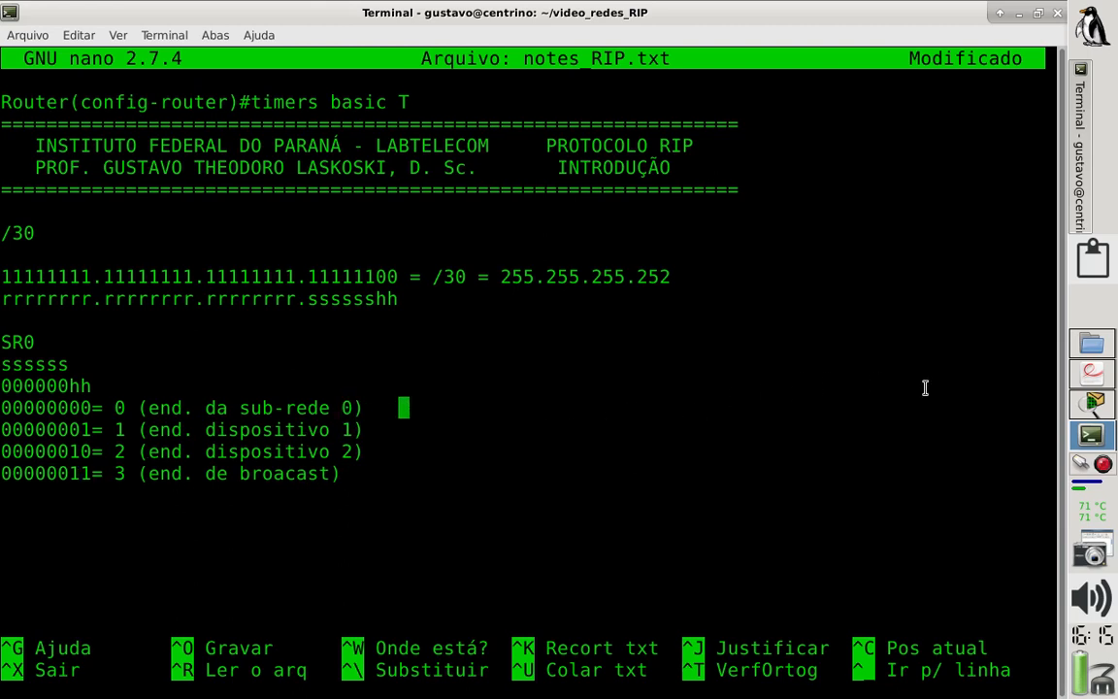
- Review the Fo1, Fo2 and Se1 networks and the point-to-point link table in laboratorio_RIP.pdf, and switch to Packet Tracer
click(1076, 379)
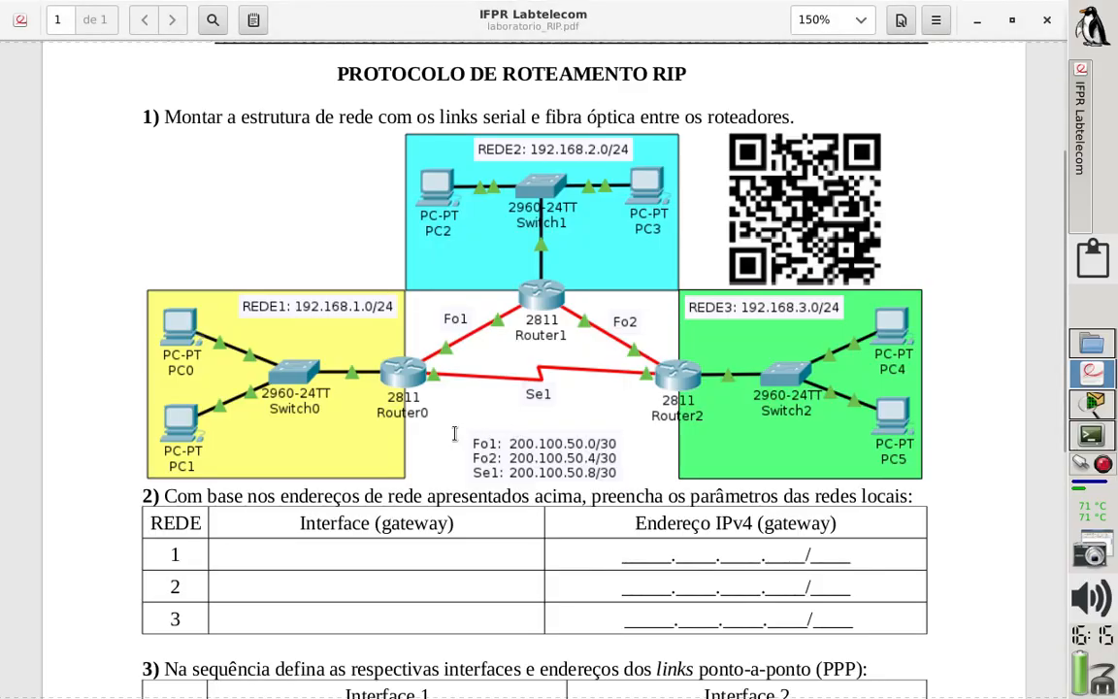
scroll(454, 434, down, 5)
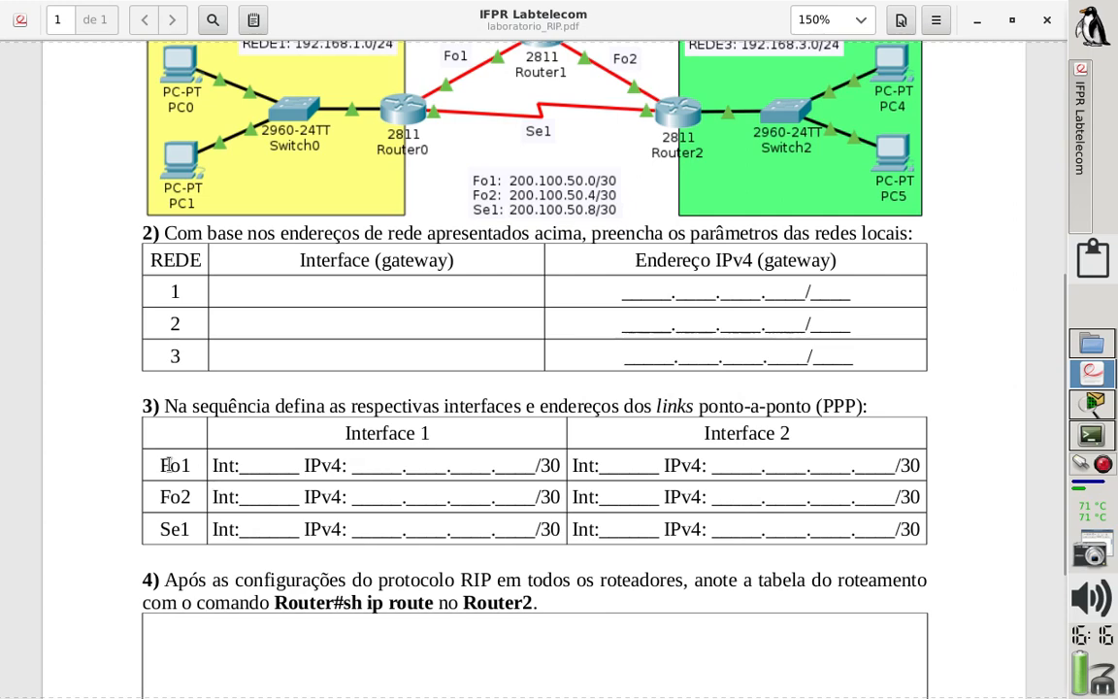
scroll(175, 465, up, 1)
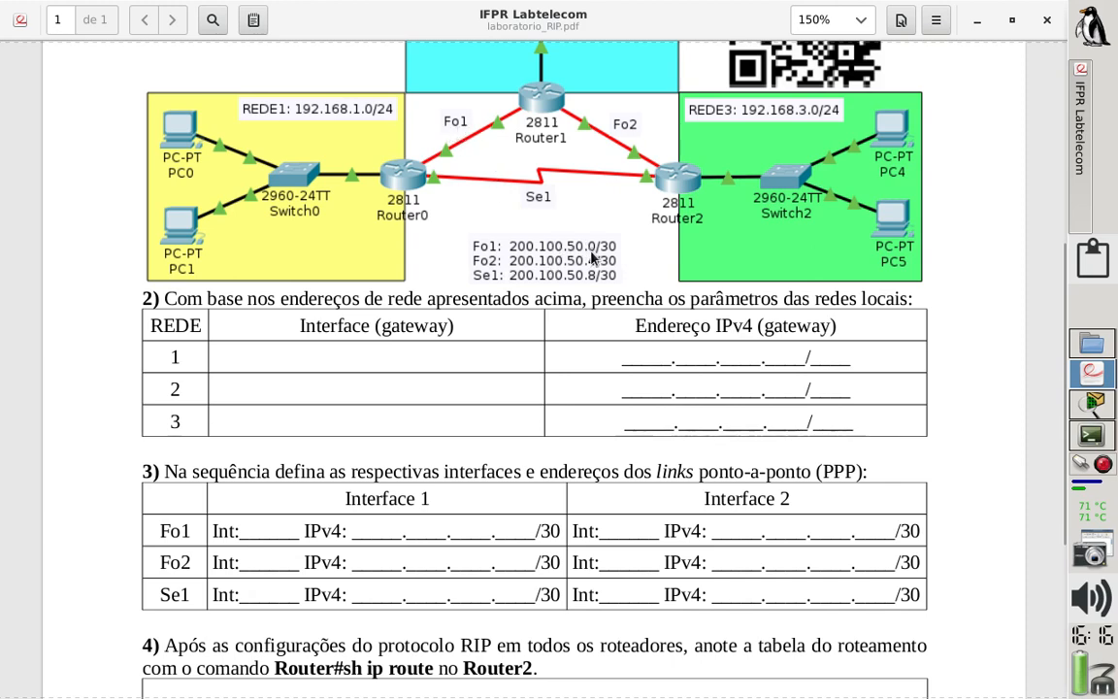
click(1095, 404)
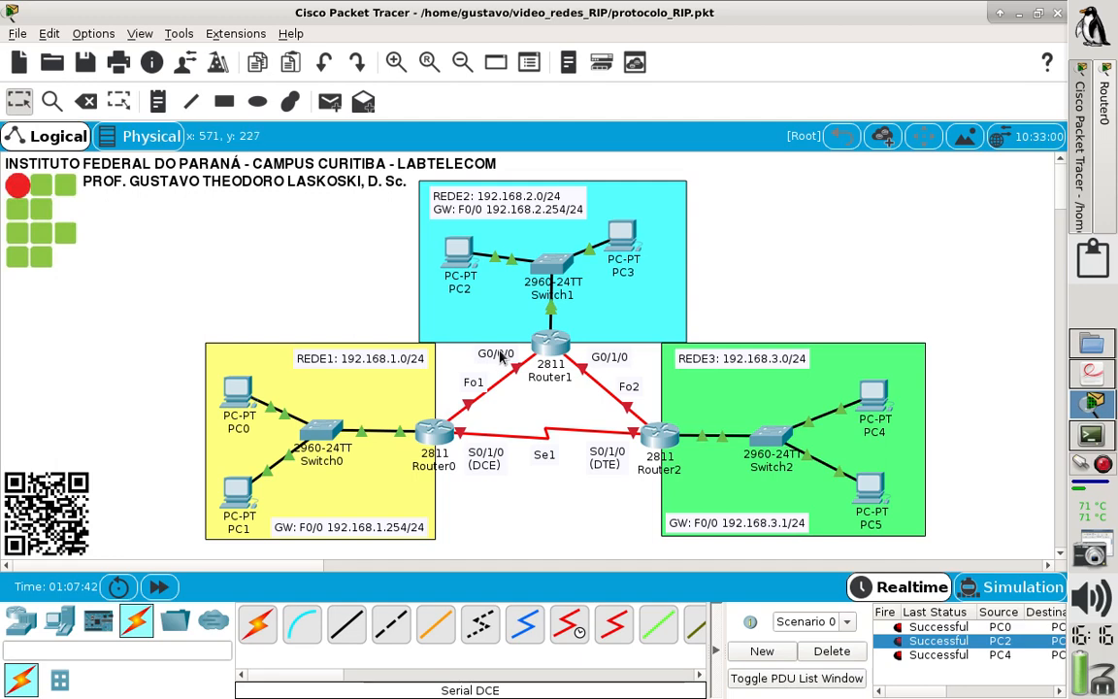
- Switch to the terminal and add the item "3)" below the broadcast line, leaving blank lines before it
click(1090, 434)
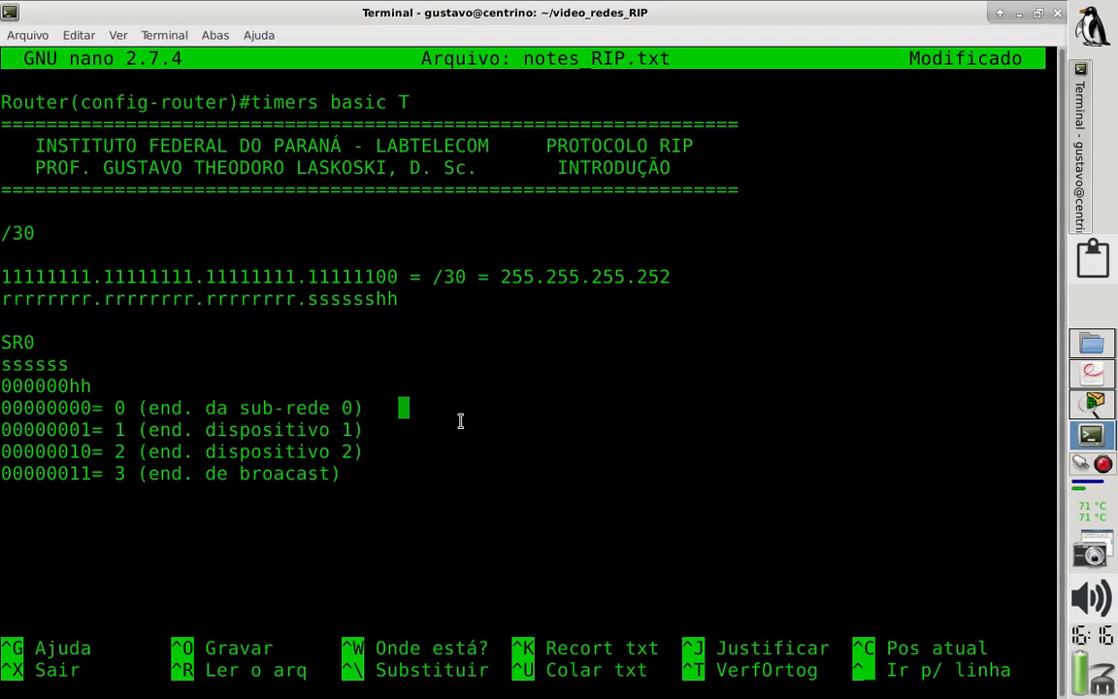
key(Left)
key(Down)
key(Down)
key(Down)
key(Return)
key(Return)
key(Return)
text(3))
key(Return)
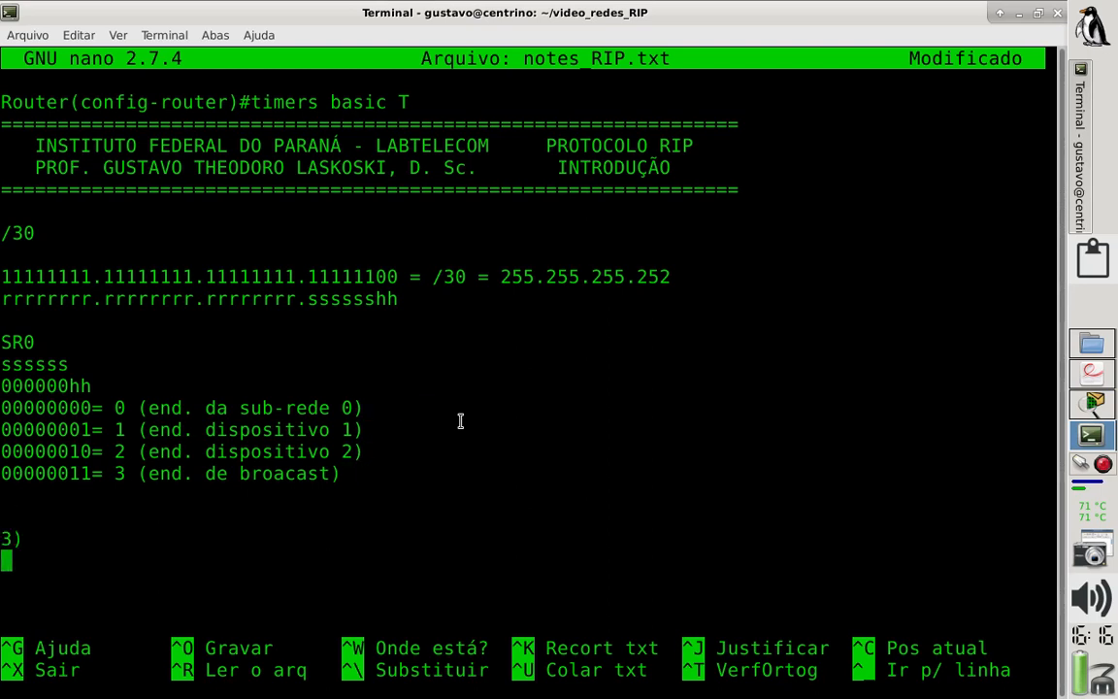
- Start the Fo1 row under item 3 with the first interface entry "G0/0/0 200.100.50..1"
key(Return)
text(Fol)
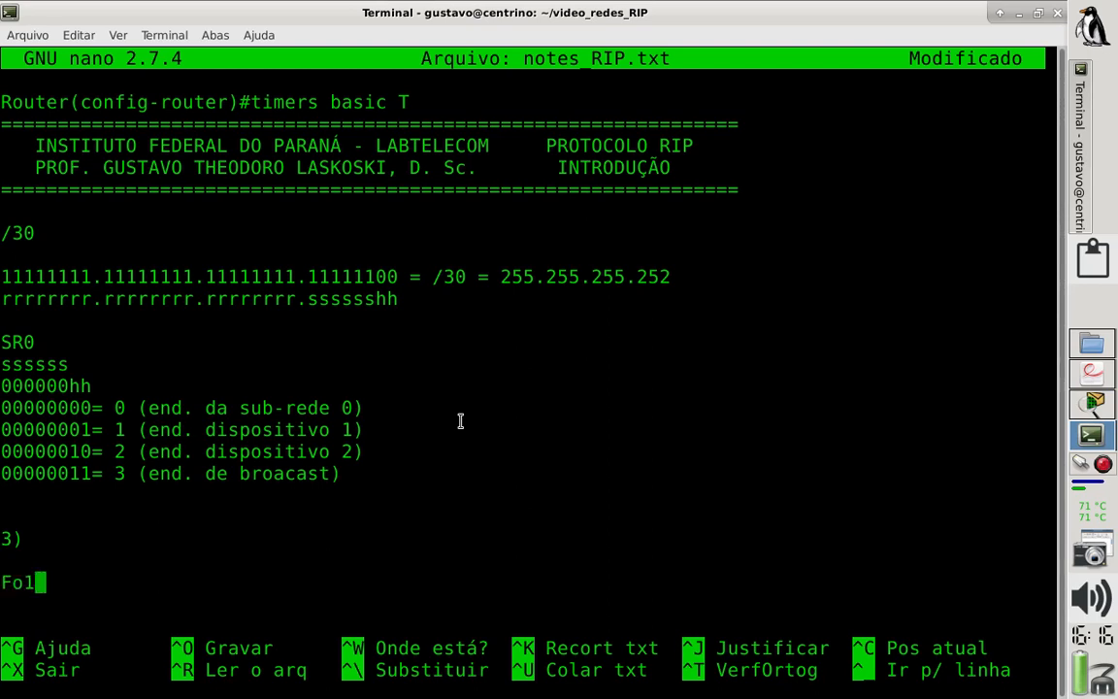
text(  G0/0/0)
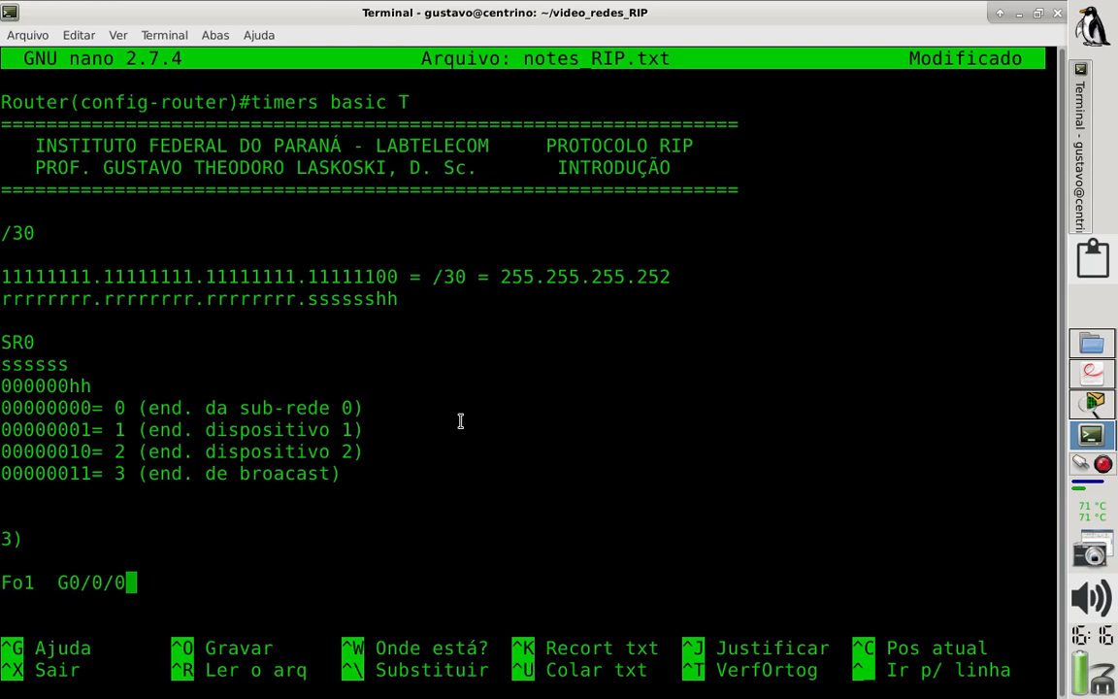
text( 200.100.5)
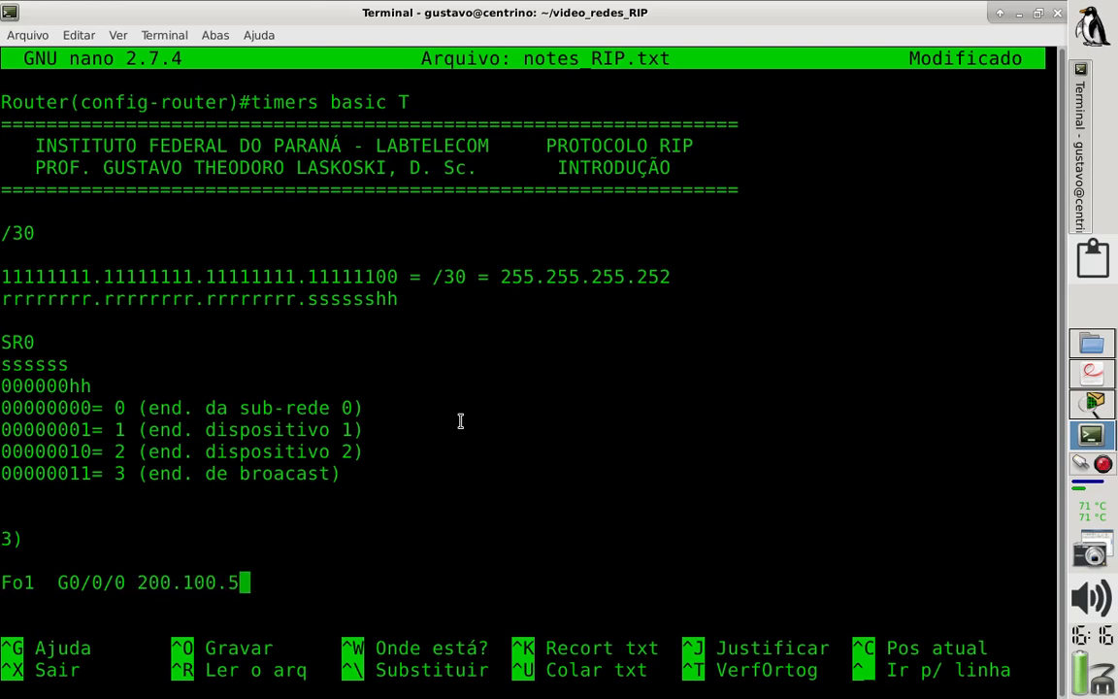
text(0.)
drag(113, 429, 127, 431)
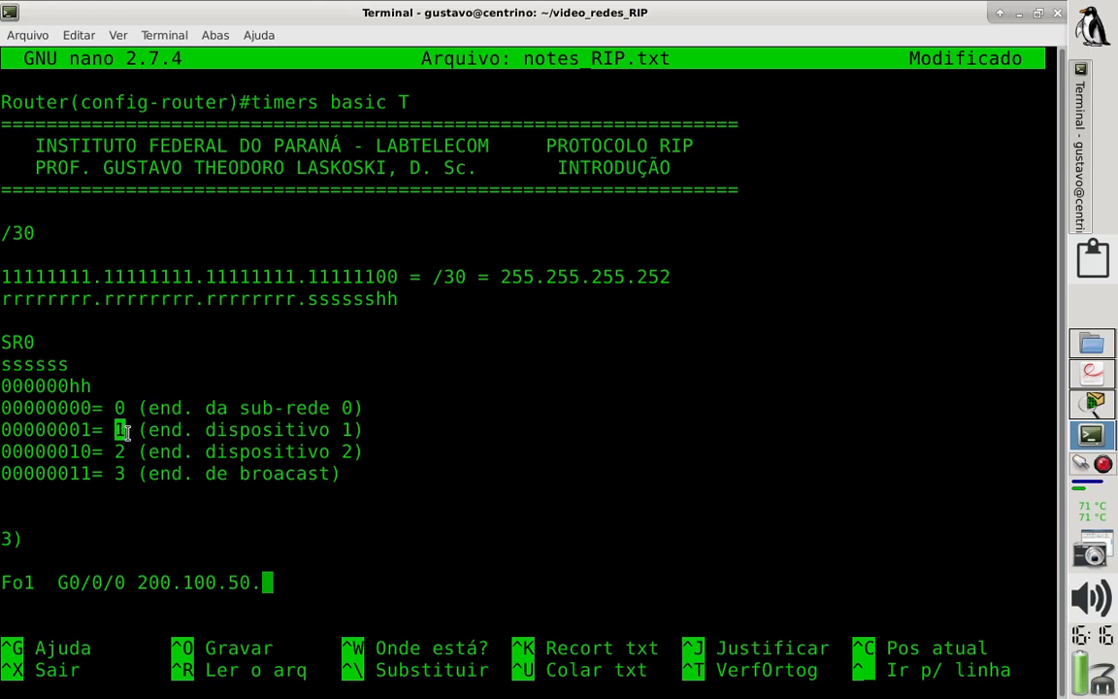
click(269, 582)
text(11)
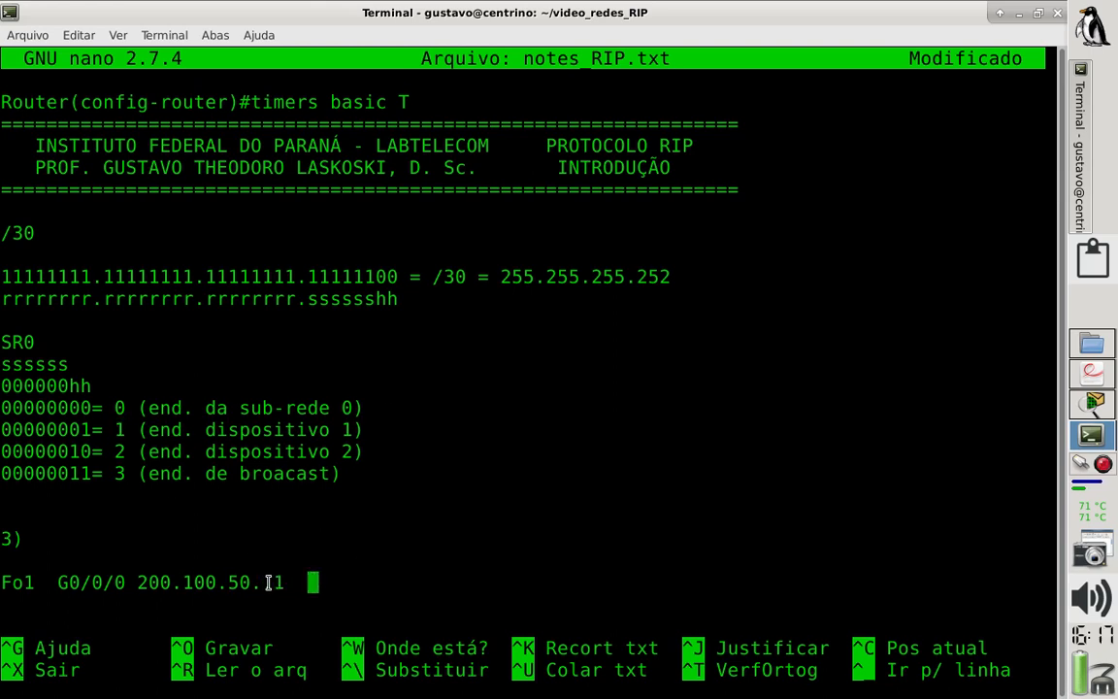
- Add the heading "Interface 1" above the first Fo1 entry and indent it over that column
key(Up)
text(Intef)
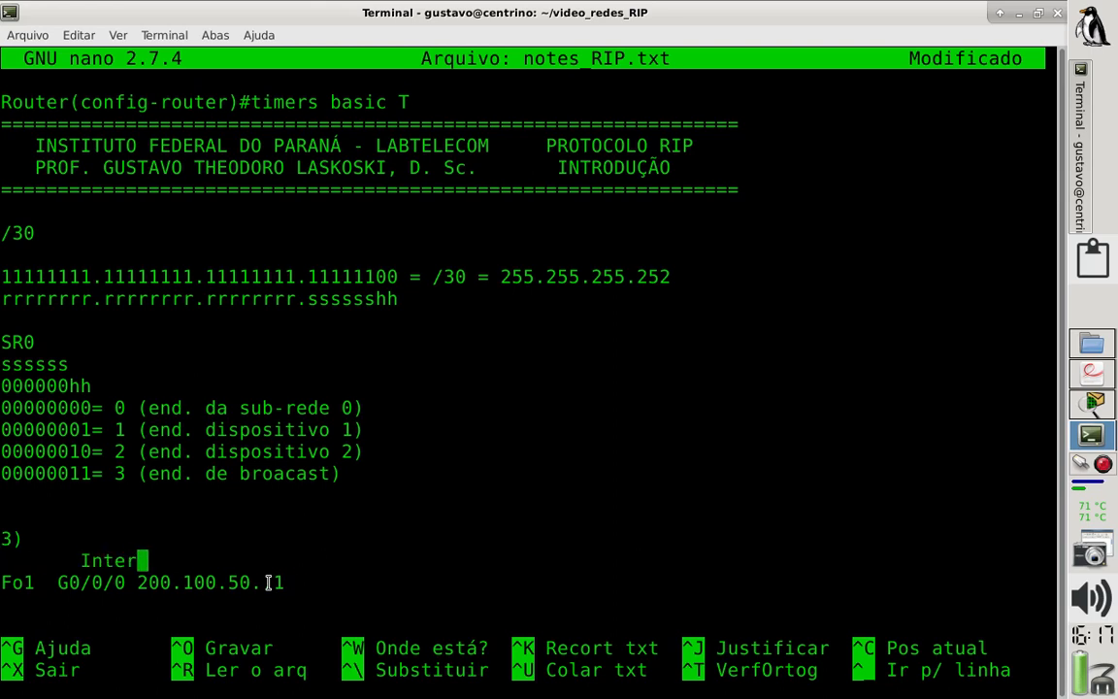
text(face 1)
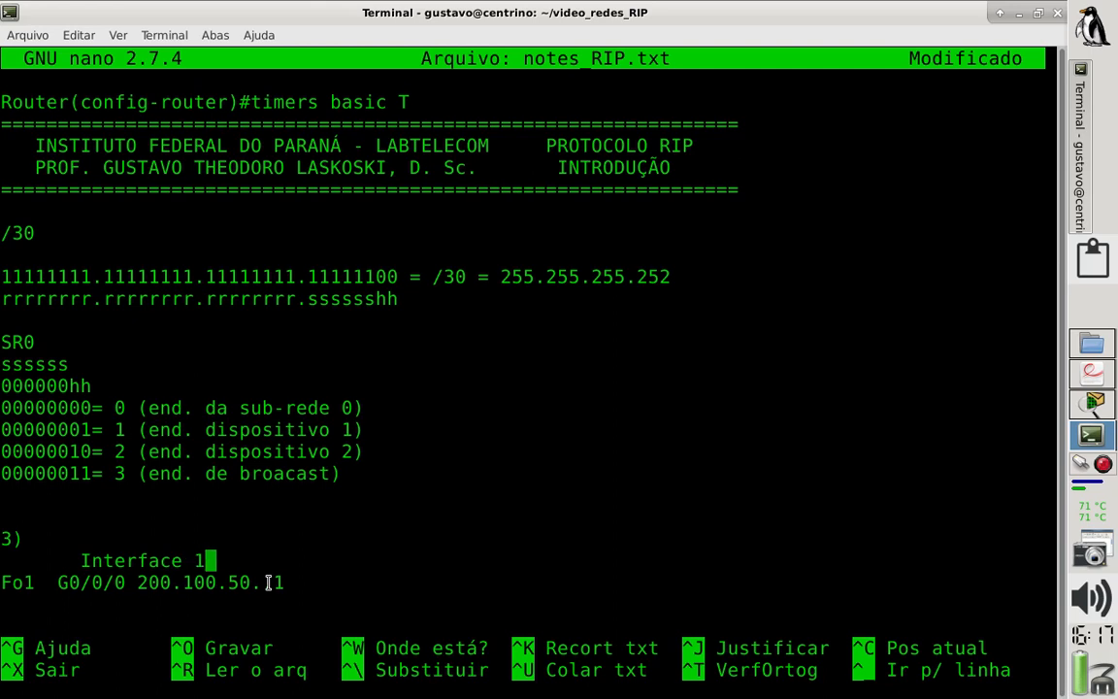
key(Left)
key(Left)
key(Left)
key(Left)
key(Left)
key(Left)
key(Left)
key(Left)
key(Left)
key(Left)
key(Left)
key(Down)
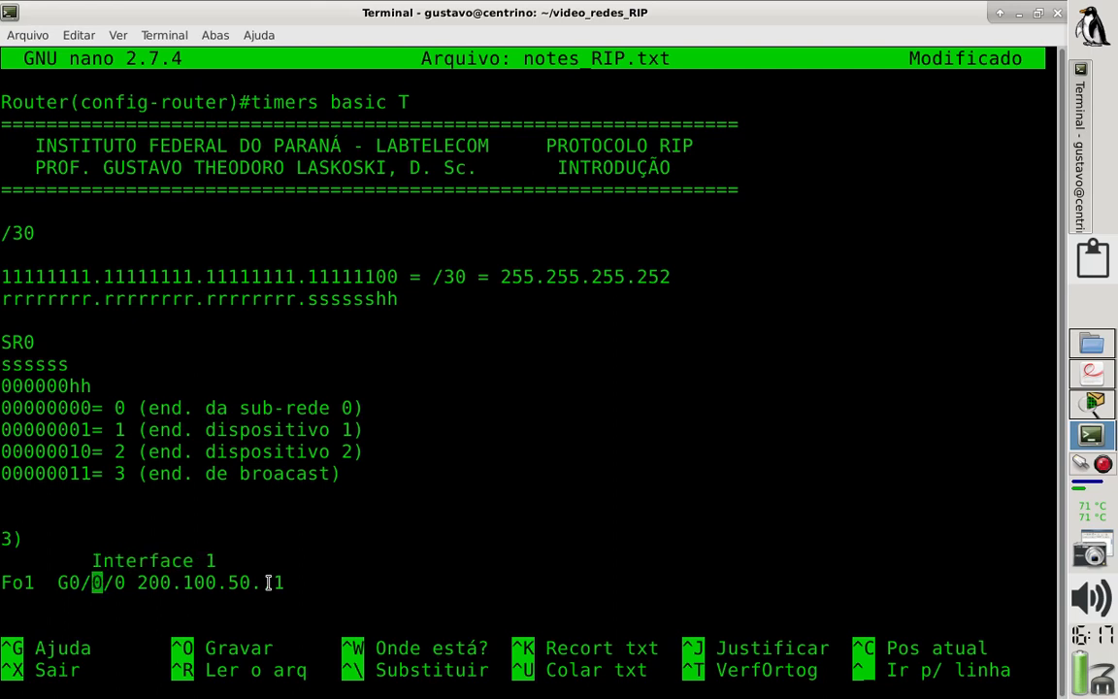
- Add the second interface entry "G0/0/0 200.100.50.2" at the end of the Fo1 row
key(Right)
key(Right)
key(Right)
key(Right)
key(Right)
key(Right)
key(Right)
key(Right)
key(Right)
key(Right)
key(Right)
key(Right)
key(Right)
key(Right)
key(Right)
key(Right)
key(Right)
key(Right)
text(G0/0)
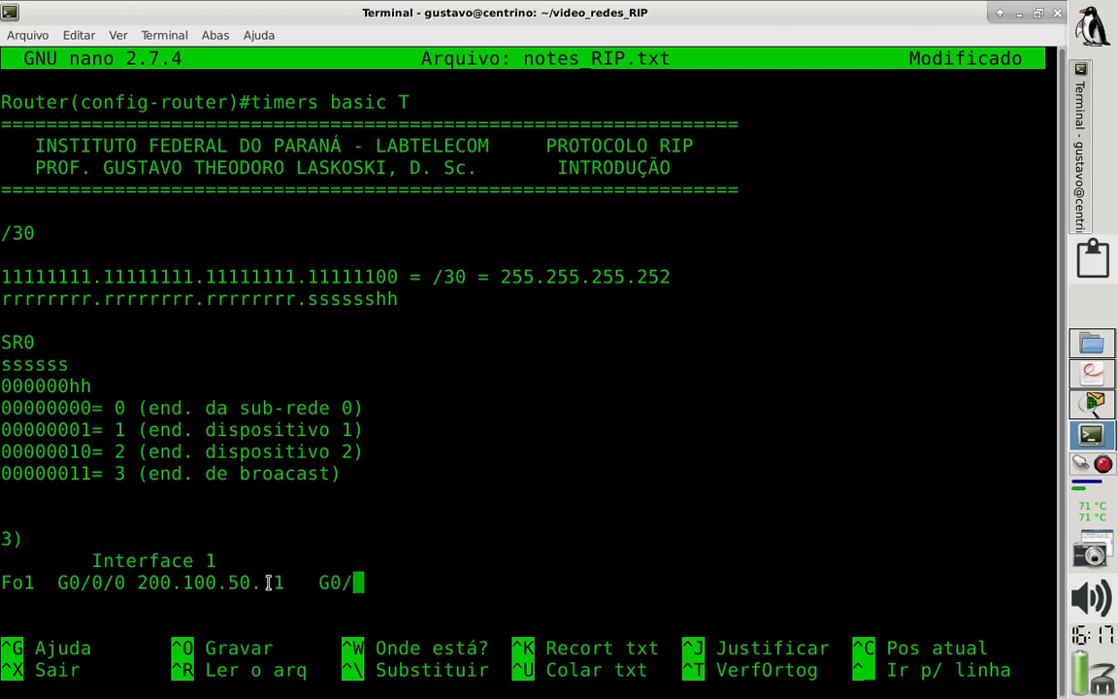
text(/0 200)
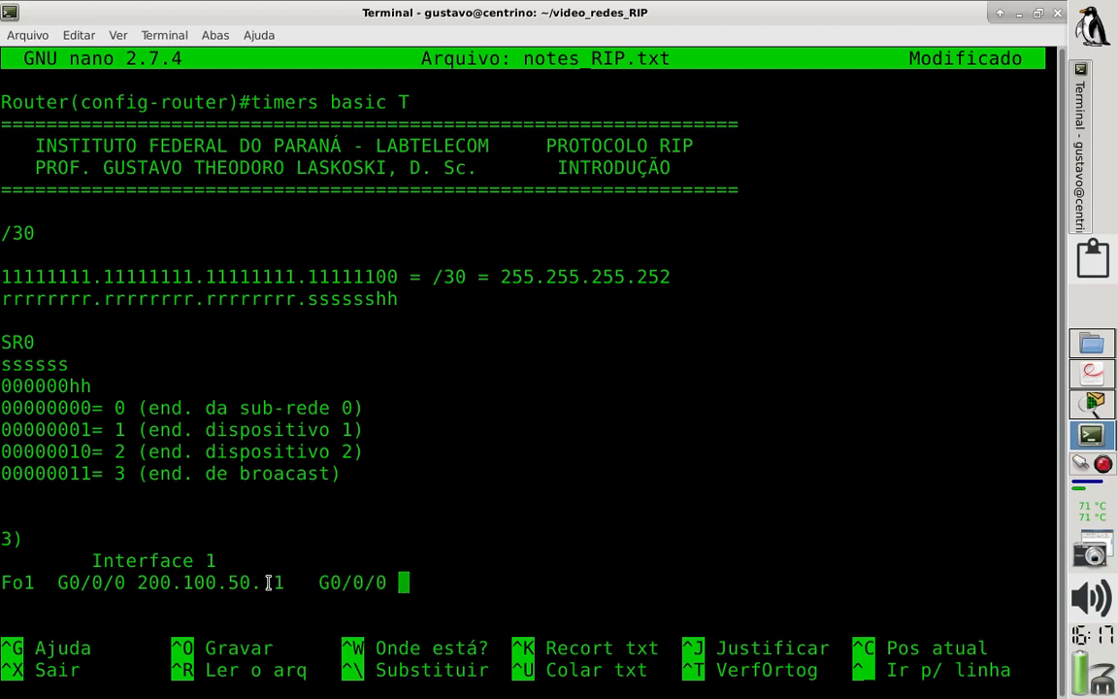
text(.100.50.1   G0)
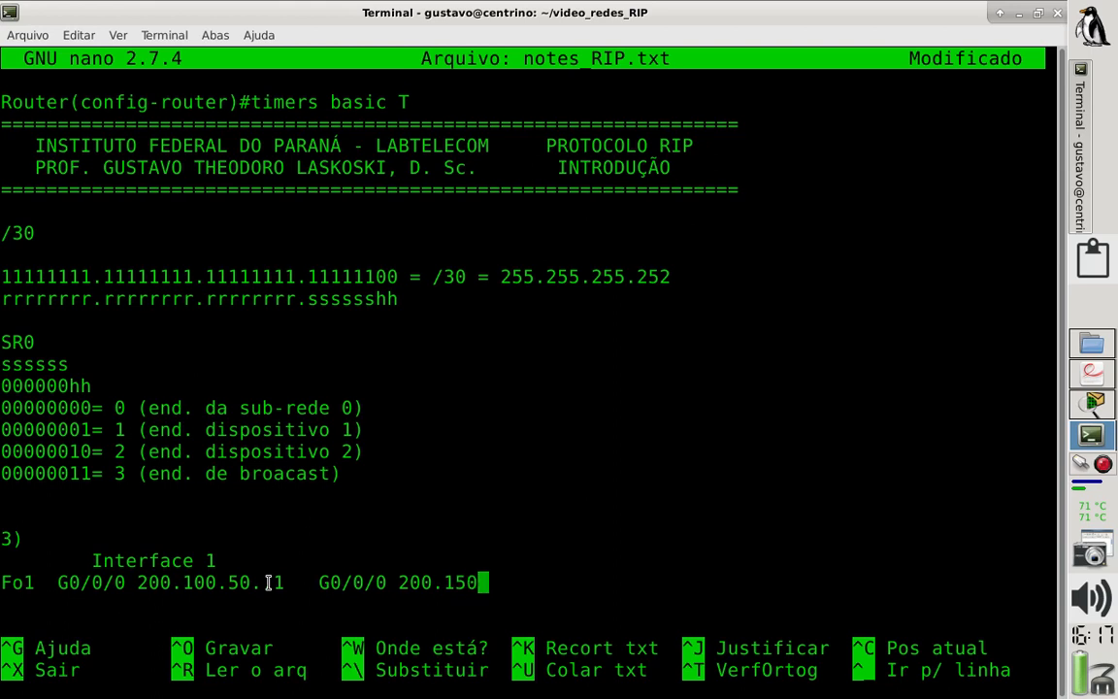
key(BackSpace)
key(BackSpace)
key(BackSpace)
key(BackSpace)
text(100.50.2)
- Add the heading "Interface 2" above the second Fo1 entry and align it with that column
key(Up)
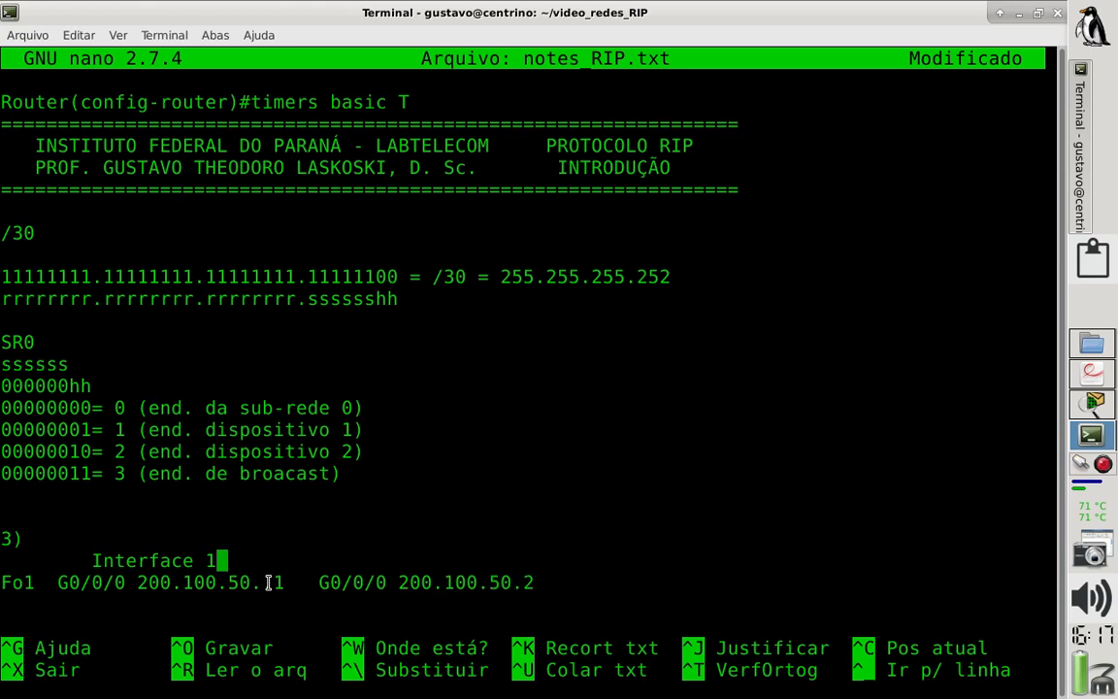
text(Interface 2)
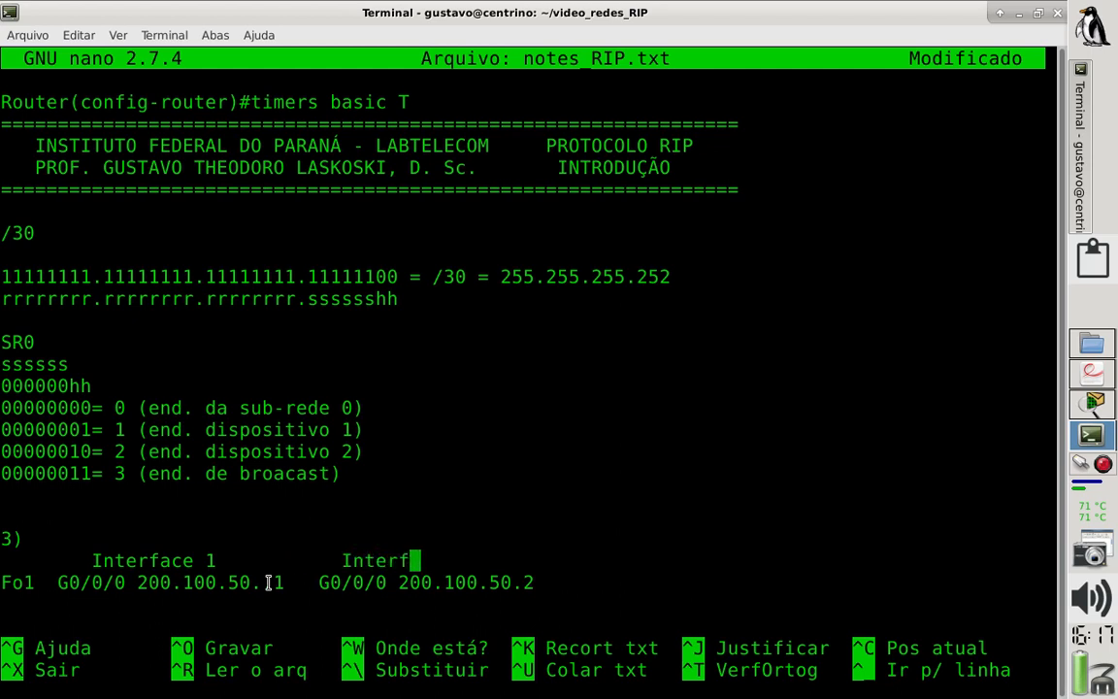
key(Left)
key(Left)
key(Left)
key(Left)
key(Left)
key(Left)
key(Left)
key(Left)
key(Left)
key(Left)
key(Left)
key(Left)
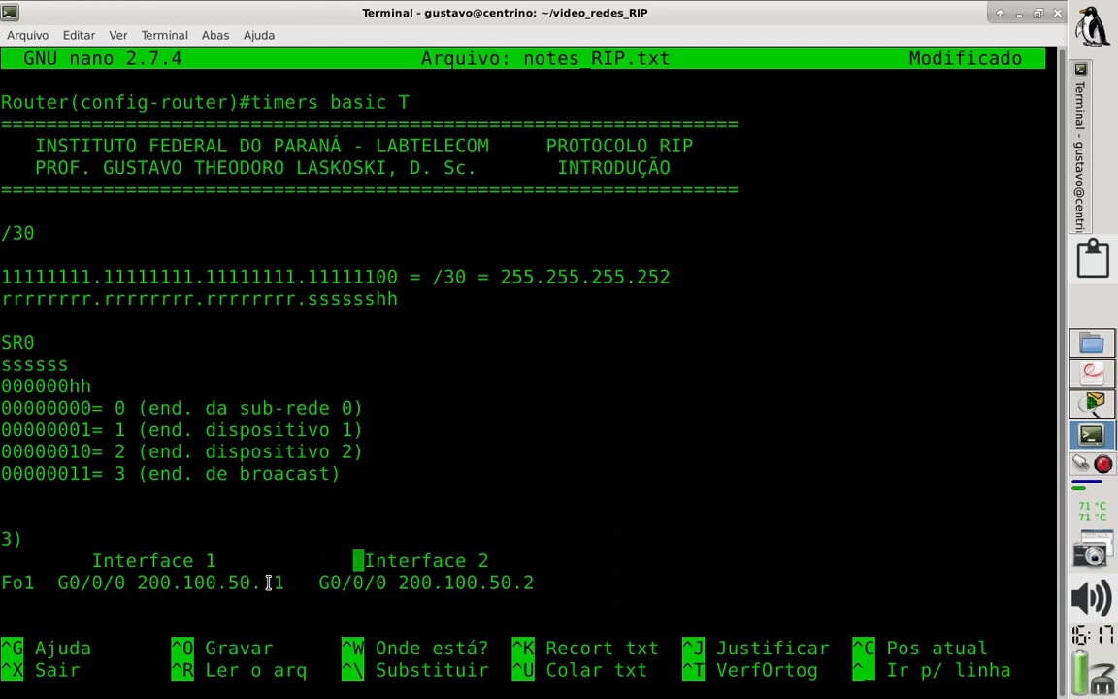
- Append the network address 200.100.50.0/30 to the sub-rede 0 line
key(Up)
key(Up)
key(Up)
key(Up)
key(Up)
key(Up)
key(End)
key(Up)
drag(93, 408, 2, 408)
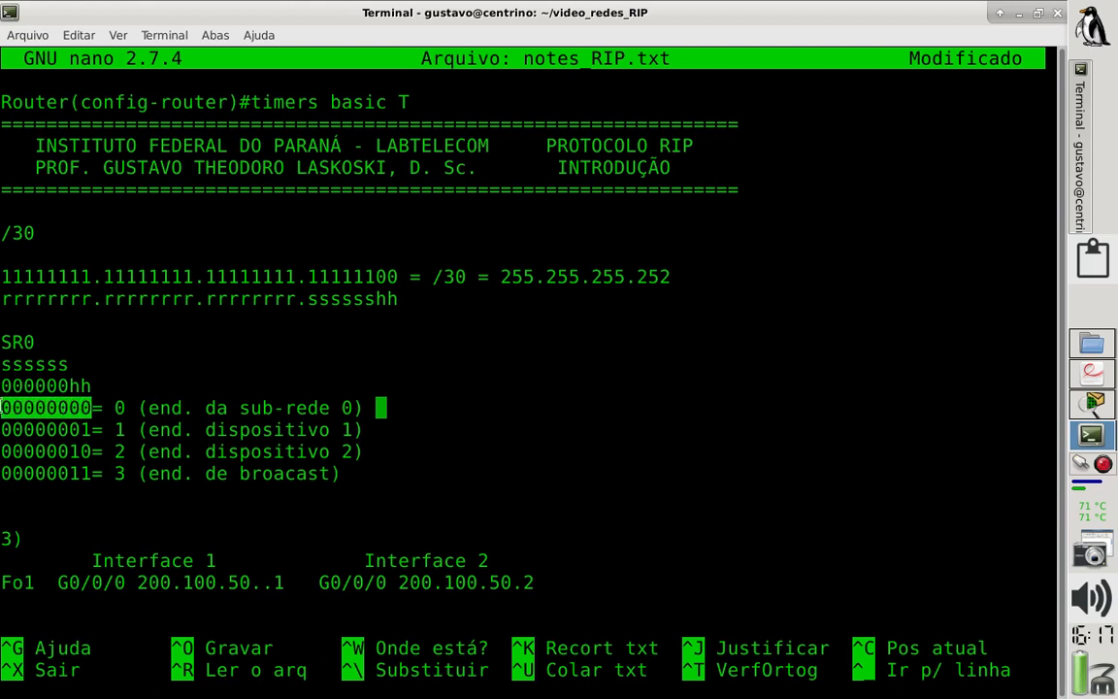
click(390, 403)
text(2)
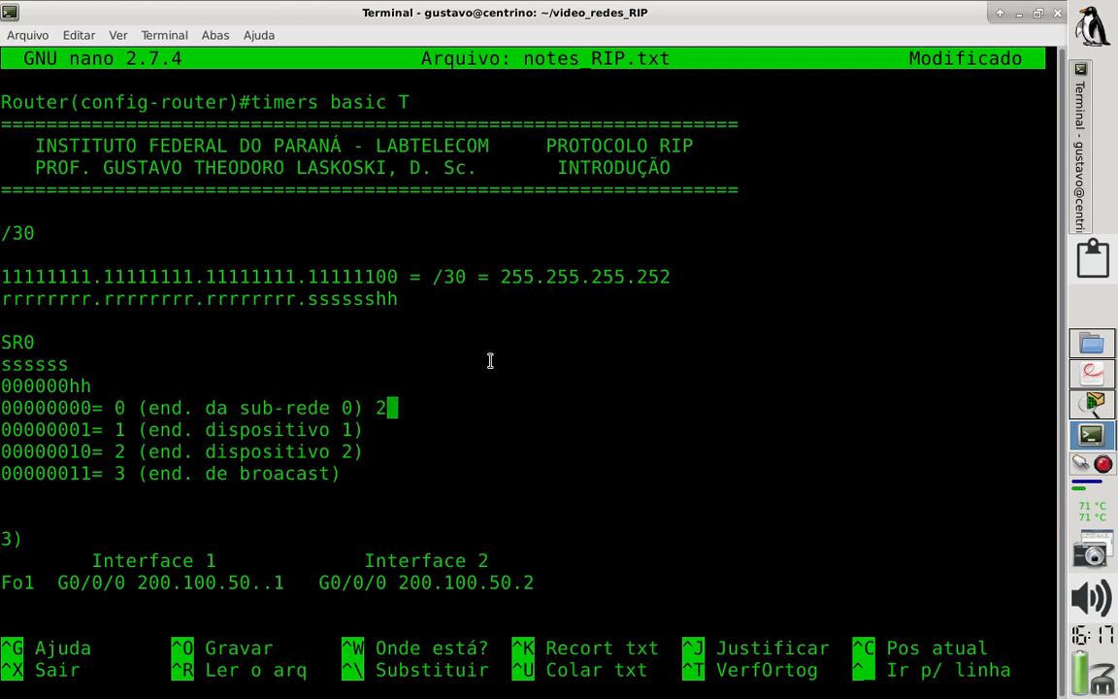
text(00.100.4)
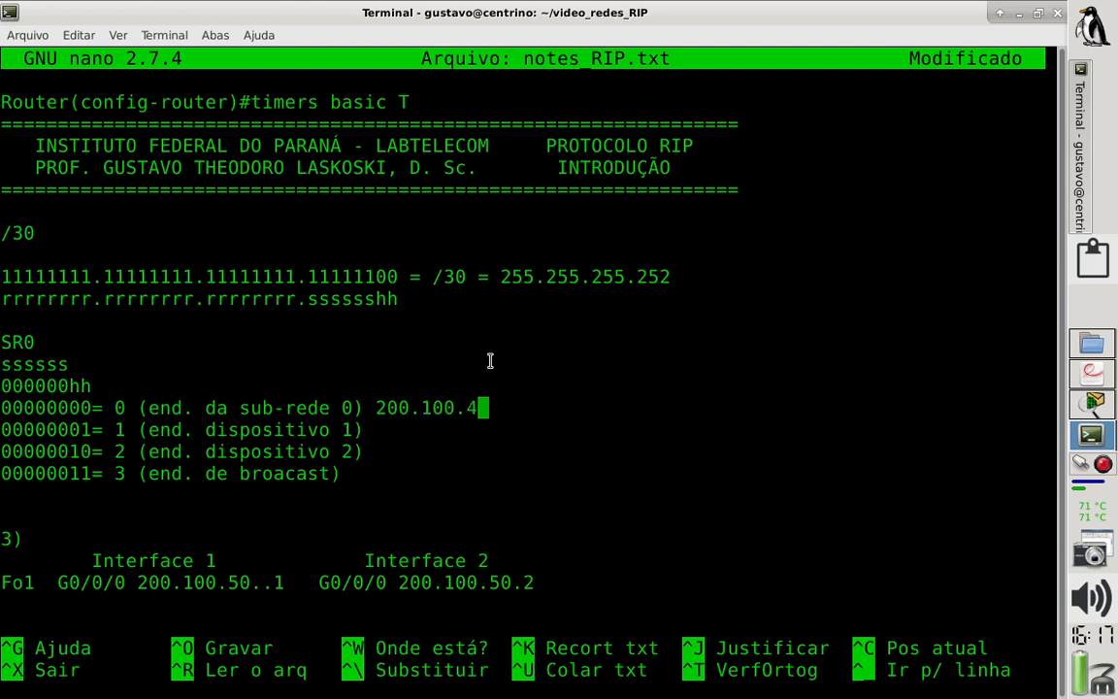
key(BackSpace)
text(50.0/)
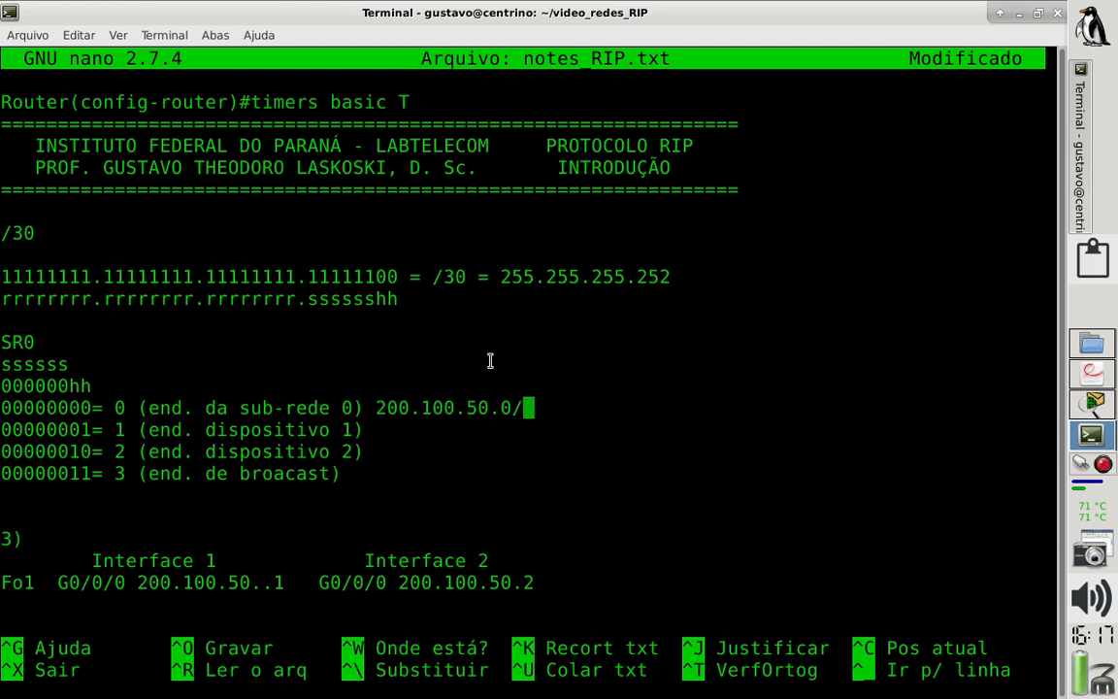
double_click(120, 407)
click(527, 413)
text(30)
- Append the address 200.100.50.1/30 to the dispositivo 1 line
key(Down)
text(2--)
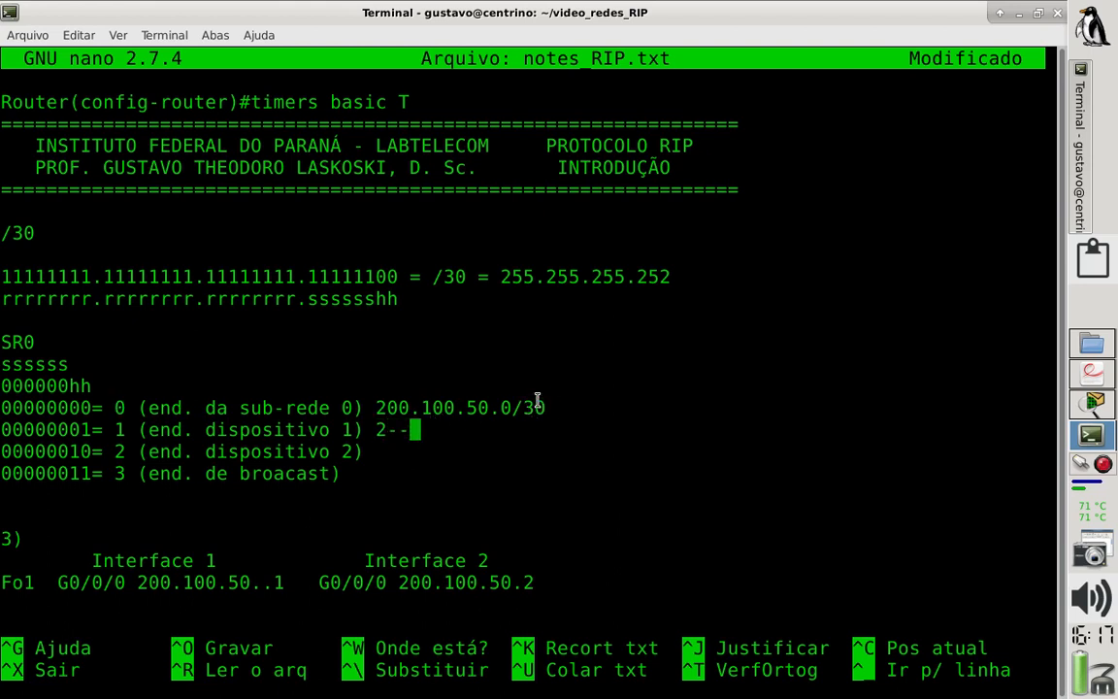
key(BackSpace)
key(BackSpace)
text(000)
key(BackSpace)
text(/)
key(BackSpace)
text(.100)
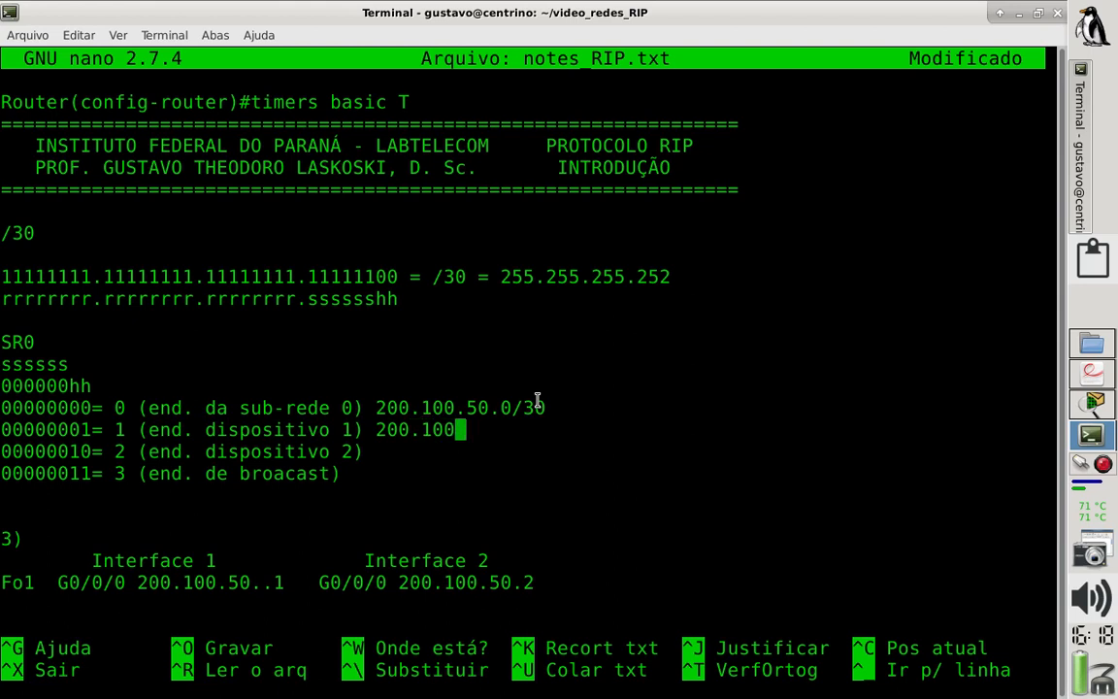
text(.50.1/)
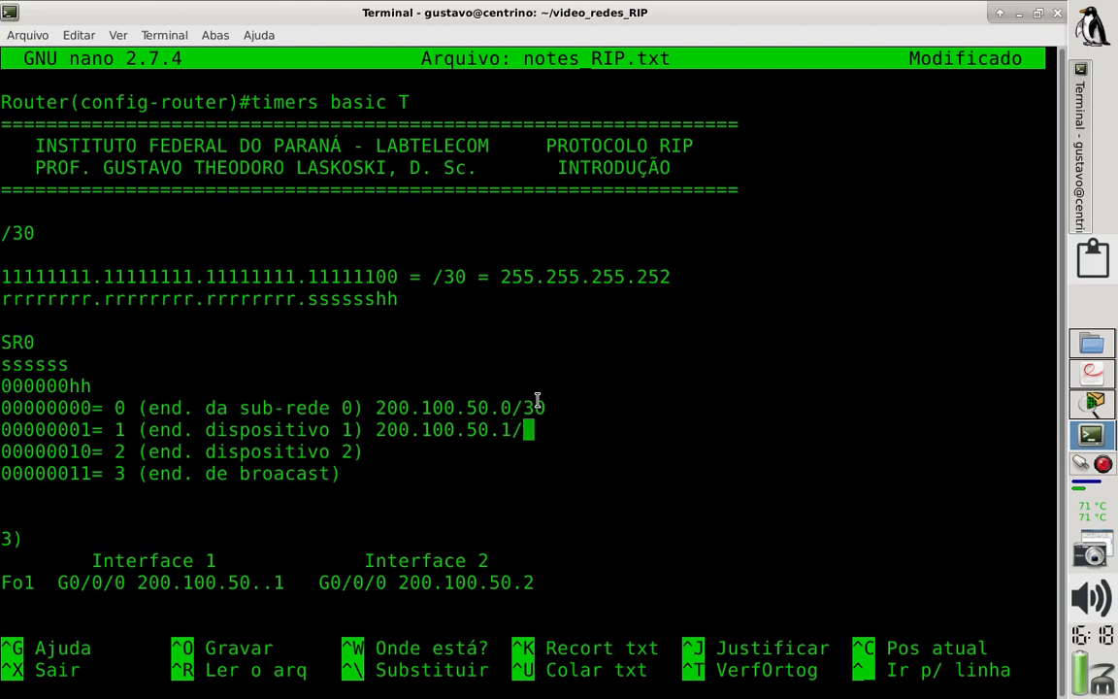
text(30)
- Append the address 200.100.50.2/30 to the dispositivo 2 line
key(Down)
text(200)
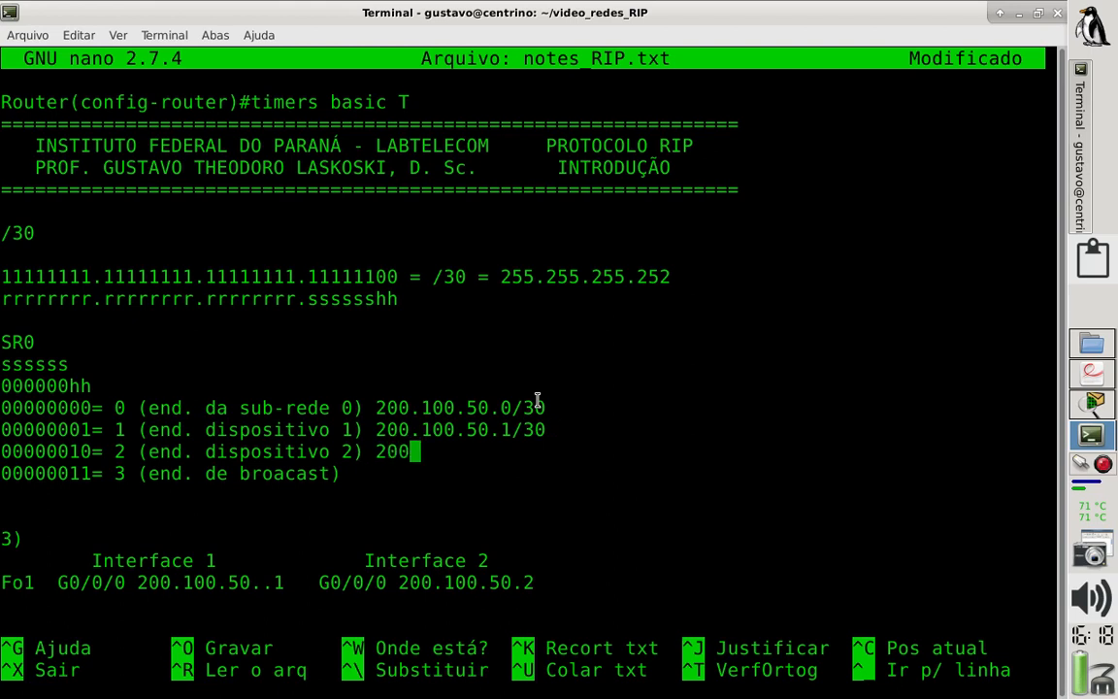
text(.100.50)
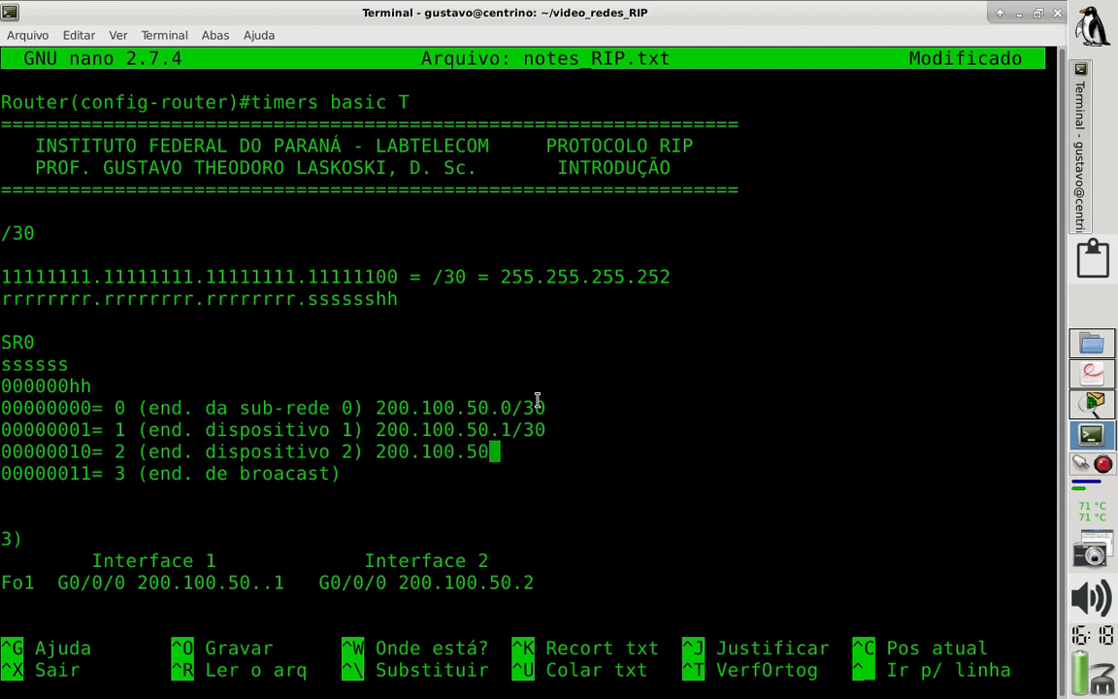
text(.2/30)
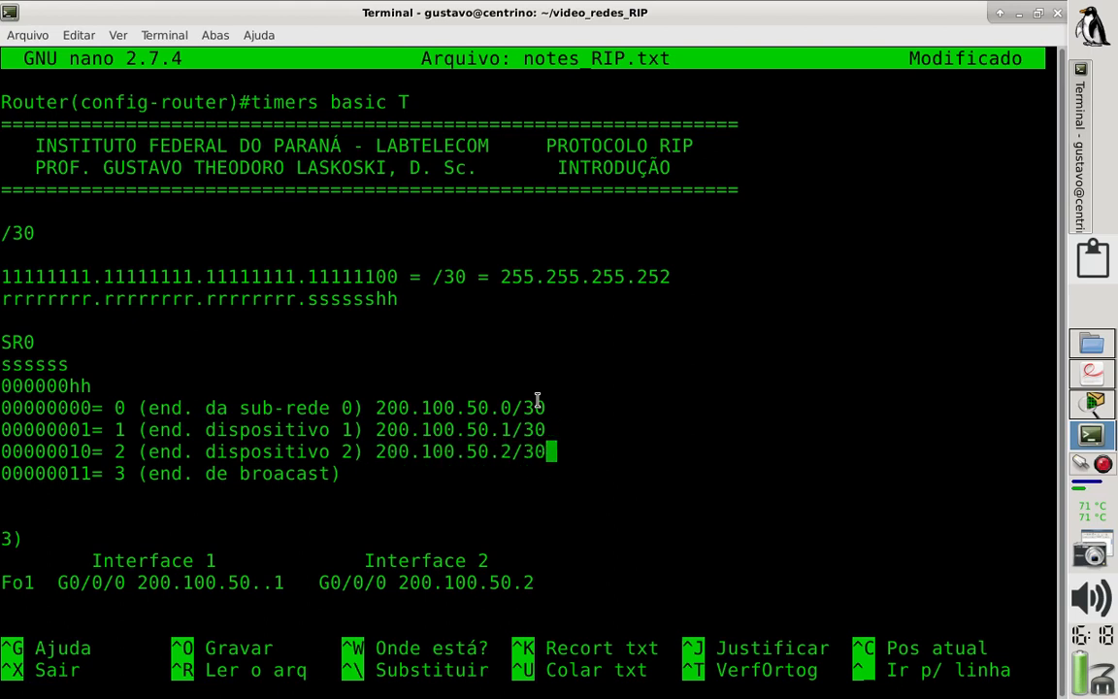
- Append the address 200.100.50.3/30 to the broadcast line, aligned with the others, and save notes_RIP.txt
key(Down)
text(0)
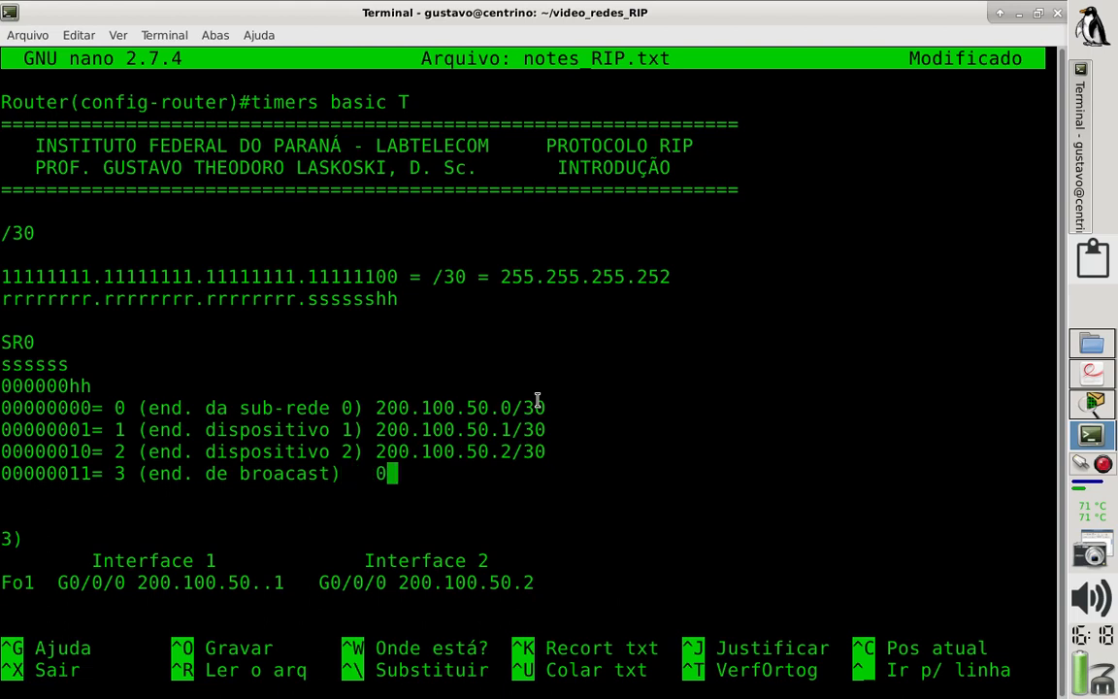
key(BackSpace)
text(200.100)
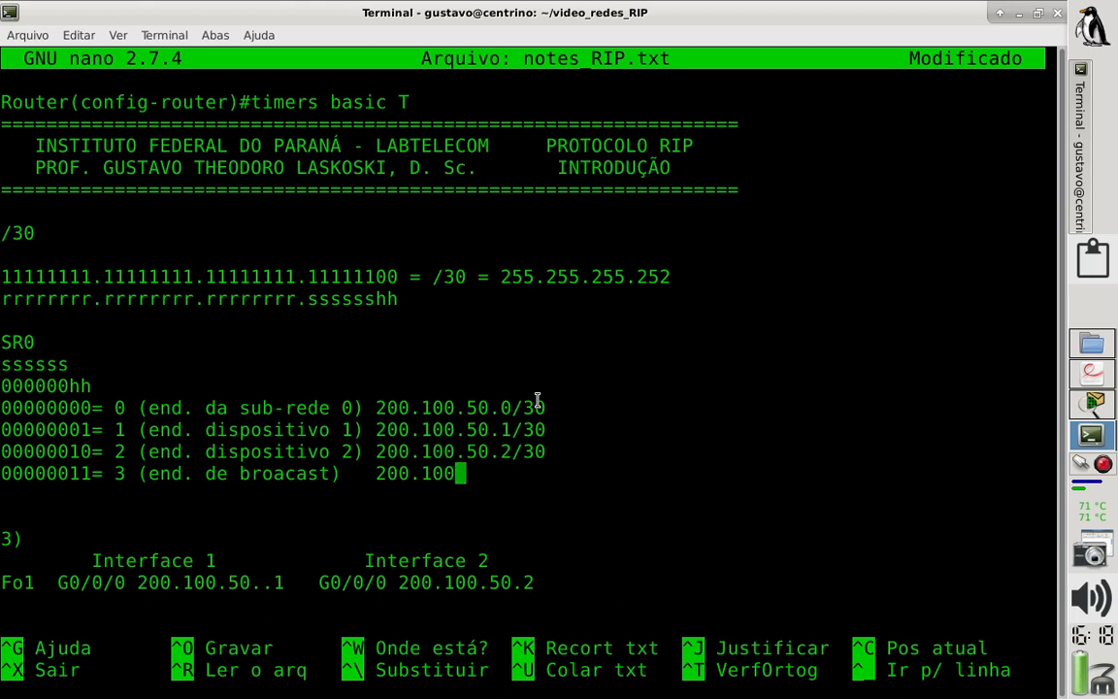
text(.40)
key(BackSpace)
text(50.3/30)
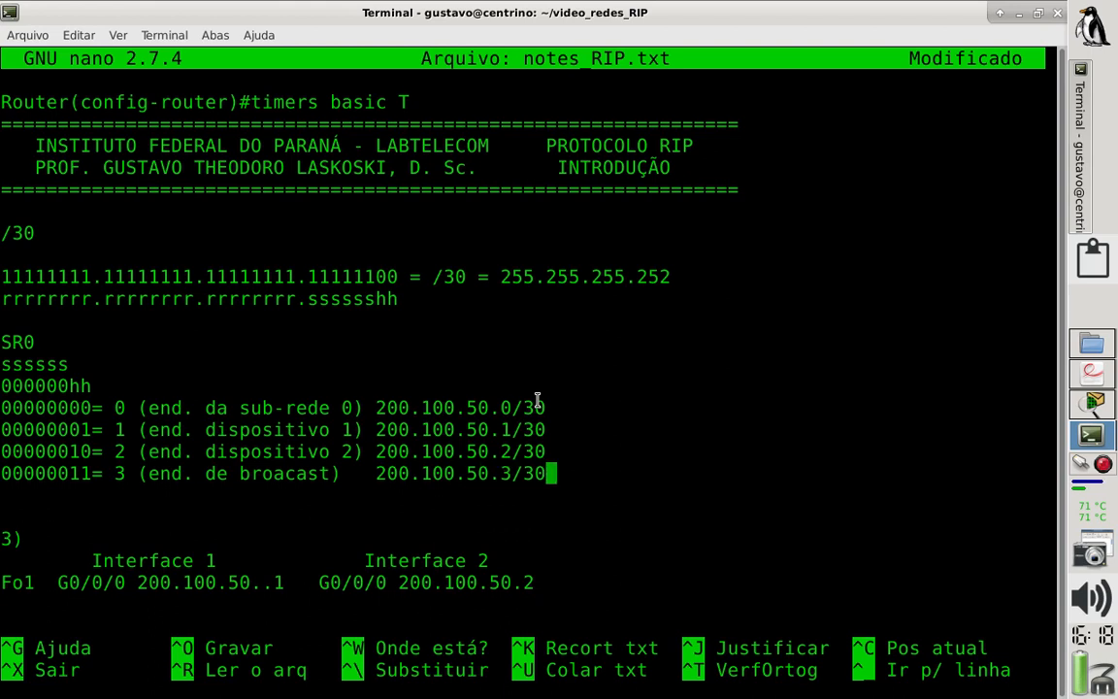
key(ctrl+o)
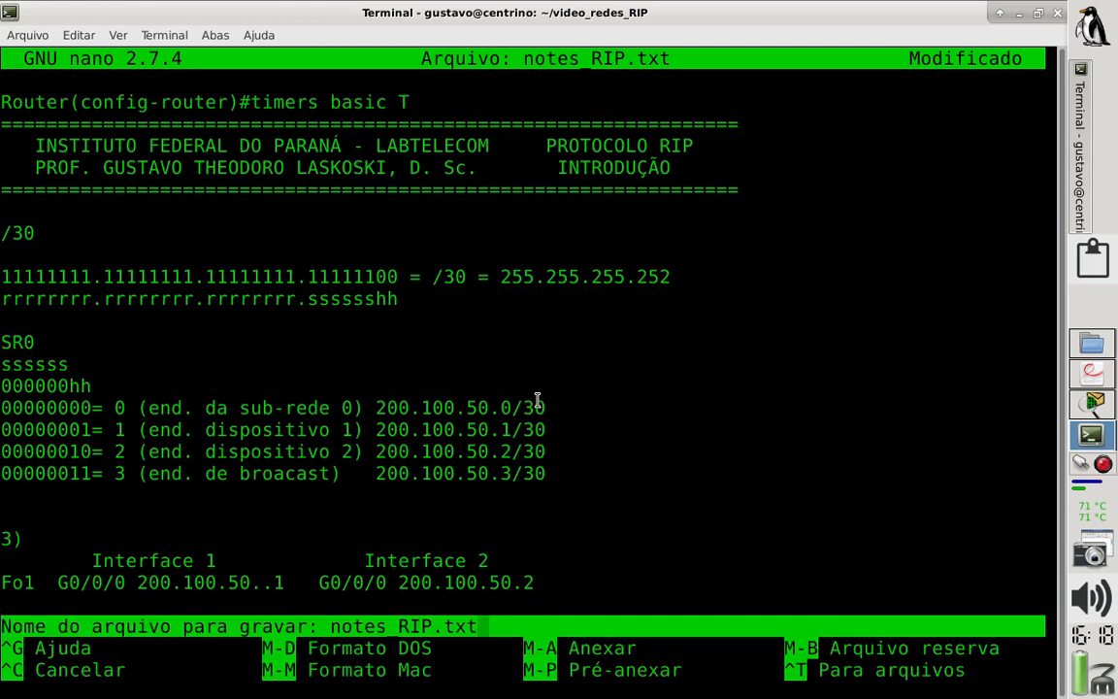
key(Return)
- Highlight the two device address lines, review the link table in laboratorio_RIP.pdf, and return to the Packet Tracer topology
drag(554, 454, 2, 424)
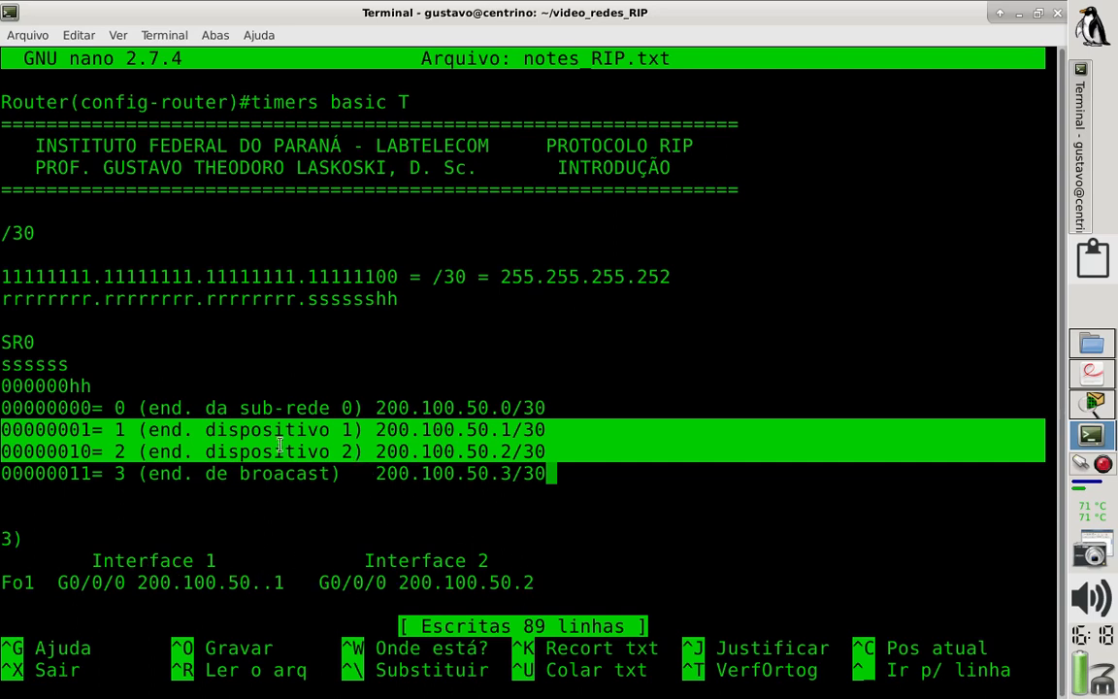
click(602, 475)
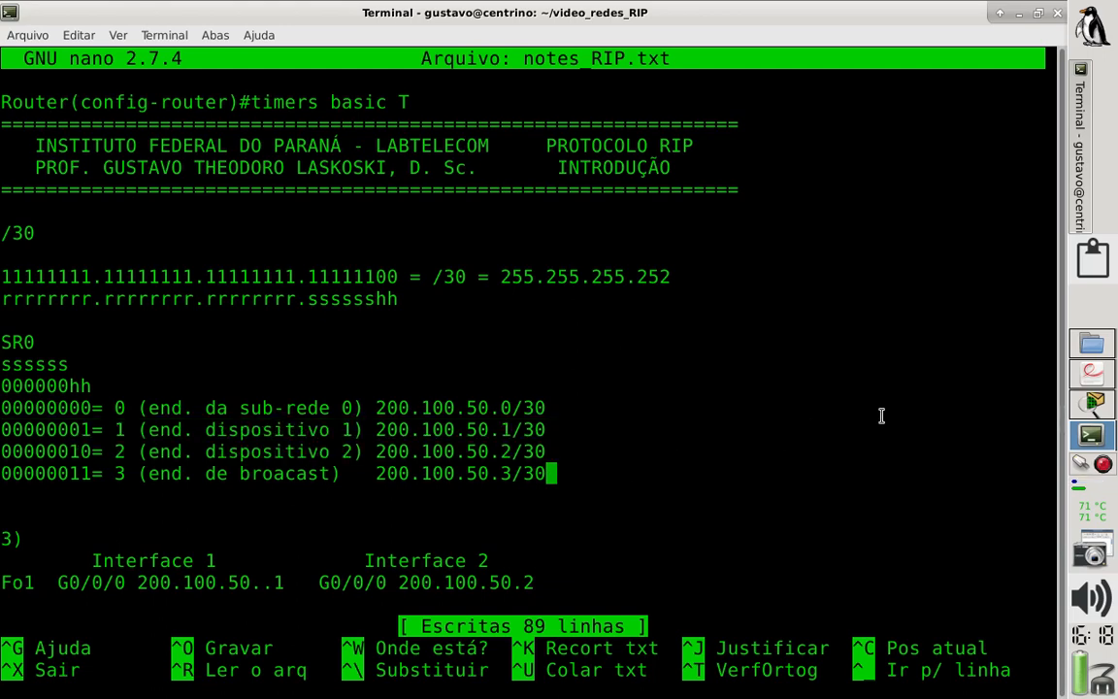
click(1094, 405)
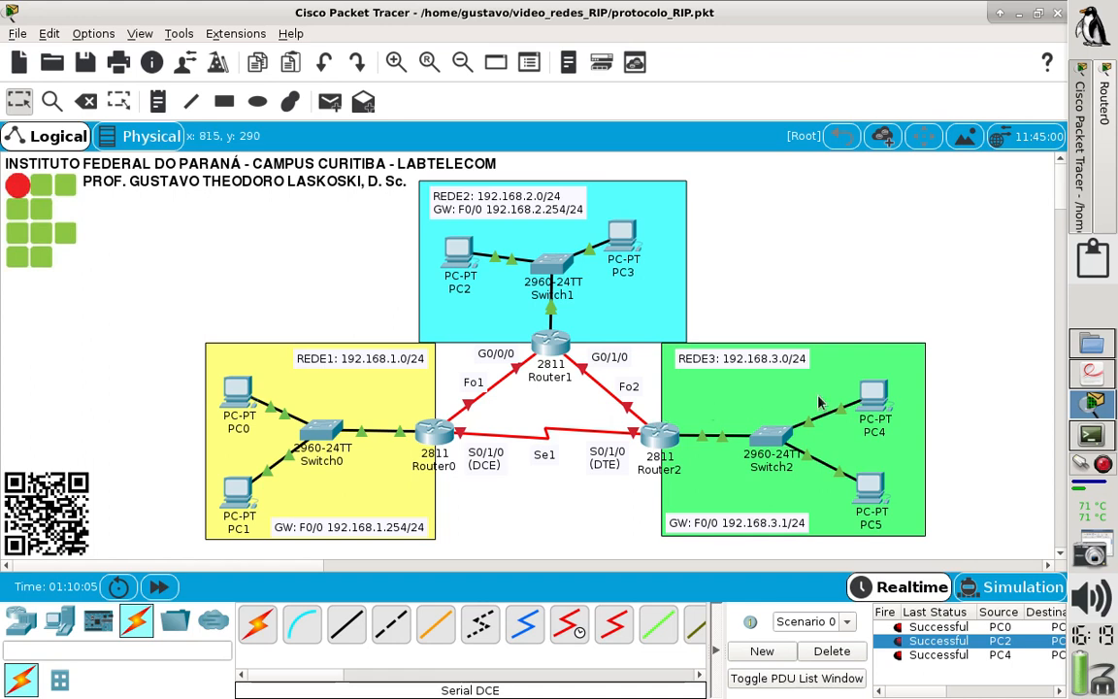
click(1091, 386)
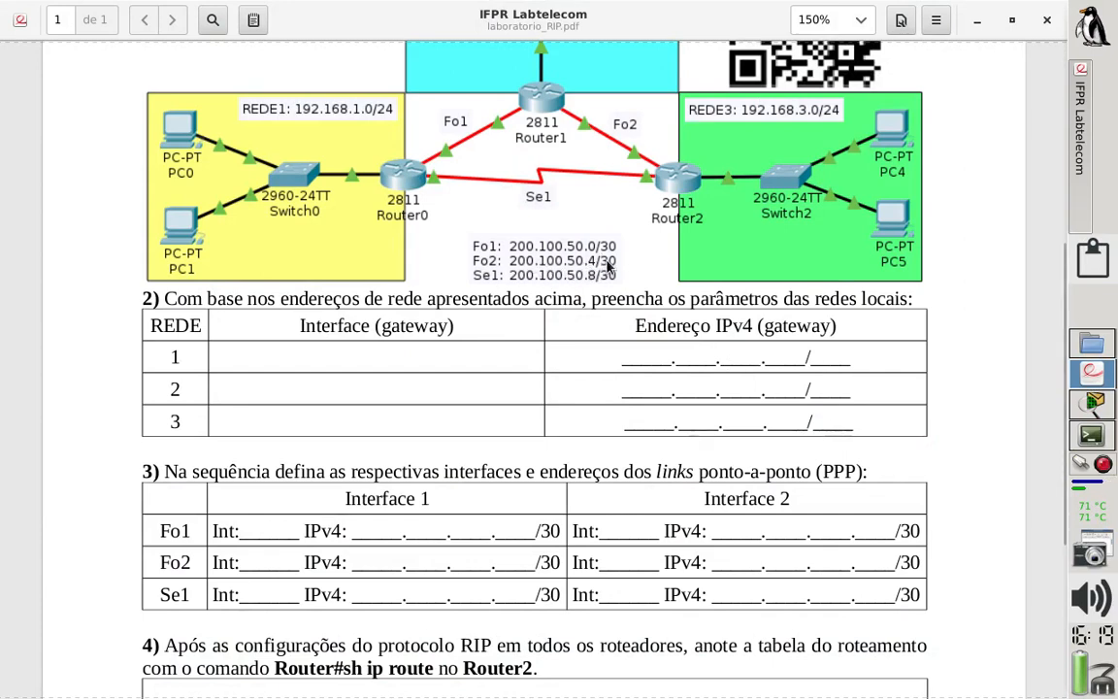
click(1095, 408)
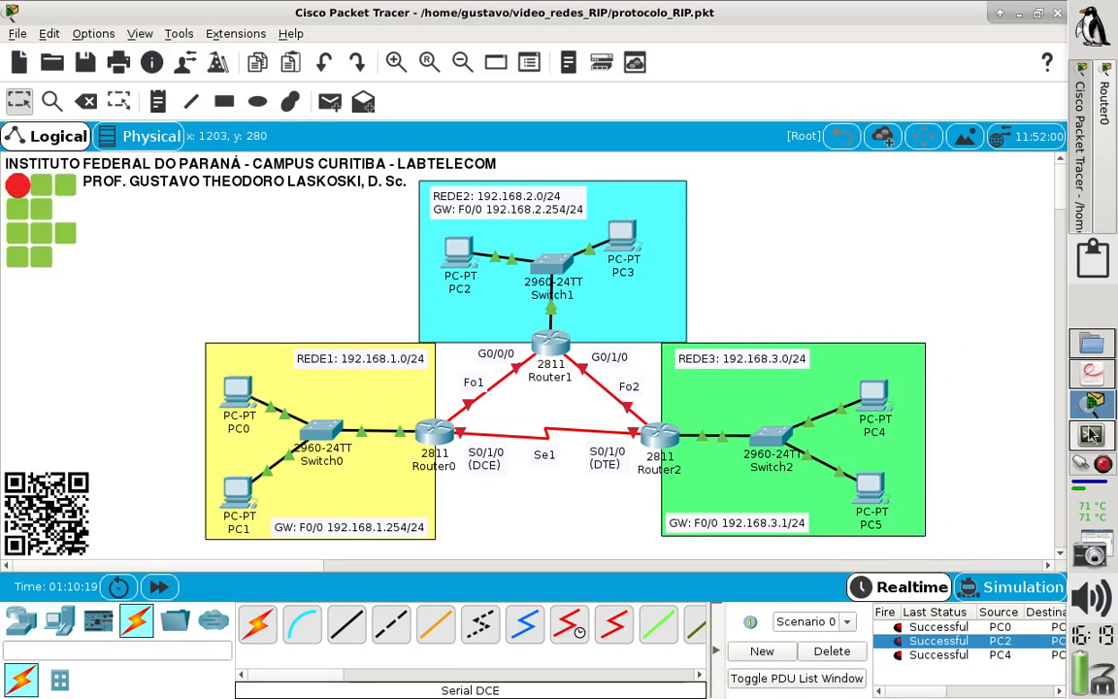
- Back in the terminal notes, copy the whole SR0 subnet block and paste the copy below it after a blank line
click(1091, 435)
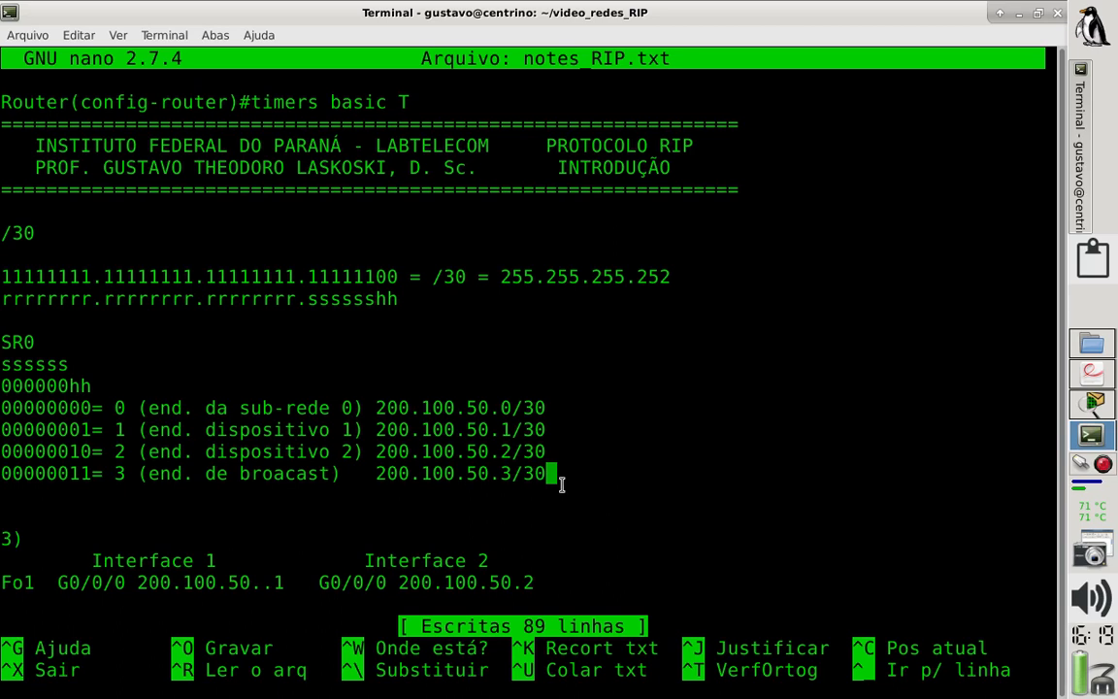
drag(561, 483, 150, 389)
drag(2, 400, 2, 340)
key(ctrl+c)
click(83, 37)
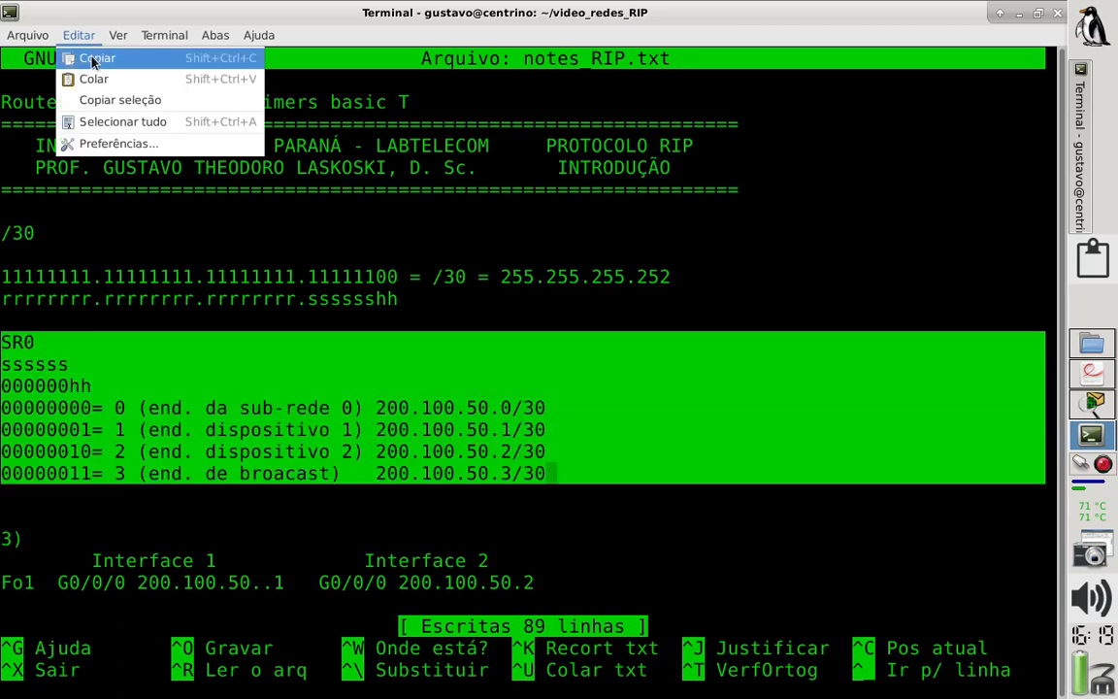
click(85, 57)
click(565, 475)
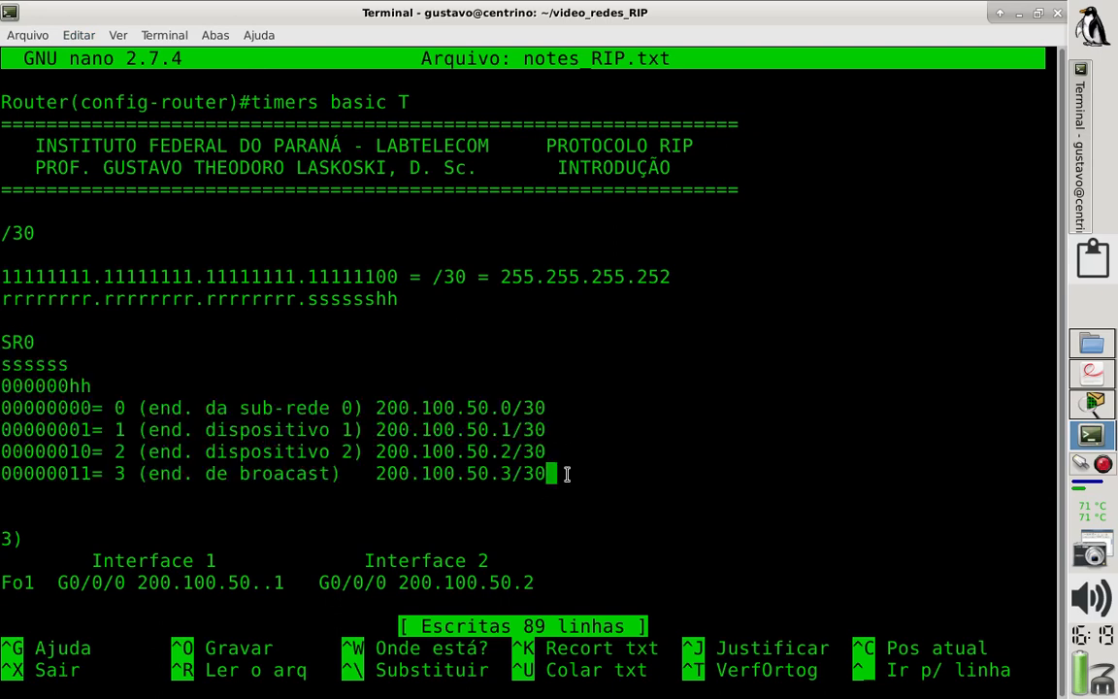
key(Return)
key(Return)
click(83, 37)
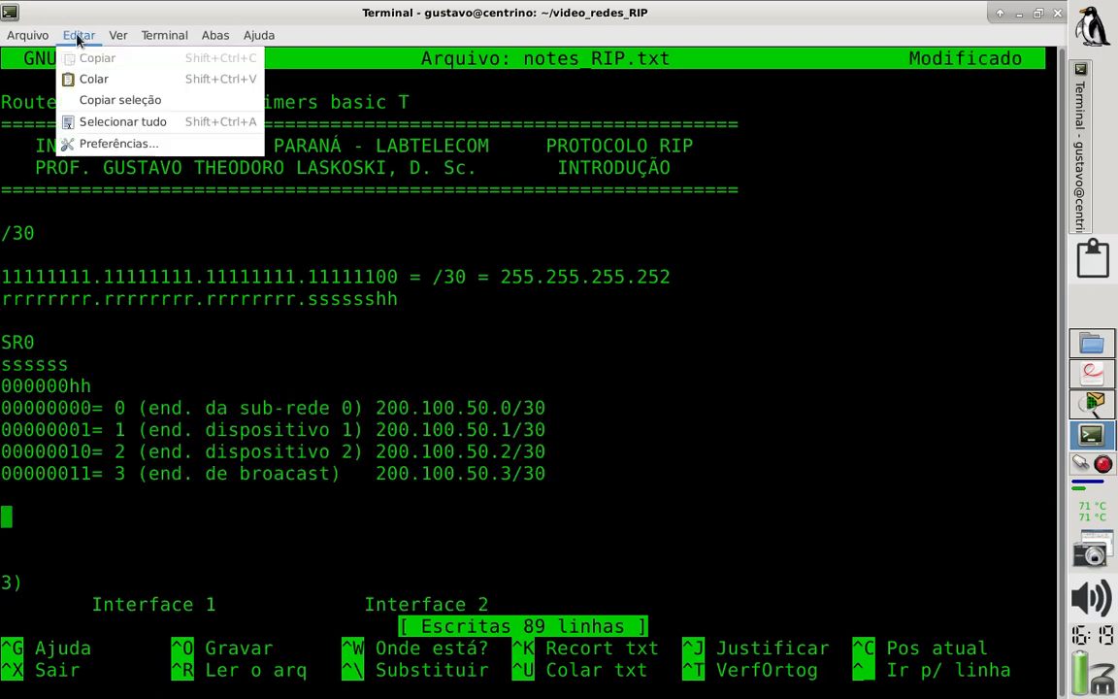
click(94, 75)
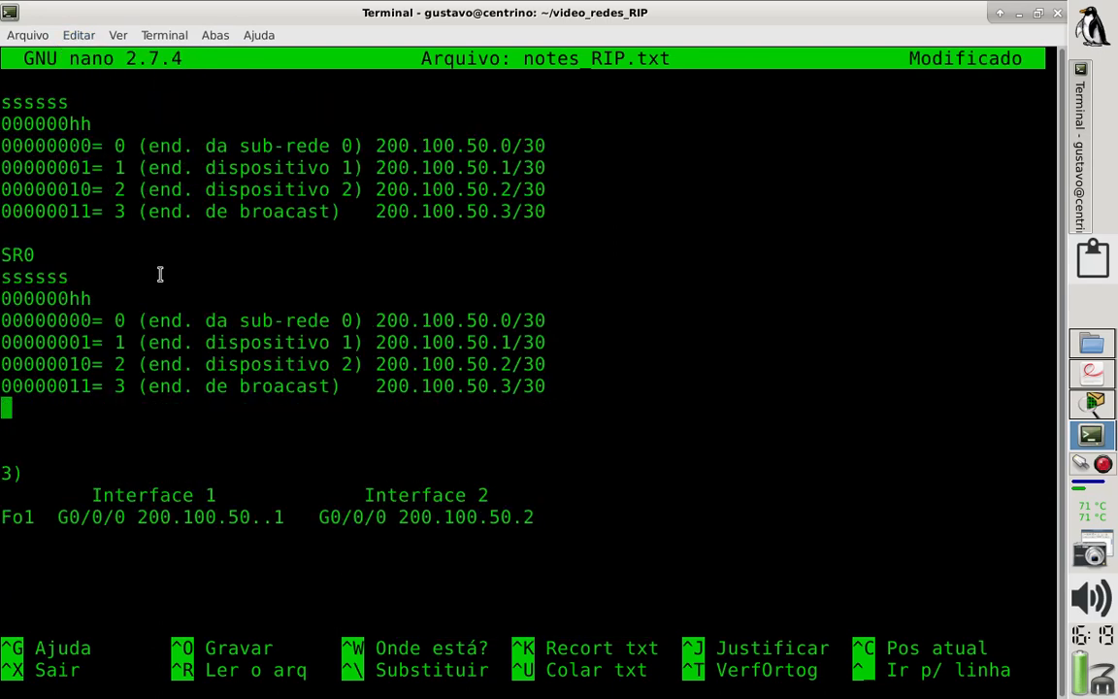
- Rename the heading of the pasted subnet block to SR1
key(Up)
key(Up)
key(Up)
key(Up)
key(Up)
key(Up)
key(Up)
key(Down)
key(Right)
key(Up)
key(Right)
key(Delete)
text(1)
- Append the subnet bits (000000) to the SR0 heading
key(Down)
key(Home)
key(Up)
key(Up)
key(Up)
key(Up)
key(Up)
key(Up)
key(Up)
key(Up)
key(Up)
key(Up)
key(Down)
key(End)
text((000)
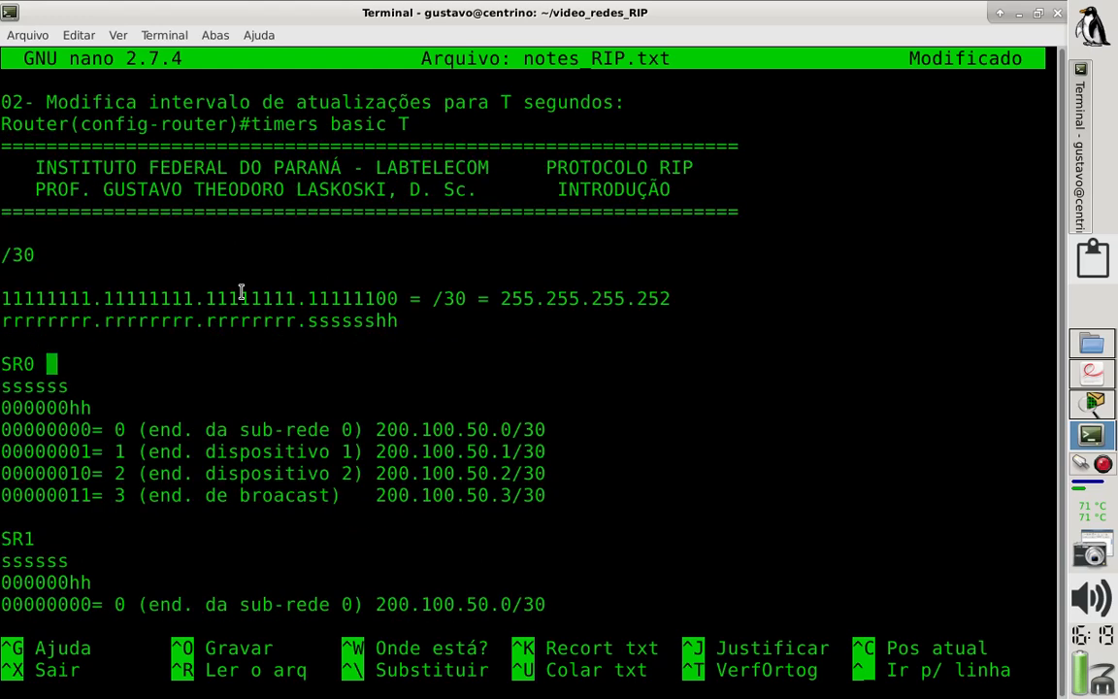
text(000))
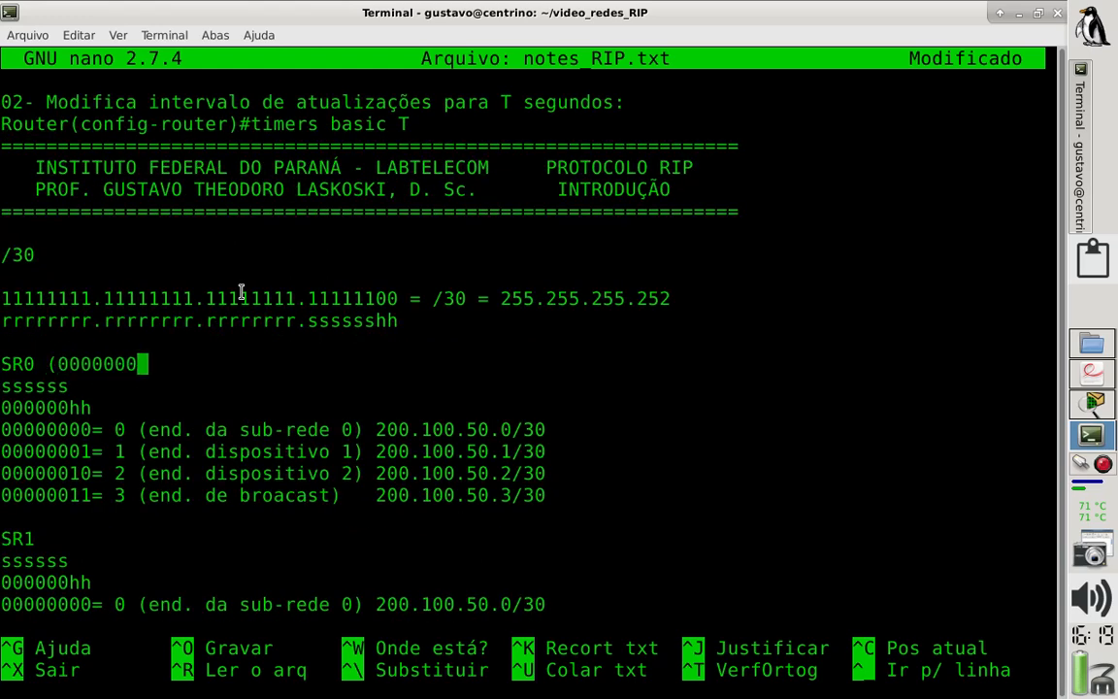
- Append the subnet bits (000001) to the SR1 heading
key(Down)
key(Down)
key(Down)
key(Down)
key(Down)
key(Down)
key(Down)
key(Down)
key(End)
text((00)
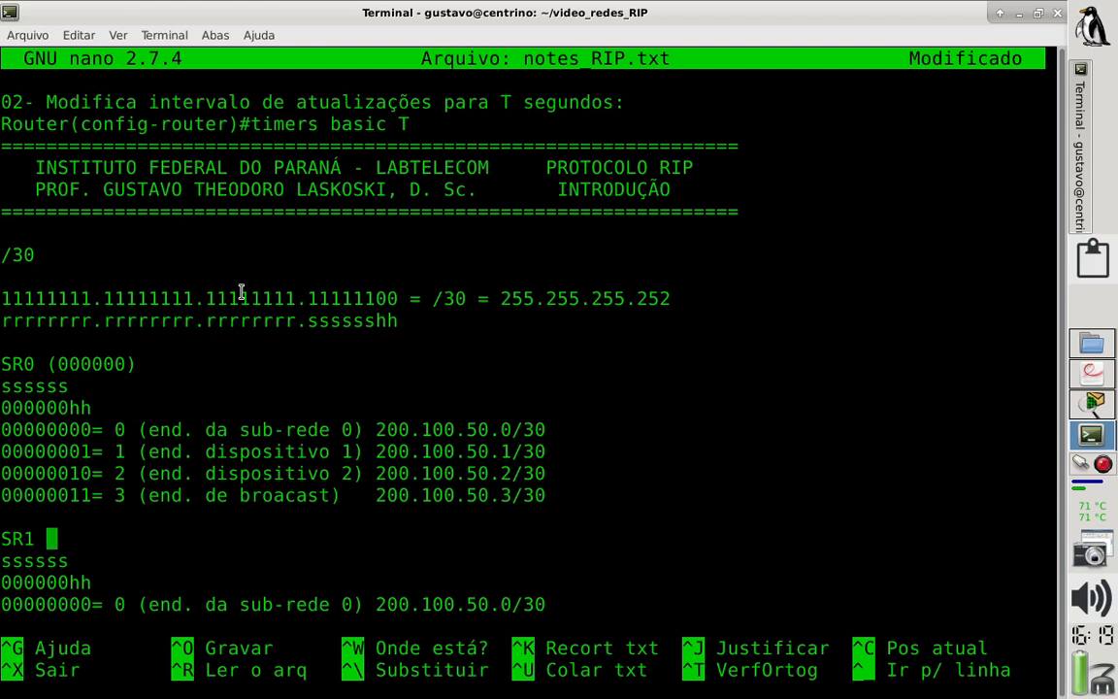
text(0001))
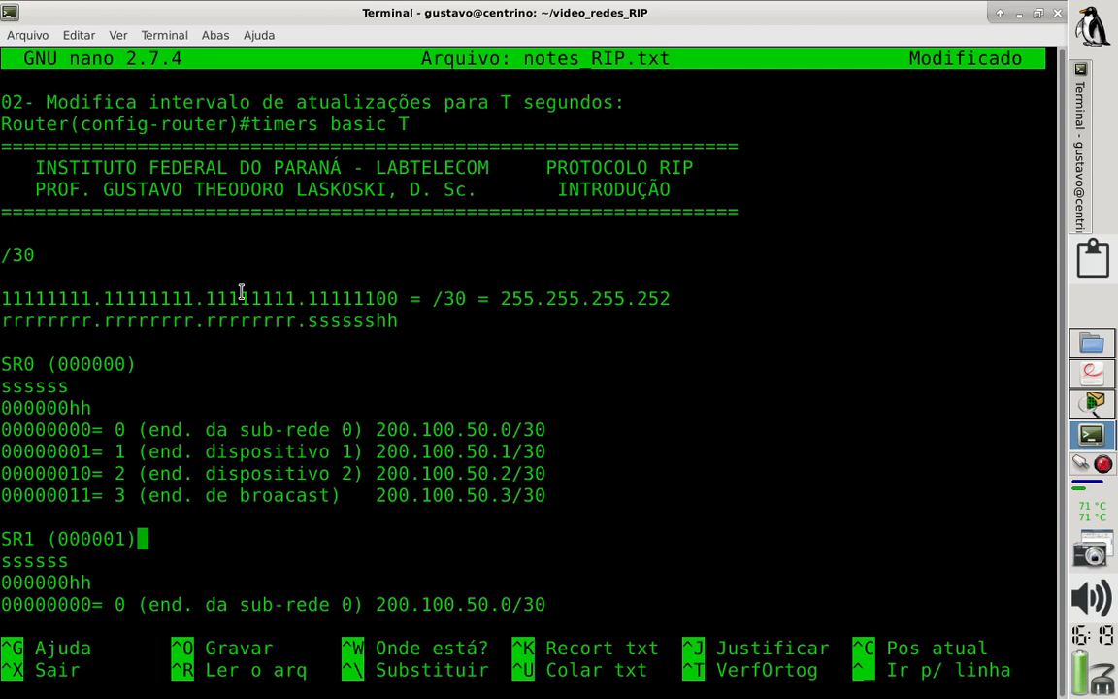
- Delete the ssssss line from both the SR1 and the SR0 blocks
key(Down)
key(BackSpace)
key(ctrl+k)
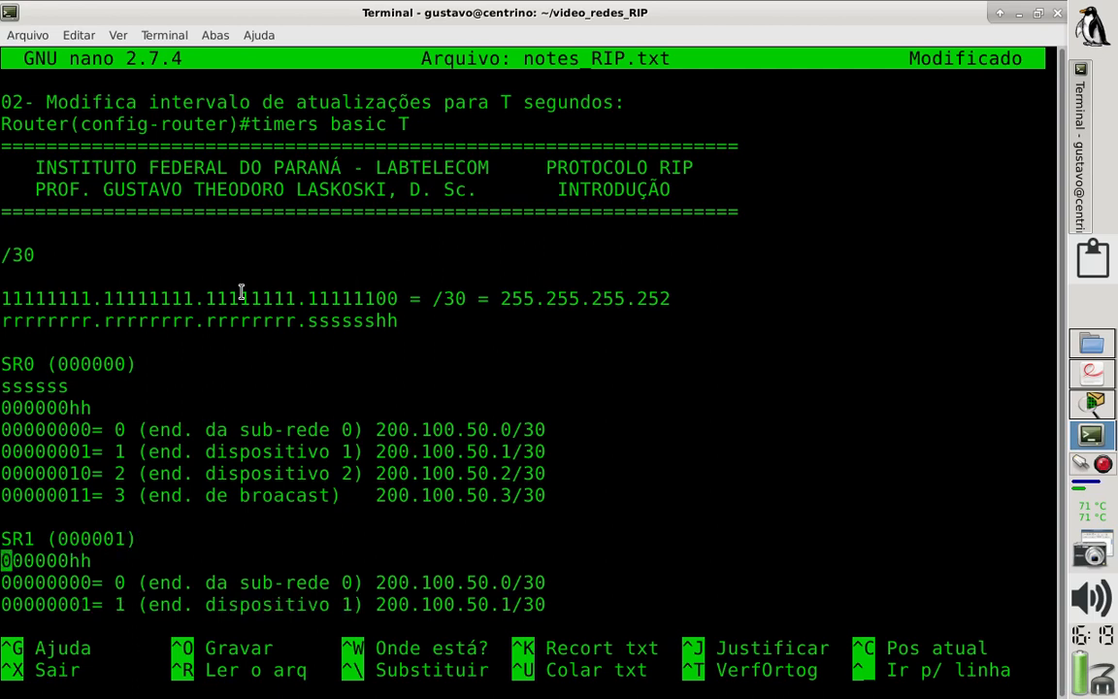
key(Up)
key(Up)
key(Up)
key(Up)
key(Up)
key(Up)
key(Up)
key(Up)
key(ctrl+k)
- Change the bit pattern line under the SR1 heading to 000001hh
key(Down)
key(Down)
key(Down)
key(Down)
key(Down)
key(Down)
key(Down)
key(Down)
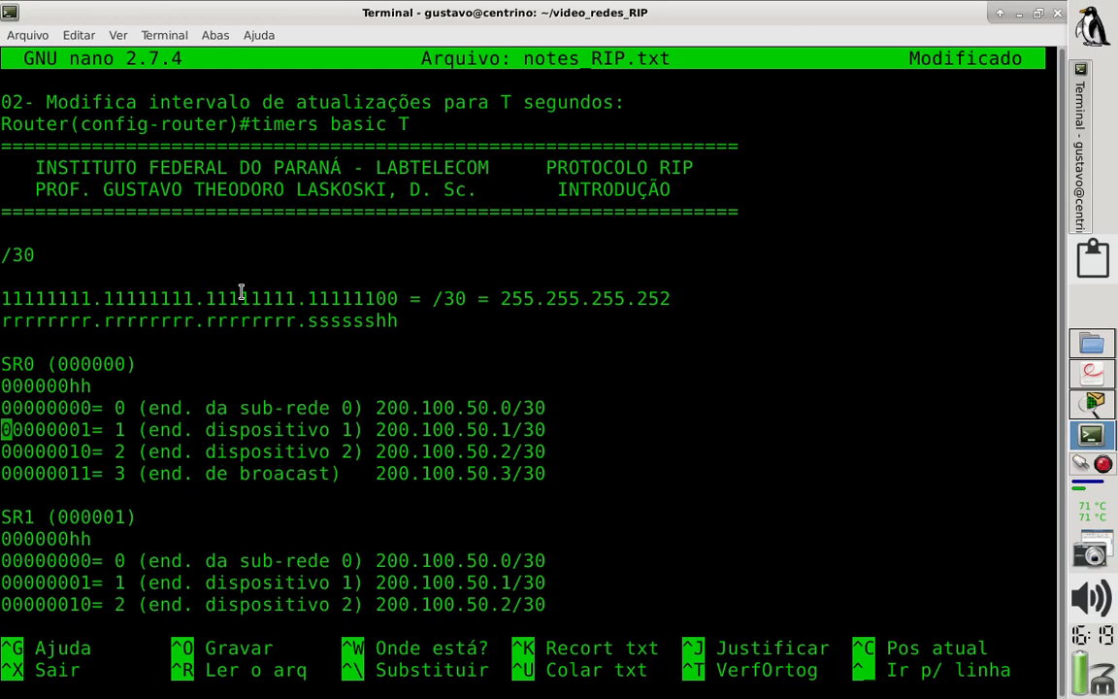
key(Down)
key(Down)
key(Down)
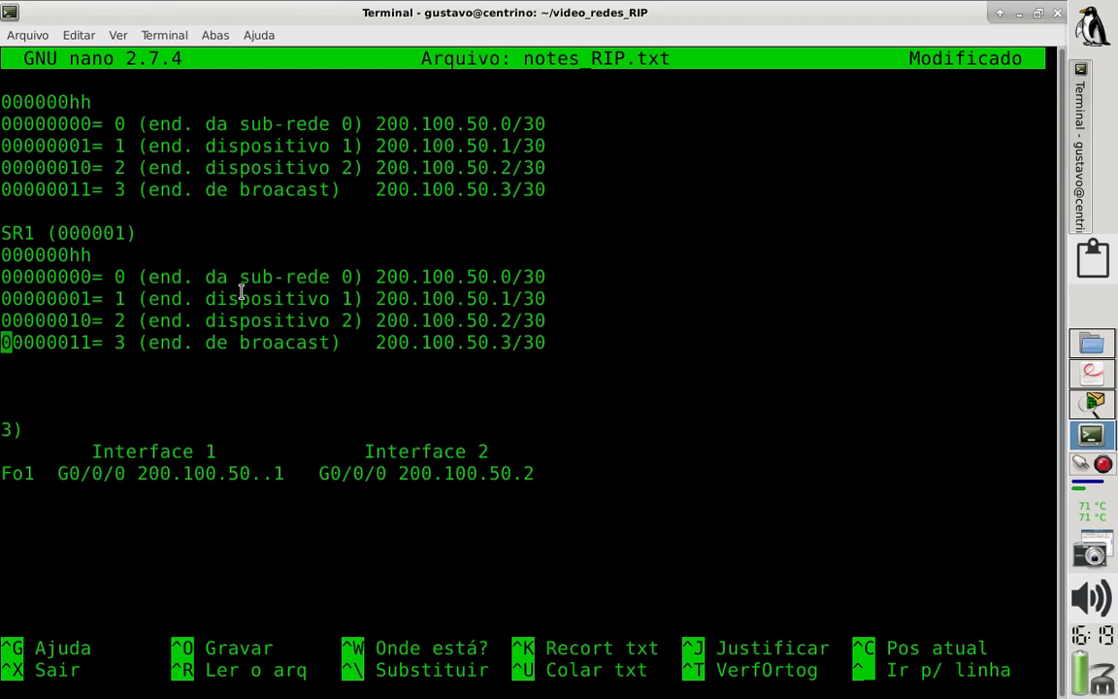
key(Up)
key(Up)
key(Up)
key(Up)
key(Right)
key(Right)
key(Right)
key(Right)
key(Right)
key(Right)
key(BackSpace)
text(1)
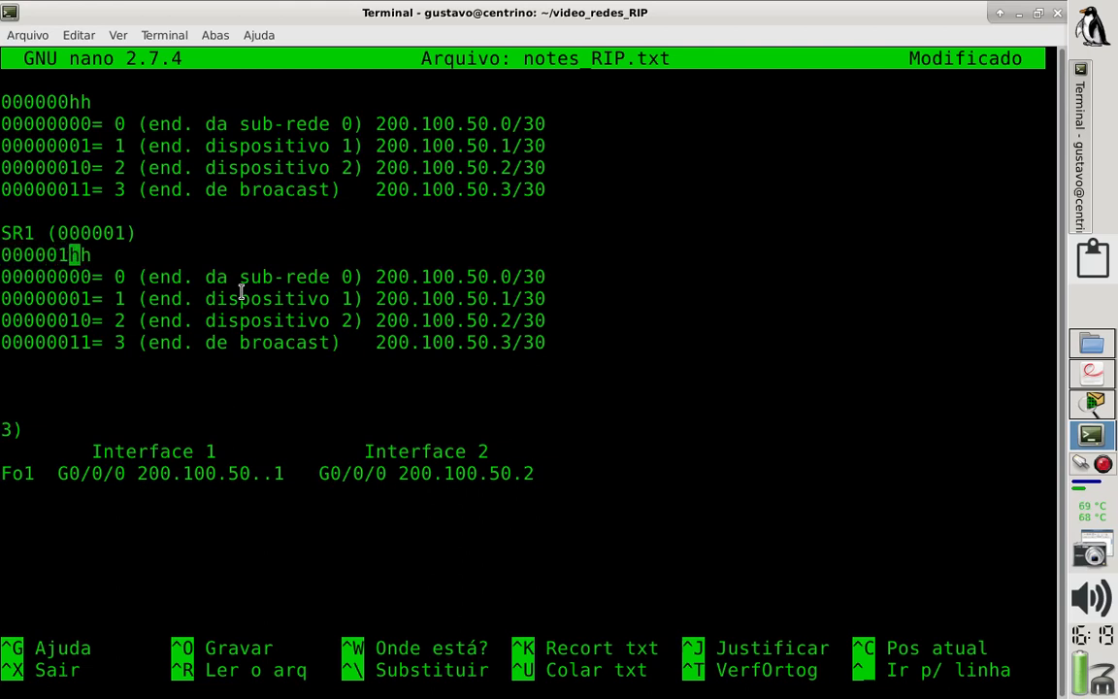
- Set the last subnet bit to 1 in the four SR1 binary values, giving 00000100, 00000101, 00000110 and 00000111
key(Down)
key(BackSpace)
text(1)
key(Down)
key(BackSpace)
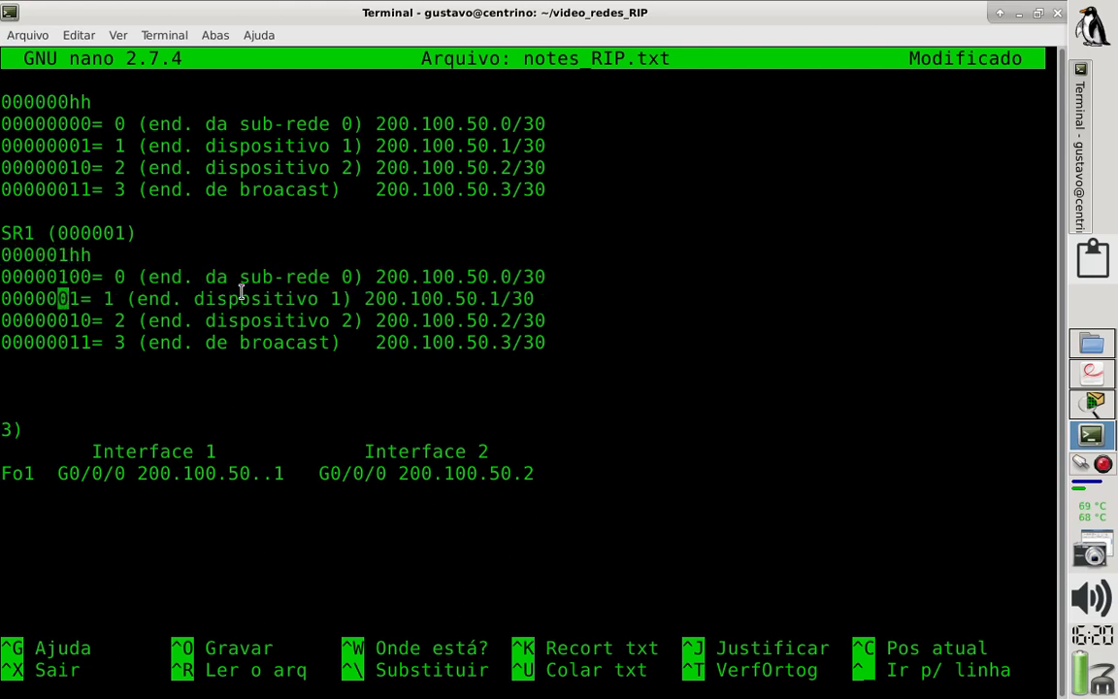
text(1)
key(Down)
key(BackSpace)
text(1)
key(Down)
key(BackSpace)
text(1)
key(Up)
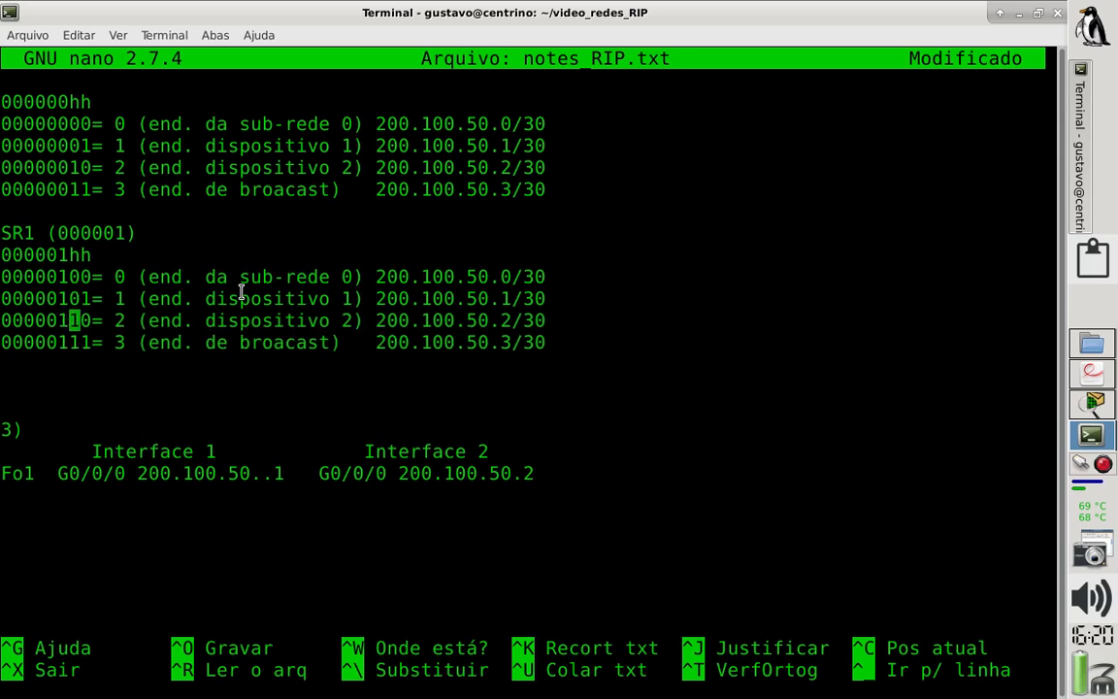
- Examine the subnet and host bits in the SR1 heading, its pattern line and the binary value 00000100
key(Up)
key(Up)
key(Up)
key(Left)
key(Left)
key(Left)
key(Left)
key(Left)
key(Right)
key(Right)
key(Right)
key(Right)
key(Right)
key(Right)
key(Left)
key(Left)
key(Left)
key(Left)
key(Left)
key(Right)
key(Right)
key(Right)
key(Right)
key(Left)
key(Left)
key(Down)
key(Left)
key(Left)
key(Right)
key(Right)
key(Right)
key(Right)
key(Left)
drag(94, 276, 3, 279)
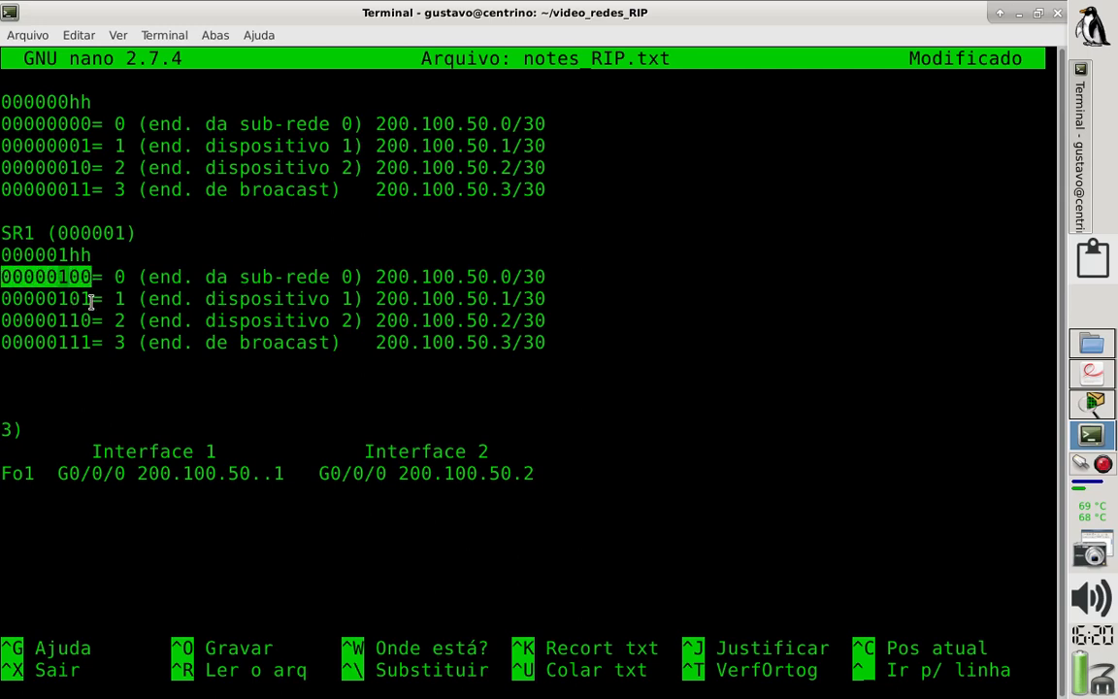
- Set the decimal value of the SR1 binary 00000100 to 4
click(120, 277)
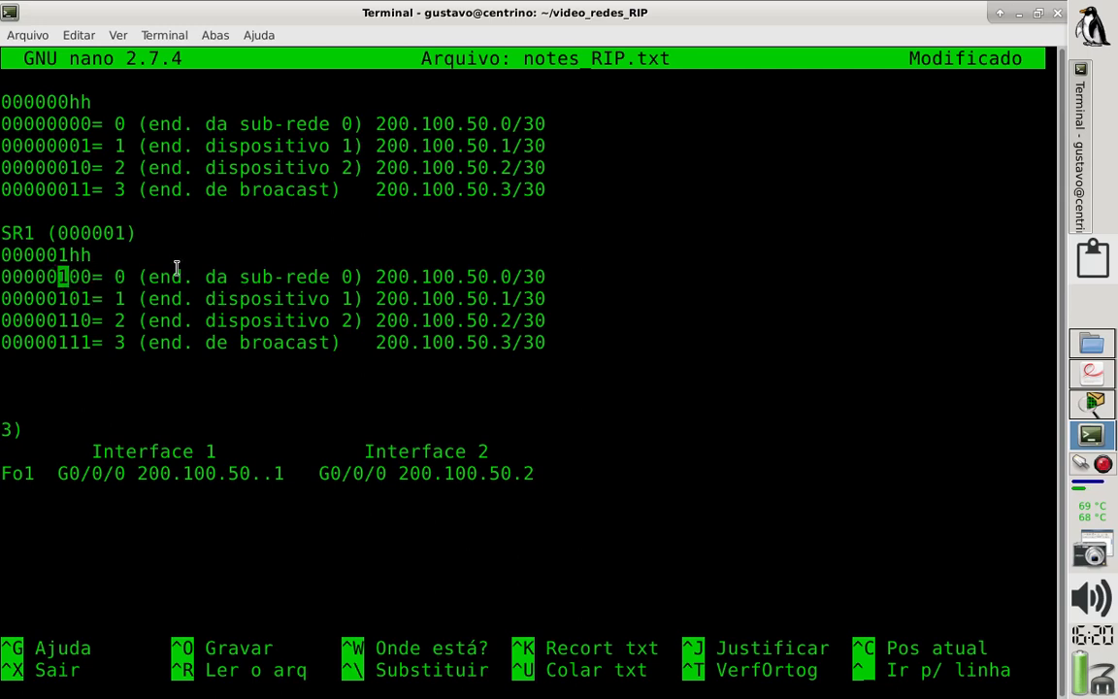
key(Right)
key(Right)
key(Right)
key(Right)
key(Right)
key(Delete)
text(4)
- Relabel the first SR1 address line as sub-rede 1 and set its address to 200.100.50.4/30
key(Right)
key(Right)
key(Right)
key(Right)
key(Right)
key(Right)
key(Right)
key(Right)
key(Right)
key(Right)
key(Right)
key(Right)
key(Right)
key(Right)
key(Right)
key(Right)
key(Right)
key(Right)
key(Right)
key(Right)
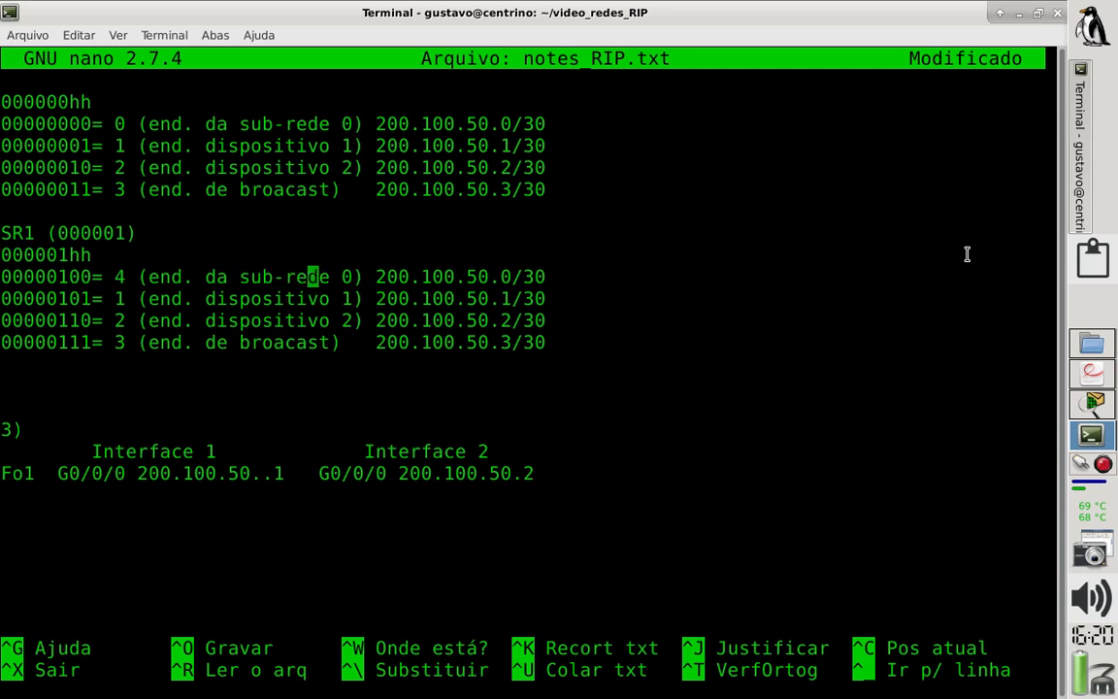
key(Right)
key(Right)
key(Right)
key(Right)
key(Right)
key(Right)
key(Right)
key(Right)
key(Right)
key(Right)
key(Right)
key(Right)
key(Right)
key(Right)
key(BackSpace)
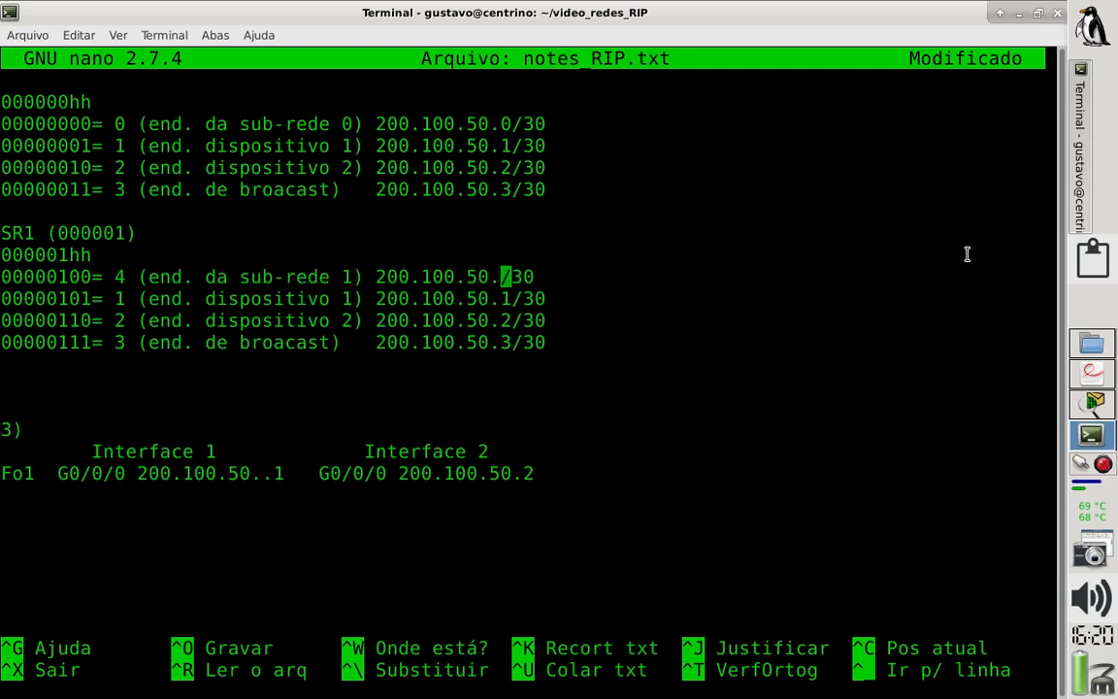
text(4)
- Highlight the bits of 00000101 in the SR1 dispositivo 1 line and set its decimal value to 5
key(Down)
key(Left)
key(Left)
key(Left)
key(Left)
key(Left)
key(Left)
key(Left)
key(Left)
key(Left)
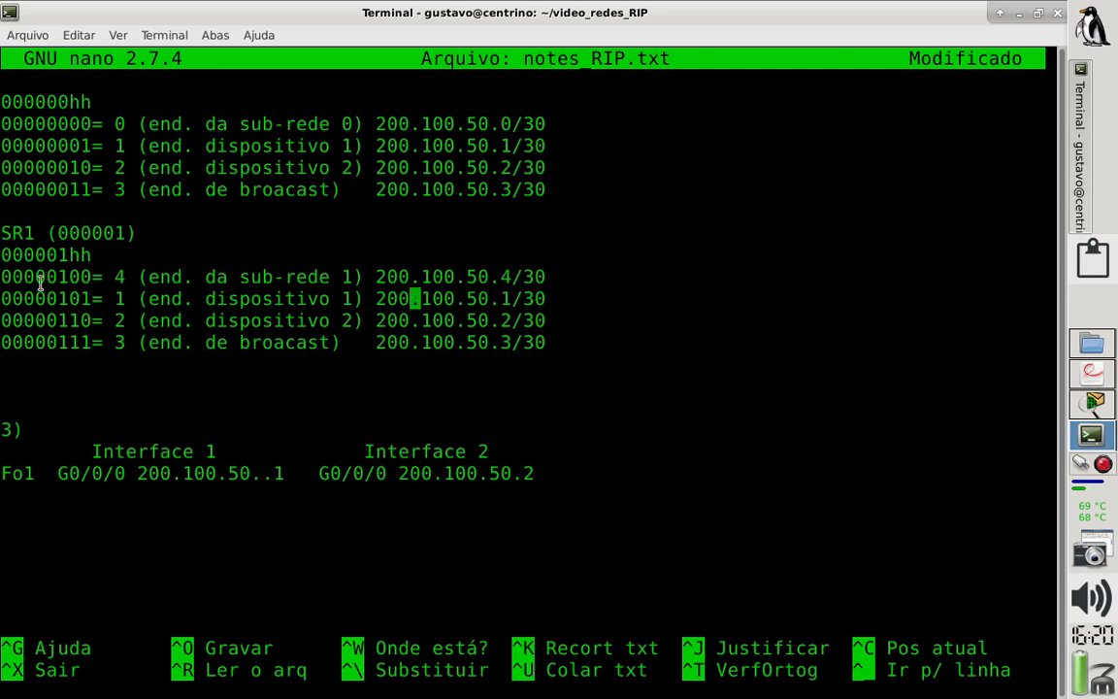
double_click(84, 299)
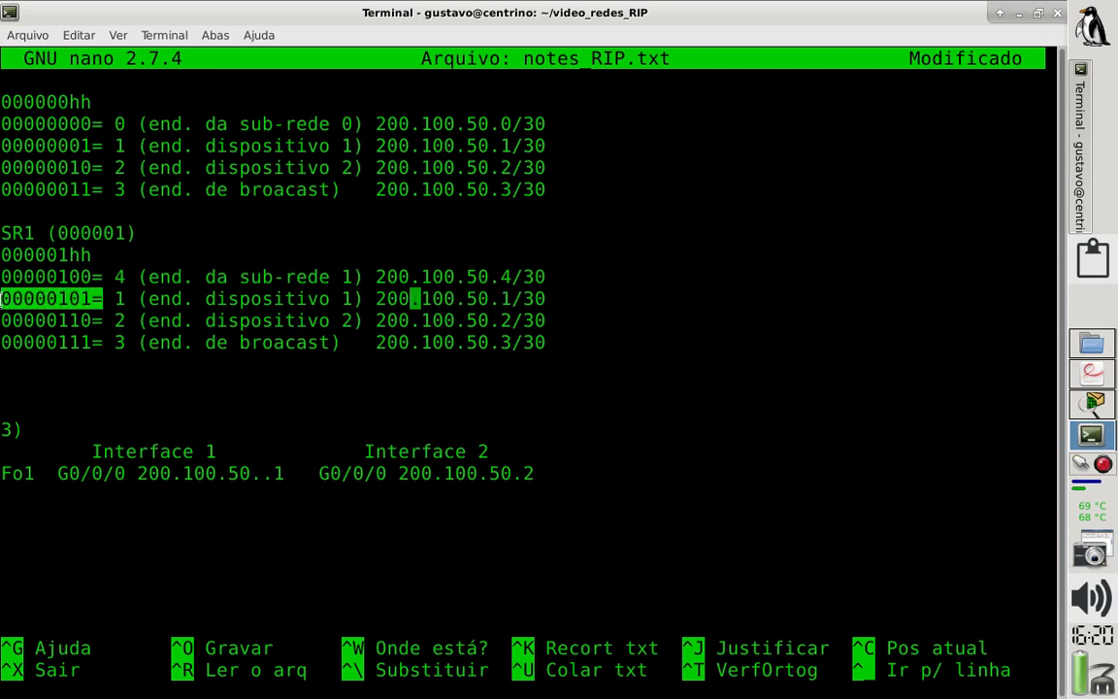
click(69, 298)
double_click(62, 298)
click(64, 301)
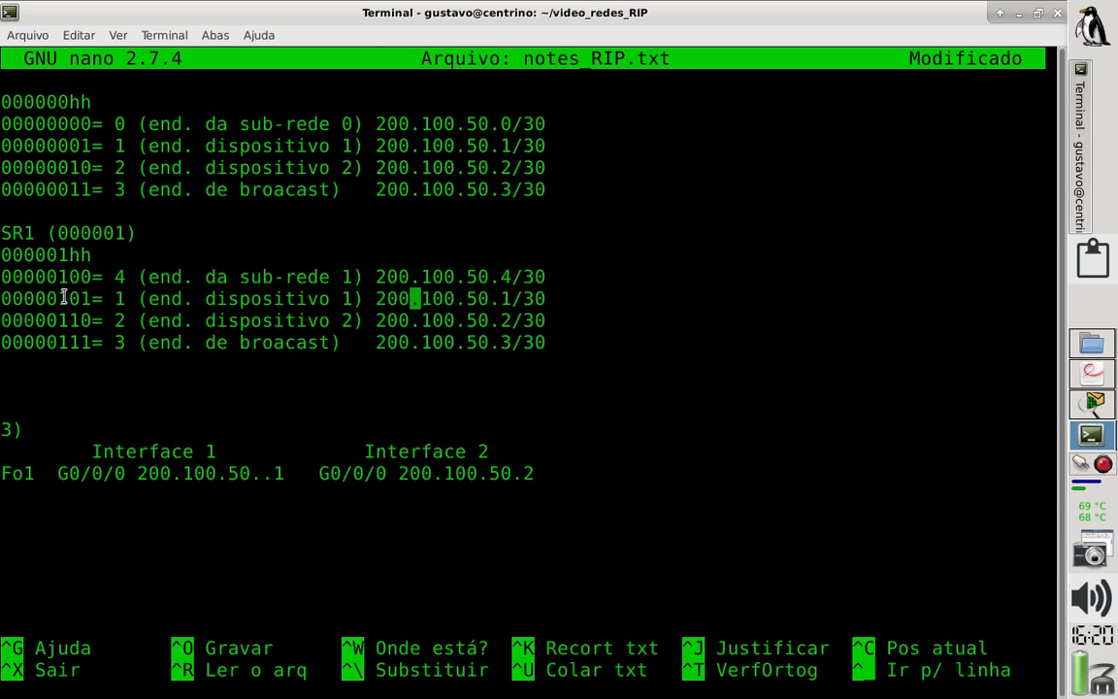
mouse_move(68, 298)
mouse_down()
mouse_move(5, 301)
mouse_move(87, 299)
mouse_up()
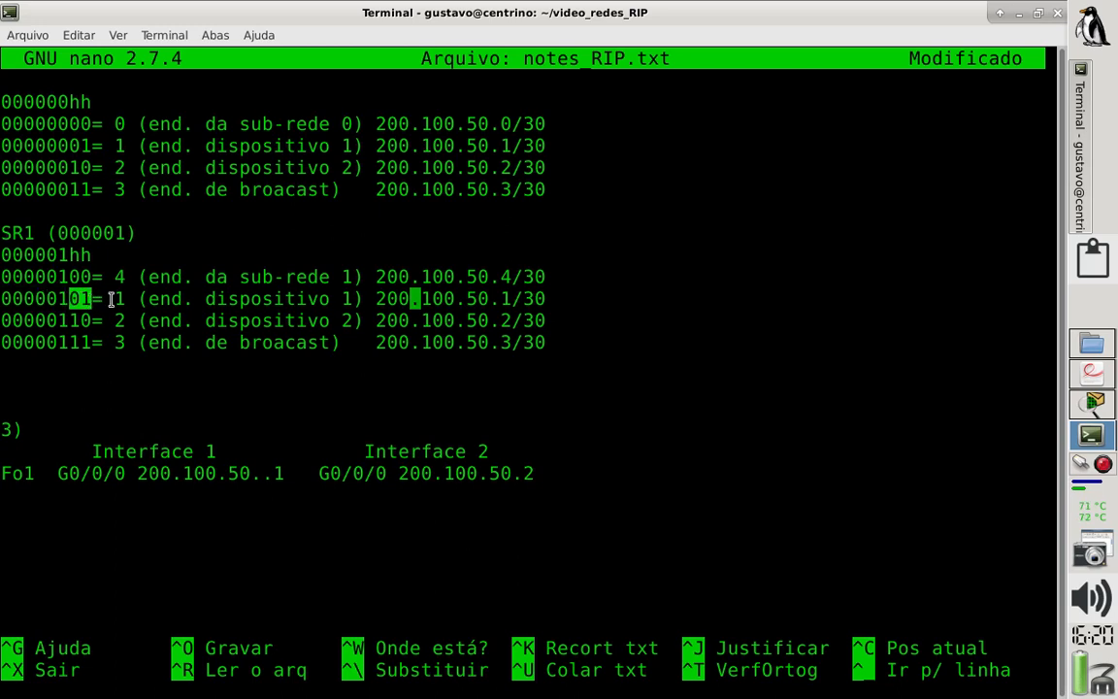
click(121, 298)
key(Right)
key(Left)
key(Left)
key(Left)
key(Left)
key(Left)
key(Left)
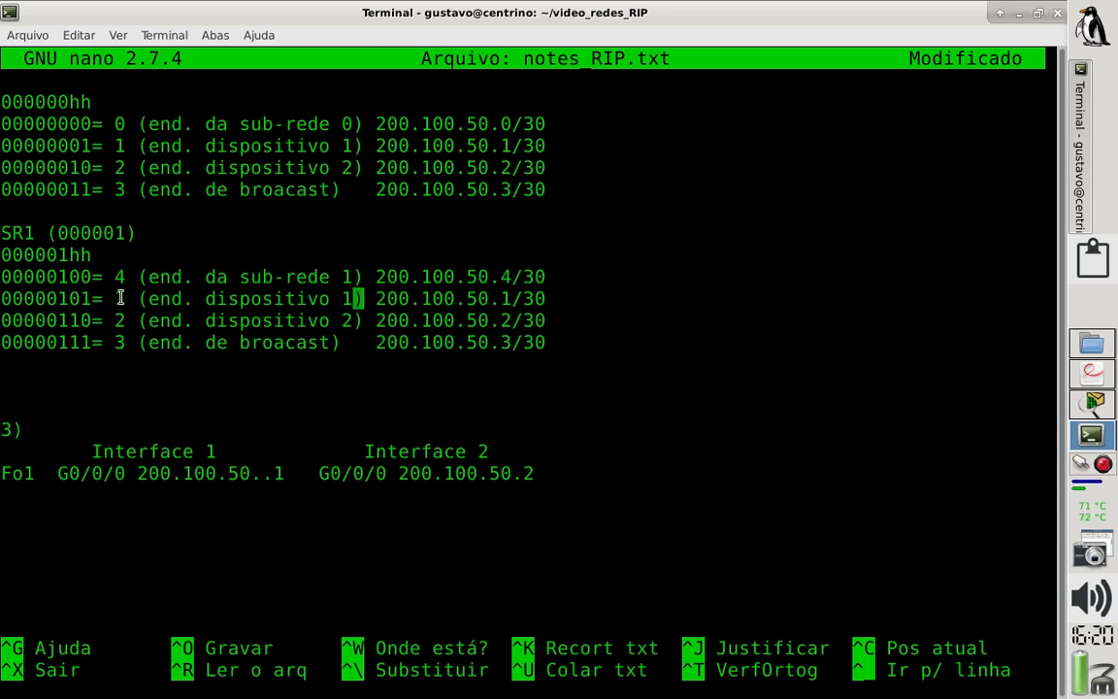
key(Left)
key(Left)
key(Left)
key(Left)
key(Left)
key(Left)
key(Left)
key(Left)
key(Left)
key(Left)
key(Left)
key(Left)
key(Left)
key(Left)
key(Left)
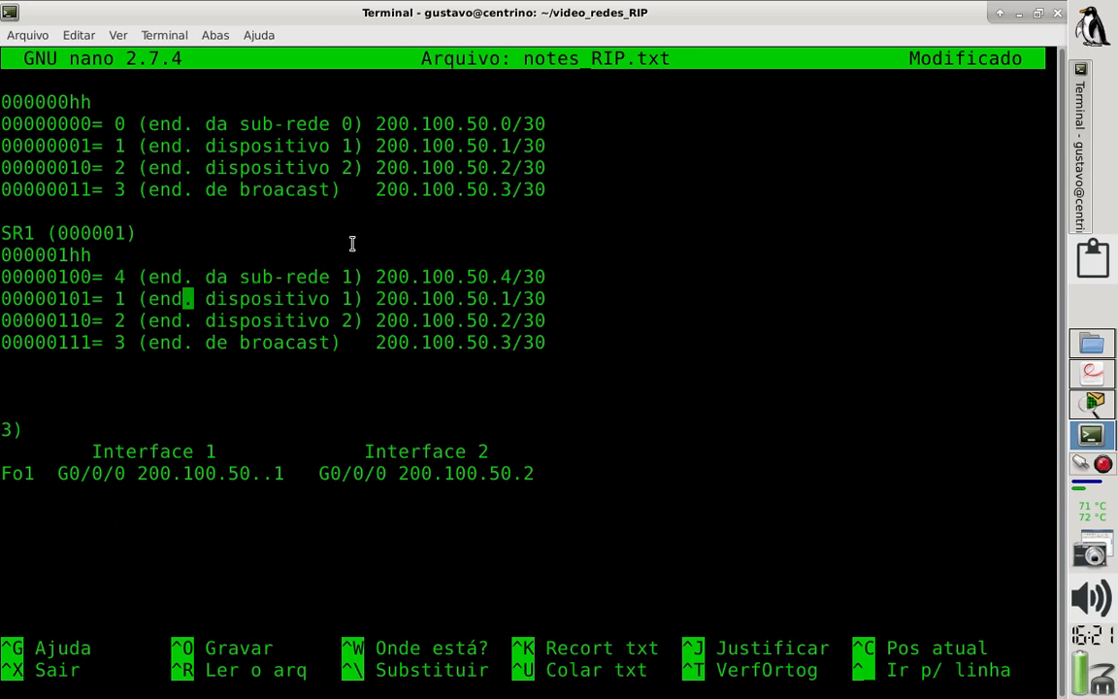
key(Left)
key(Left)
key(Left)
key(Left)
key(Left)
key(Left)
text(5)
key(Delete)
drag(359, 298, 140, 298)
click(126, 309)
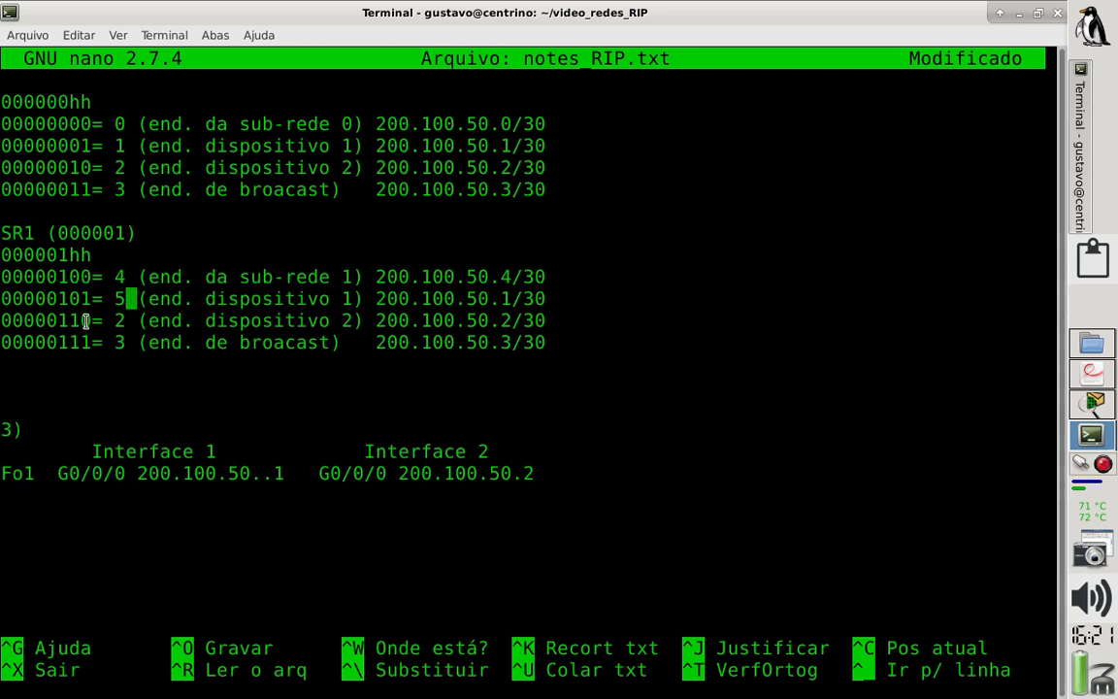
- Highlight the bits of 00000110 in the SR1 dispositivo 2 line and set its decimal value to 6
drag(65, 321, 3, 322)
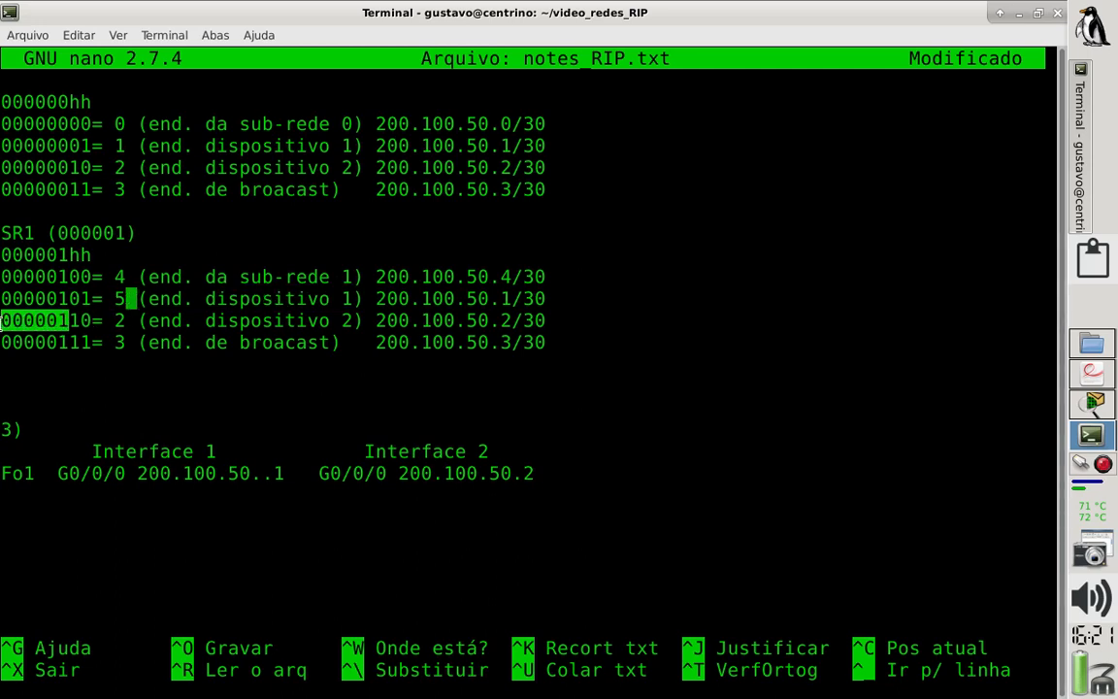
click(72, 320)
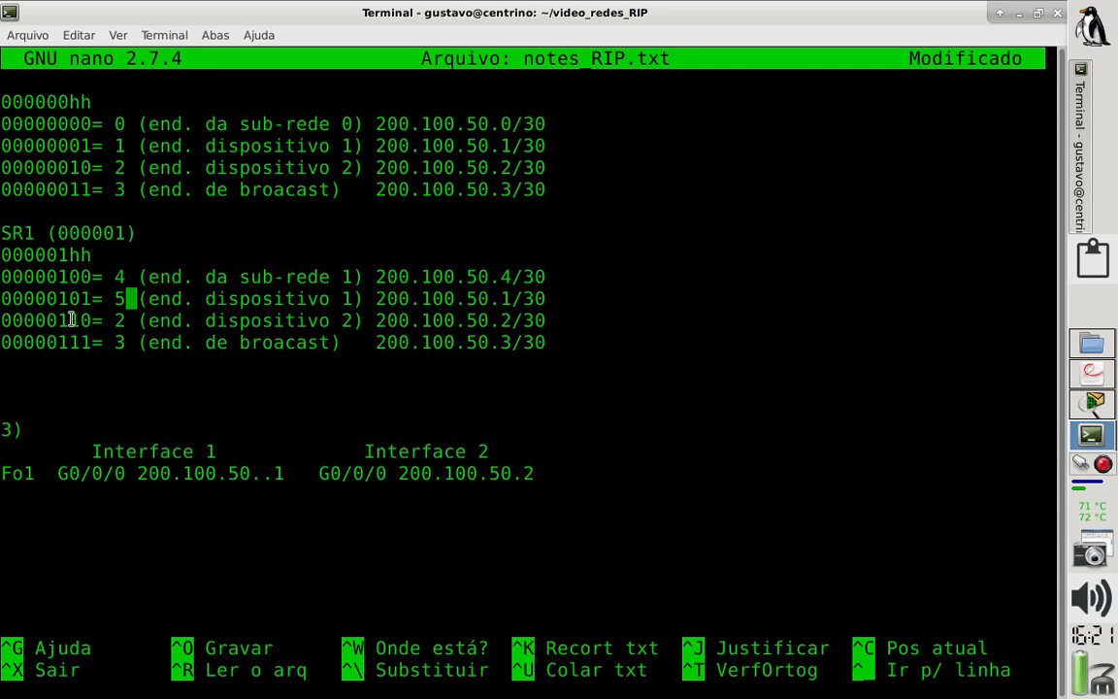
drag(72, 320, 2, 313)
key(Right)
key(Right)
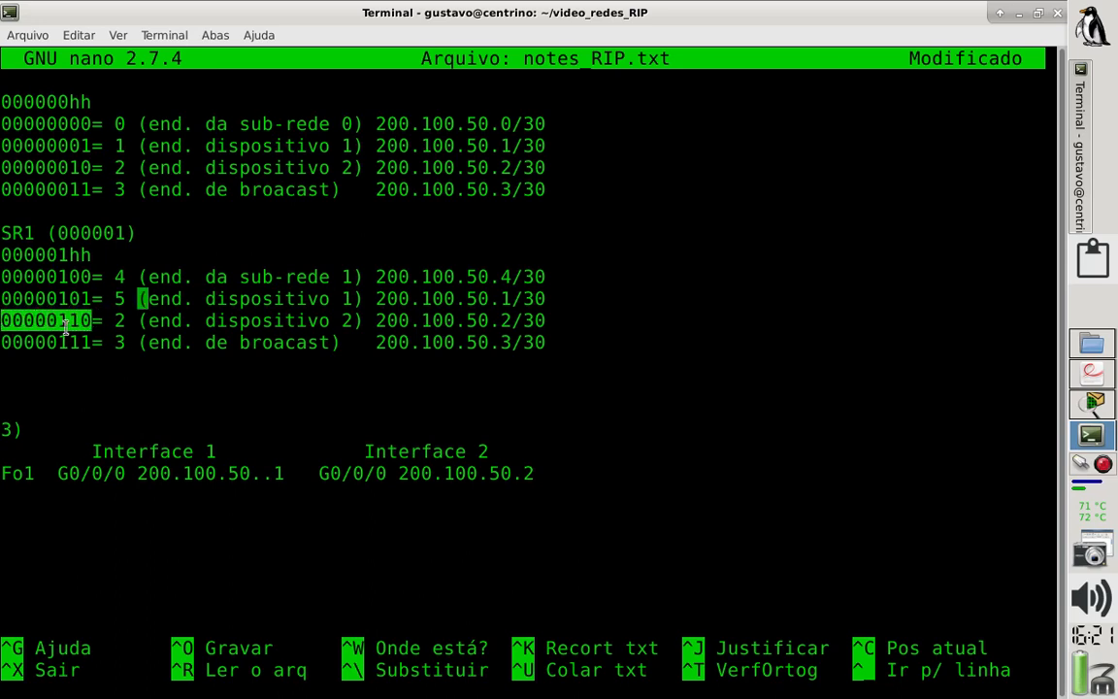
key(Down)
key(Left)
key(Left)
key(BackSpace)
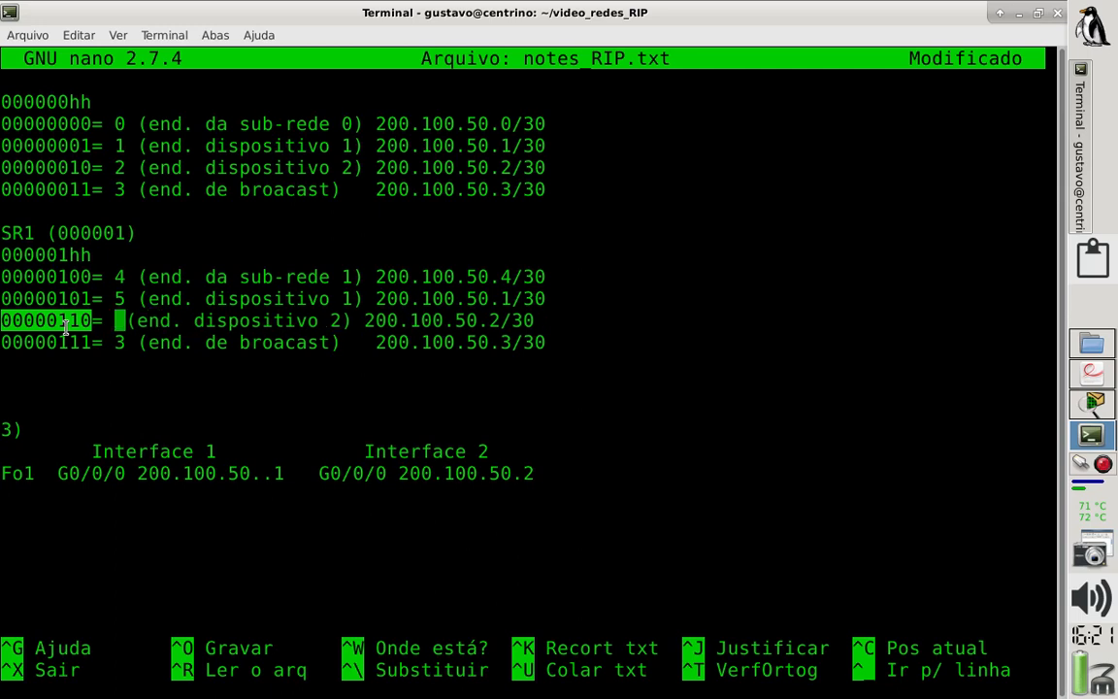
text(6)
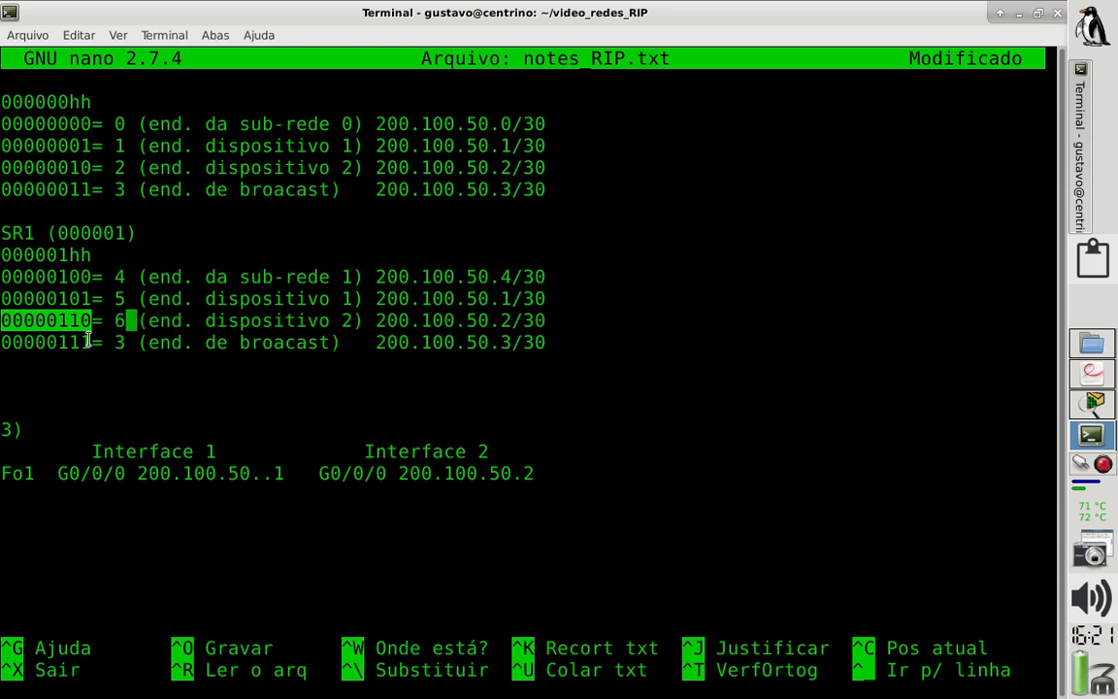
- Highlight the bits of 00000111 in the SR1 broadcast line and set its decimal value to 7
drag(89, 340, 2, 340)
key(Down)
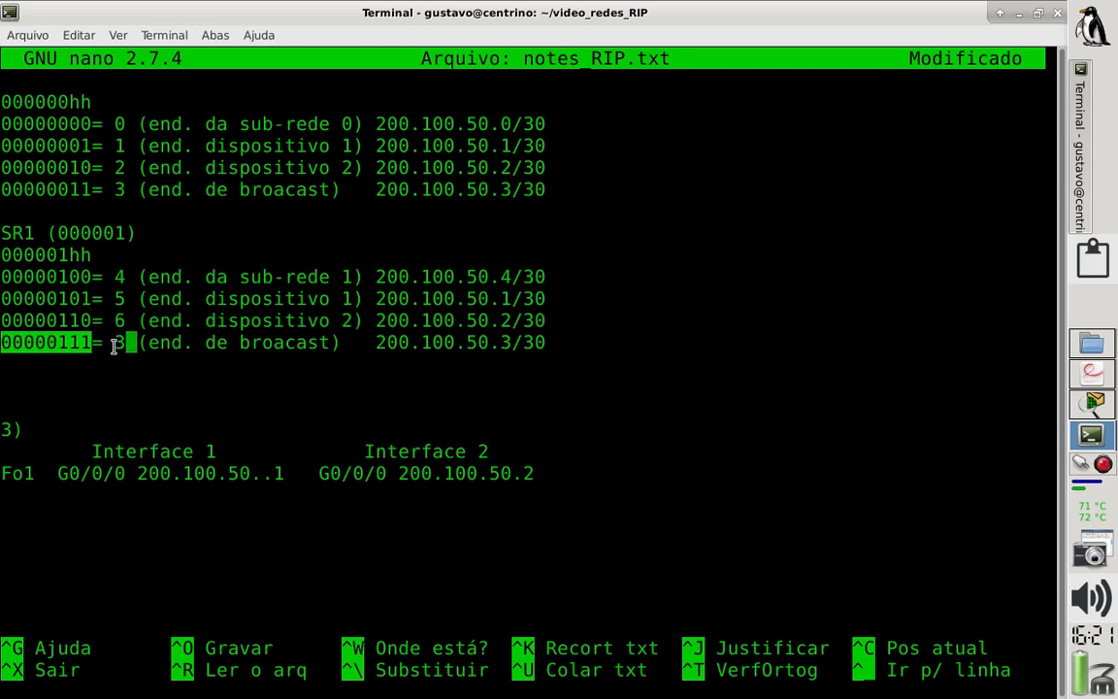
key(BackSpace)
text(7)
- Set the SR1 dispositivo 1, dispositivo 2 and broadcast addresses to 200.100.50.5/30, 200.100.50.6/30 and 200.100.50.7/30
key(Right)
key(Right)
key(Right)
key(Right)
key(Right)
key(Right)
key(Right)
key(Right)
key(Right)
key(Right)
key(Right)
key(Right)
key(Right)
key(Right)
key(Right)
key(Right)
key(Right)
key(Right)
key(Right)
key(Right)
key(Right)
key(Right)
key(Right)
key(Right)
key(Right)
key(Right)
key(Right)
key(Right)
key(Right)
key(Right)
key(Right)
key(Right)
key(Right)
key(Right)
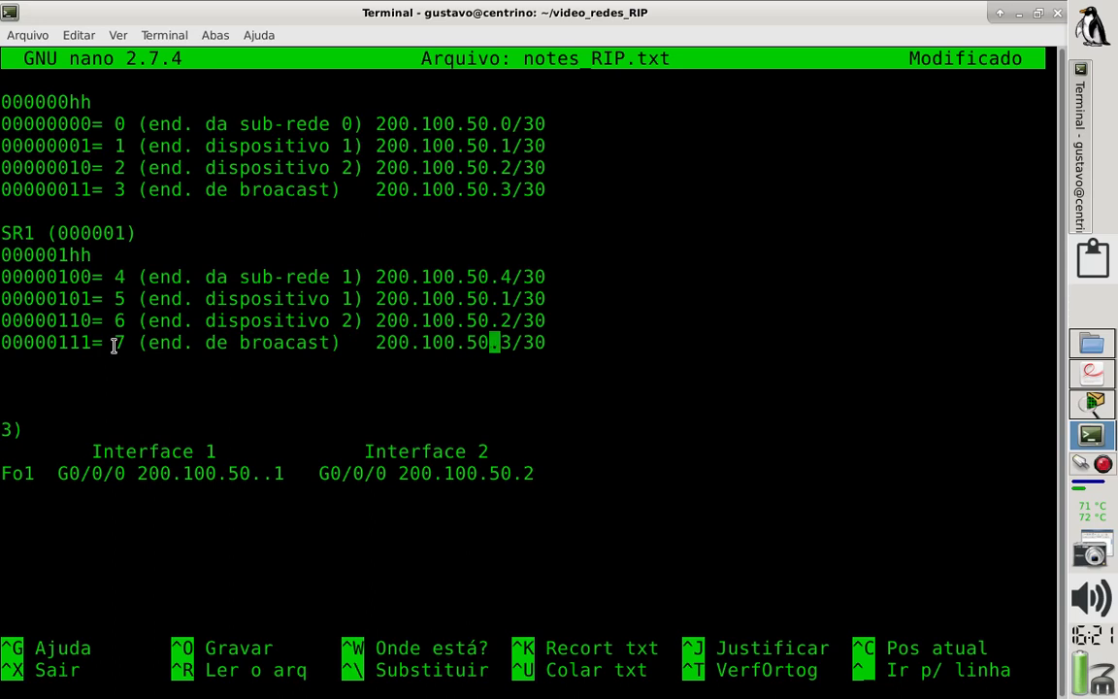
key(Up)
key(Up)
key(BackSpace)
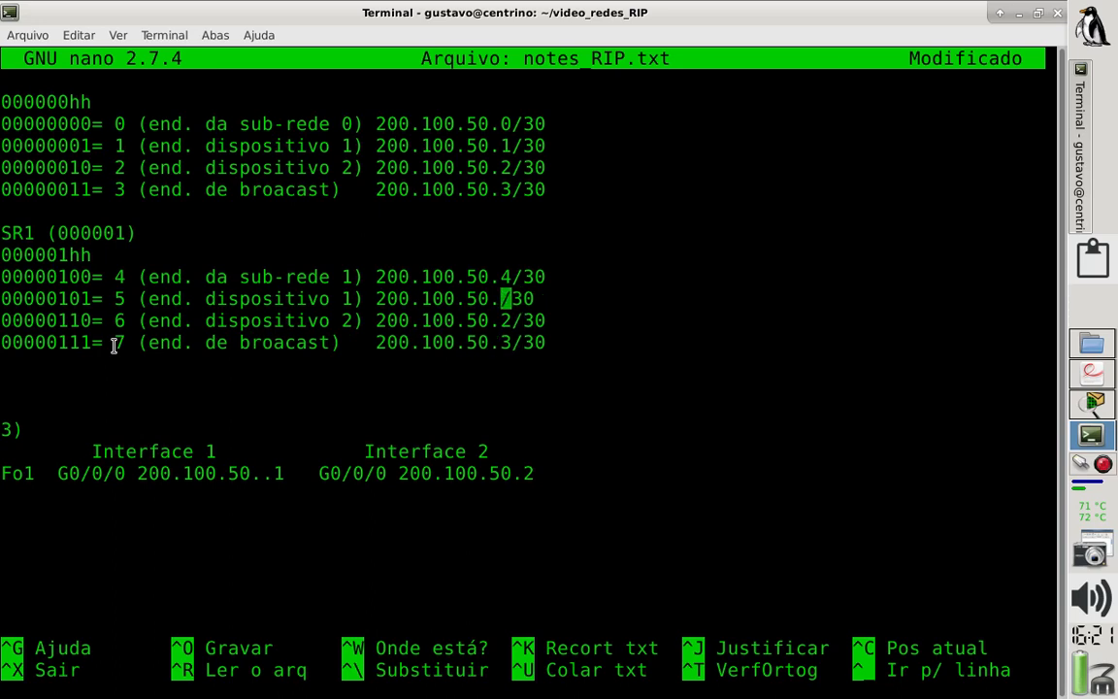
text(5)
key(Down)
key(BackSpace)
text(6)
key(Down)
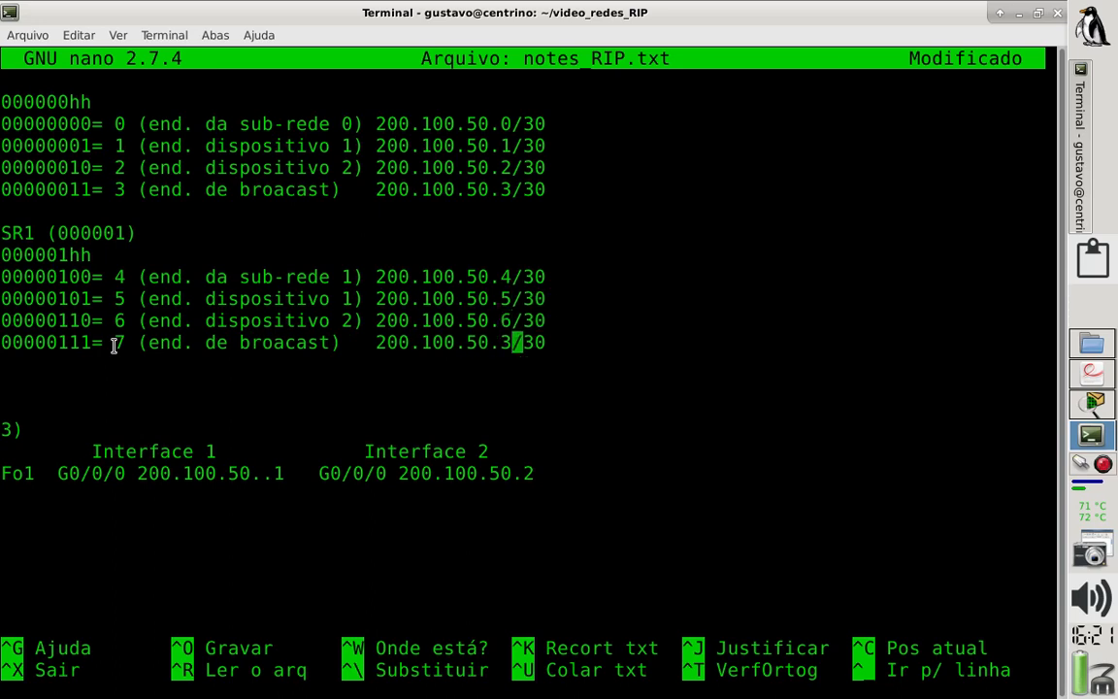
key(BackSpace)
text(7)
- Review the SR1 block by highlighting its sub-rede 1 line, the two dispositivo lines and the last two bits of the broadcast line
drag(1, 299, 8, 272)
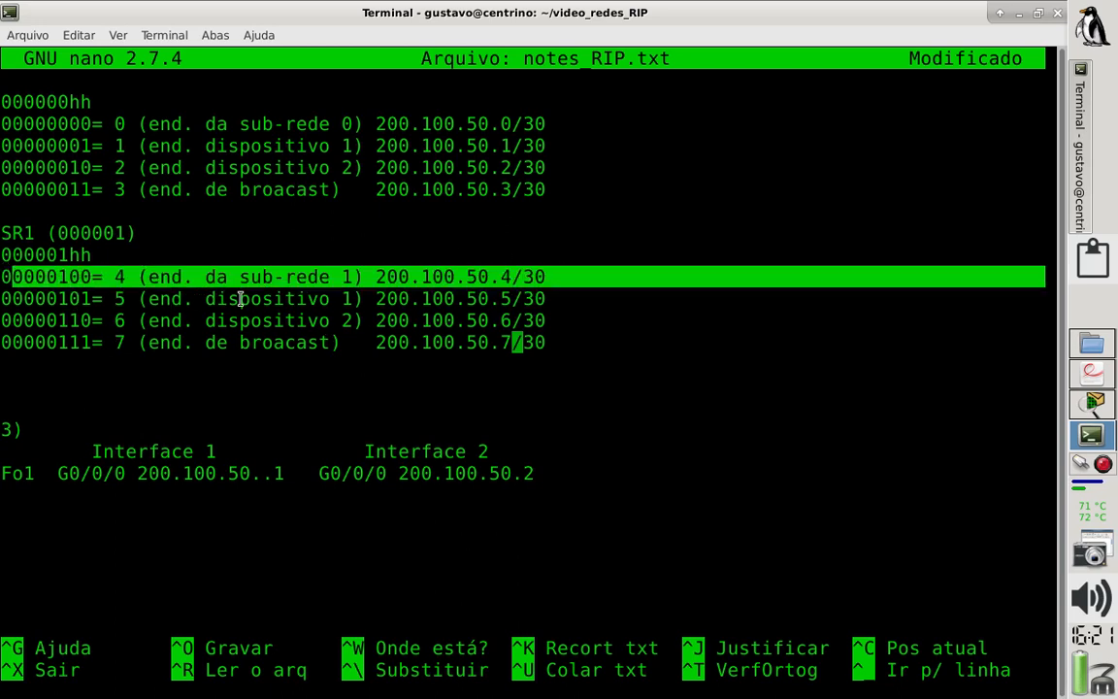
drag(571, 316, 3, 301)
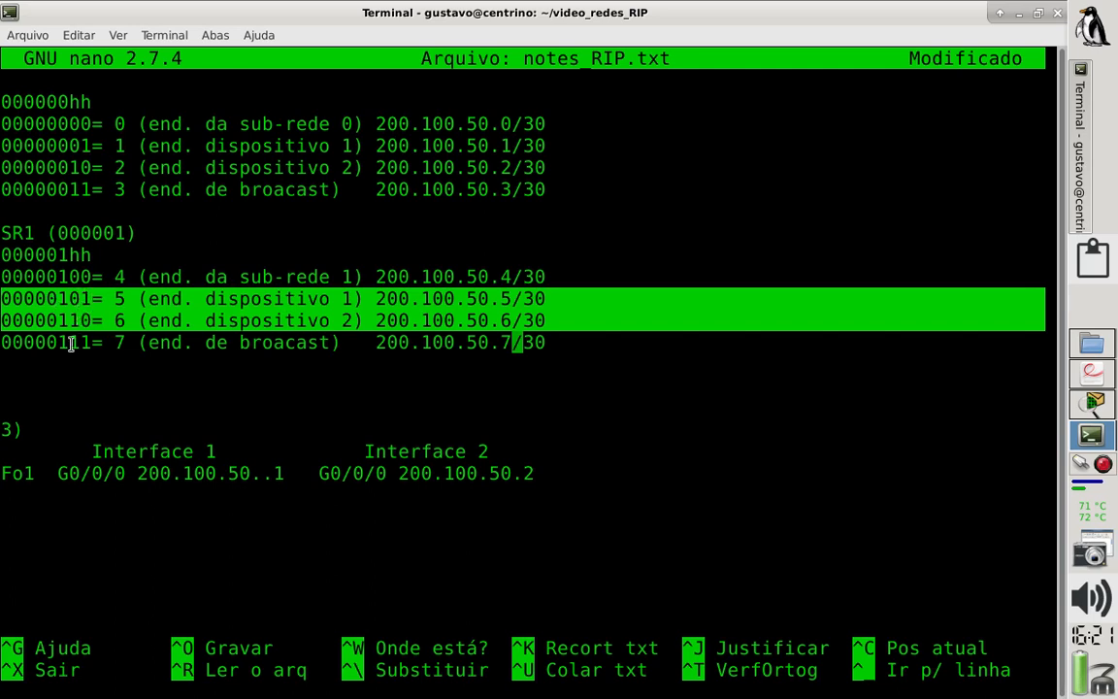
drag(71, 345, 85, 341)
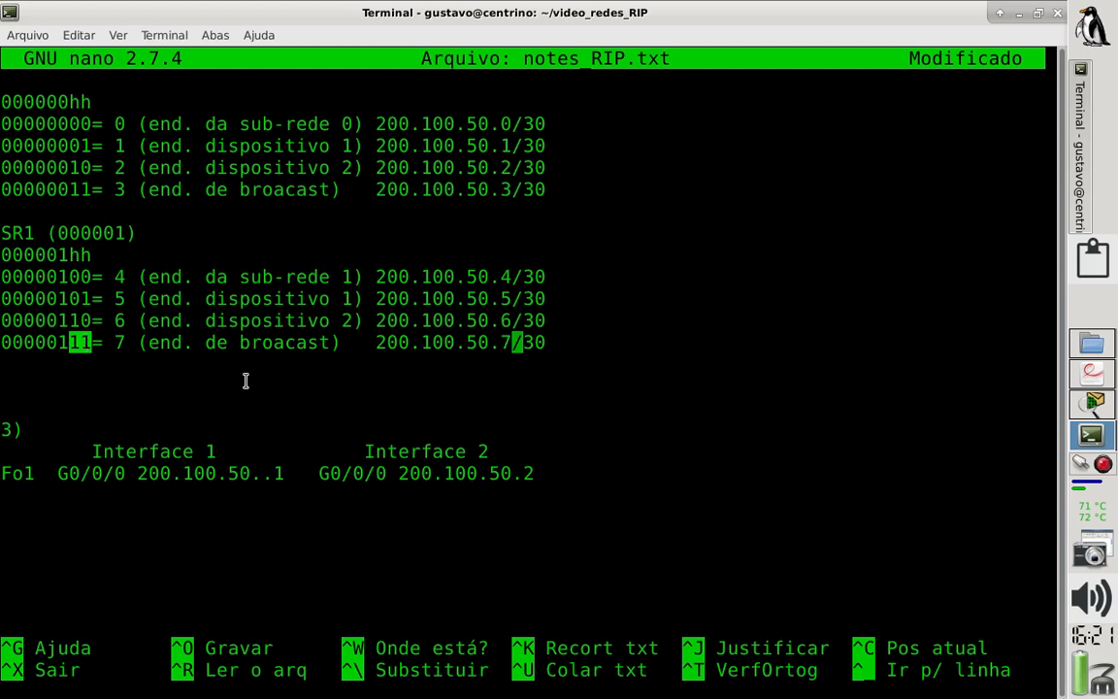
drag(571, 323, 2, 297)
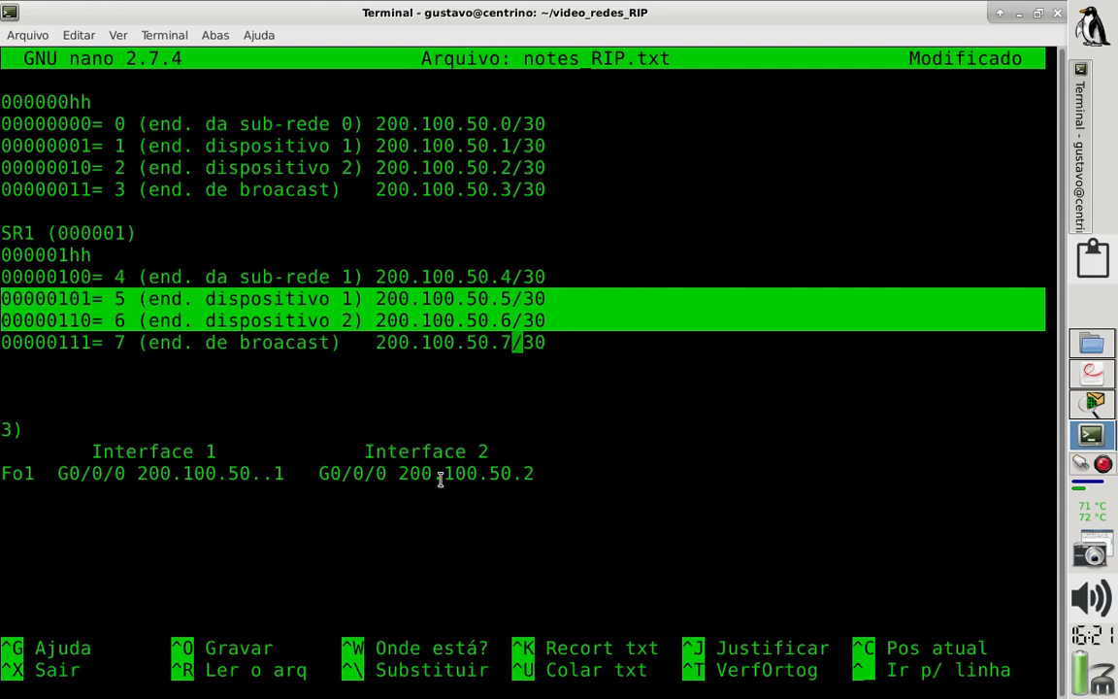
- Add a row labelled Fo2 below the Fo1 row in the section 3 link table
key(Down)
key(Down)
key(Down)
key(Down)
key(Down)
key(Down)
key(Down)
text(F02)
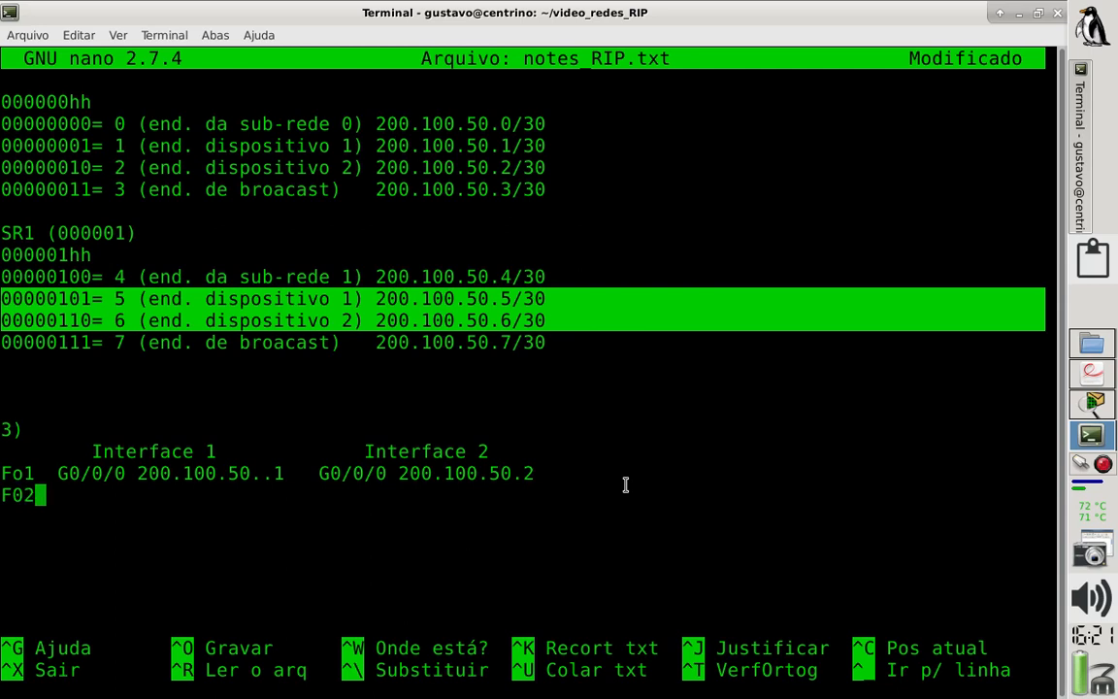
key(BackSpace)
key(BackSpace)
text(o2)
- Enter G0/1/0 with address 200.100.50.5 as Interface 1 of the Fo2 row
click(749, 452)
text(G)
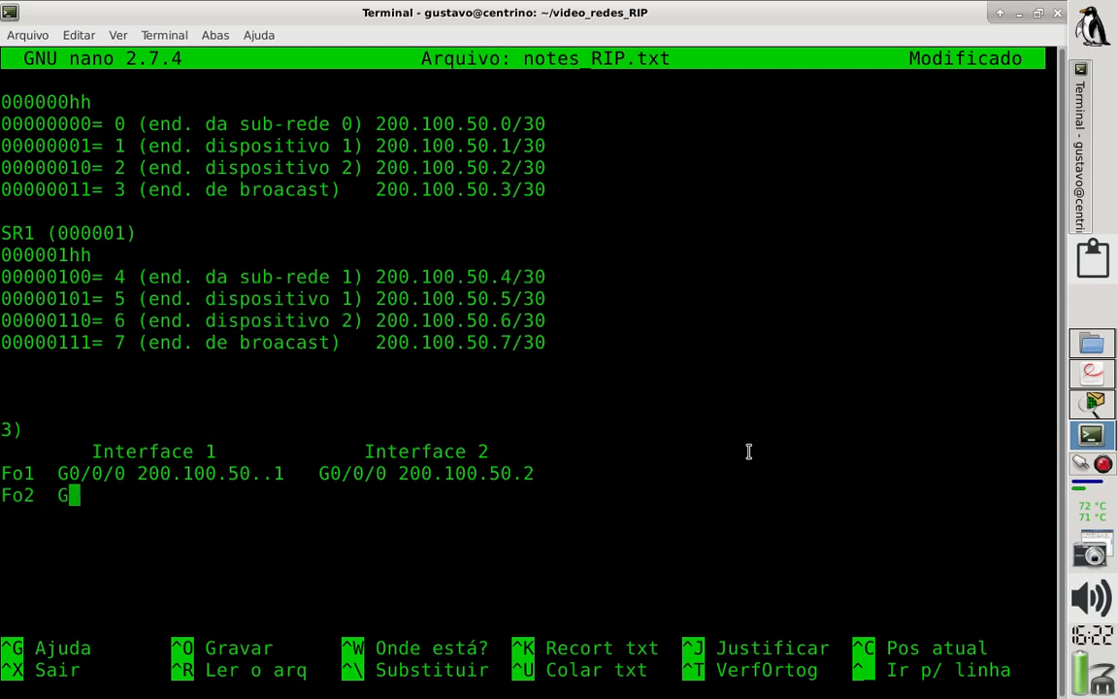
text(0/1/0)
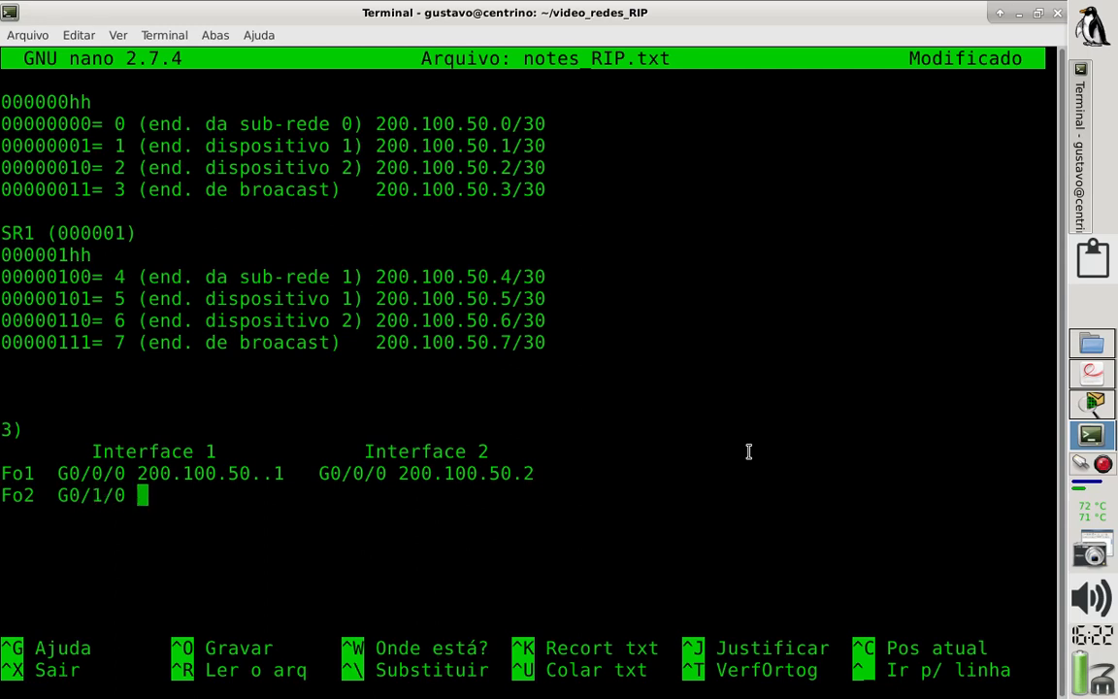
text( 200.10)
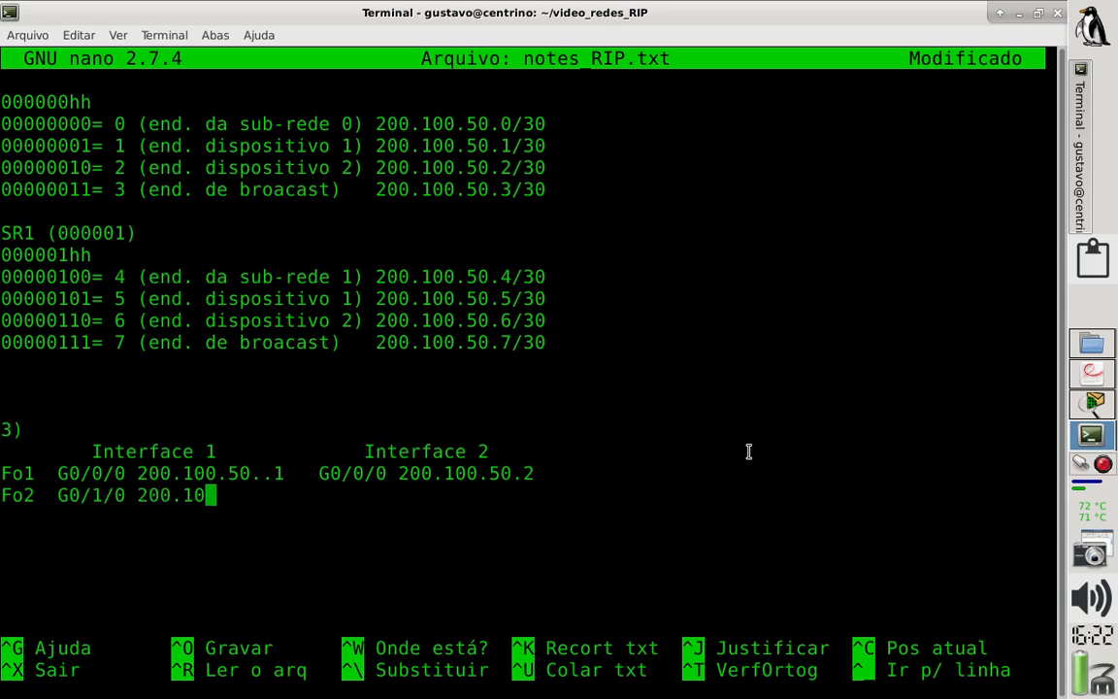
text(0.50.)
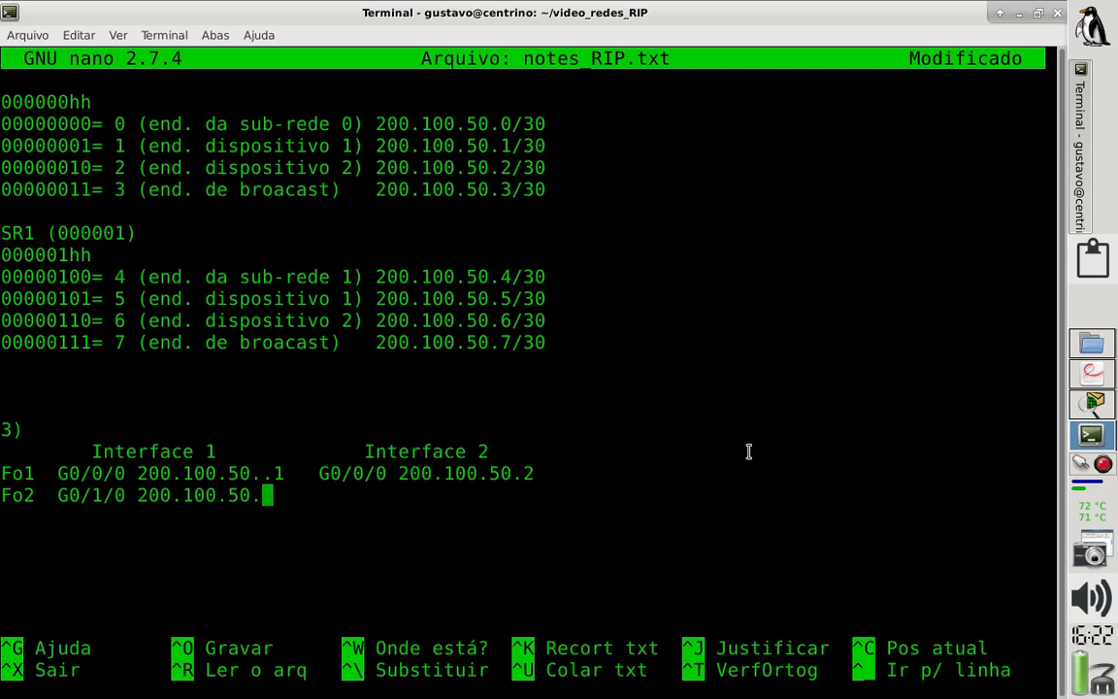
text(4)
key(BackSpace)
text(5)
- Remove the extra dot from the Fo1 Interface 1 address so it reads 200.100.50.1
key(Up)
key(BackSpace)
key(Down)
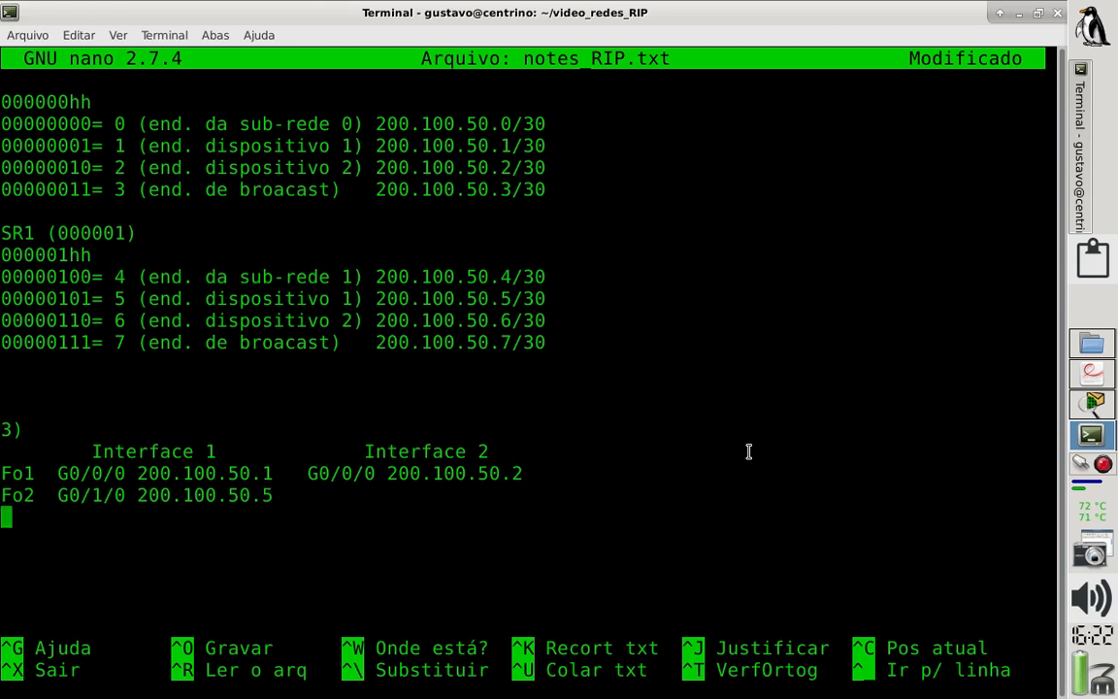
- Enter G0/0/0 with address 200.100.50.6 as Interface 2 of the Fo2 row and save the notes file
key(Right)
text(G0/0/0)
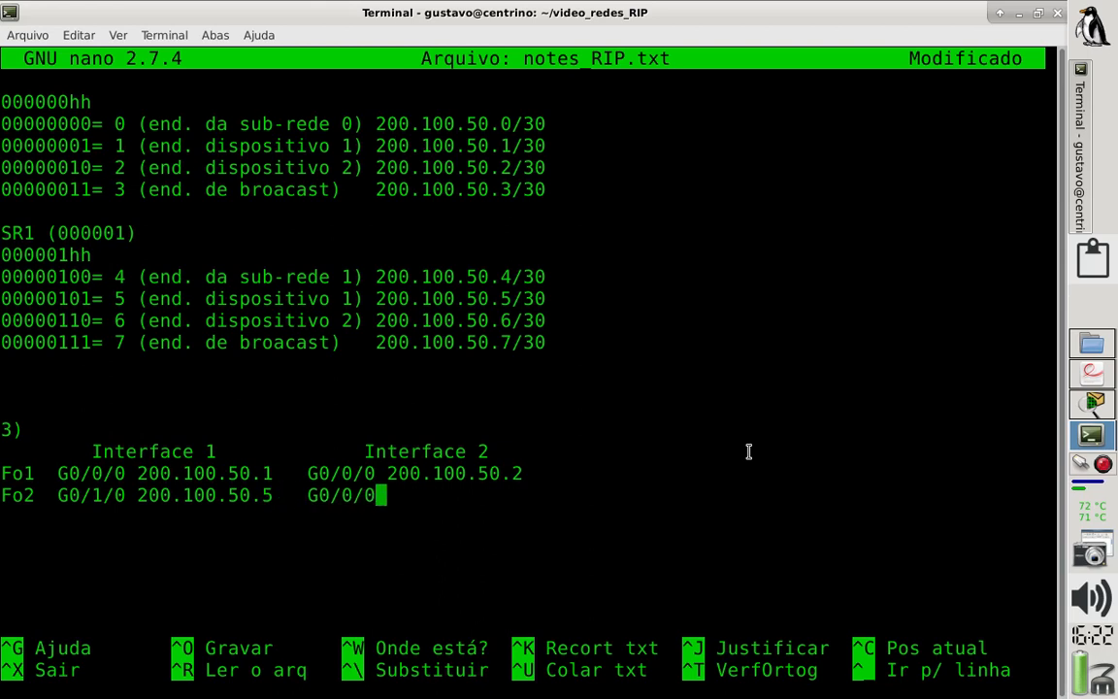
text( 200.100)
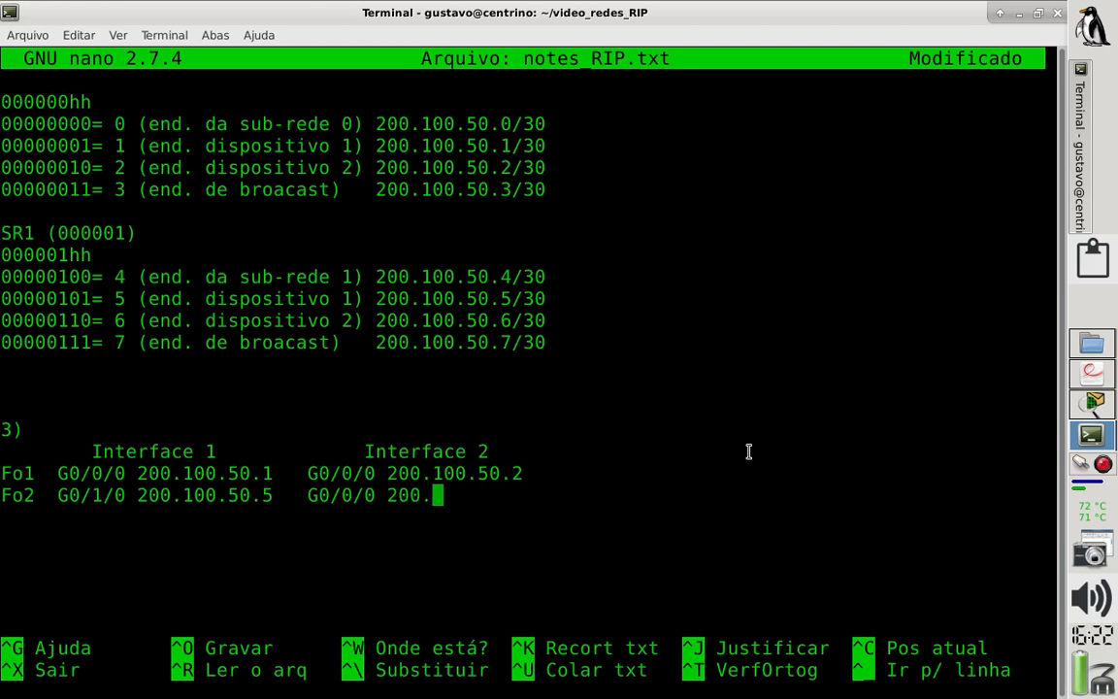
text(.50.)
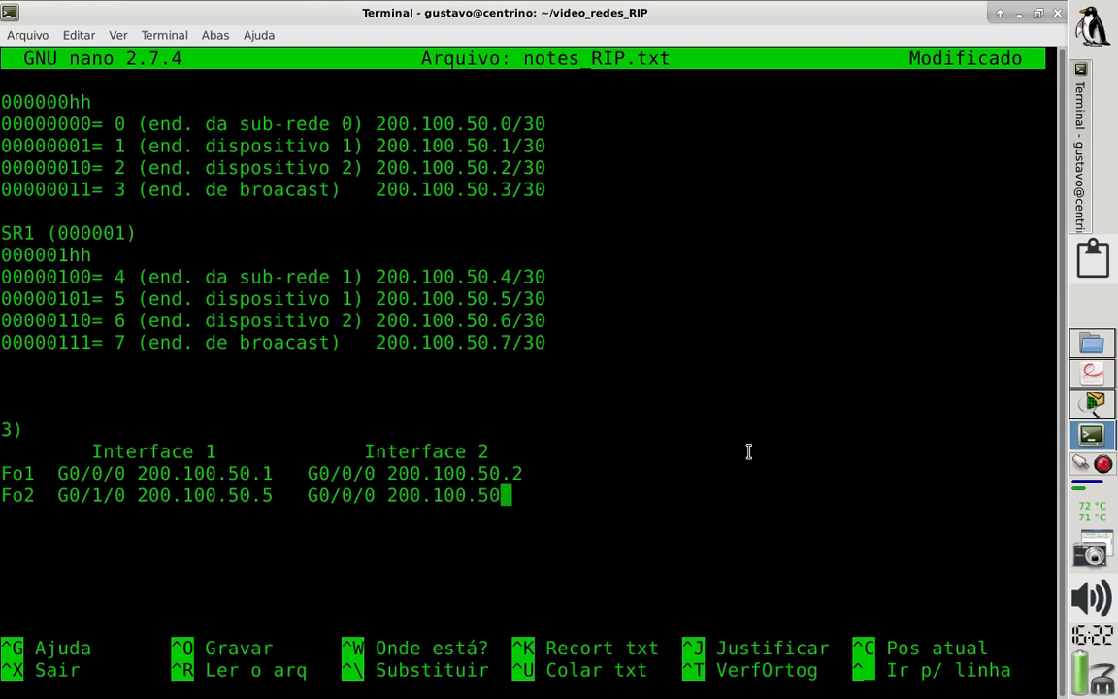
text(6)
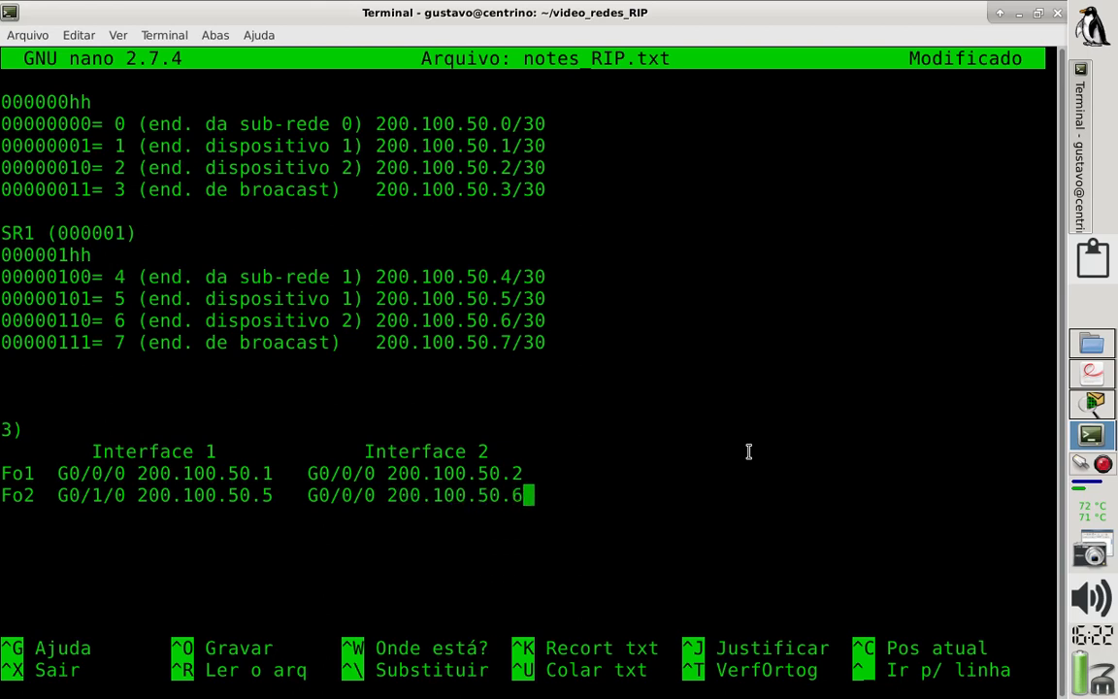
key(ctrl+o)
key(Return)
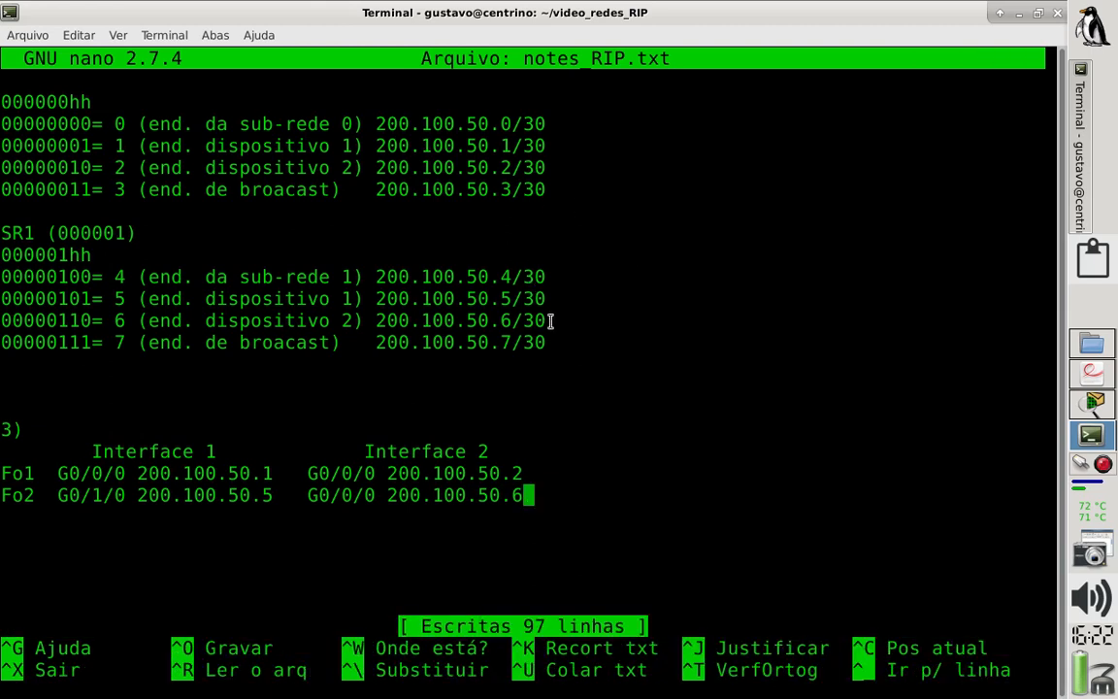
- Highlight the two SR1 dispositivo lines, and look up the Se1 network address in laboratorio_RIP.pdf
drag(550, 320, 3, 301)
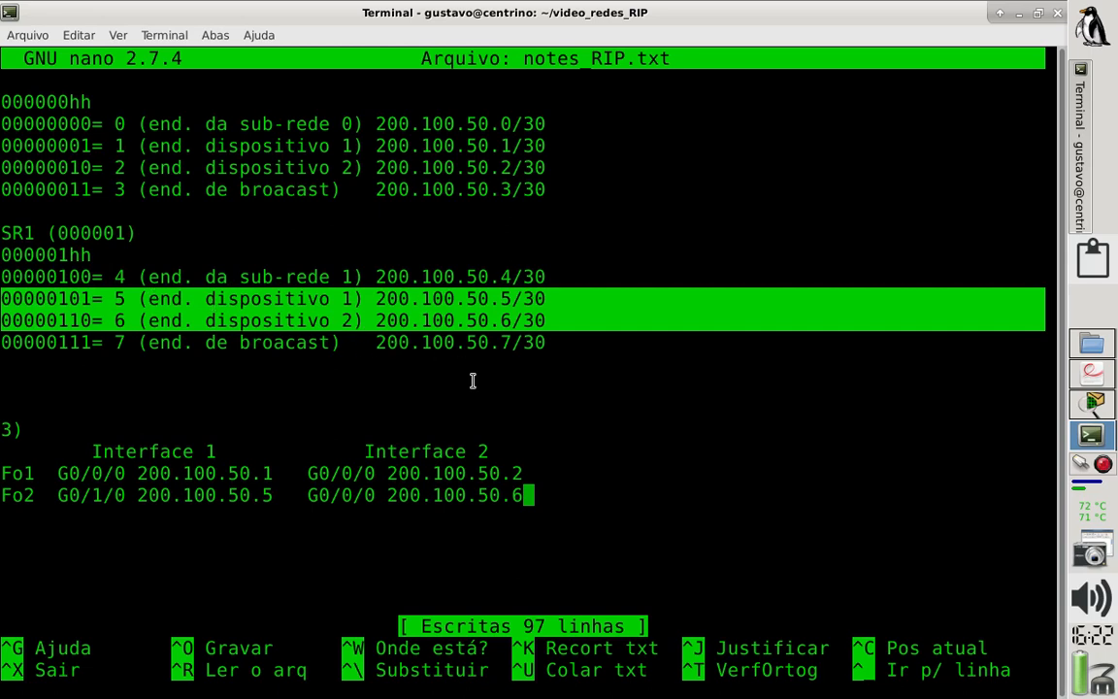
click(605, 483)
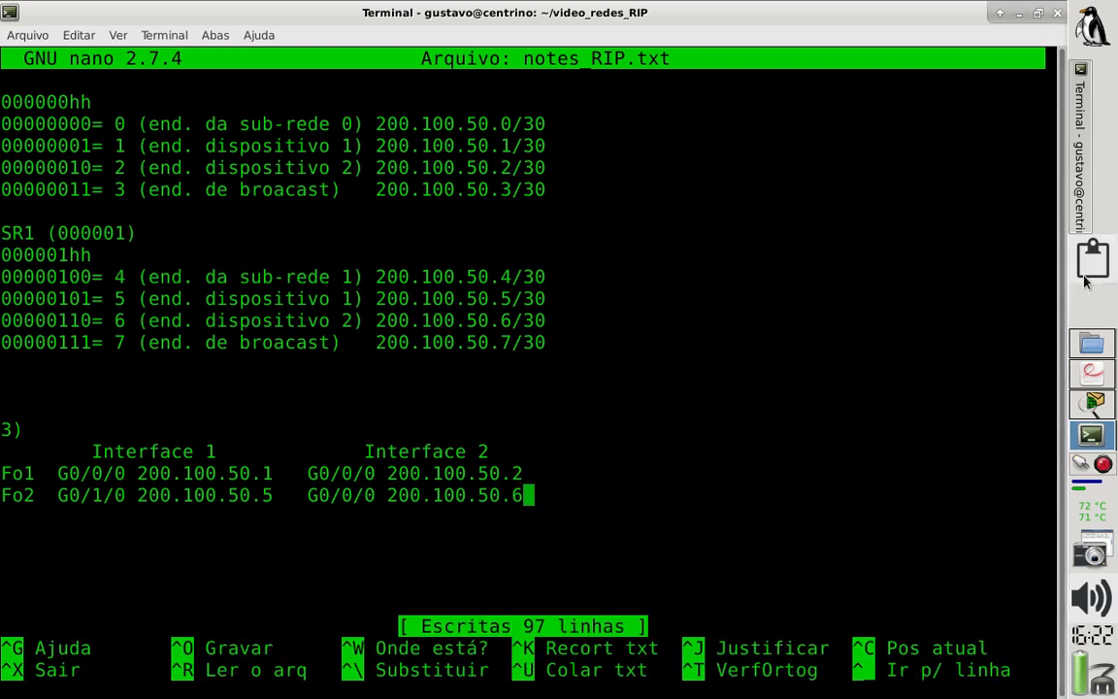
click(1087, 407)
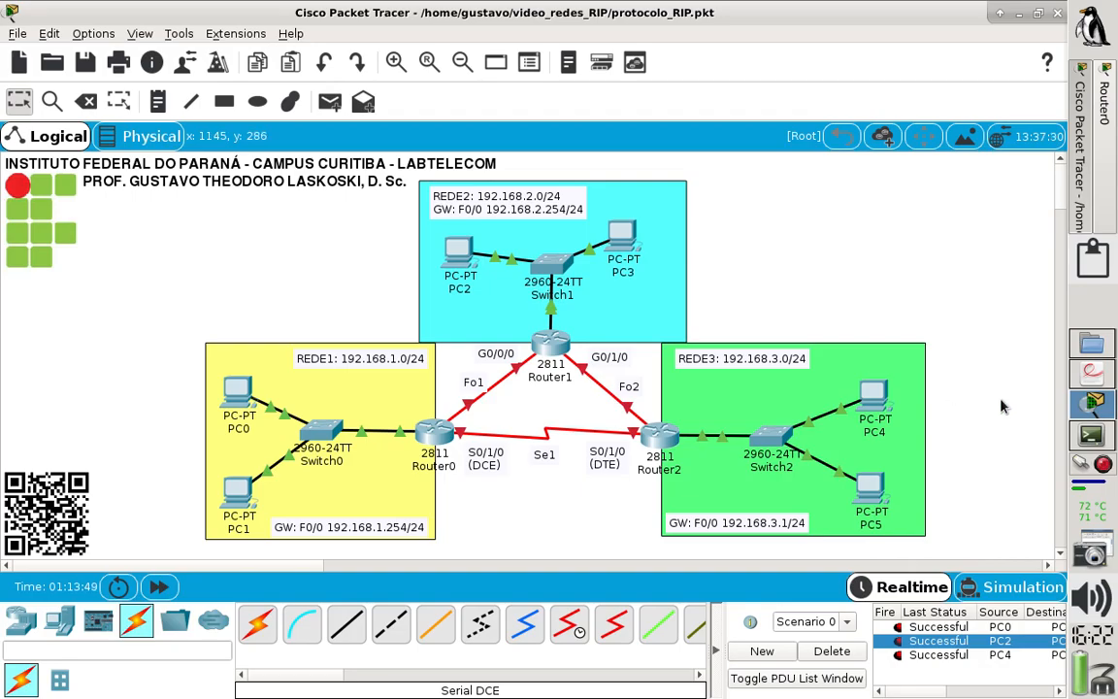
key(alt+Tab)
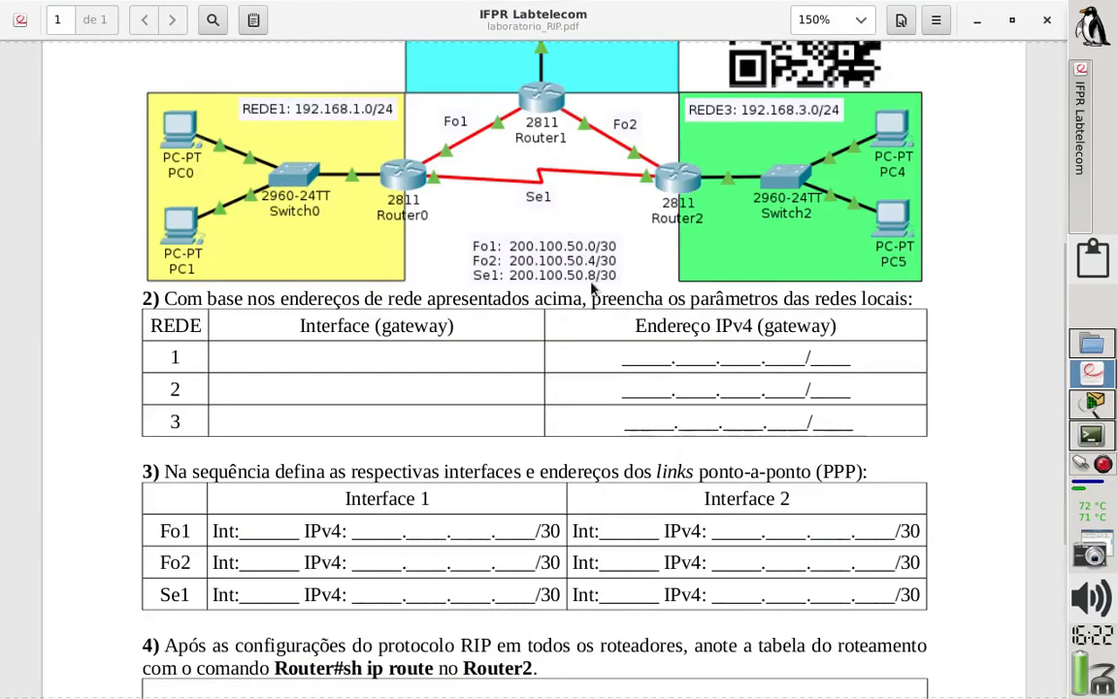
drag(591, 282, 572, 276)
click(573, 276)
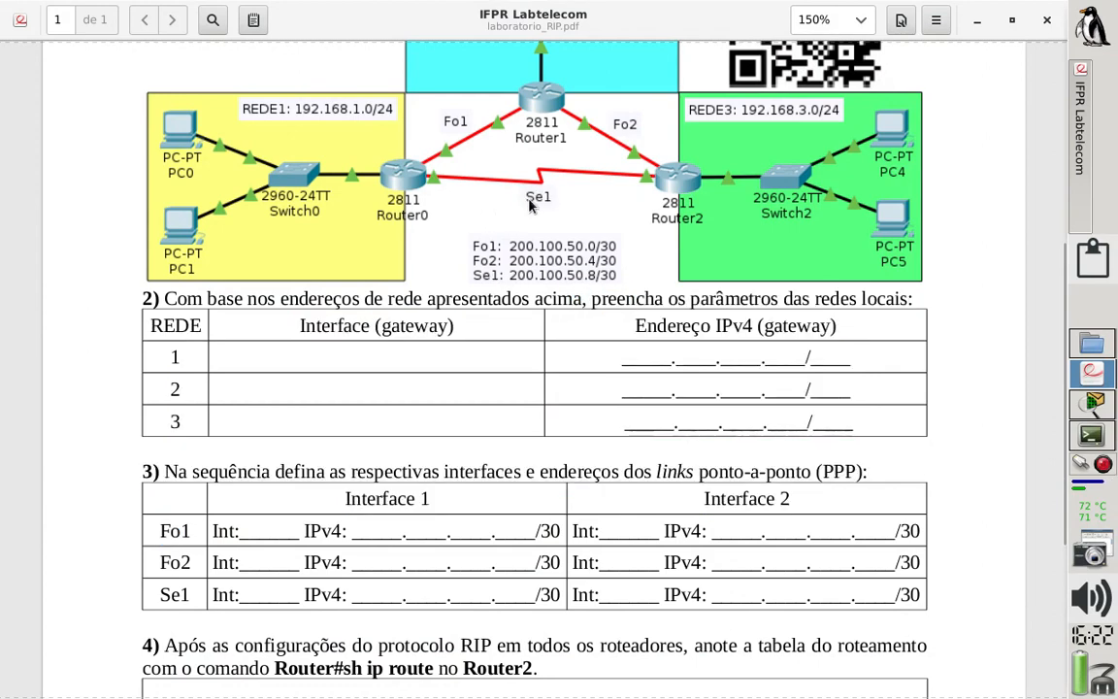
- Switch to Cisco Packet Tracer and examine the Se1 serial link between Router0 and Router2
click(1096, 402)
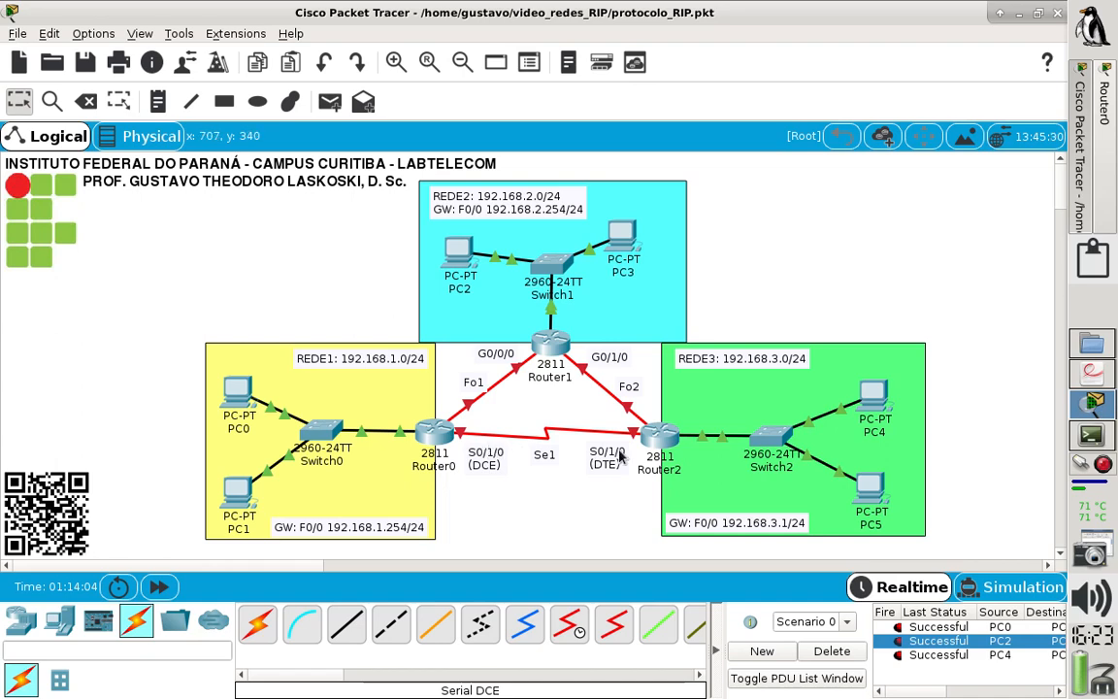
double_click(539, 458)
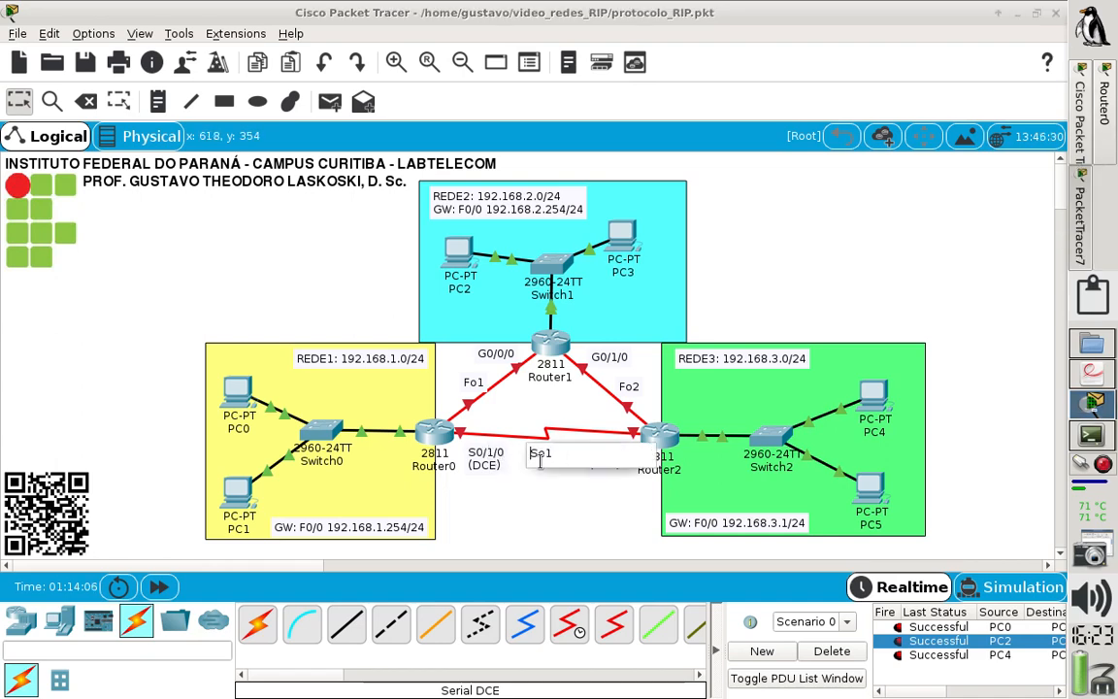
click(541, 488)
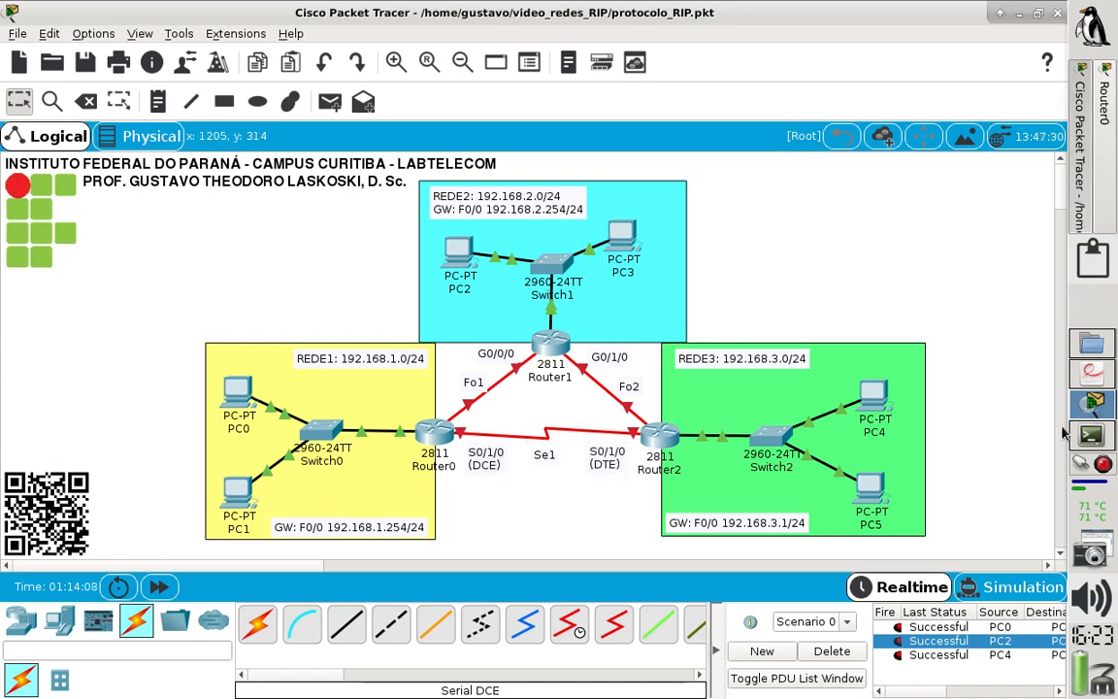
- Return to notes_RIP.txt in the terminal and duplicate the whole SR1 block below itself, above section 3
click(1094, 439)
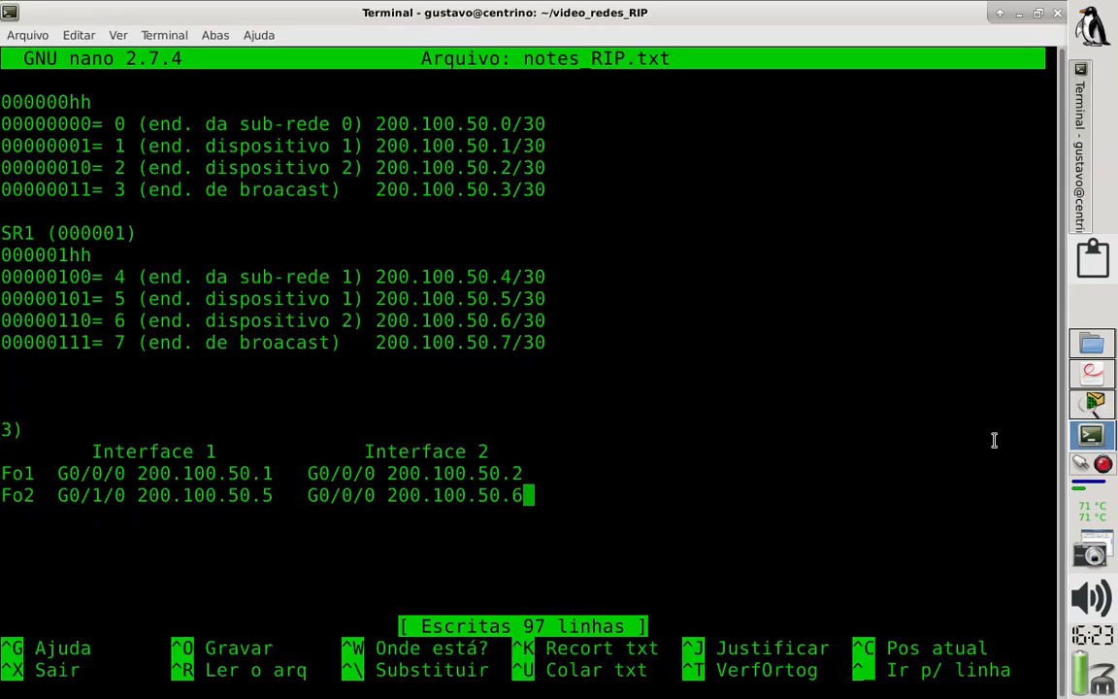
drag(560, 342, 3, 233)
key(ctrl+c)
click(79, 35)
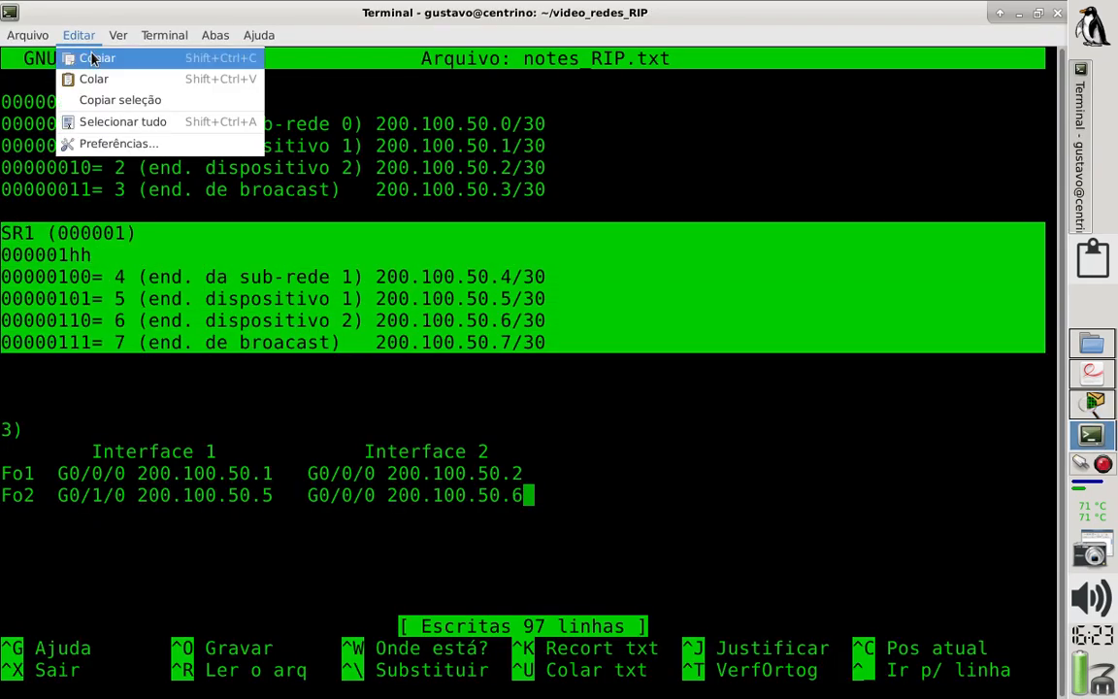
click(95, 60)
click(572, 328)
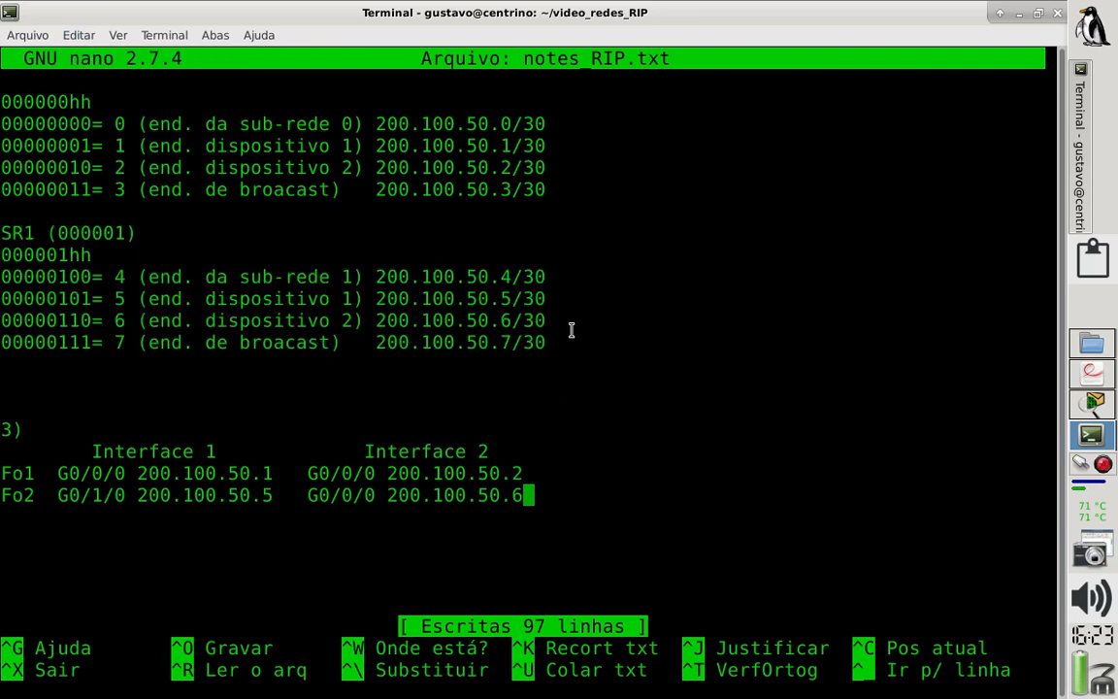
key(Return)
key(Left)
key(Up)
key(Up)
key(Up)
key(Up)
key(Up)
click(85, 37)
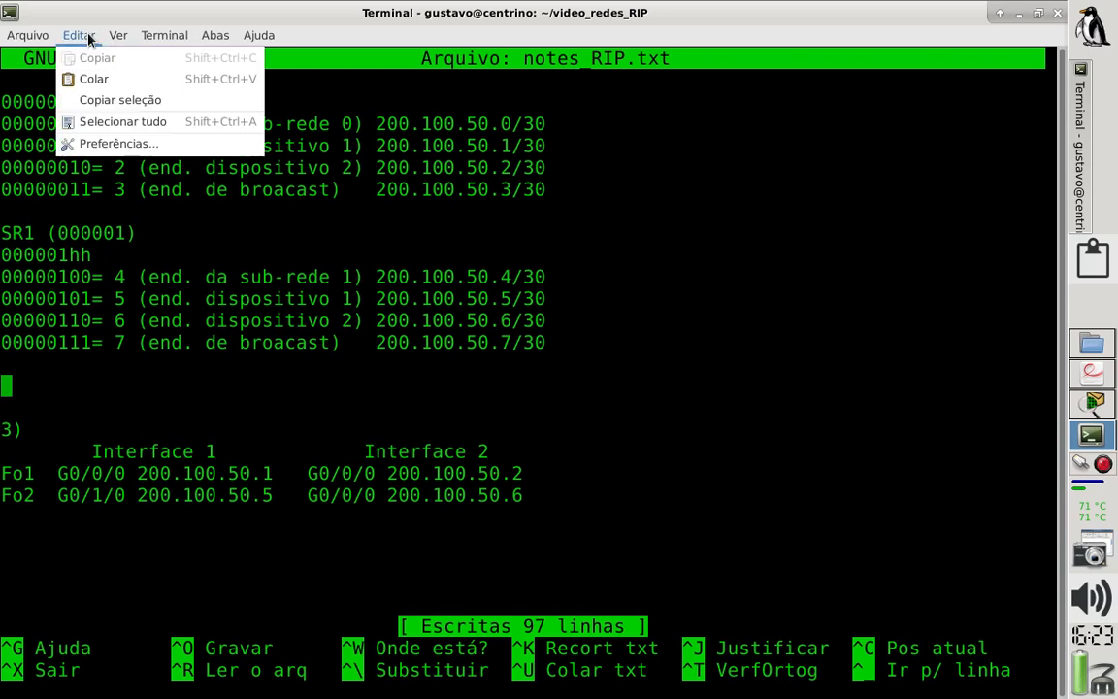
click(120, 78)
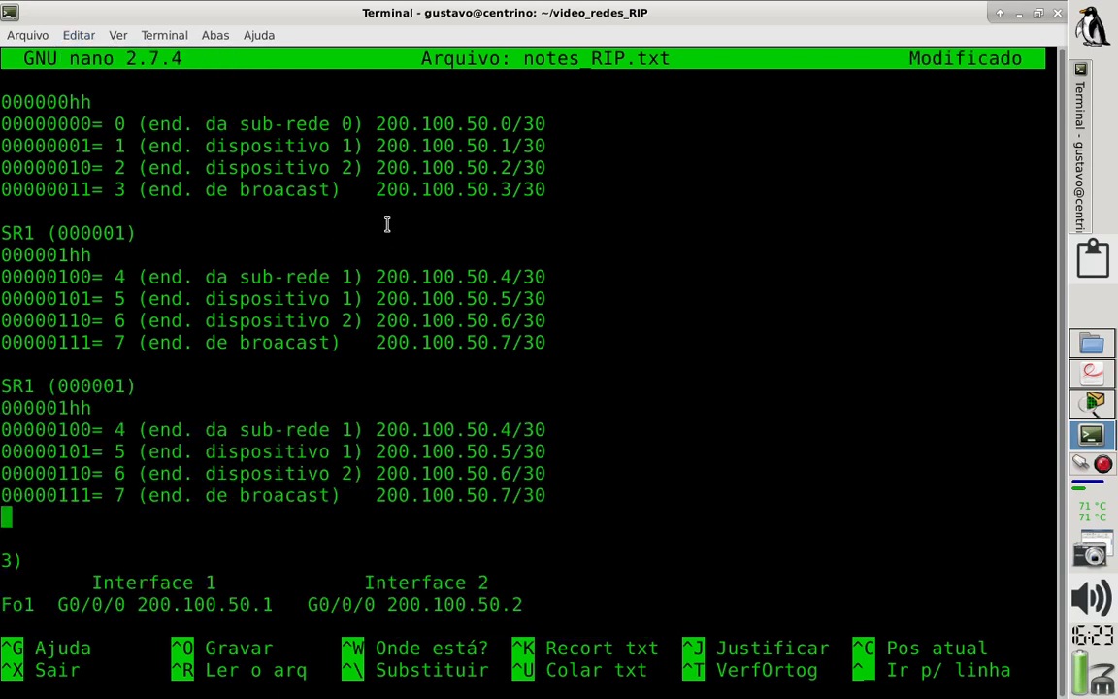
- Rename the heading of the copied subnet block as SR2
key(Up)
key(Up)
key(Up)
key(Up)
key(Up)
key(Up)
key(Up)
key(Down)
key(Down)
key(Up)
key(Right)
key(Right)
key(Delete)
text(2)
- Set the subnet bits in the SR2 heading to 000010 and highlight them
key(Right)
key(Right)
key(Right)
key(Right)
key(Right)
key(Right)
key(Right)
key(Right)
key(BackSpace)
key(BackSpace)
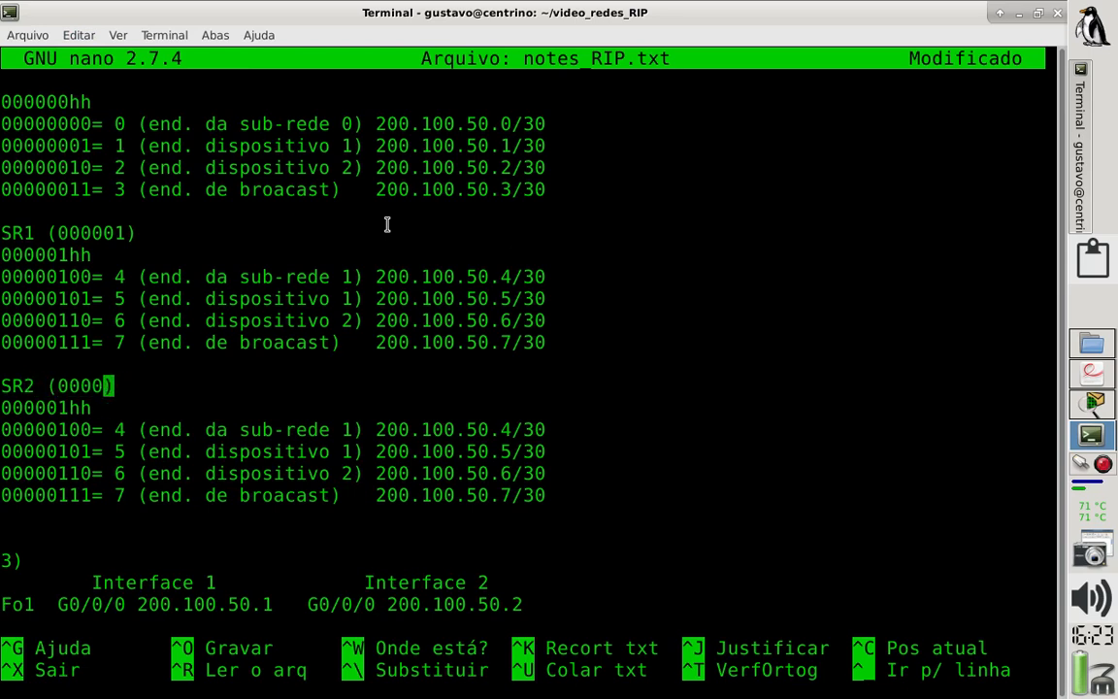
text(1-)
key(BackSpace)
text(0)
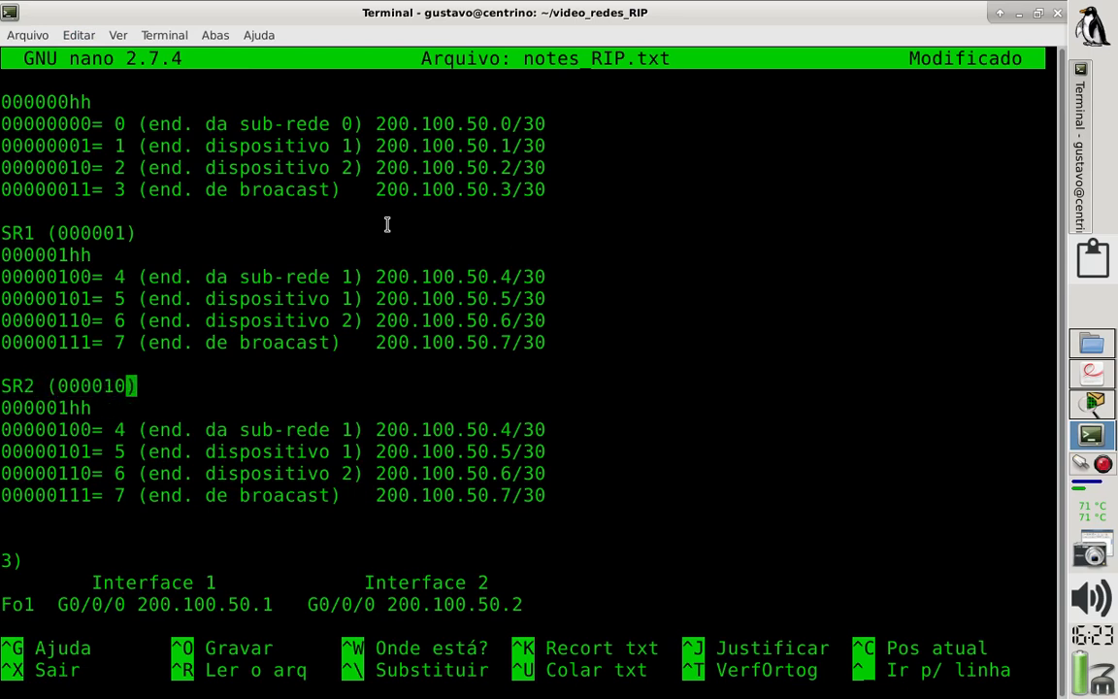
drag(55, 387, 118, 385)
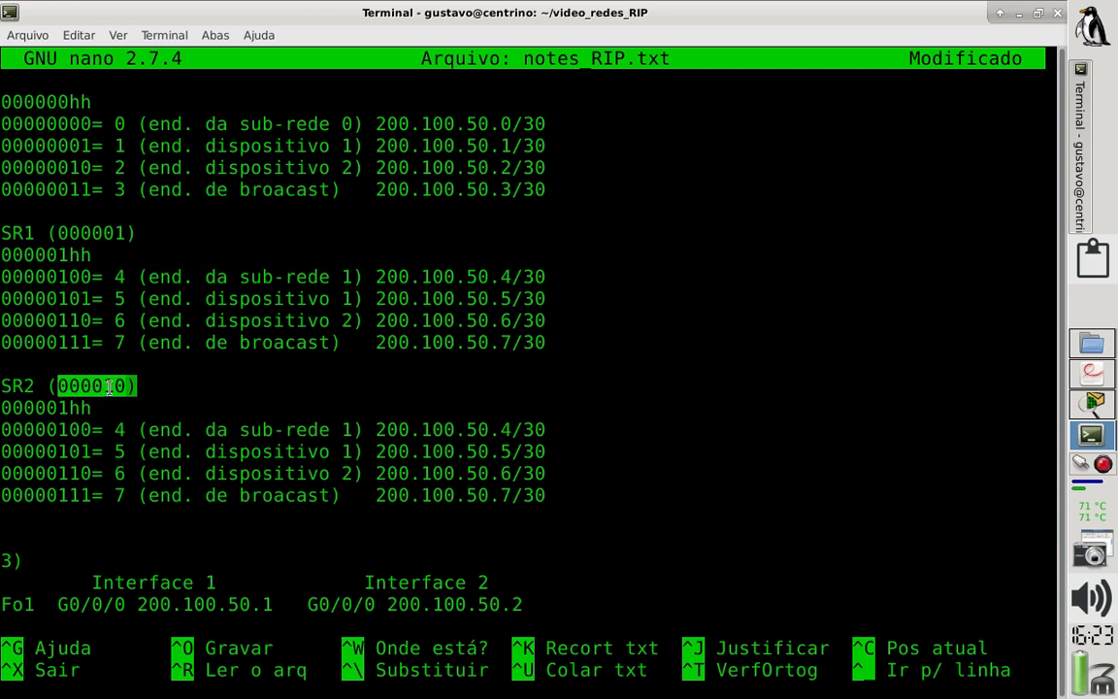
- Change the subnet prefix line under the SR2 heading to 000010hh
click(177, 412)
key(Left)
key(Left)
key(Left)
key(Left)
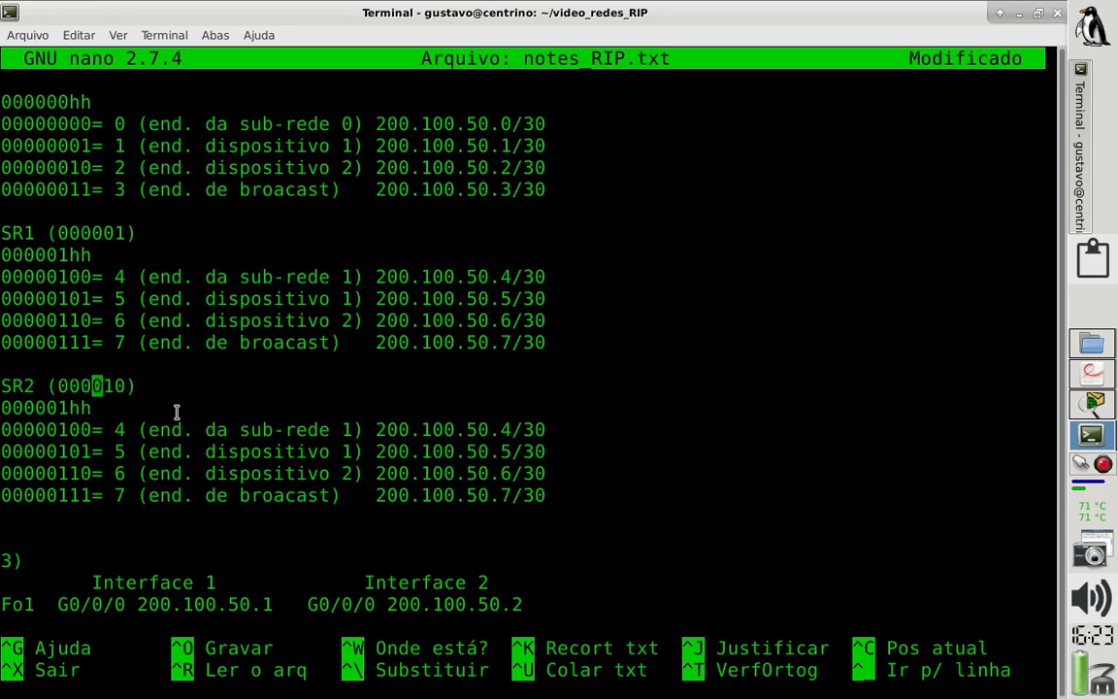
key(Down)
key(Left)
key(Left)
key(BackSpace)
text(1)
key(Down)
key(Up)
key(Right)
key(BackSpace)
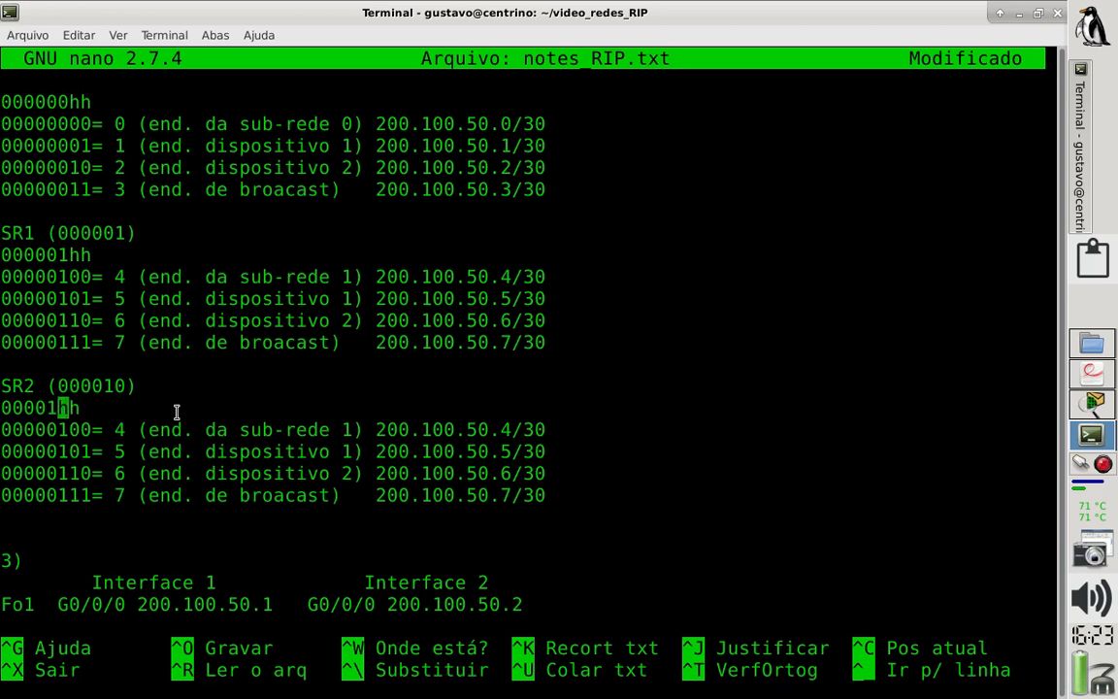
text(0)
- Set the binary values of SR2's subnet address and device 1 lines to 00001000 and 00001001
key(Down)
key(Left)
key(BackSpace)
key(Right)
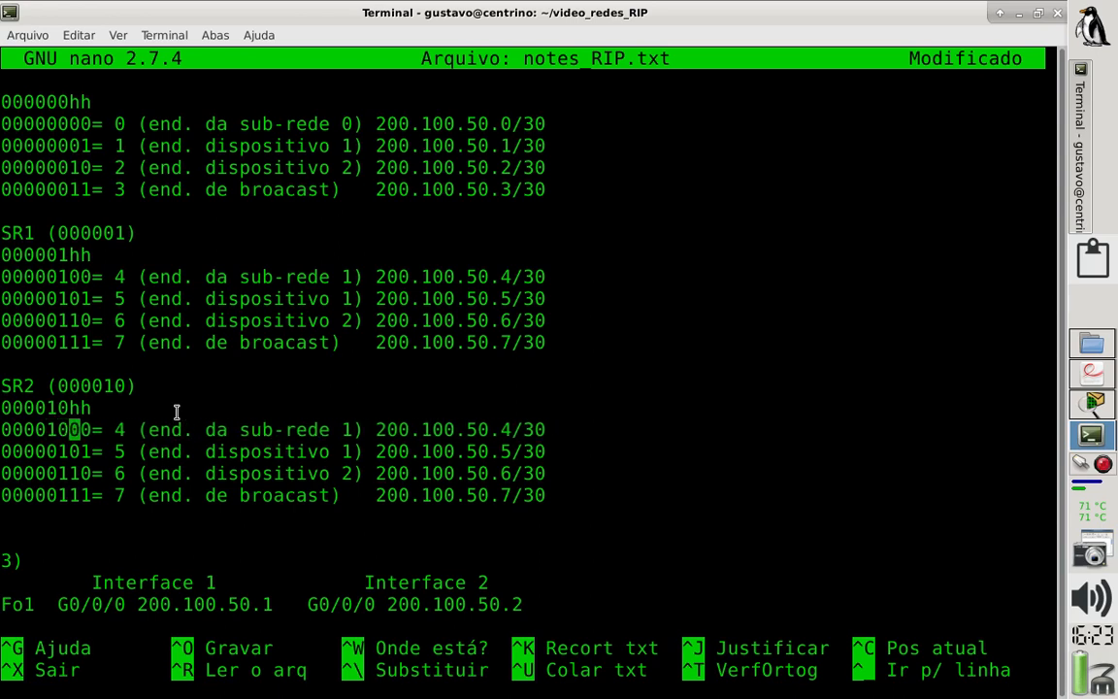
text(0)
key(Down)
key(Left)
key(BackSpace)
key(Right)
text(0)
- Set the binary value of SR2's device 2 line to 00001010
key(Down)
key(Left)
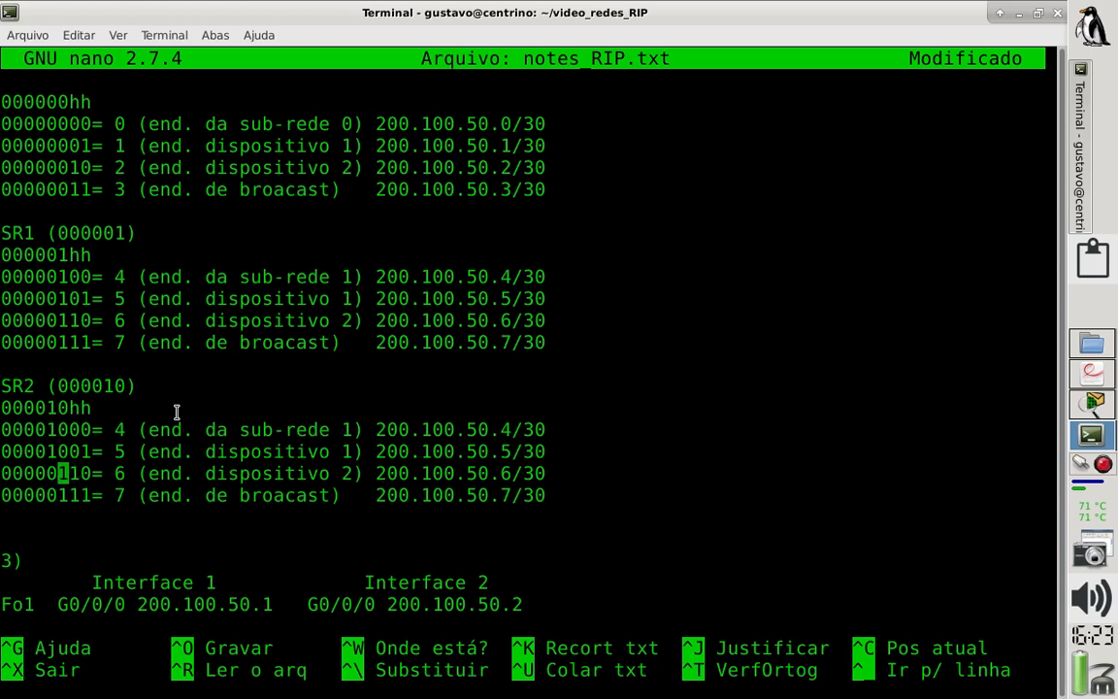
key(BackSpace)
text(1)
key(Right)
key(BackSpace)
text(0)
- Set the binary value of SR2's broadcast line to 00001011 and save notes_RIP.txt
key(Down)
key(Left)
key(BackSpace)
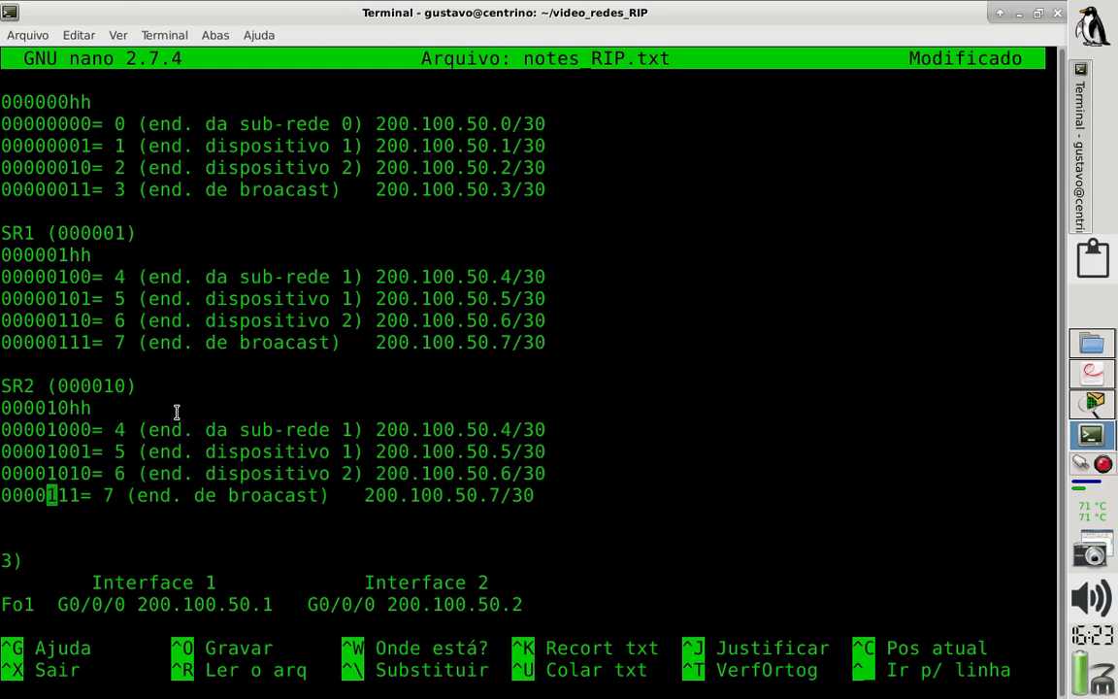
text(1)
key(Right)
key(BackSpace)
text(0)
key(ctrl+o)
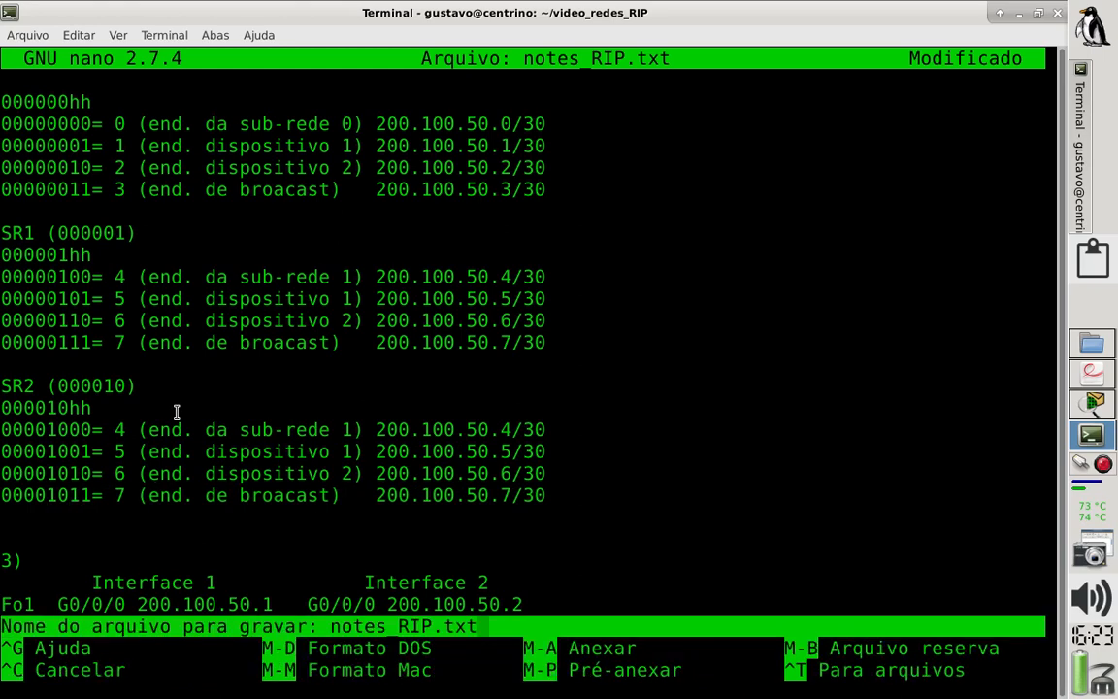
key(Return)
- Highlight the bits of SR2's subnet address line and set its decimal value to 8
drag(71, 429, 1, 428)
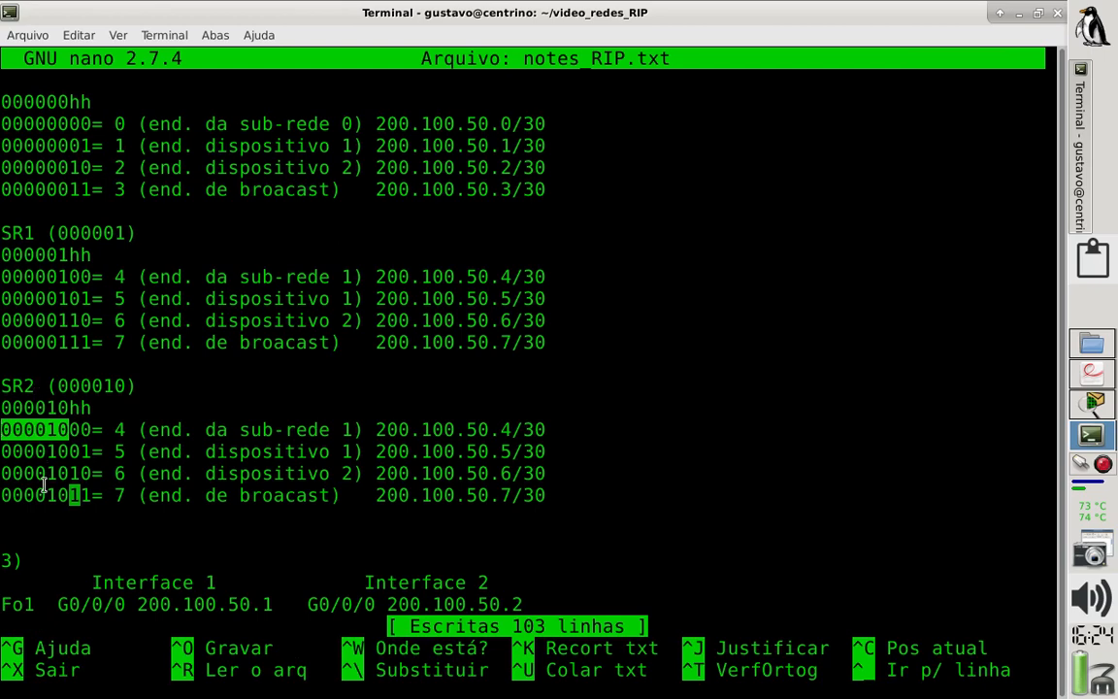
click(61, 427)
drag(91, 429, 3, 429)
click(113, 431)
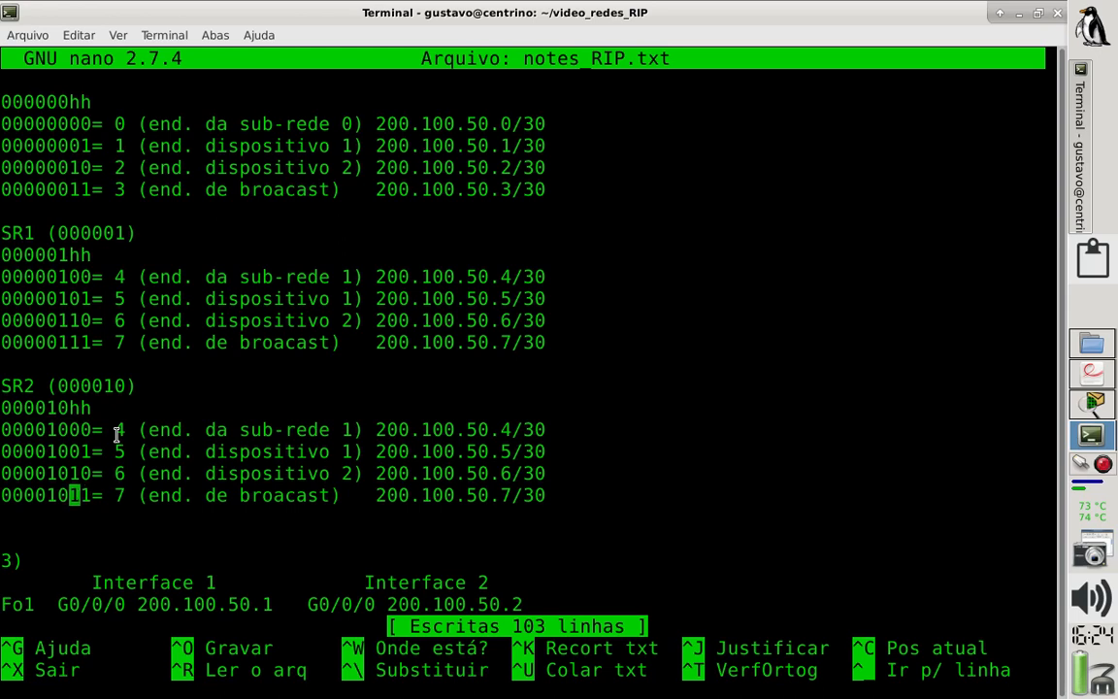
key(Up)
key(Up)
key(Up)
key(Right)
key(Right)
key(Right)
key(Right)
key(Right)
key(BackSpace)
text(8)
- Set the decimal values of SR2's device 1 and device 2 lines to 9 and 10, highlighting each line's bits
drag(85, 452, 2, 451)
key(Down)
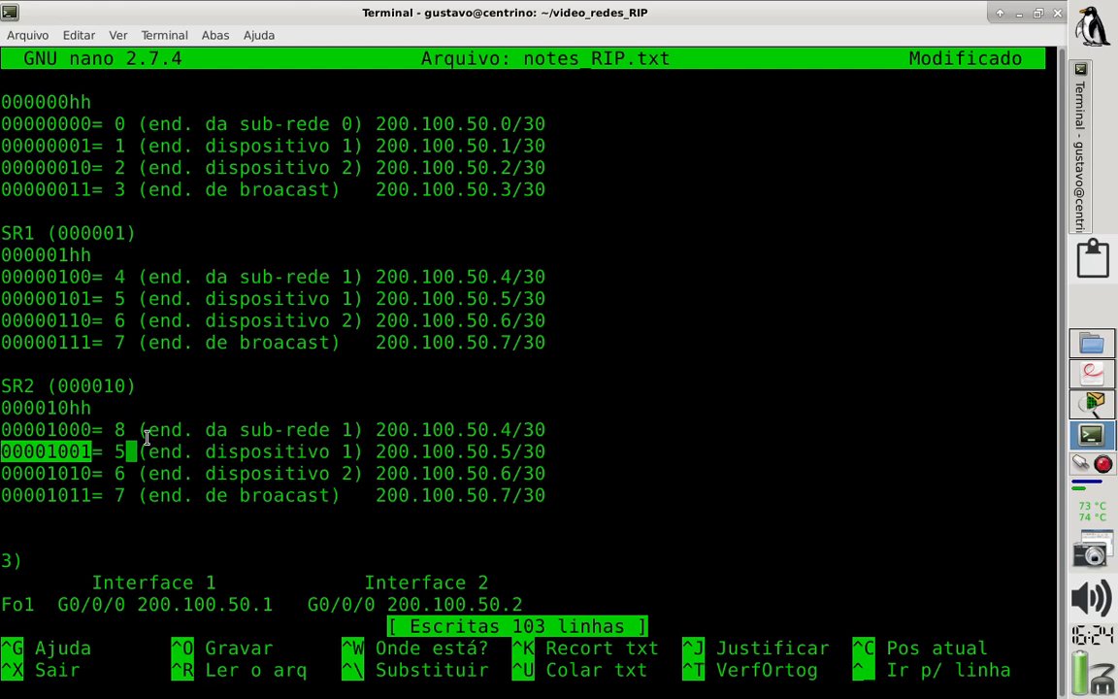
key(BackSpace)
text(9)
drag(90, 473, 3, 472)
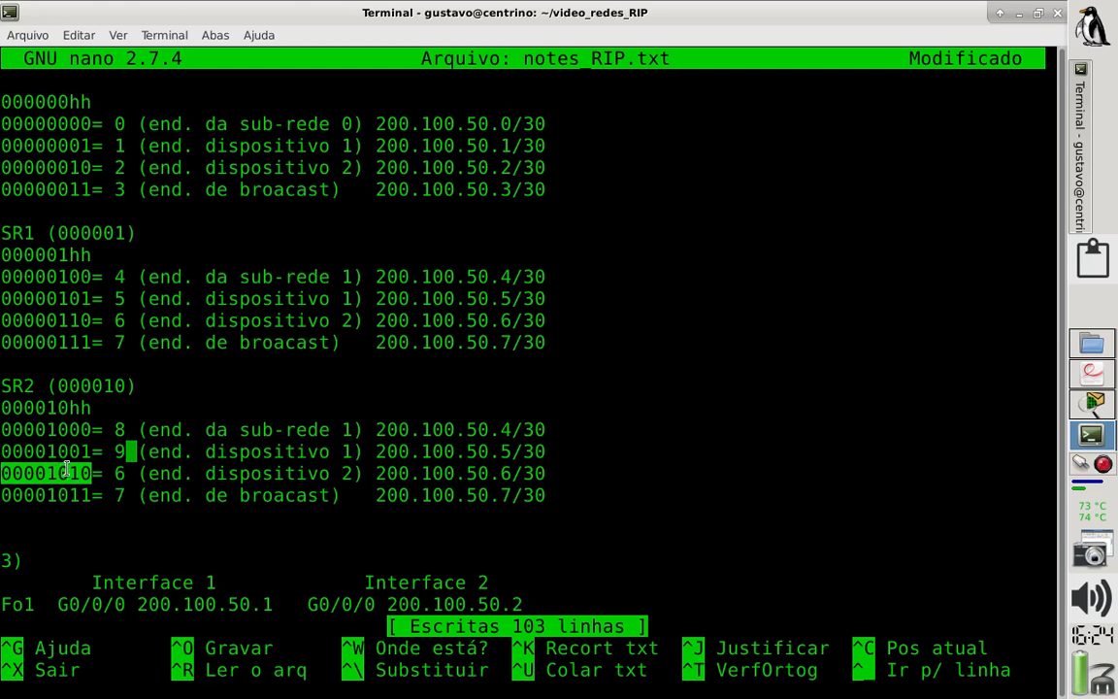
key(Down)
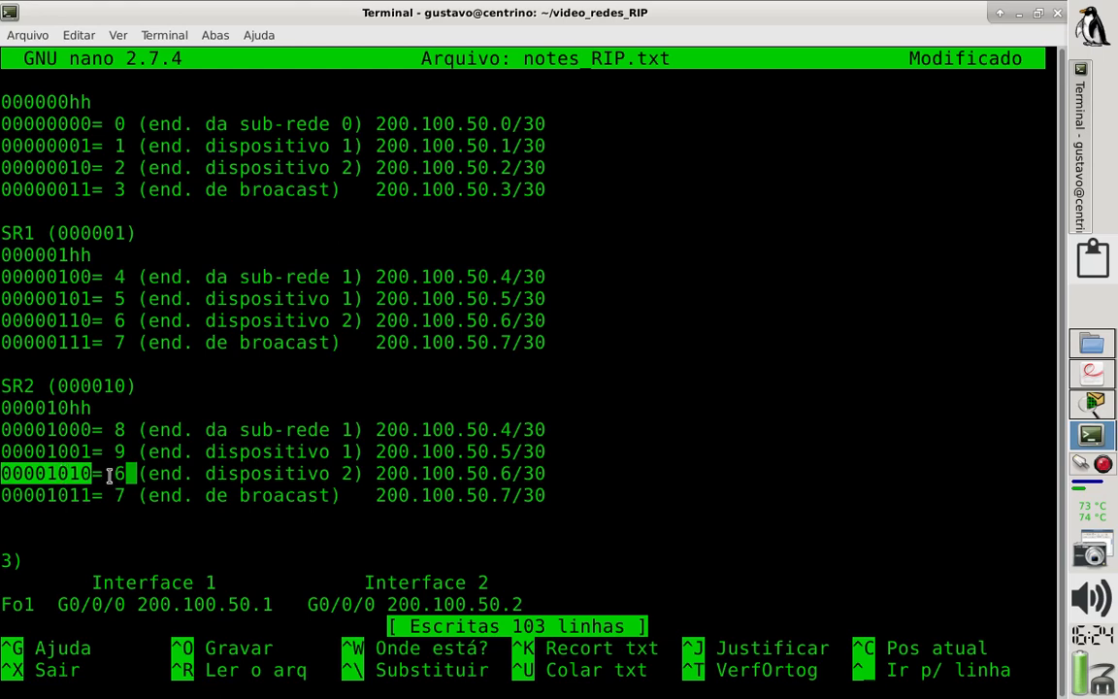
key(BackSpace)
text(10)
key(Delete)
- Highlight the bits of SR2's broadcast line and set its decimal value to 11
drag(93, 495, 2, 495)
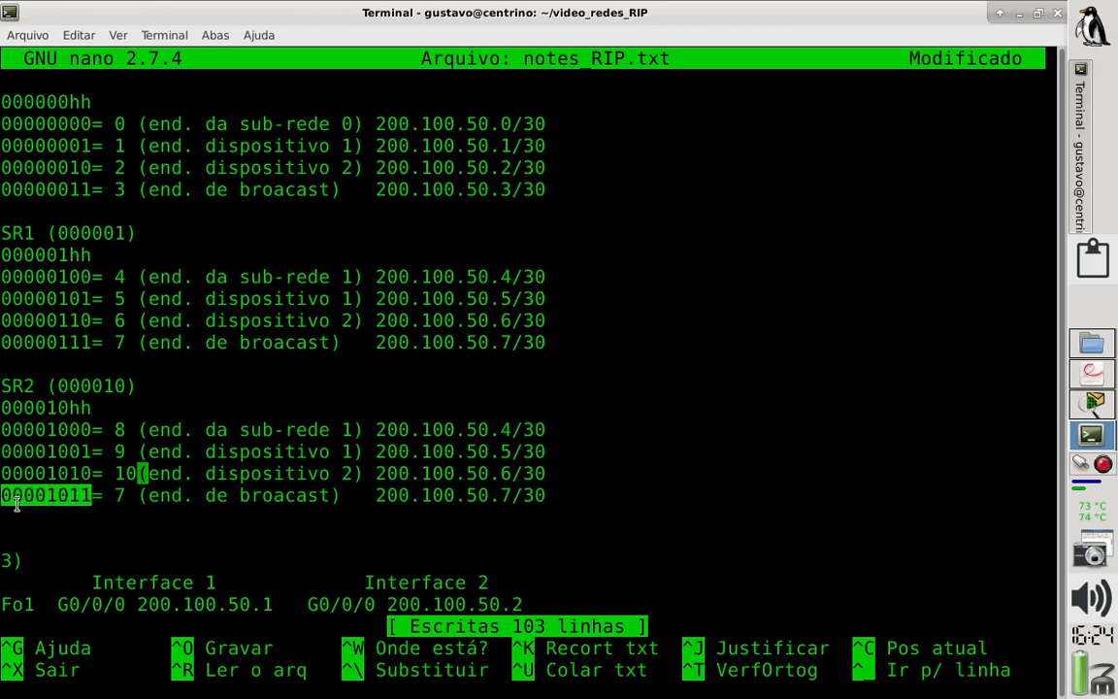
click(124, 496)
key(Down)
key(BackSpace)
key(BackSpace)
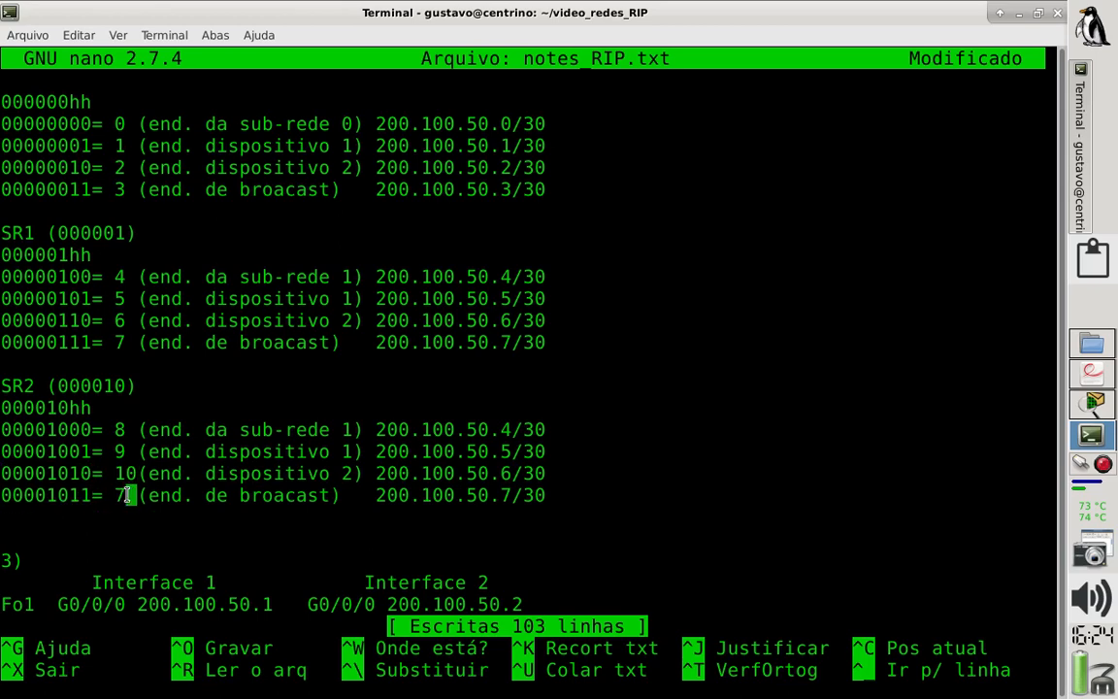
text(11)
key(BackSpace)
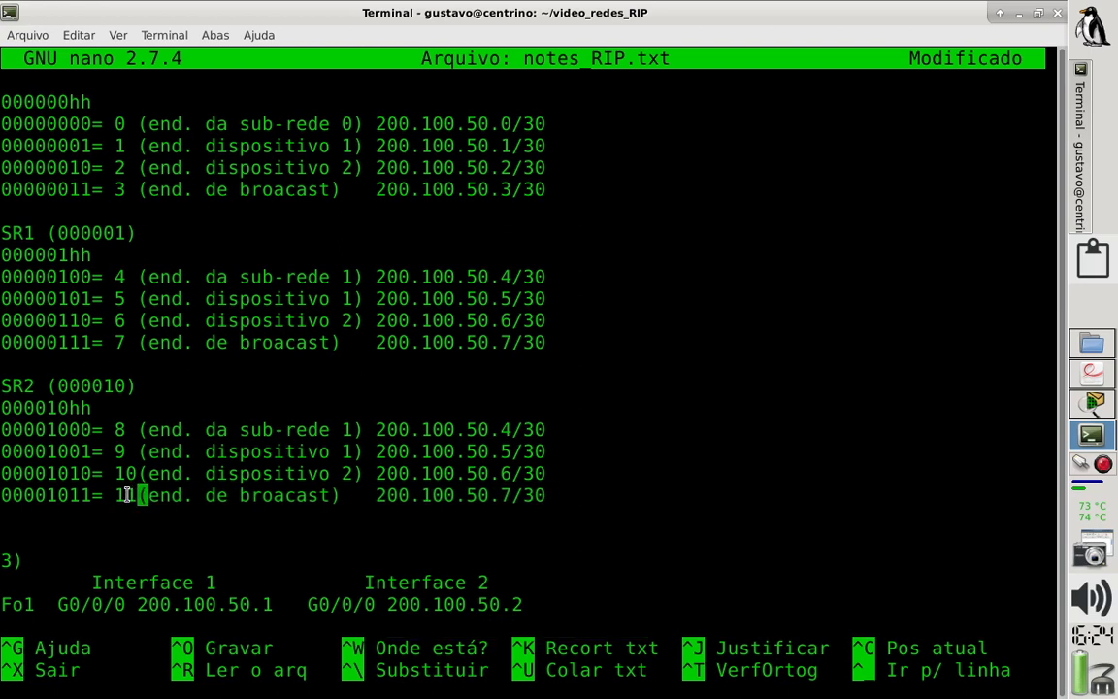
- Change the subnet number in the description of SR2's first address line to sub-rede 2
key(Up)
key(Up)
key(Up)
key(Right)
key(Right)
key(Right)
key(Right)
key(Right)
key(Right)
key(Right)
key(Right)
key(Right)
key(Right)
key(Right)
key(Right)
key(Right)
key(Right)
key(Right)
key(Right)
key(Right)
key(Right)
key(Right)
key(Right)
key(Left)
key(BackSpace)
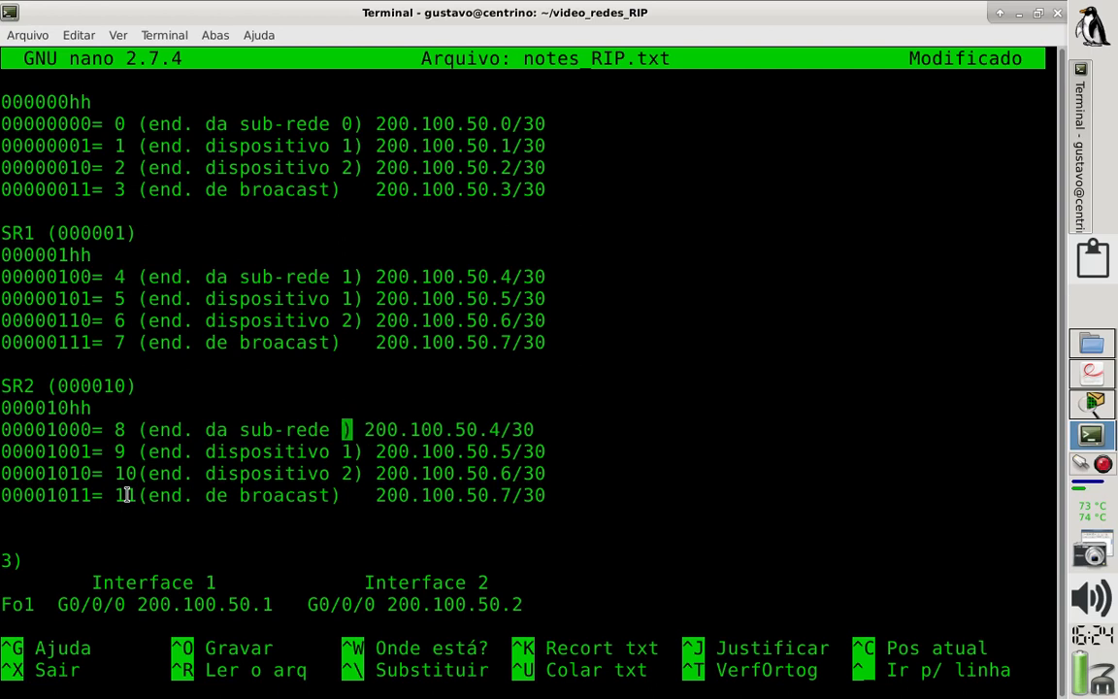
text(2)
- Set the IP address on SR2's subnet address line to 200.100.50.8/30
key(Down)
key(Up)
key(Right)
key(Right)
key(Right)
key(Right)
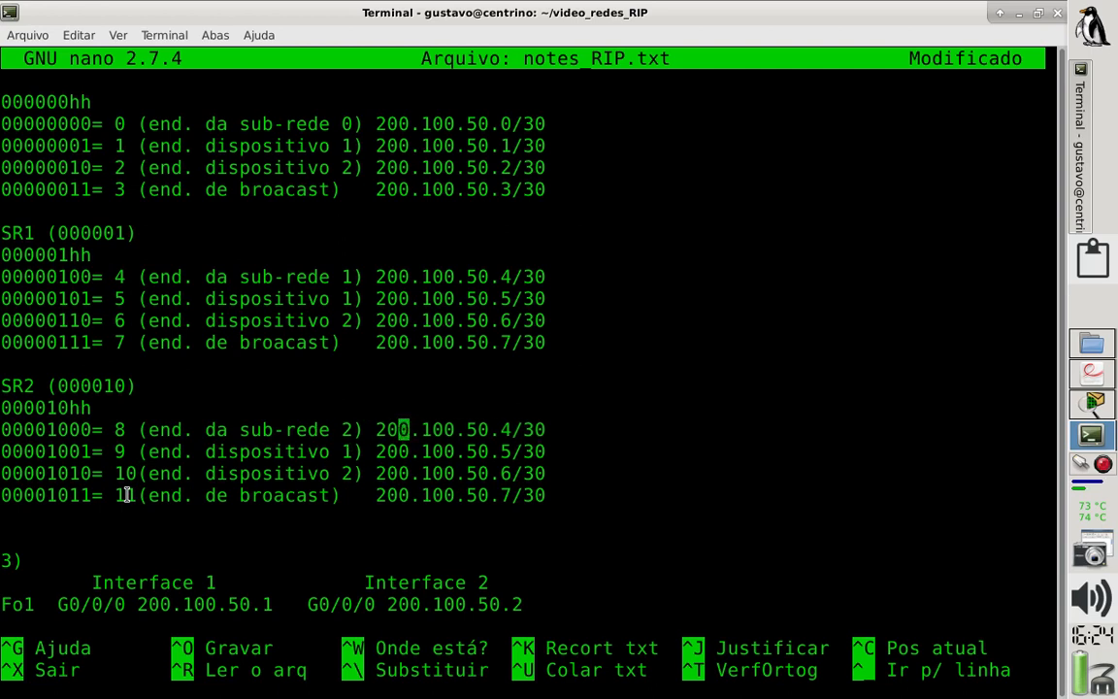
key(Right)
key(Right)
key(Right)
key(Right)
key(Right)
key(Right)
key(Right)
key(Right)
key(Right)
key(Right)
key(BackSpace)
text(8)
- Set the IP addresses of SR2's device 1 and device 2 to 200.100.50.9/30 and 200.100.50.10/30
key(Down)
key(BackSpace)
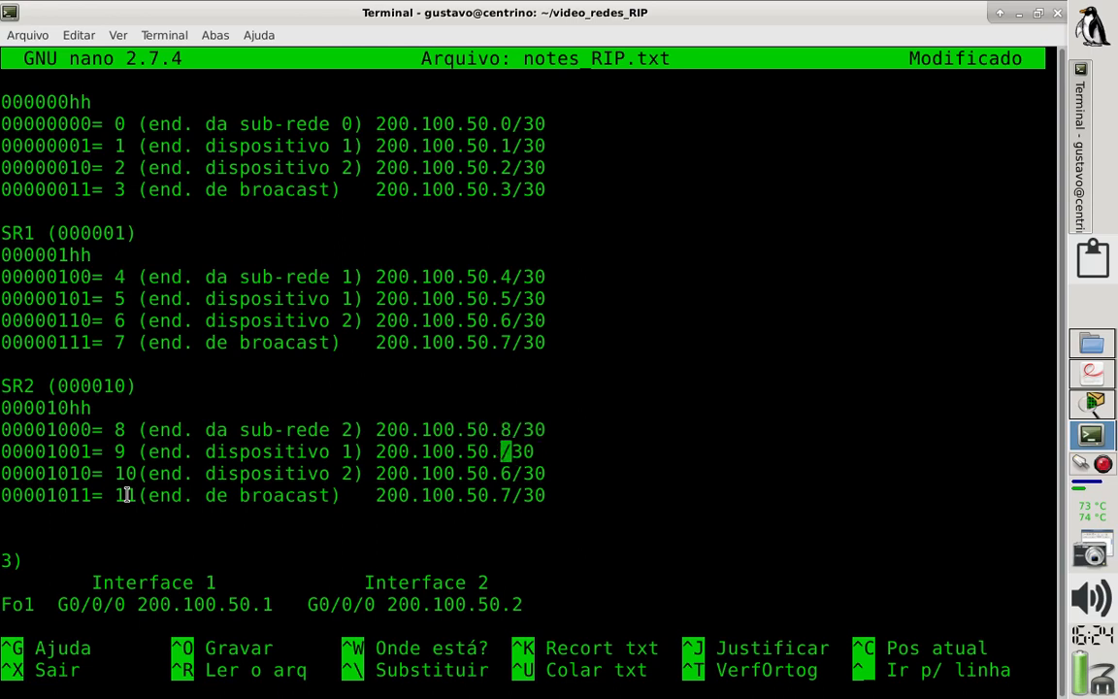
text(9)
key(Down)
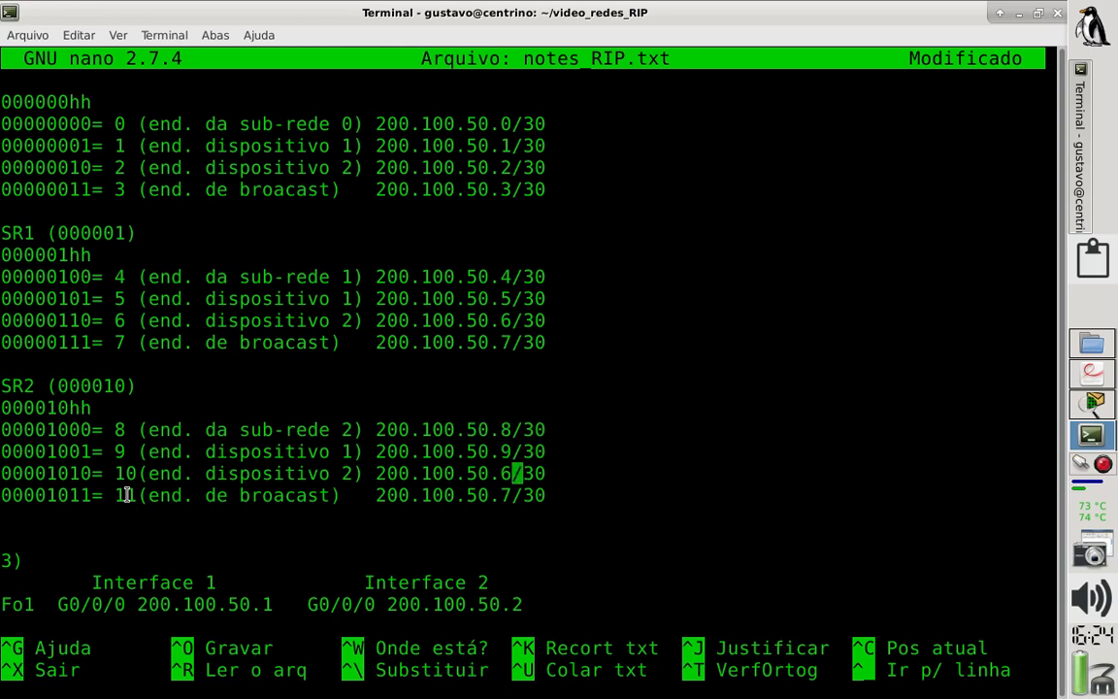
key(BackSpace)
text(10)
- Set SR2's broadcast address to 200.100.50.11/30 and save notes_RIP.txt
key(Down)
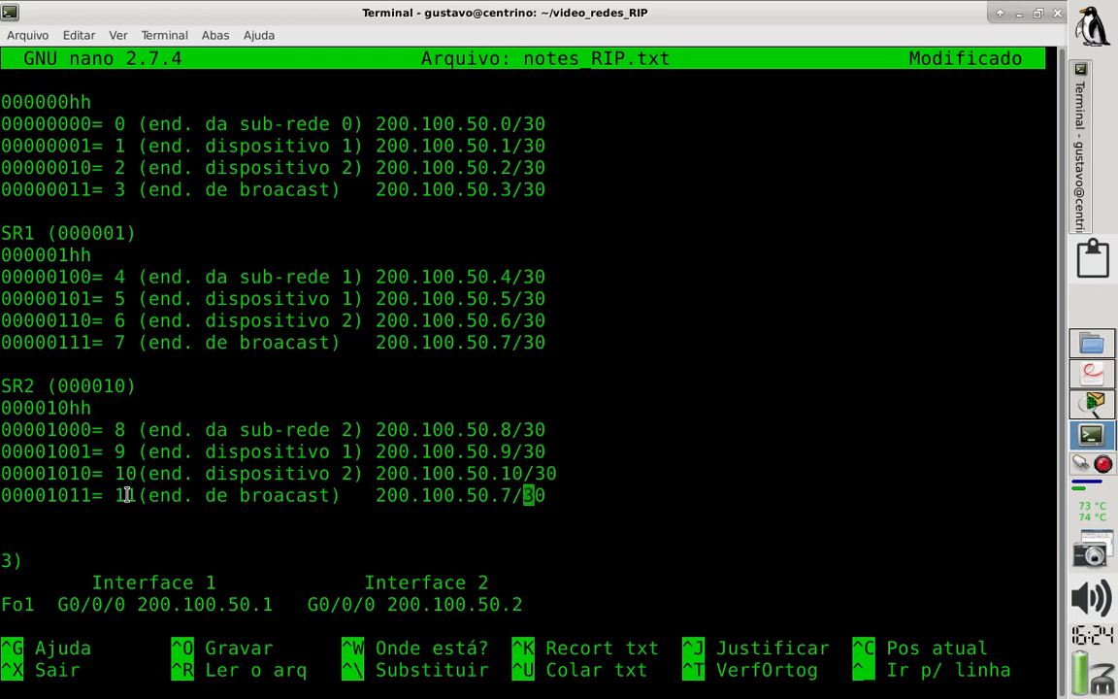
key(Left)
key(BackSpace)
text(11)
key(ctrl+o)
key(Return)
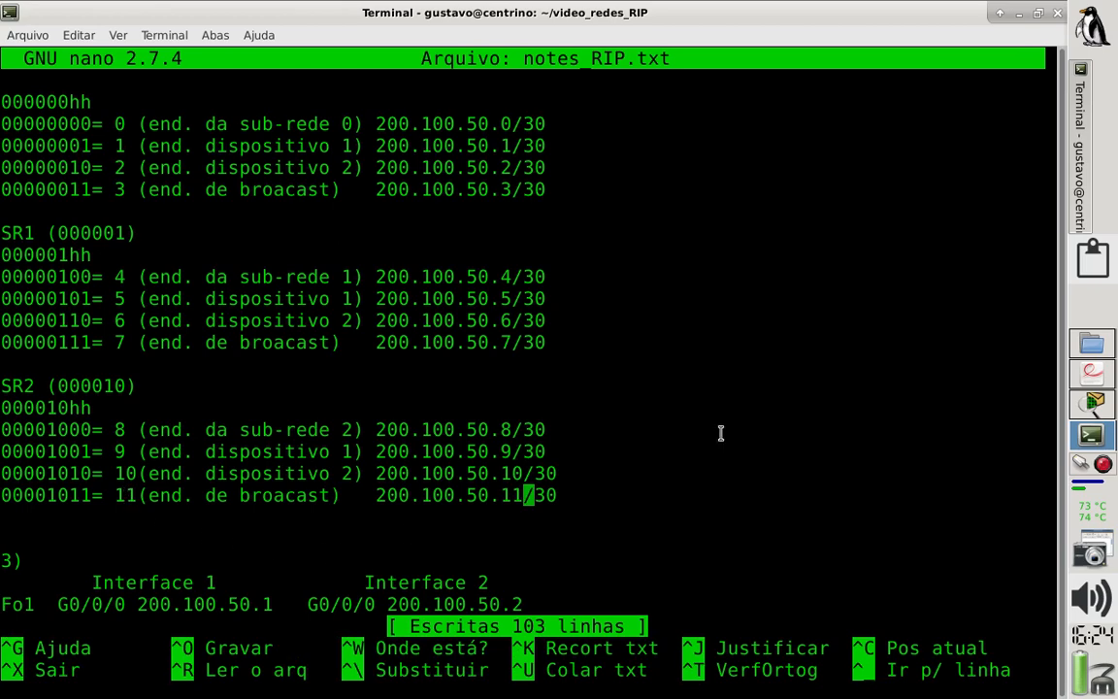
- Highlight SR2's two device address lines, followed by its subnet address line, to review them
drag(593, 476, 3, 438)
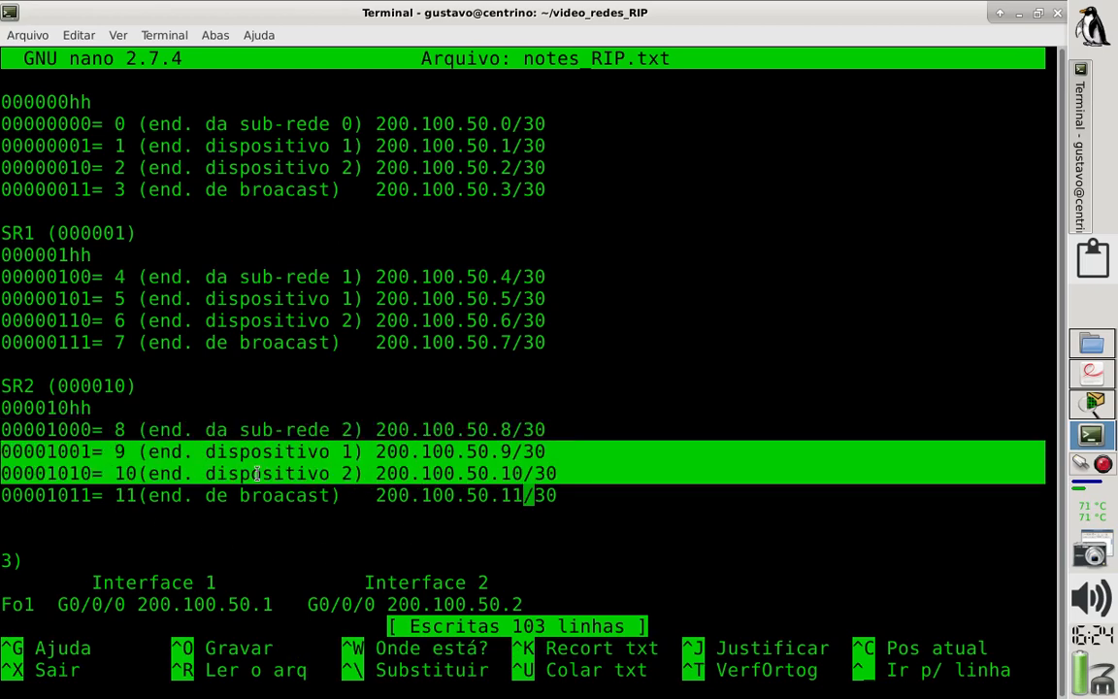
drag(560, 432, 1, 443)
triple_click(2, 430)
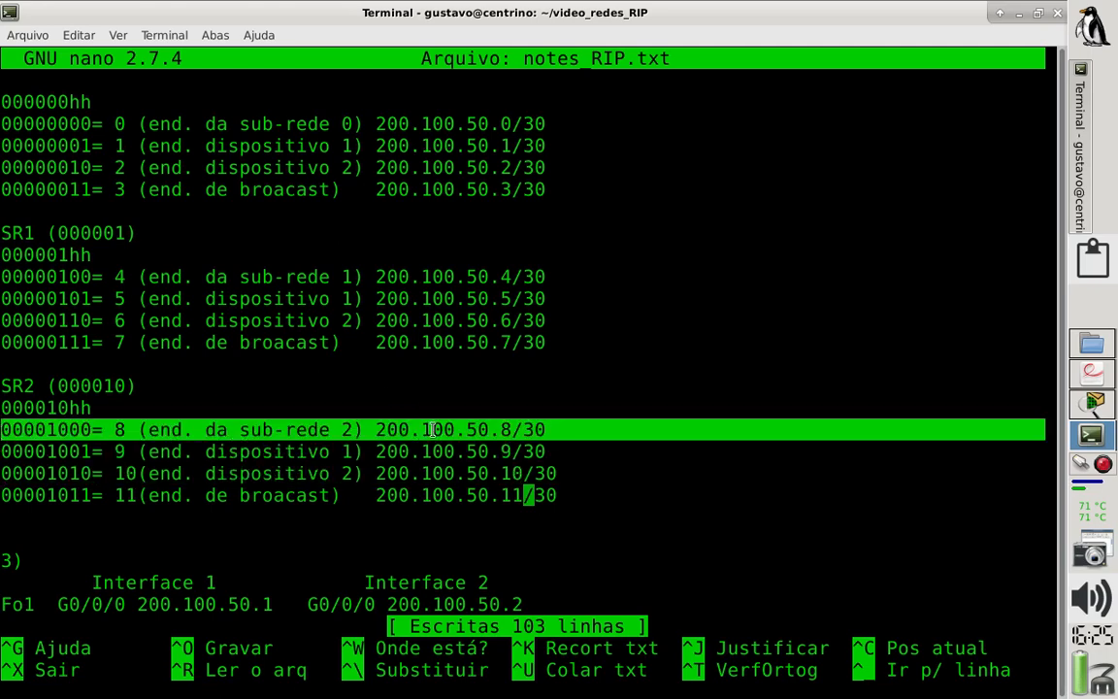
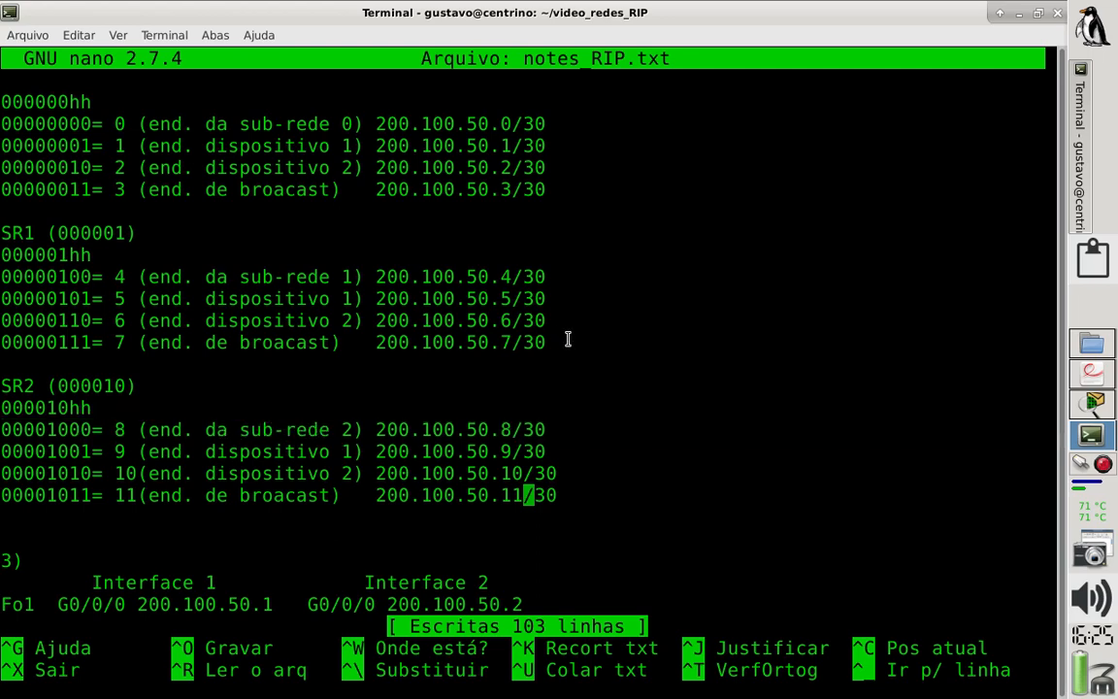
- Add an Se1 row below Fo2 in the interface table, with S0/1/0 200.100.50.9 as Interface 1
key(Down)
key(Down)
key(Down)
key(Down)
key(Down)
key(Down)
key(Down)
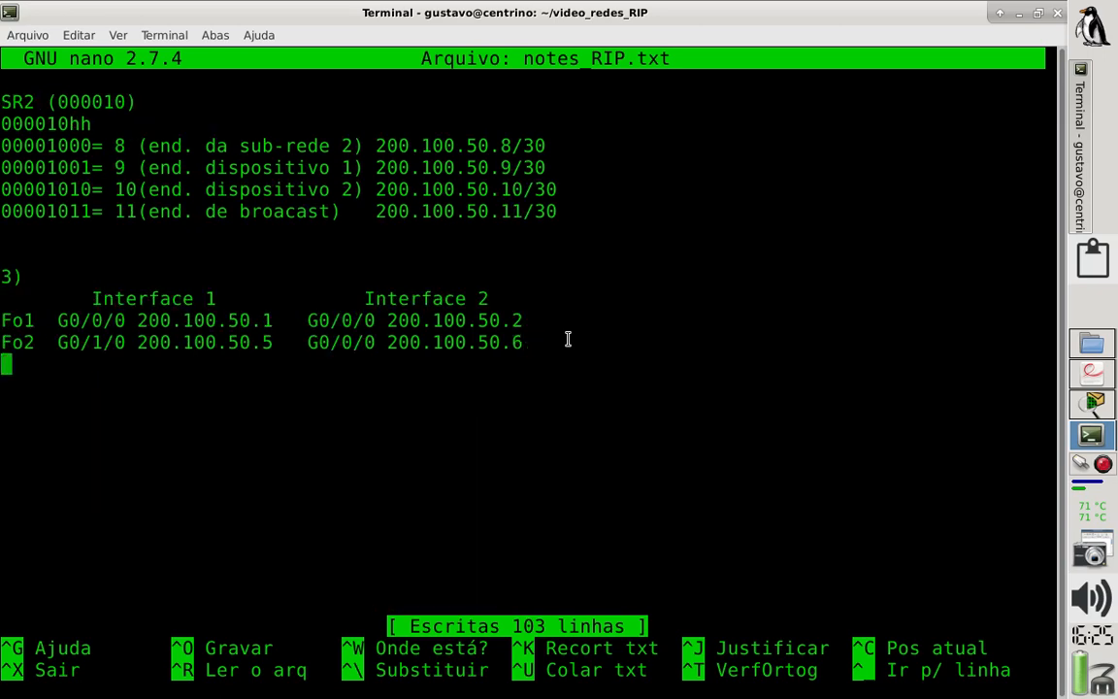
text(Se1 )
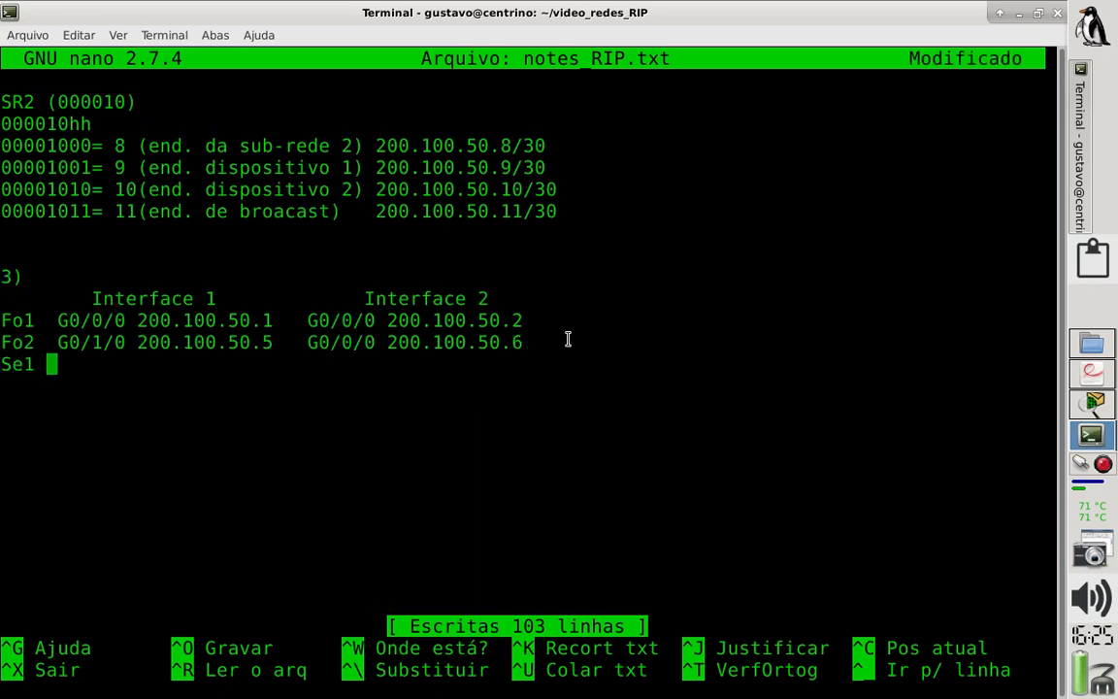
text( S0/10/)
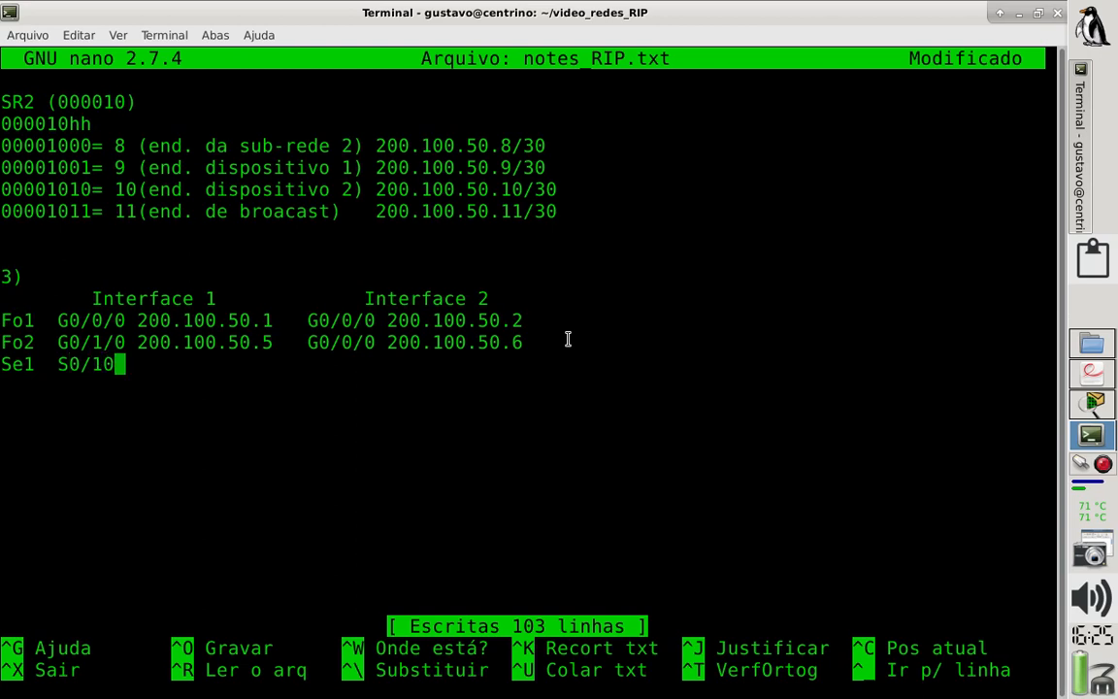
key(BackSpace)
key(BackSpace)
text(/0 200.)
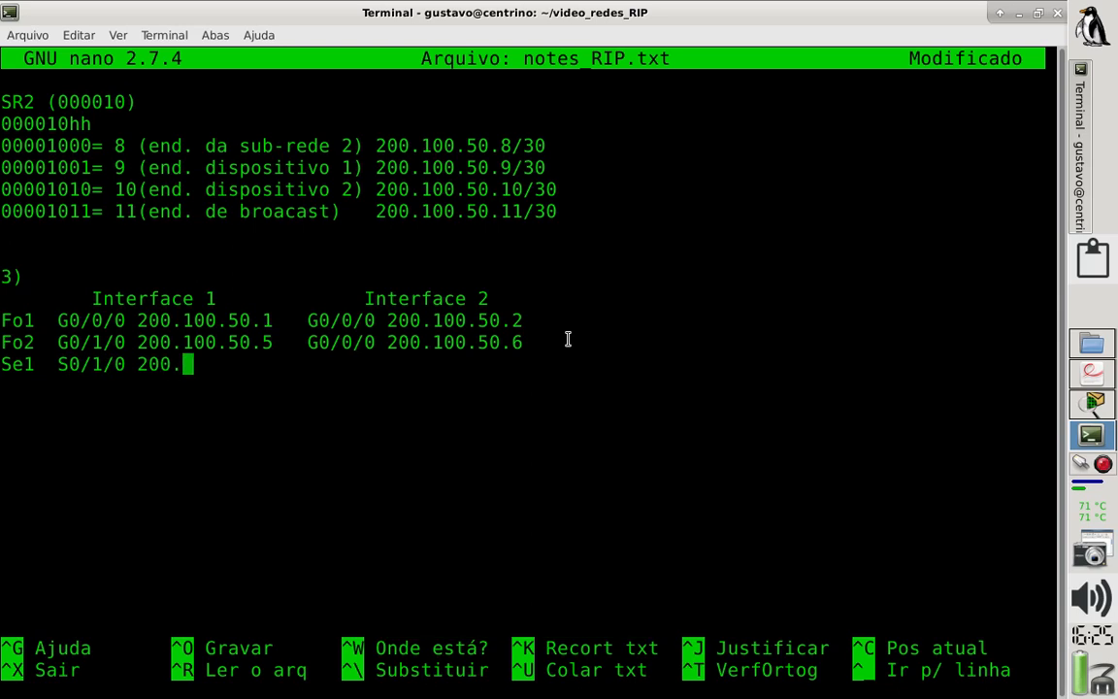
text(100.5)
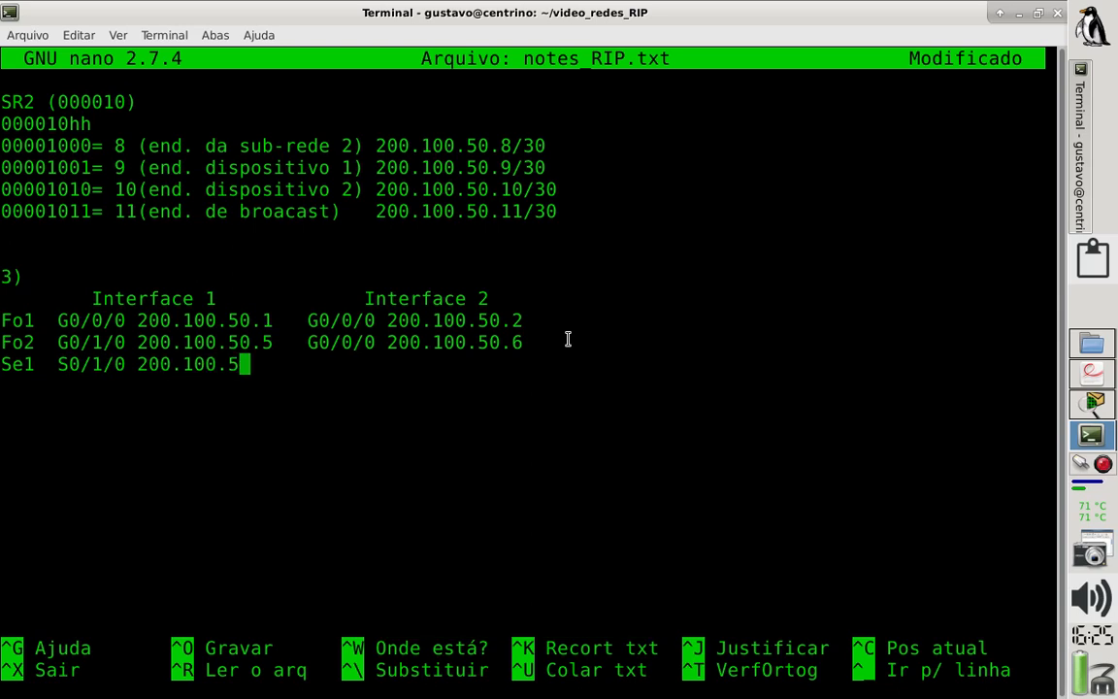
text(0.9   )
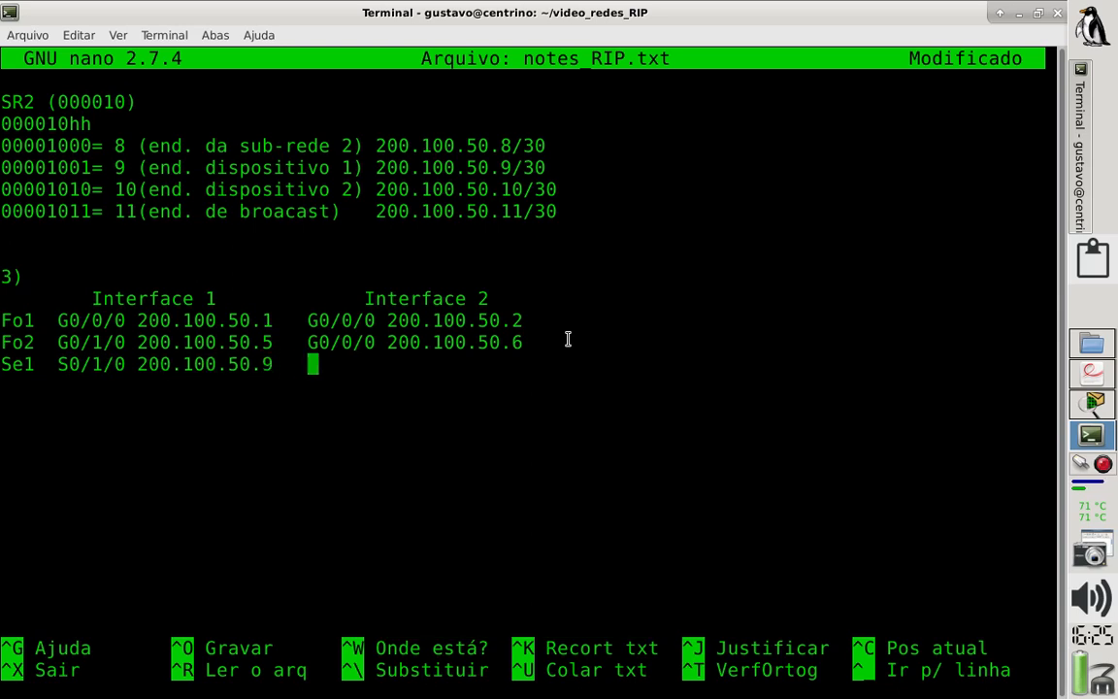
text(S0/1/0)
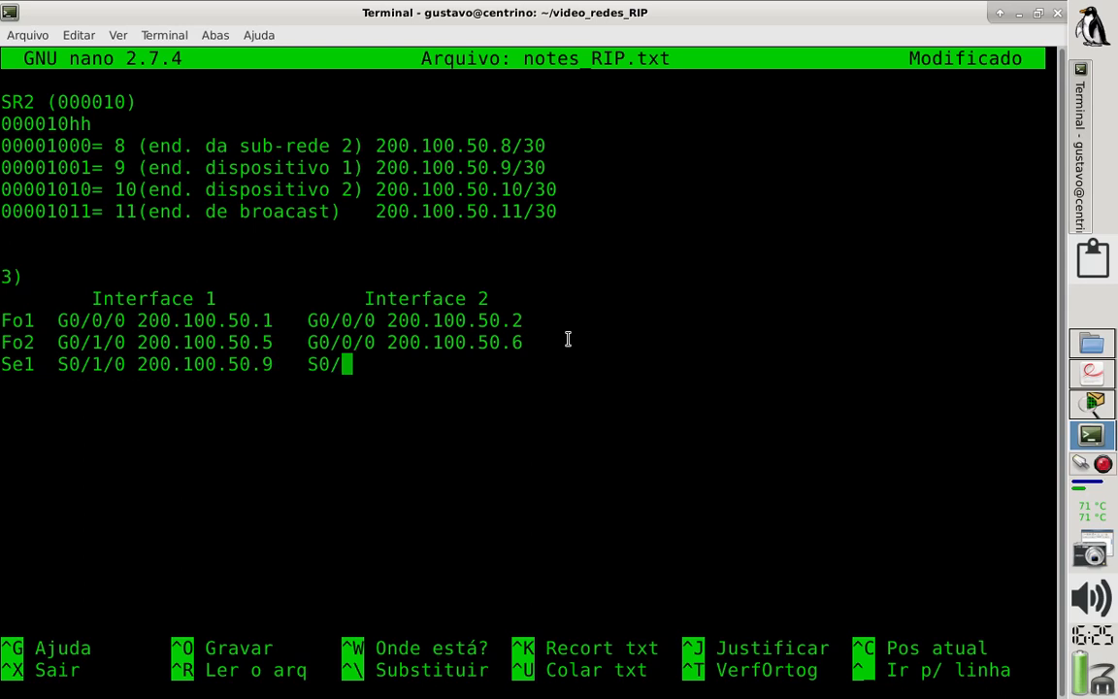
text( 200.10)
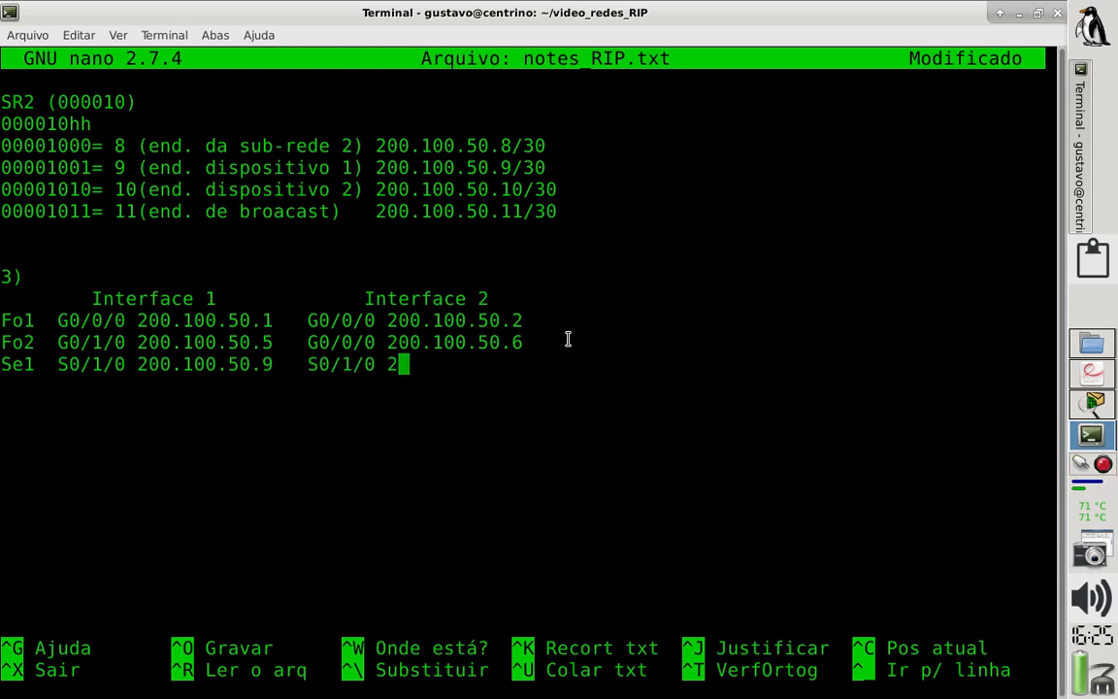
text(0.50)
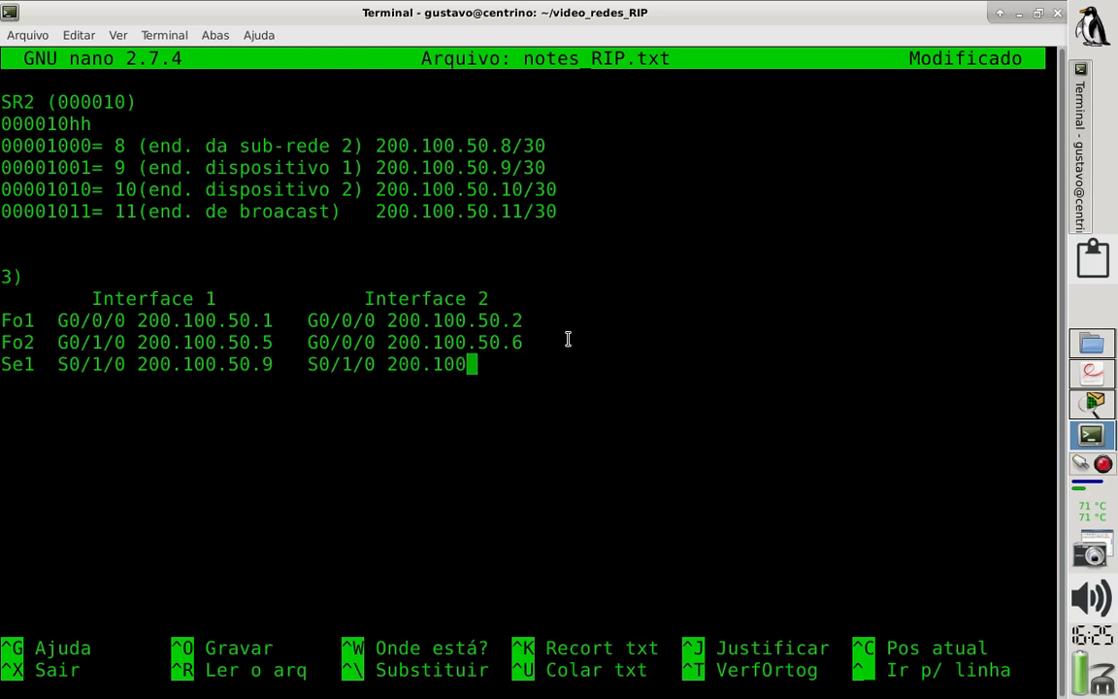
text(.)
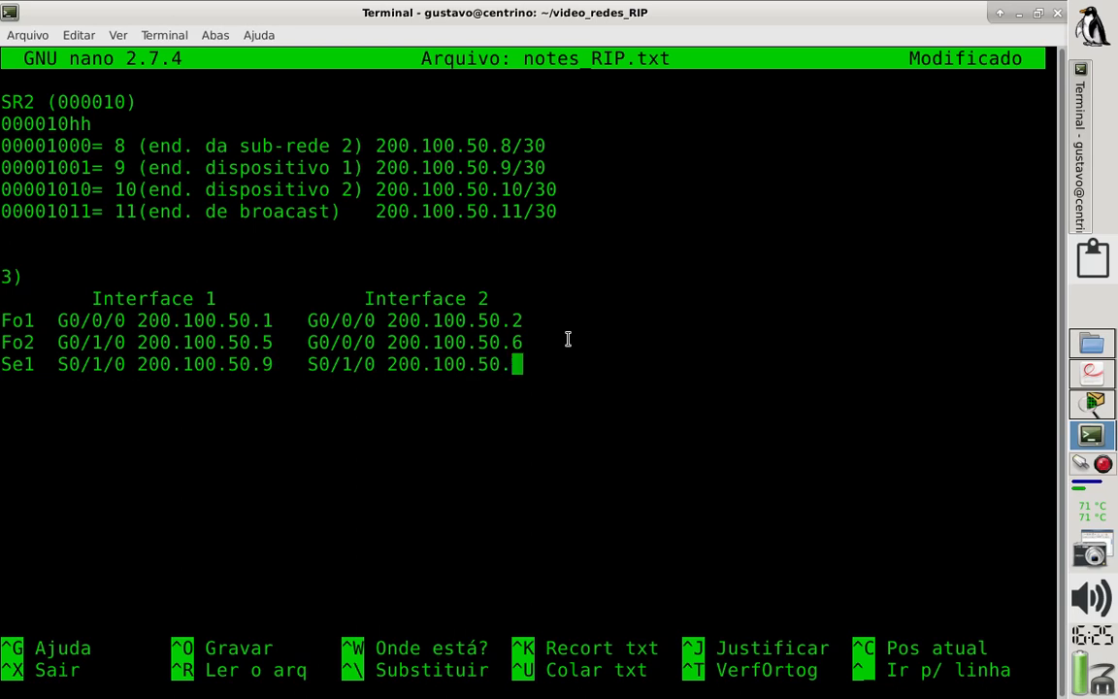
text(10)
- Enter S0/1/0 200.100.50.10 as Interface 2 of the Se1 row and save notes_RIP.txt
key(ctrl+o)
key(Return)
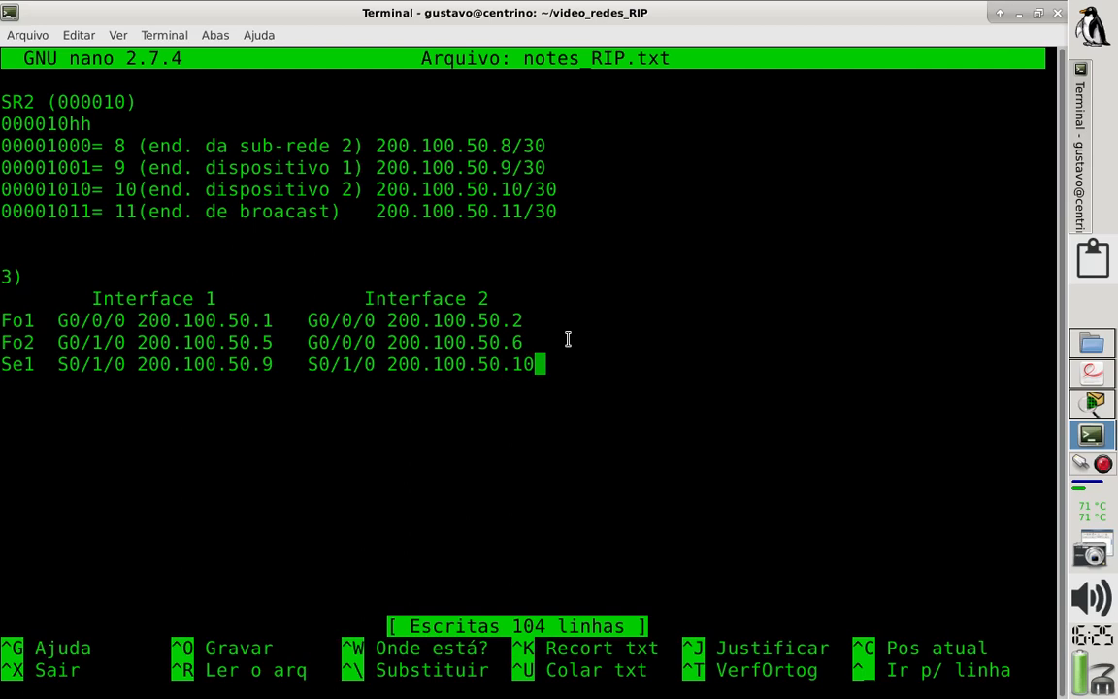
- Copy the interface table from its heading line through the Fo1, Fo2 and Se1 rows
key(Up)
key(Up)
key(Up)
key(Up)
key(Up)
key(Up)
key(Up)
key(Up)
key(Up)
drag(536, 365, 2, 291)
key(ctrl+c)
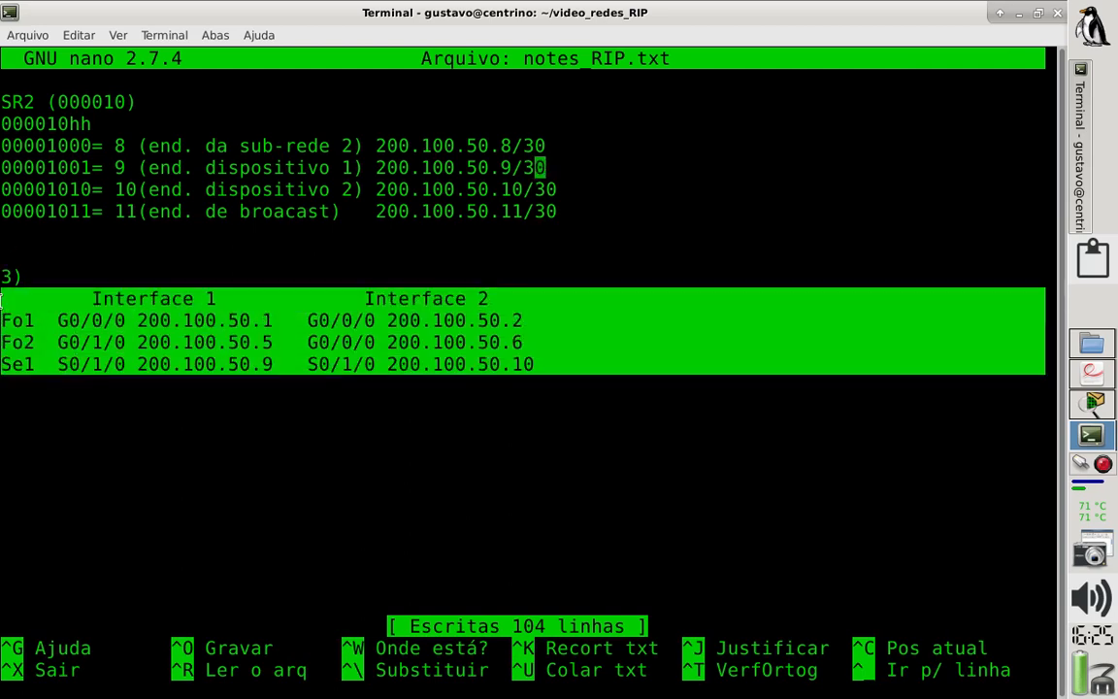
click(70, 37)
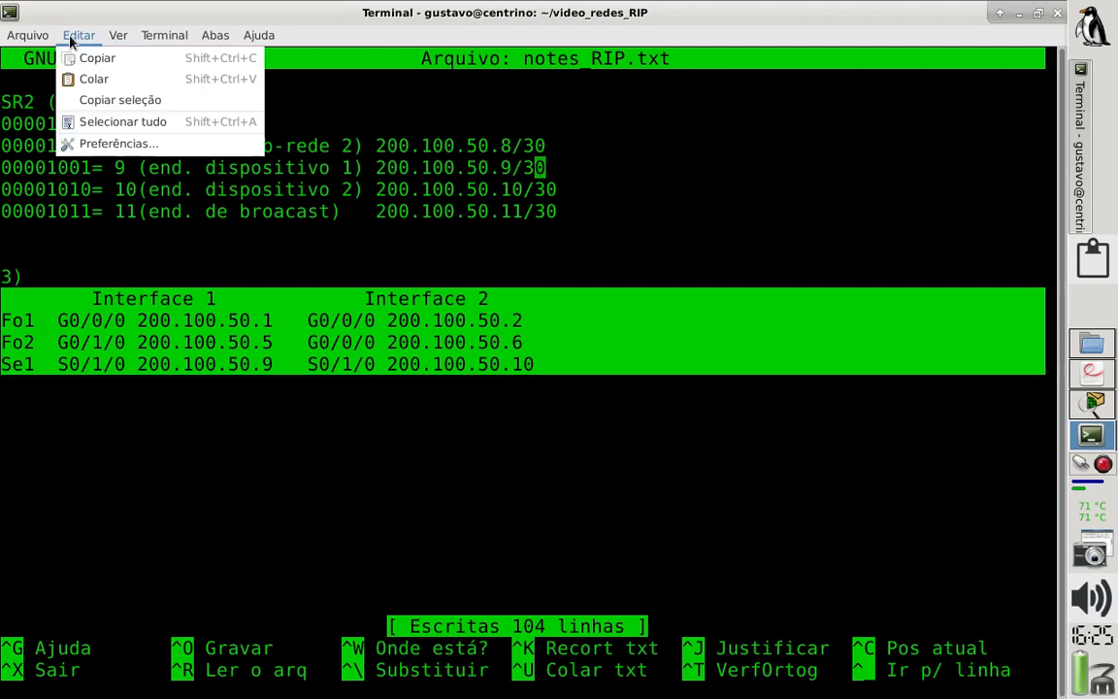
click(114, 60)
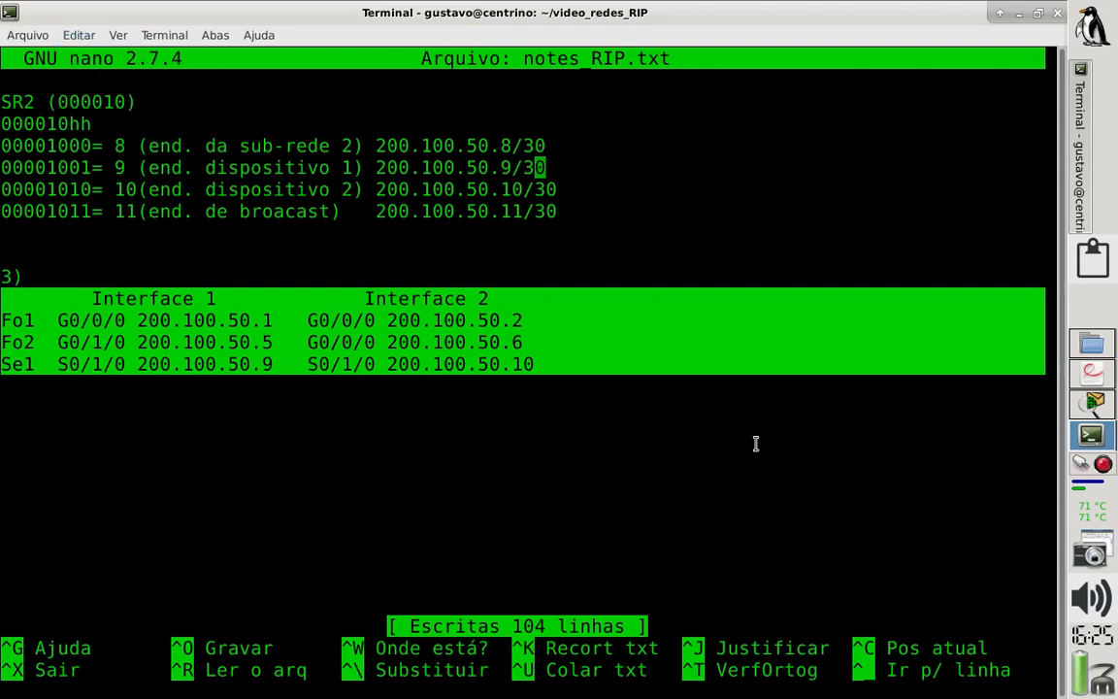
- Switch to Cisco Packet Tracer and place a note containing the copied interface table in the empty area beside REDE2
click(1092, 404)
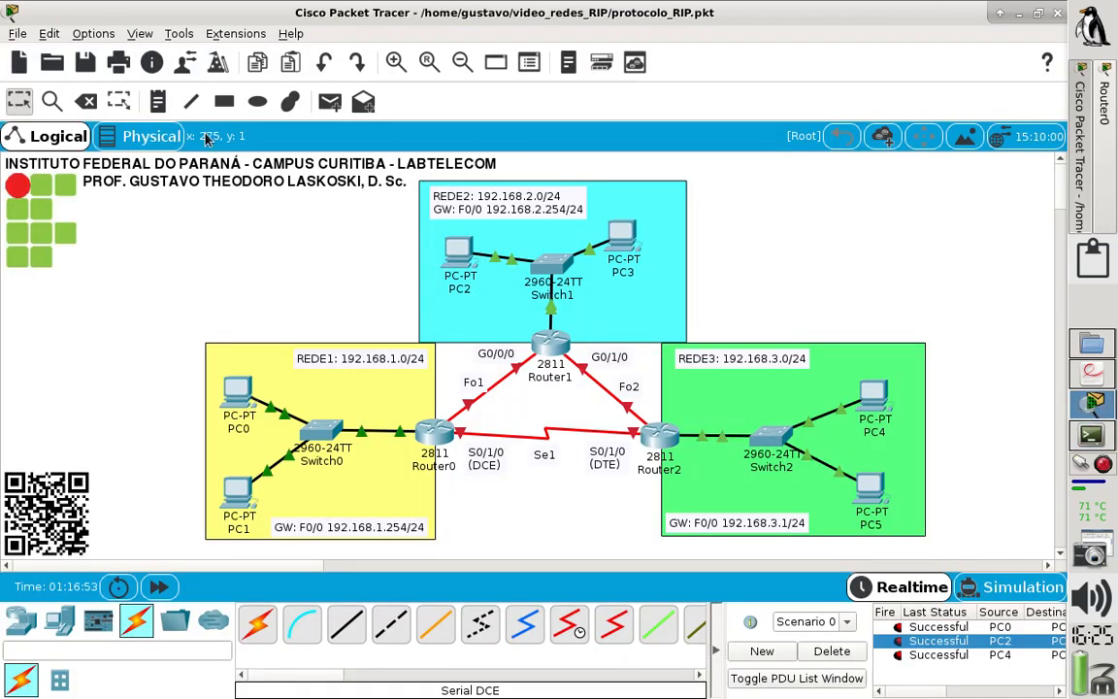
click(158, 102)
click(759, 197)
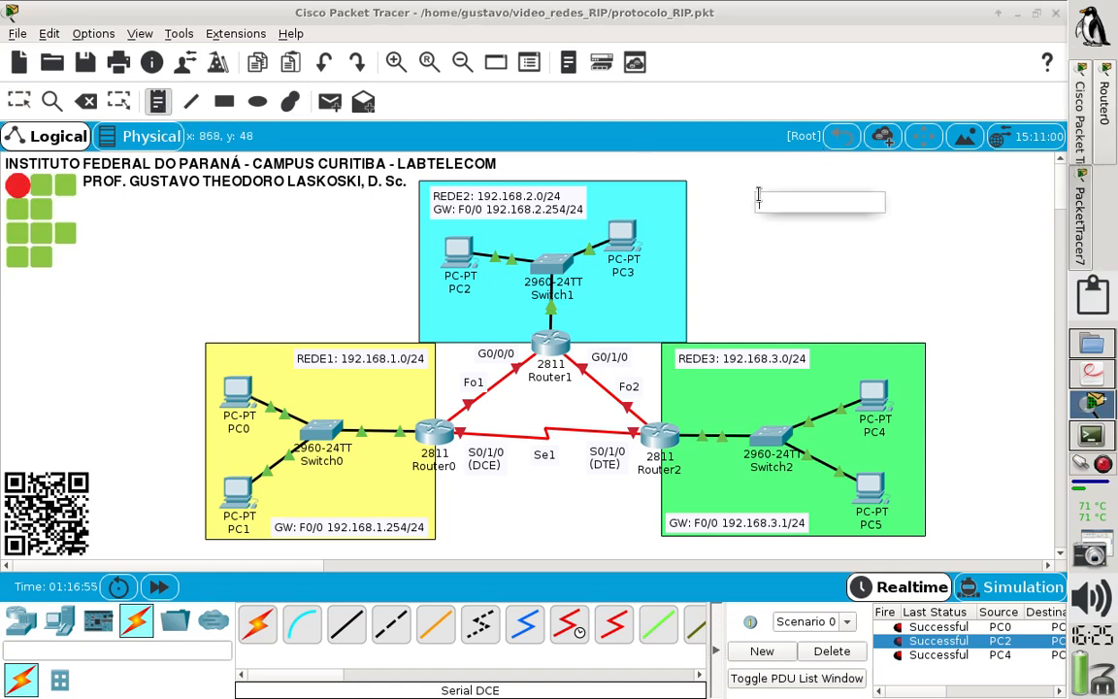
key(ctrl+v)
click(711, 207)
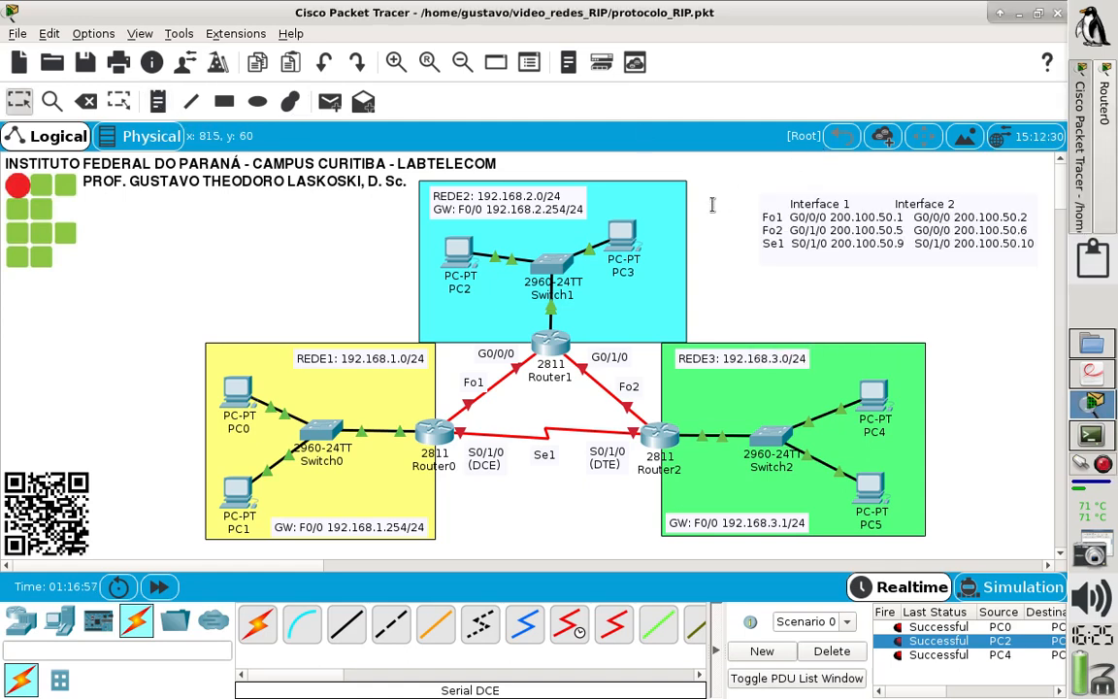
- Align the Interface 1 and Interface 2 headings over their address columns in the note and save the project
double_click(793, 203)
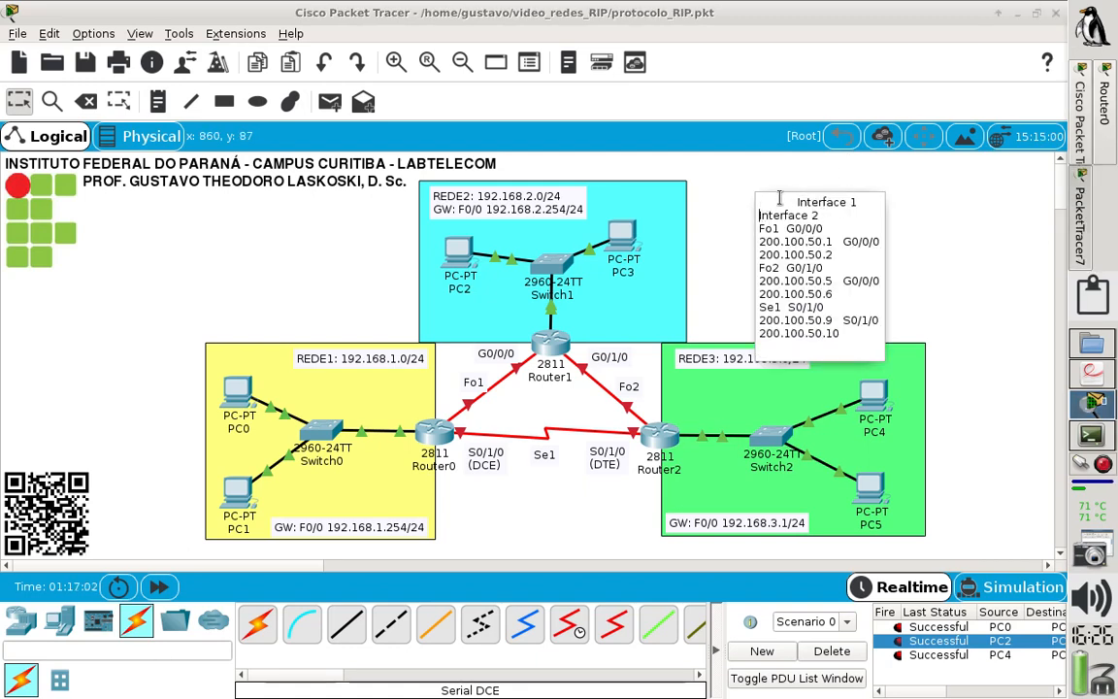
click(635, 200)
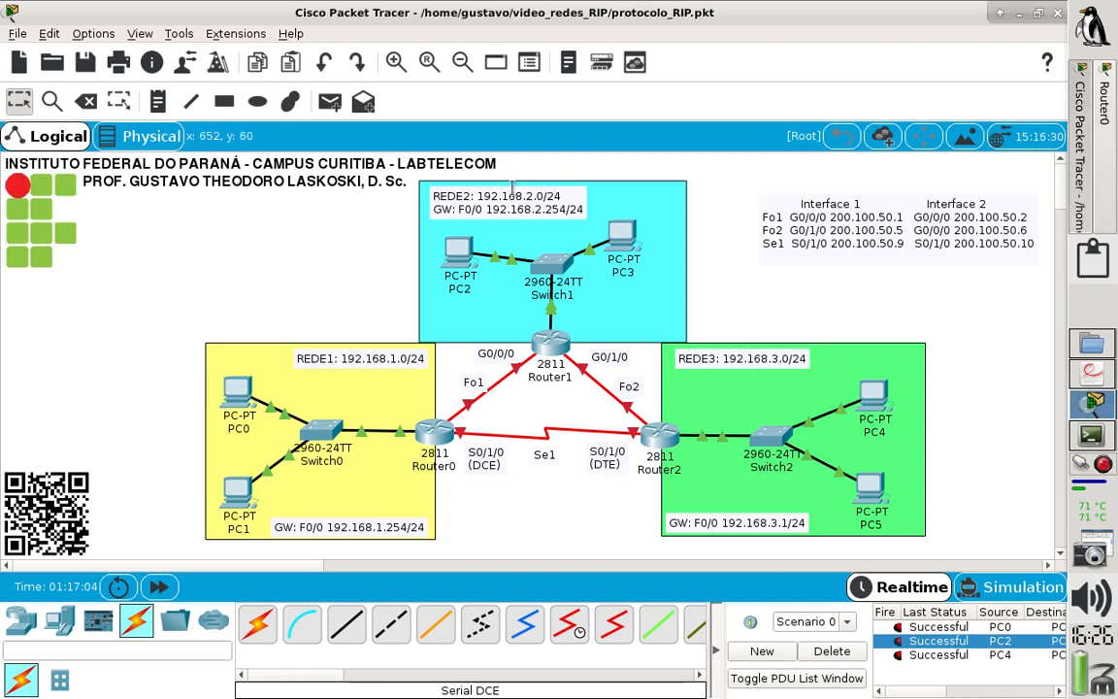
click(16, 33)
click(76, 152)
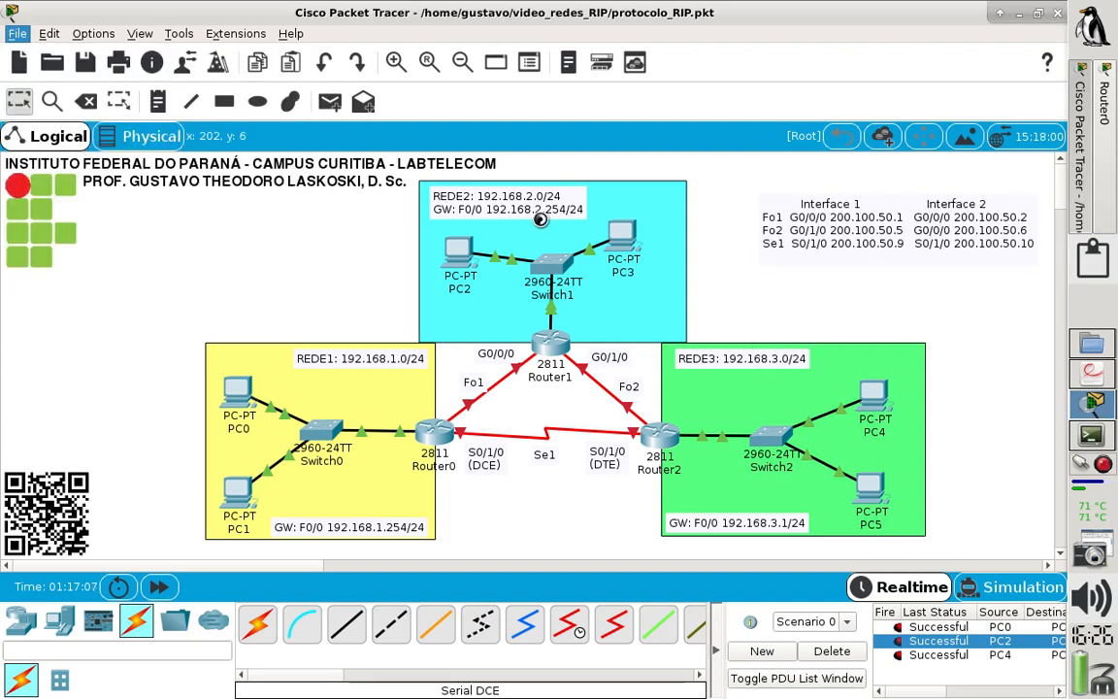
- Move the interface table note closer to the topology, between the REDE2 and REDE3 areas, and deselect it
click(13, 101)
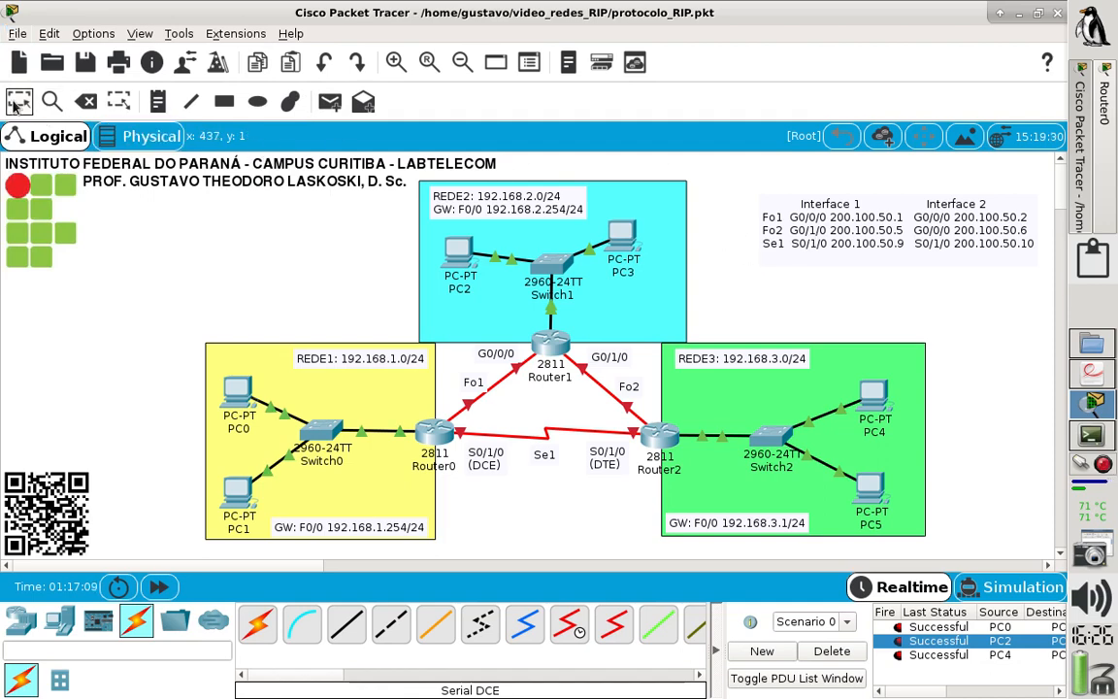
drag(860, 254, 819, 281)
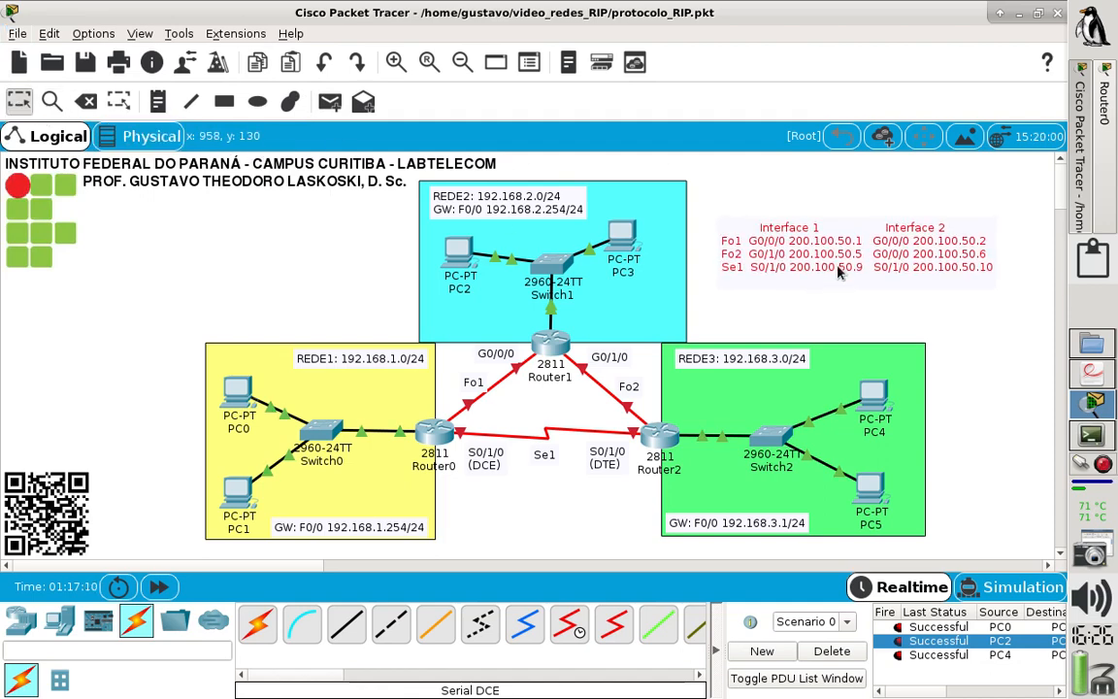
click(740, 183)
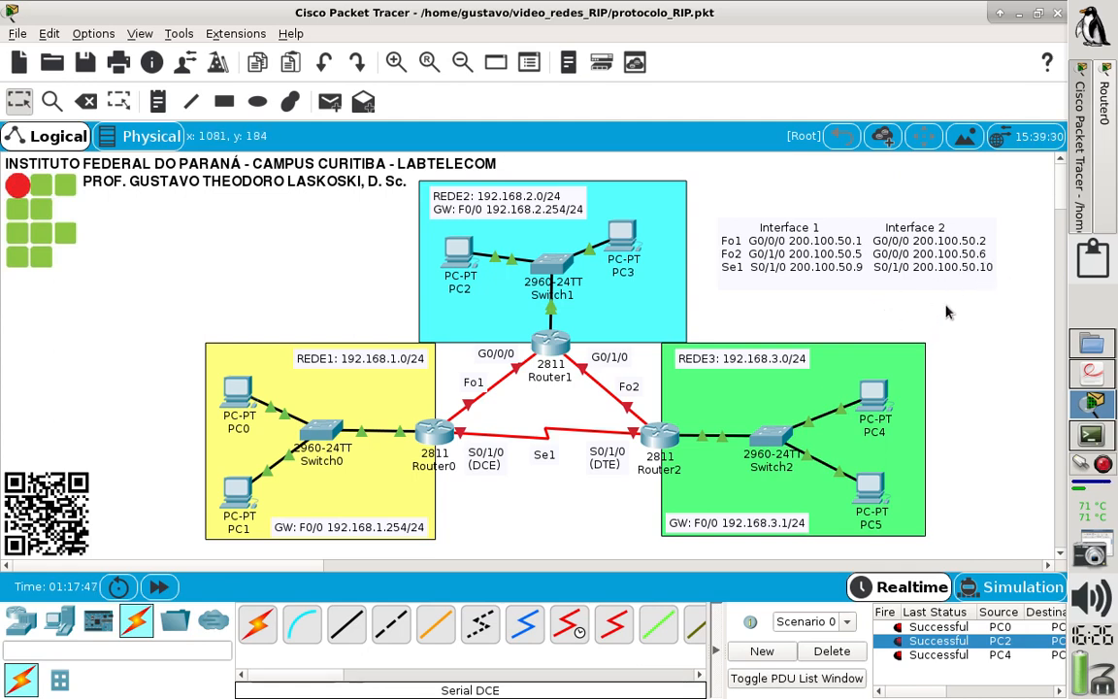
- Switch to laboratorio_RIP.pdf and review the topology diagram, the link subnets and the tables of exercises 2 and 3
click(1089, 384)
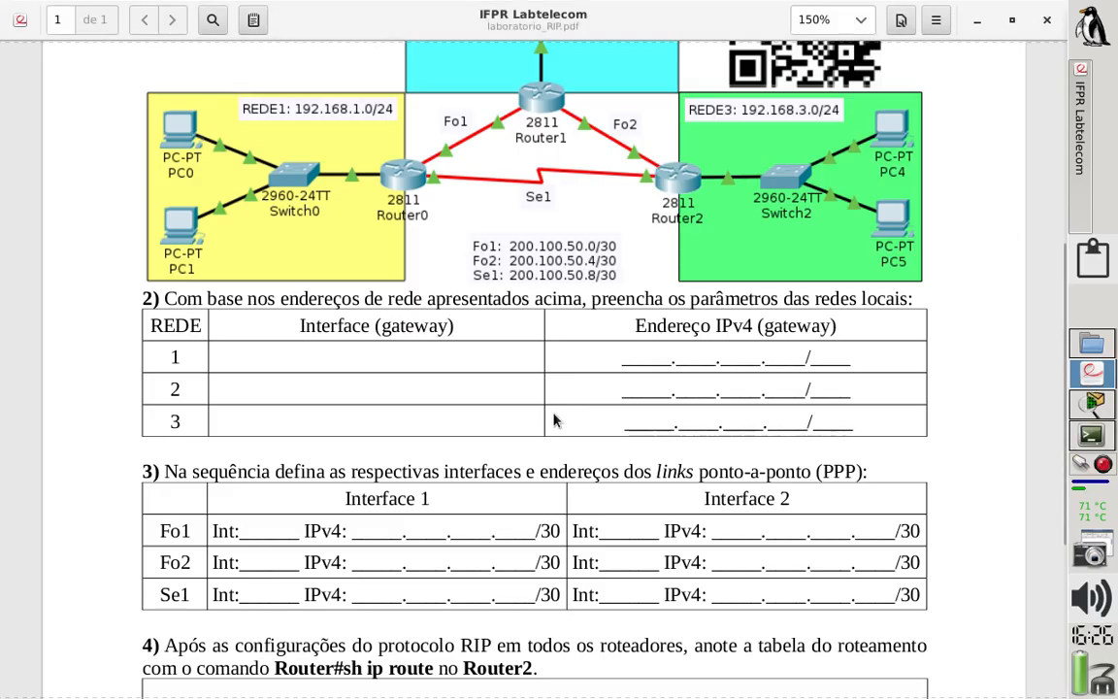
scroll(553, 420, up, 1)
scroll(553, 419, up, 2)
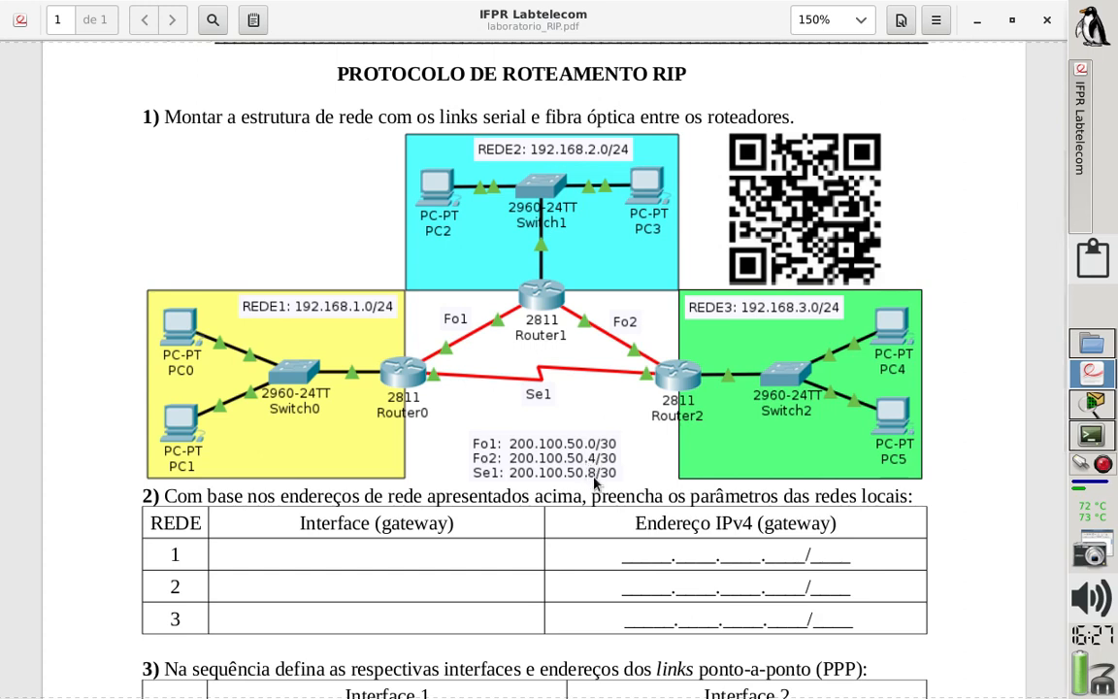
scroll(624, 456, up, 1)
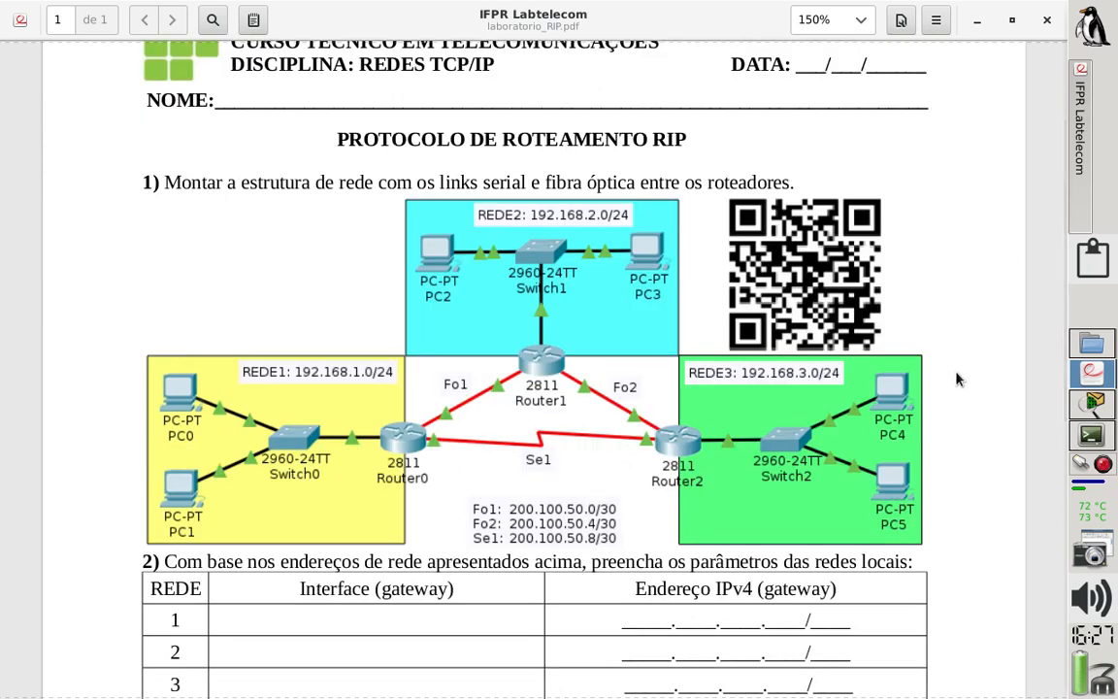
scroll(956, 378, up, 1)
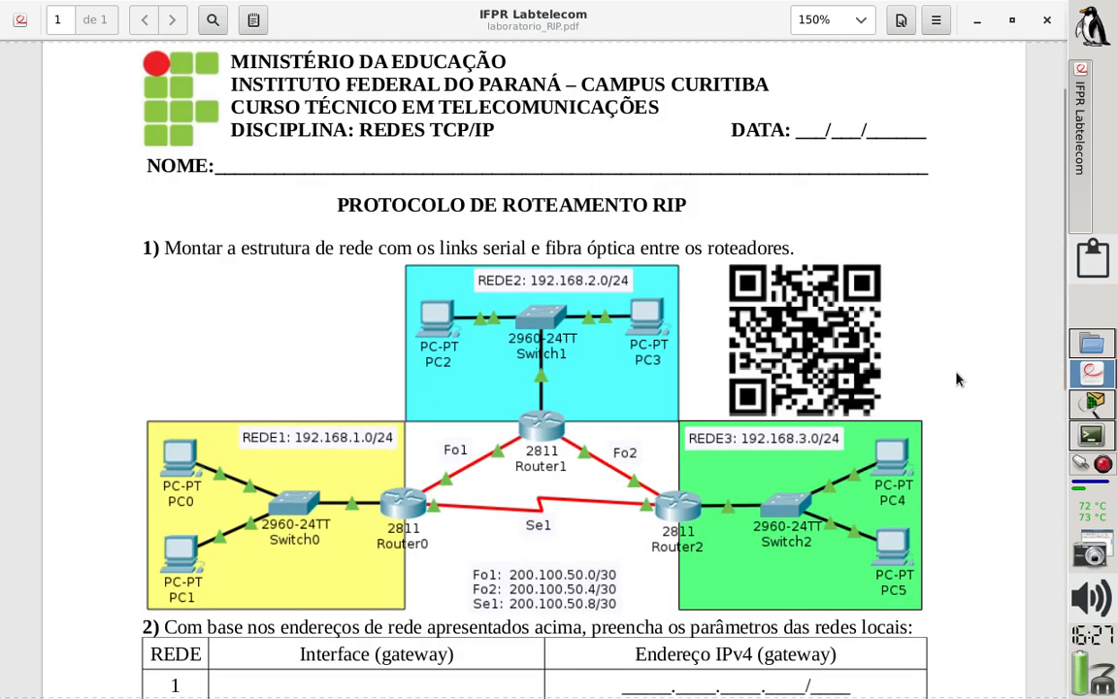
scroll(956, 378, down, 2)
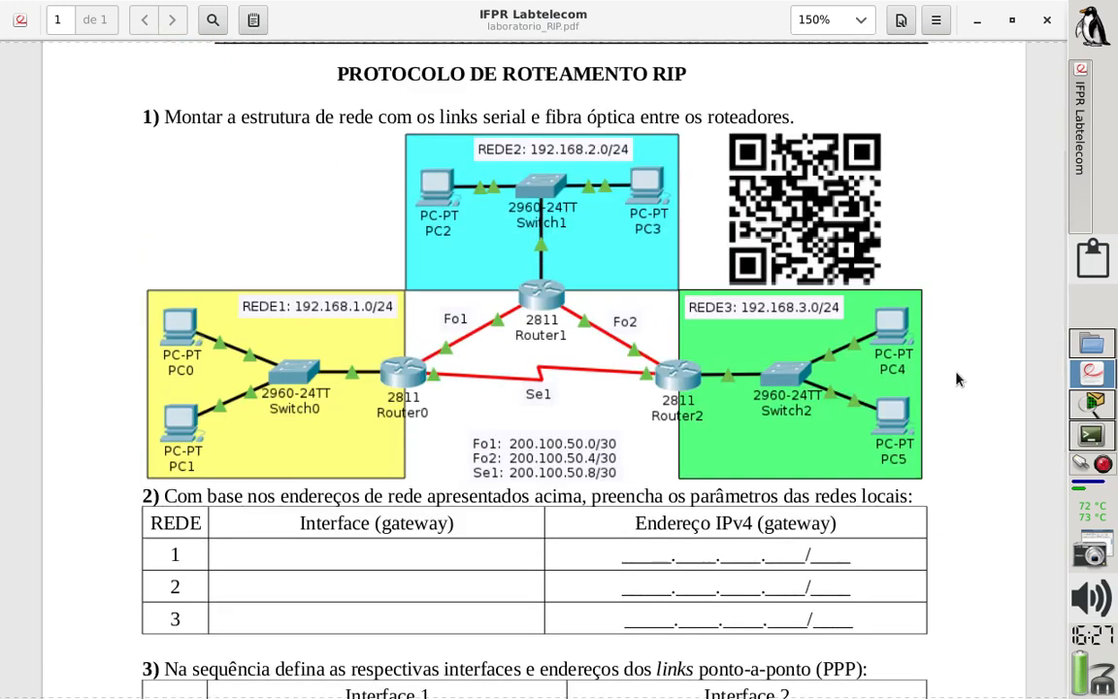
scroll(956, 378, down, 1)
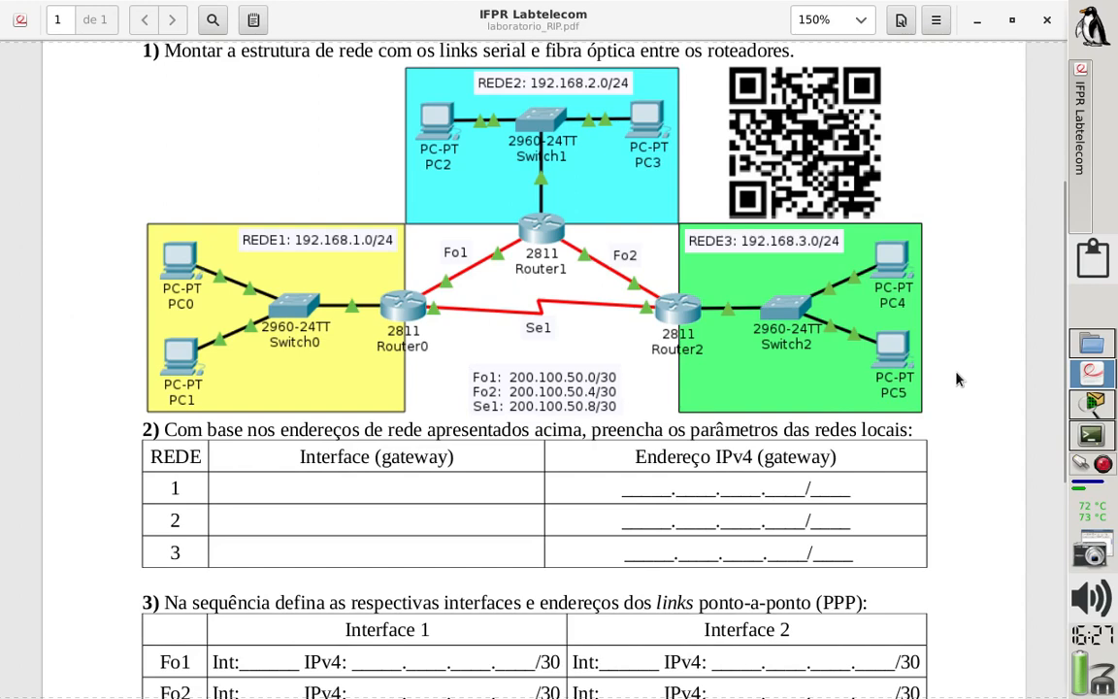
scroll(955, 378, down, 1)
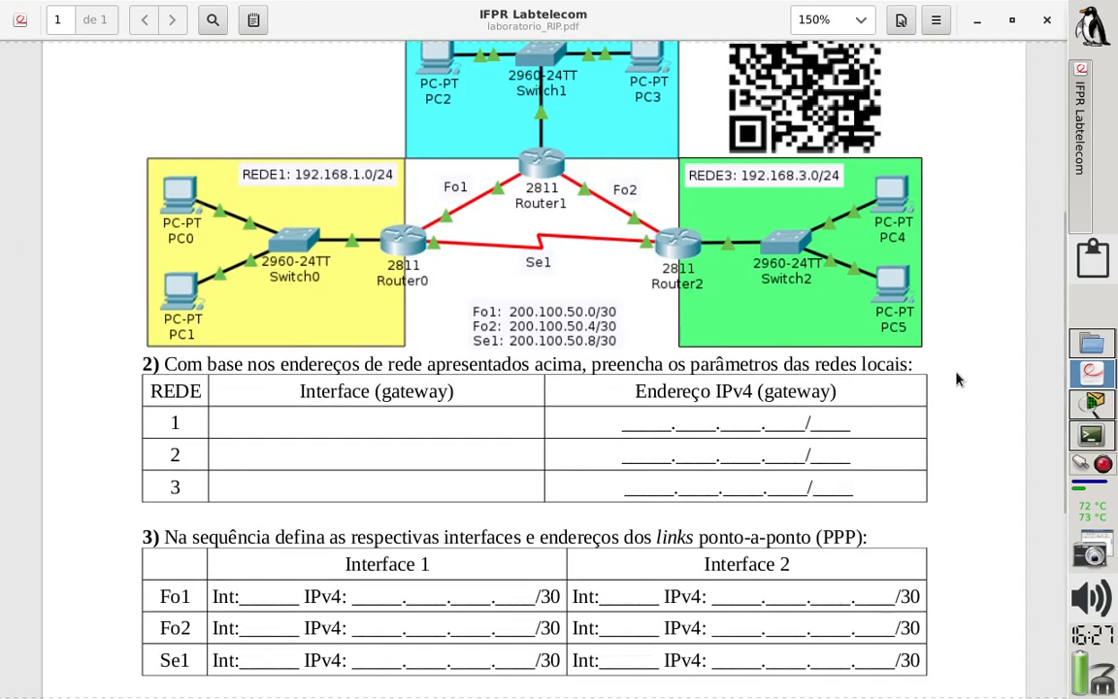